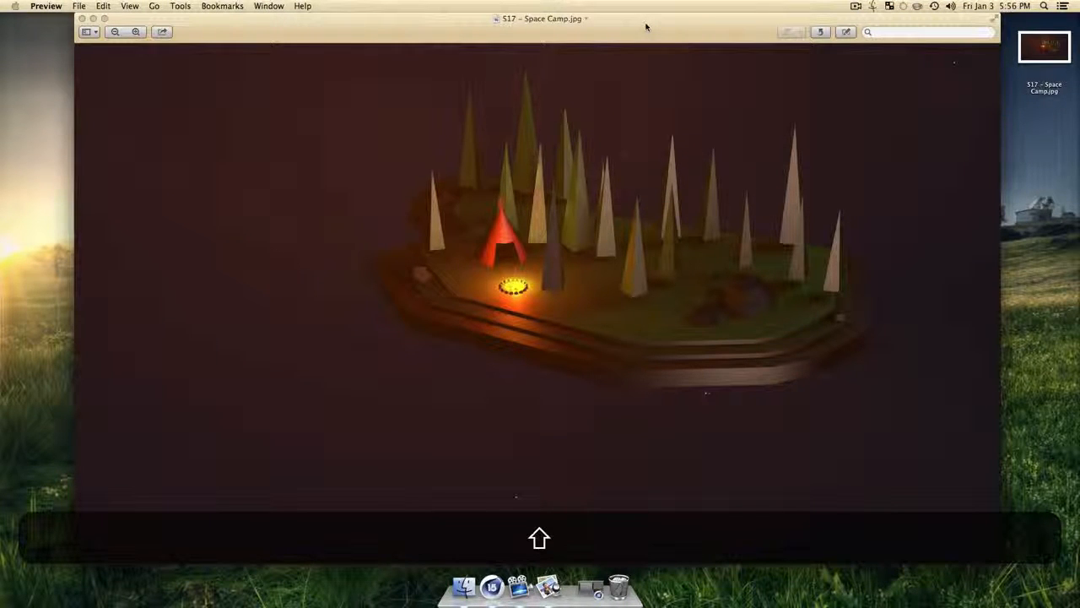
# Minimize the S17 – Space Camp.jpg reference image and switch to Cinema 4D.
pyautogui.moveTo(646, 27); pyautogui.dragTo(632, 27)
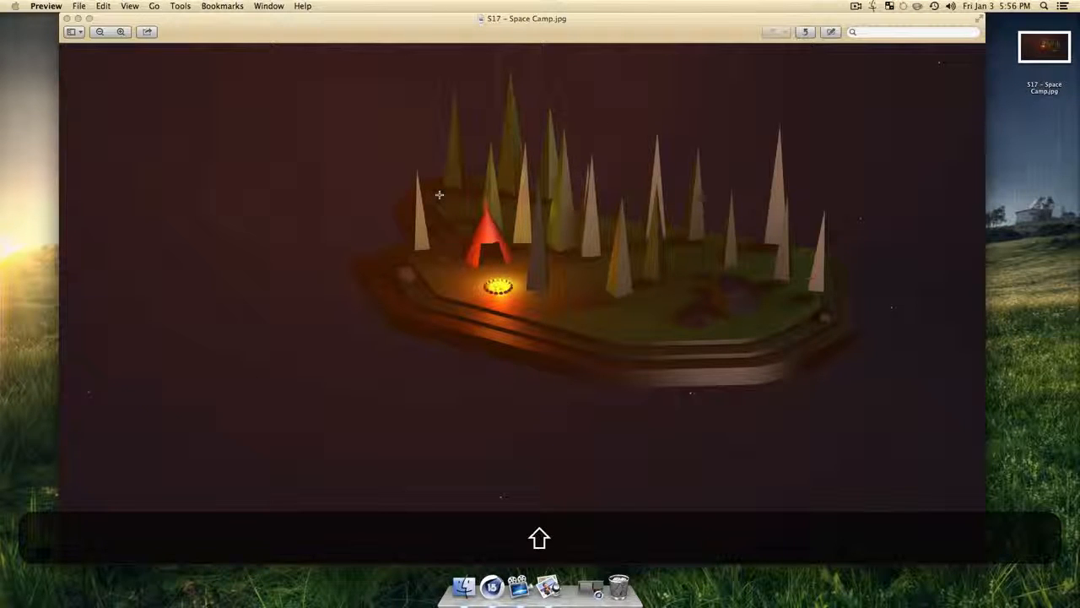
pyautogui.click(77, 18)
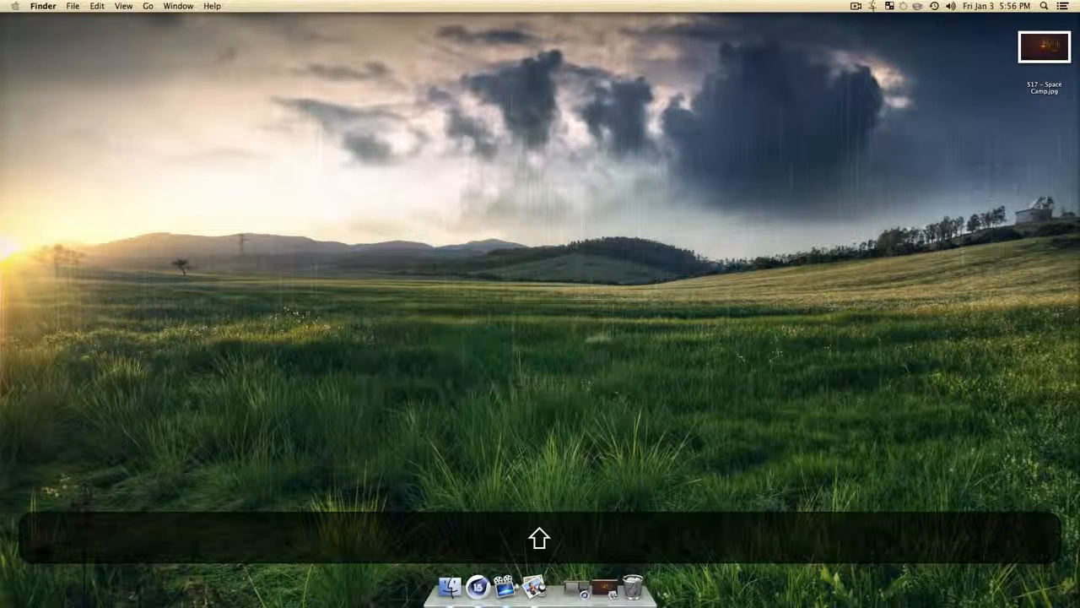
pyautogui.click(478, 585)
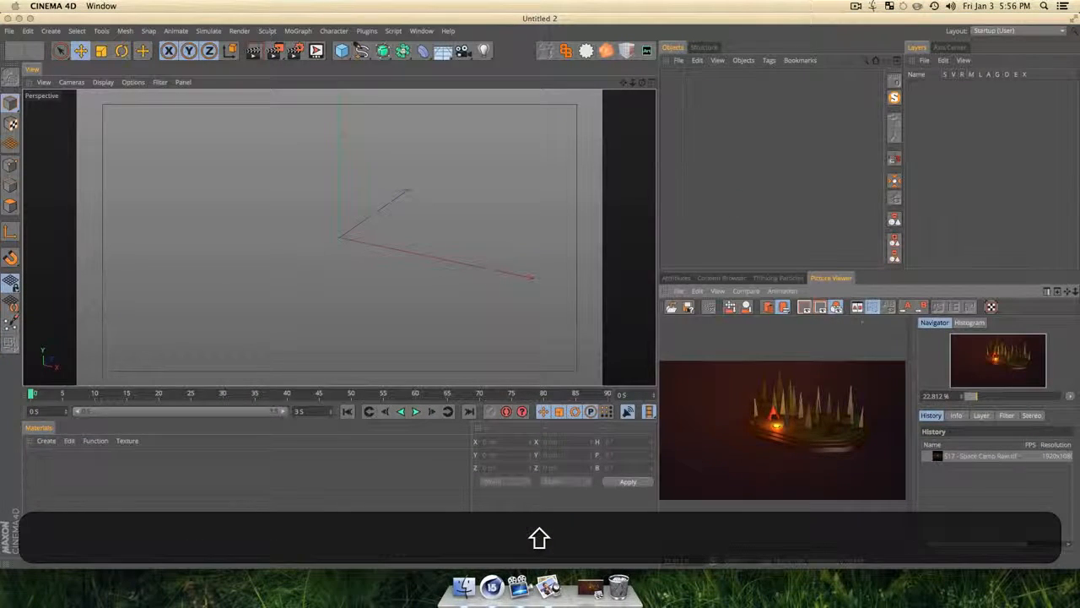
# Show the attributes instead of the rendered image, with Live Selection active, and make the viewport taller.
pyautogui.click(677, 279)
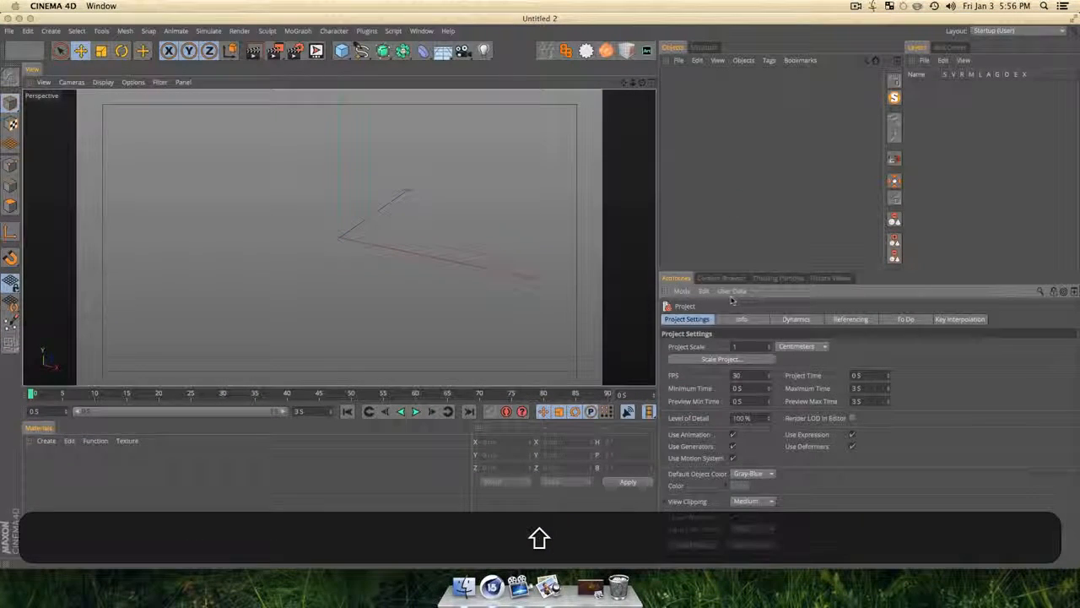
pyautogui.click(831, 278)
pyautogui.click(676, 277)
pyautogui.click(61, 51)
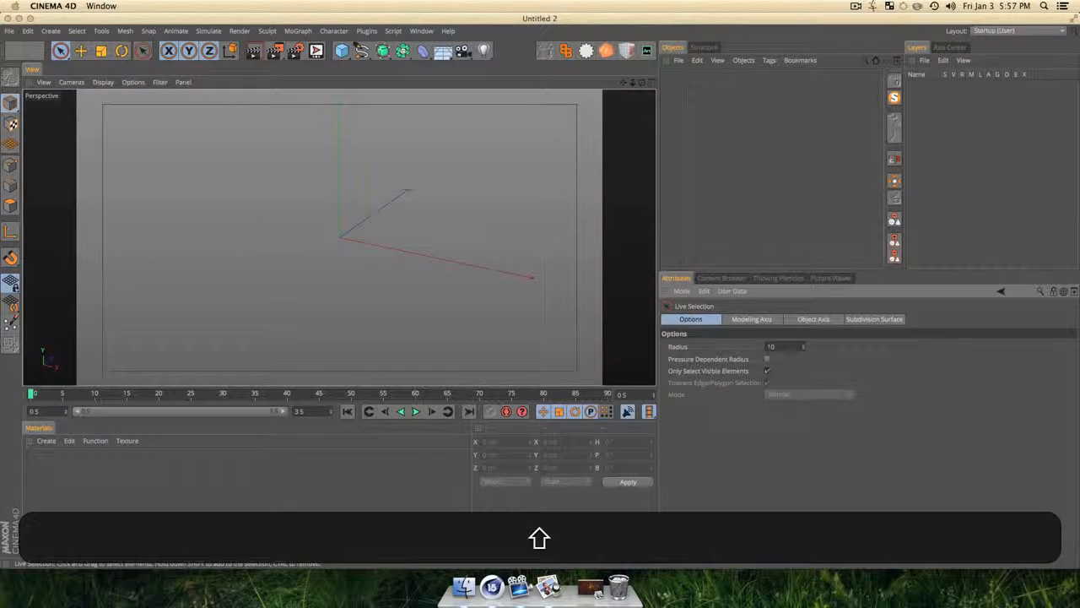
pyautogui.scroll(-1, 645, 142)
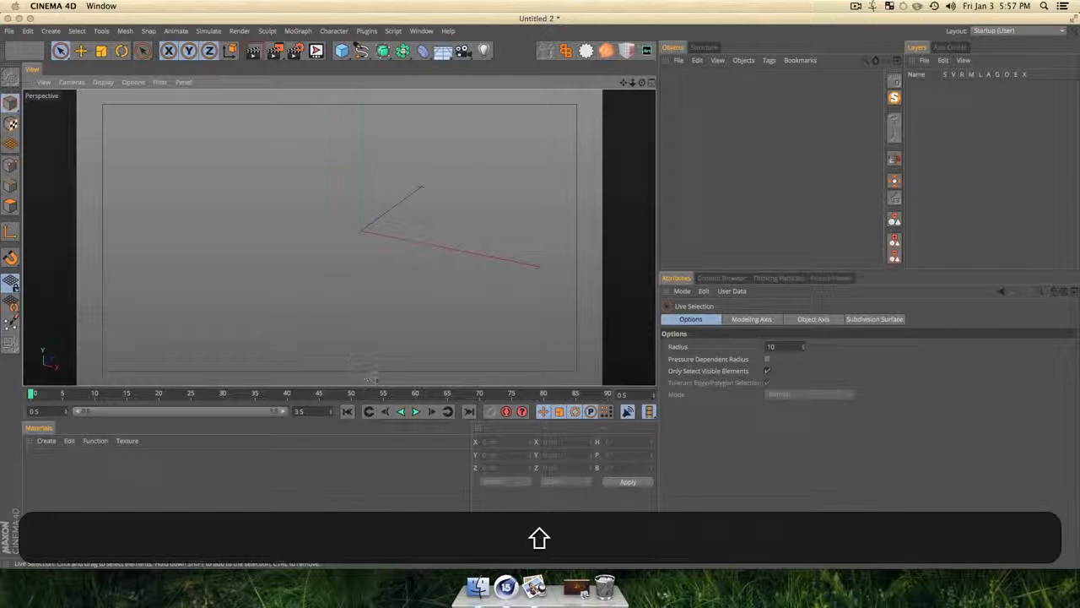
pyautogui.moveTo(384, 387); pyautogui.dragTo(384, 411)
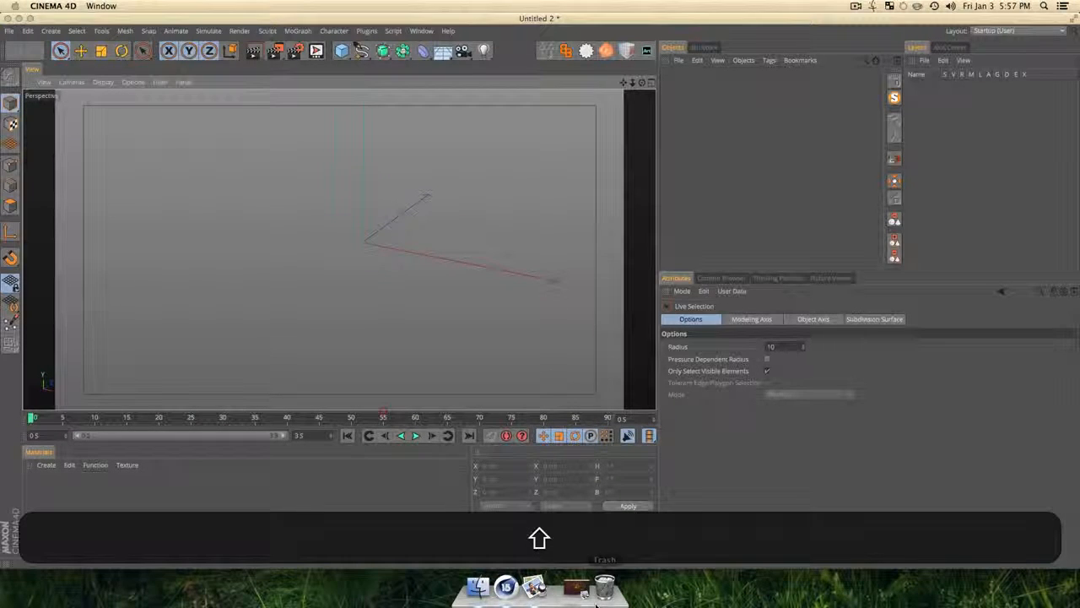
# Restore the minimized reference image and move it off the main display, returning to Cinema 4D.
pyautogui.click(574, 588)
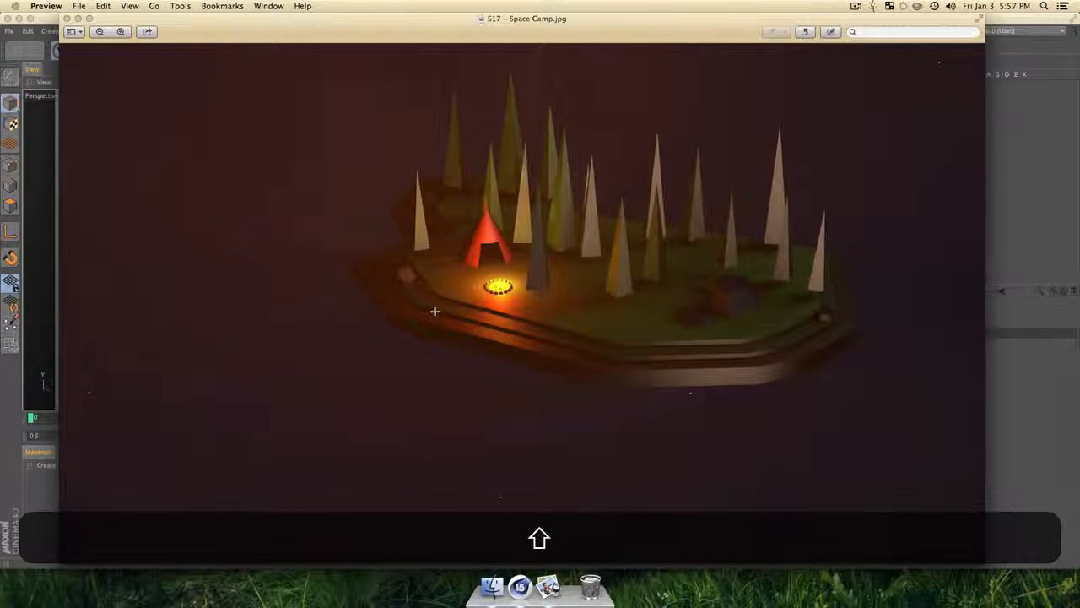
pyautogui.moveTo(526, 20); pyautogui.dragTo(1079, 93)
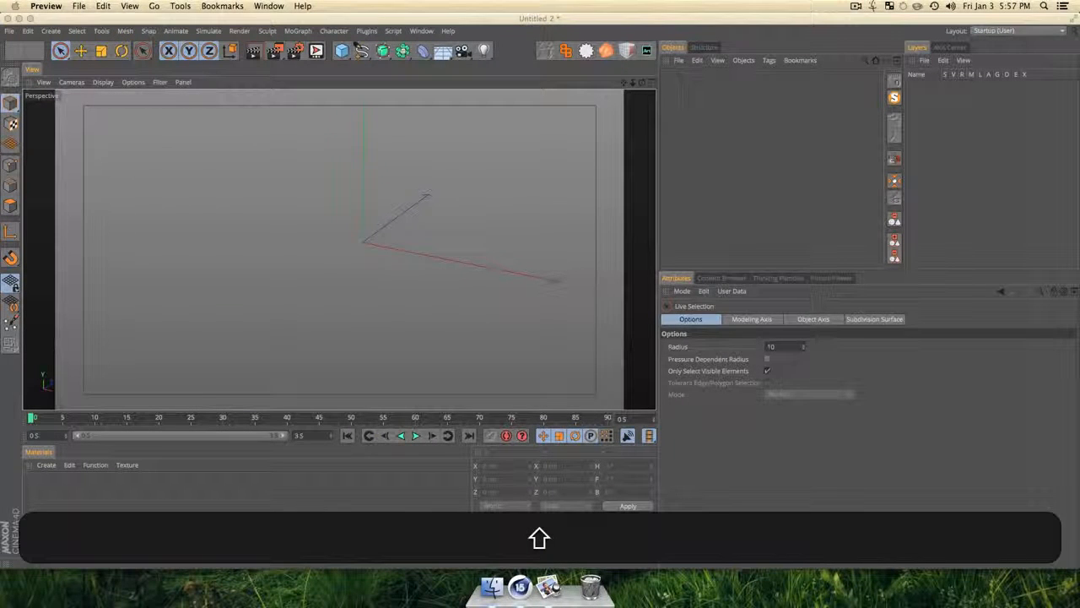
pyautogui.click(663, 150)
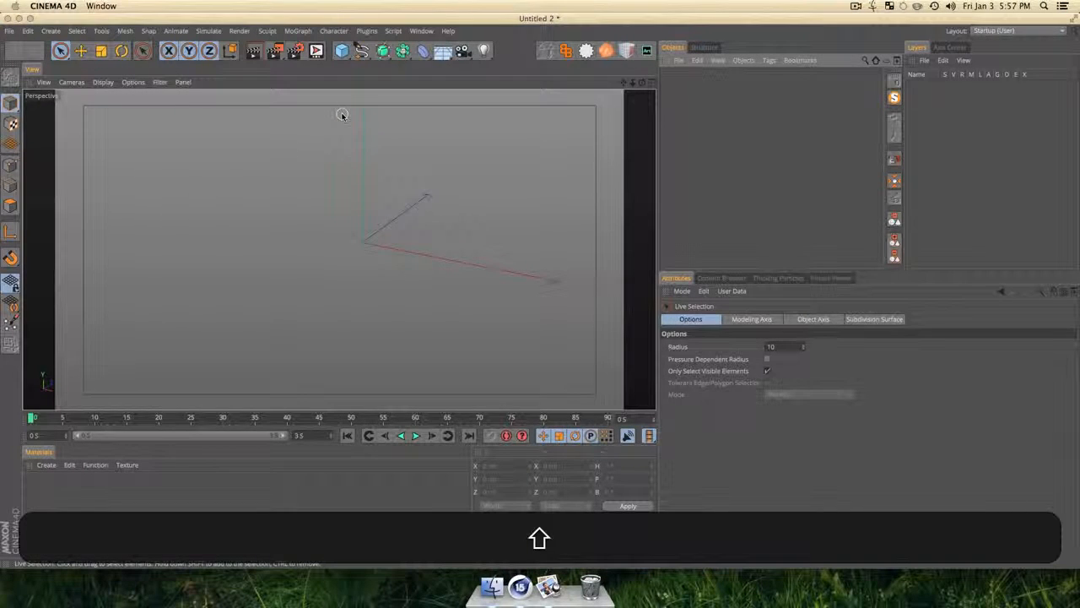
# Switch the viewport to the top view and hide its grid through the display filter.
pyautogui.hotkey('shift', 'F2')
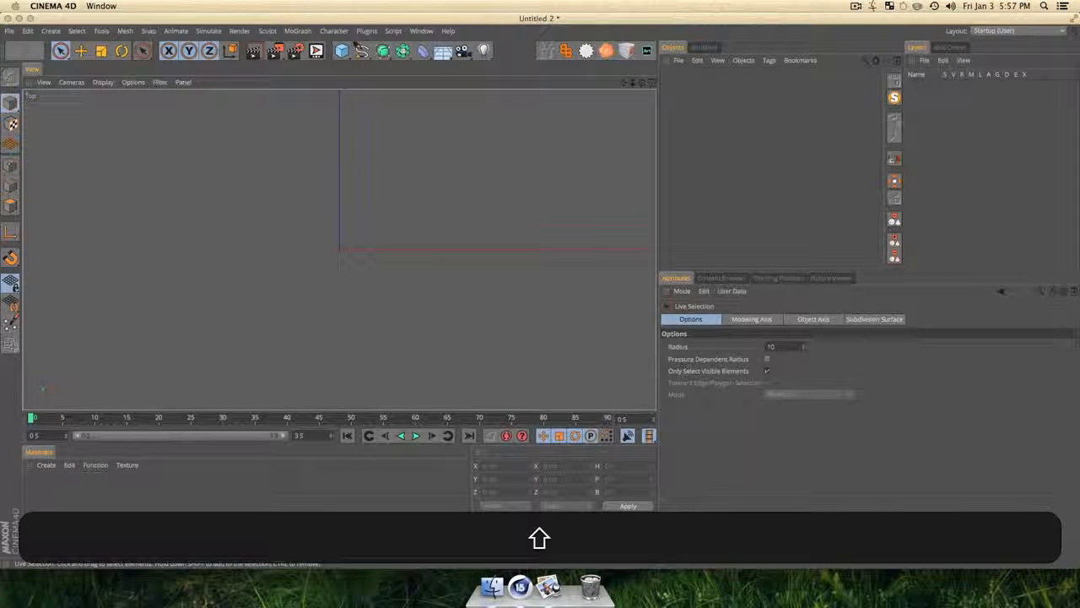
pyautogui.moveTo(442, 207)
pyautogui.keyDown('alt'); pyautogui.mouseDown(button='middle')
pyautogui.moveTo(518, 183)
pyautogui.moveTo(425, 214)
pyautogui.mouseUp(button='middle'); pyautogui.keyUp('alt')
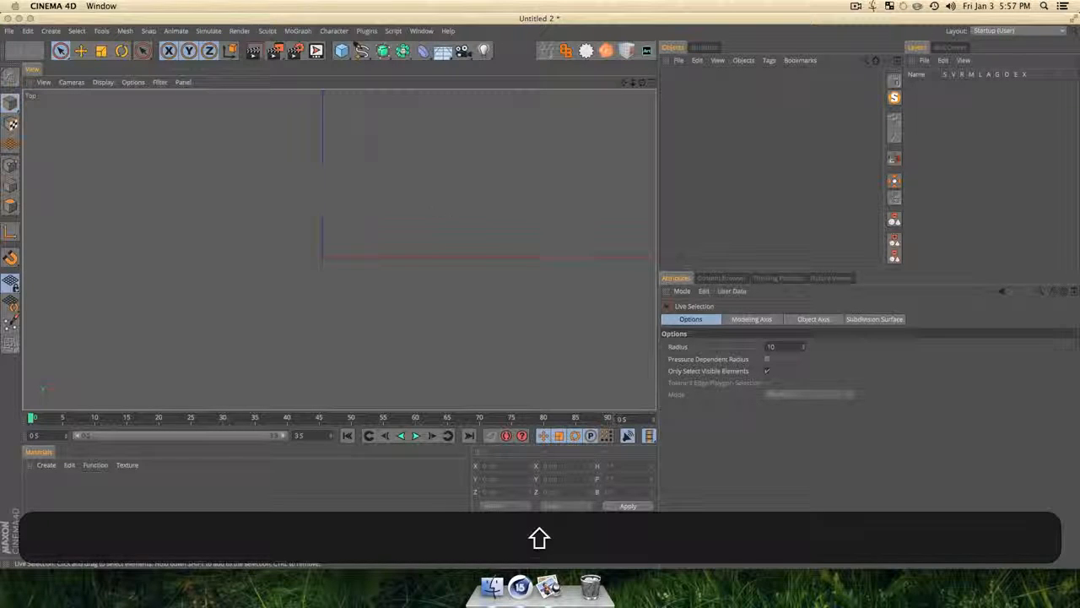
pyautogui.click(133, 82)
pyautogui.click(160, 81)
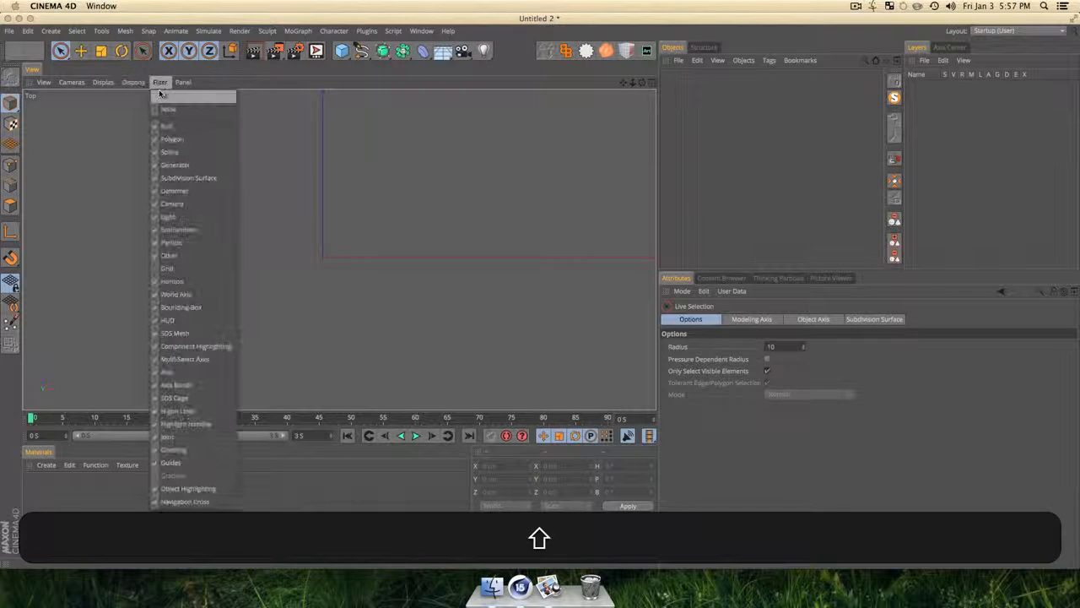
pyautogui.click(173, 268)
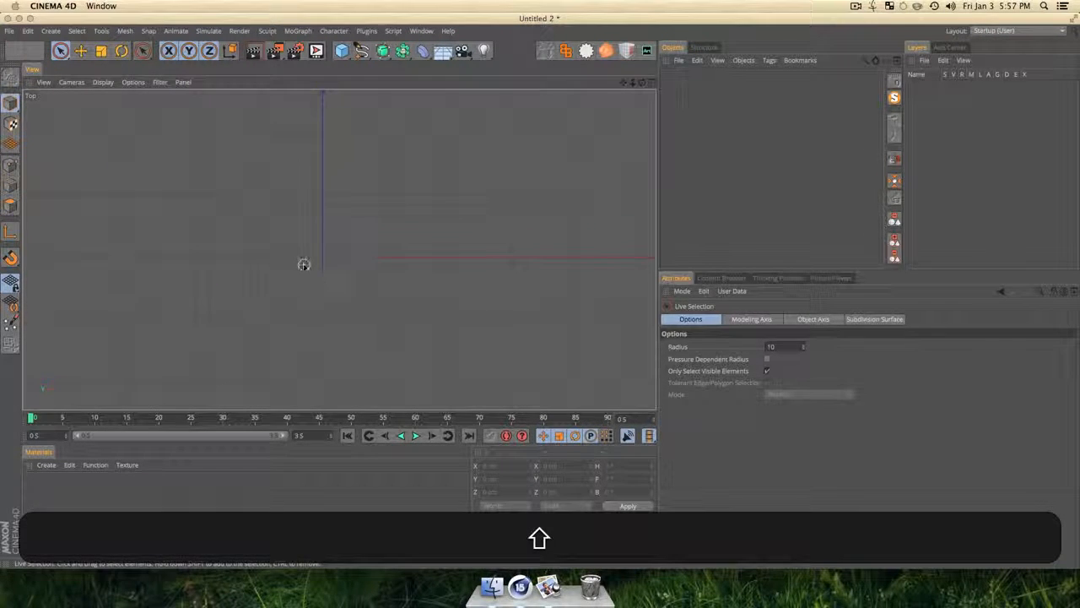
pyautogui.keyDown('alt'); pyautogui.moveTo(304, 264); pyautogui.dragTo(323, 256, button='middle'); pyautogui.keyUp('alt')
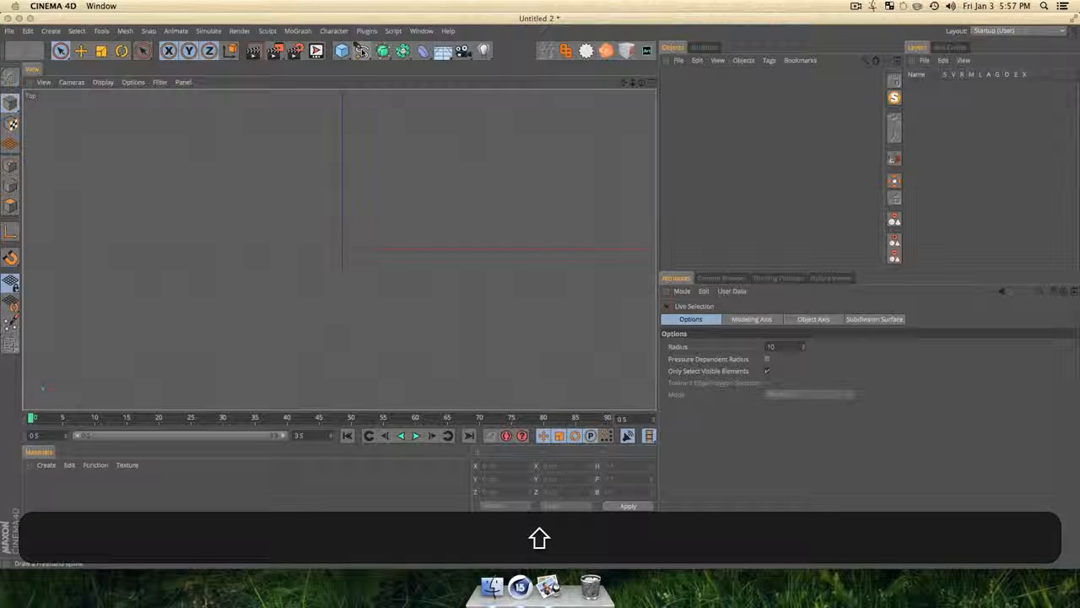
# Draw a closed 12-point linear spline for the island outline, with a small lobe joined to a larger one reaching about 200 cm along X.
pyautogui.click(360, 51)
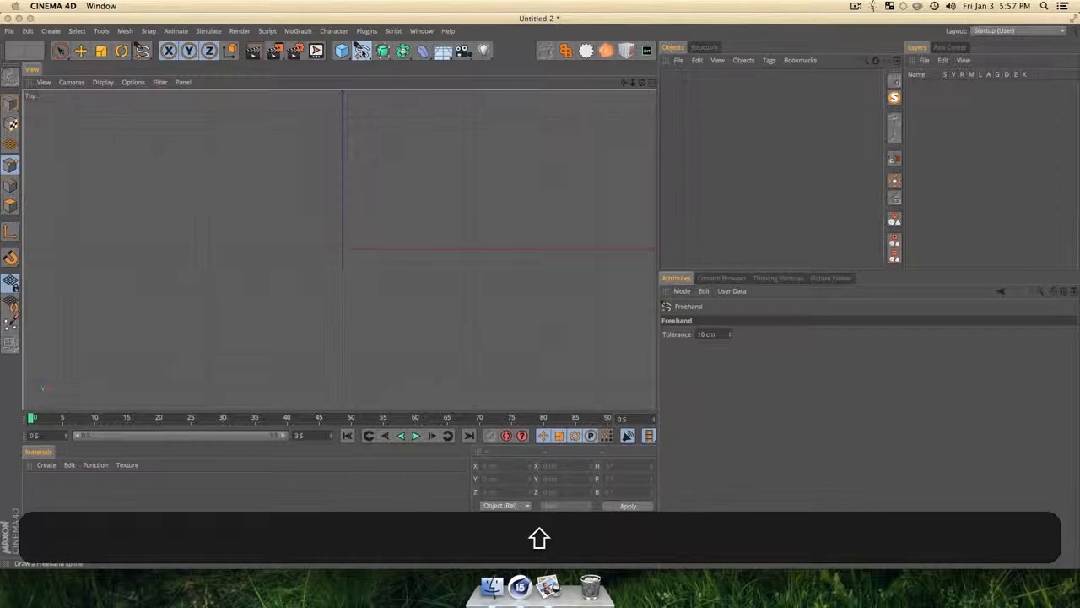
pyautogui.moveTo(360, 50)
pyautogui.mouseDown()
pyautogui.moveTo(372, 76)
pyautogui.moveTo(377, 63)
pyautogui.moveTo(422, 91)
pyautogui.moveTo(412, 94)
pyautogui.mouseUp()
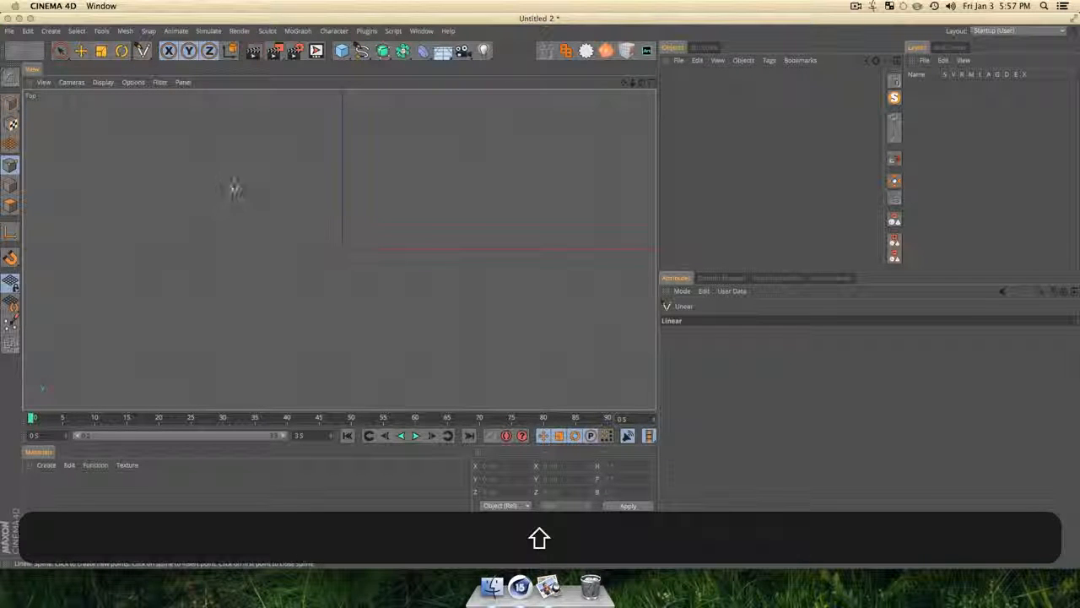
pyautogui.click(308, 201)
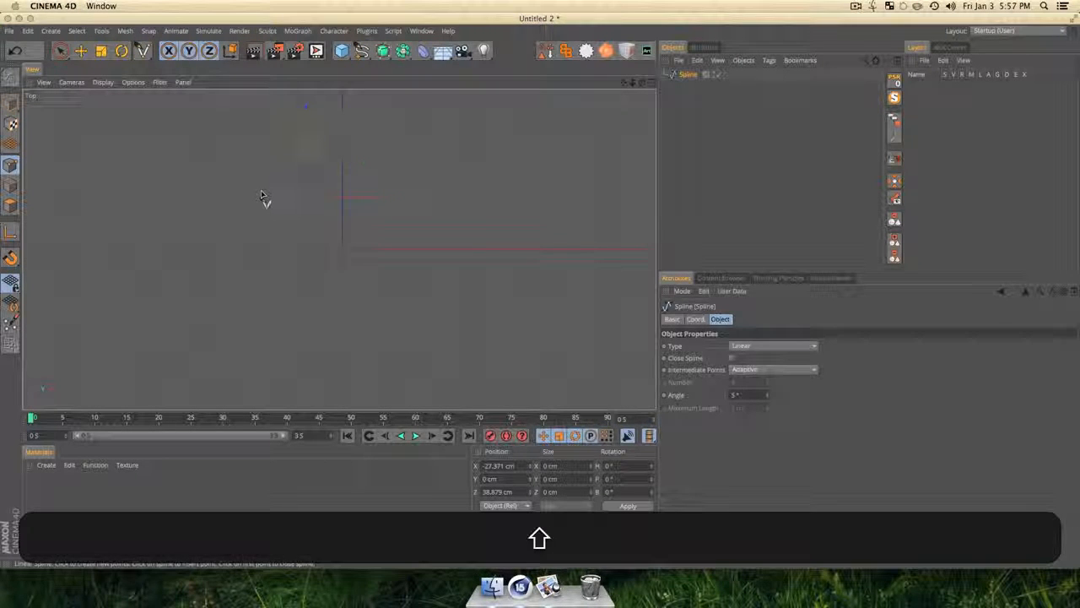
pyautogui.click(262, 194)
pyautogui.click(241, 230)
pyautogui.click(245, 277)
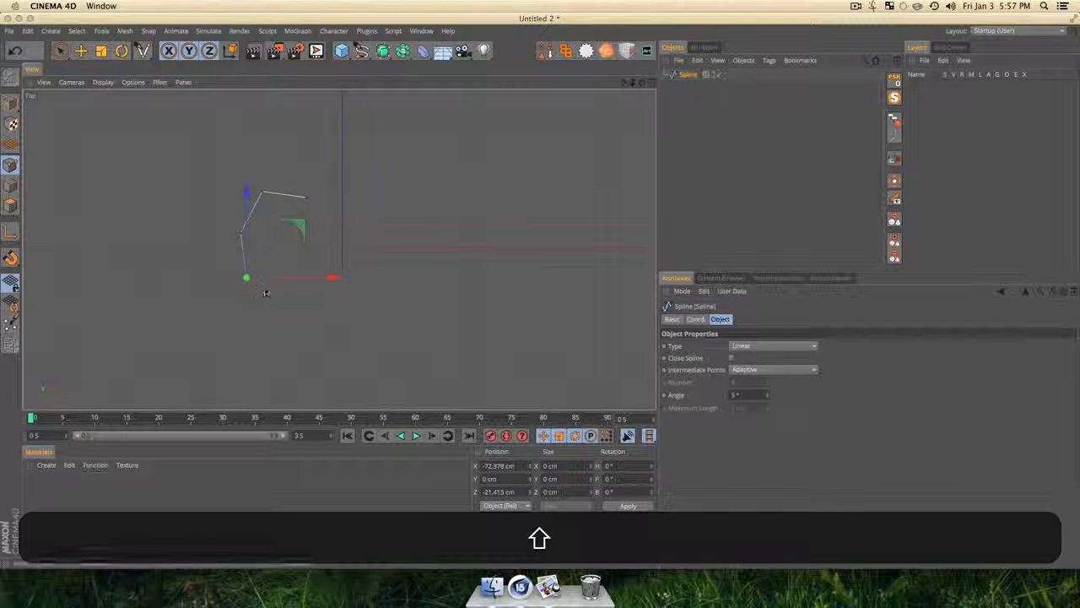
pyautogui.click(287, 302)
pyautogui.click(331, 287)
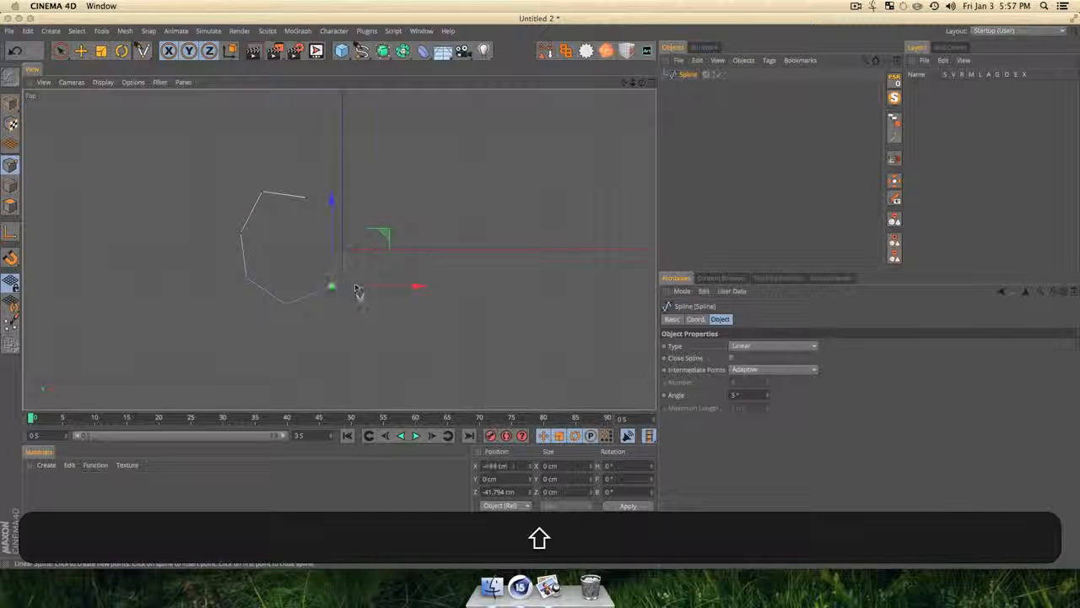
pyautogui.click(455, 320)
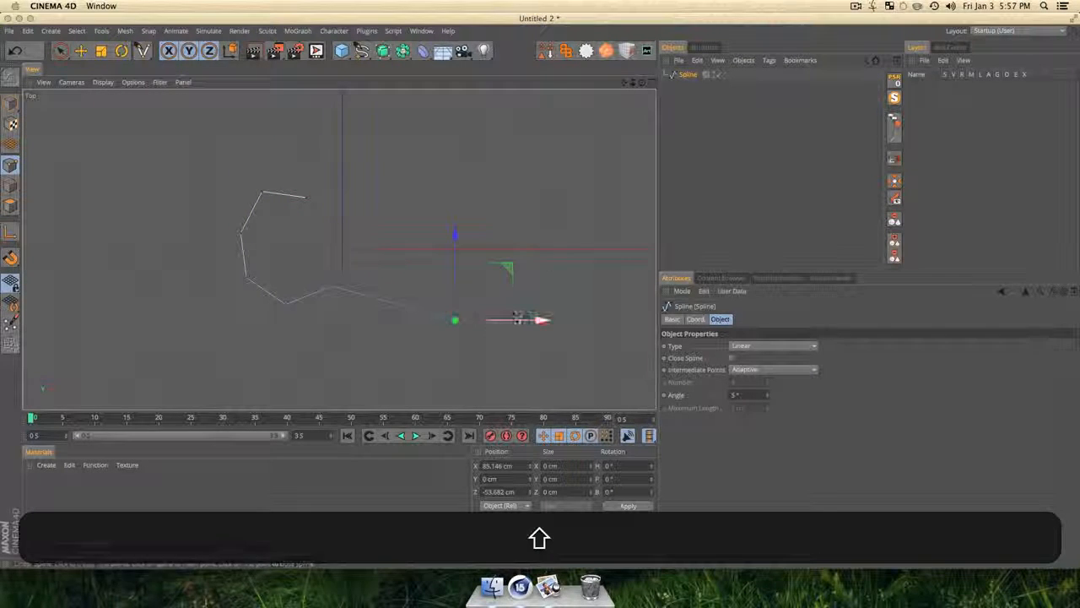
pyautogui.click(572, 290)
pyautogui.click(607, 235)
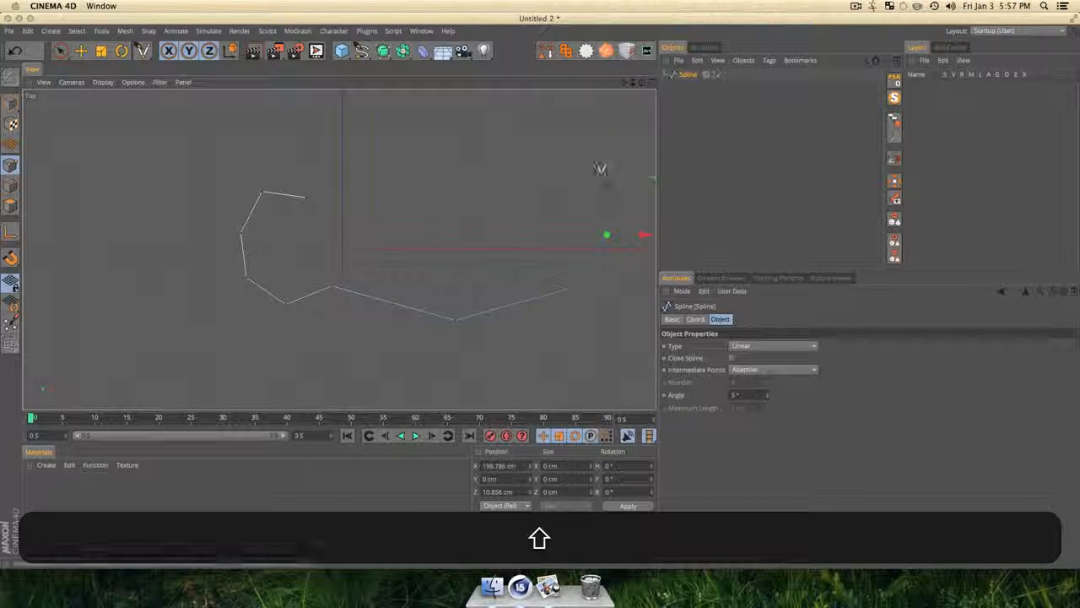
pyautogui.click(579, 142)
pyautogui.click(447, 108)
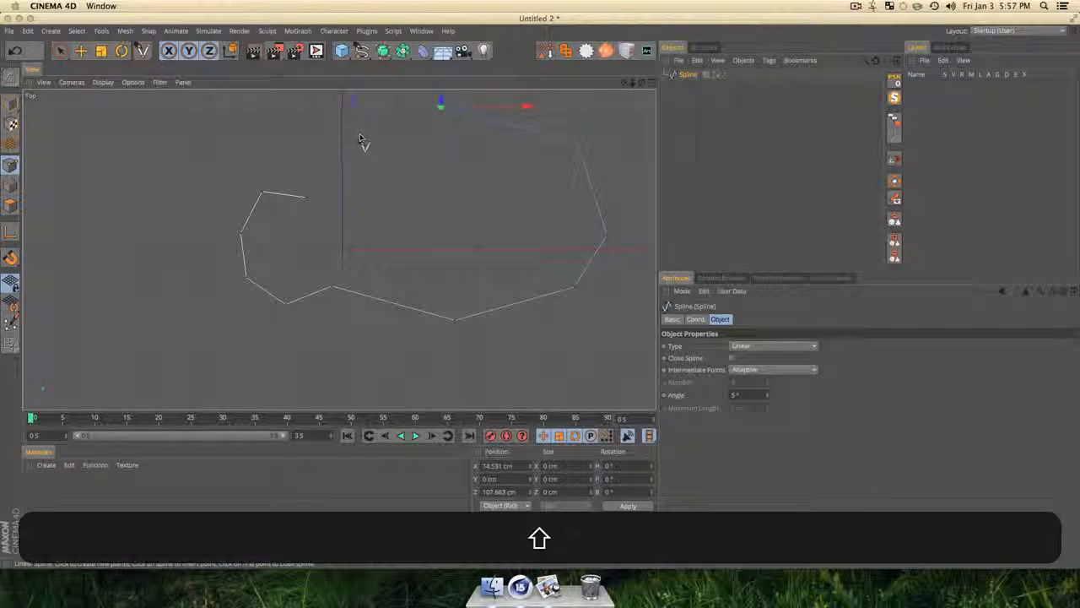
pyautogui.click(353, 141)
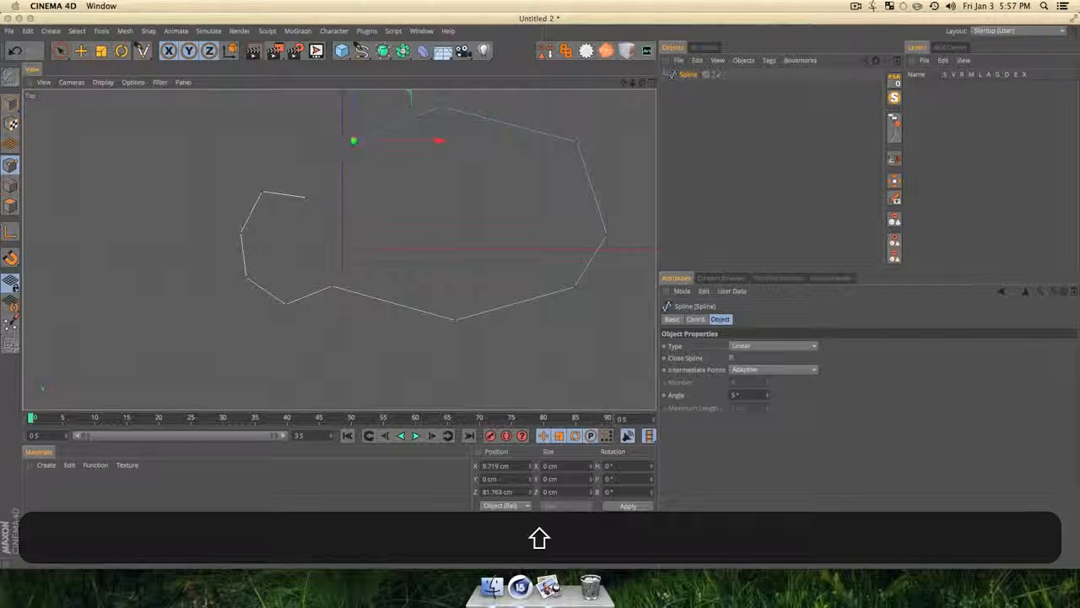
pyautogui.click(306, 198)
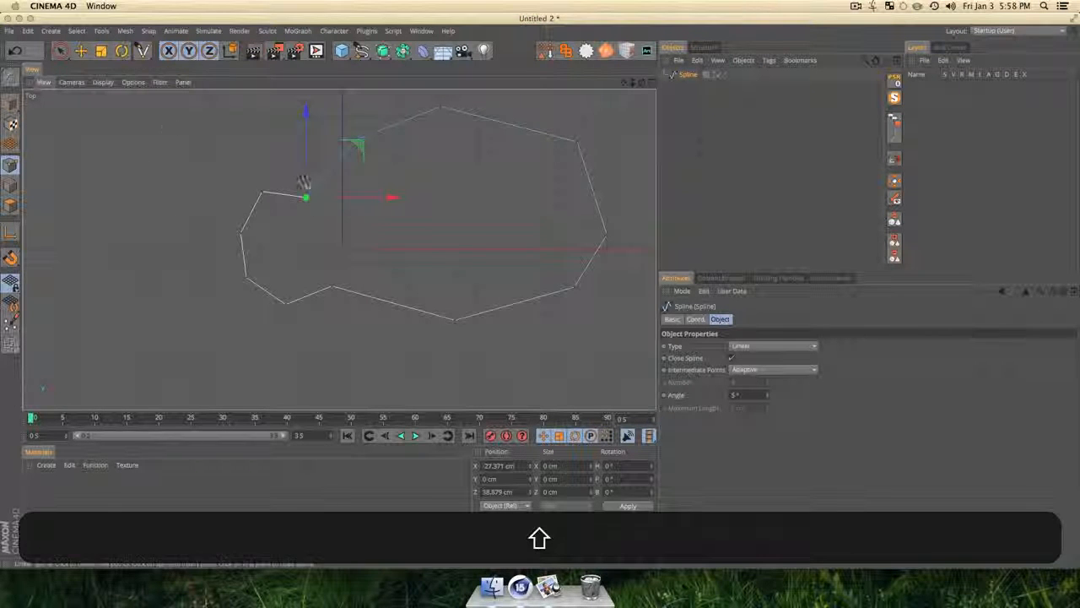
# Return to the perspective view and add an Extrude generator as the parent of the island spline.
pyautogui.hotkey('shift', 'F1')
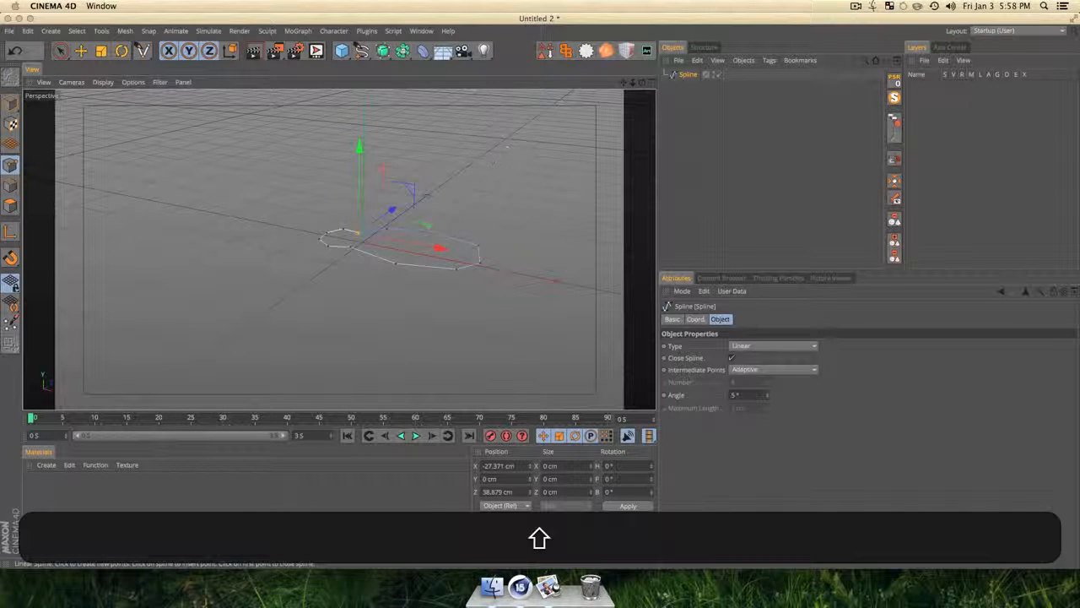
pyautogui.click(733, 144)
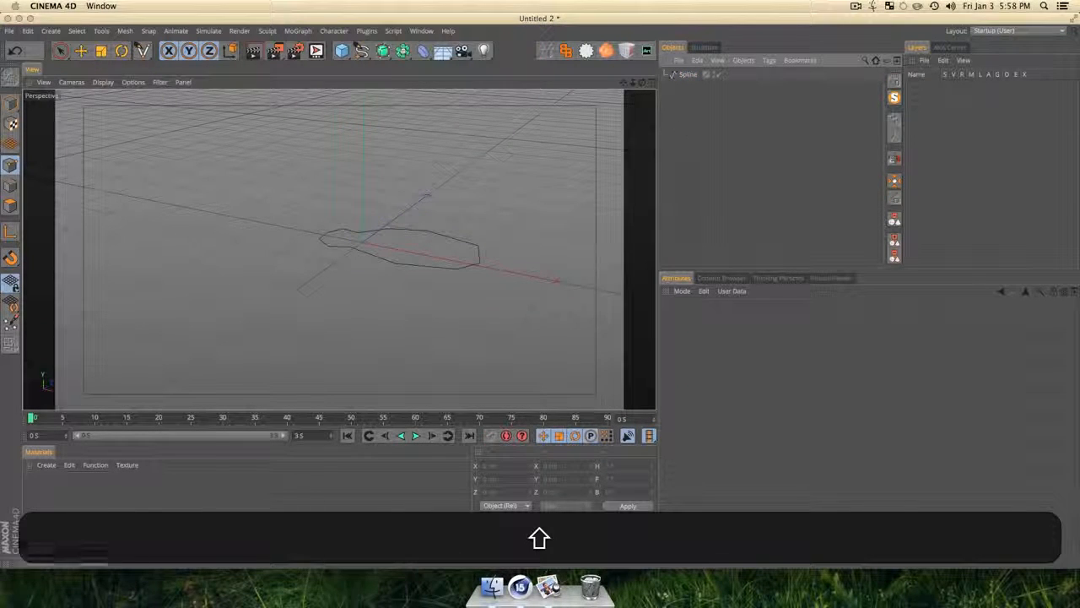
pyautogui.click(675, 77)
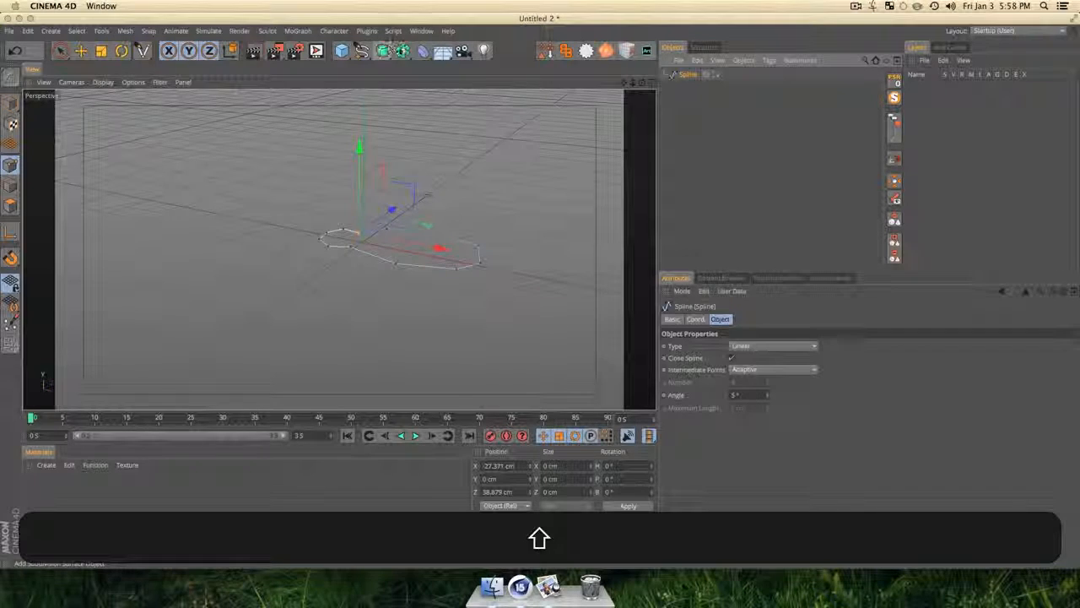
pyautogui.click(382, 52)
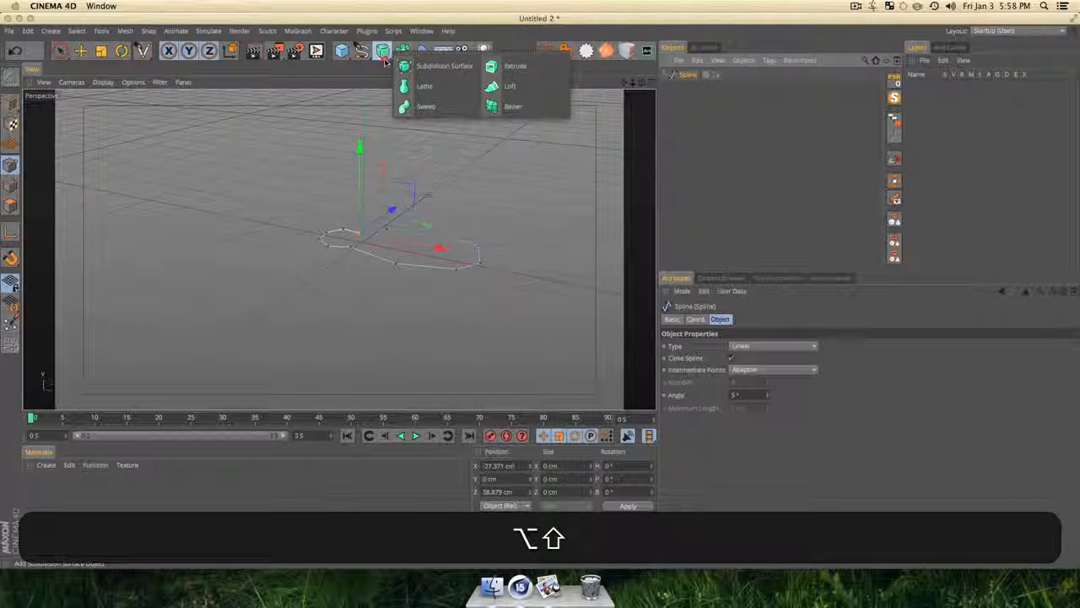
pyautogui.keyDown('alt'); pyautogui.click(503, 70); pyautogui.keyUp('alt')
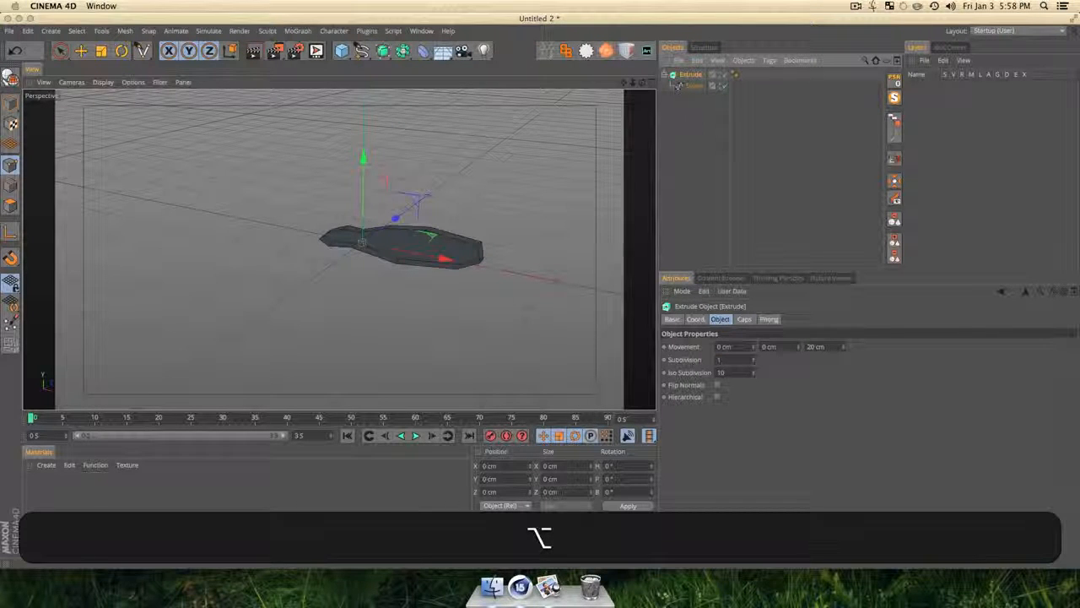
# Set the island Extrude's Z movement to 0 cm.
pyautogui.click(692, 86)
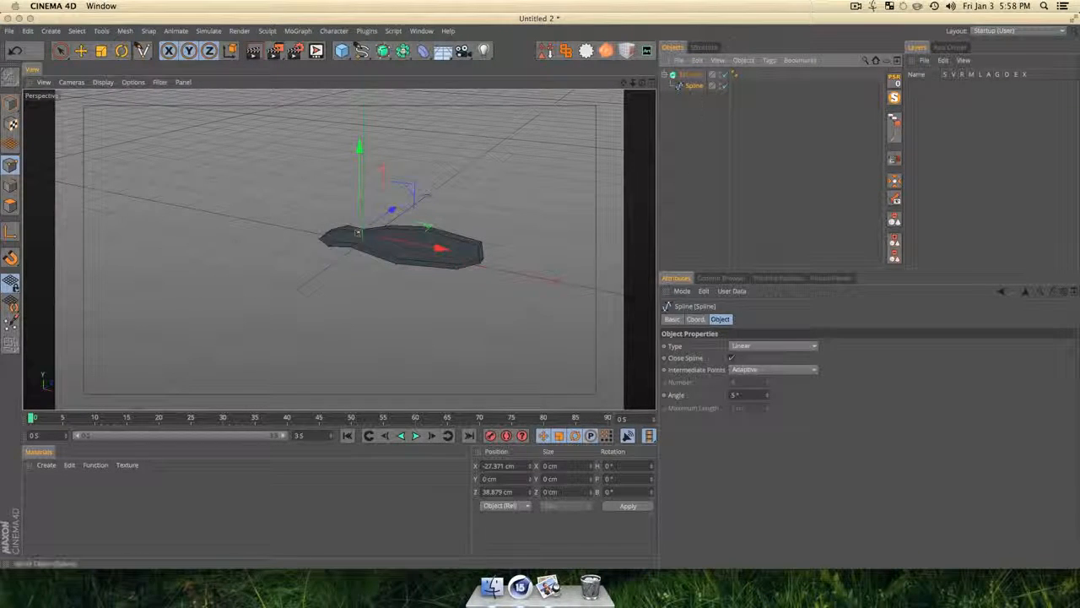
pyautogui.click(695, 78)
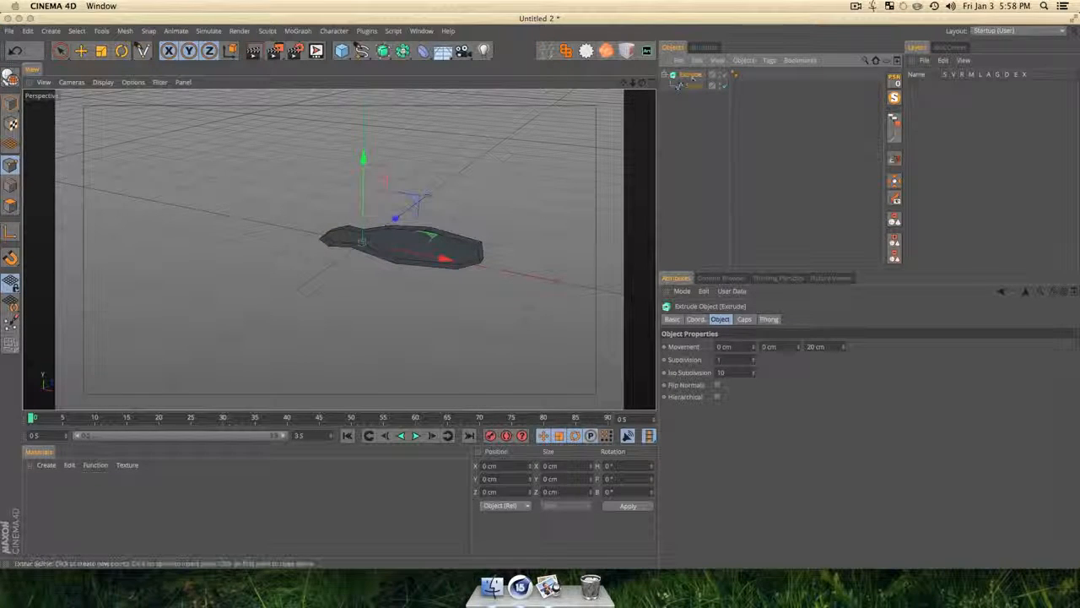
pyautogui.press('3')
pyautogui.moveTo(512, 252); pyautogui.dragTo(334, 299)
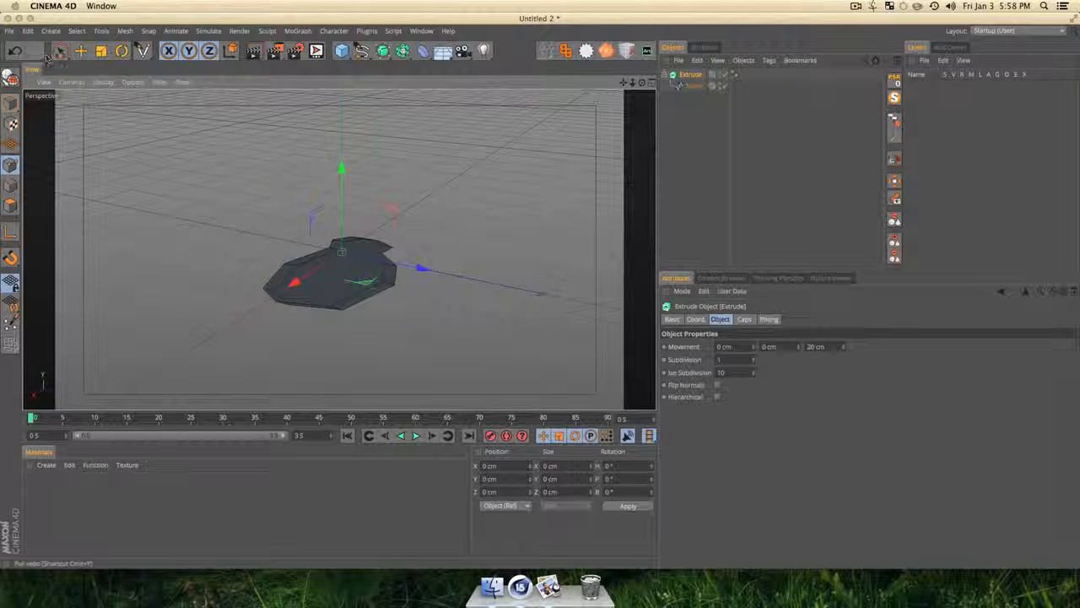
pyautogui.moveTo(60, 50); pyautogui.dragTo(101, 66)
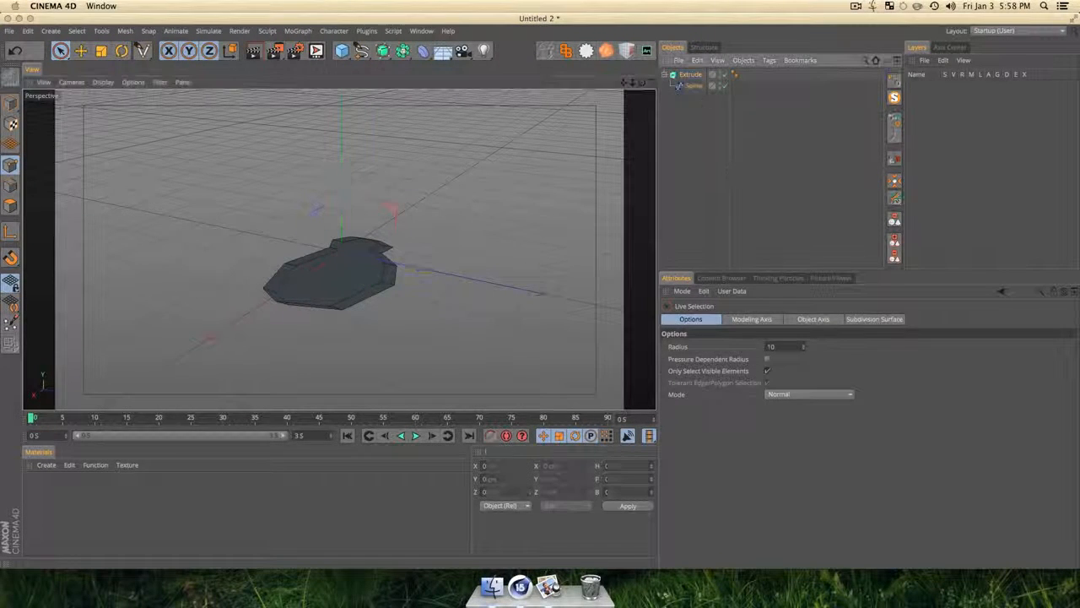
pyautogui.click(692, 76)
pyautogui.moveTo(831, 347); pyautogui.dragTo(667, 343)
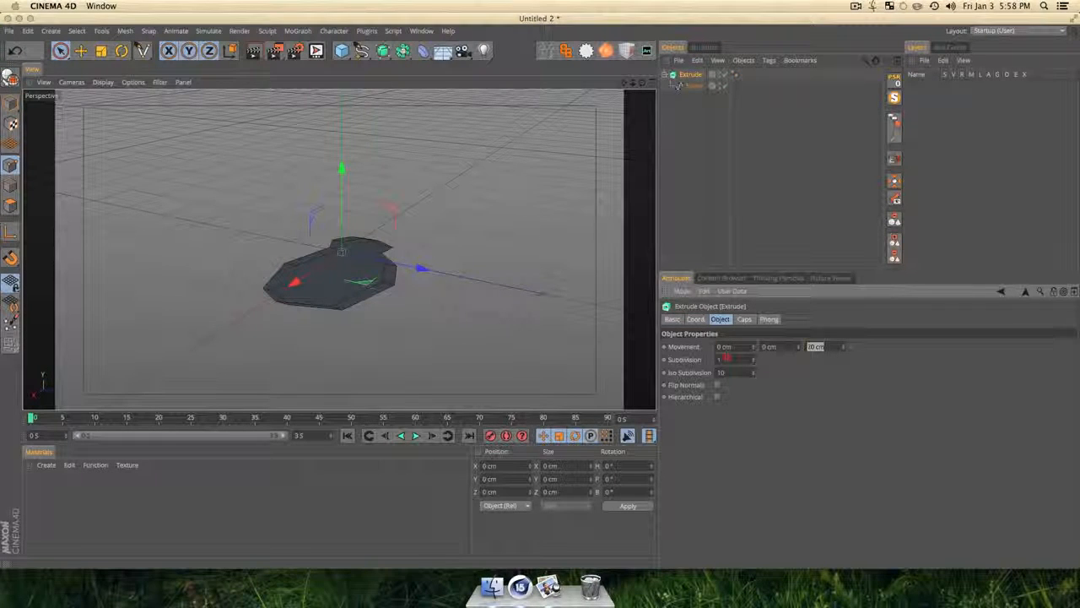
pyautogui.write('0')
pyautogui.press('Return')
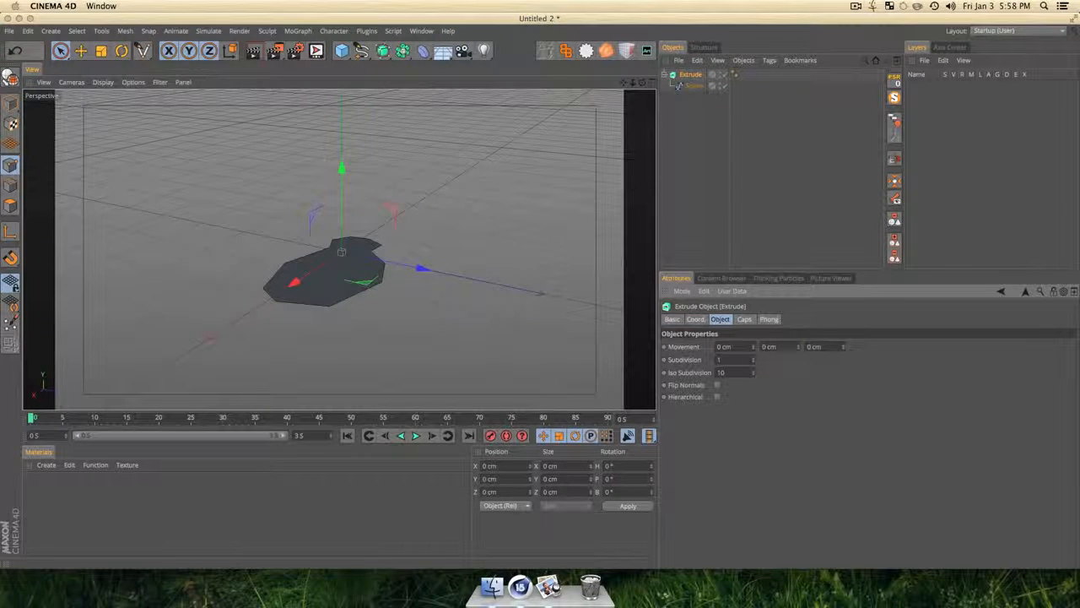
# Set the island Extrude's Y movement to 10 cm to give the outline vertical thickness.
pyautogui.moveTo(799, 348); pyautogui.dragTo(800, 339)
pyautogui.scroll(5, 290, 286)
pyautogui.press('3')
pyautogui.moveTo(289, 285); pyautogui.dragTo(289, 289)
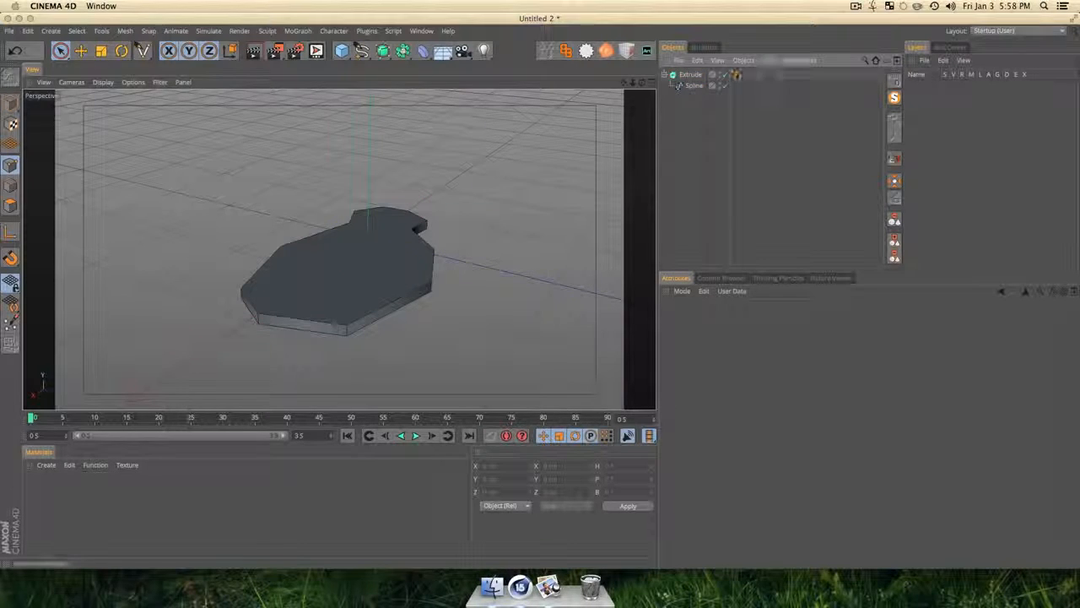
# Delete the Phong tag from the Extrude object.
pyautogui.click(736, 74)
pyautogui.press('BackSpace')
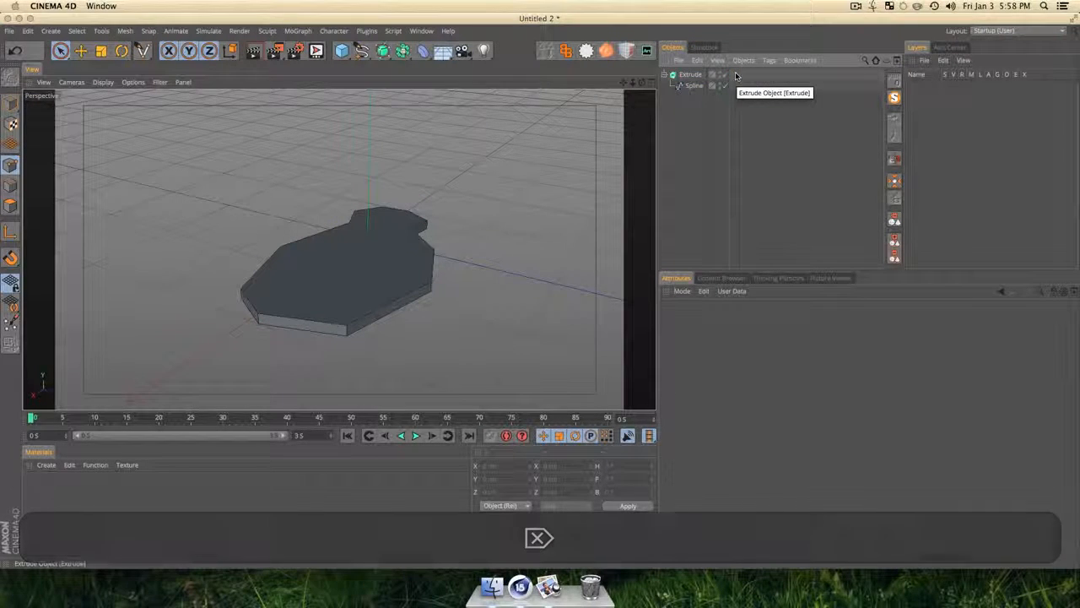
pyautogui.press('3')
pyautogui.moveTo(339, 249); pyautogui.dragTo(338, 244)
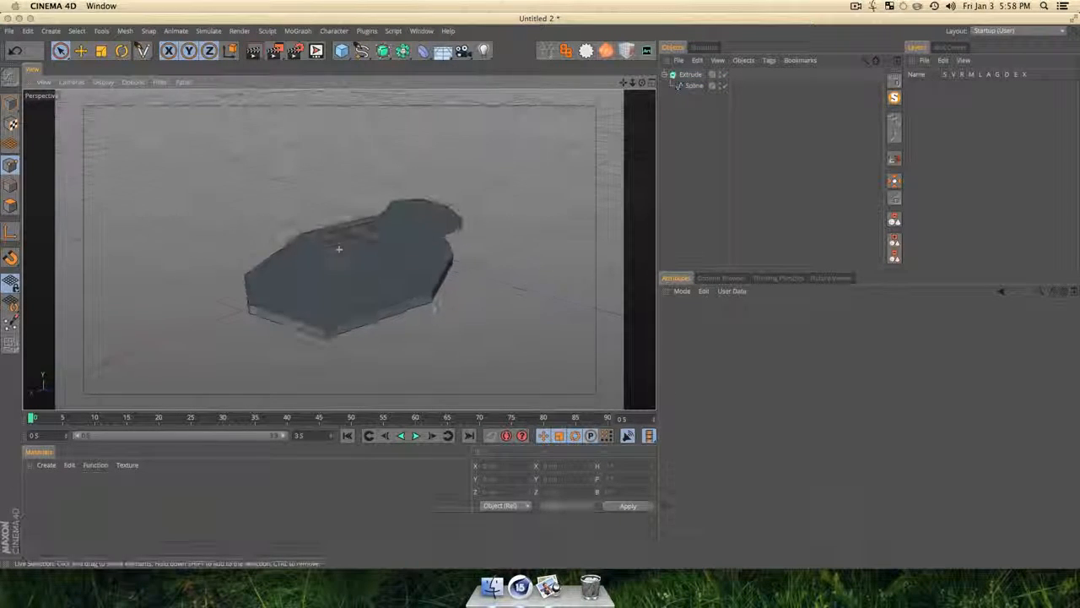
# Add a MoGraph Cloner as the parent of the Extrude object.
pyautogui.click(691, 74)
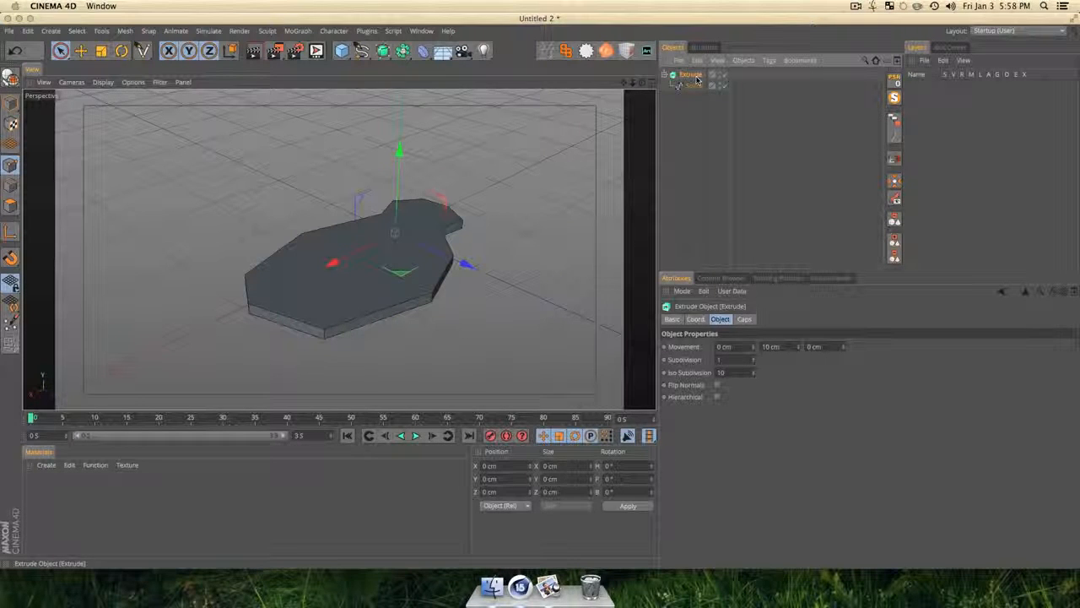
pyautogui.click(308, 32)
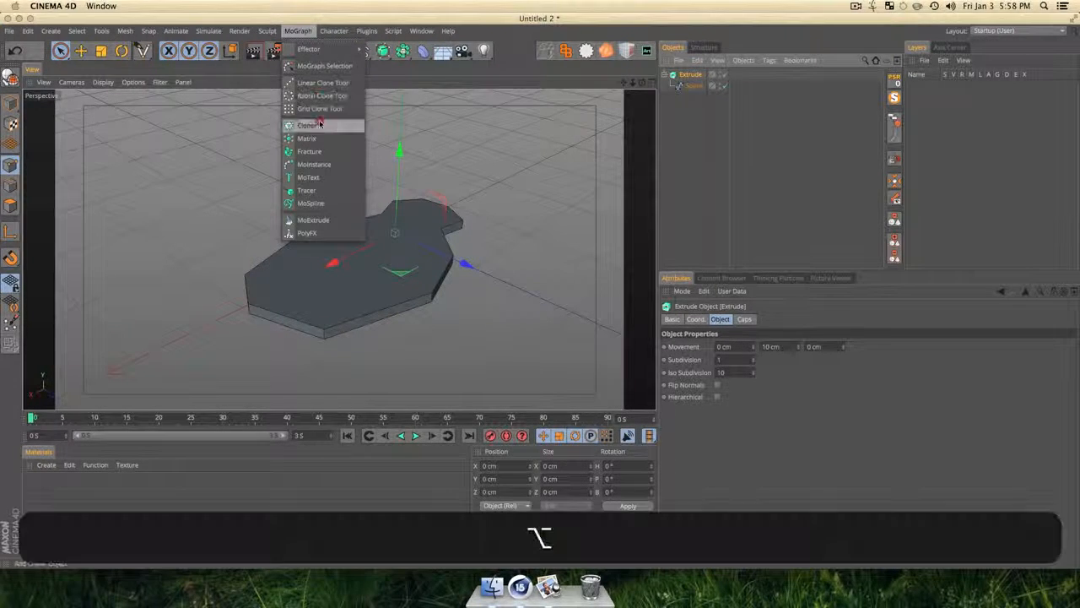
pyautogui.keyDown('alt'); pyautogui.click(309, 125); pyautogui.keyUp('alt')
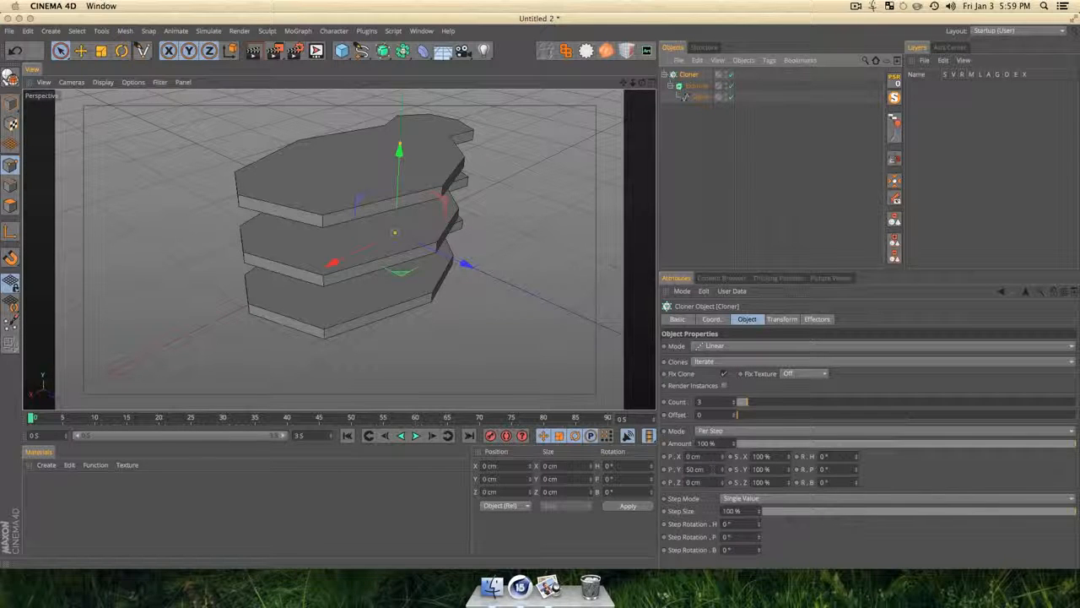
# Set the linear Cloner's per-step Y position to -2.5 cm so the three island copies stack downward.
pyautogui.click(716, 470)
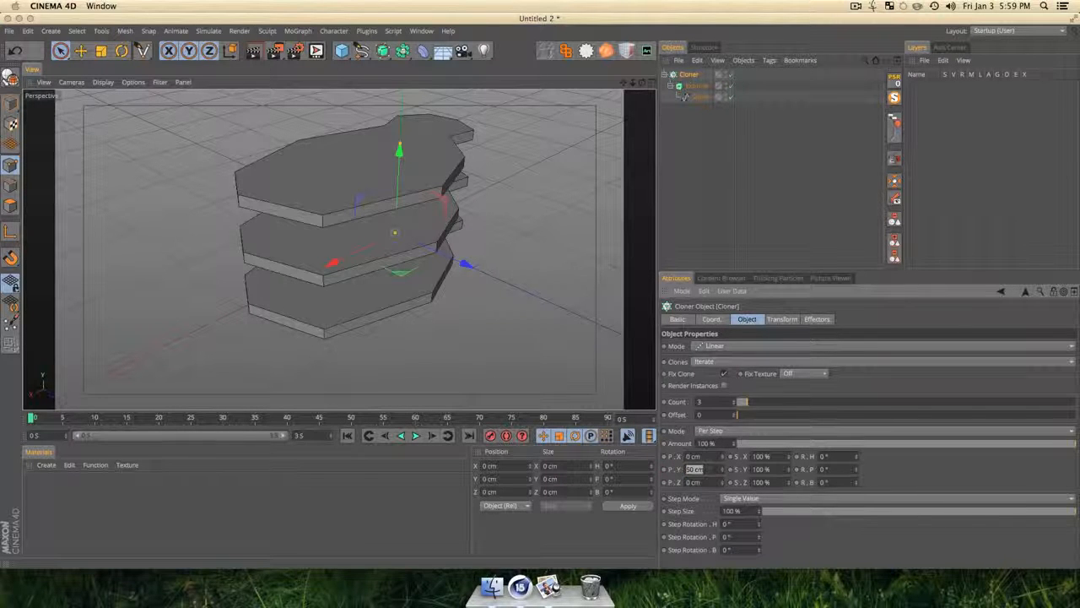
pyautogui.write('.5')
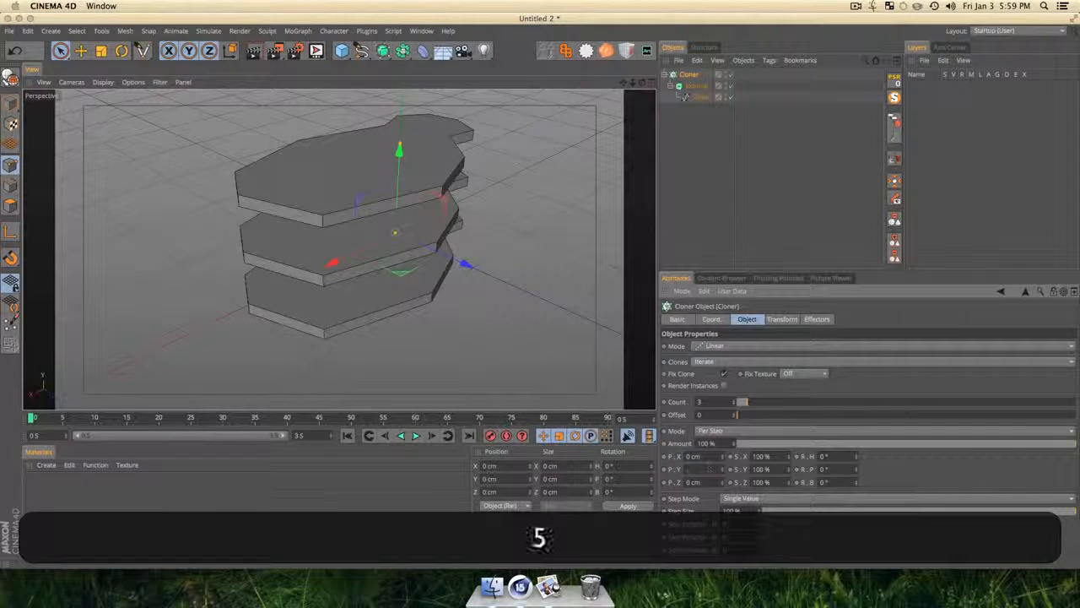
pyautogui.press('Return')
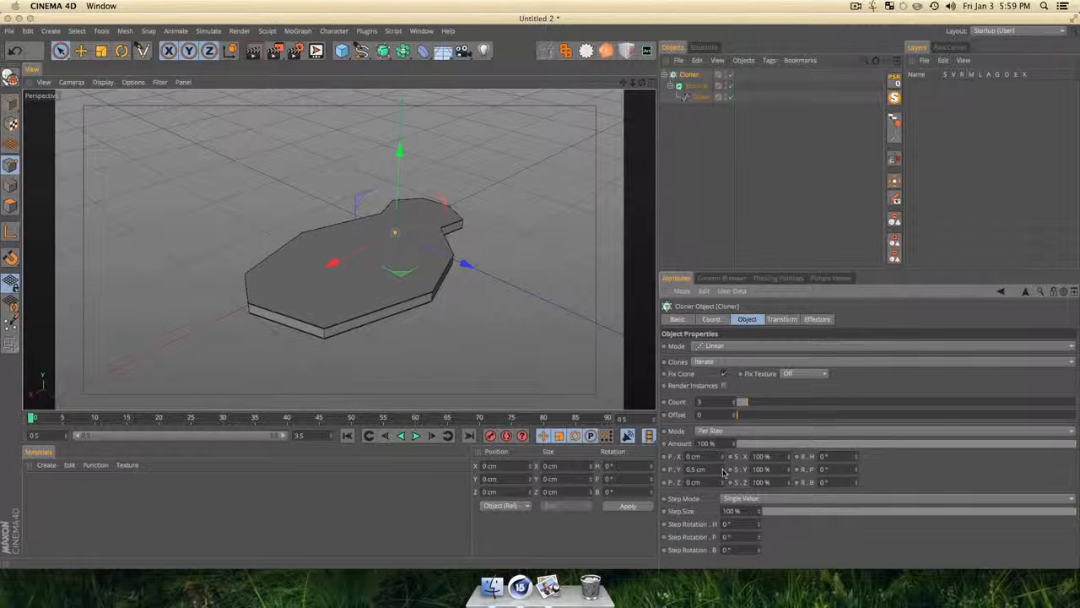
pyautogui.moveTo(723, 469); pyautogui.dragTo(723, 495)
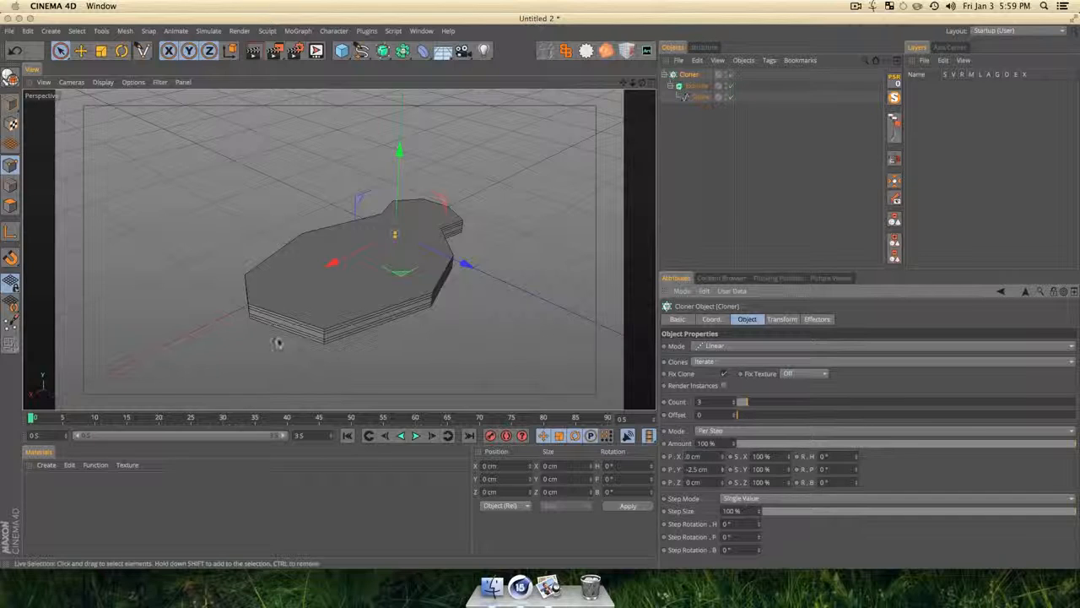
pyautogui.press('3')
pyautogui.moveTo(265, 330); pyautogui.dragTo(247, 349)
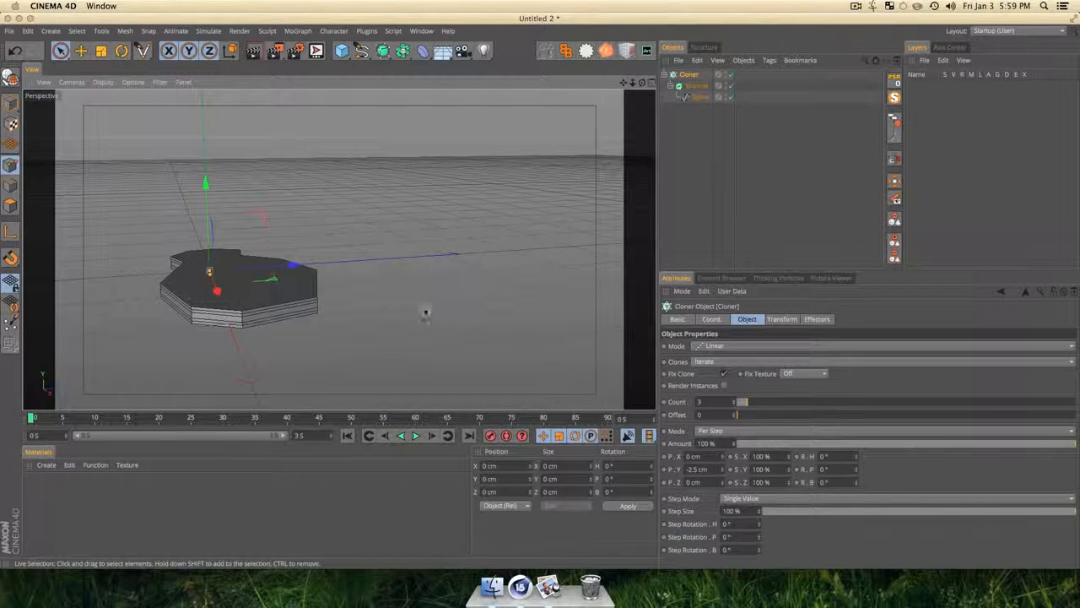
pyautogui.press('3')
pyautogui.moveTo(425, 313); pyautogui.dragTo(489, 313)
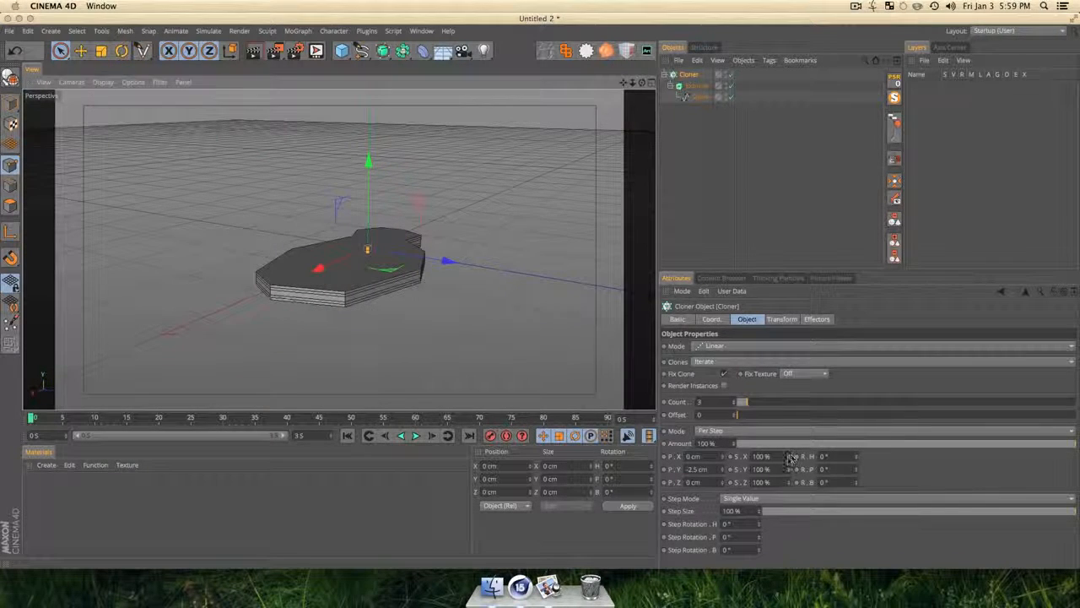
# Set the Cloner's per-step scale to 110% in X and 110% in Z.
pyautogui.doubleClick(761, 456)
pyautogui.write('110')
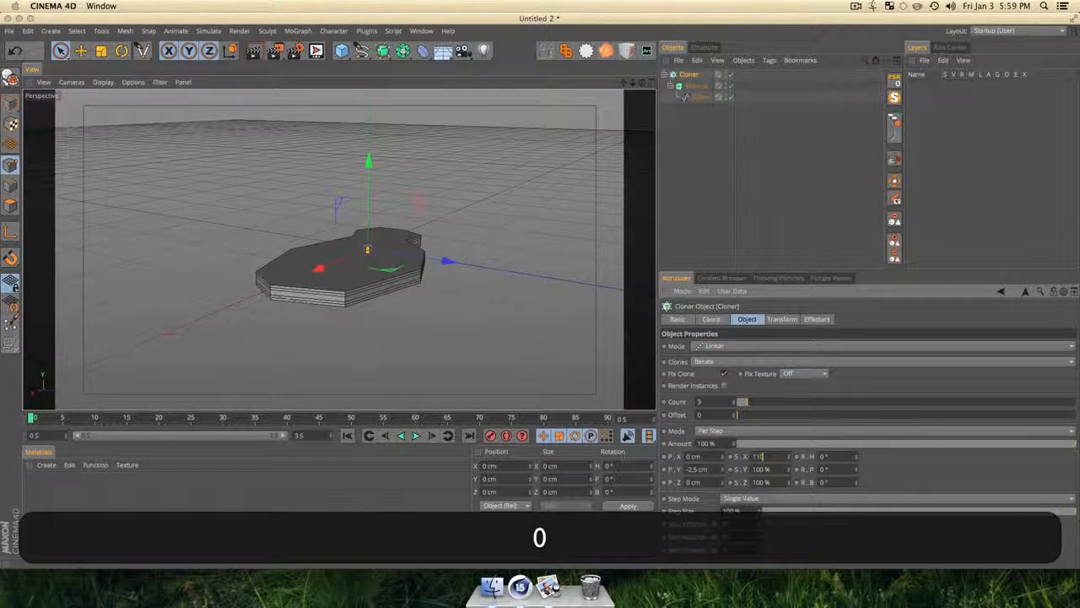
pyautogui.press('Return')
pyautogui.press('Tab')
pyautogui.press('Tab')
pyautogui.write('1')
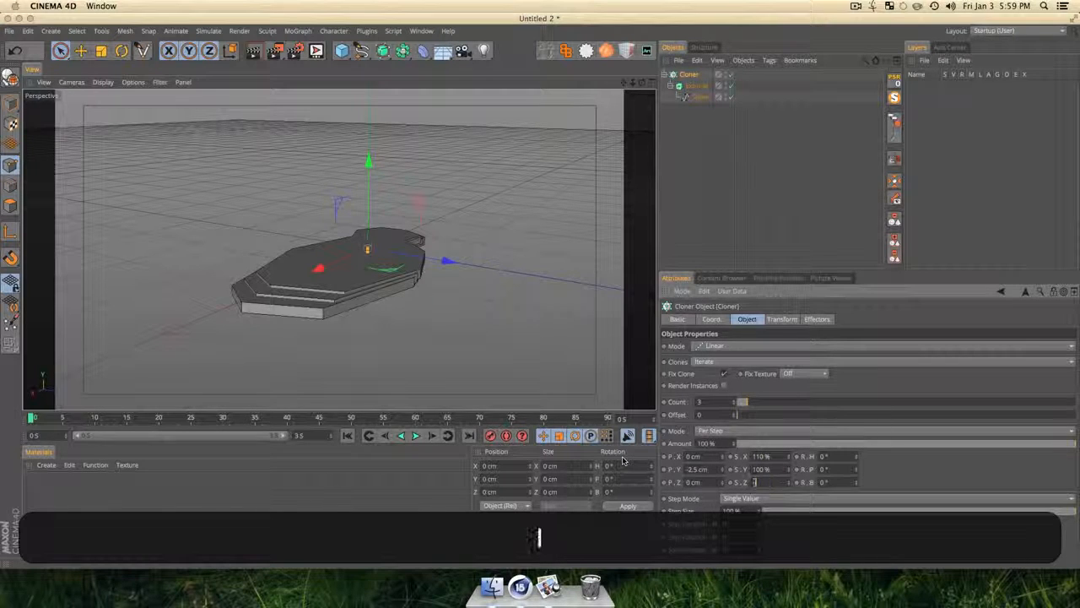
pyautogui.write('10')
pyautogui.press('Return')
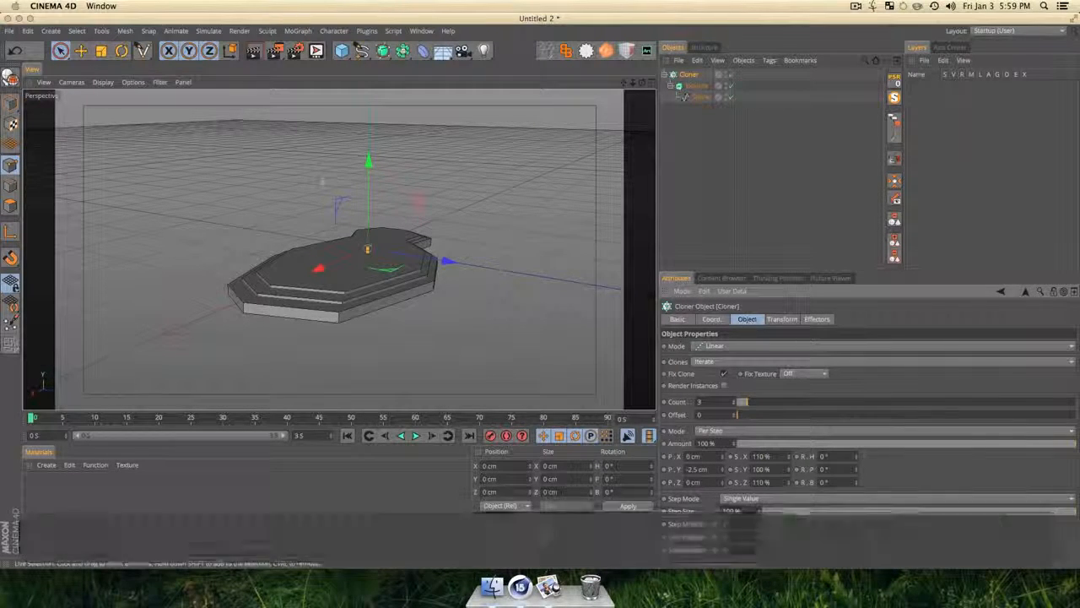
# Examine the stepped edges of the stacked island layers from several angles.
pyautogui.press('3')
pyautogui.moveTo(337, 249); pyautogui.dragTo(321, 249)
pyautogui.scroll(5, 420, 292)
pyautogui.press('3')
pyautogui.moveTo(420, 292); pyautogui.dragTo(399, 294)
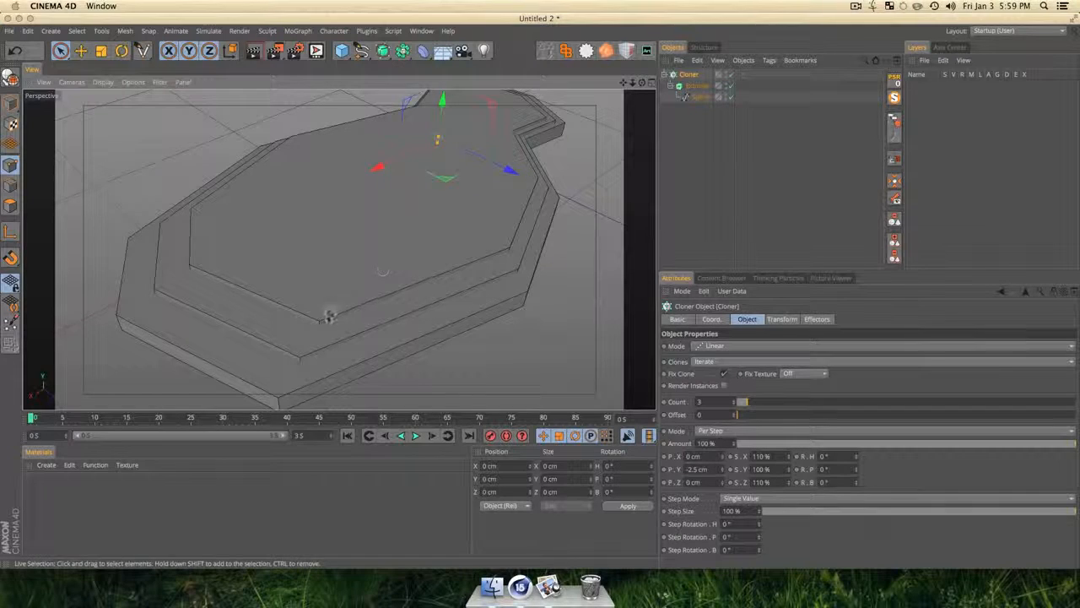
pyautogui.press('3')
pyautogui.moveTo(329, 311); pyautogui.dragTo(532, 253)
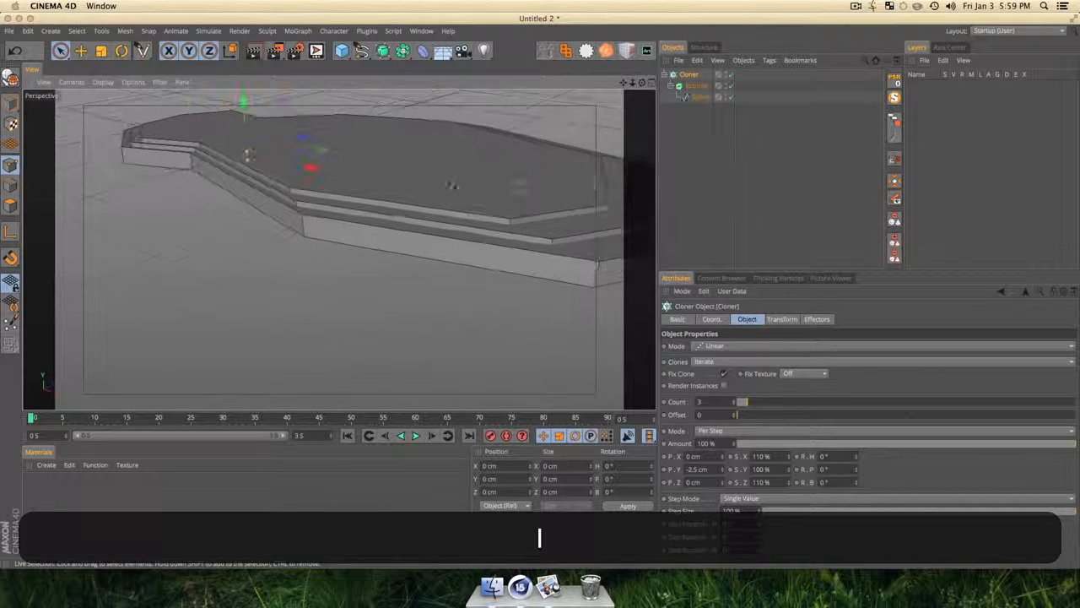
pyautogui.press('3')
pyautogui.moveTo(517, 187); pyautogui.dragTo(623, 179)
pyautogui.press('3')
pyautogui.press('3')
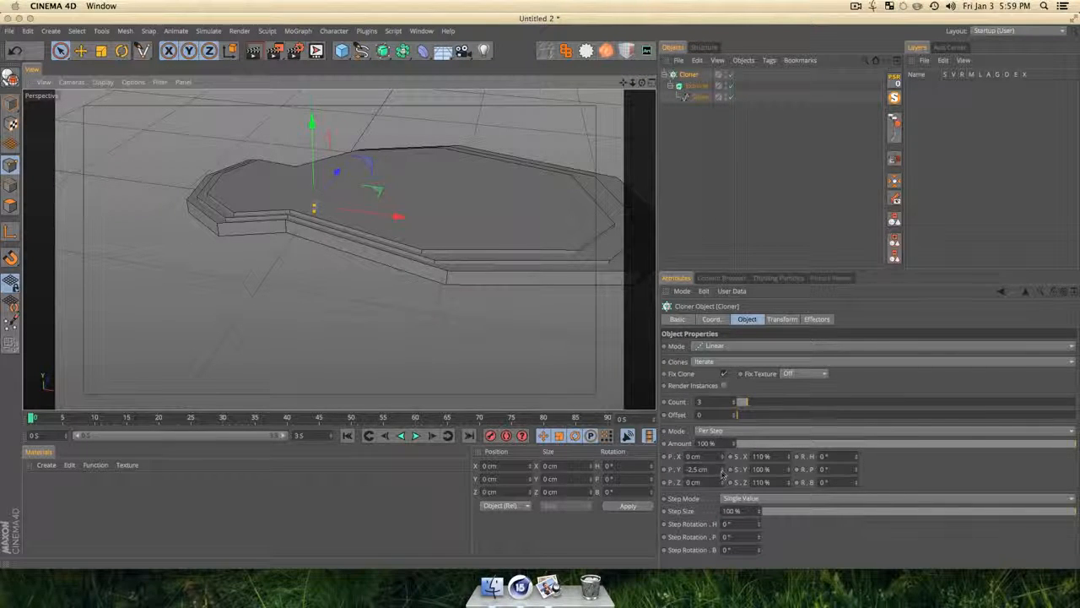
# Change the Cloner's per-step Y position to -3.5 cm and deselect the object.
pyautogui.click(723, 474)
pyautogui.click(693, 242)
pyautogui.press('3')
pyautogui.moveTo(591, 287); pyautogui.dragTo(476, 267)
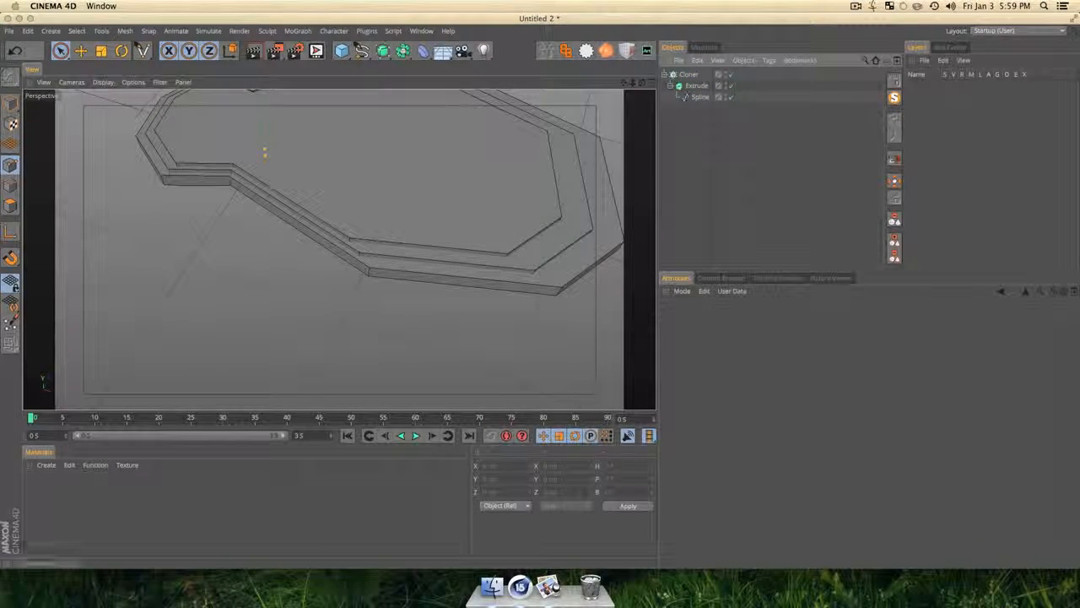
# Rename the Cloner as Island and clear the selection.
pyautogui.doubleClick(689, 75)
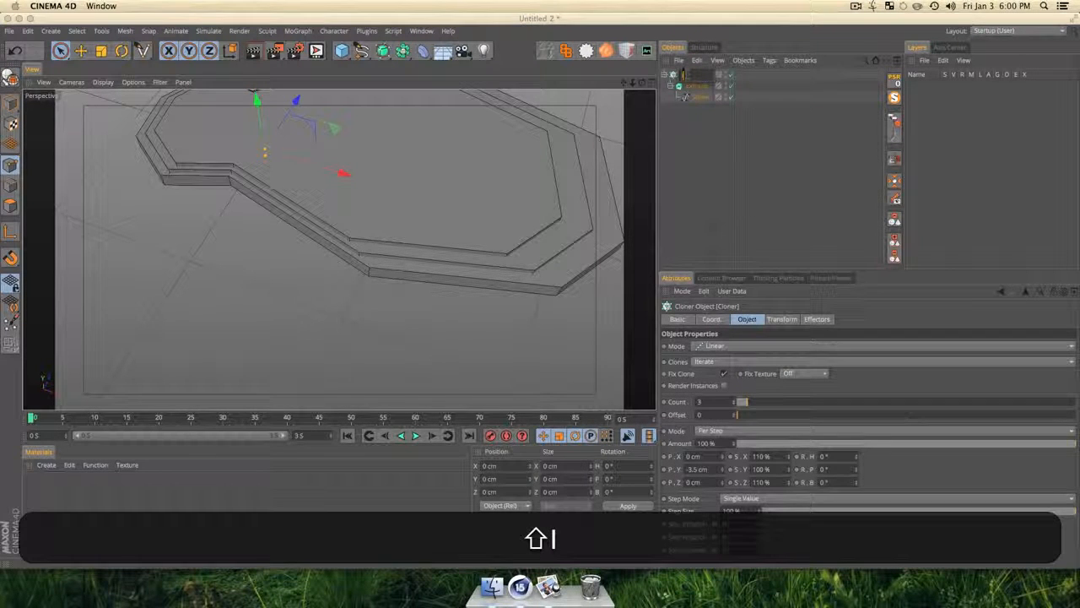
pyautogui.write('Island')
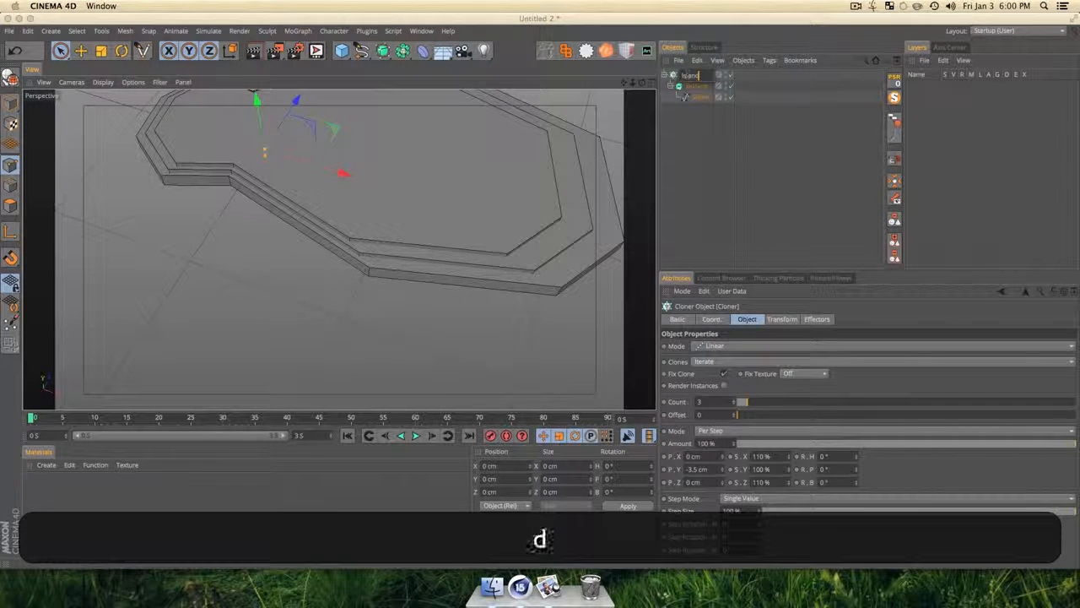
pyautogui.press('Return')
pyautogui.click(676, 127)
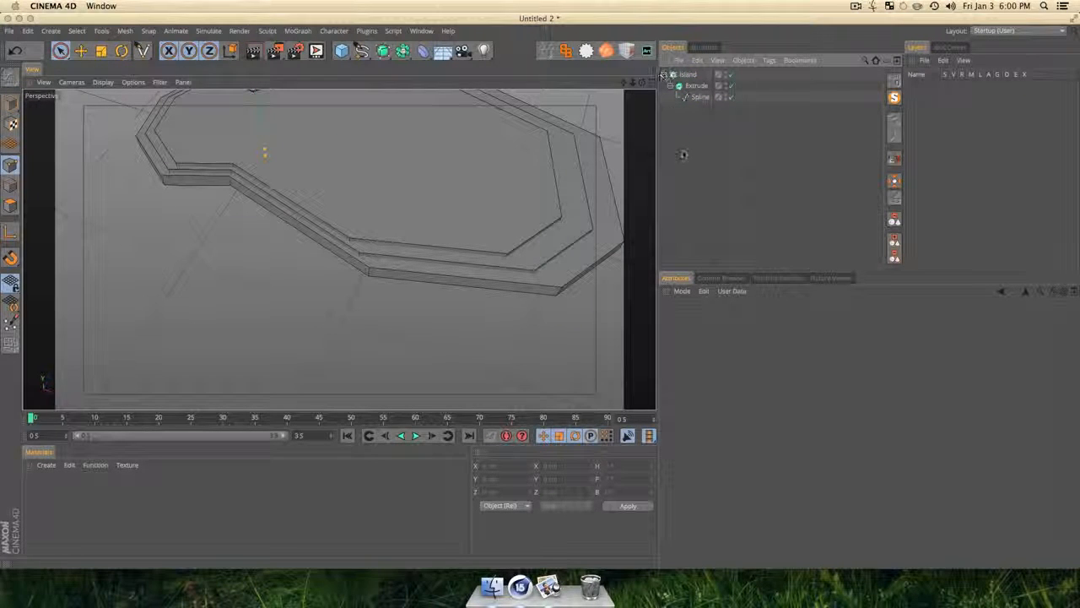
pyautogui.press('1')
pyautogui.moveTo(486, 274); pyautogui.dragTo(535, 308)
pyautogui.press('3')
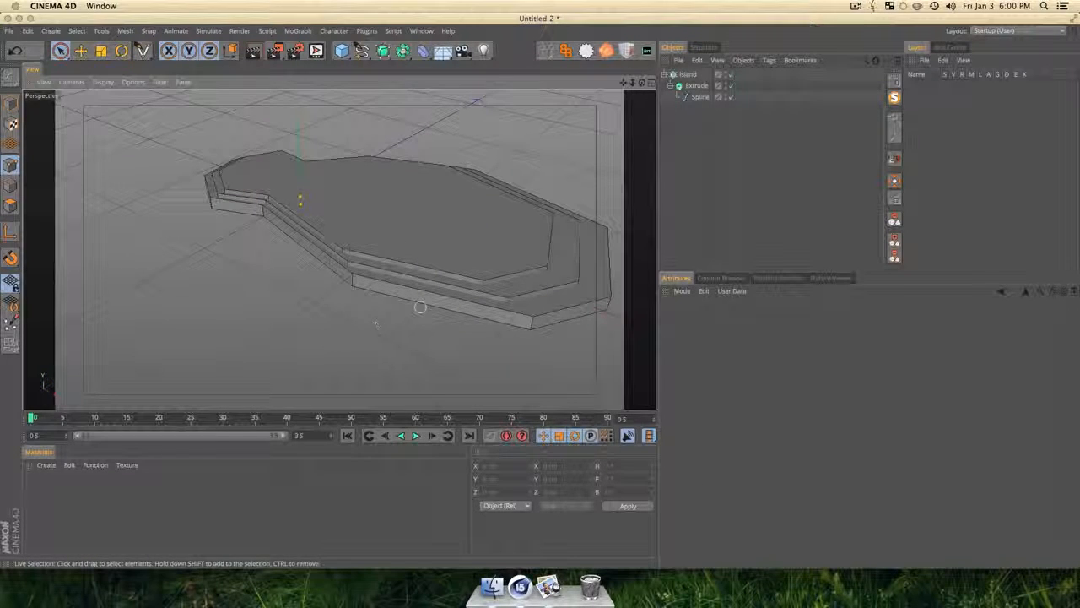
# Create a new material with a Gradient shader as its color texture and set the gradient type to 2D - V.
pyautogui.doubleClick(39, 496)
pyautogui.doubleClick(40, 496)
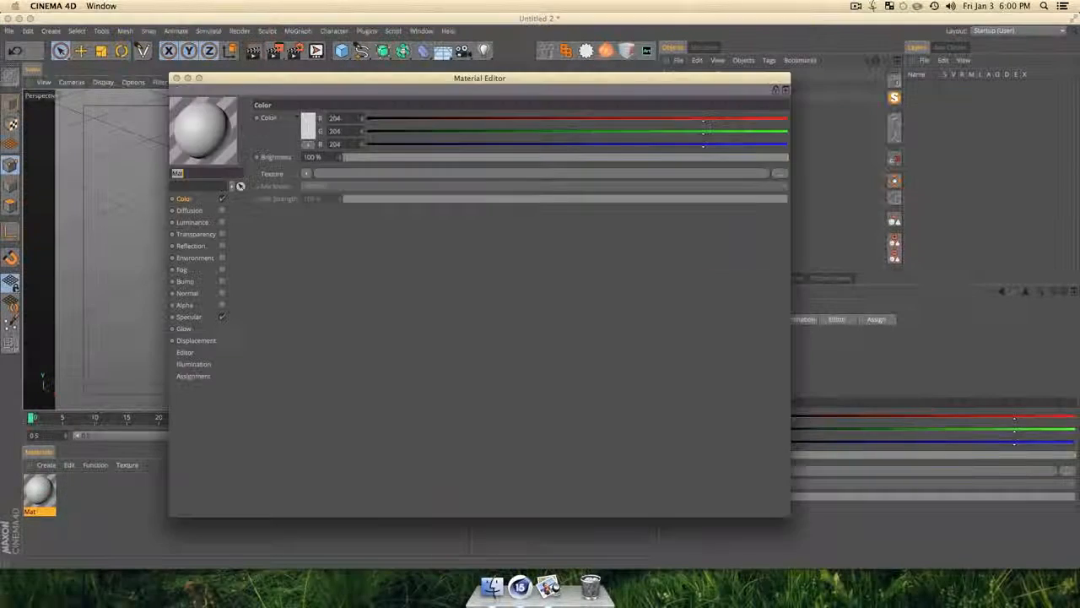
pyautogui.click(306, 173)
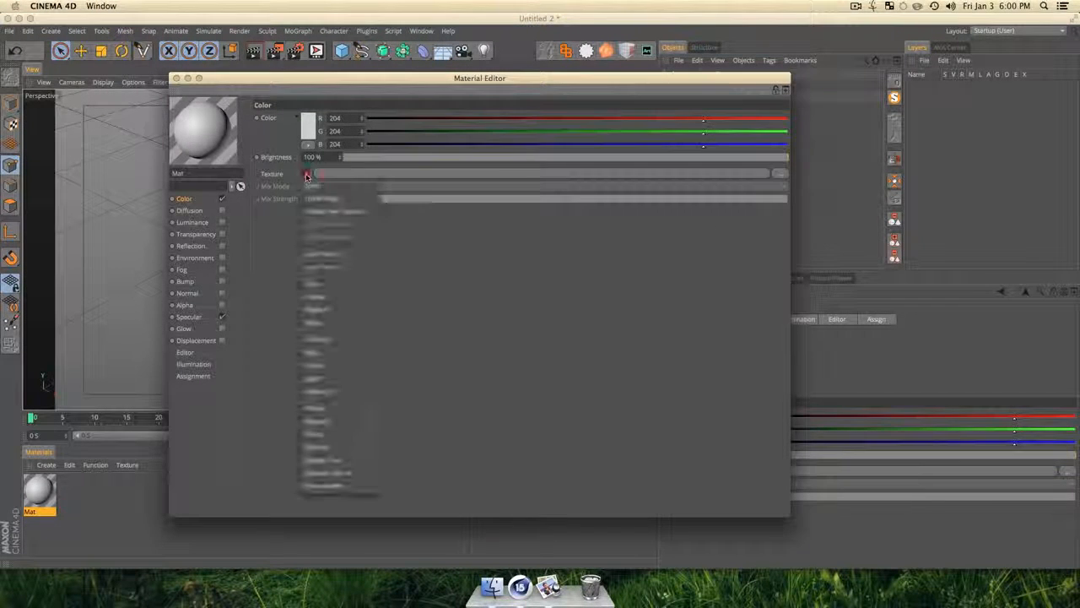
pyautogui.click(329, 309)
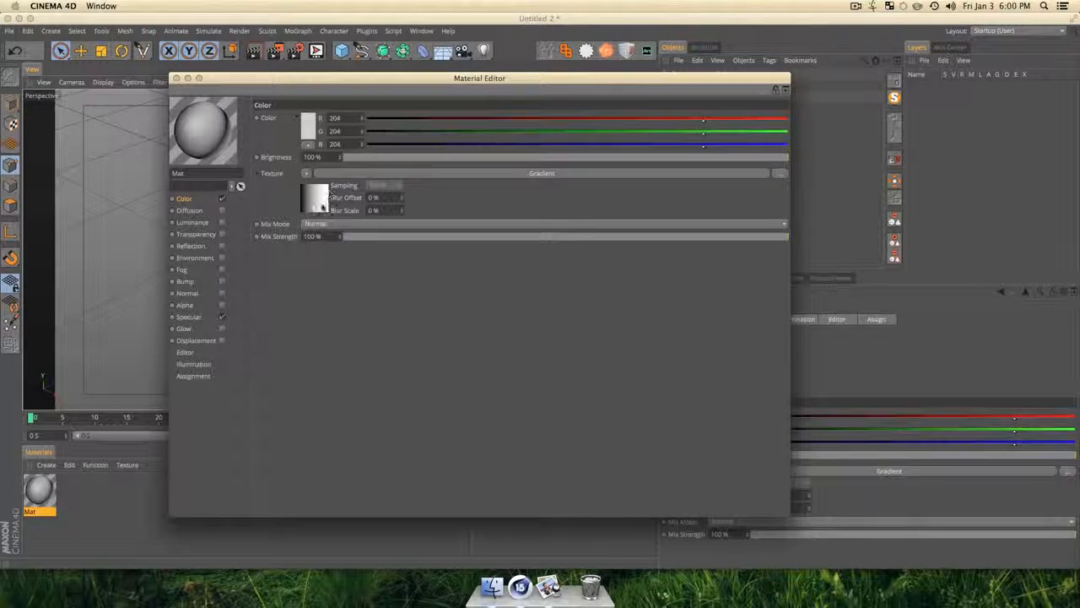
pyautogui.click(321, 200)
pyautogui.click(312, 216)
pyautogui.click(307, 239)
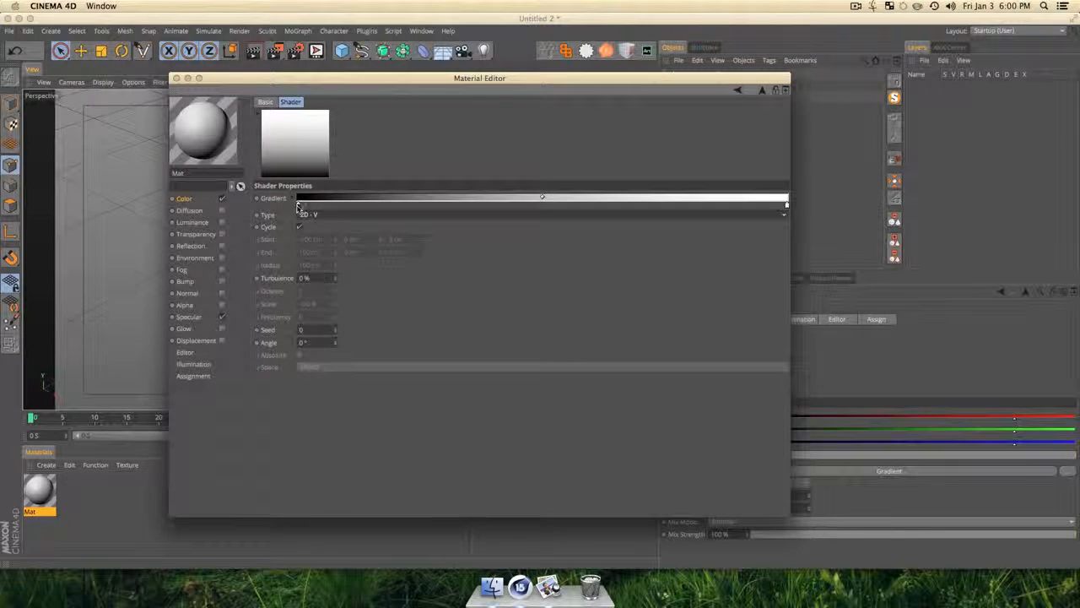
# Set the gradient's start color to bright green with hue 130° (R 35, G 178, B 58).
pyautogui.doubleClick(298, 206)
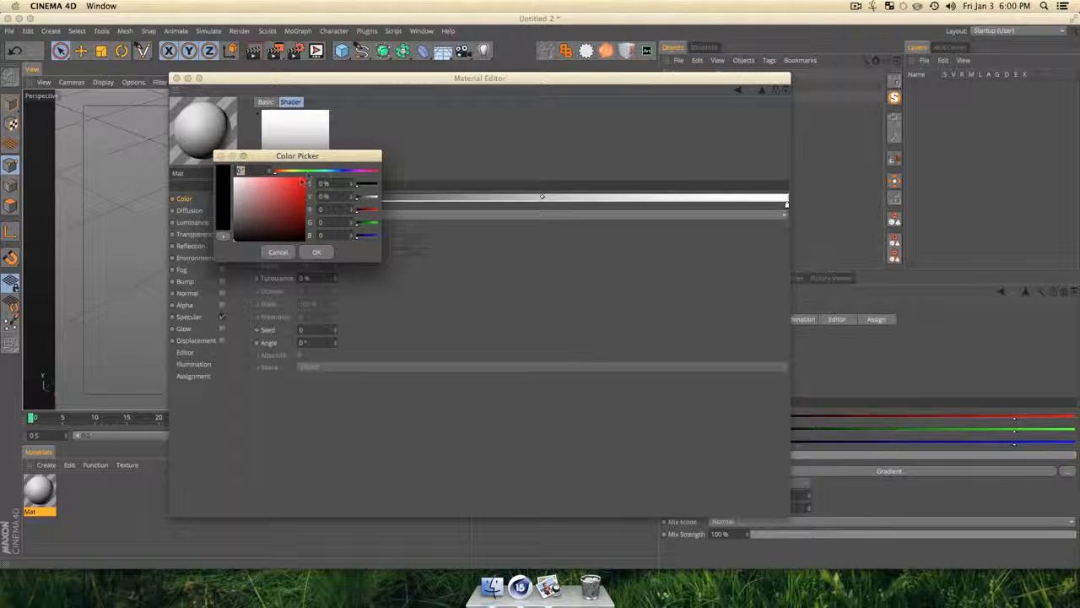
pyautogui.moveTo(302, 173); pyautogui.dragTo(311, 171)
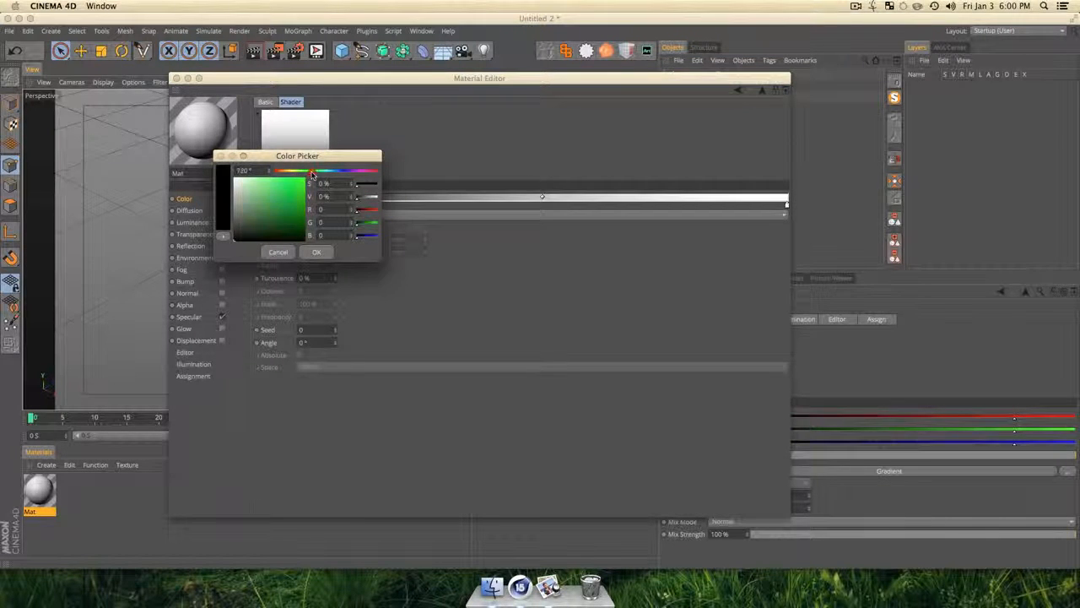
pyautogui.moveTo(275, 211); pyautogui.dragTo(289, 196)
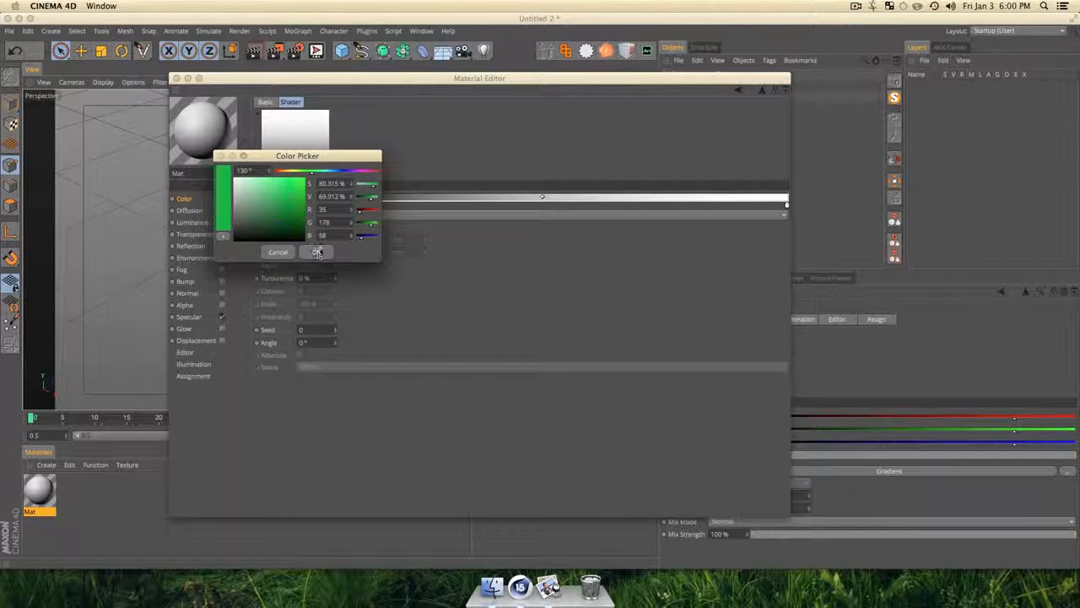
pyautogui.click(318, 252)
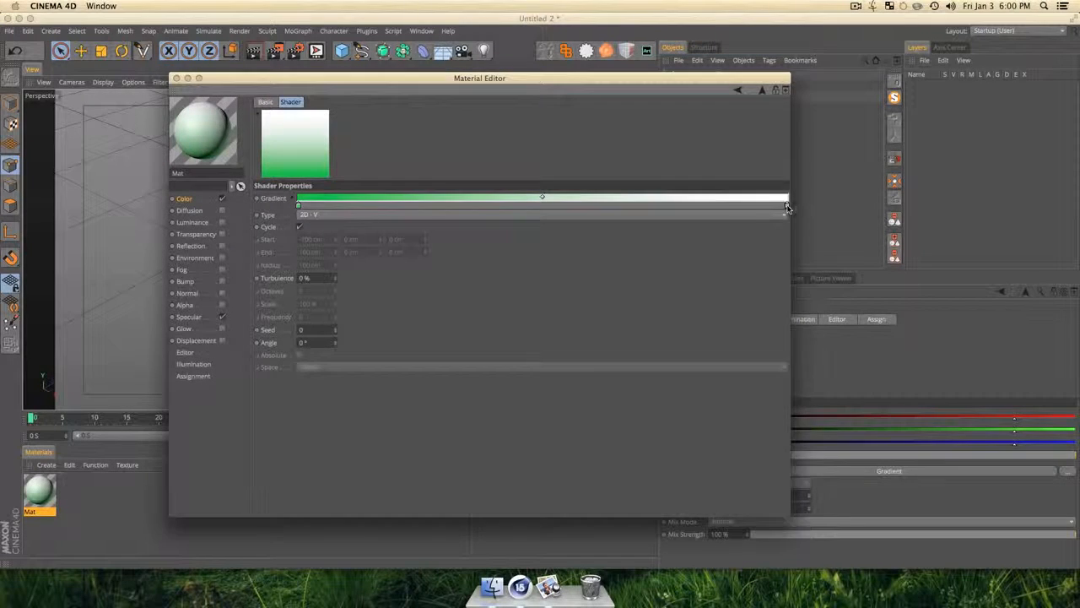
# Set the gradient's end color to a darker, muted green and close the material editor.
pyautogui.doubleClick(787, 206)
pyautogui.moveTo(799, 172); pyautogui.dragTo(766, 209)
pyautogui.click(807, 251)
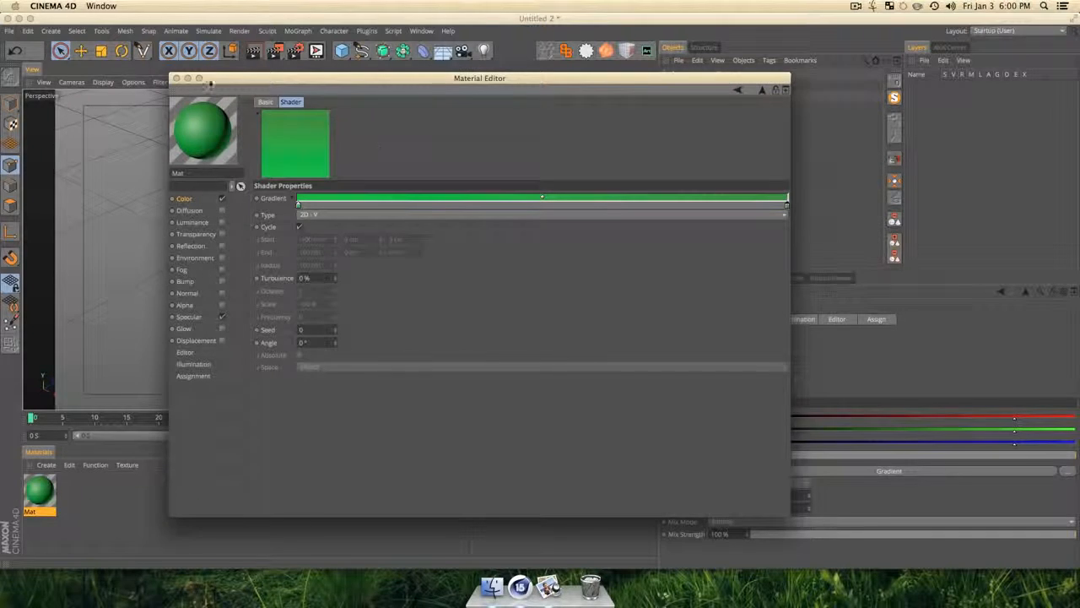
pyautogui.click(177, 78)
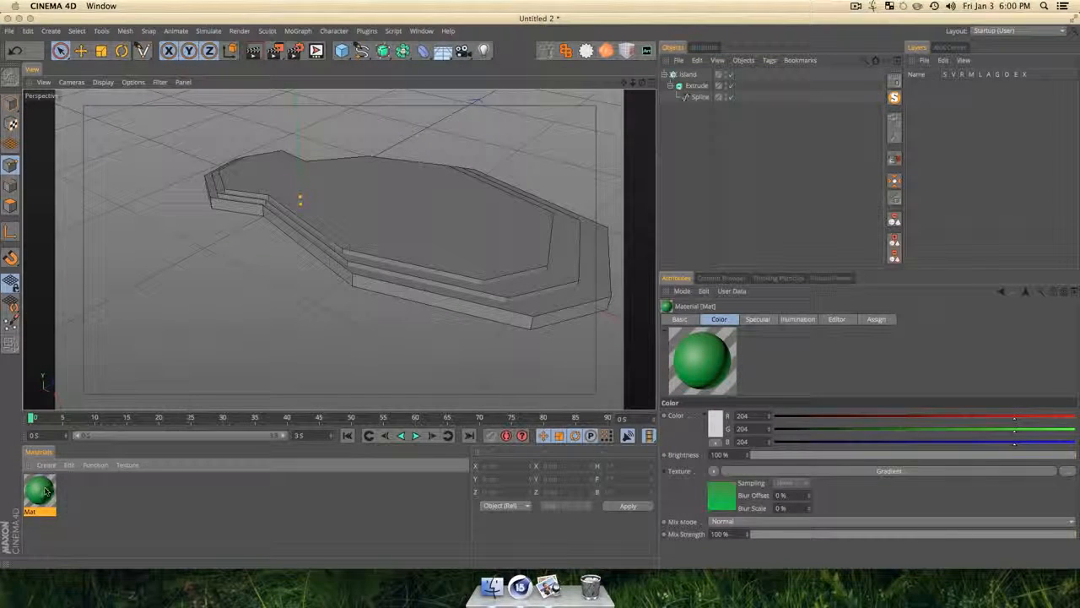
# Make the Island cloner editable and show its three extrusions with their splines collapsed.
pyautogui.click(691, 76)
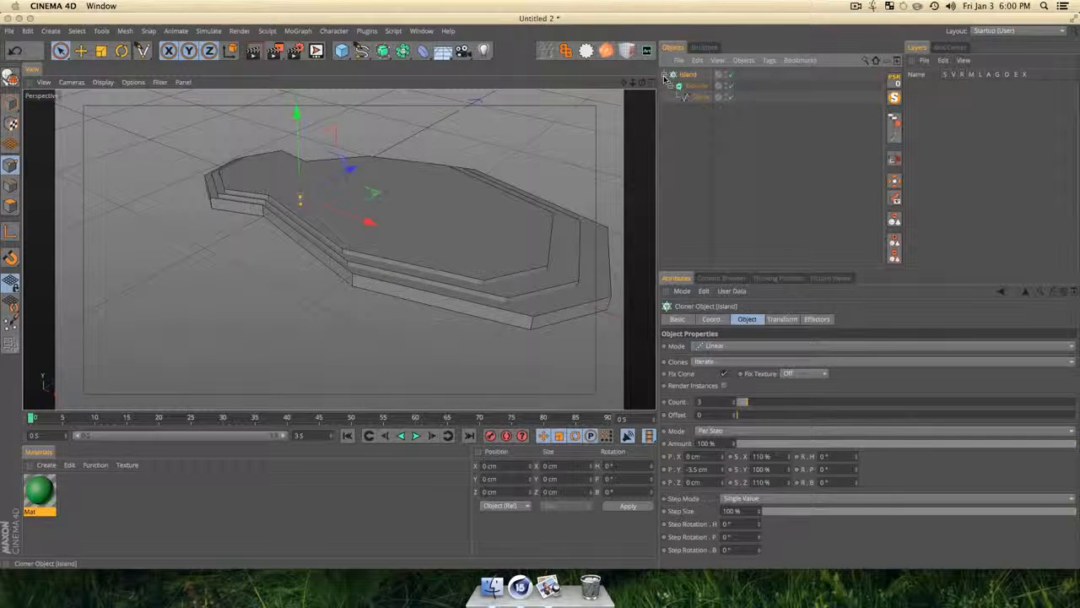
pyautogui.press('c')
pyautogui.click(679, 91)
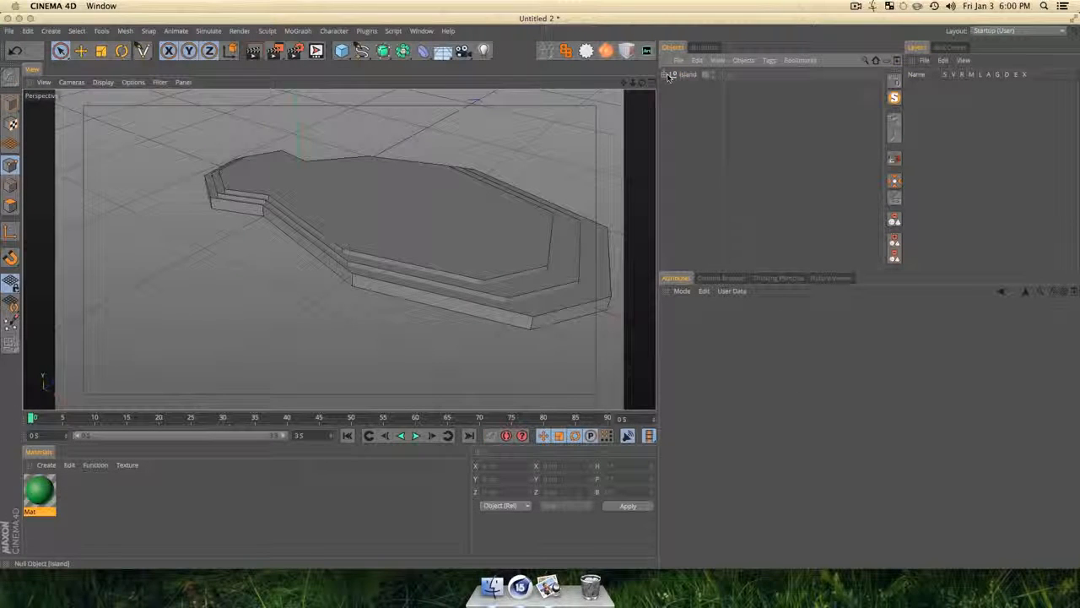
pyautogui.click(665, 75)
pyautogui.click(697, 85)
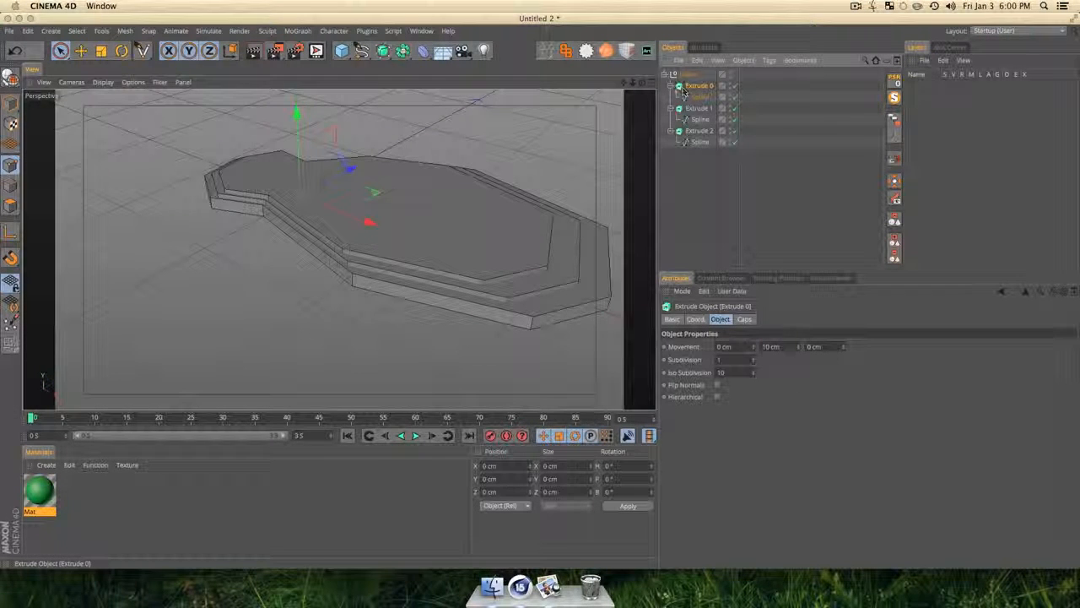
pyautogui.click(669, 86)
pyautogui.click(669, 97)
pyautogui.click(671, 108)
pyautogui.click(699, 142)
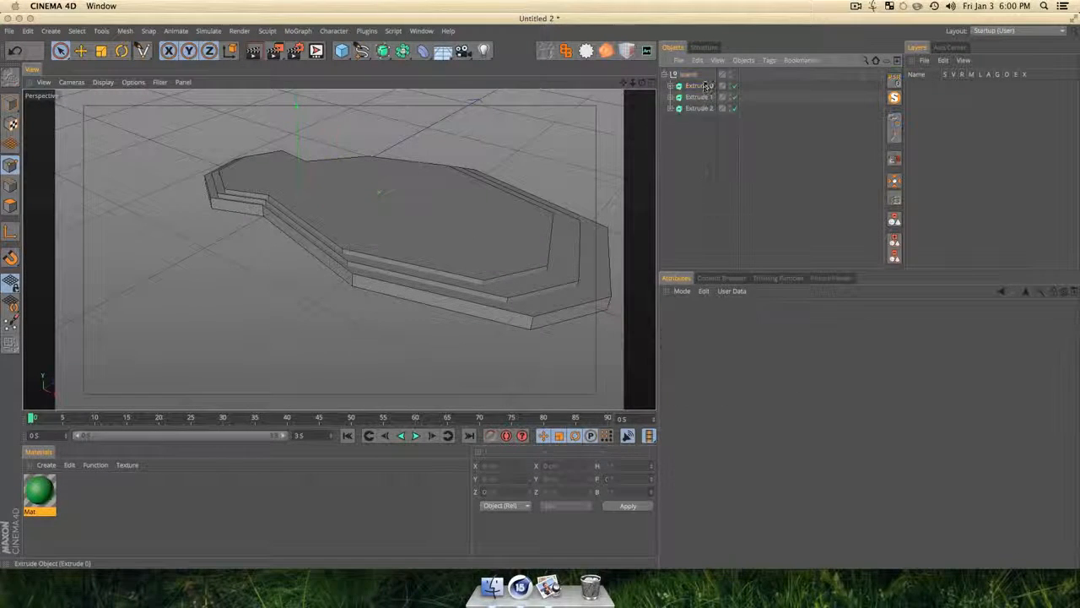
# Examine the island's separate top and bottom extrusions from several angles.
pyautogui.click(704, 88)
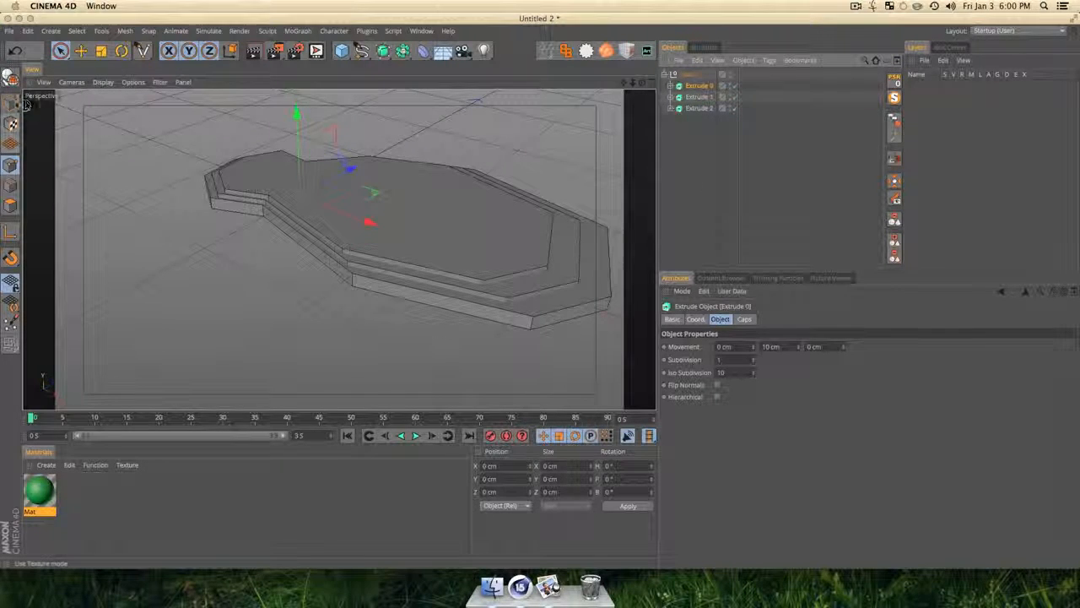
pyautogui.press('3')
pyautogui.moveTo(417, 234); pyautogui.dragTo(388, 289)
pyautogui.click(509, 261)
pyautogui.press('3')
pyautogui.click(700, 109)
pyautogui.press('3')
pyautogui.press('1')
pyautogui.press('3')
pyautogui.moveTo(310, 313); pyautogui.dragTo(270, 318)
pyautogui.click(687, 154)
# Apply the green gradient material to Extrude 0, the island's top layer, and clear the selection.
pyautogui.moveTo(40, 491); pyautogui.dragTo(641, 146)
pyautogui.moveTo(693, 99); pyautogui.dragTo(698, 86)
pyautogui.press('3')
pyautogui.moveTo(350, 326); pyautogui.dragTo(286, 295)
pyautogui.click(152, 510)
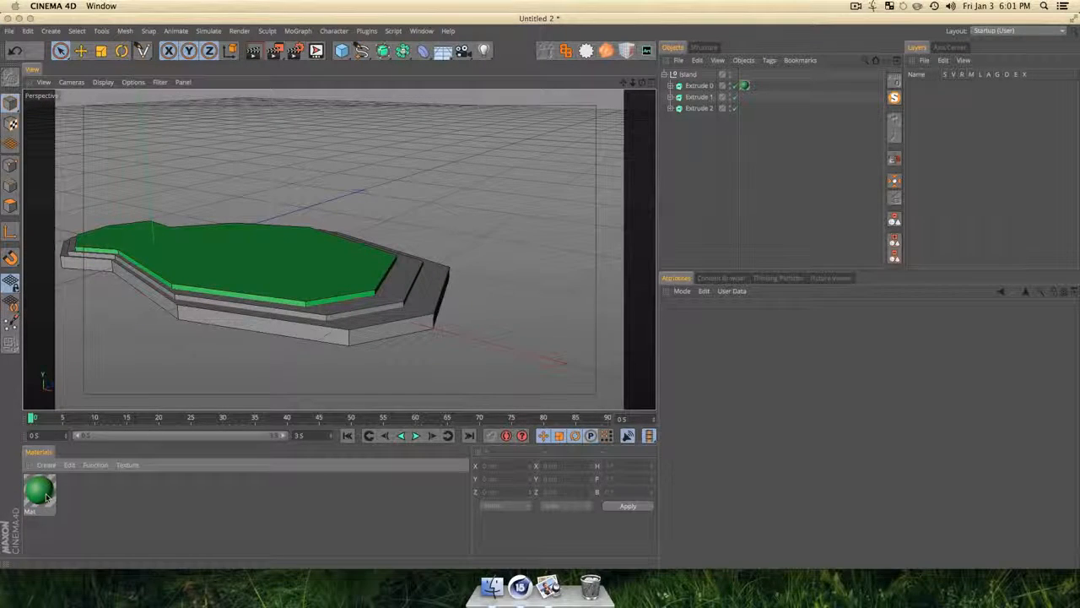
# Duplicate the green material and set the copy's gradient start color to dark green (R 23, G 108, B 37).
pyautogui.keyDown('super'); pyautogui.moveTo(47, 496); pyautogui.dragTo(117, 489); pyautogui.keyUp('super')
pyautogui.doubleClick(78, 492)
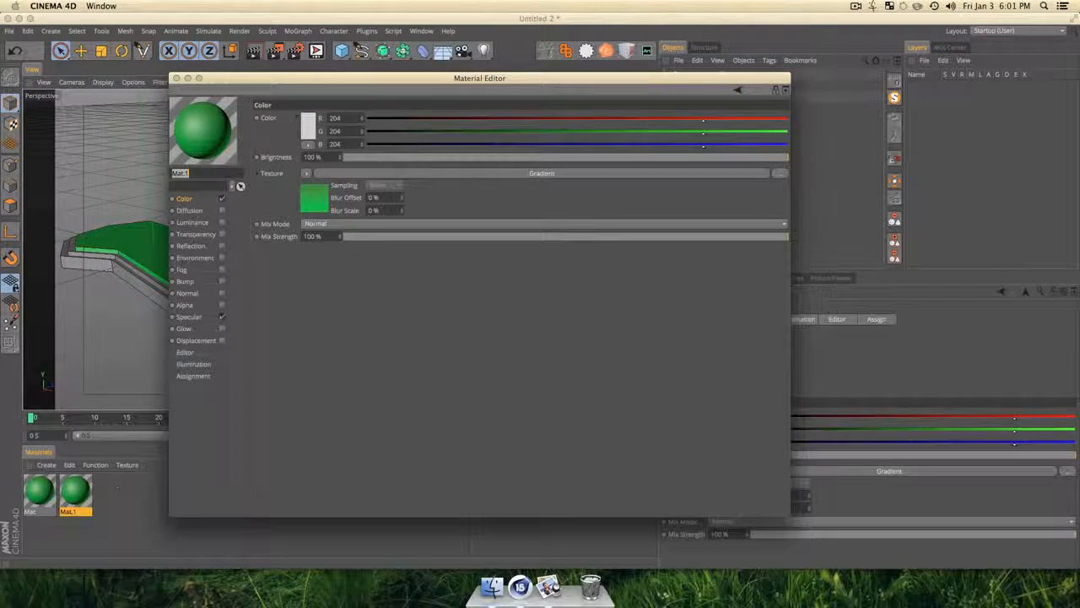
pyautogui.click(324, 197)
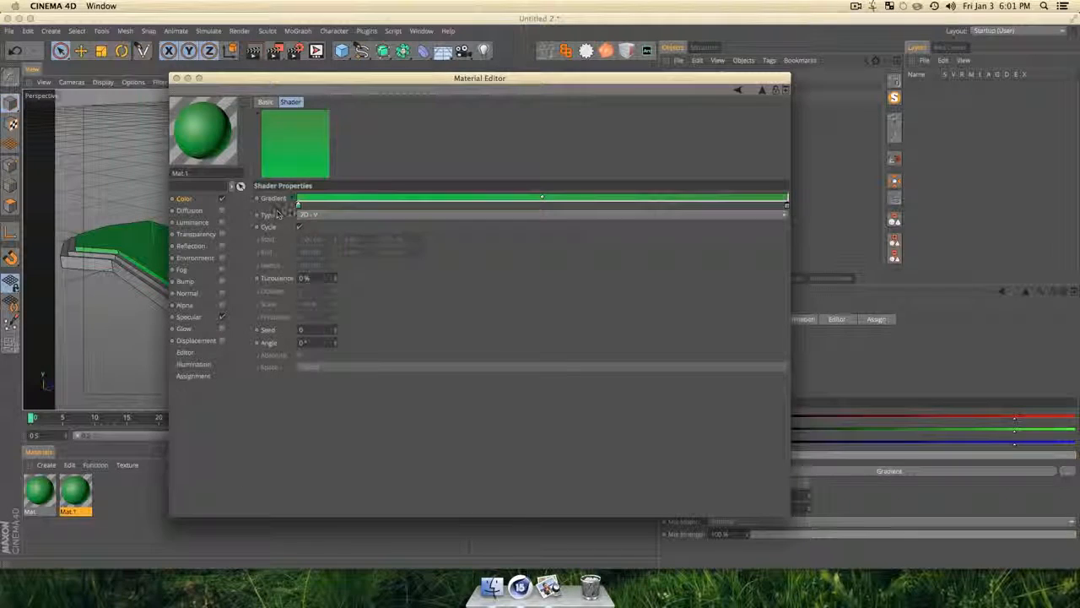
pyautogui.doubleClick(291, 207)
pyautogui.click(298, 209)
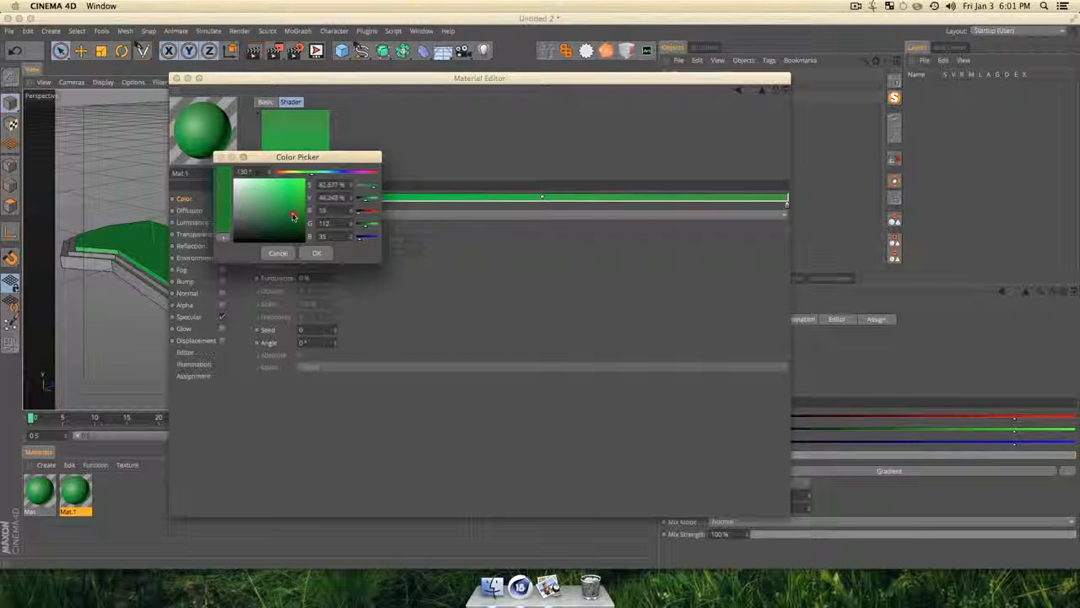
pyautogui.click(317, 252)
# Set the copied material's gradient end color to brown with hue 25° and apply the material to Extrude 1.
pyautogui.doubleClick(788, 205)
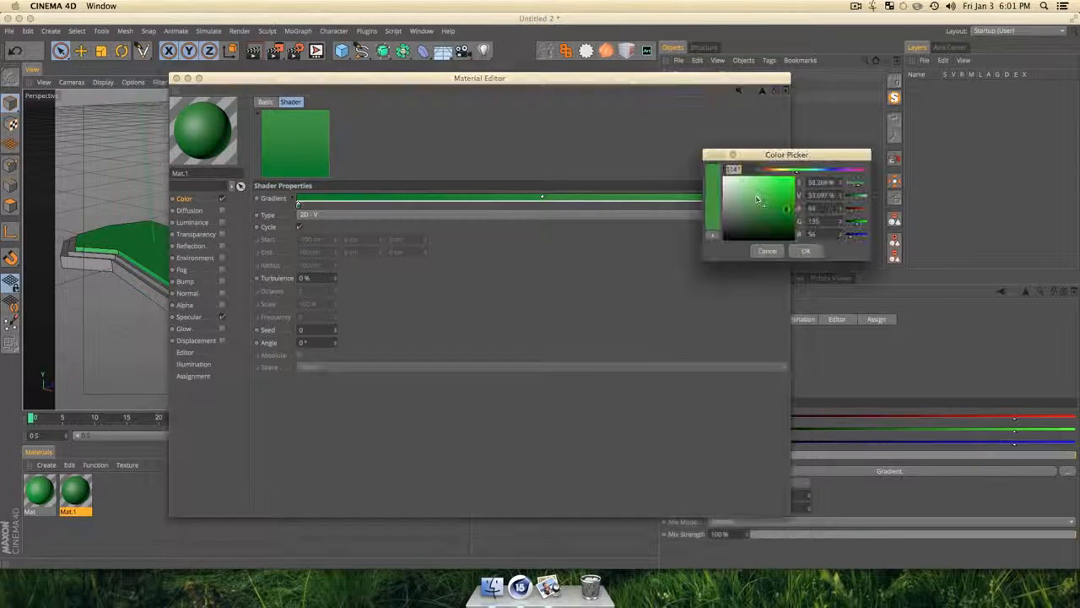
pyautogui.click(772, 170)
pyautogui.click(770, 210)
pyautogui.moveTo(771, 210)
pyautogui.mouseDown()
pyautogui.moveTo(775, 221)
pyautogui.moveTo(780, 206)
pyautogui.mouseUp()
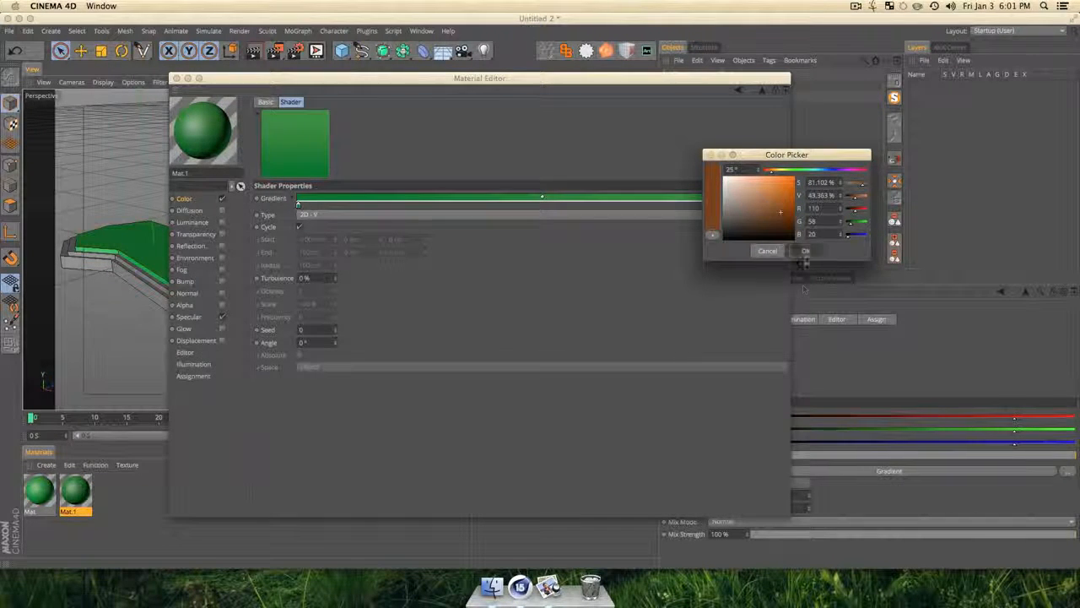
pyautogui.click(806, 250)
pyautogui.click(176, 79)
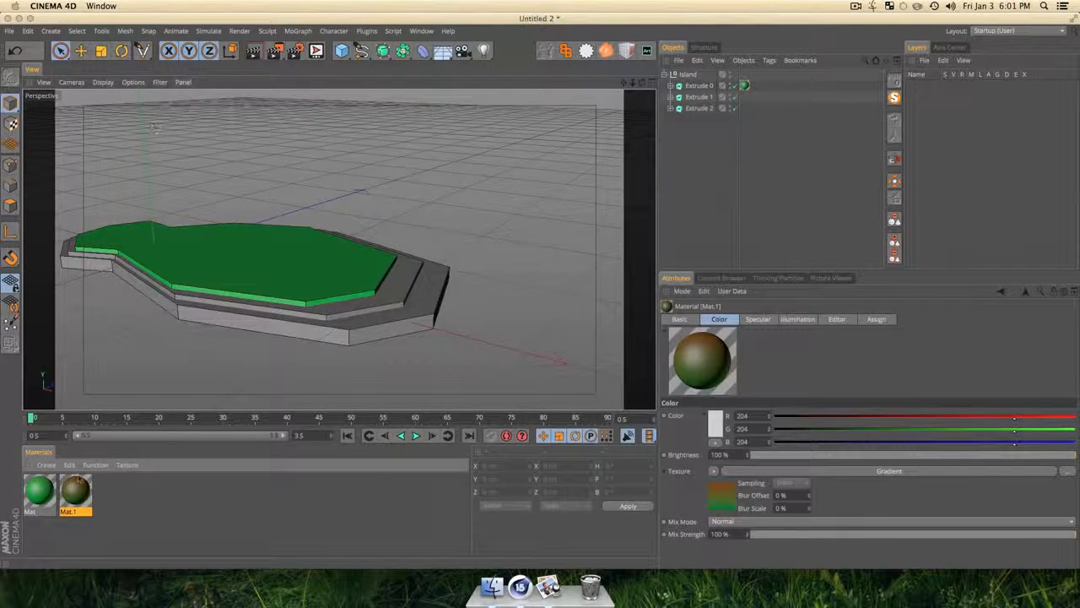
pyautogui.moveTo(705, 100); pyautogui.dragTo(704, 98)
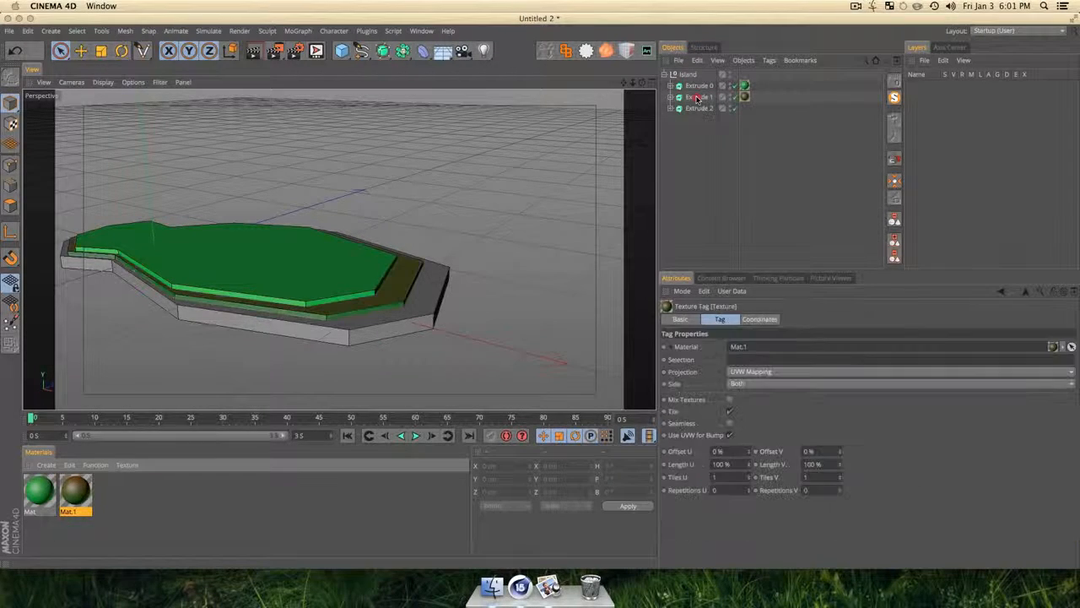
# Duplicate the green-brown material and set the copy's gradient start color to dark brown (R 79, G 60, B 33).
pyautogui.keyDown('super'); pyautogui.moveTo(76, 490); pyautogui.dragTo(118, 500); pyautogui.keyUp('super')
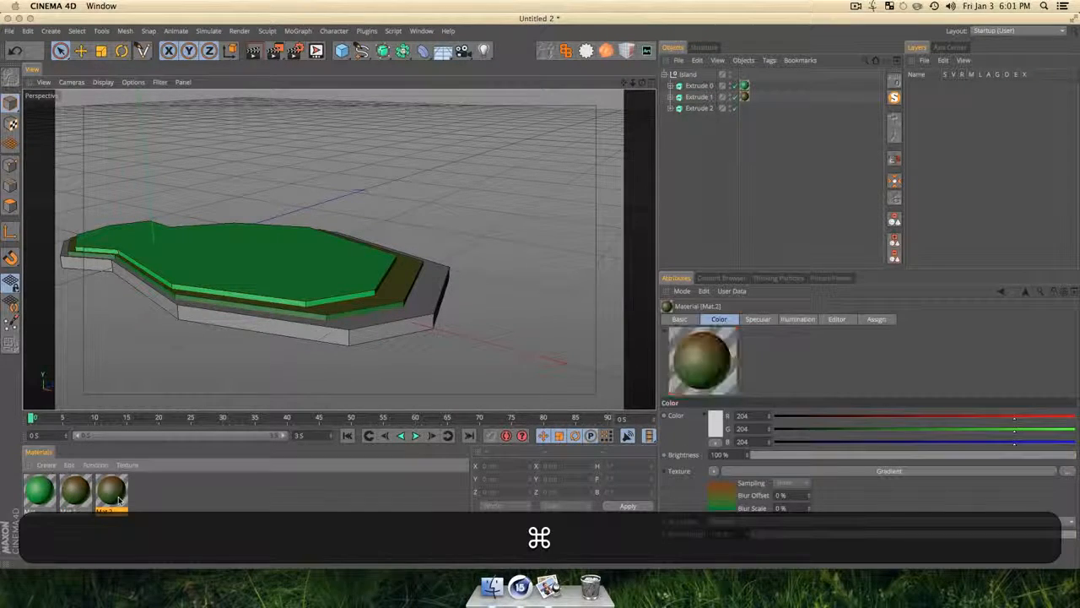
pyautogui.doubleClick(116, 498)
pyautogui.click(314, 178)
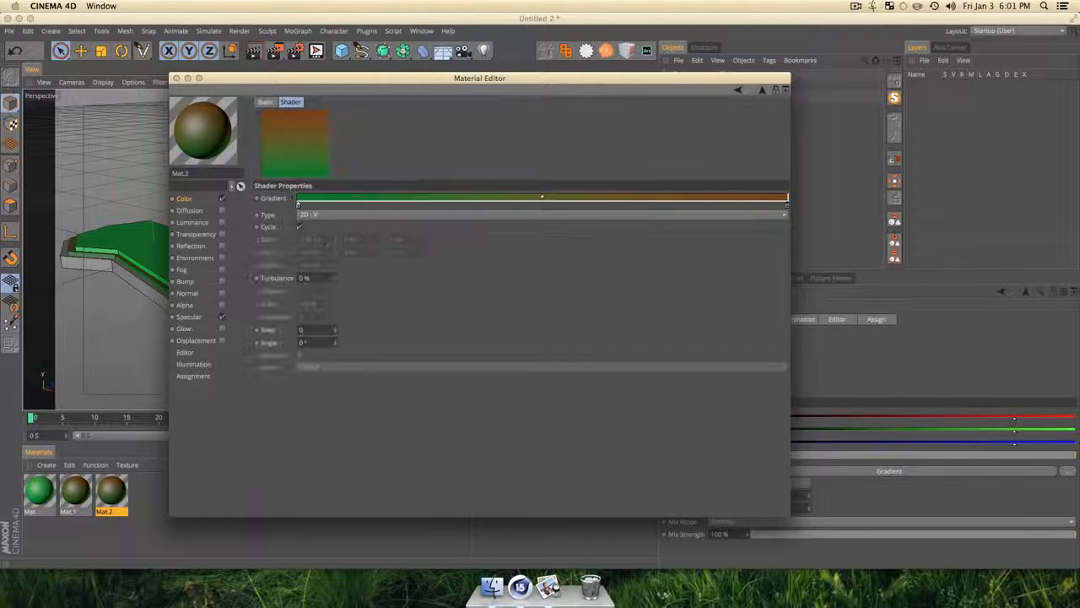
pyautogui.doubleClick(301, 205)
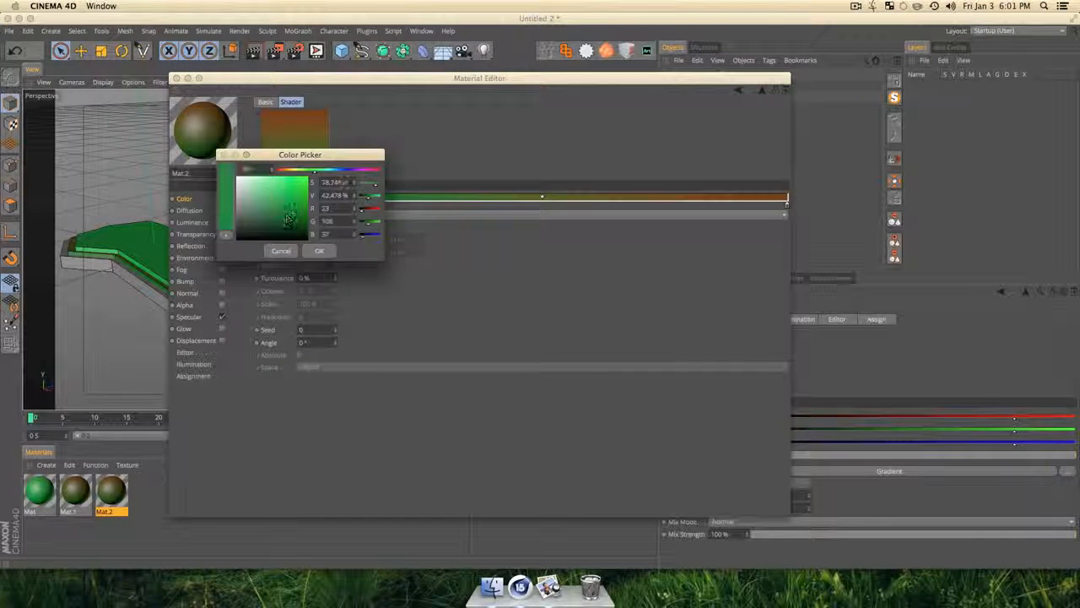
pyautogui.click(293, 171)
pyautogui.click(286, 170)
pyautogui.click(279, 221)
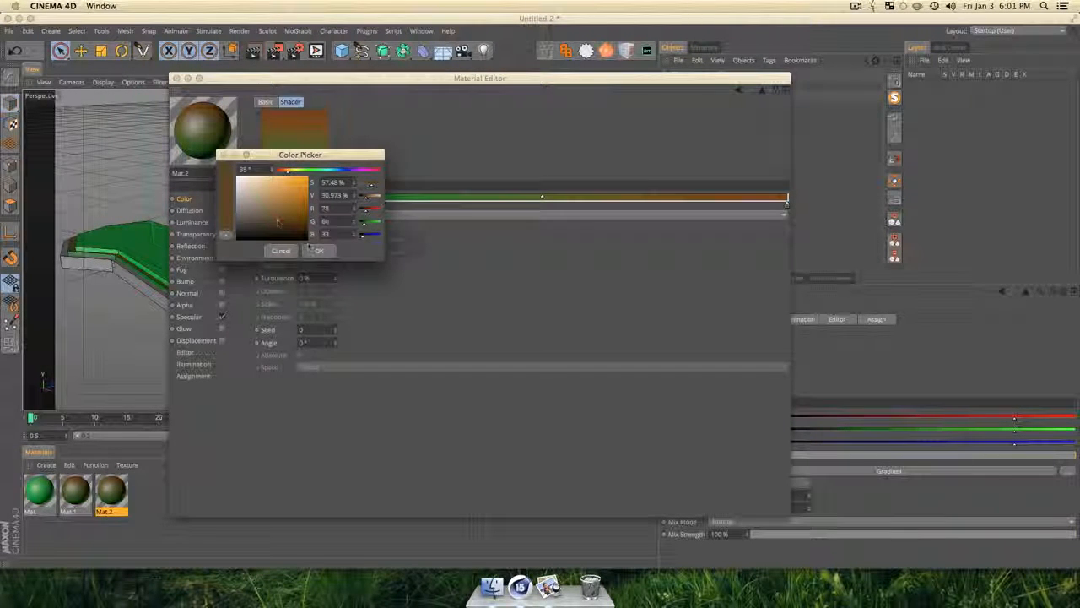
pyautogui.click(319, 252)
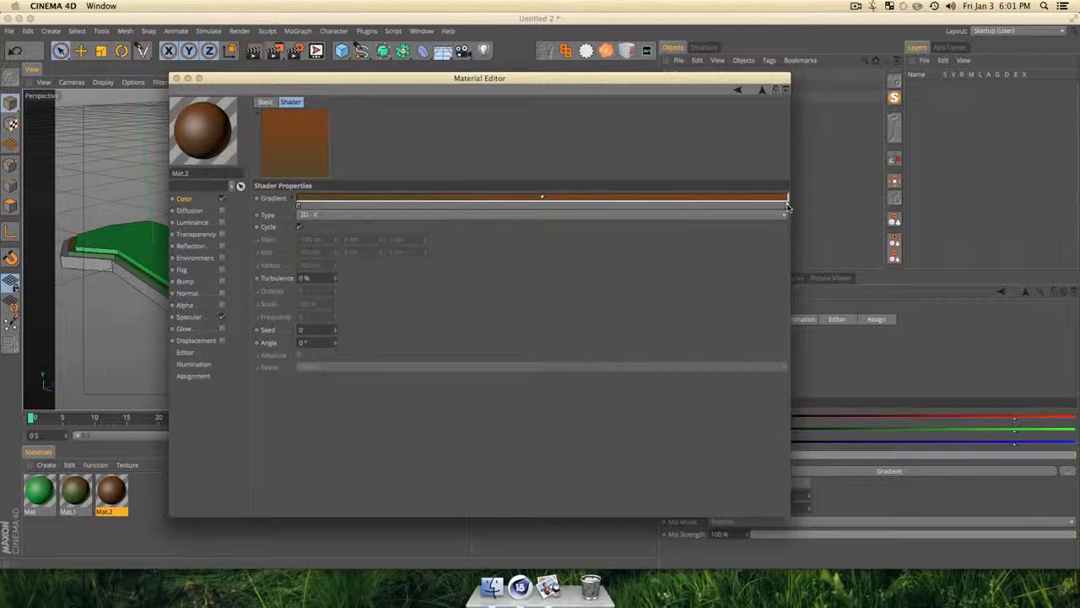
# Set the second copy's gradient end color to a lighter brown with hue 25° and apply the material to Extrude 2.
pyautogui.doubleClick(786, 204)
pyautogui.moveTo(771, 193); pyautogui.dragTo(775, 201)
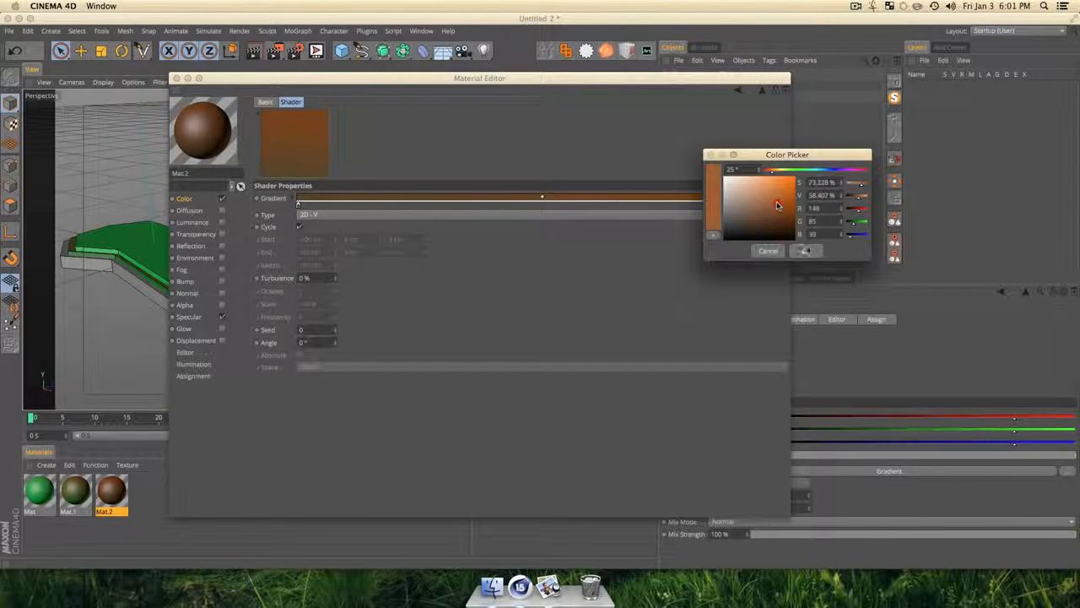
pyautogui.click(806, 251)
pyautogui.click(175, 78)
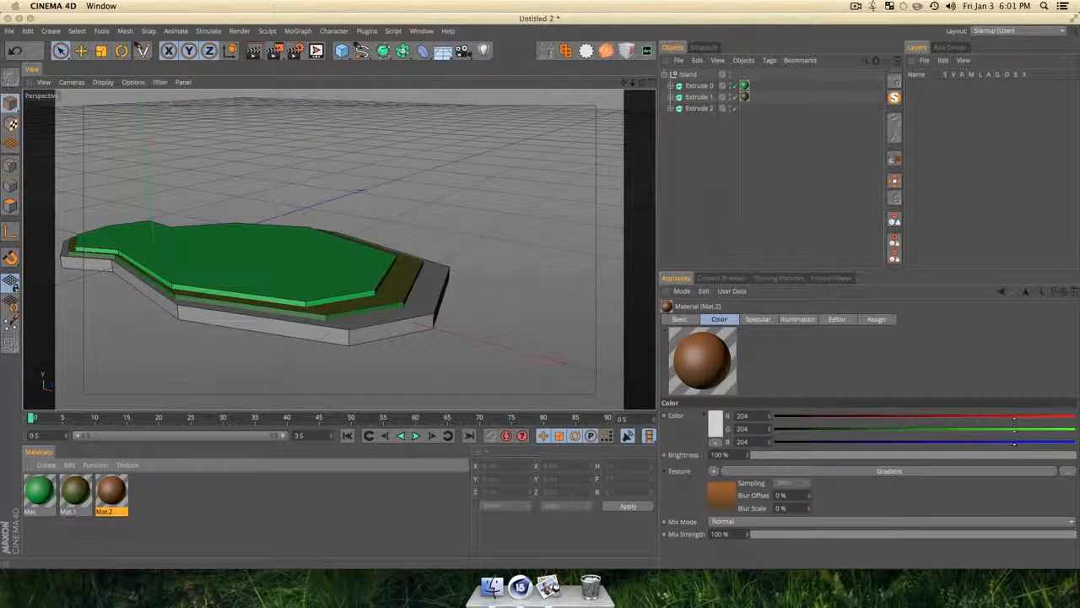
pyautogui.moveTo(711, 113); pyautogui.dragTo(712, 109)
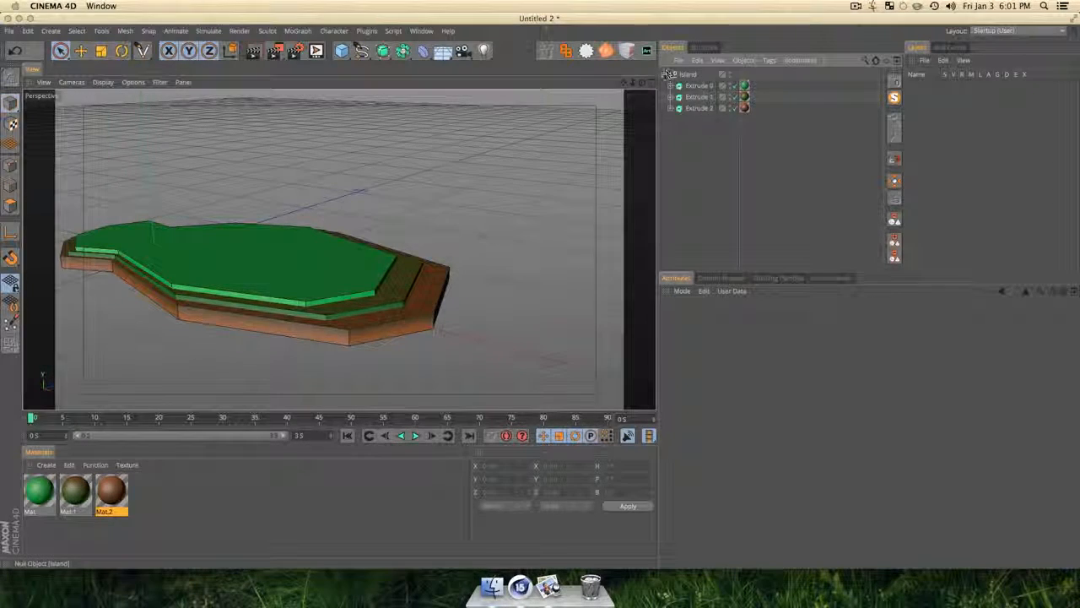
# Collapse the Island group and render the viewport to check the colored layers.
pyautogui.click(667, 75)
pyautogui.keyDown('alt'); pyautogui.moveTo(339, 249); pyautogui.dragTo(338, 307); pyautogui.keyUp('alt')
pyautogui.press('super+r')
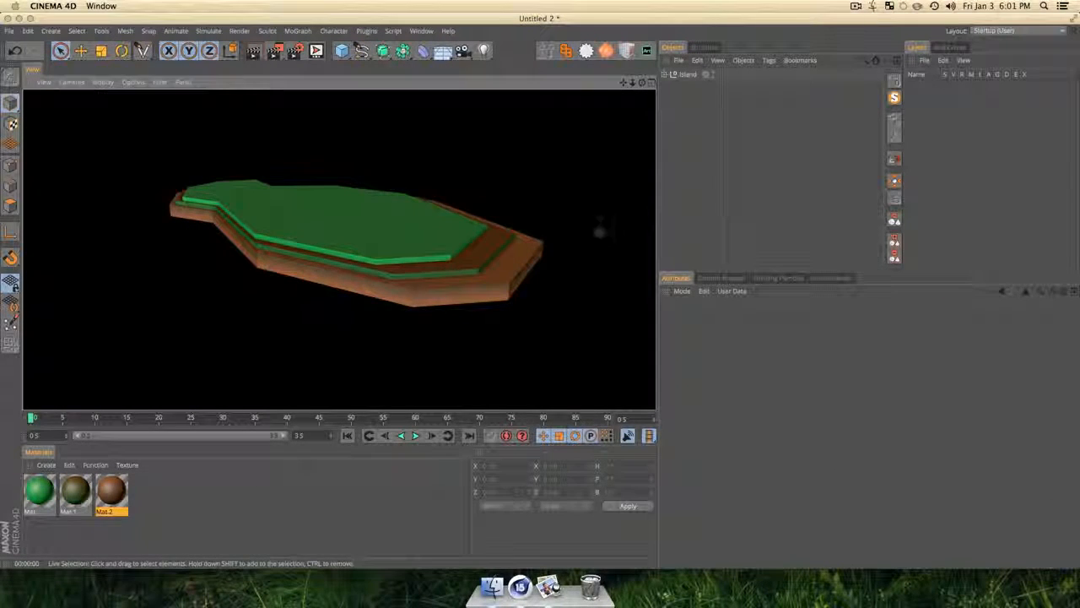
pyautogui.press('3')
pyautogui.moveTo(509, 253); pyautogui.dragTo(483, 242)
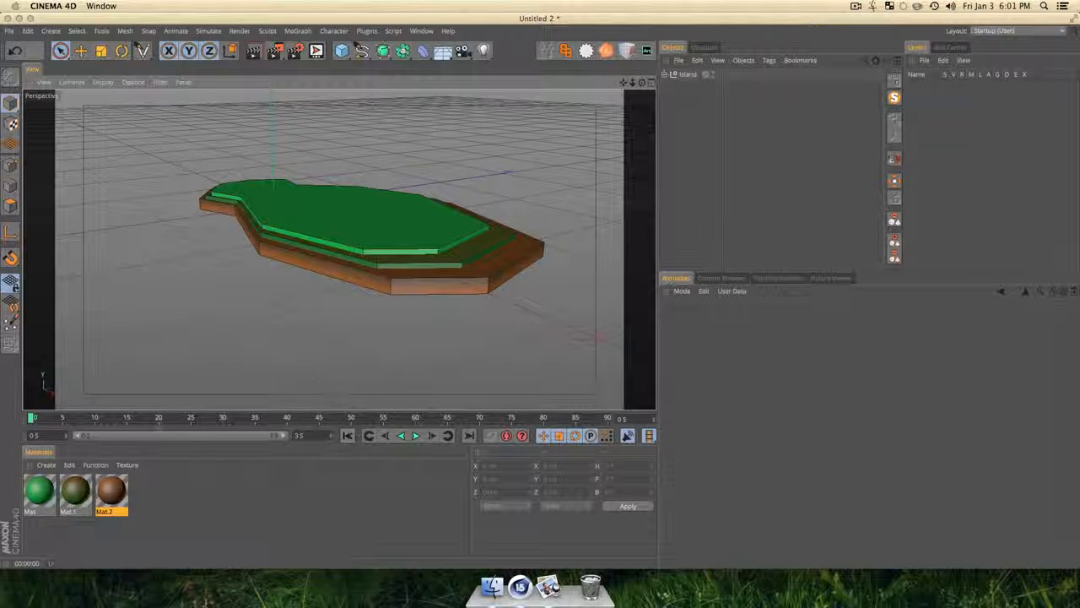
pyautogui.click(679, 135)
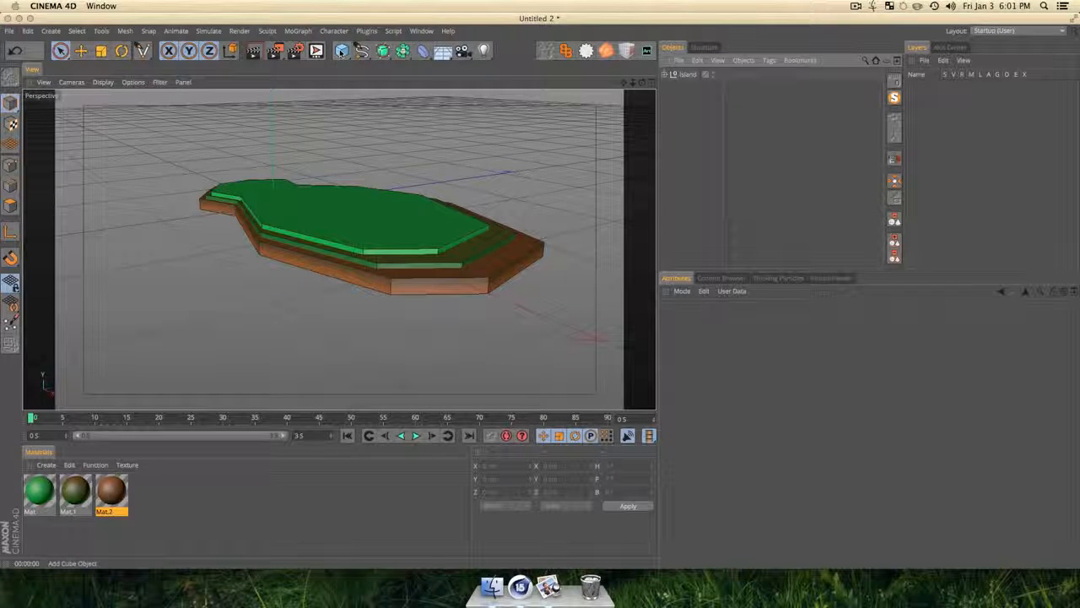
# Add an editable pyramid and scale it down uniformly to 67 cm.
pyautogui.moveTo(342, 50); pyautogui.dragTo(384, 127)
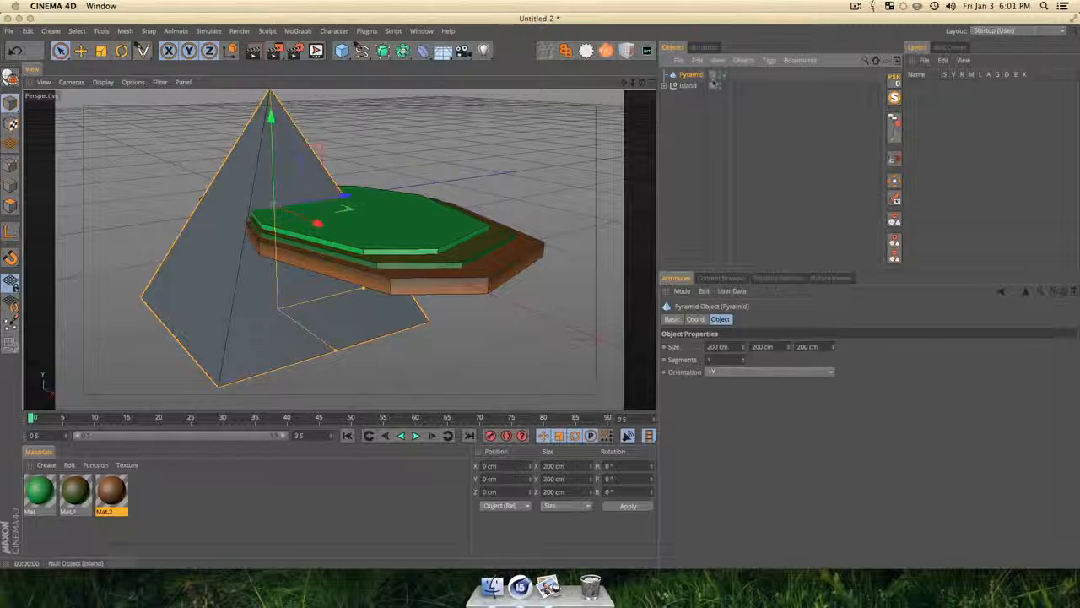
pyautogui.press('c')
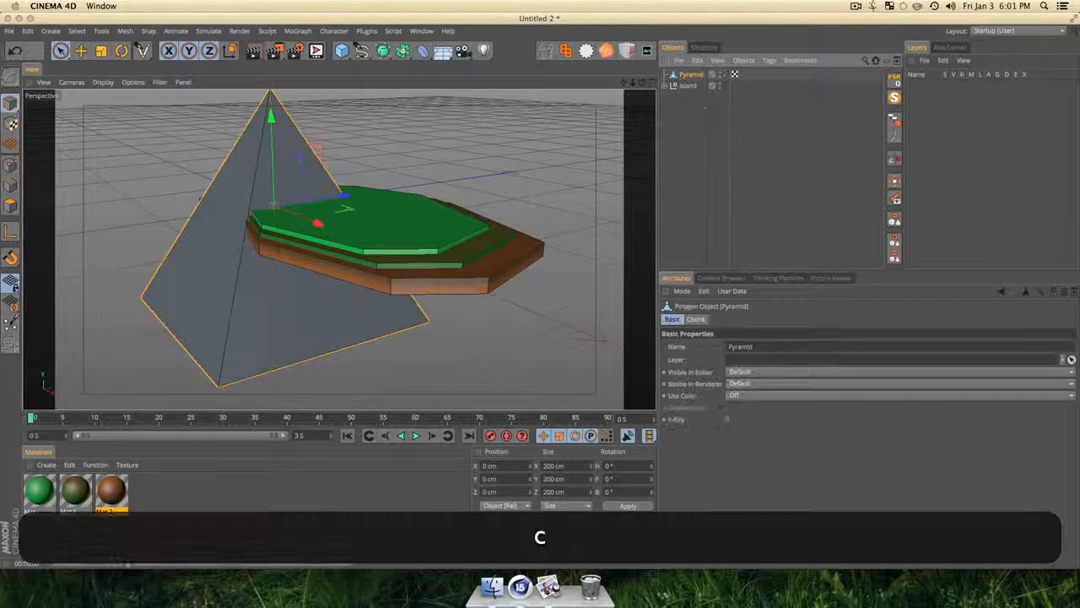
pyautogui.press('t')
pyautogui.moveTo(338, 239); pyautogui.dragTo(224, 233)
# Raise the pyramid to about 45.3 cm in Y so that it stands on the island's green top.
pyautogui.press('e')
pyautogui.moveTo(273, 152); pyautogui.dragTo(272, 102)
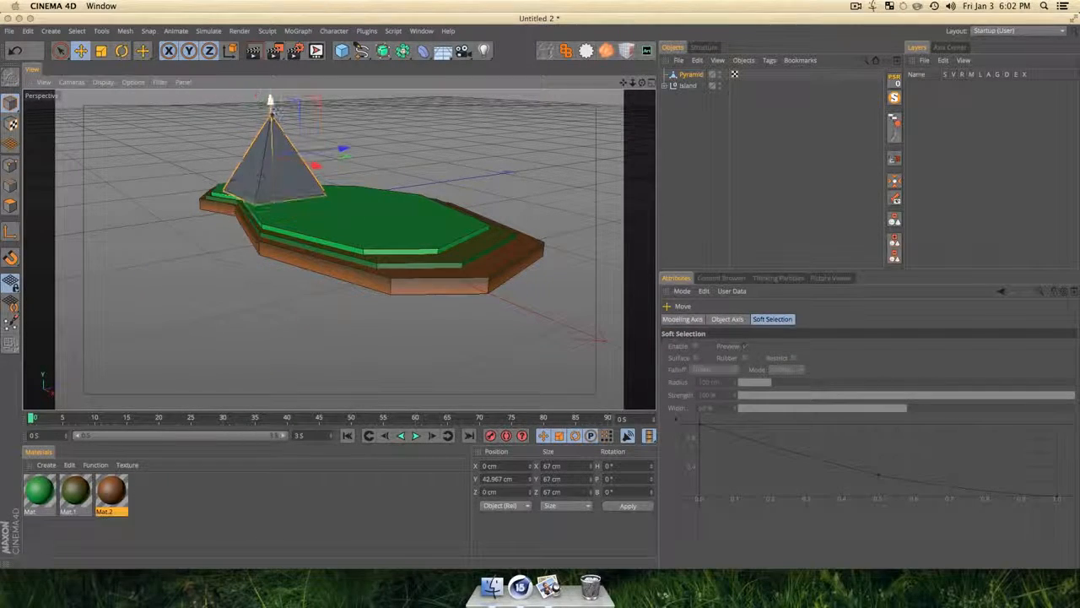
# Move the pyramid's axis to the center of its base using Axis Center with Y at -100%.
pyautogui.press('1')
pyautogui.moveTo(368, 144); pyautogui.dragTo(377, 205)
pyautogui.scroll(8, 221, 236)
pyautogui.press('t')
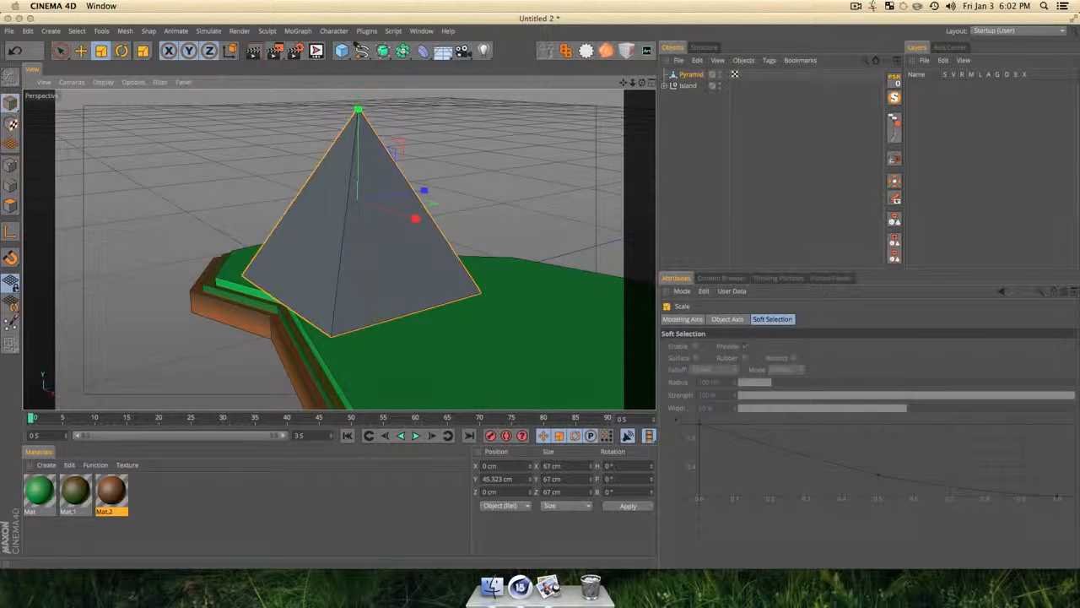
pyautogui.click(949, 48)
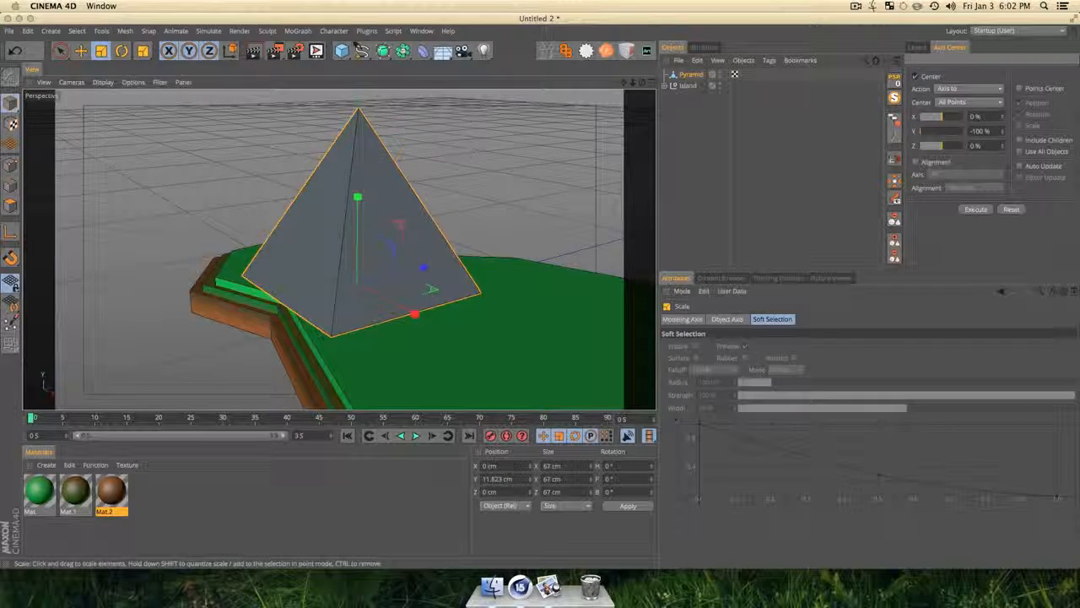
# Stretch the pyramid along Y to a height of about 250 cm.
pyautogui.moveTo(357, 193); pyautogui.dragTo(355, 175)
pyautogui.scroll(-10, 393, 235)
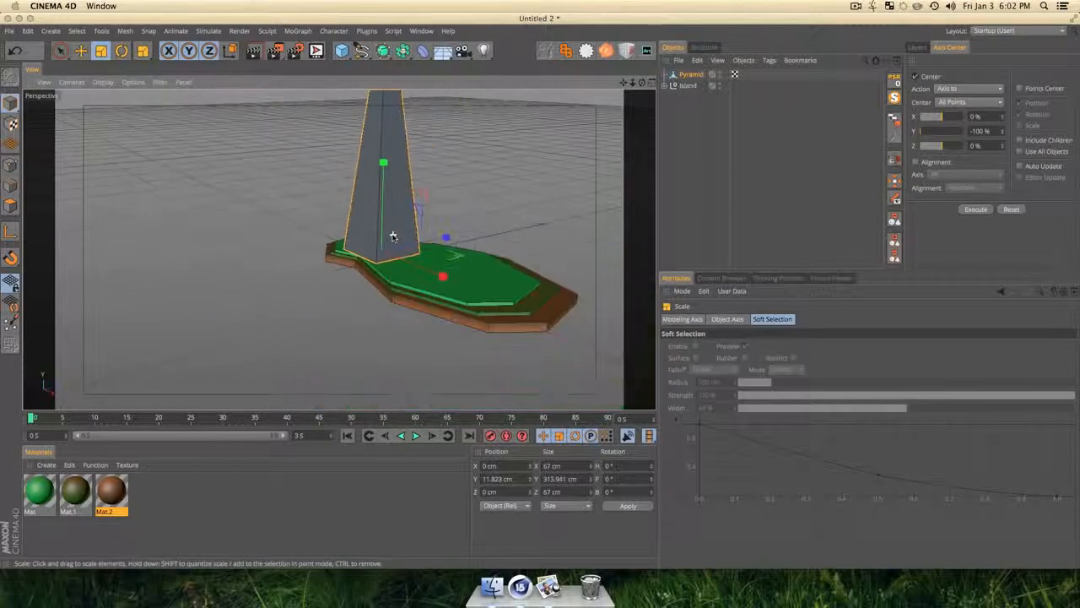
pyautogui.press('1')
pyautogui.moveTo(404, 245); pyautogui.dragTo(404, 327)
pyautogui.scroll(5, 394, 318)
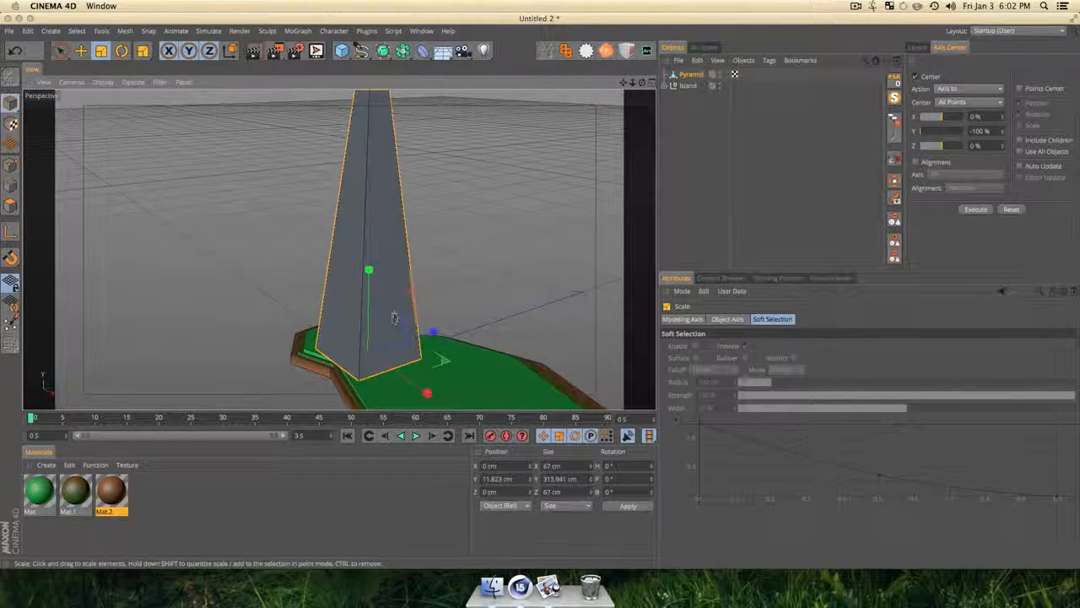
pyautogui.scroll(-5, 394, 318)
pyautogui.moveTo(378, 250); pyautogui.dragTo(378, 267)
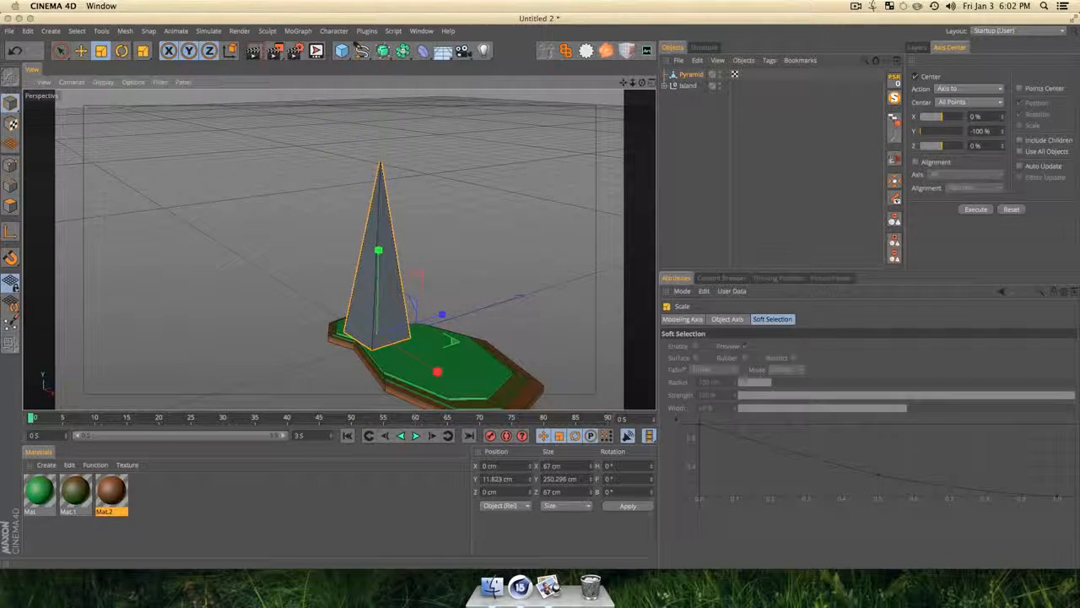
# Scale the pyramid down uniformly to about 25.7 cm wide and raise it to about 112 cm in Y.
pyautogui.press('t')
pyautogui.moveTo(472, 271); pyautogui.dragTo(243, 393)
pyautogui.press('e')
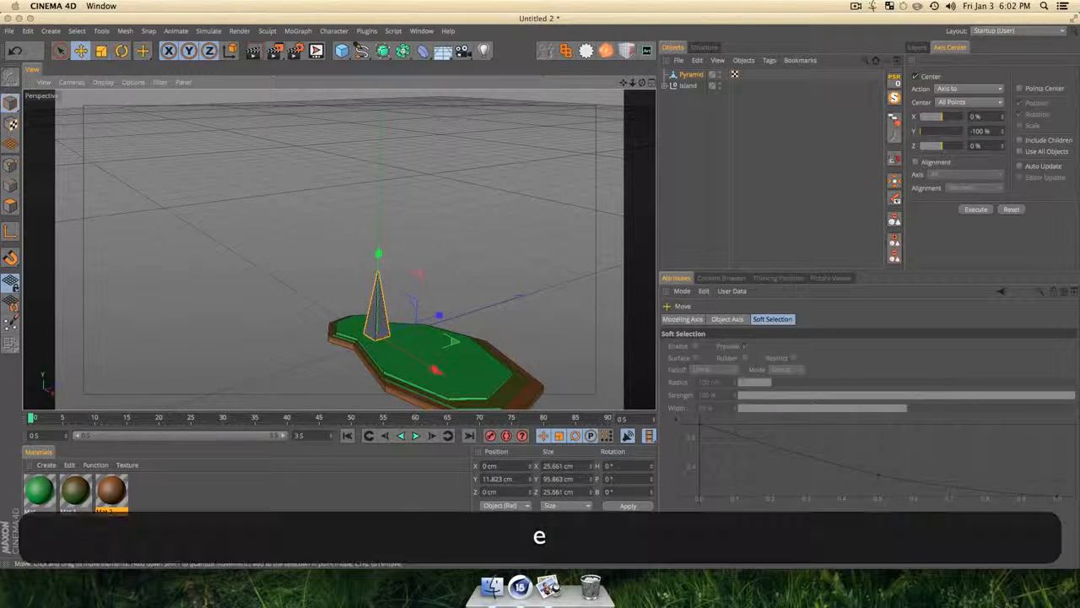
pyautogui.moveTo(378, 252); pyautogui.dragTo(378, 184)
pyautogui.press('3')
pyautogui.moveTo(302, 306); pyautogui.dragTo(337, 248)
pyautogui.scroll(4, 361, 224)
pyautogui.scroll(2, 361, 223)
pyautogui.press('3')
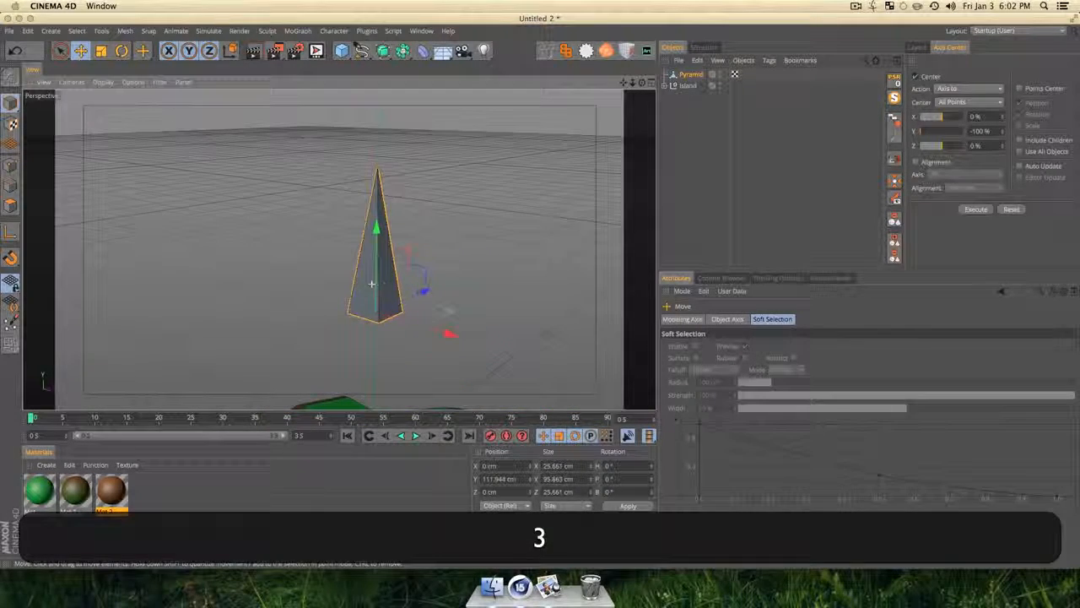
# Scale the raised pyramid down uniformly to about 21.4 cm wide and 80 cm tall, and deselect it.
pyautogui.press('t')
pyautogui.moveTo(458, 281); pyautogui.dragTo(394, 307)
pyautogui.click(706, 199)
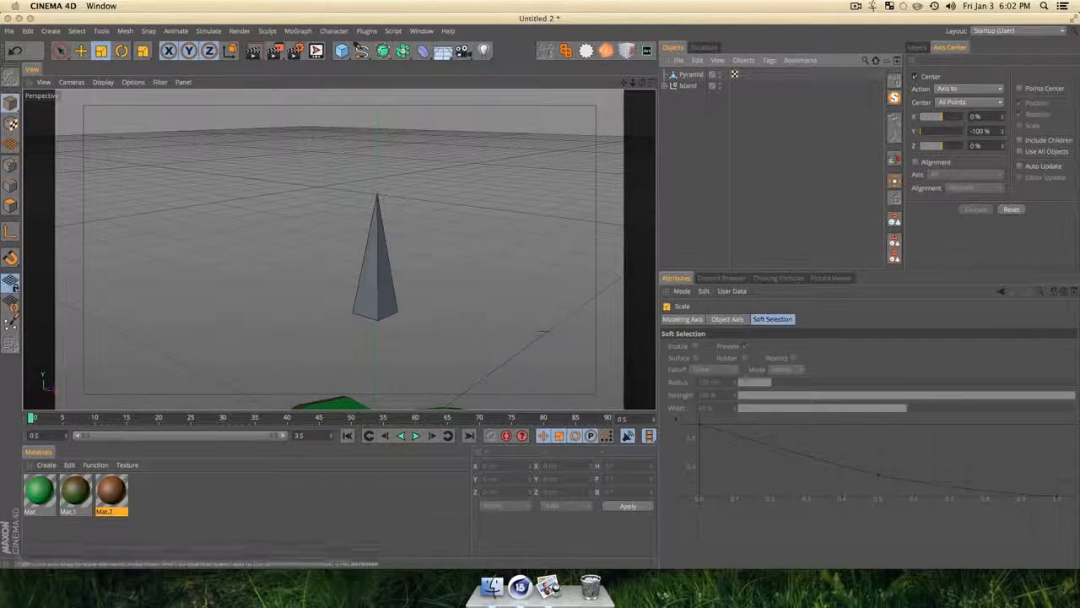
# Duplicate the bright green material Mat and replace the copy's color texture with a Fresnel shader.
pyautogui.press('1')
pyautogui.moveTo(484, 313); pyautogui.dragTo(534, 262)
pyautogui.click(181, 529)
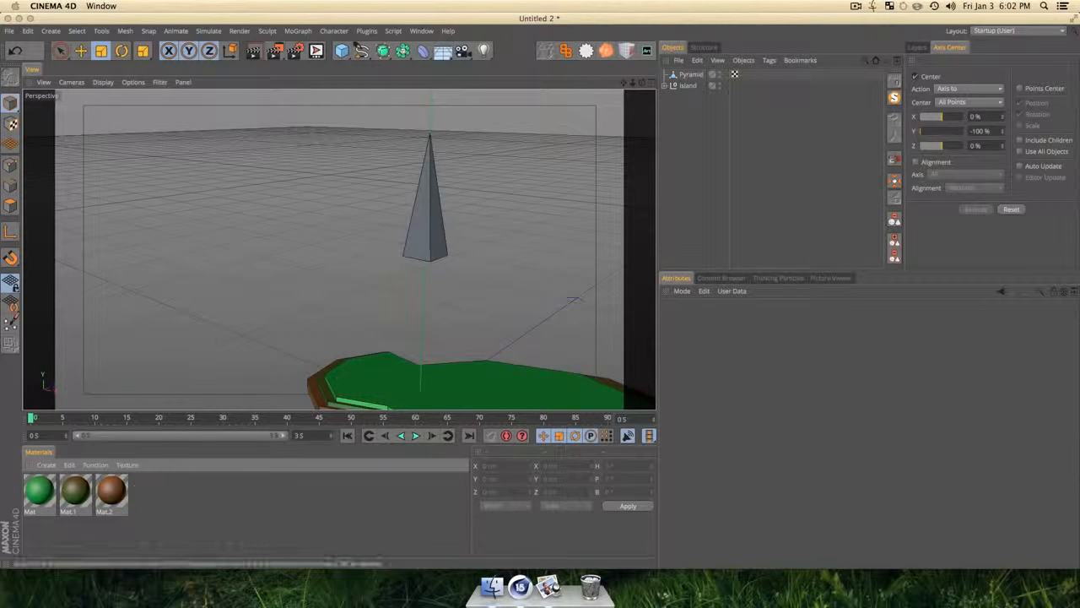
pyautogui.keyDown('super'); pyautogui.moveTo(40, 491); pyautogui.dragTo(186, 502); pyautogui.keyUp('super')
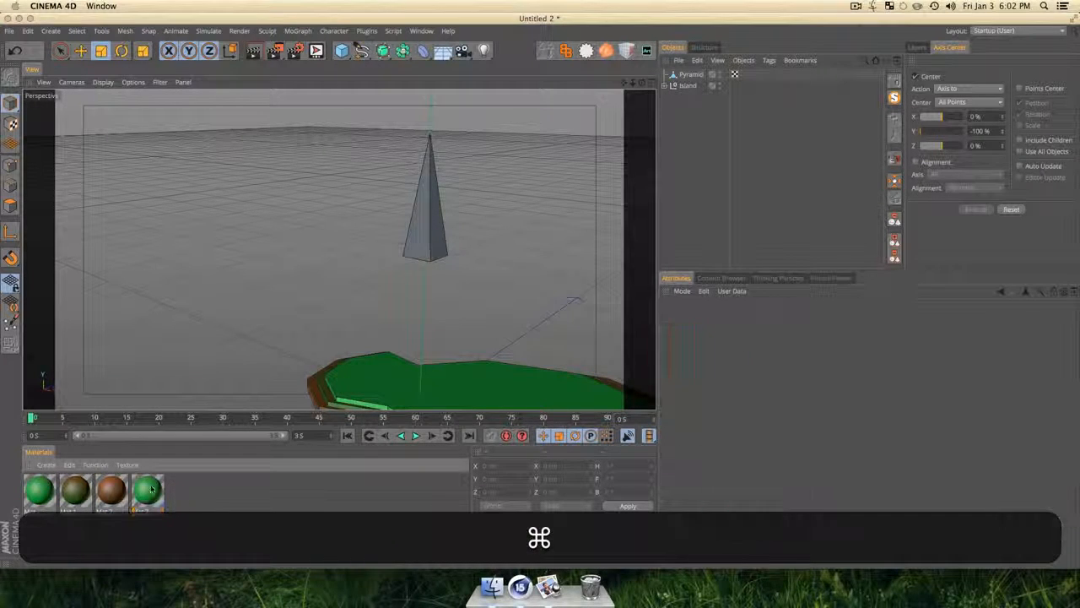
pyautogui.doubleClick(149, 492)
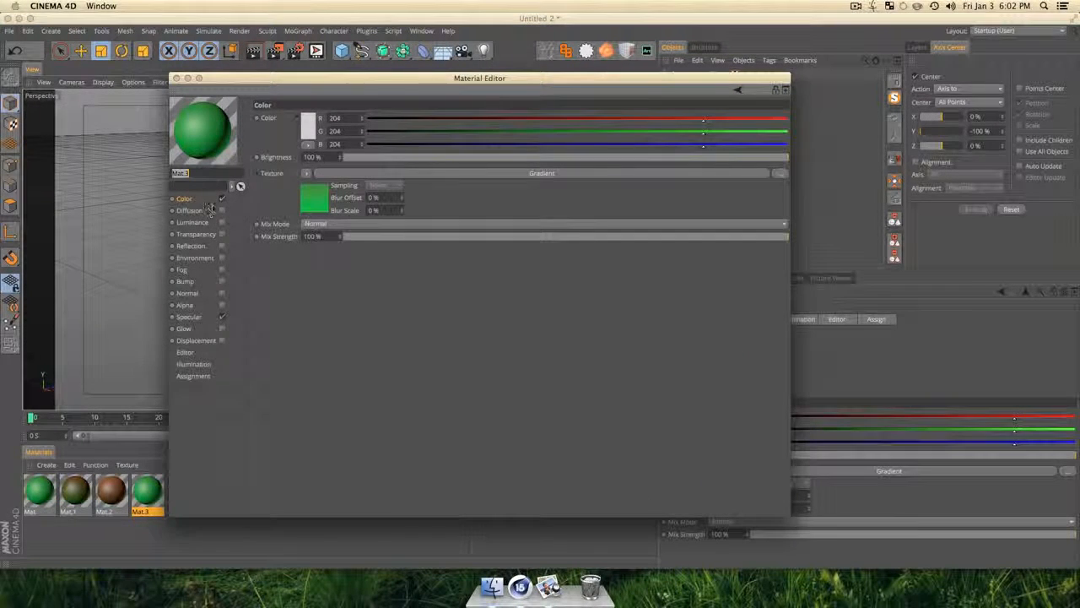
pyautogui.click(304, 174)
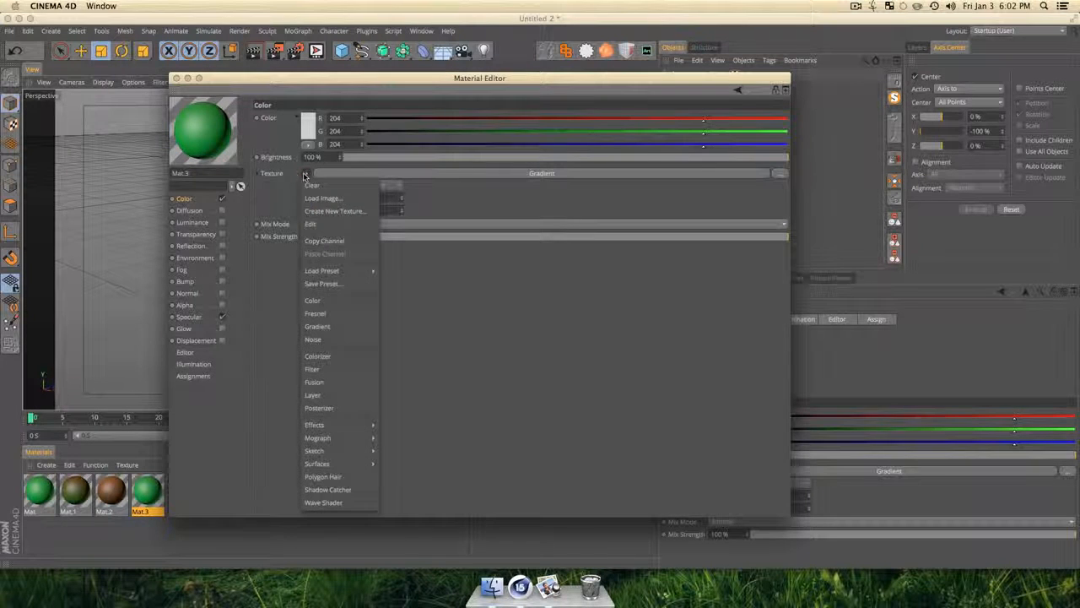
pyautogui.click(318, 325)
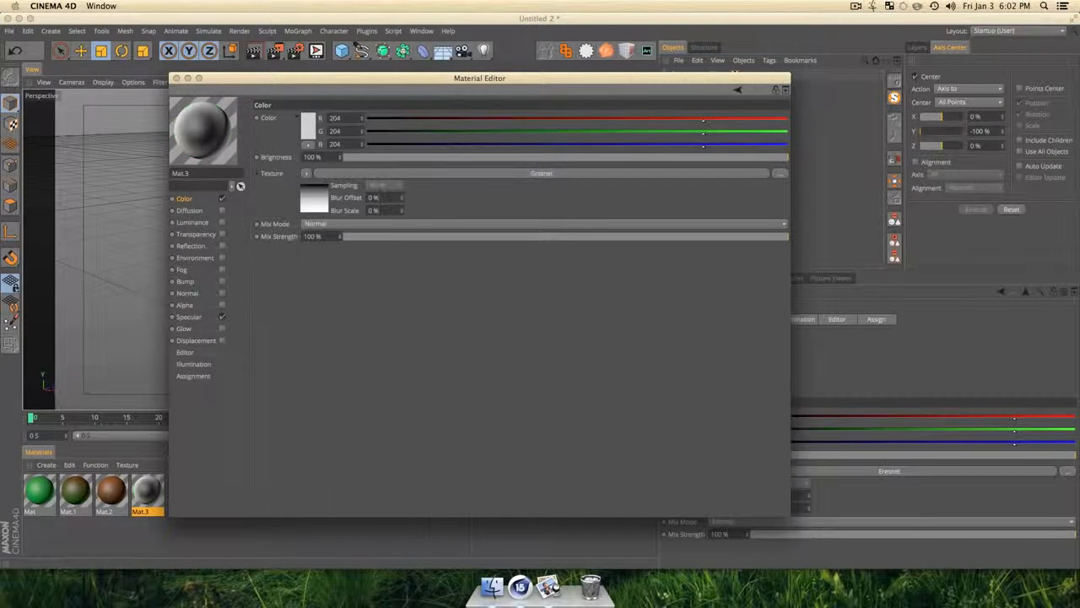
# Change the white knot of the Fresnel gradient to a medium green with a 96° hue.
pyautogui.click(311, 202)
pyautogui.doubleClick(297, 228)
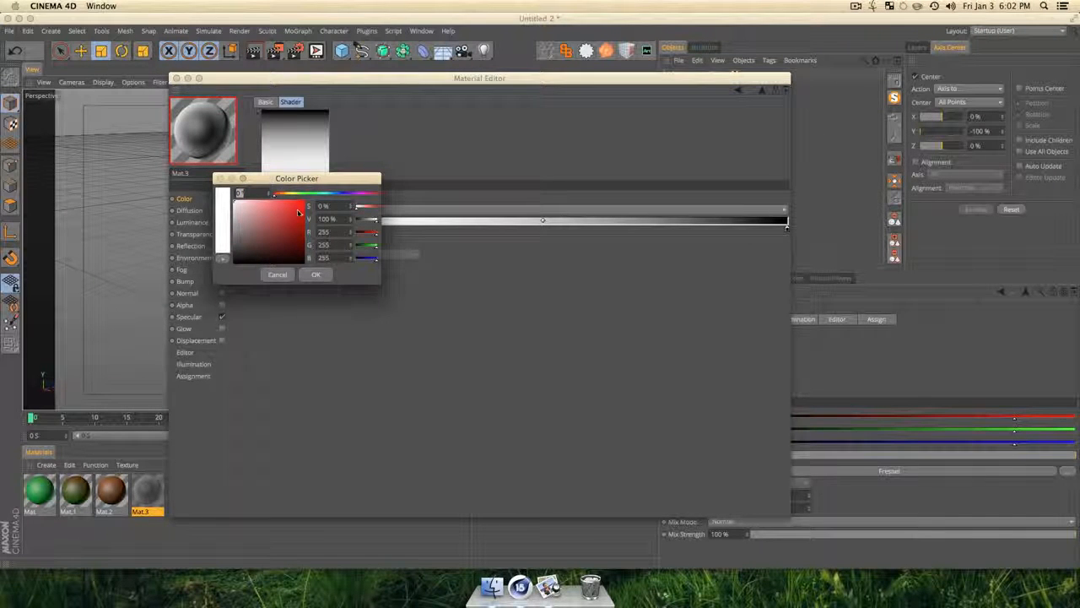
pyautogui.moveTo(312, 179); pyautogui.dragTo(380, 312)
pyautogui.click(399, 267)
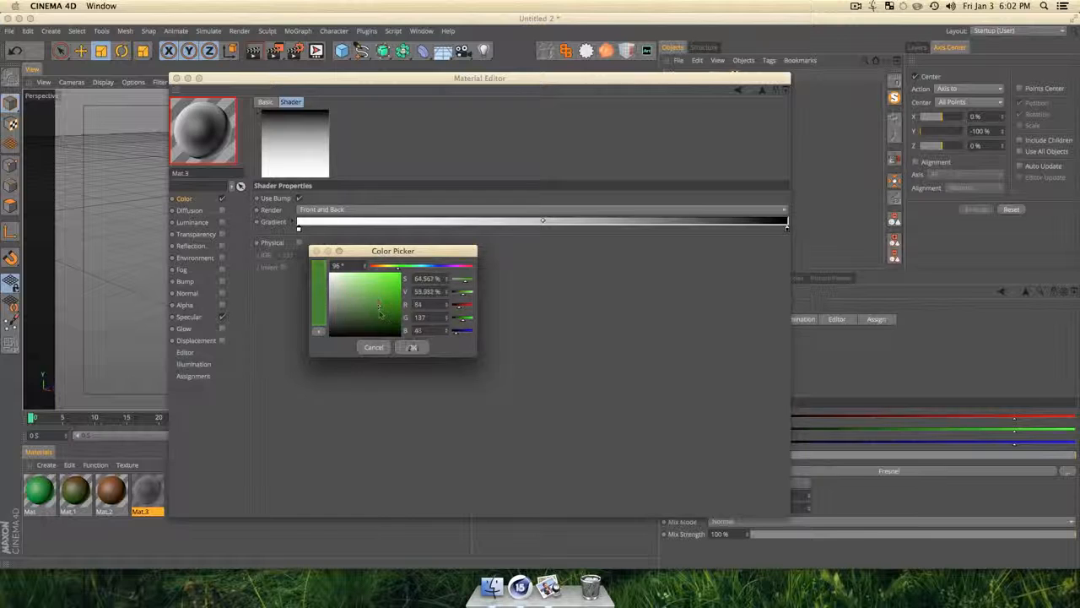
pyautogui.click(412, 347)
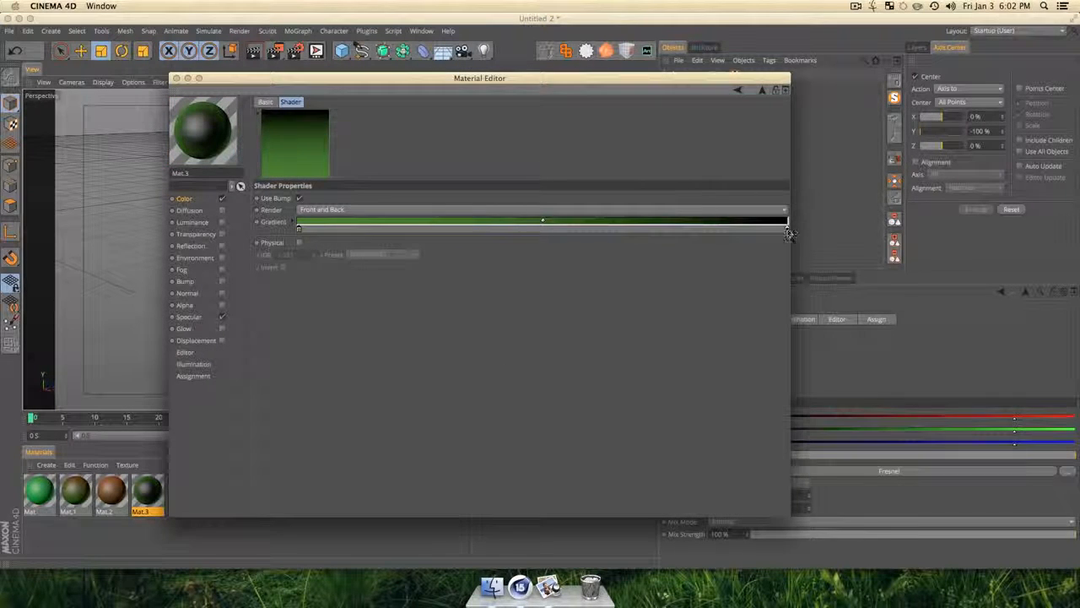
# Change the black knot of the Fresnel gradient to a yellowish green.
pyautogui.doubleClick(787, 228)
pyautogui.click(790, 195)
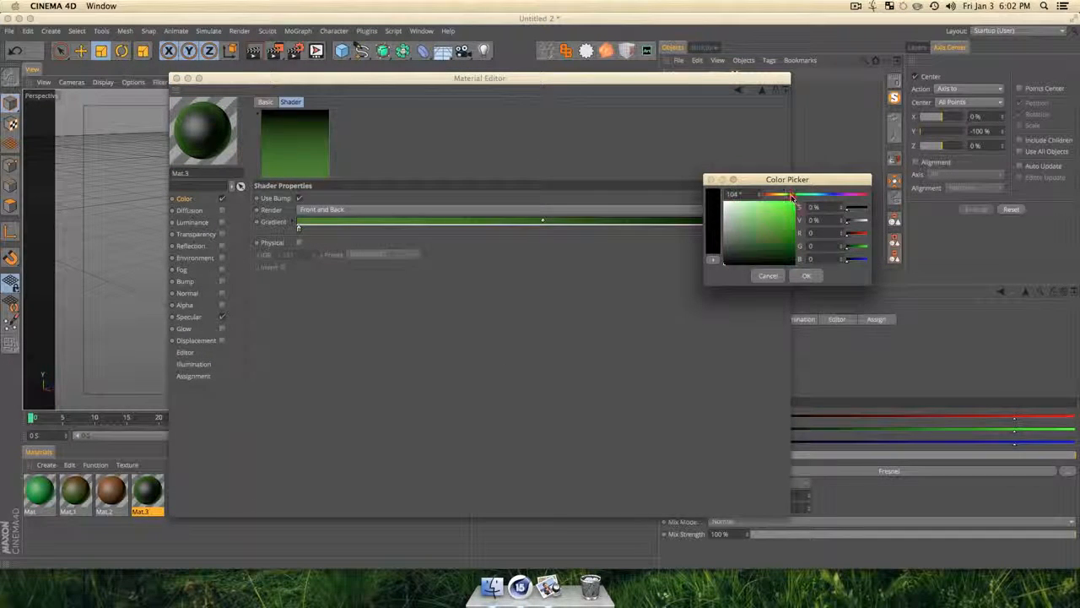
pyautogui.moveTo(784, 212); pyautogui.dragTo(775, 235)
pyautogui.click(806, 275)
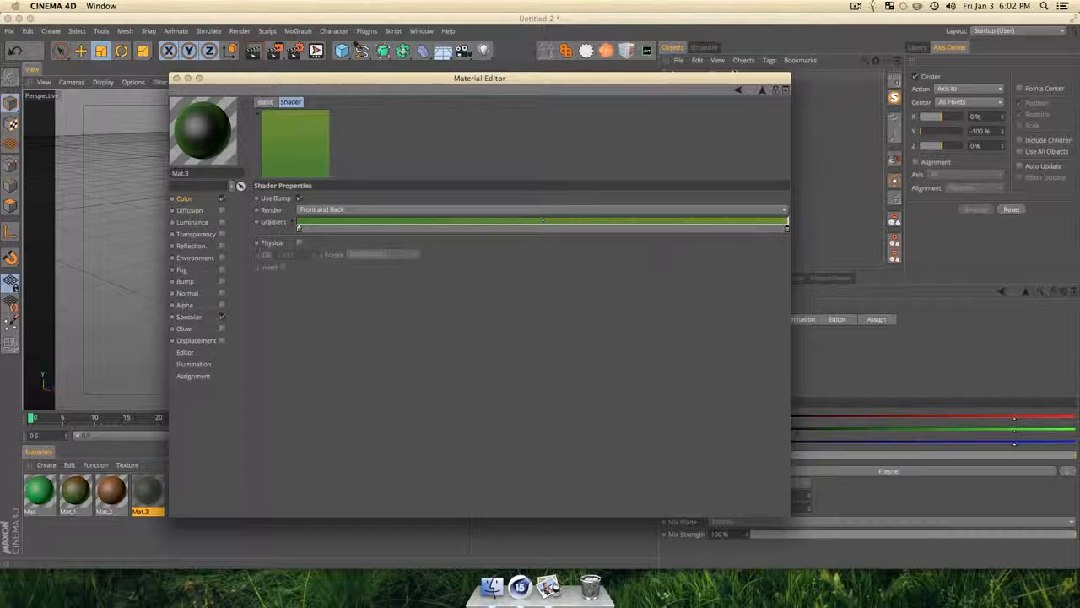
# Add a bright lime green knot near the middle of the Fresnel gradient and close the material editor.
pyautogui.doubleClick(521, 227)
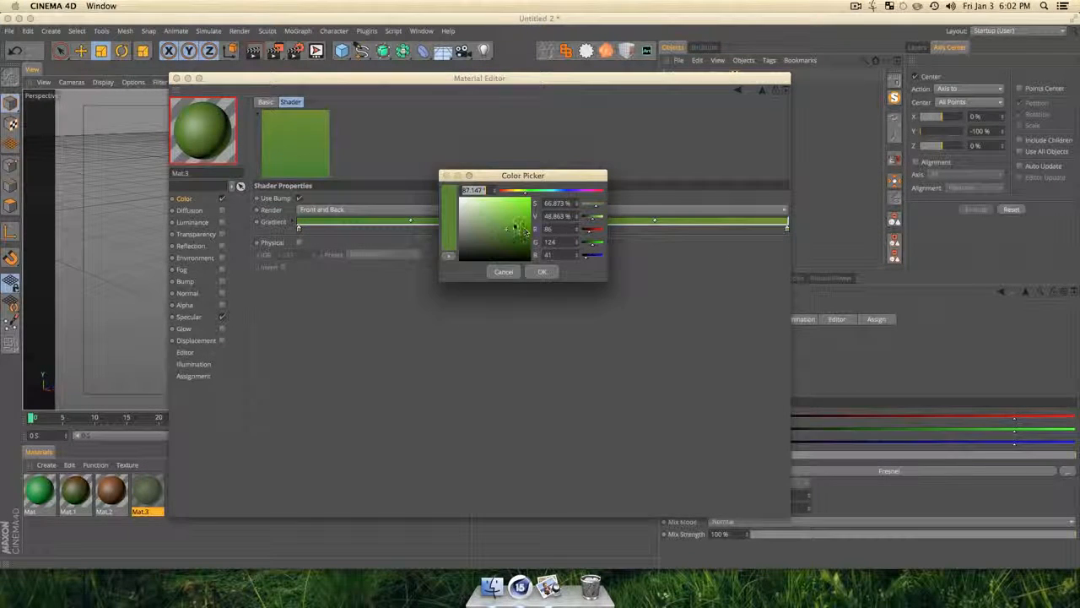
pyautogui.moveTo(521, 229); pyautogui.dragTo(509, 213)
pyautogui.click(542, 271)
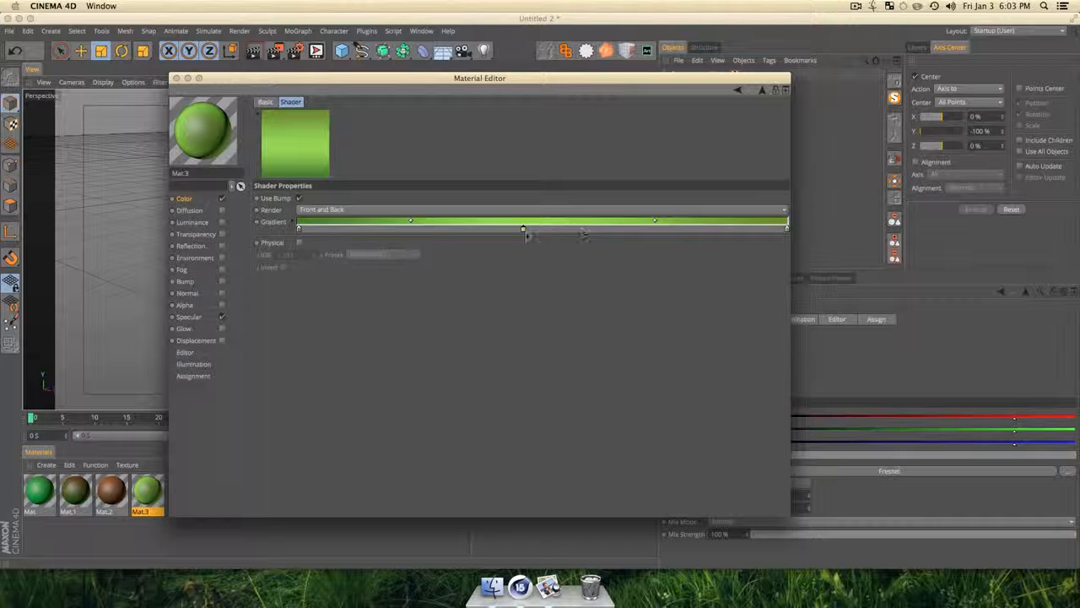
pyautogui.click(179, 77)
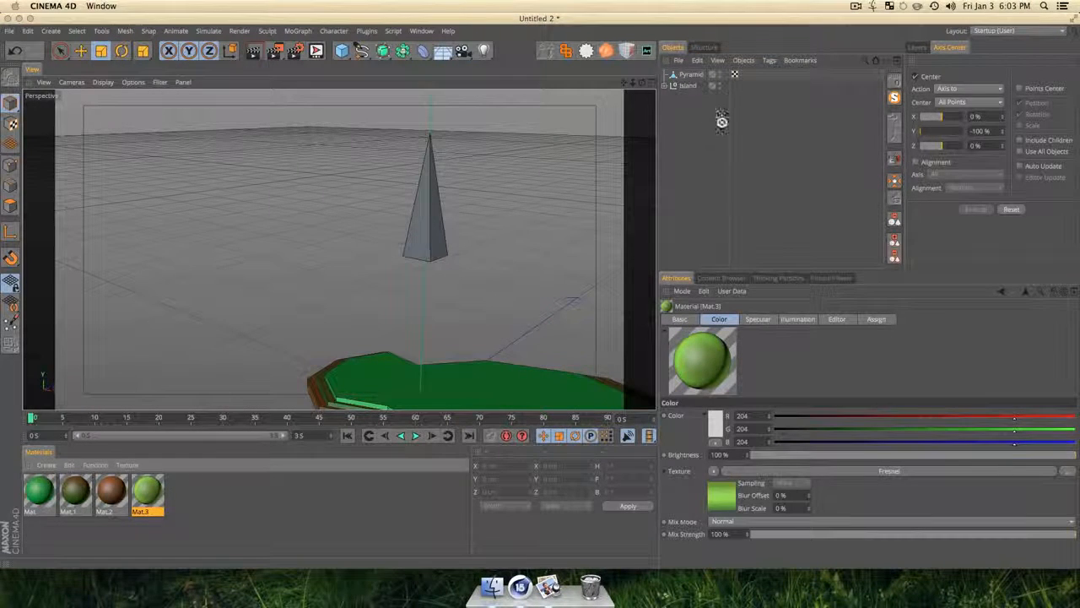
# Apply the lime green Mat.3 material to the pyramid and rename the object Tree Top.
pyautogui.moveTo(703, 77); pyautogui.dragTo(704, 77)
pyautogui.click(688, 74)
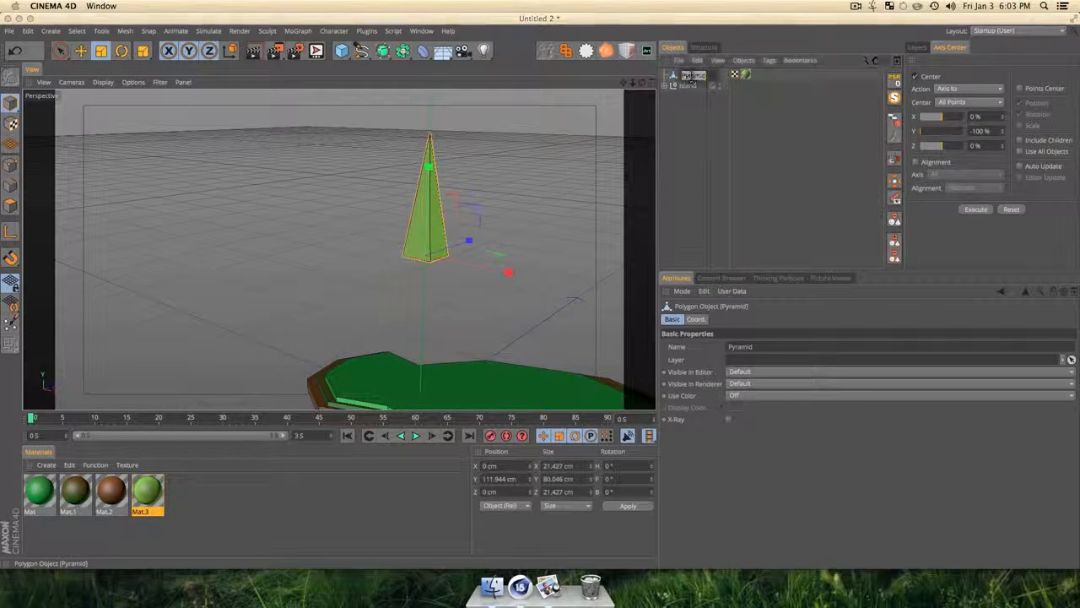
pyautogui.hotkey('shift', 't')
pyautogui.write('ree Top')
pyautogui.press('Return')
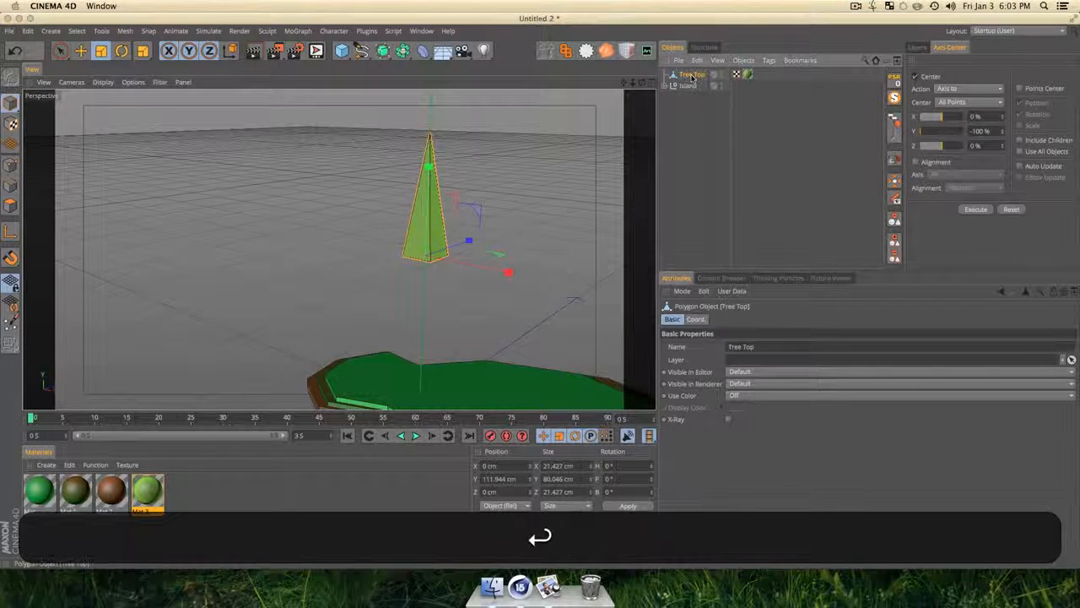
# Add a cylinder, scale it down to 9.8 cm wide and 19.6 cm tall, and raise it to the tree top's base.
pyautogui.click(707, 186)
pyautogui.press('3')
pyautogui.moveTo(340, 249); pyautogui.dragTo(325, 228)
pyautogui.moveTo(341, 50); pyautogui.dragTo(569, 66)
pyautogui.press('t')
pyautogui.moveTo(492, 408); pyautogui.dragTo(396, 406)
pyautogui.press('e')
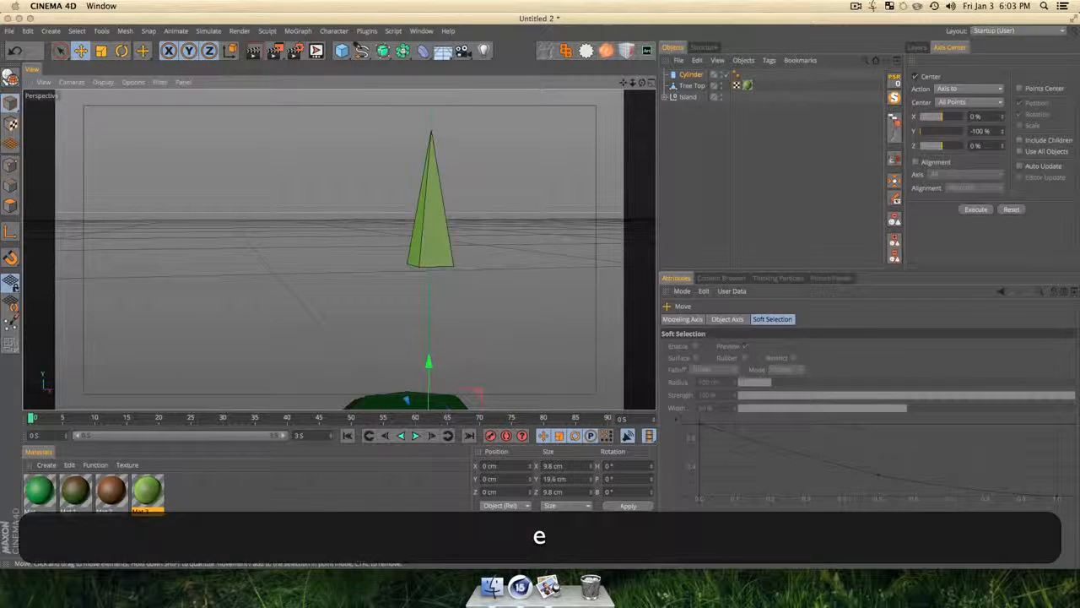
pyautogui.moveTo(429, 364); pyautogui.dragTo(431, 175)
# Make the cylinder a child of Tree Top, reset its position to zero, and rename it Trunk.
pyautogui.moveTo(691, 74); pyautogui.dragTo(692, 86)
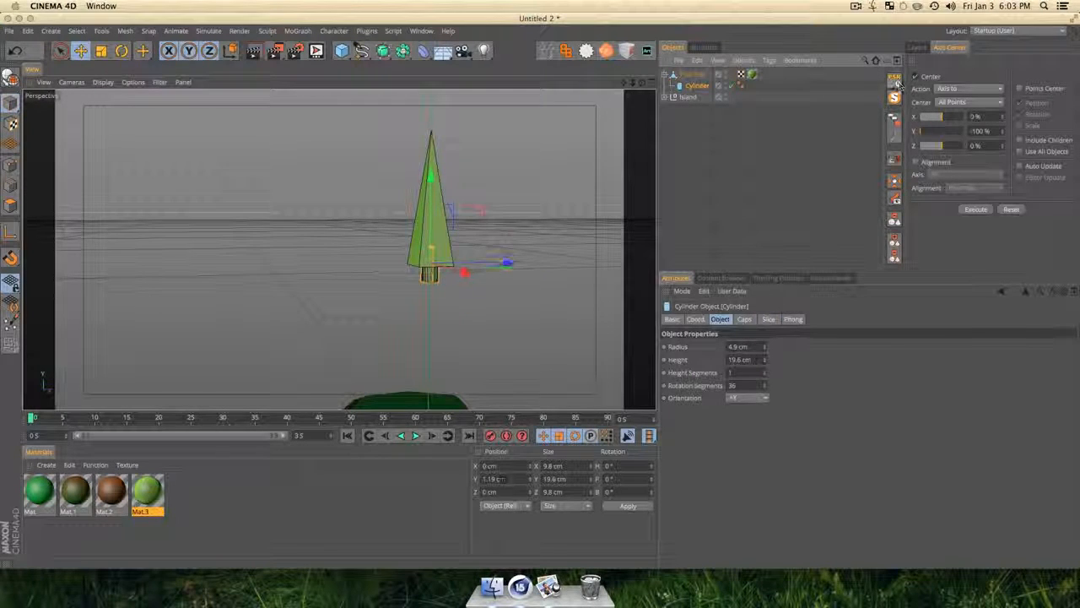
pyautogui.doubleClick(698, 86)
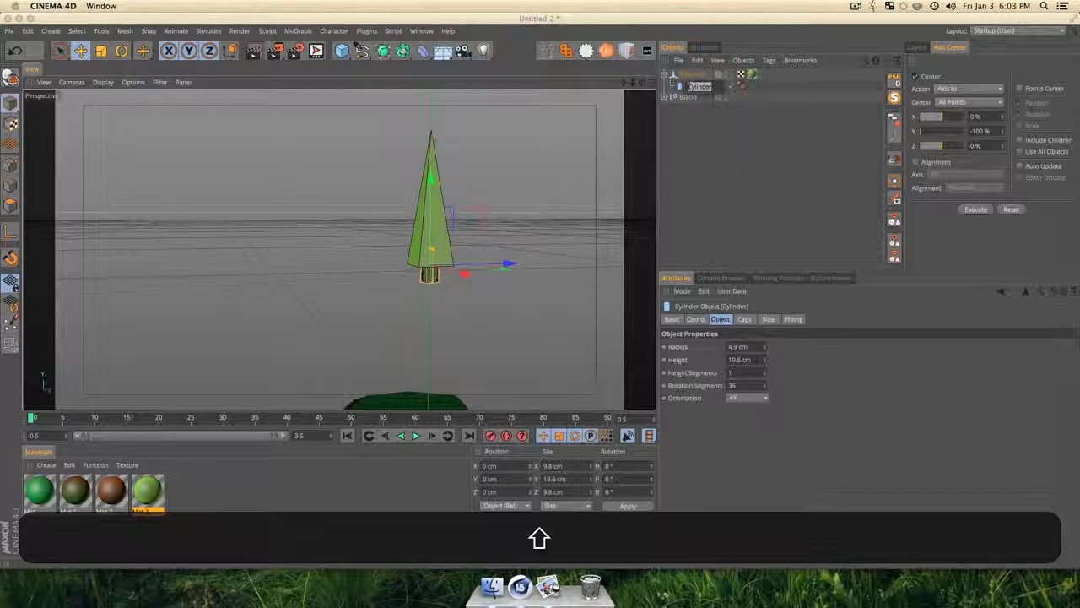
pyautogui.write('Trunk')
pyautogui.press('Return')
# Make the Trunk editable and delete its Phong tag.
pyautogui.press('c')
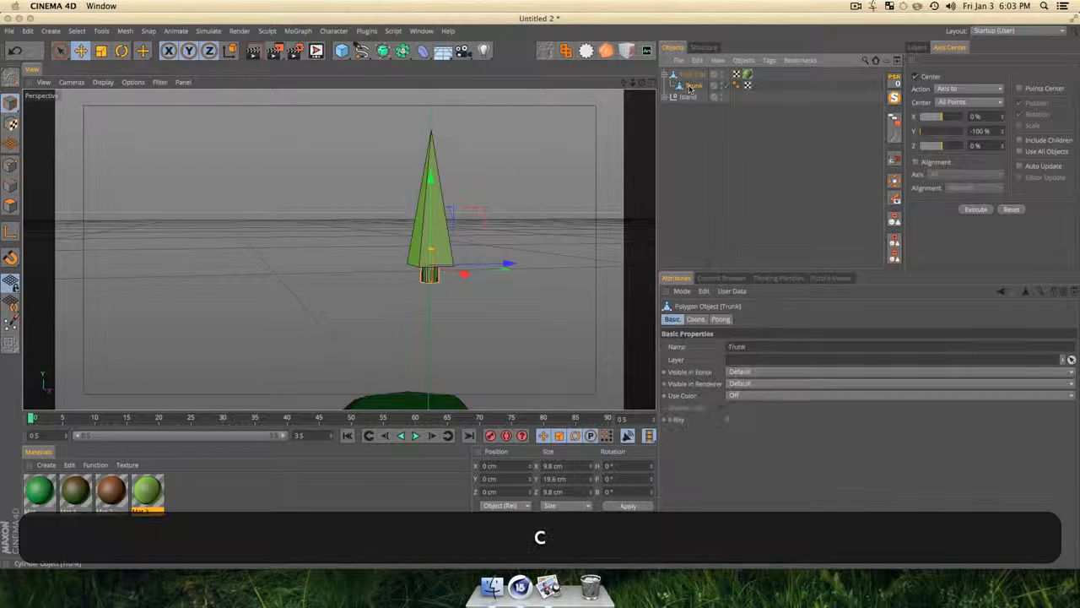
pyautogui.click(737, 85)
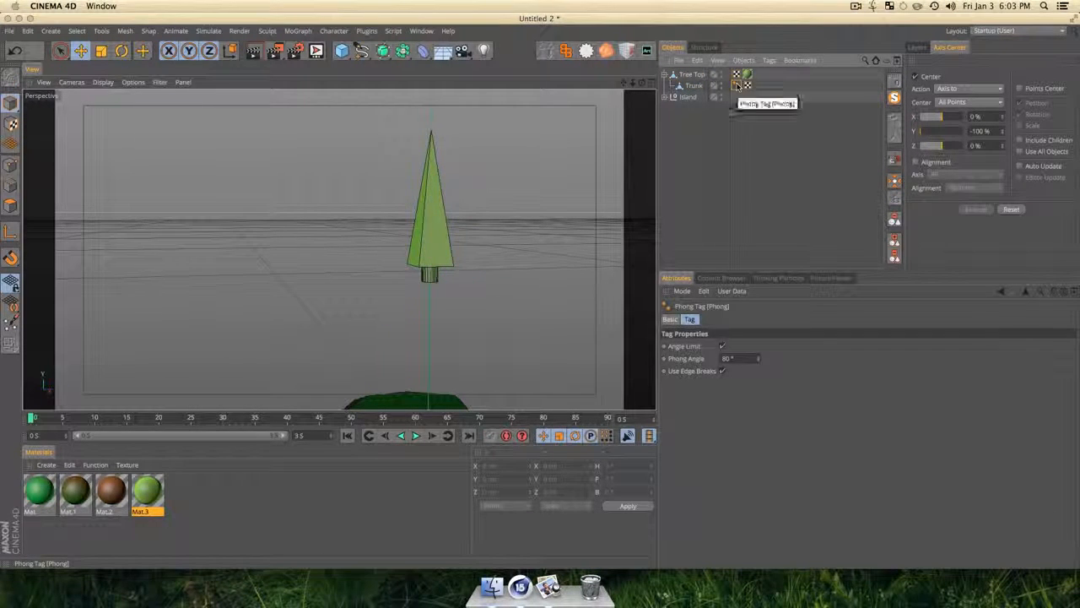
pyautogui.press('BackSpace')
# Thin the Trunk to about 2.5 cm wide and stretch it to about 33 cm tall.
pyautogui.click(695, 86)
pyautogui.press('t')
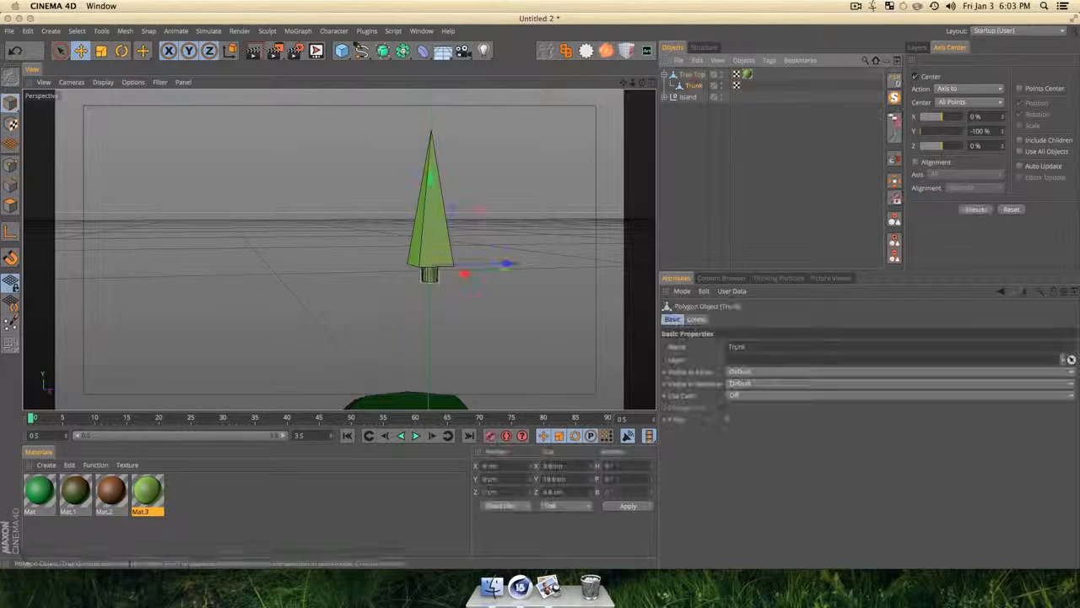
pyautogui.moveTo(473, 304); pyautogui.dragTo(206, 368)
pyautogui.moveTo(429, 177)
pyautogui.mouseDown()
pyautogui.moveTo(429, 143)
pyautogui.moveTo(428, 157)
pyautogui.mouseUp()
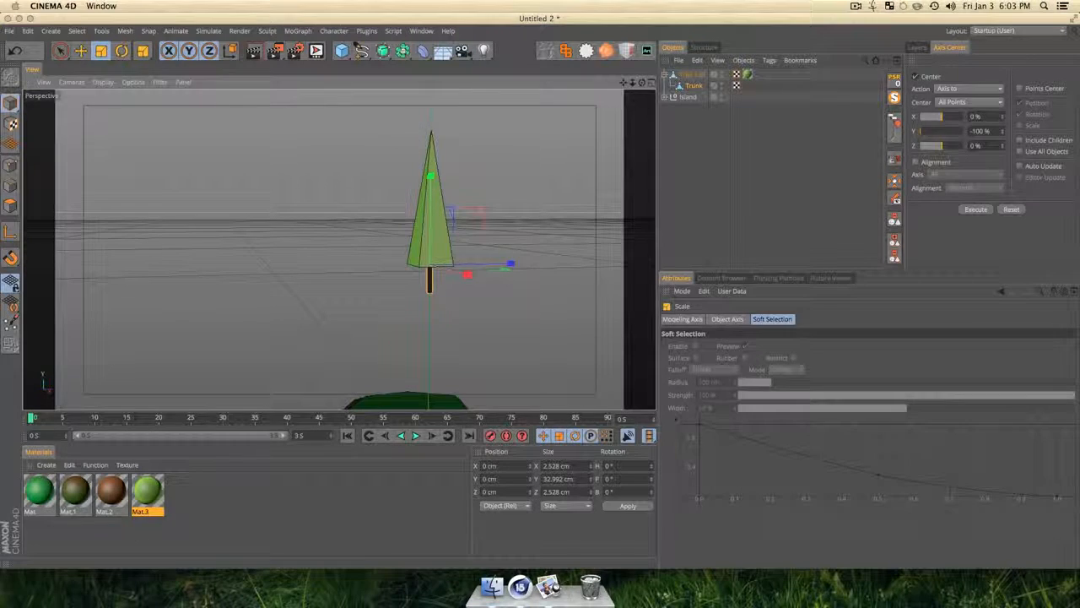
pyautogui.click(198, 498)
pyautogui.press('super+n')
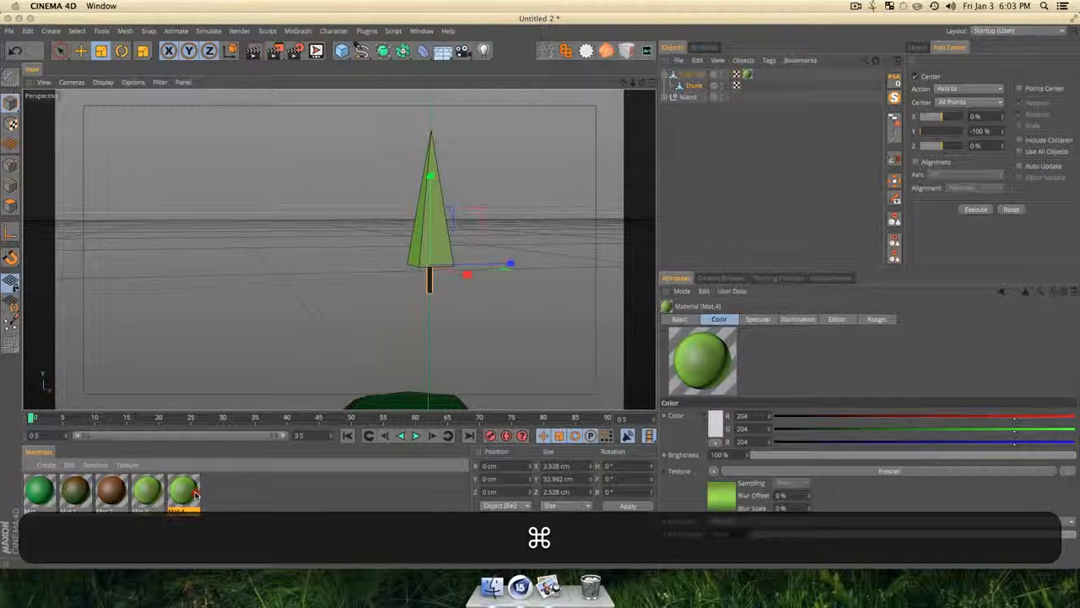
pyautogui.press('BackSpace')
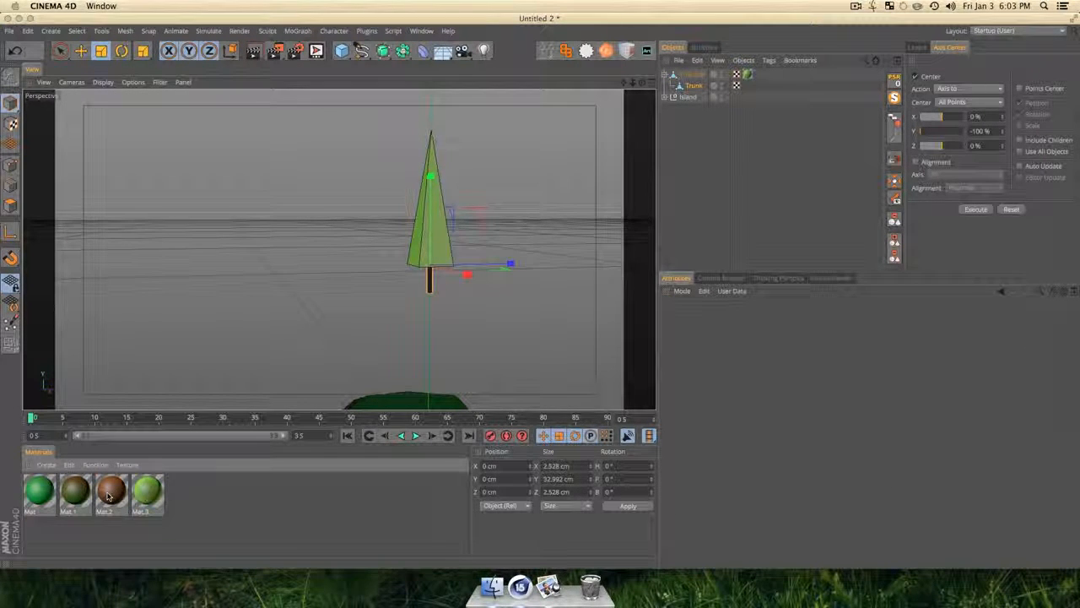
# Apply the brown Mat.2 material to the Trunk and collapse the Tree Top hierarchy.
pyautogui.moveTo(118, 480); pyautogui.dragTo(357, 488)
pyautogui.moveTo(598, 200); pyautogui.dragTo(694, 86)
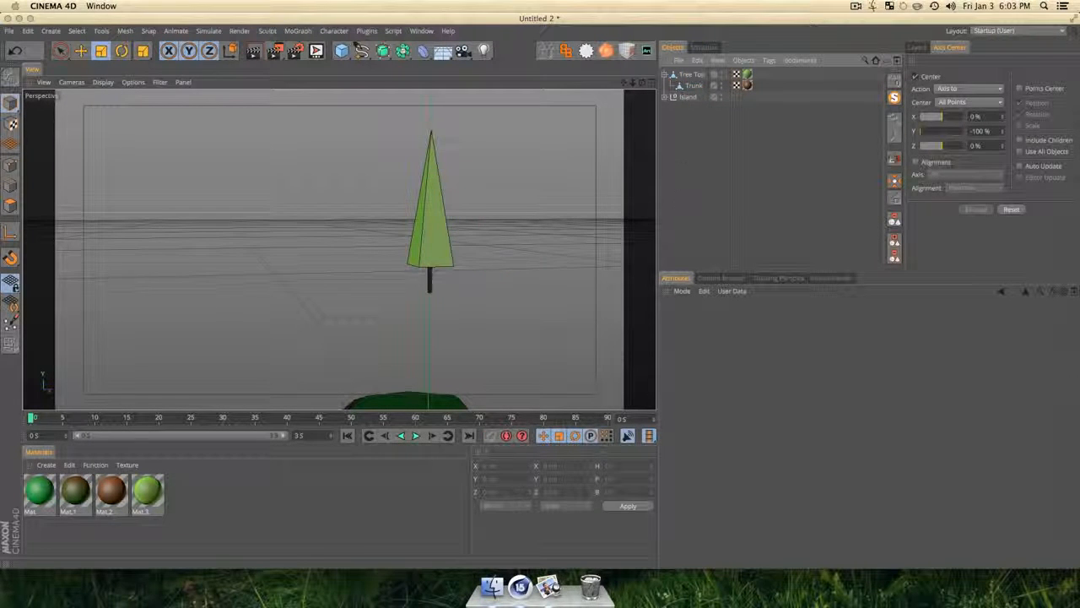
pyautogui.click(665, 75)
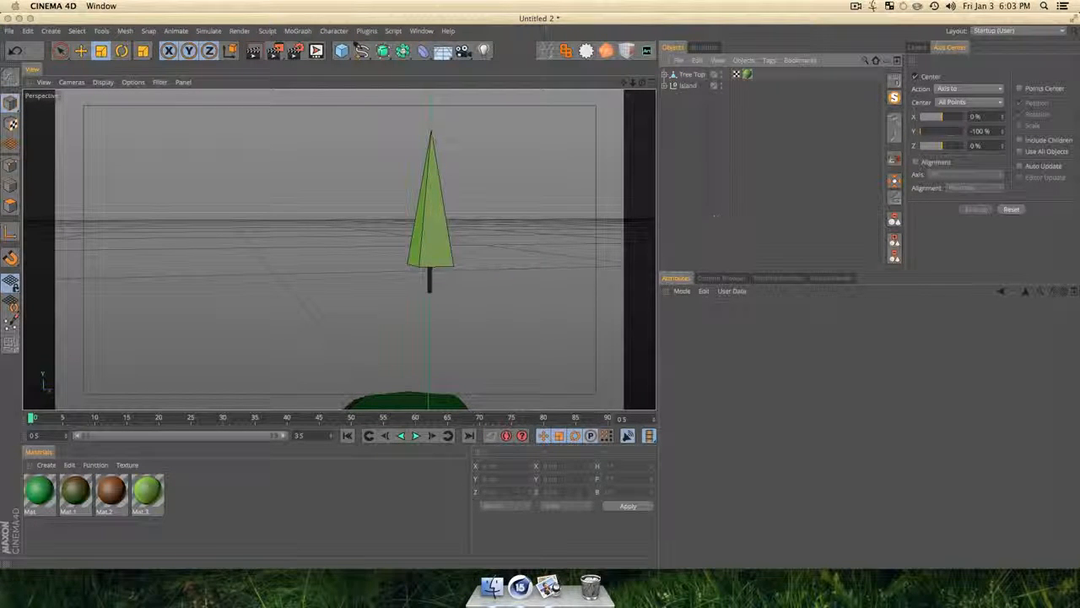
# Render the viewport from two angles to check the colored tree above the whole island.
pyautogui.scroll(-8, 482, 273)
pyautogui.press('1')
pyautogui.moveTo(482, 273); pyautogui.dragTo(439, 270)
pyautogui.press('3')
pyautogui.moveTo(439, 270); pyautogui.dragTo(338, 244)
pyautogui.press('super+r')
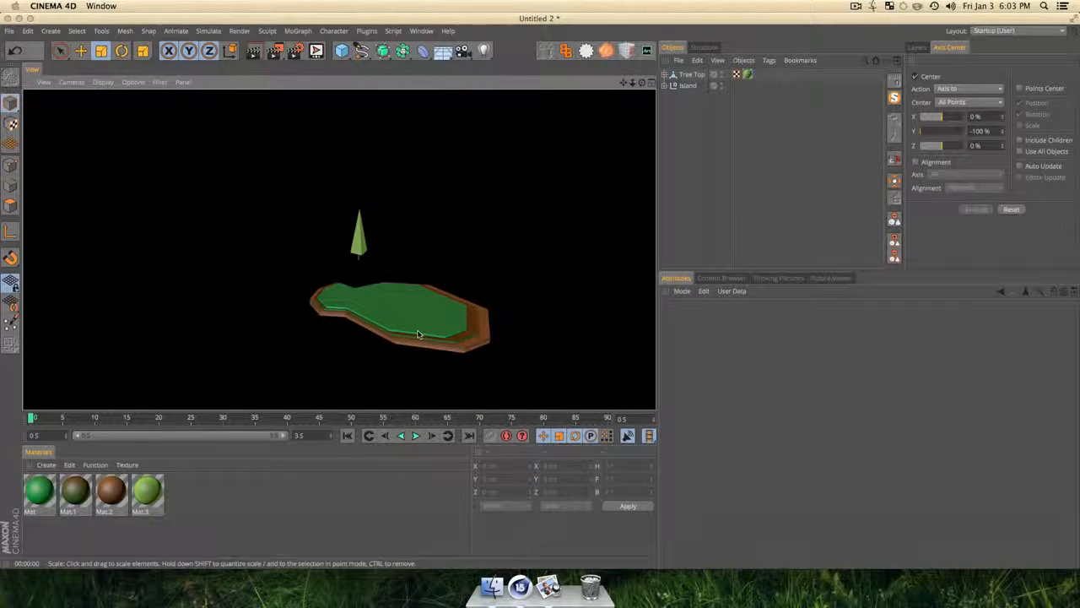
pyautogui.press('3')
pyautogui.moveTo(417, 331); pyautogui.dragTo(384, 311)
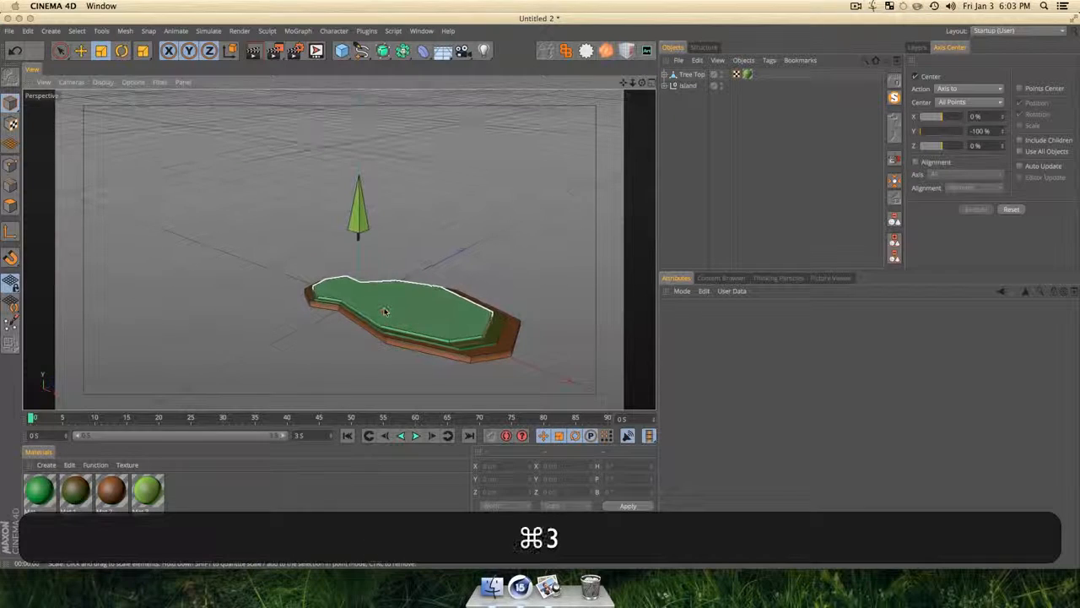
pyautogui.press('super+r')
pyautogui.click(697, 133)
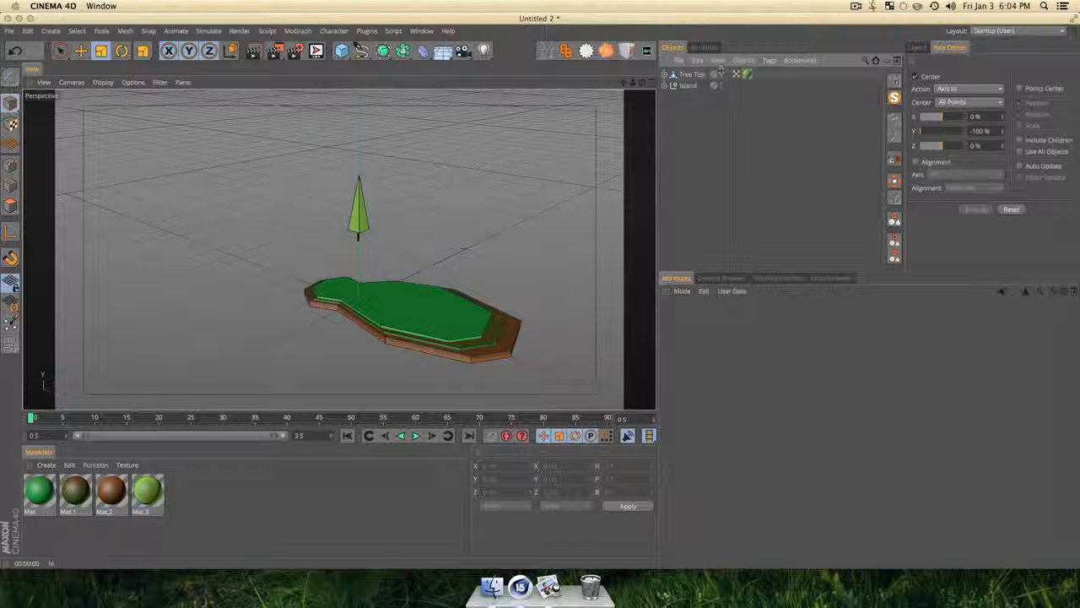
# Put the Tree Top inside a new MoGraph Cloner and expand the Island group.
pyautogui.click(693, 74)
pyautogui.press('alt')
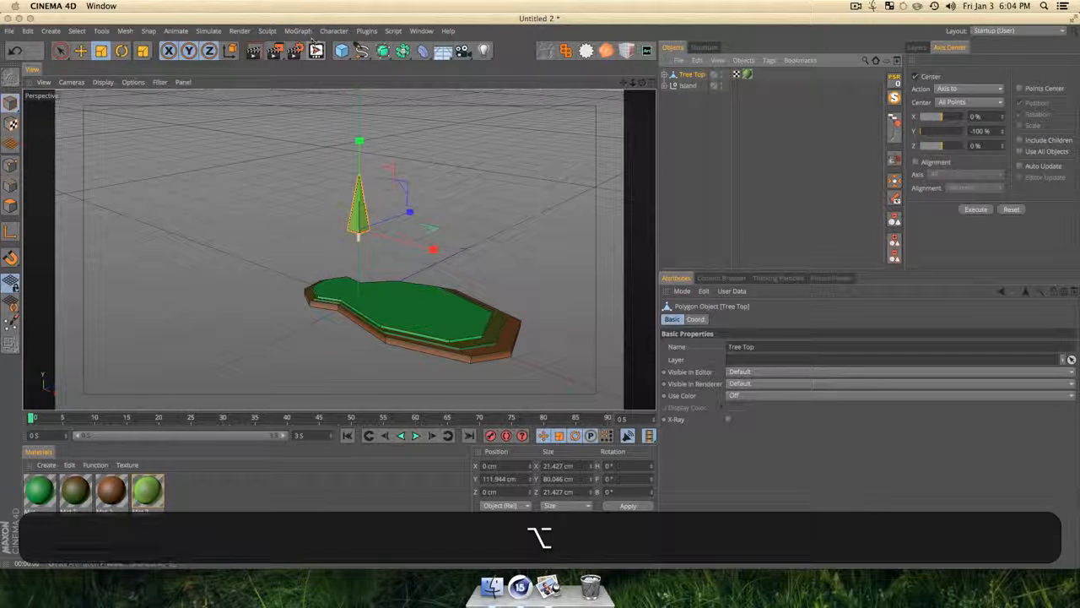
pyautogui.click(300, 31)
pyautogui.keyDown('alt'); pyautogui.click(313, 125); pyautogui.keyUp('alt')
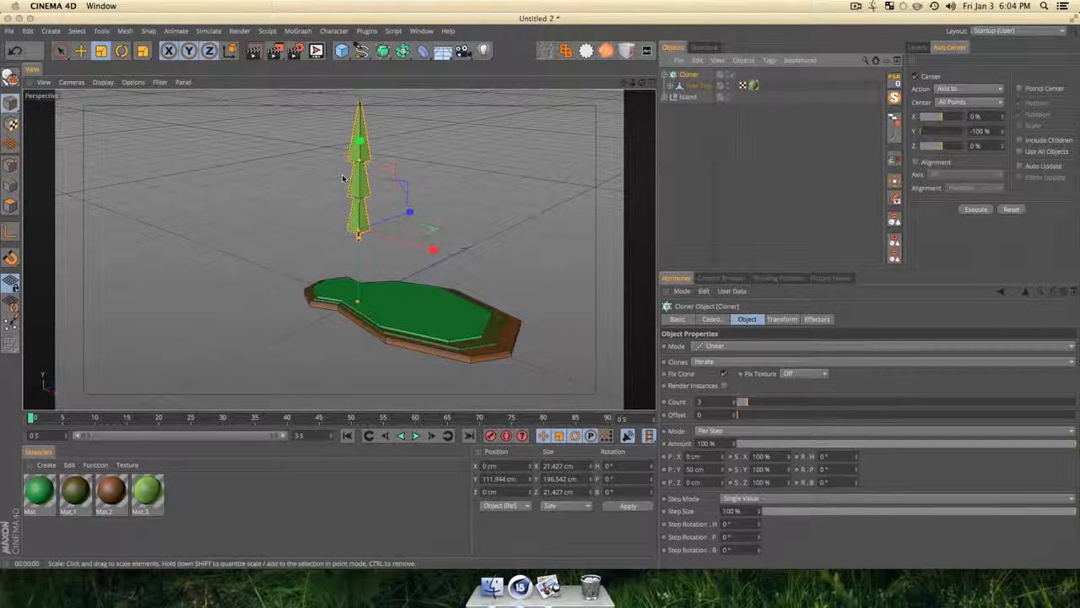
pyautogui.click(453, 314)
pyautogui.click(664, 97)
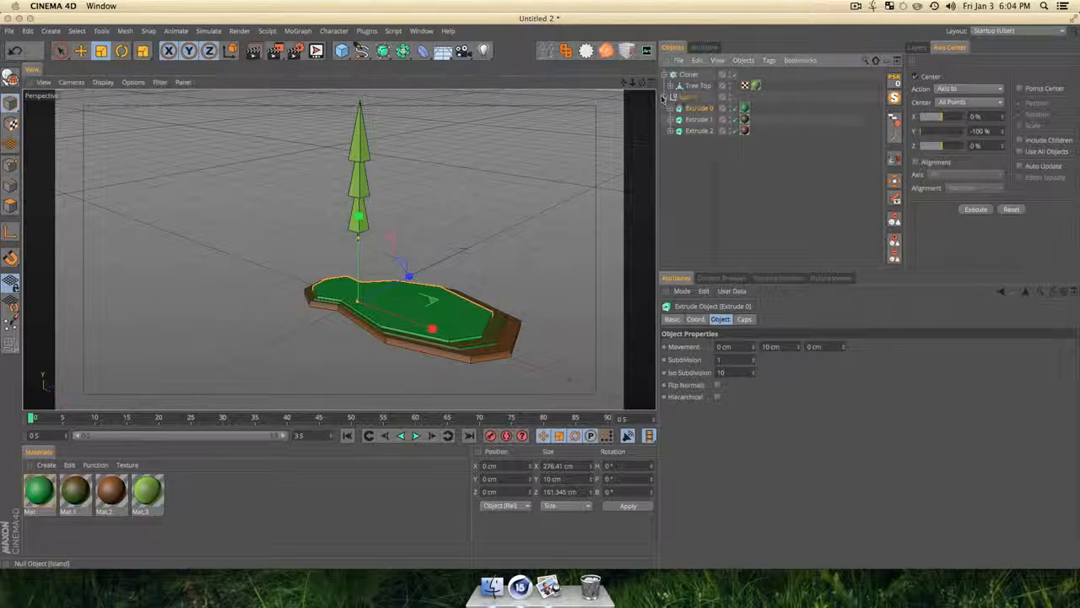
pyautogui.click(704, 100)
pyautogui.click(707, 109)
pyautogui.press('alt')
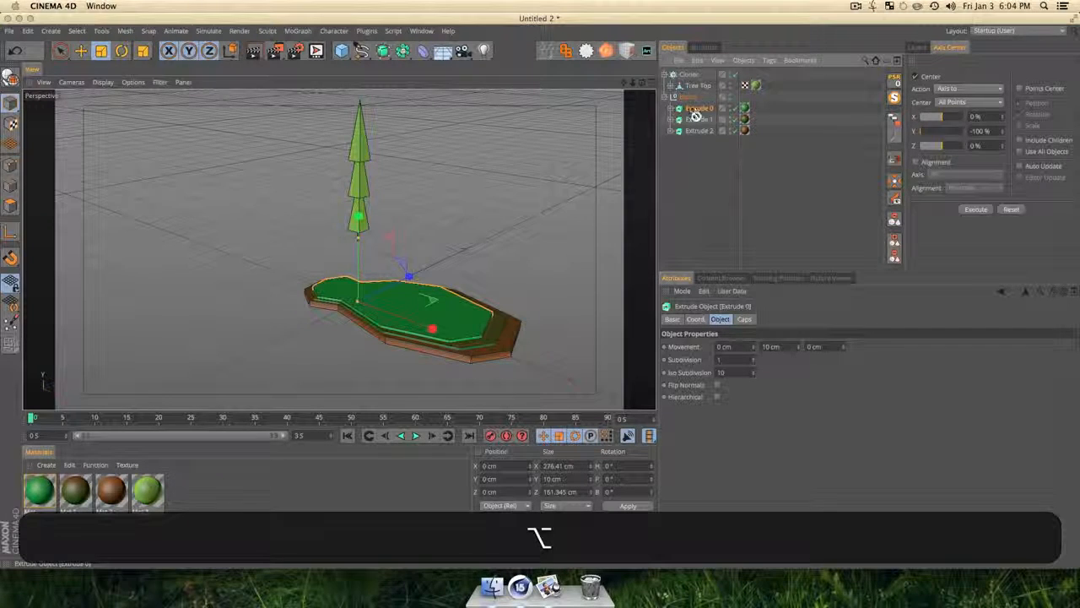
pyautogui.moveTo(692, 93); pyautogui.dragTo(694, 96)
pyautogui.click(707, 222)
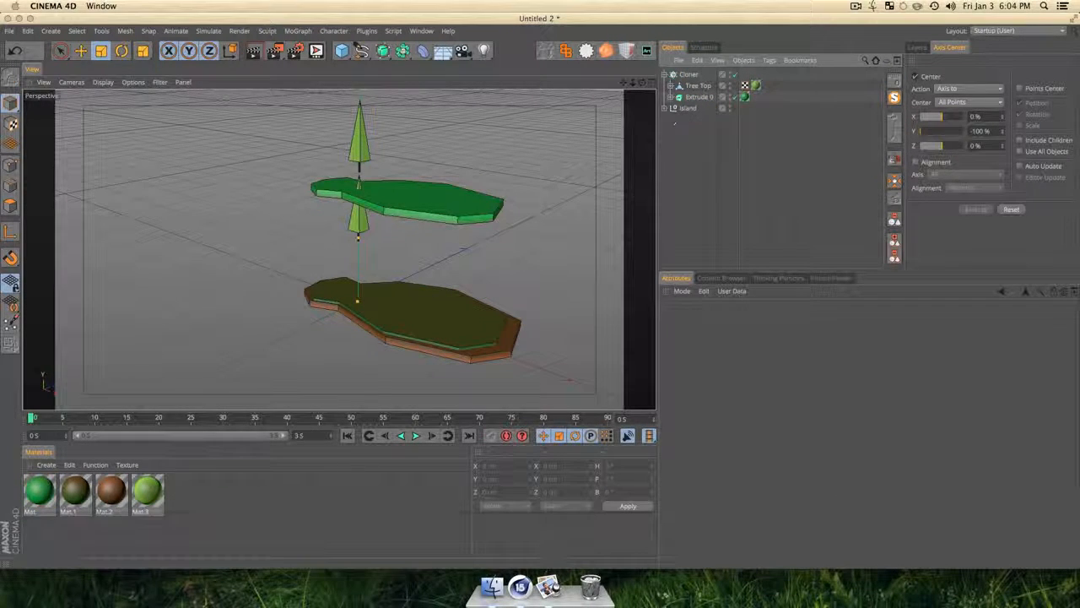
pyautogui.press('super+z')
pyautogui.press('super+z')
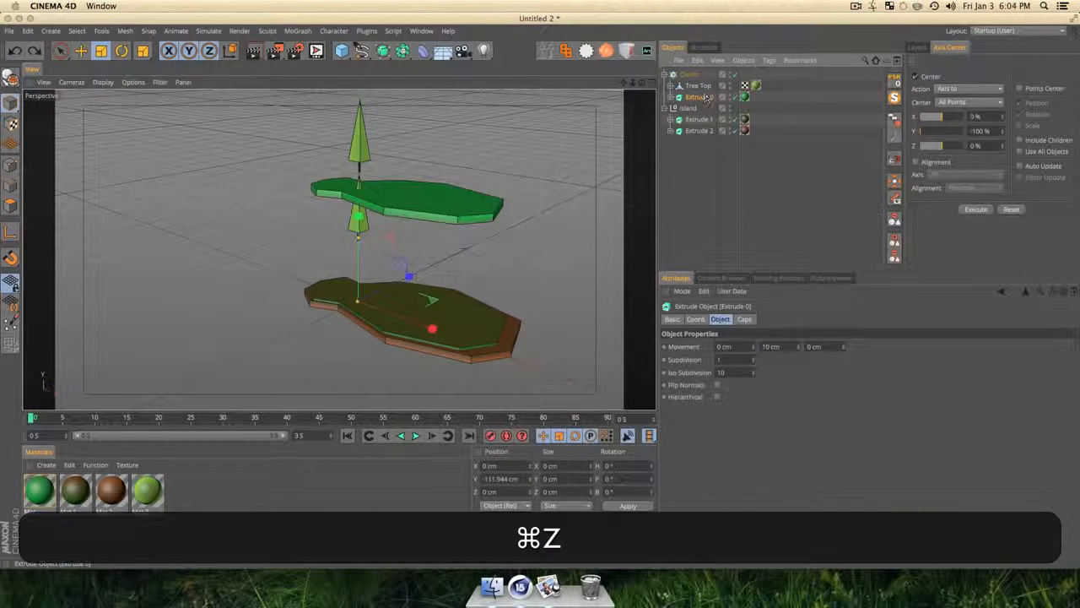
pyautogui.press('alt+super+z')
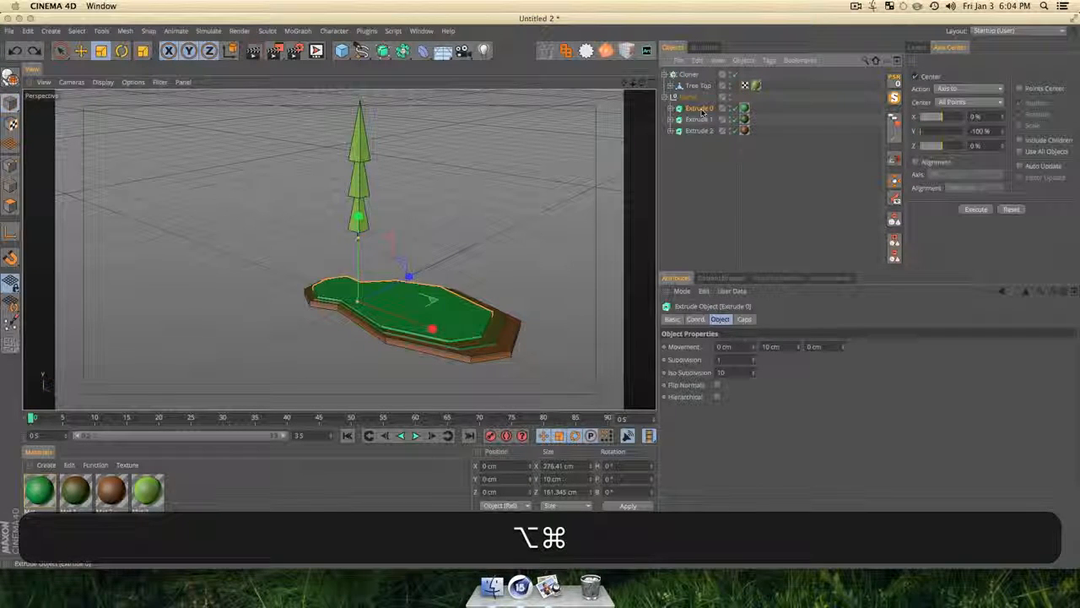
# Copy Extrude 0 out of the Island group and make the copy editable.
pyautogui.keyDown('super'); pyautogui.moveTo(701, 110); pyautogui.dragTo(689, 99); pyautogui.keyUp('super')
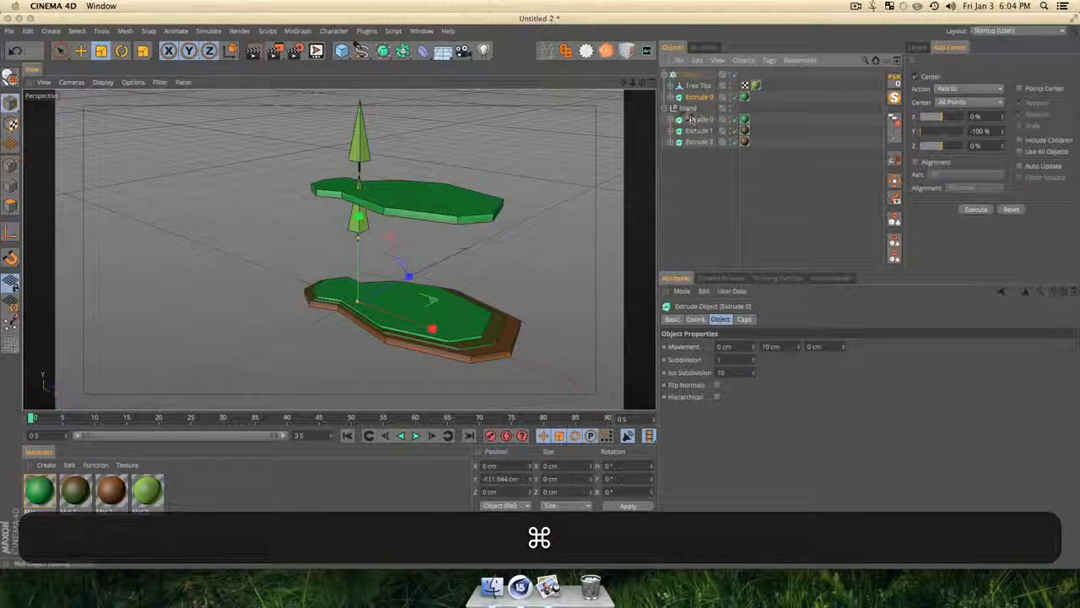
pyautogui.click(669, 108)
pyautogui.click(699, 97)
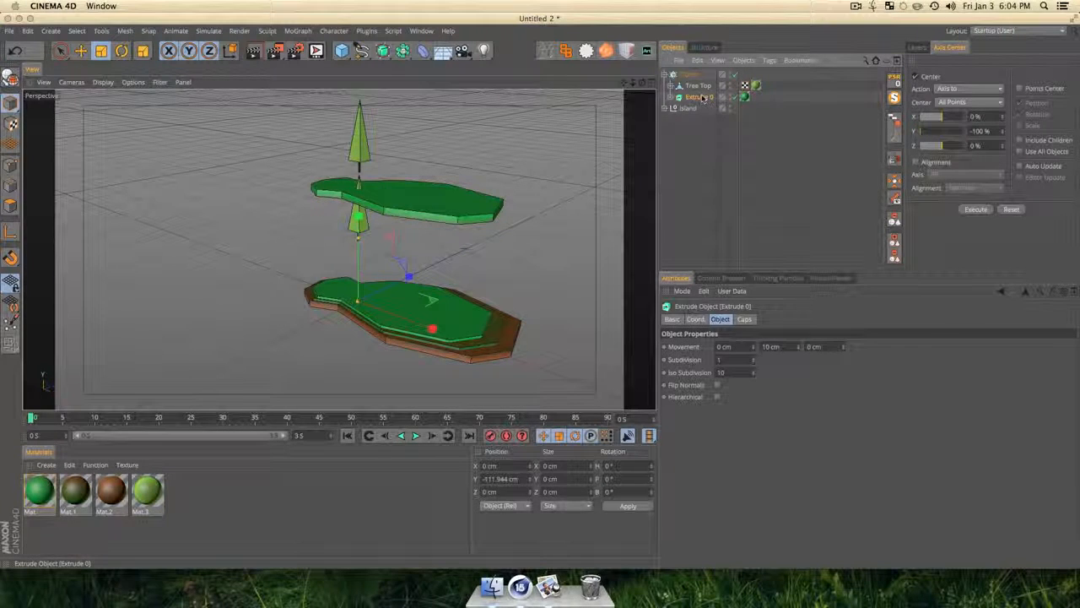
pyautogui.press('c')
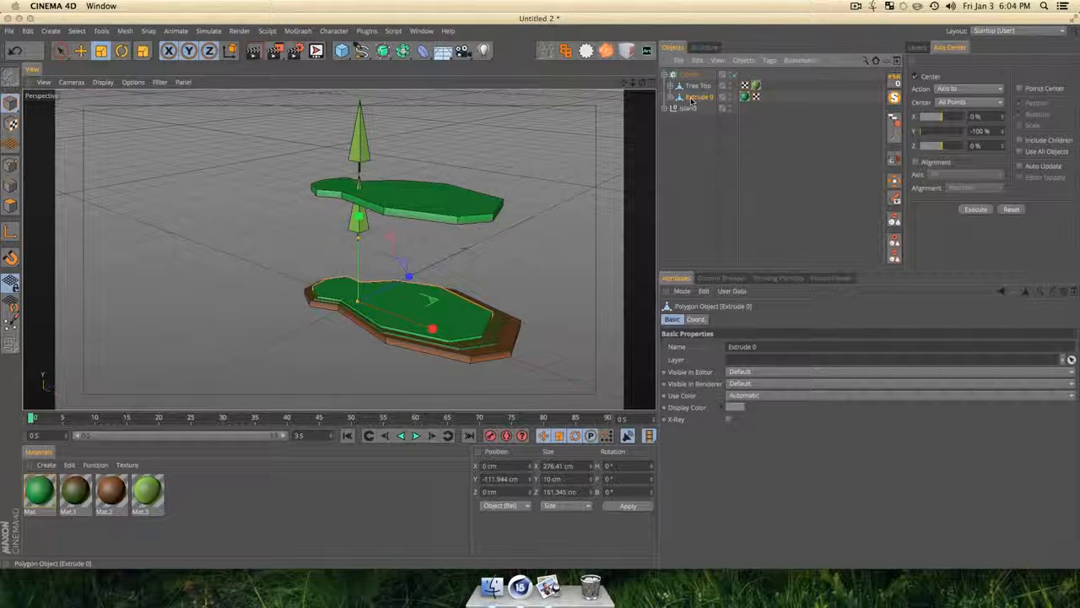
# Merge the editable Extrude 0 copy and its two caps into a single object.
pyautogui.click(665, 98)
pyautogui.click(670, 97)
pyautogui.click(702, 99)
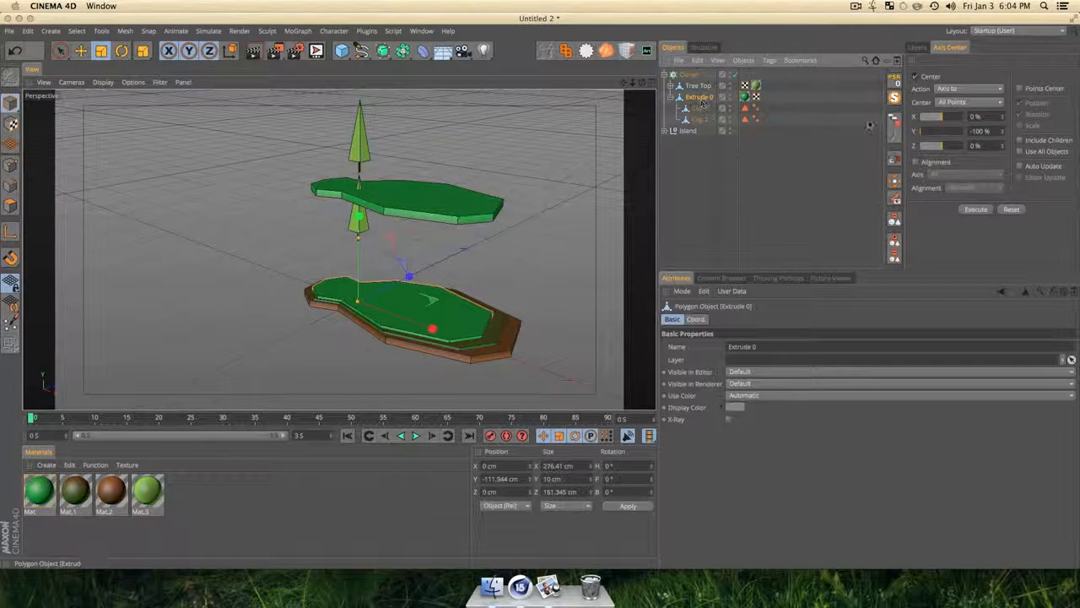
pyautogui.keyDown('shift'); pyautogui.click(700, 119); pyautogui.keyUp('shift')
pyautogui.hotkey('alt', 'c')
pyautogui.click(703, 151)
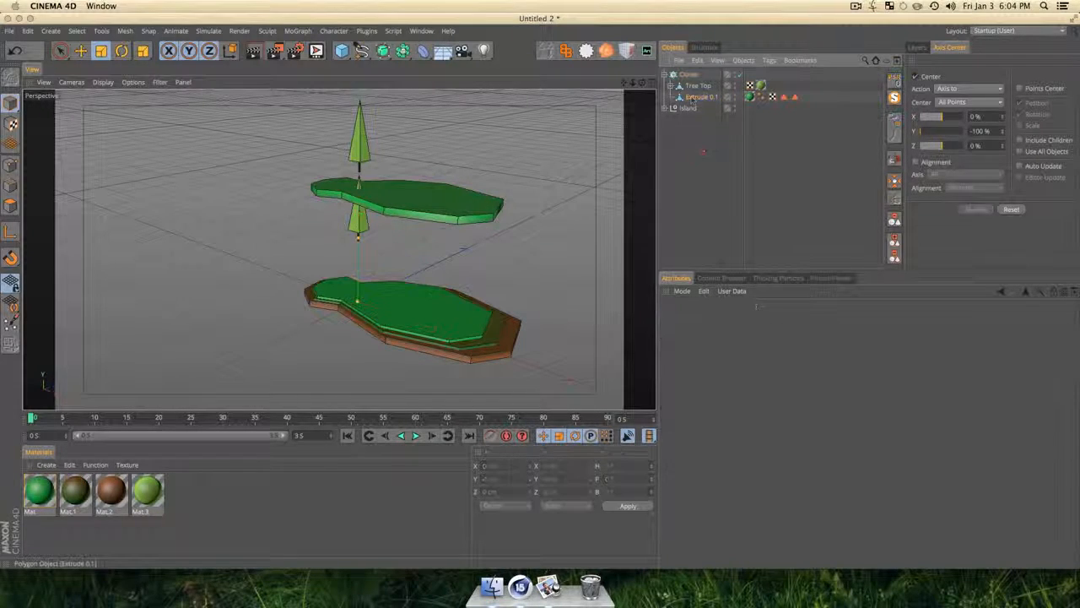
# Move Extrude 0.1 out of the Cloner to the top level of the hierarchy, leaving the Island group collapsed.
pyautogui.click(693, 98)
pyautogui.press('3')
pyautogui.moveTo(388, 270); pyautogui.dragTo(339, 247)
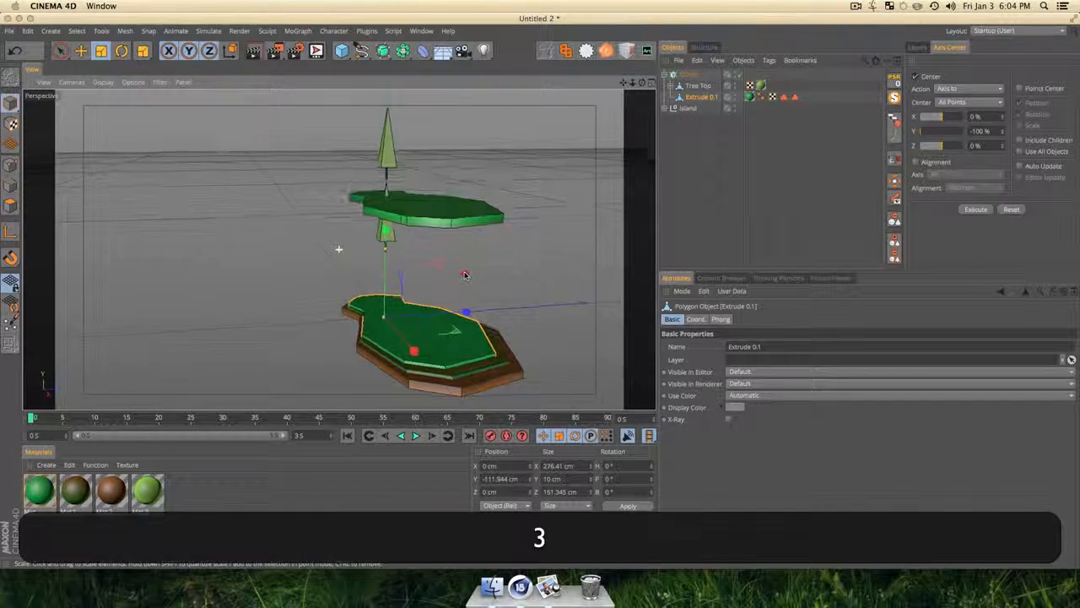
pyautogui.moveTo(684, 96)
pyautogui.mouseDown()
pyautogui.moveTo(713, 129)
pyautogui.moveTo(704, 131)
pyautogui.moveTo(696, 96)
pyautogui.mouseUp()
pyautogui.click(700, 119)
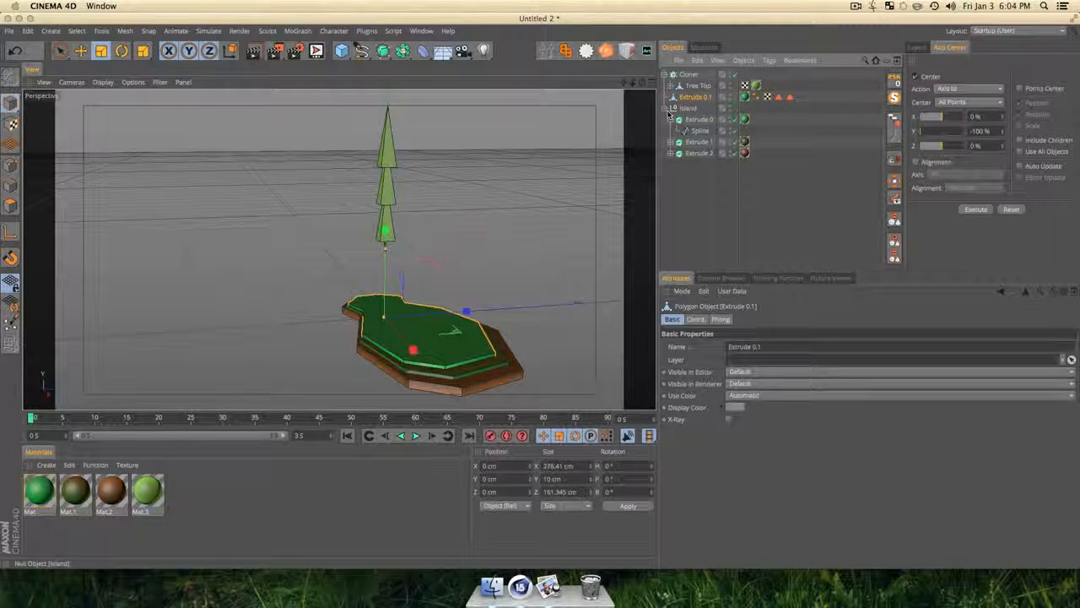
pyautogui.click(666, 110)
pyautogui.click(710, 185)
# Raise Extrude 0.1 above the island's top layer to a Y position of about 7.8 cm.
pyautogui.click(704, 98)
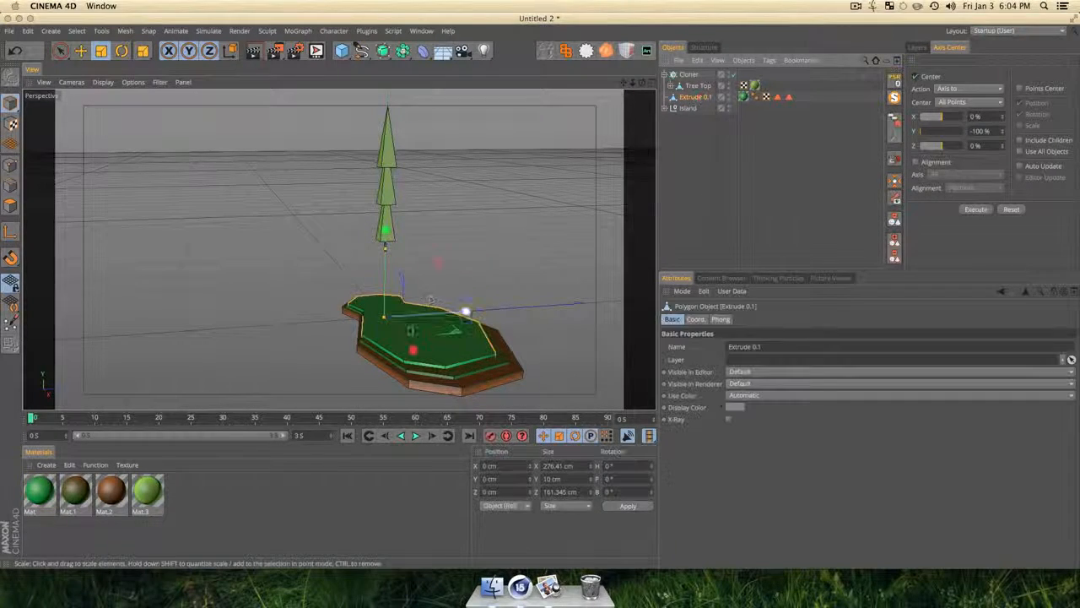
pyautogui.press('3')
pyautogui.moveTo(476, 357); pyautogui.dragTo(559, 385)
pyautogui.click(710, 185)
pyautogui.press('1')
pyautogui.moveTo(493, 320)
pyautogui.mouseDown()
pyautogui.moveTo(507, 307)
pyautogui.moveTo(493, 305)
pyautogui.mouseUp()
pyautogui.press('3')
pyautogui.click(696, 97)
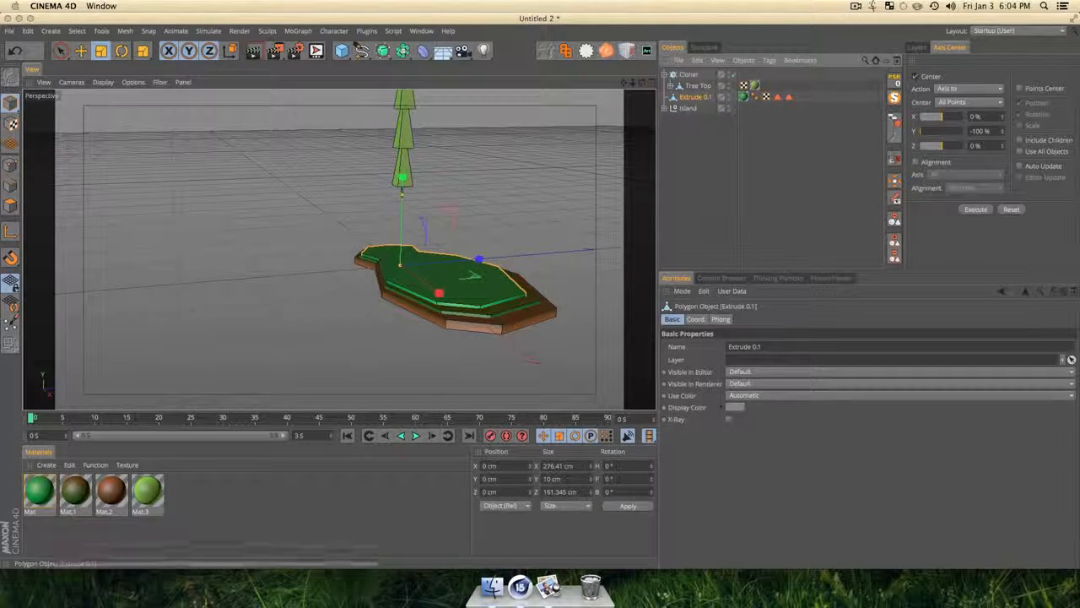
pyautogui.press('e')
pyautogui.moveTo(403, 213); pyautogui.dragTo(403, 207)
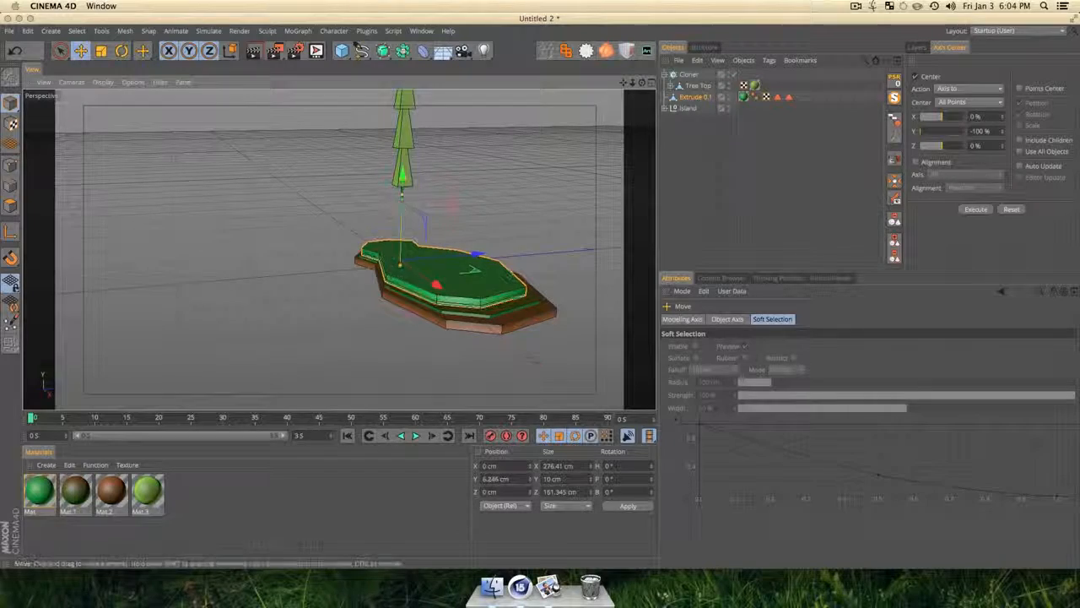
pyautogui.press('3')
pyautogui.moveTo(526, 275); pyautogui.dragTo(468, 279)
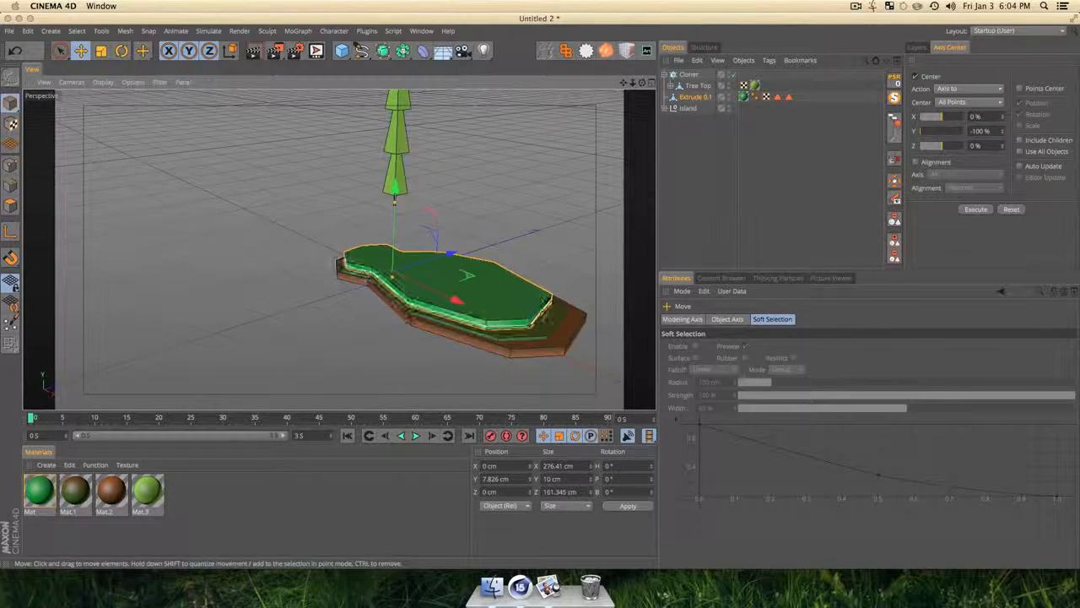
# Set the Cloner to Object mode with Extrude 0.1 as its target object.
pyautogui.click(688, 75)
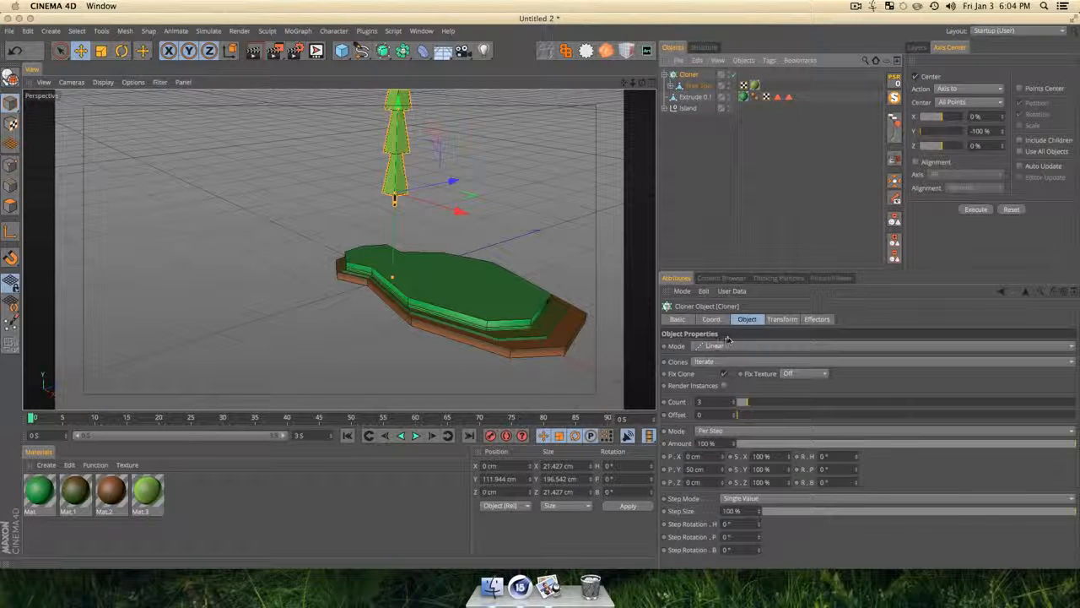
pyautogui.click(720, 346)
pyautogui.click(717, 361)
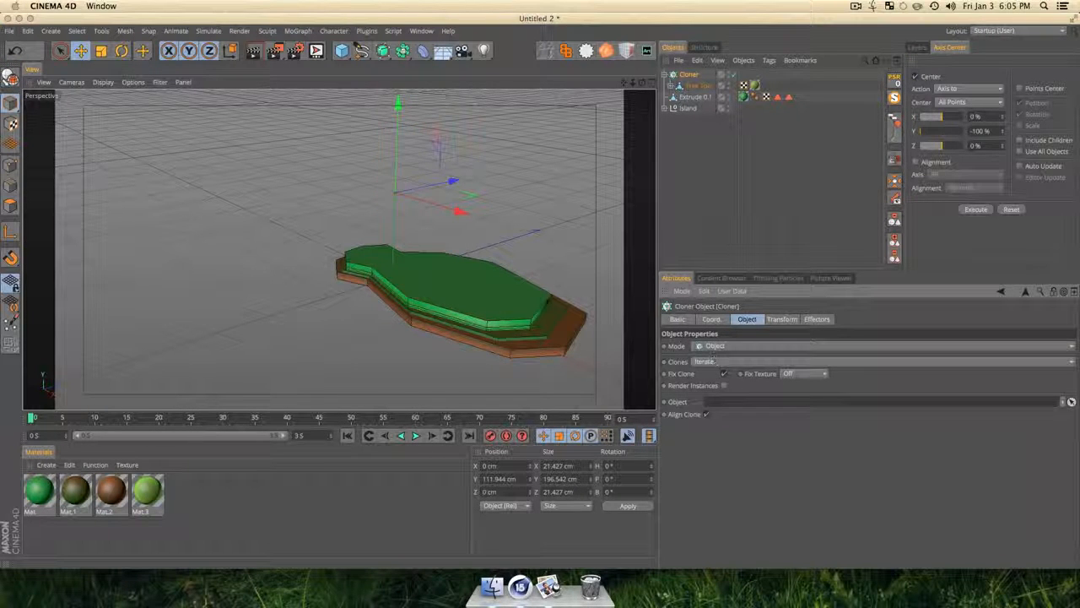
pyautogui.moveTo(691, 99); pyautogui.dragTo(713, 397)
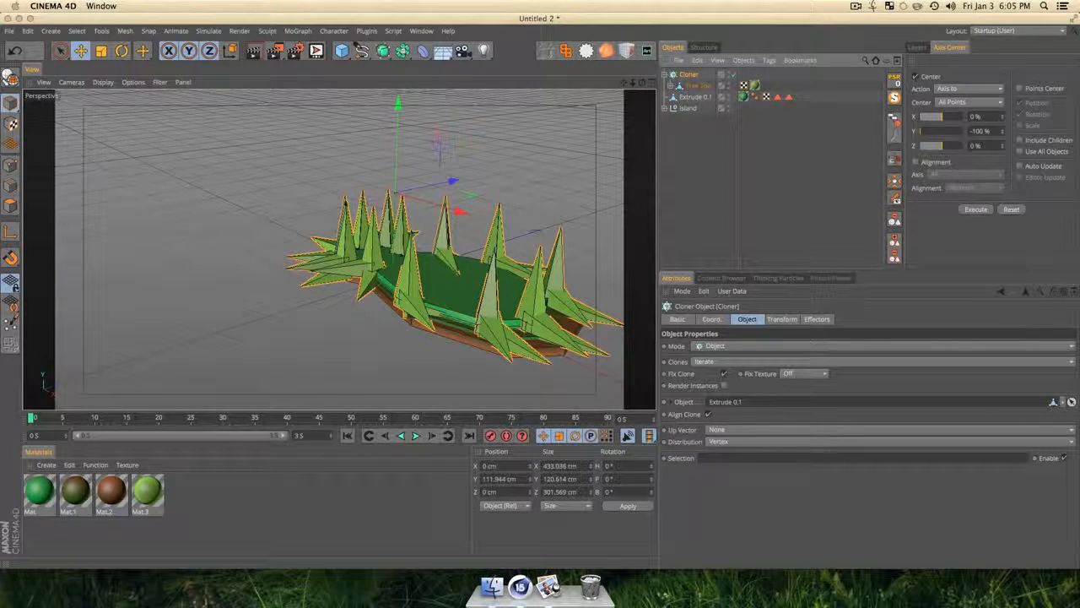
# Try the Cloner's Surface distribution with Y+, X+ and Z+ up vectors.
pyautogui.click(717, 441)
pyautogui.click(717, 493)
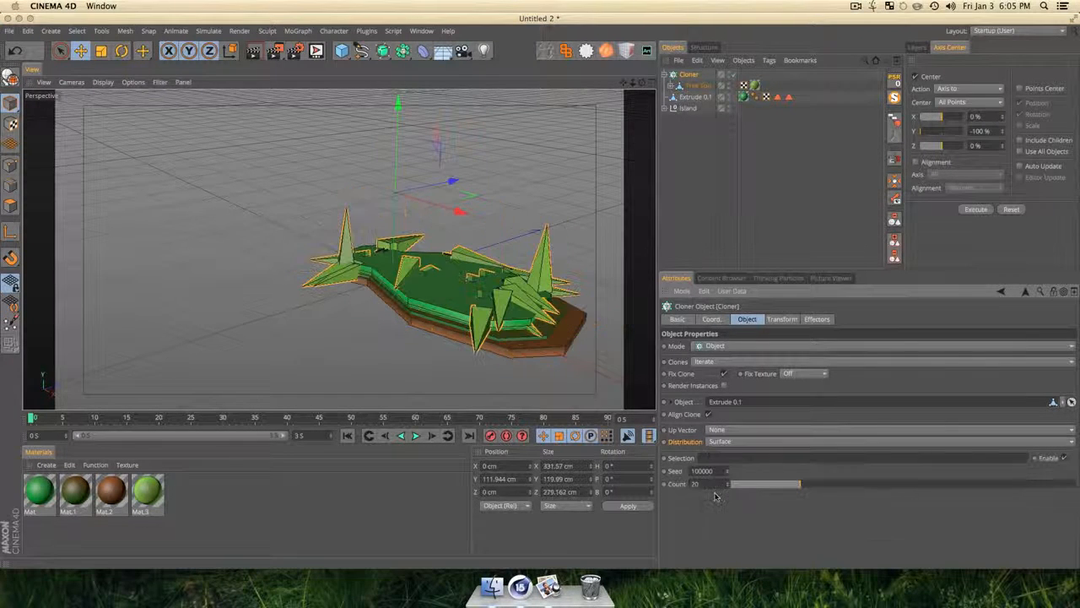
pyautogui.click(723, 429)
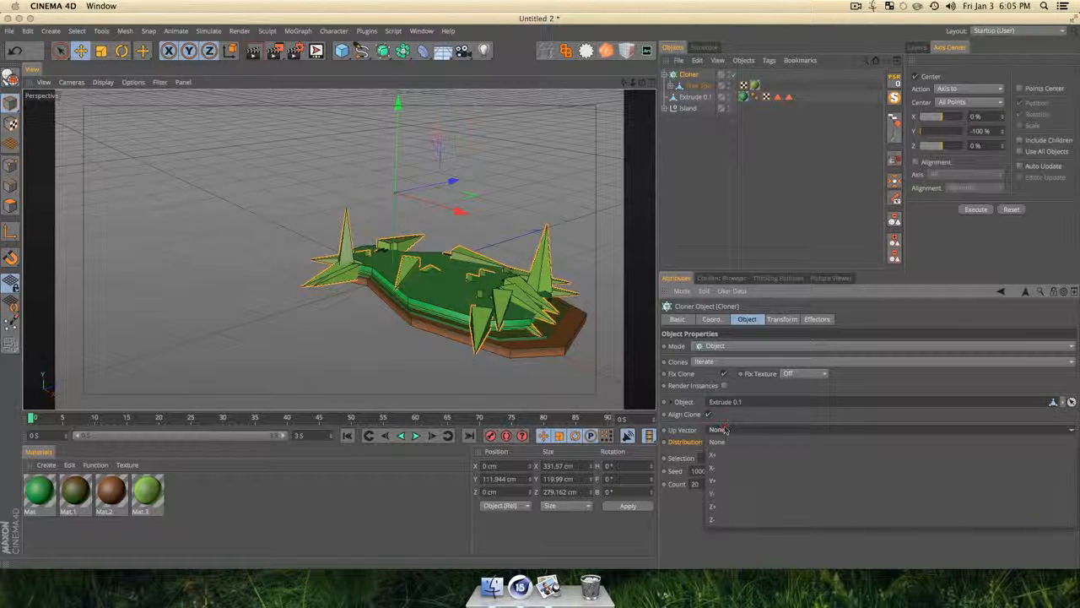
pyautogui.click(725, 478)
pyautogui.click(714, 430)
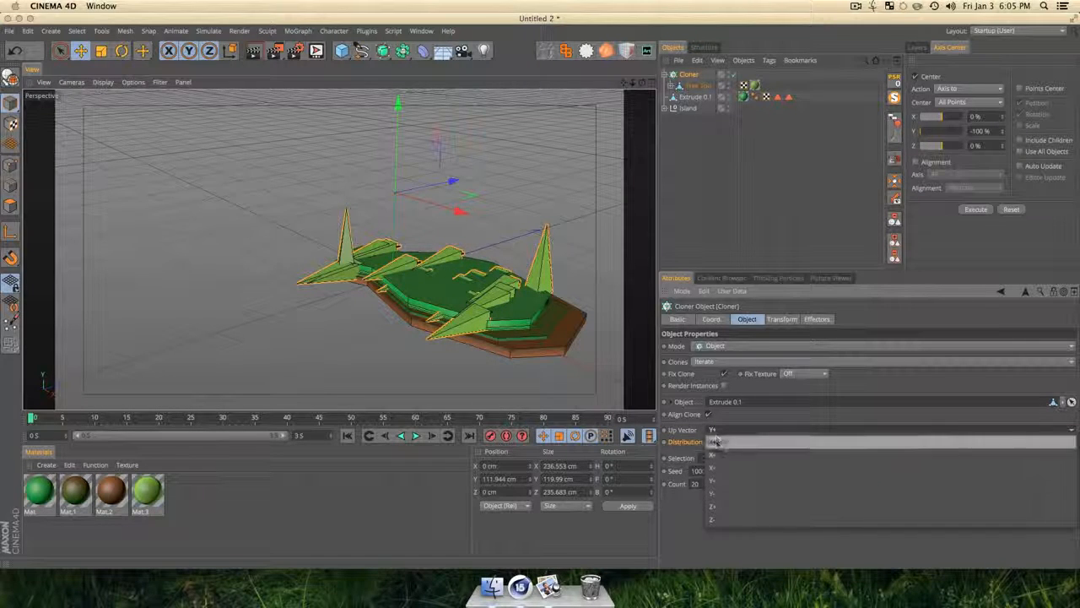
pyautogui.click(717, 444)
pyautogui.click(716, 428)
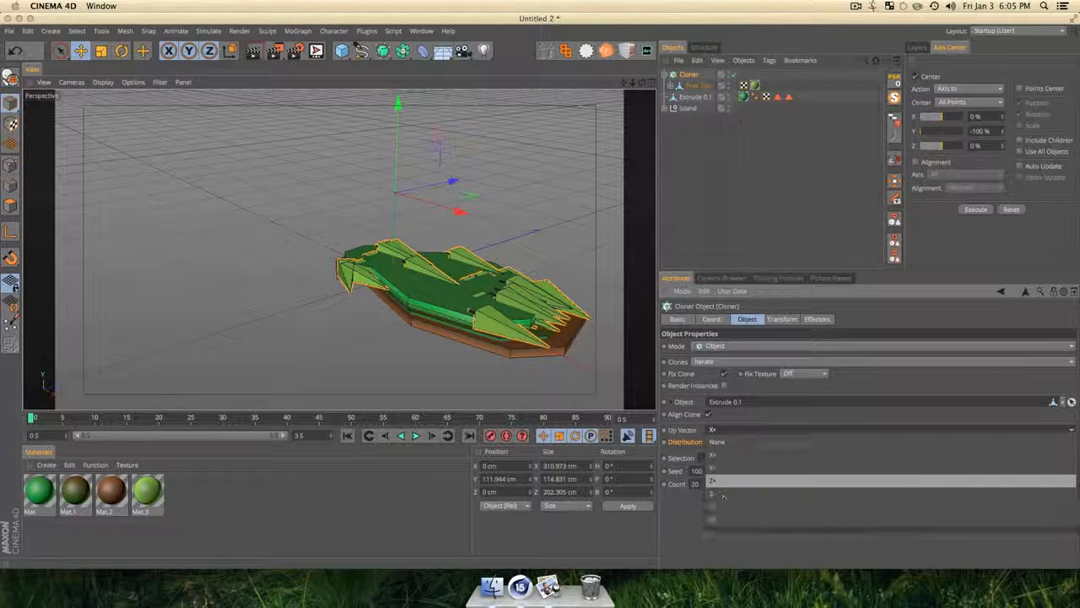
pyautogui.click(722, 508)
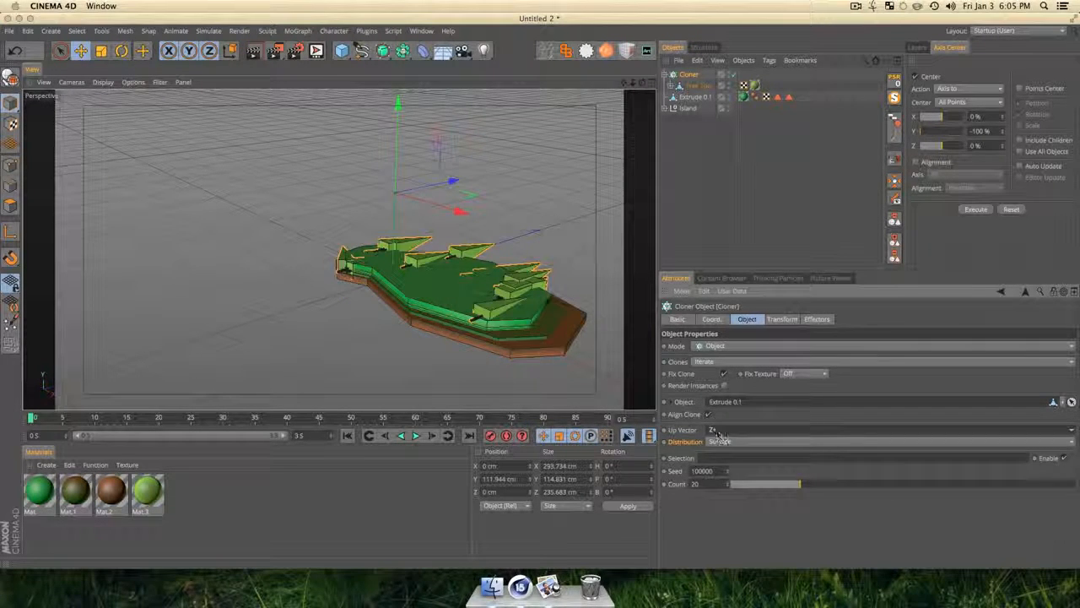
pyautogui.click(716, 430)
pyautogui.click(724, 479)
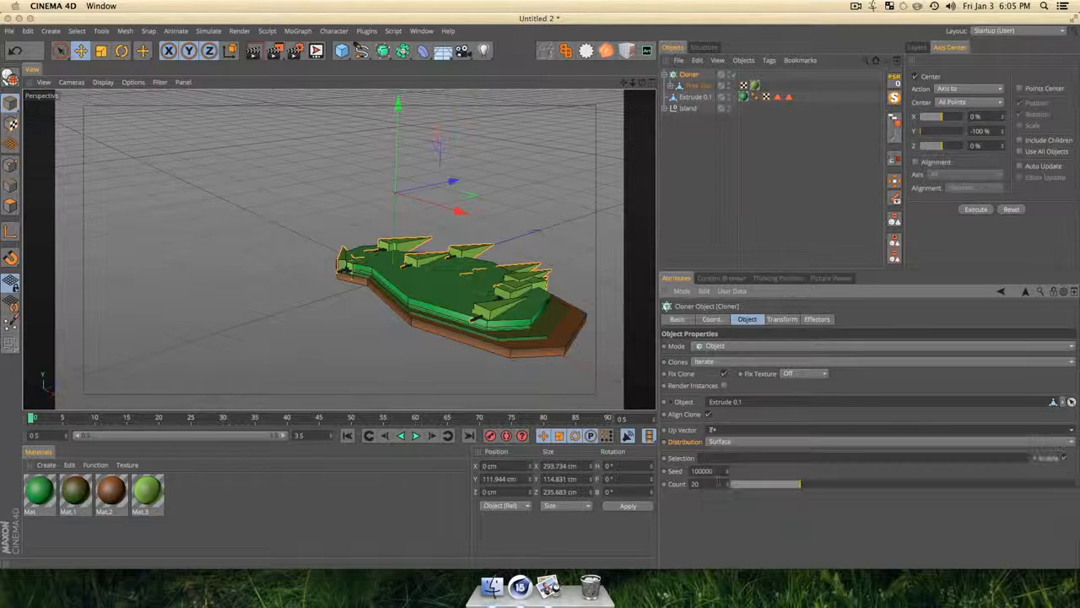
# Compare the Polygon Center and Surface distributions for the cloned trees.
pyautogui.click(719, 440)
pyautogui.click(722, 442)
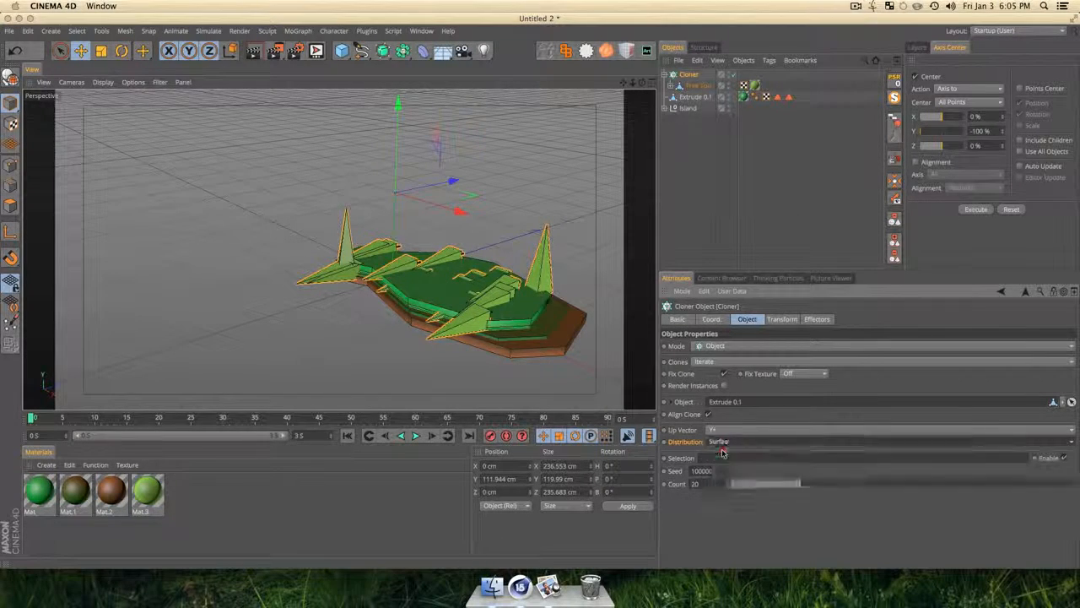
pyautogui.click(723, 442)
pyautogui.click(724, 466)
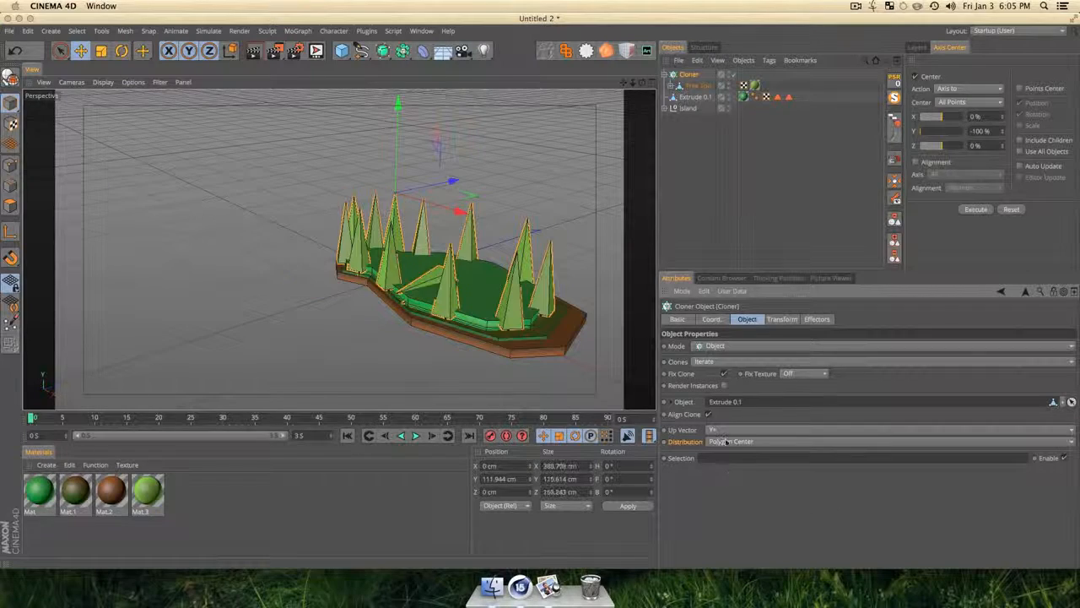
pyautogui.click(724, 442)
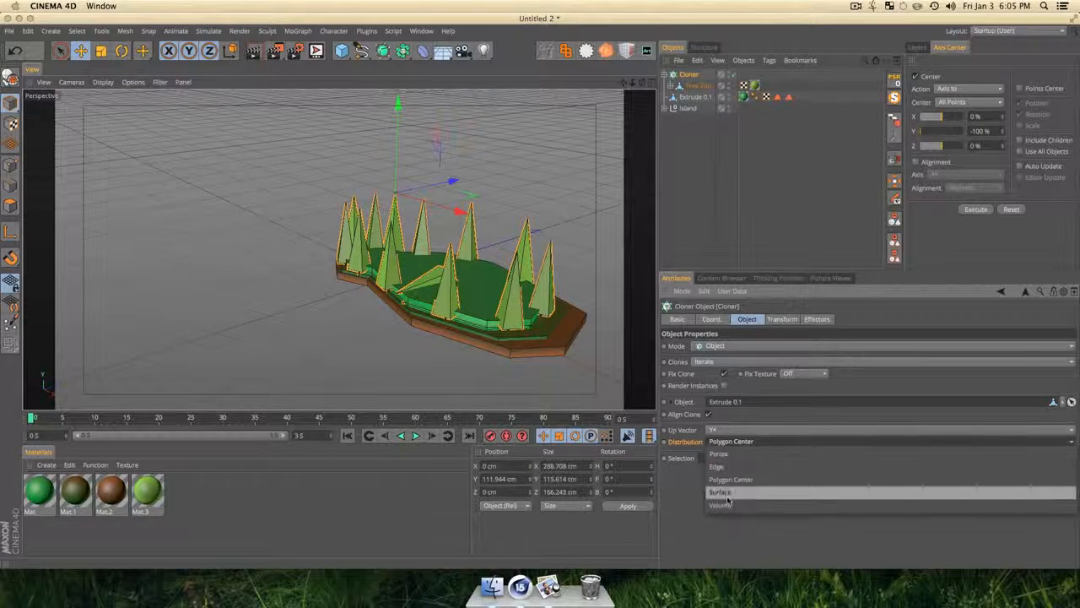
pyautogui.click(728, 480)
# Set the Cloner's distribution to Volume and reduce the tree count to 12.
pyautogui.click(724, 441)
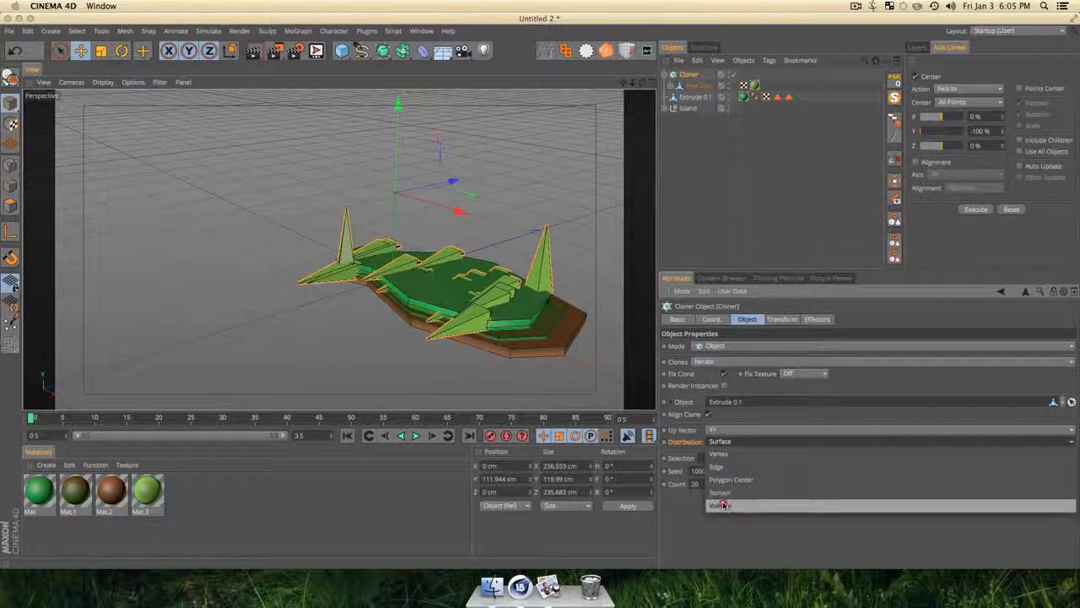
pyautogui.click(723, 497)
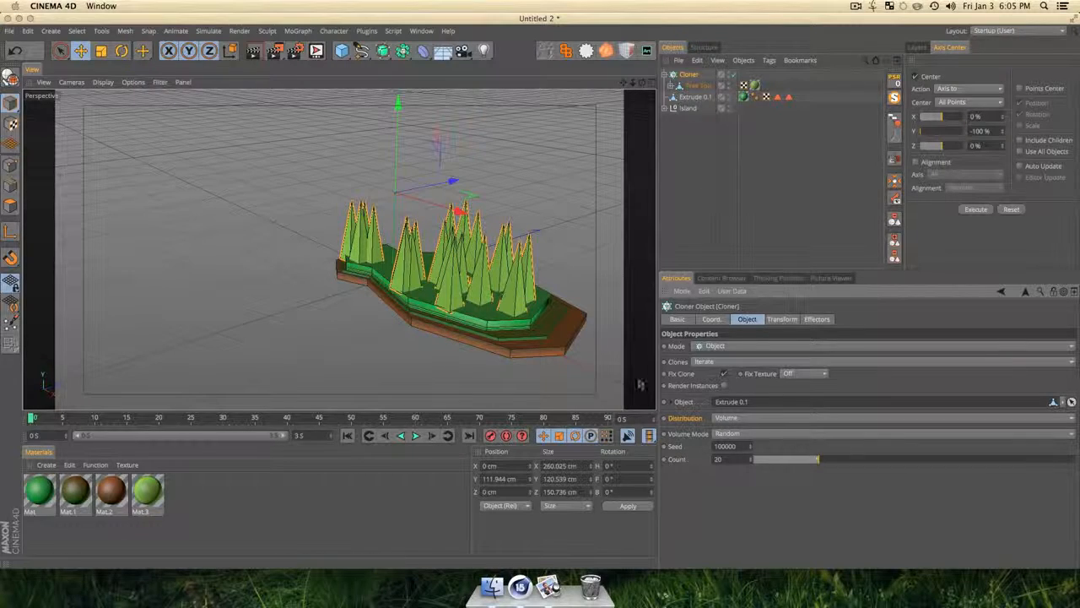
pyautogui.press('3')
pyautogui.moveTo(418, 278); pyautogui.dragTo(363, 199)
pyautogui.press('1')
pyautogui.press('3')
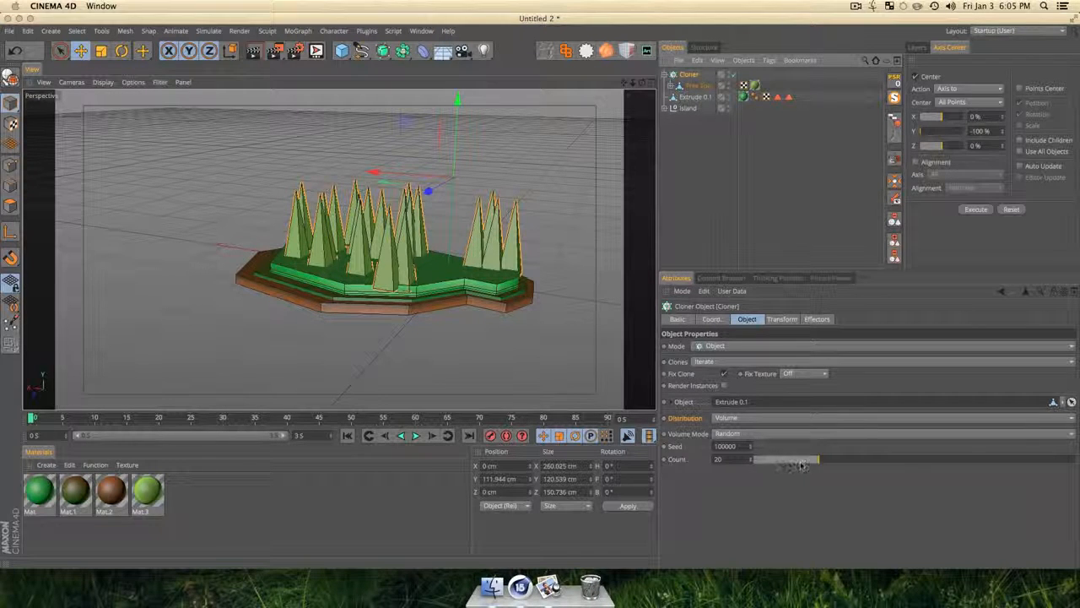
pyautogui.moveTo(800, 465); pyautogui.dragTo(795, 459)
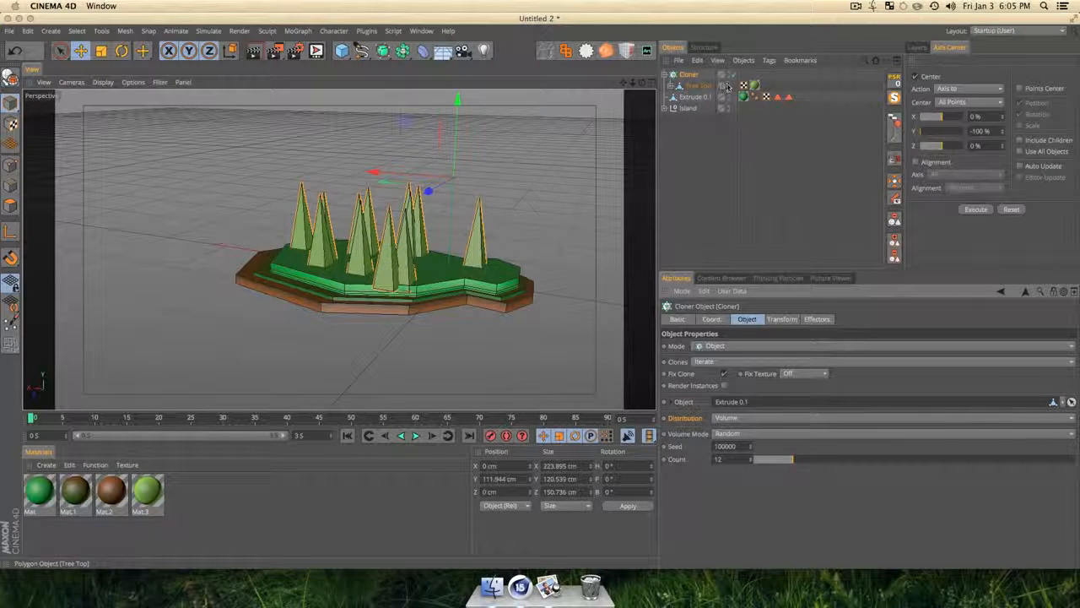
pyautogui.press('alt')
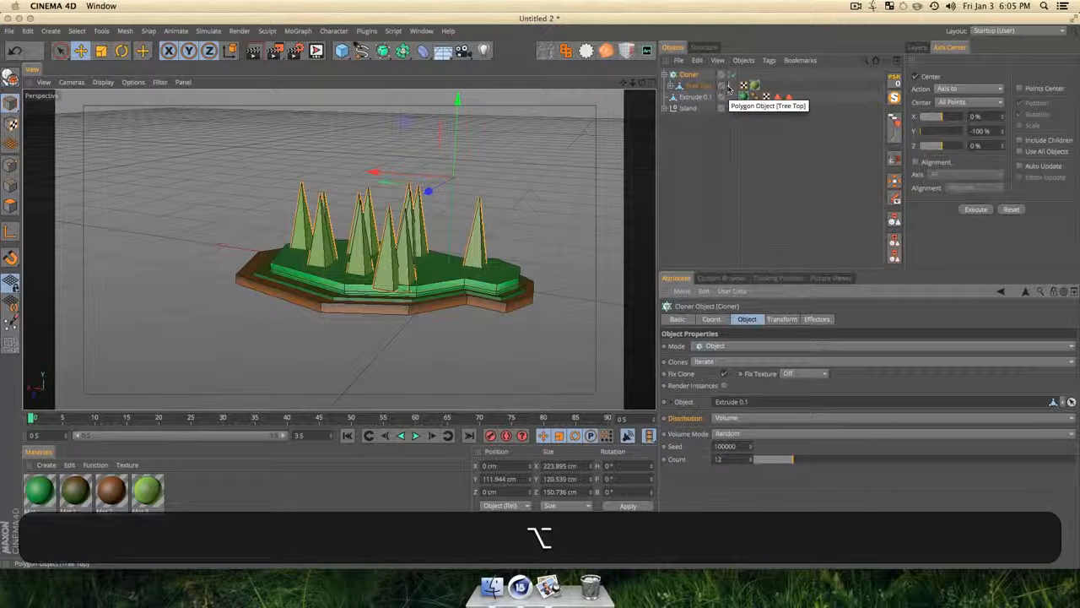
# Toggle the Tree Top clones off and on, and hide the Extrude 0.1 object from view.
pyautogui.keyDown('alt'); pyautogui.click(729, 87); pyautogui.keyUp('alt')
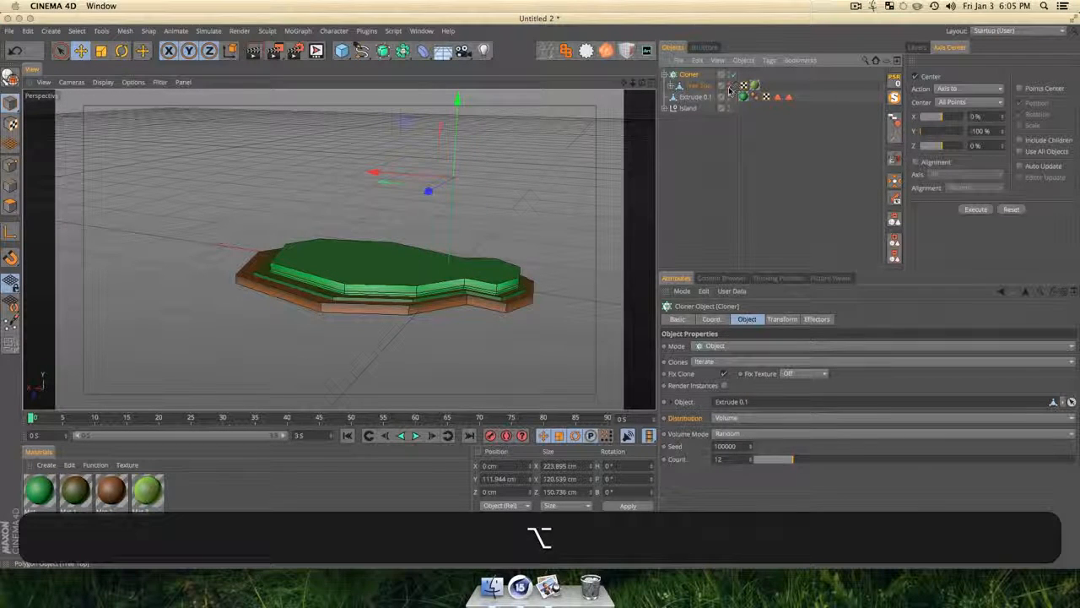
pyautogui.keyDown('alt'); pyautogui.click(729, 88); pyautogui.keyUp('alt')
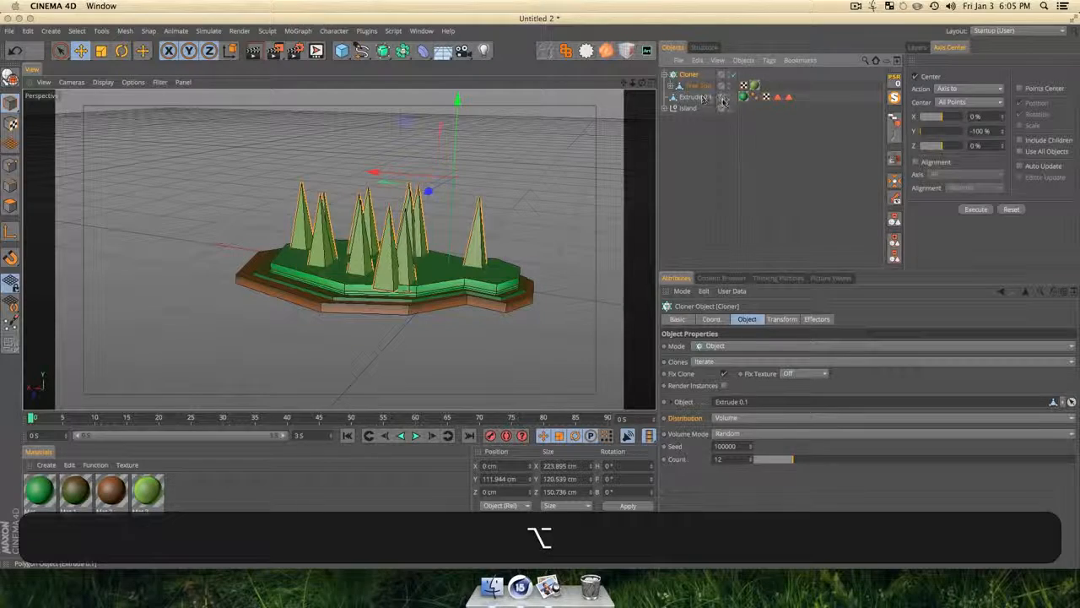
pyautogui.keyDown('alt'); pyautogui.click(728, 99); pyautogui.keyUp('alt')
pyautogui.click(714, 161)
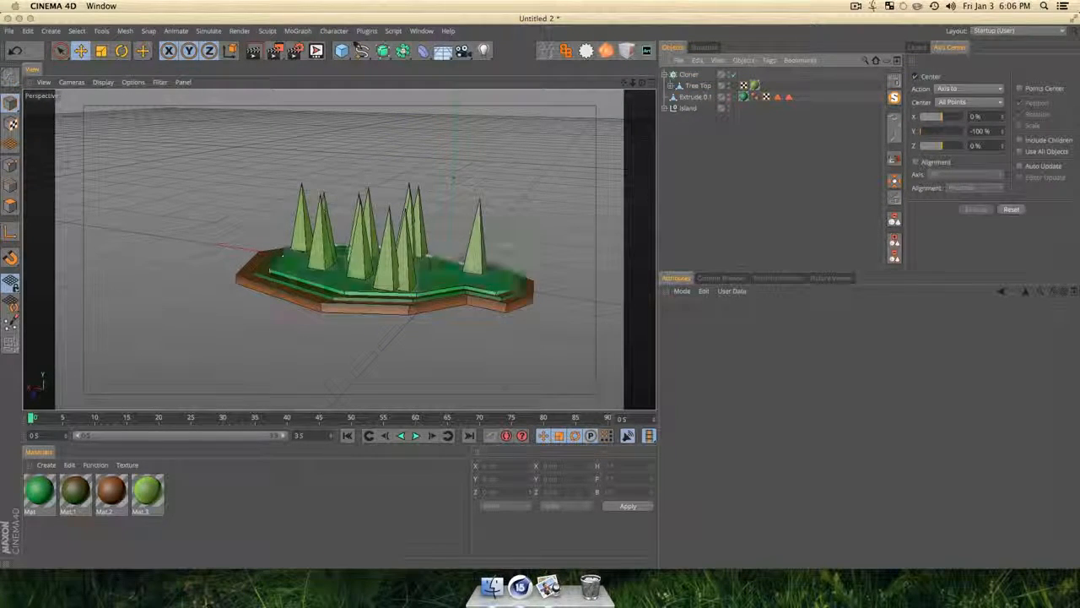
# Add a Random effector to the Cloner.
pyautogui.click(689, 74)
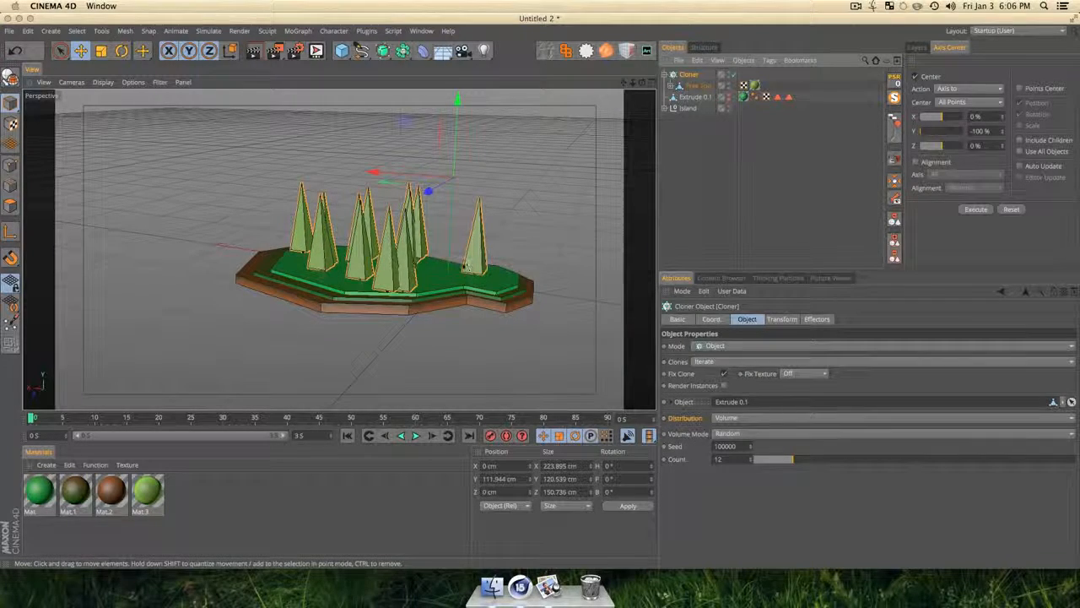
pyautogui.press('3')
pyautogui.moveTo(463, 288); pyautogui.dragTo(413, 283)
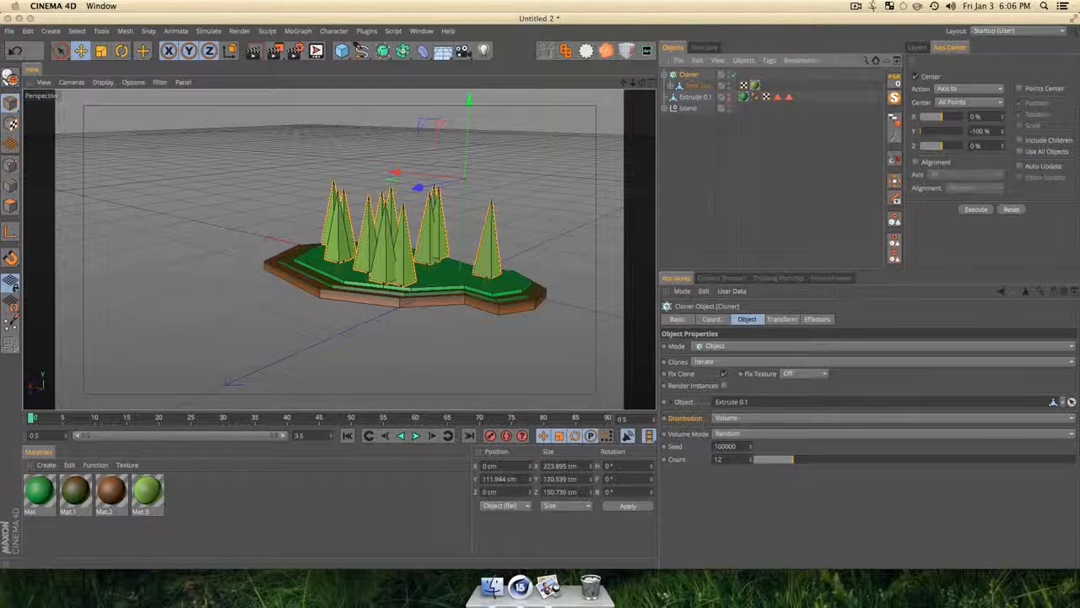
pyautogui.click(298, 31)
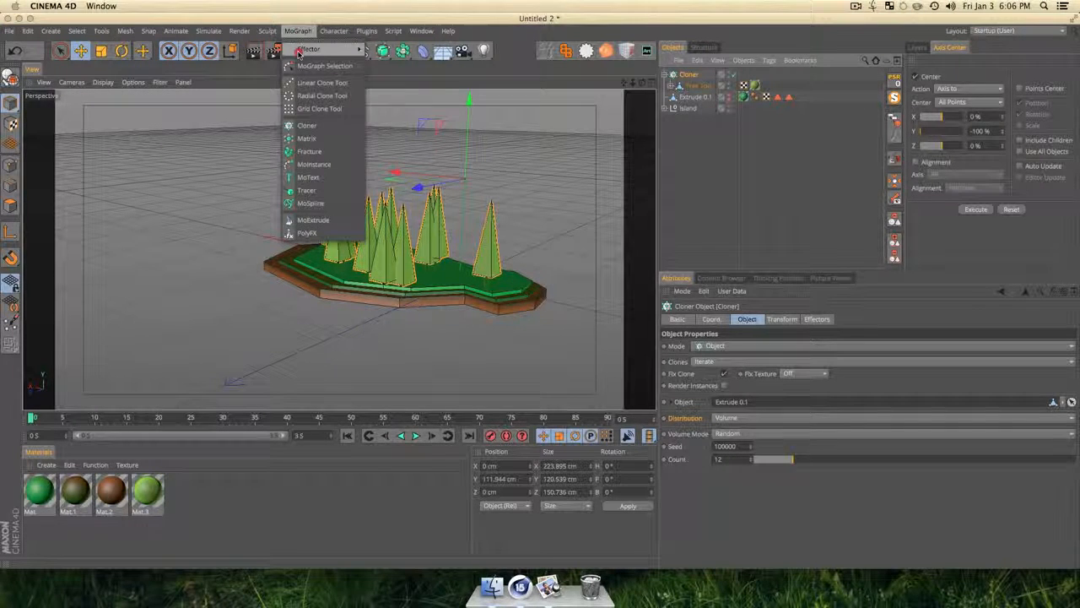
pyautogui.moveTo(298, 51)
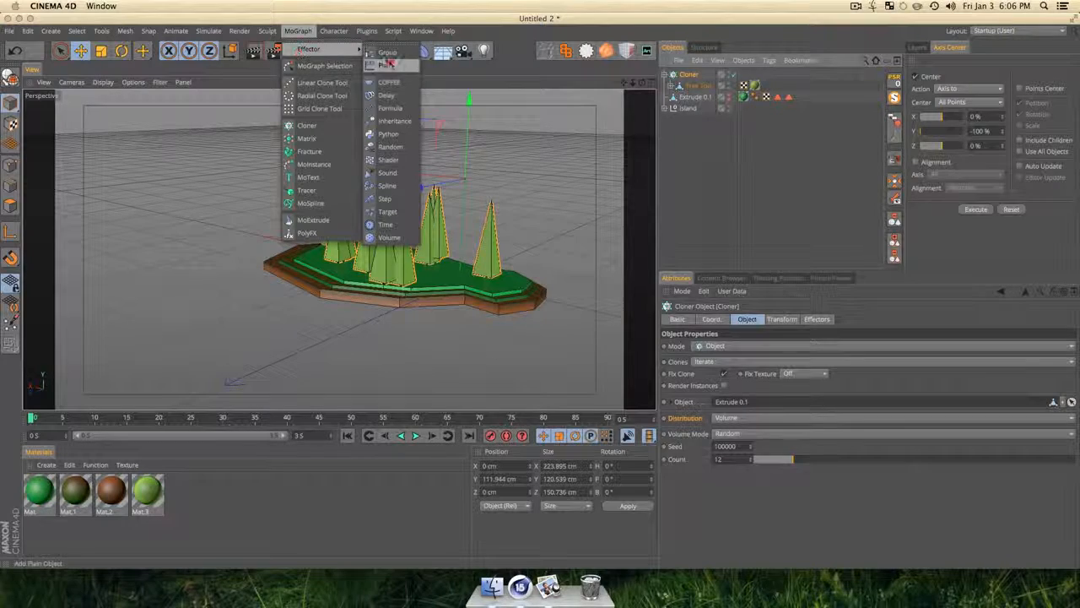
pyautogui.click(390, 147)
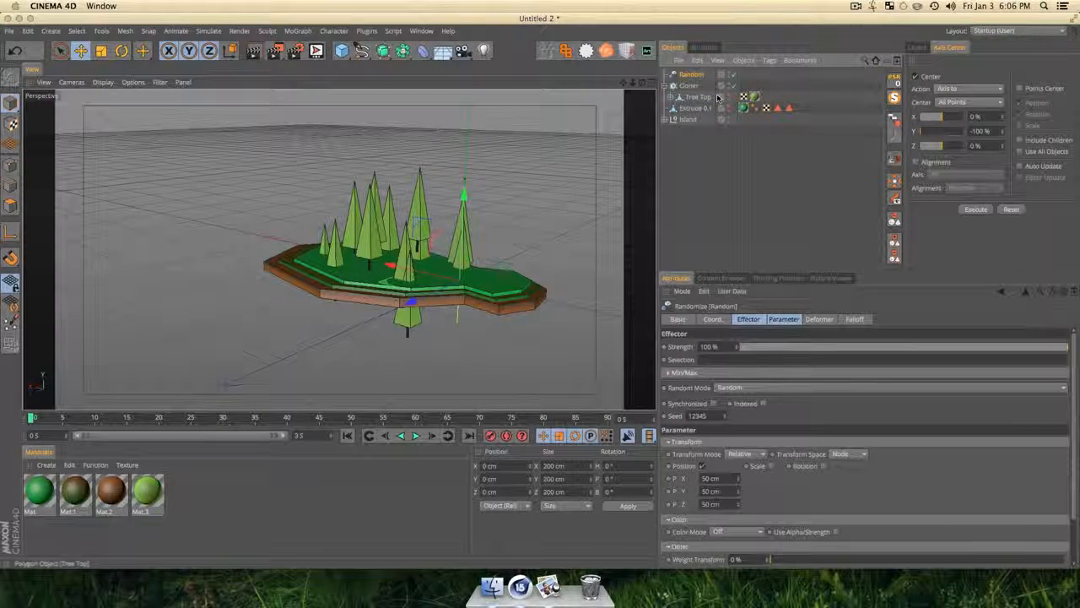
# Set the Random effector's X, Y and Z position offsets to 0 cm and disable its Position parameter.
pyautogui.click(783, 319)
pyautogui.moveTo(728, 382); pyautogui.dragTo(615, 372)
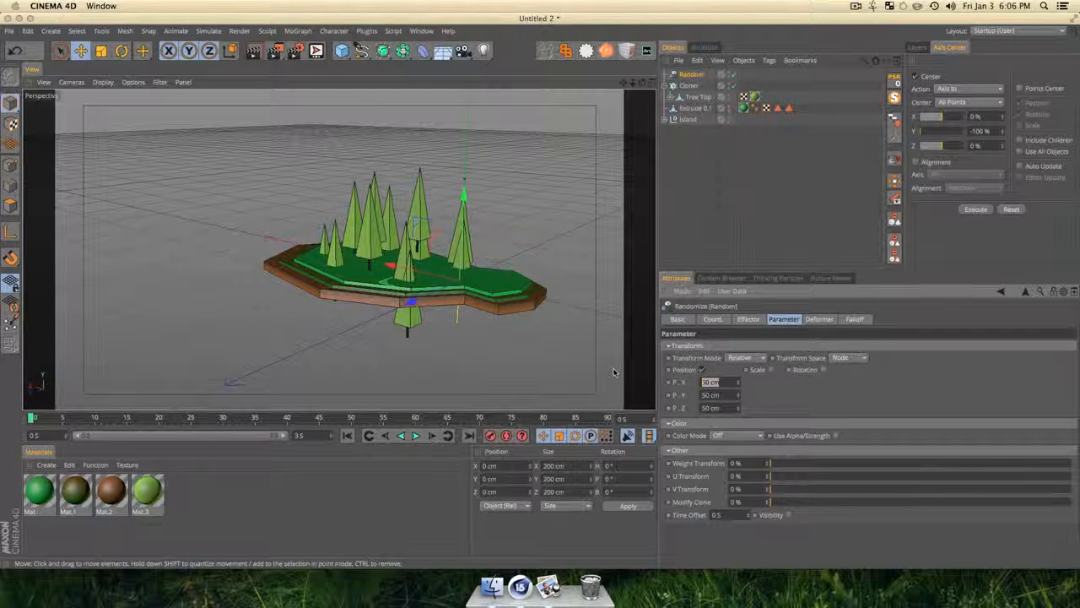
pyautogui.write('0')
pyautogui.press('Tab')
pyautogui.write('0')
pyautogui.press('Tab')
pyautogui.write('0')
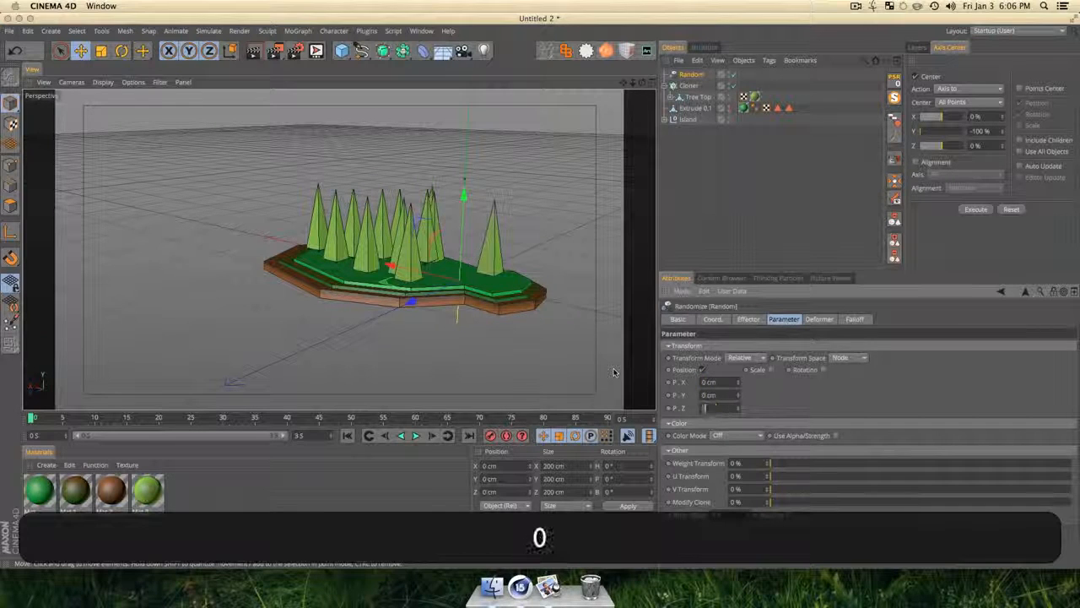
pyautogui.press('Tab')
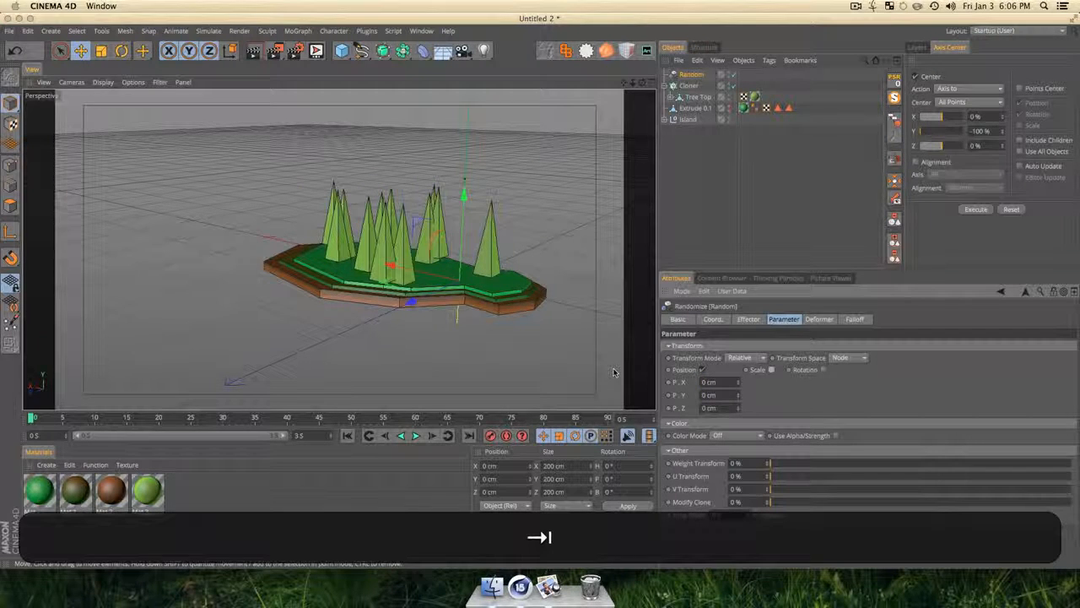
pyautogui.click(701, 370)
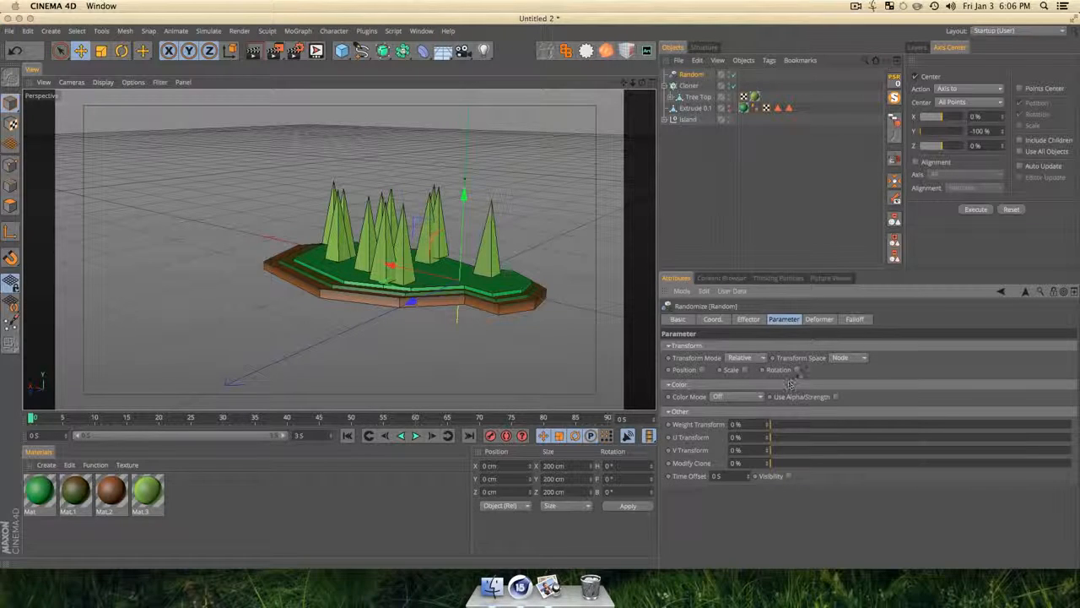
# Enable the Random effector's Rotation with 36° heading, 4° pitch and 4° bank.
pyautogui.click(796, 370)
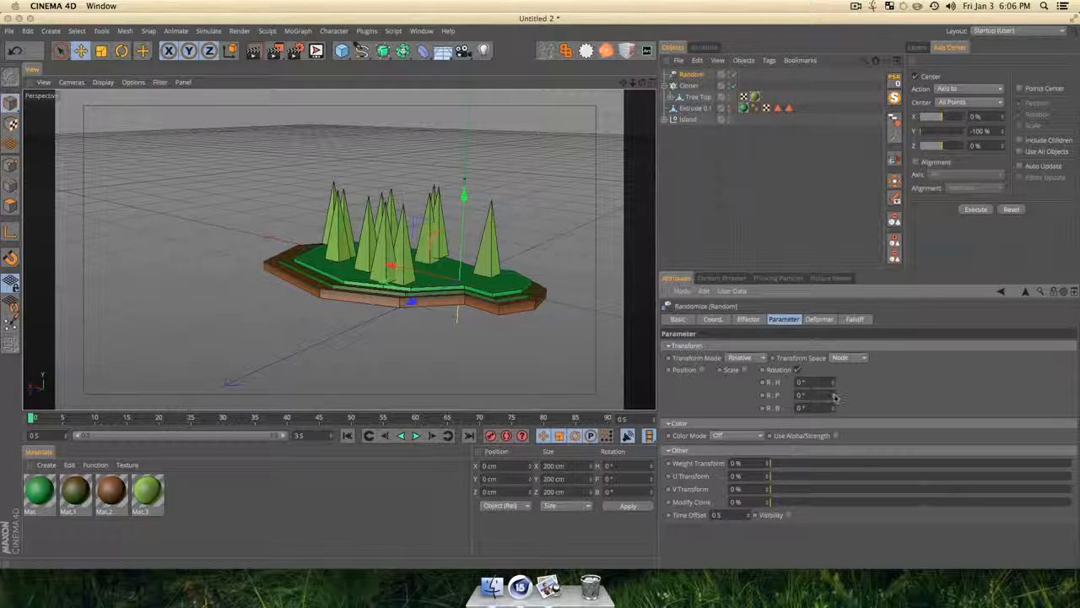
pyautogui.moveTo(834, 397); pyautogui.dragTo(838, 367)
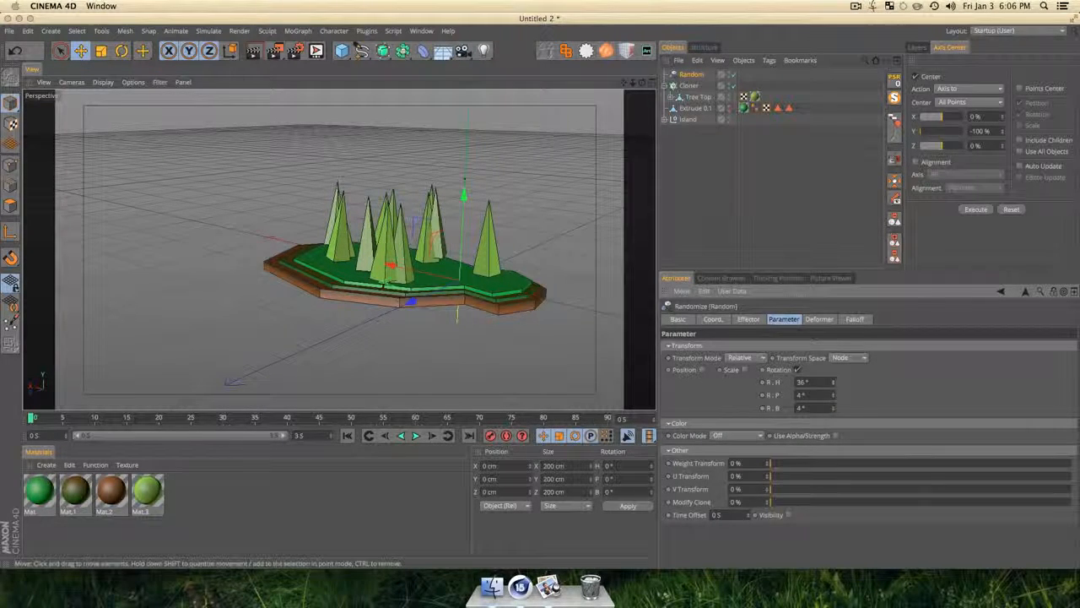
pyautogui.press('3')
pyautogui.moveTo(473, 346); pyautogui.dragTo(448, 358)
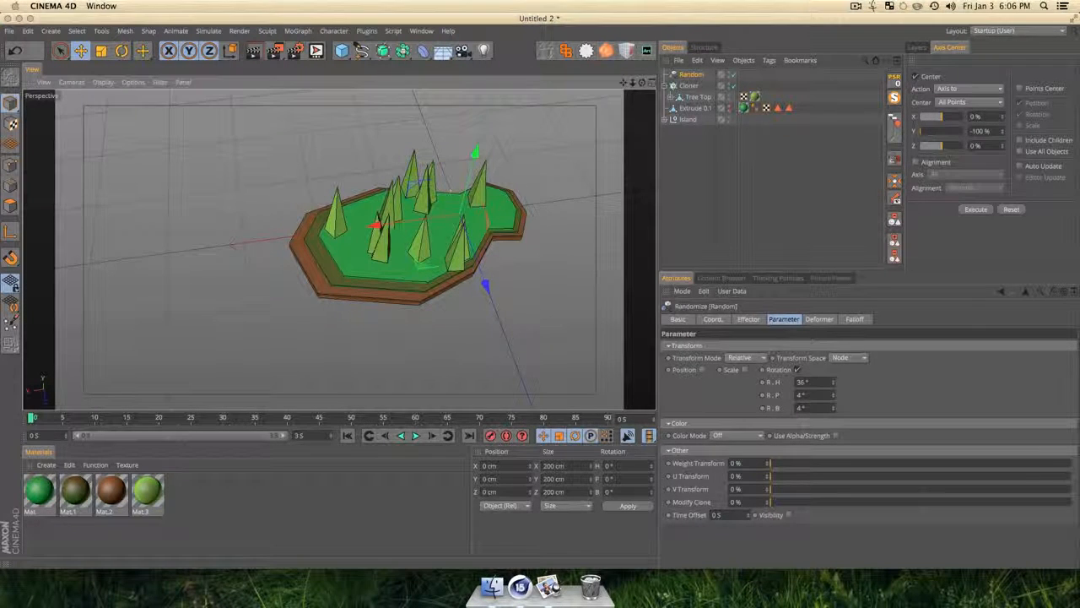
# Enable the Random effector's Scale with Uniform Scale and set it to -0.28.
pyautogui.click(745, 371)
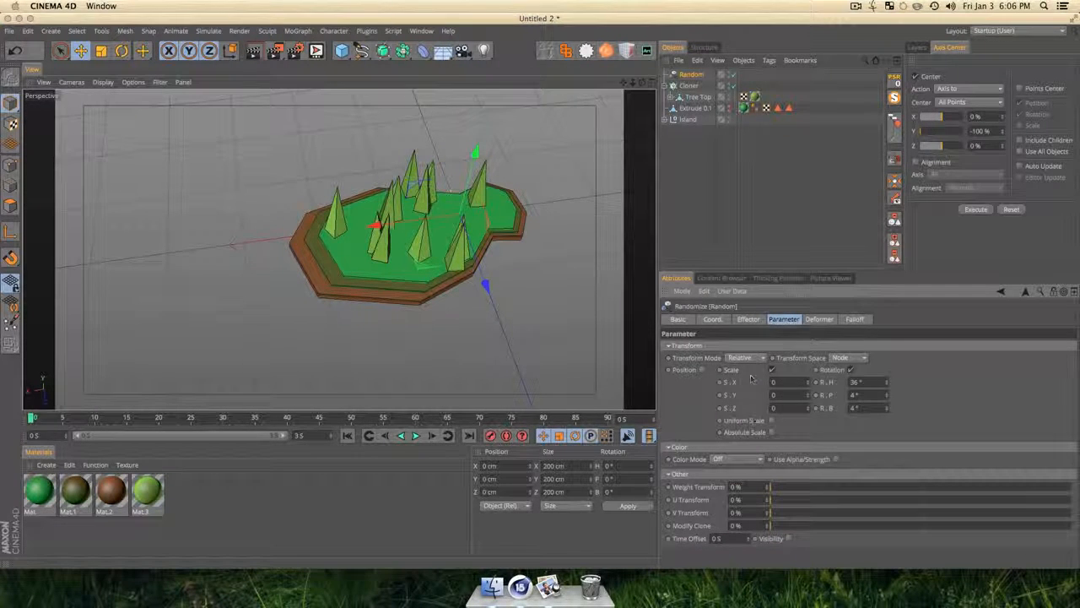
pyautogui.click(771, 421)
pyautogui.moveTo(813, 384); pyautogui.dragTo(807, 385)
pyautogui.press('3')
pyautogui.moveTo(507, 270); pyautogui.dragTo(426, 202)
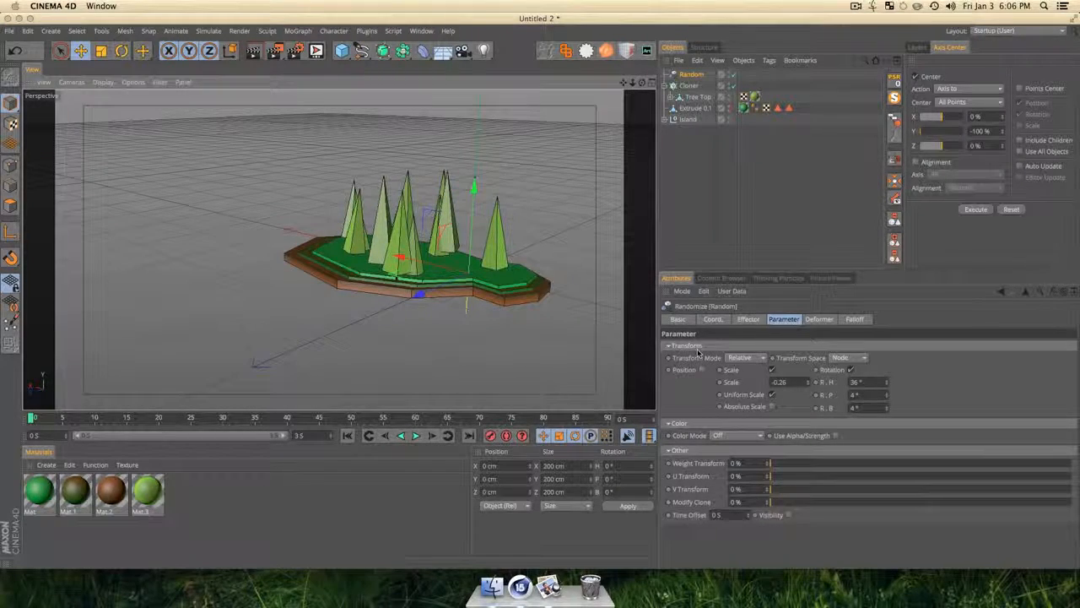
pyautogui.moveTo(807, 385); pyautogui.dragTo(808, 388)
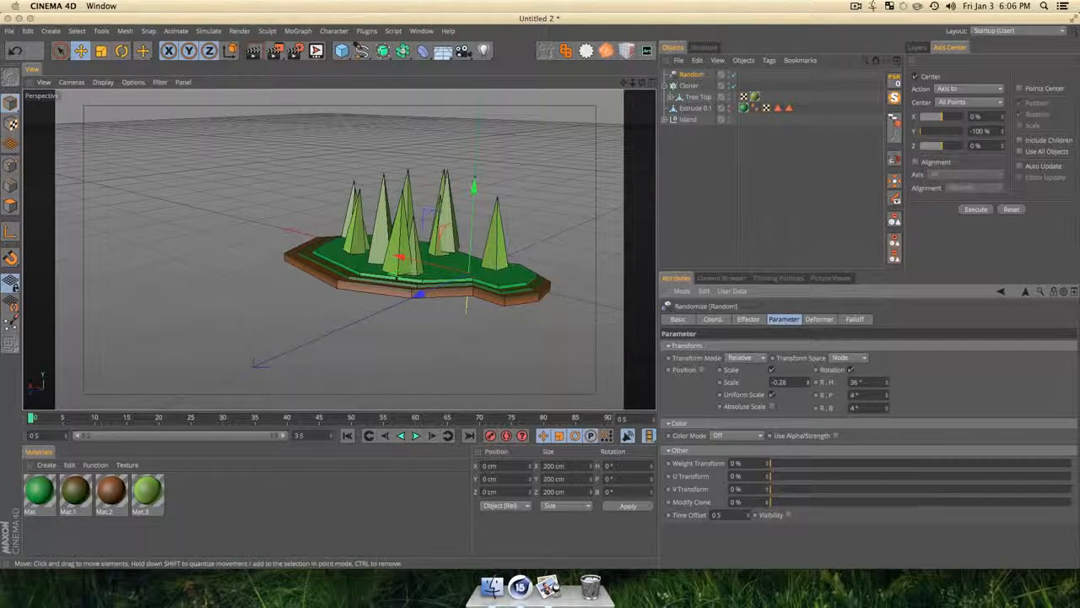
pyautogui.press('3')
pyautogui.moveTo(443, 287); pyautogui.dragTo(478, 280)
# Set the Cloner's seed to 99970 and its tree count to 11.
pyautogui.click(688, 86)
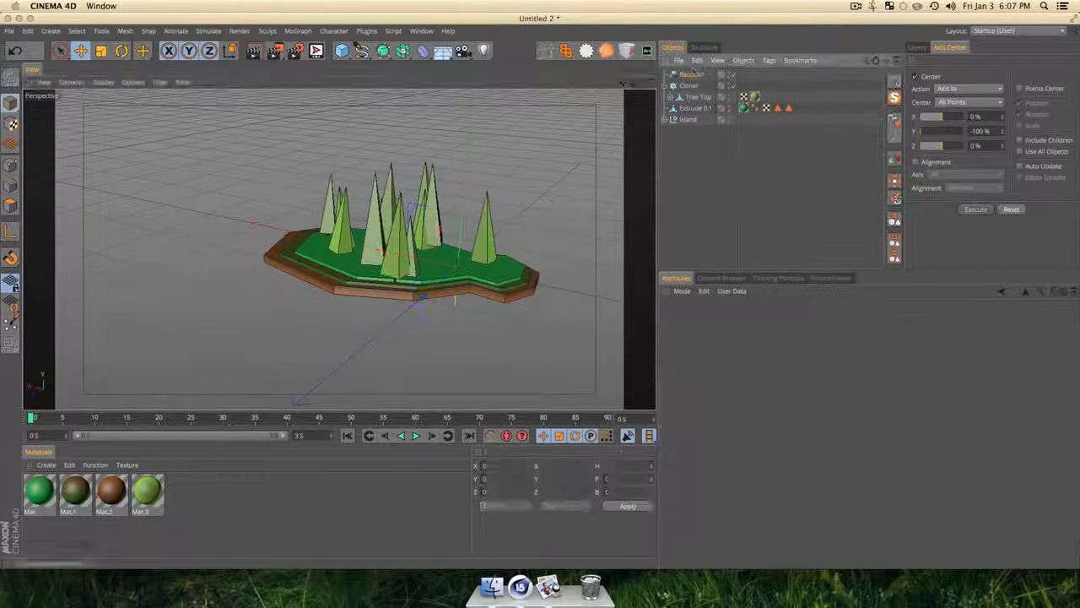
pyautogui.click(747, 319)
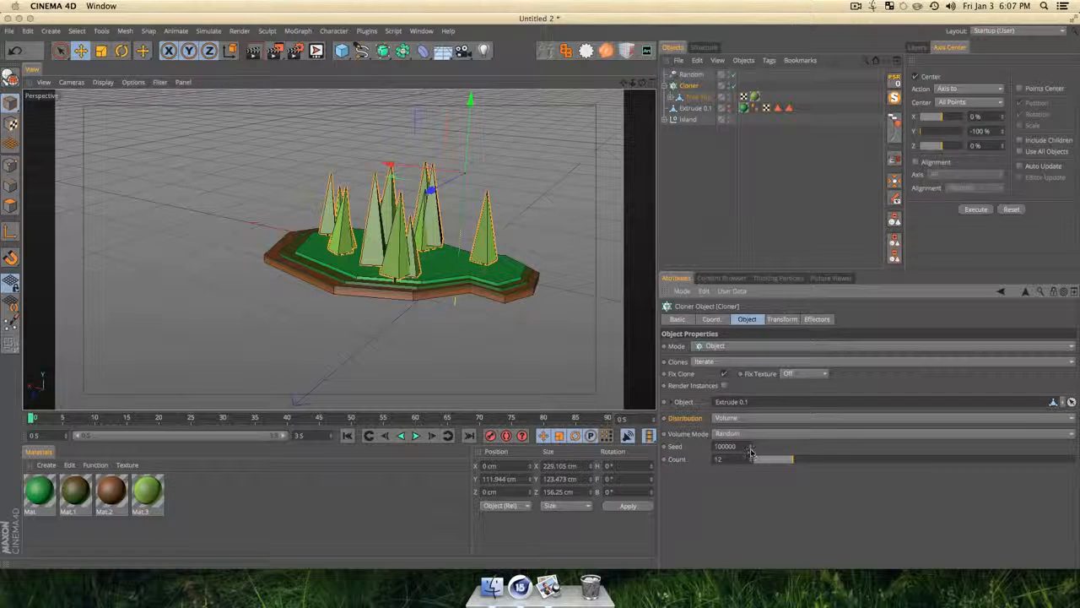
pyautogui.moveTo(750, 449); pyautogui.dragTo(750, 470)
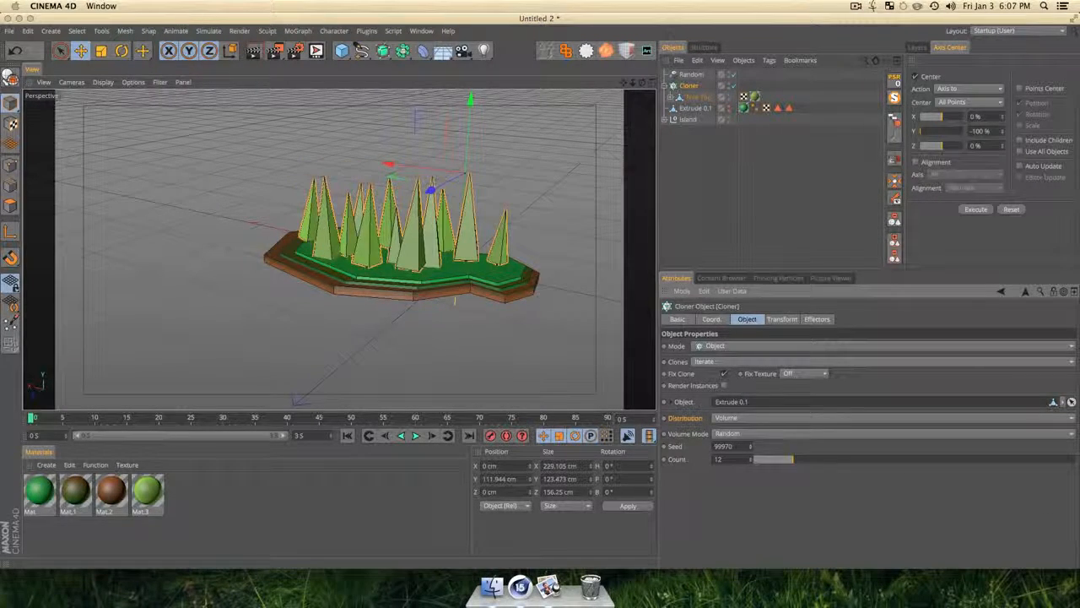
pyautogui.press('3')
pyautogui.moveTo(339, 247); pyautogui.dragTo(341, 245)
pyautogui.moveTo(803, 460)
pyautogui.mouseDown()
pyautogui.moveTo(756, 460)
pyautogui.moveTo(793, 463)
pyautogui.mouseUp()
pyautogui.press('3')
pyautogui.moveTo(491, 281); pyautogui.dragTo(462, 301)
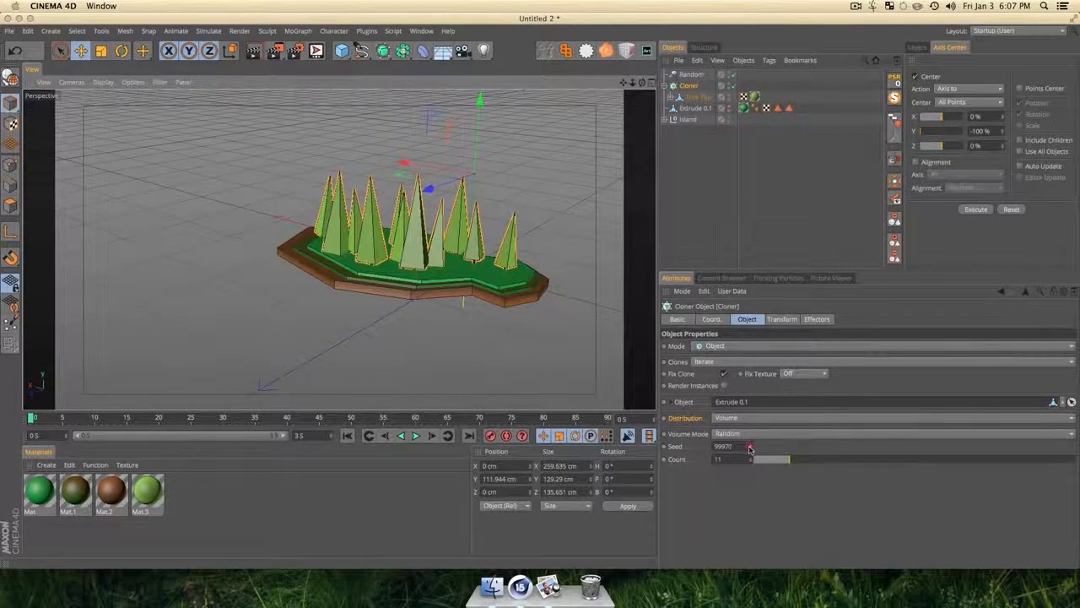
# Try several Cloner seeds for the tree layout, settling on seed 99893 with a count of 13.
pyautogui.moveTo(749, 447); pyautogui.dragTo(749, 443)
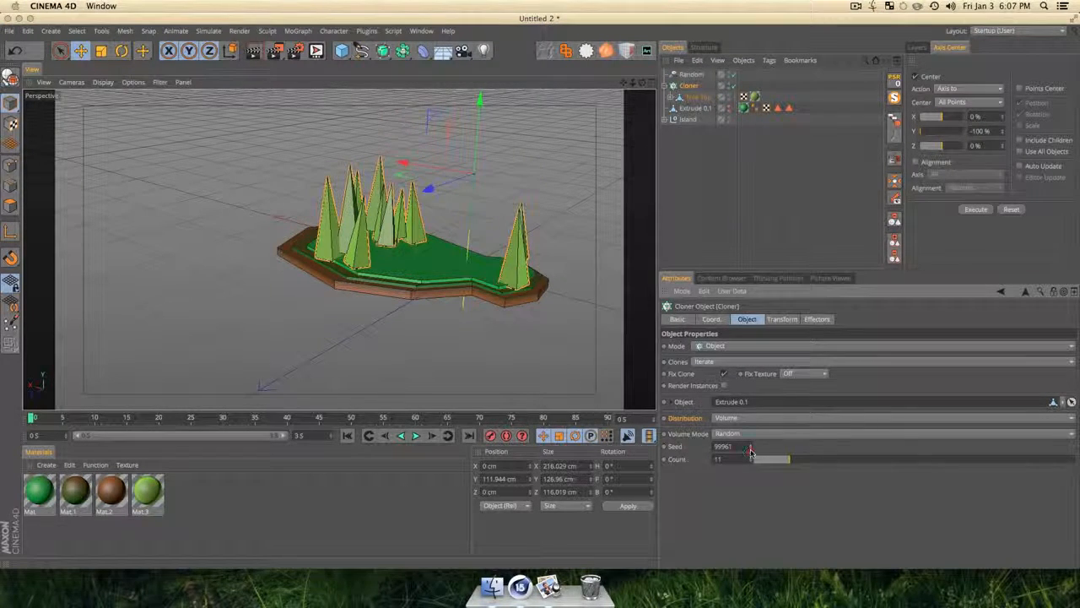
pyautogui.click(750, 449)
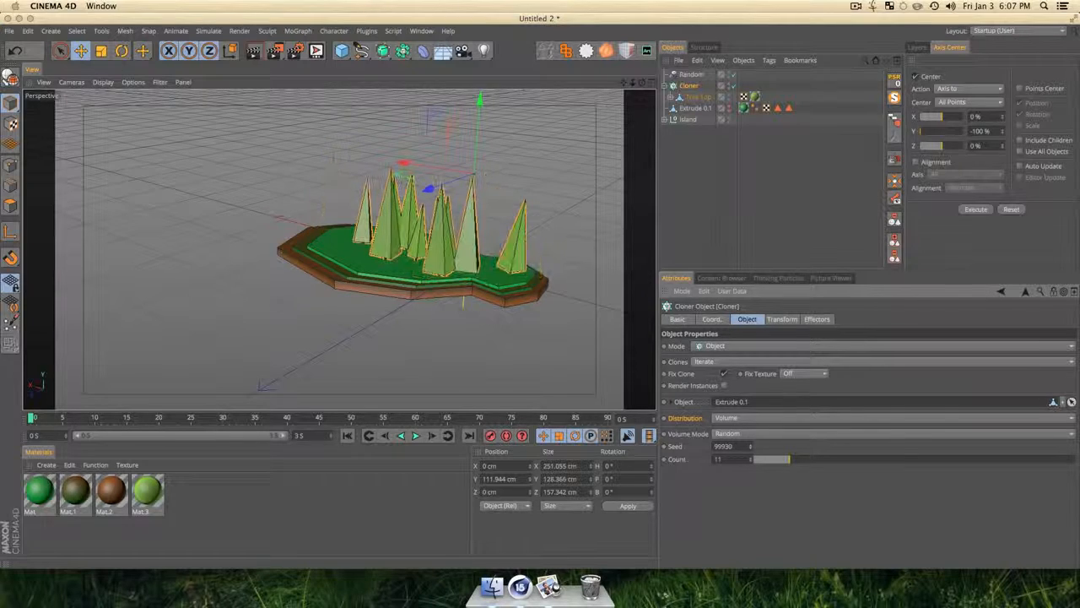
pyautogui.click(750, 448)
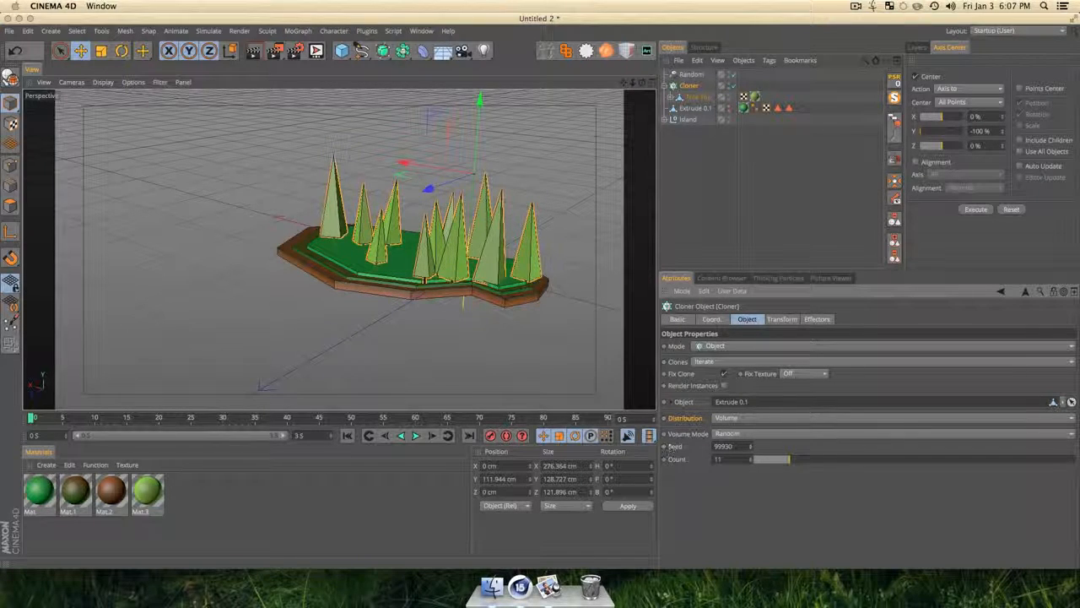
pyautogui.moveTo(750, 449); pyautogui.dragTo(750, 508)
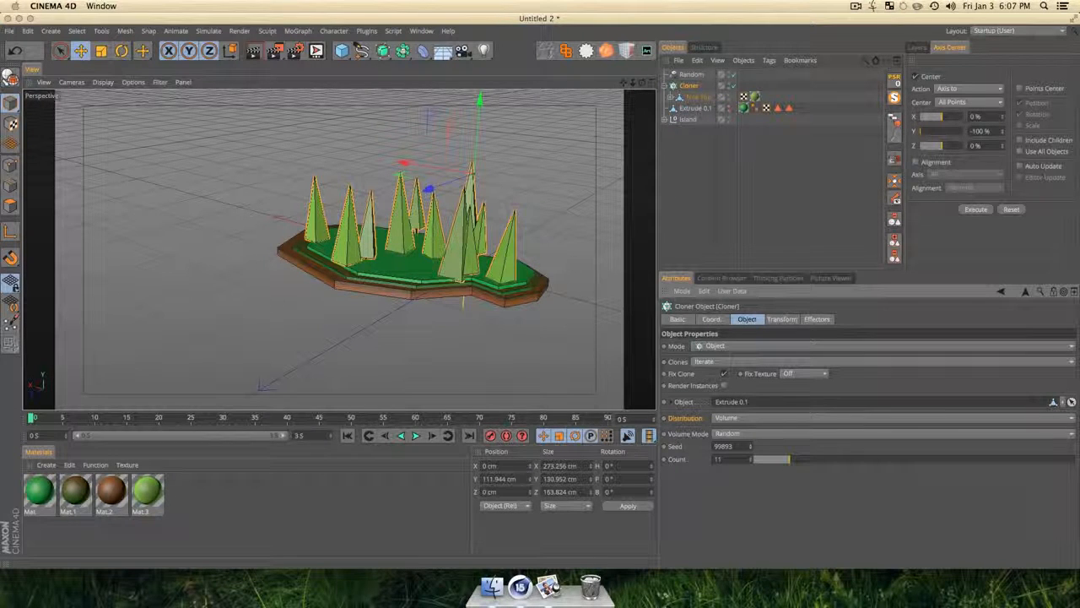
pyautogui.click(750, 461)
pyautogui.click(751, 461)
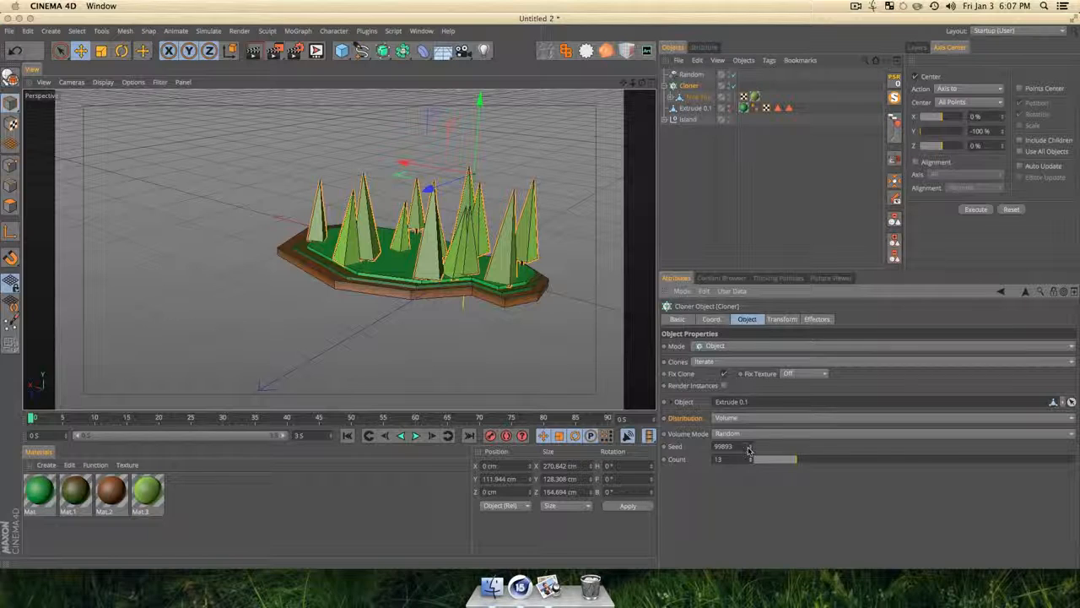
# Make the Cloner editable and expand it to list the individual Tree Top objects.
pyautogui.click(700, 87)
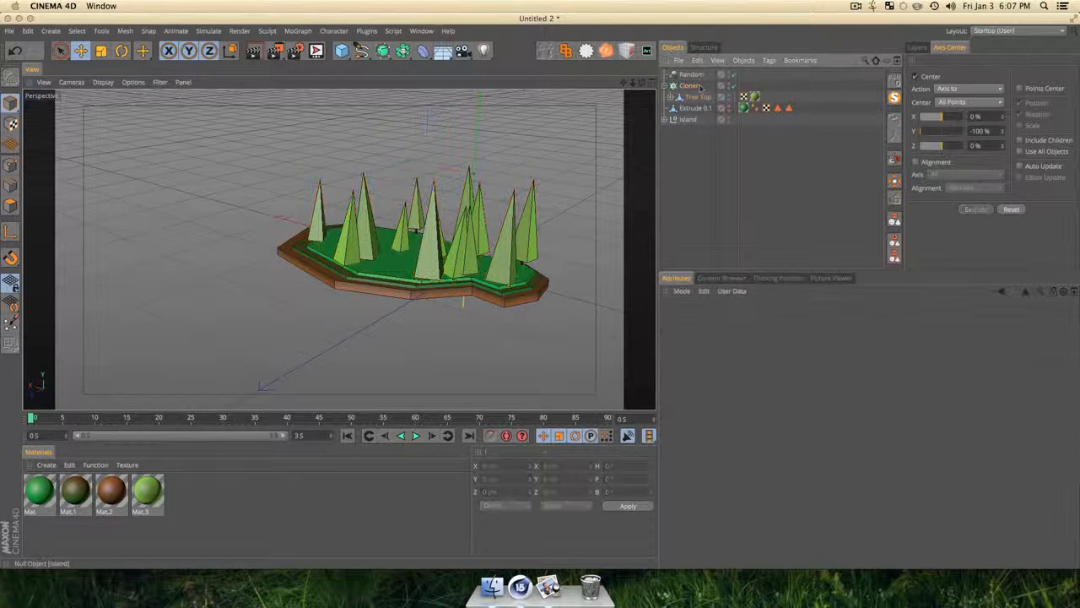
pyautogui.click(689, 87)
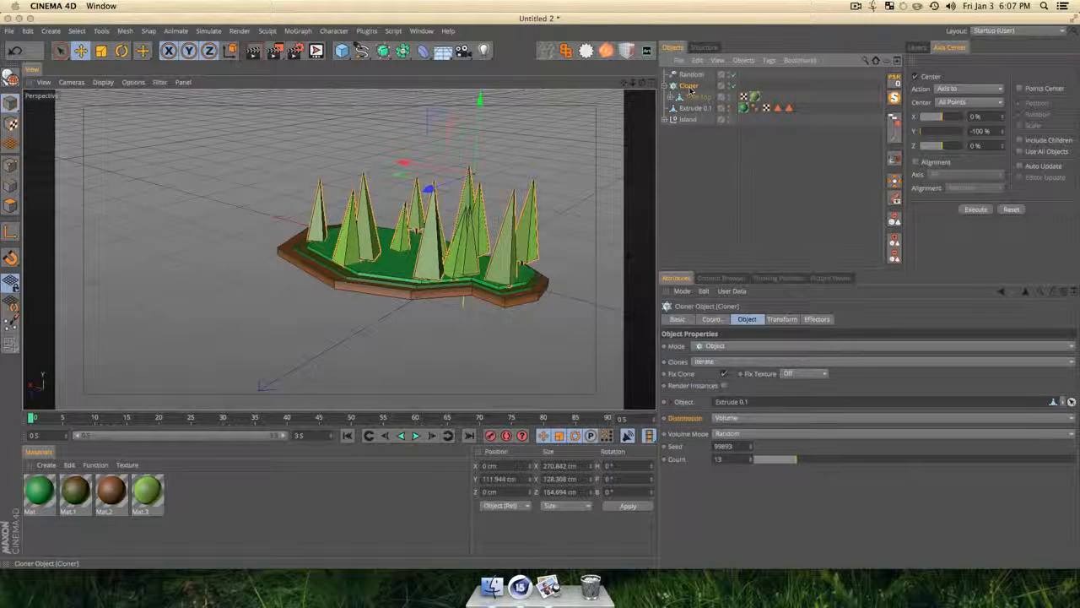
pyautogui.press('c')
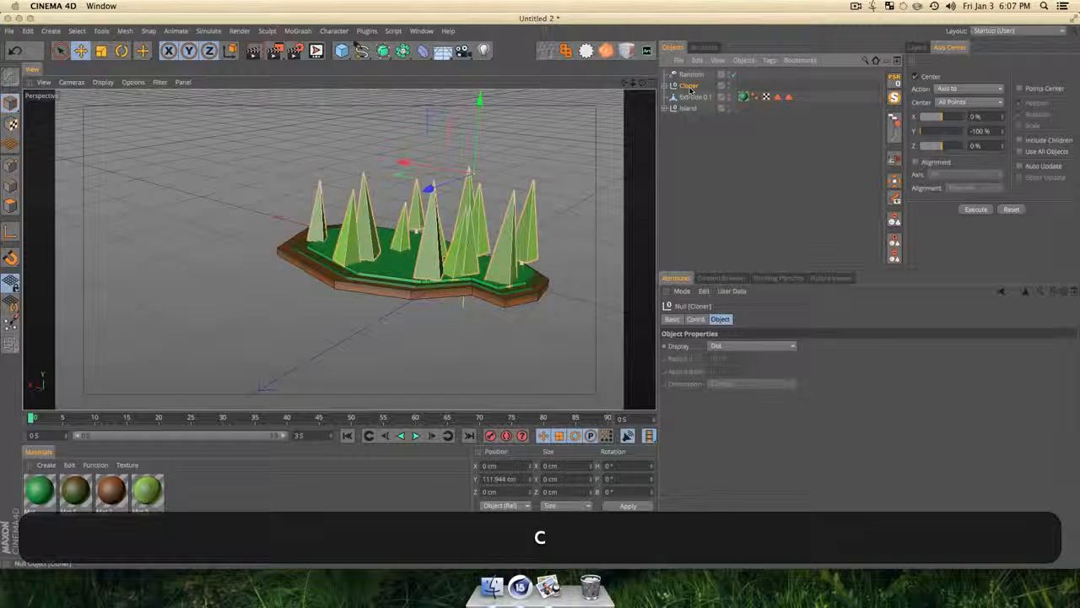
pyautogui.click(702, 177)
pyautogui.click(667, 87)
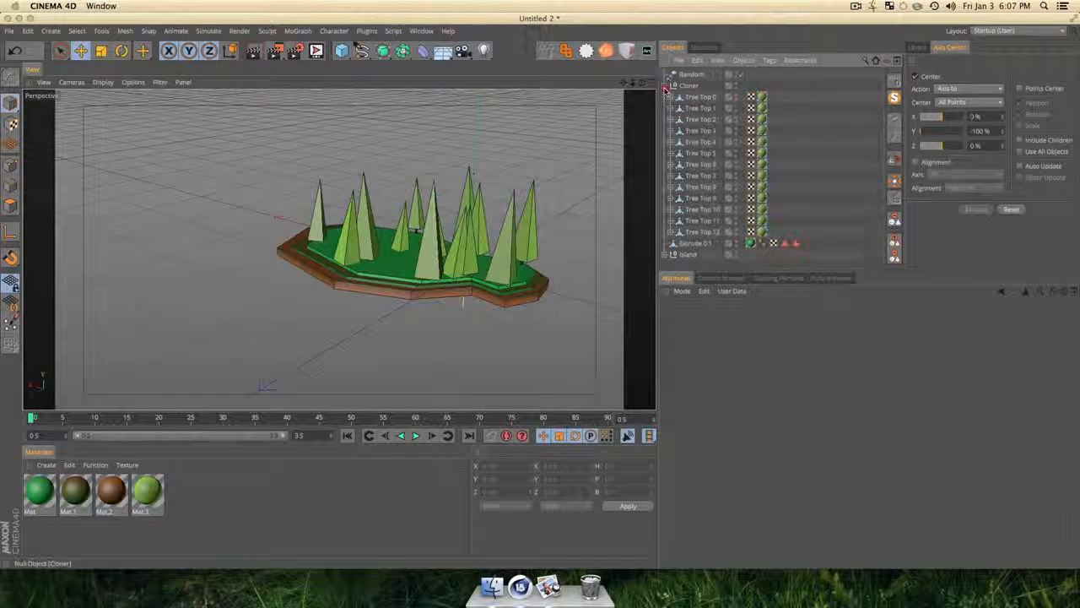
# Move Tree Top 0 inward from the island's edge and raise it so its trunk stands on the grass.
pyautogui.click(708, 232)
pyautogui.click(701, 97)
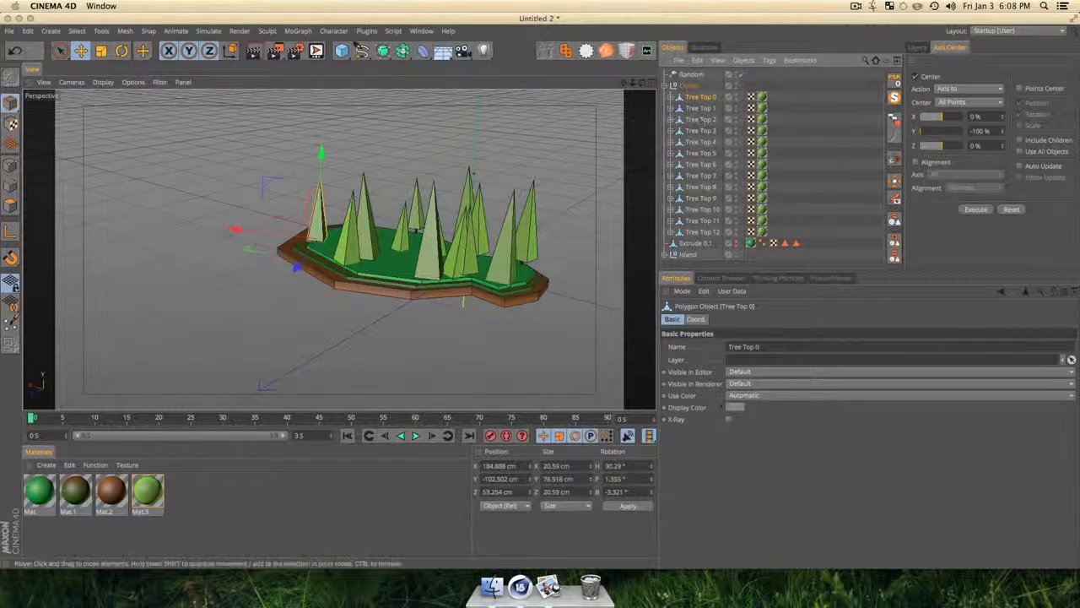
pyautogui.press('3')
pyautogui.moveTo(380, 236); pyautogui.dragTo(250, 194)
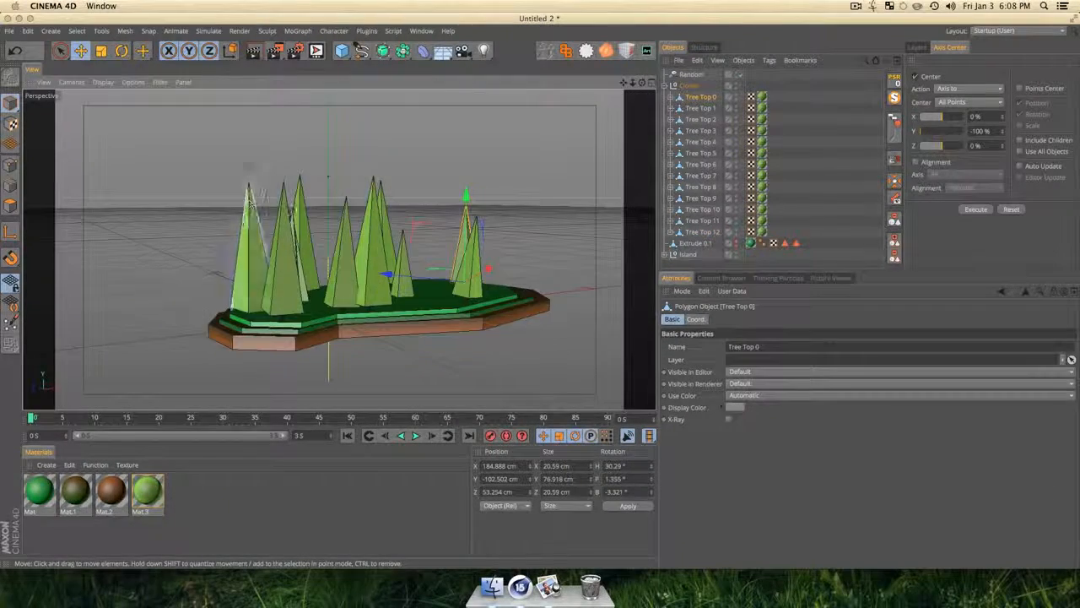
pyautogui.press('3')
pyautogui.moveTo(371, 287); pyautogui.dragTo(444, 269)
pyautogui.press('1')
pyautogui.moveTo(332, 253)
pyautogui.mouseDown()
pyautogui.moveTo(429, 236)
pyautogui.moveTo(340, 261)
pyautogui.mouseUp()
pyautogui.press('3')
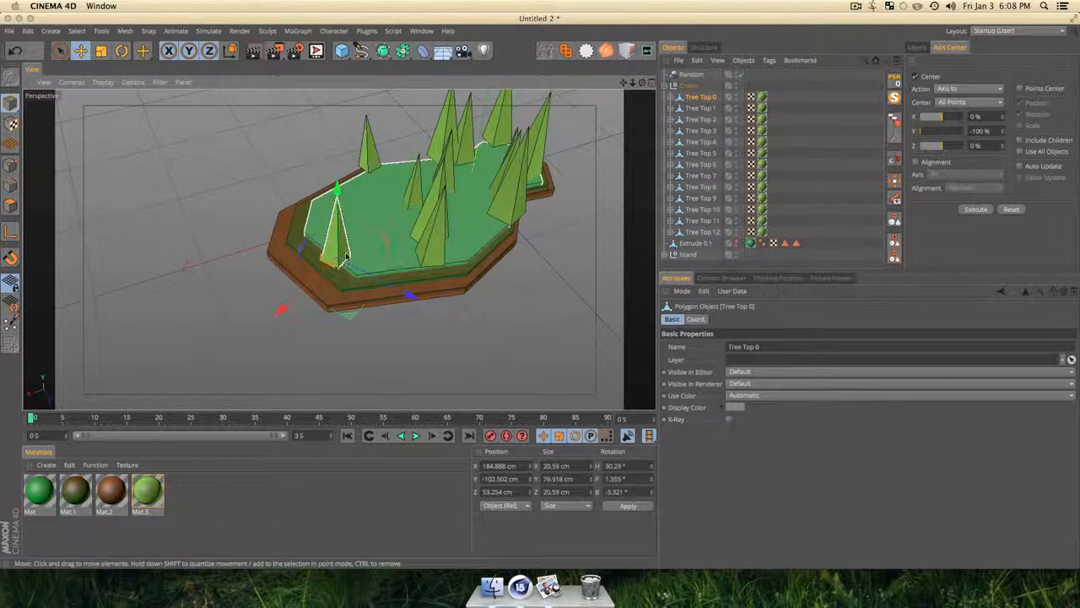
pyautogui.moveTo(405, 294); pyautogui.dragTo(545, 263)
pyautogui.press('3')
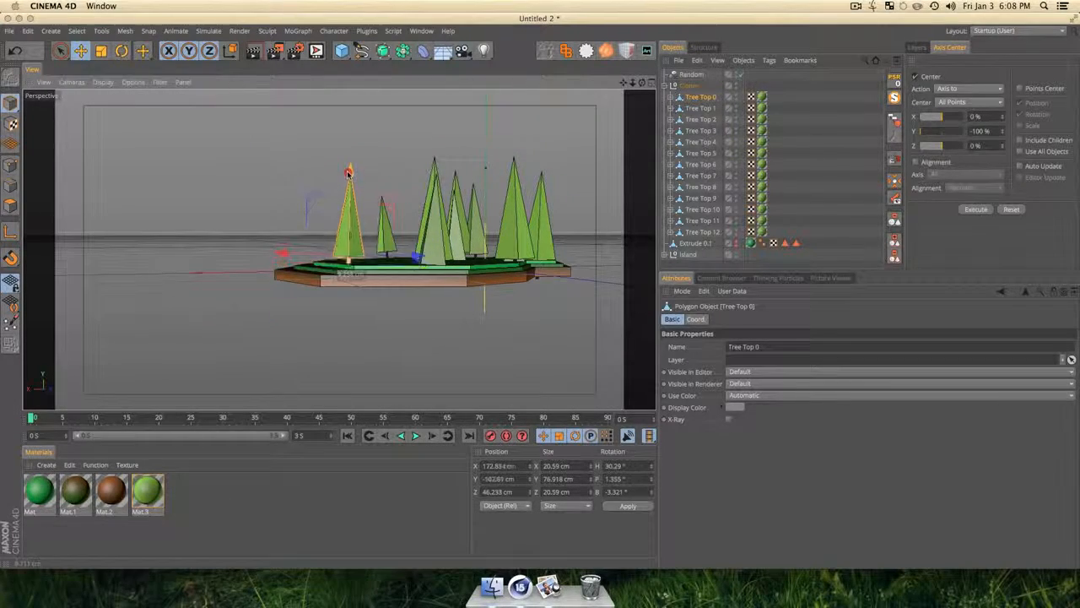
# Move Tree Top 3 away from its overlapping neighbour toward the island's wide end, keeping its trunk above the grass.
pyautogui.press('3')
pyautogui.moveTo(347, 173); pyautogui.dragTo(440, 234)
pyautogui.click(384, 236)
pyautogui.press('3')
pyautogui.click(421, 291)
pyautogui.click(433, 283)
pyautogui.press('3')
pyautogui.click(444, 261)
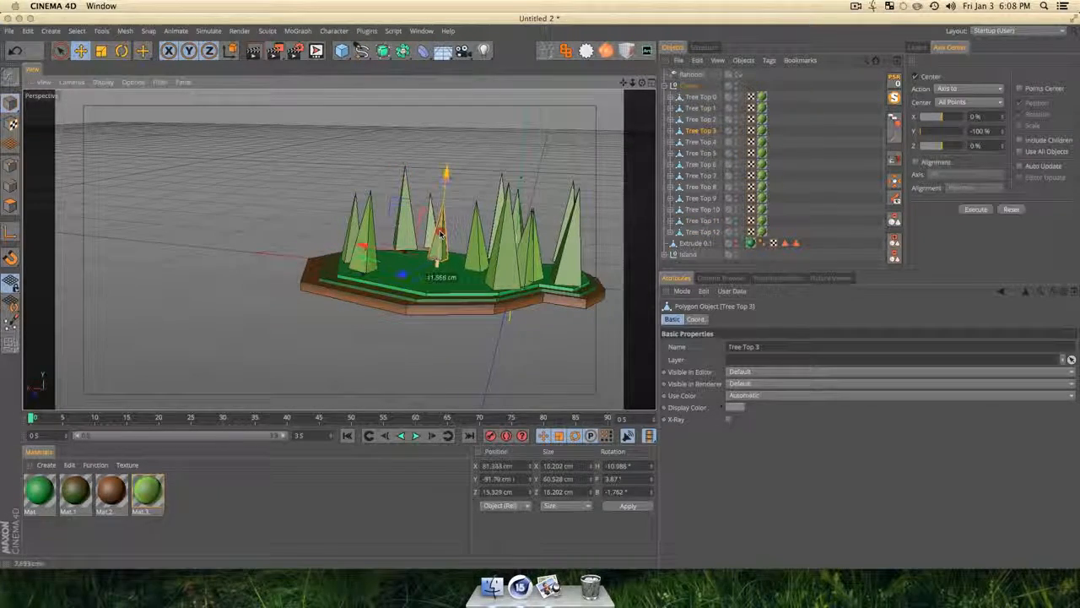
pyautogui.moveTo(330, 240); pyautogui.dragTo(317, 237)
# Raise Tree Top 10 out of the ground and shift it toward the trees at the island's wide end.
pyautogui.click(477, 266)
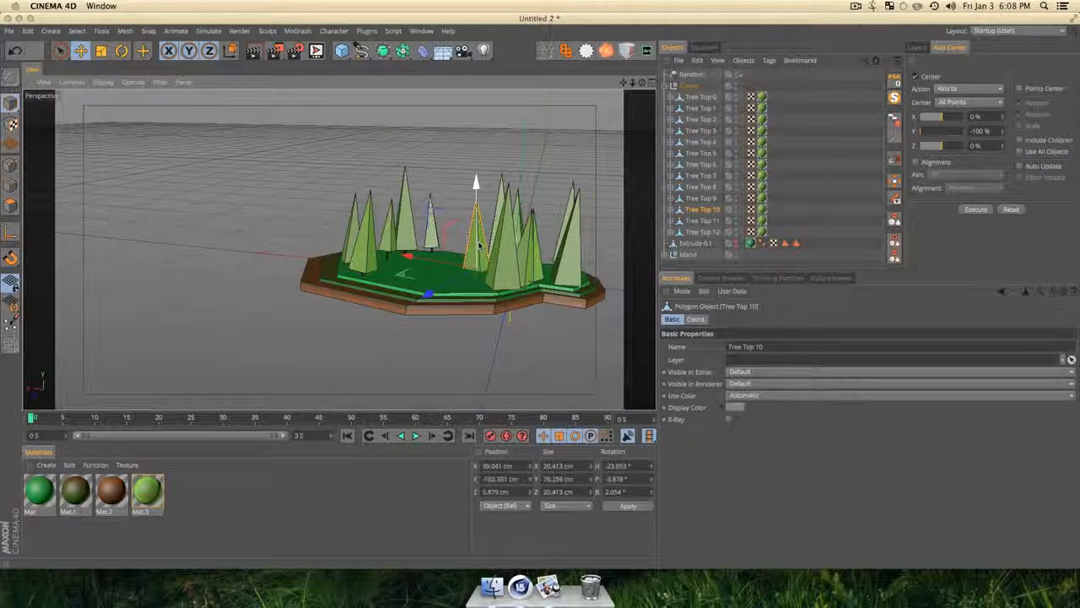
pyautogui.moveTo(476, 243); pyautogui.dragTo(476, 239)
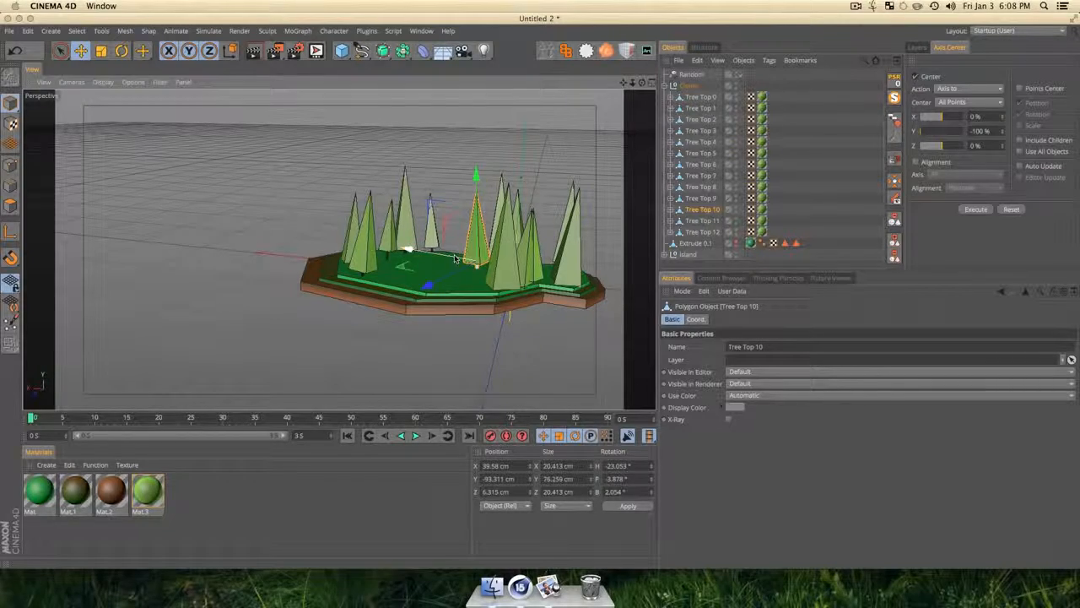
pyautogui.moveTo(413, 251); pyautogui.dragTo(409, 269)
# Move Tree Top 8 out of the crowded cluster toward the middle of the island.
pyautogui.click(512, 279)
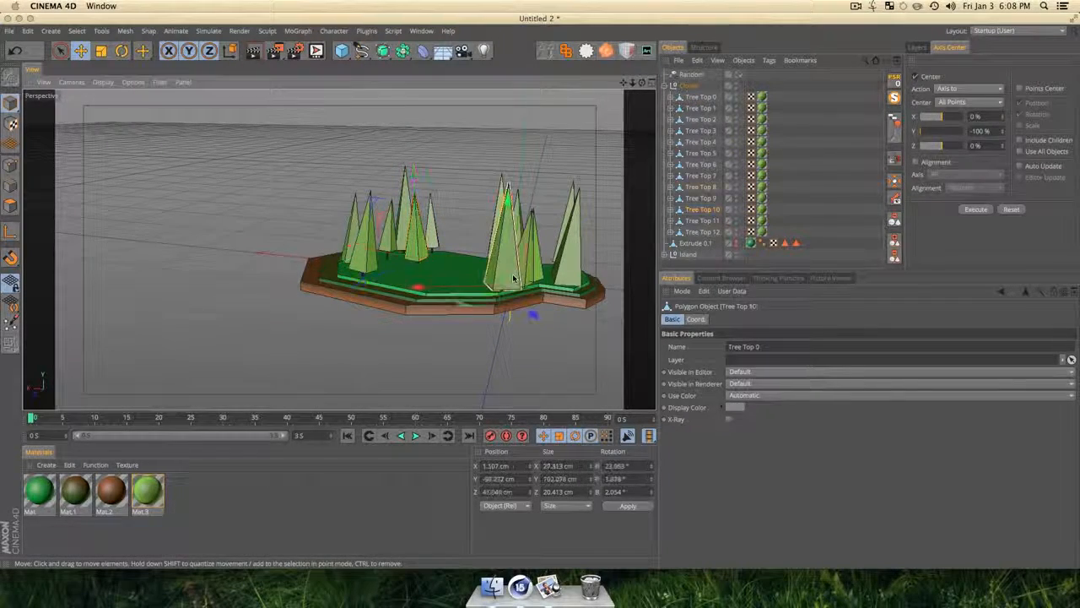
pyautogui.press('3')
pyautogui.moveTo(510, 315); pyautogui.dragTo(444, 338)
pyautogui.moveTo(487, 281); pyautogui.dragTo(460, 216)
pyautogui.press('3')
pyautogui.moveTo(490, 249); pyautogui.dragTo(524, 287)
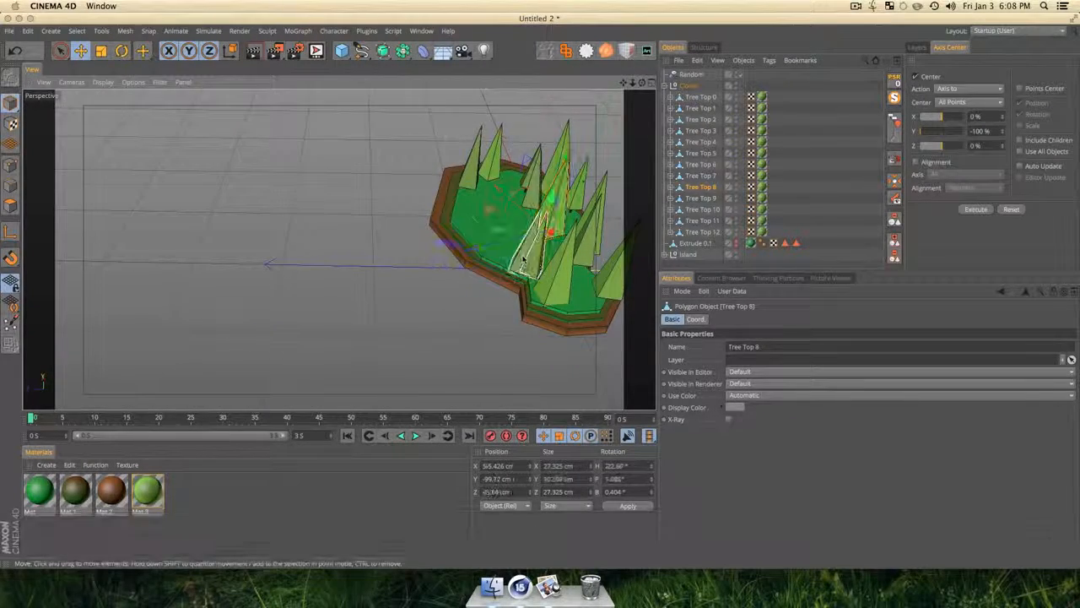
# Reposition Tree Top 4 within the cluster and rotate its heading to about -70°.
pyautogui.click(542, 258)
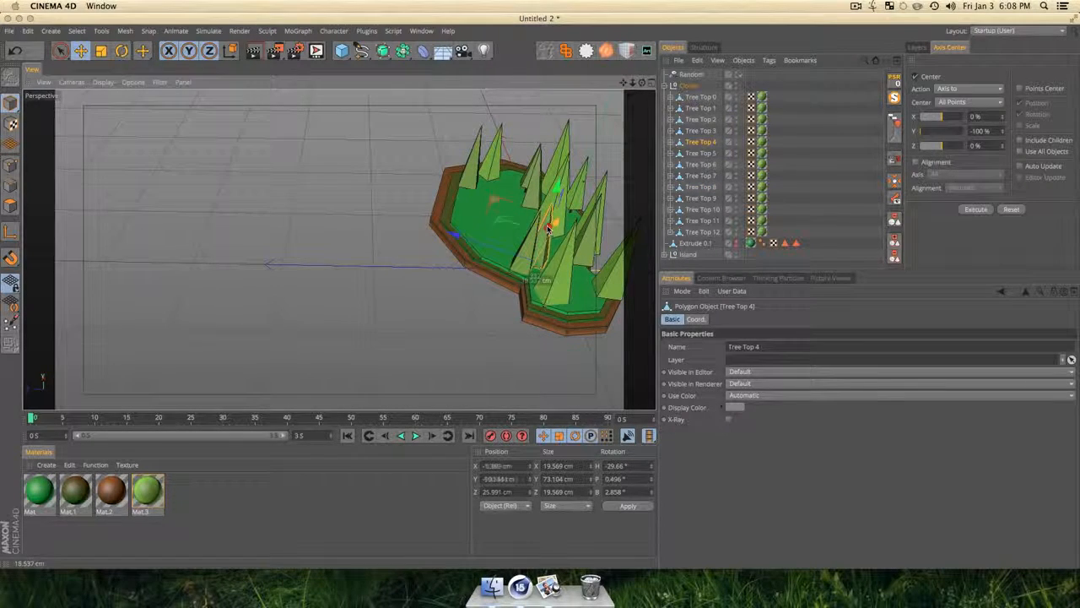
pyautogui.press('r')
pyautogui.moveTo(542, 253); pyautogui.dragTo(506, 249)
pyautogui.click(698, 266)
# Raise Tree Top 8 until its trunk shows above the island's surface.
pyautogui.press('3')
pyautogui.press('1')
pyautogui.moveTo(506, 243); pyautogui.dragTo(496, 221)
pyautogui.press('3')
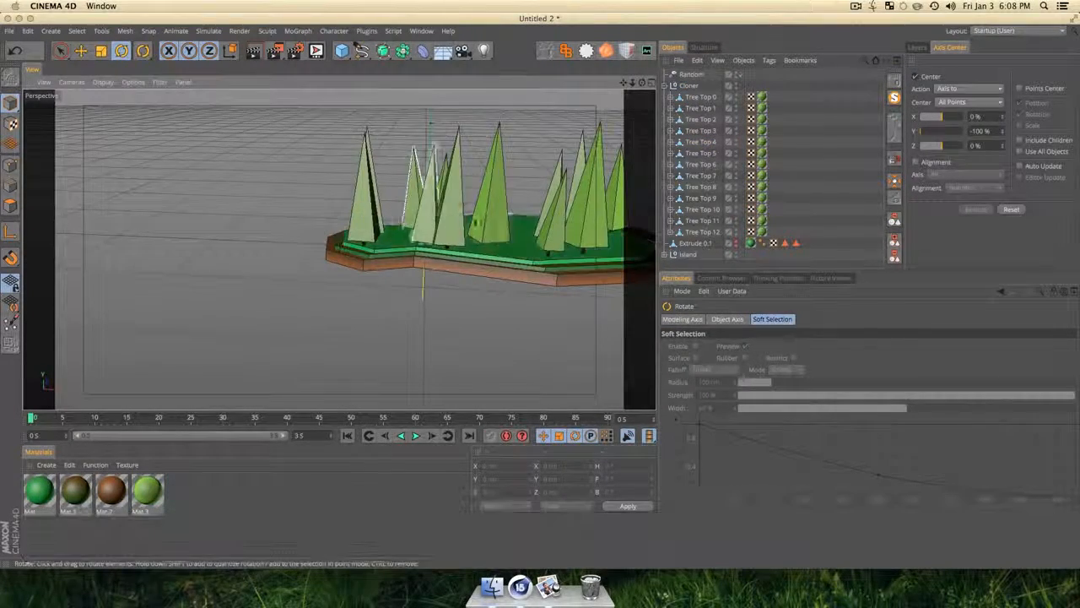
pyautogui.click(494, 218)
pyautogui.press('e')
pyautogui.moveTo(496, 153); pyautogui.dragTo(496, 149)
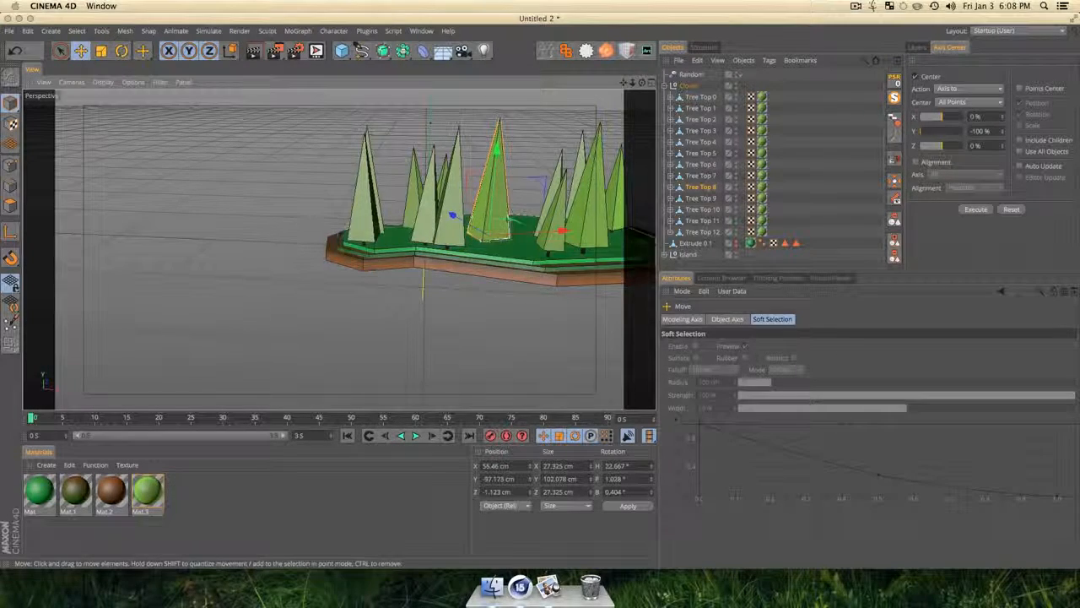
pyautogui.moveTo(490, 221); pyautogui.dragTo(490, 212)
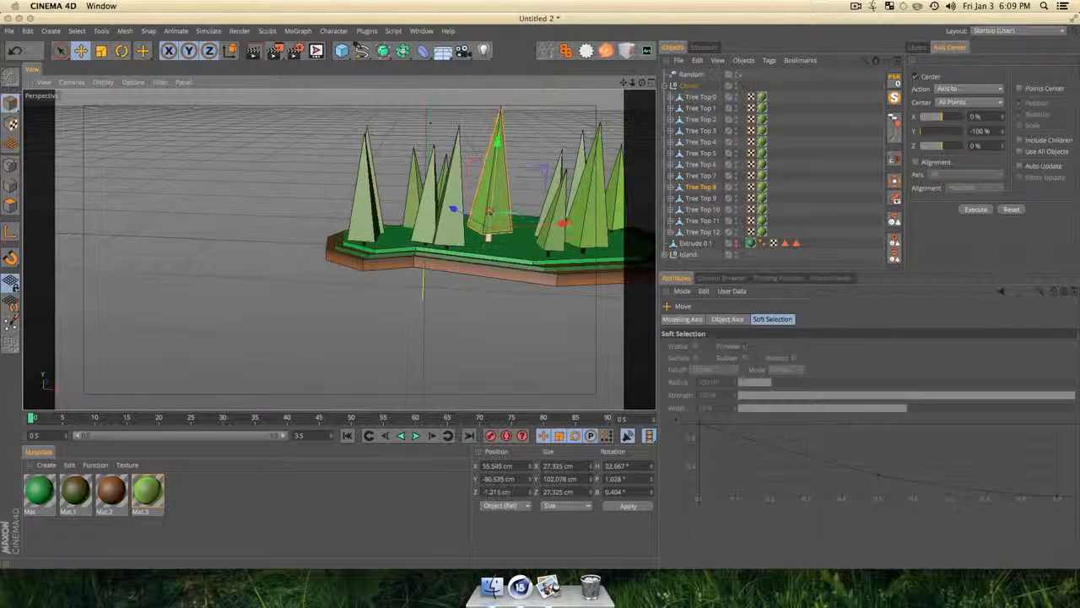
# Move Tree Top 5 inward at the island's narrow end and raise Tree Top 7 out of the ground.
pyautogui.click(367, 230)
pyautogui.moveTo(393, 243); pyautogui.dragTo(381, 217)
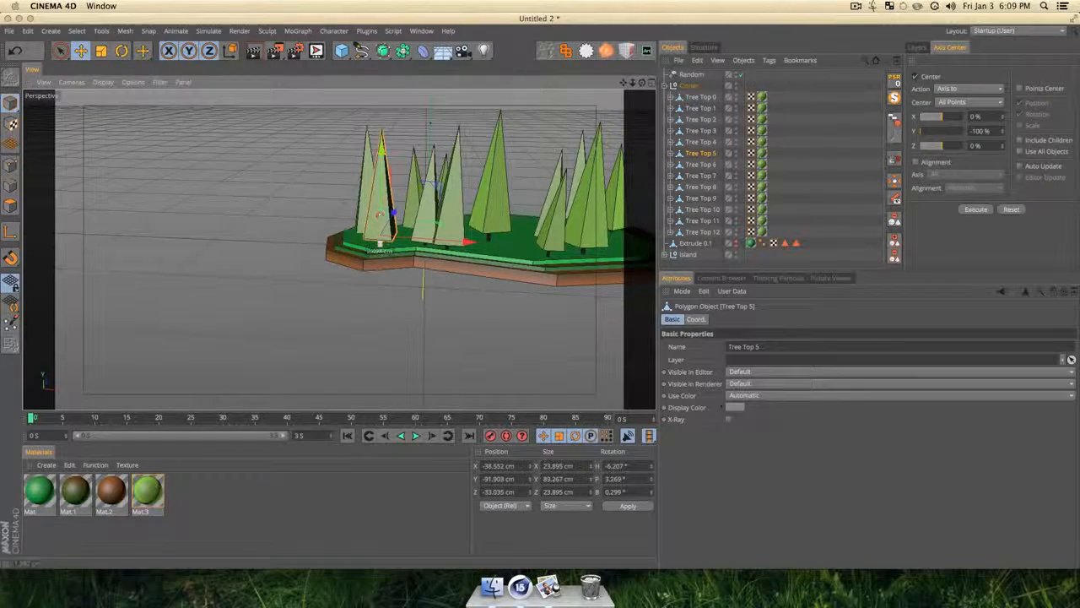
pyautogui.press('3')
pyautogui.moveTo(316, 271); pyautogui.dragTo(490, 269)
pyautogui.press('1')
pyautogui.moveTo(267, 227); pyautogui.dragTo(380, 253)
pyautogui.press('3')
pyautogui.press('e')
pyautogui.click(400, 242)
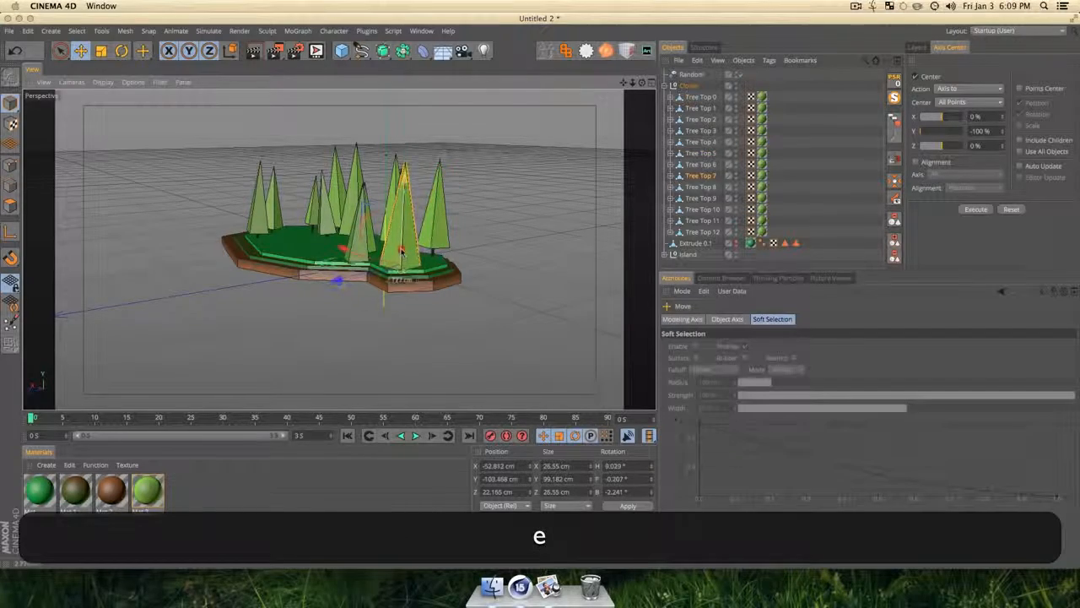
# Raise Tree Top 9 to about Y -92.8 cm so its trunk stands on the island.
pyautogui.press('3')
pyautogui.moveTo(400, 242); pyautogui.dragTo(335, 229)
pyautogui.click(338, 239)
pyautogui.press('e')
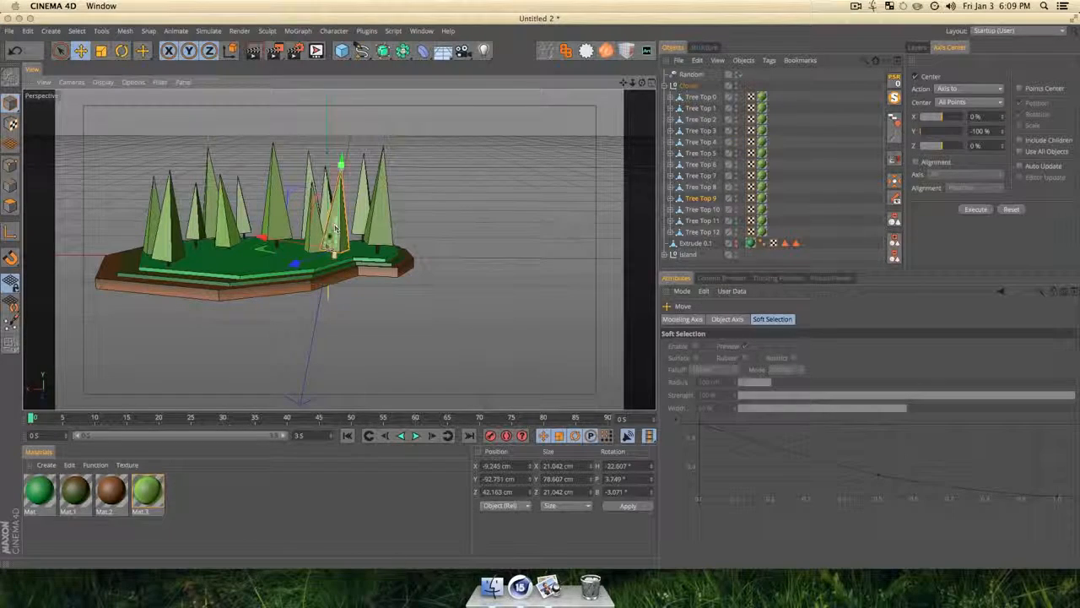
pyautogui.press('3')
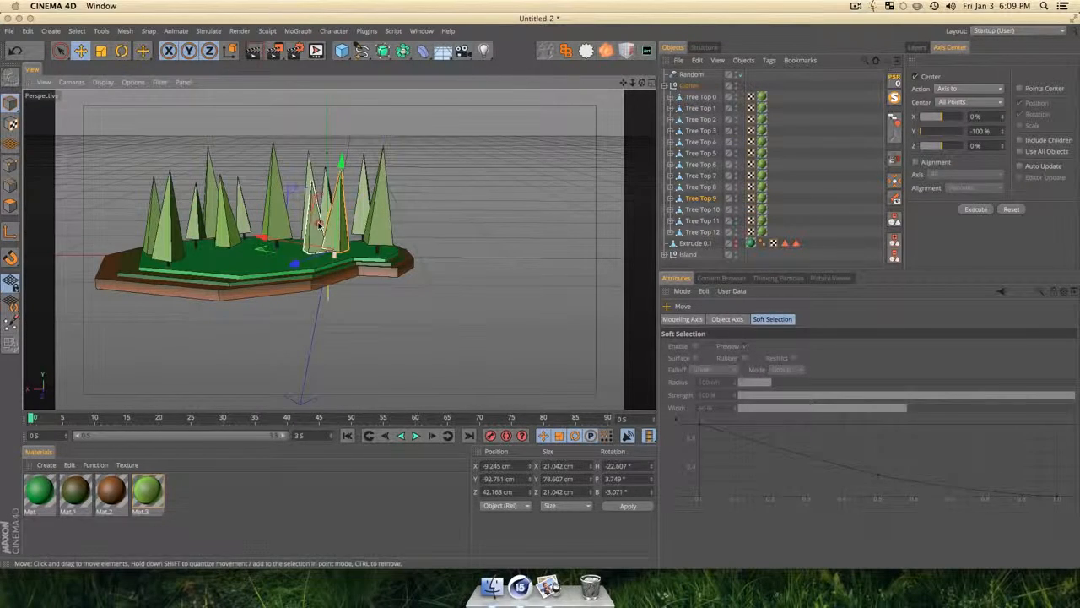
# Move Tree Top 4 to about X 22.9, Y -93.6, Z 2.4 cm on the island.
pyautogui.click(315, 218)
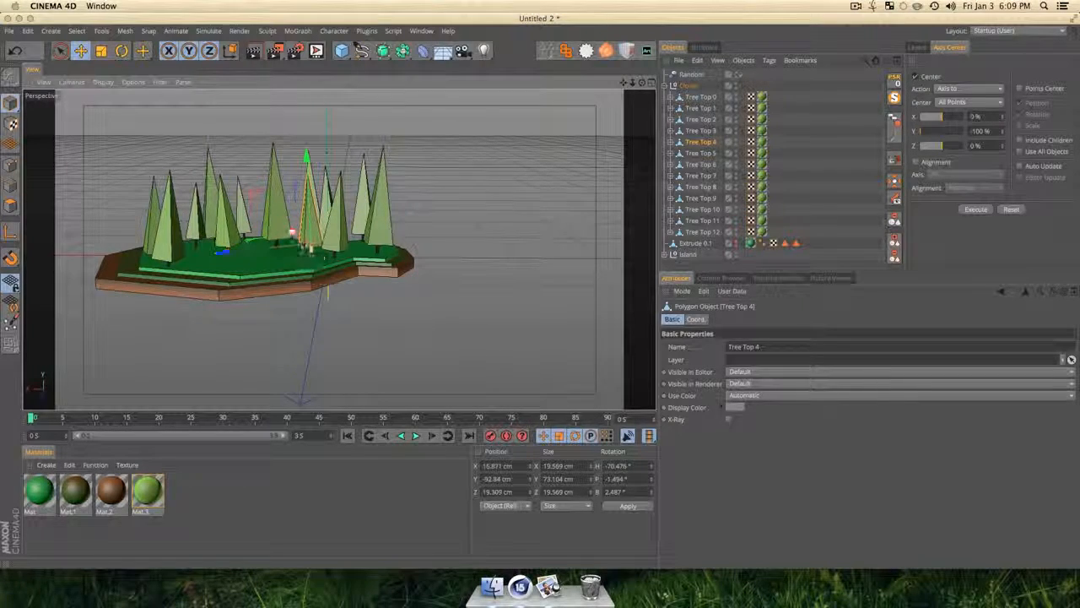
pyautogui.press('3')
pyautogui.moveTo(297, 241); pyautogui.dragTo(94, 227)
pyautogui.press('3')
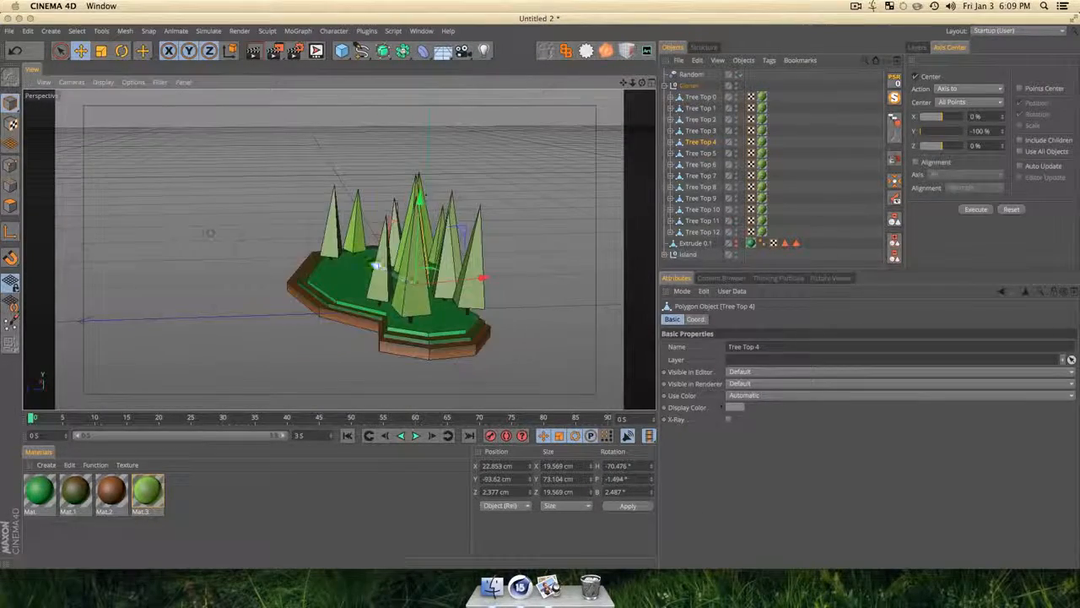
# Move Tree Top 5 to about X -37.2, Y -91.2, Z -20.6 cm at the island's narrow end.
pyautogui.click(466, 298)
pyautogui.press('e')
pyautogui.moveTo(445, 307); pyautogui.dragTo(572, 331)
pyautogui.press('3')
pyautogui.press('1')
pyautogui.moveTo(335, 305); pyautogui.dragTo(440, 257)
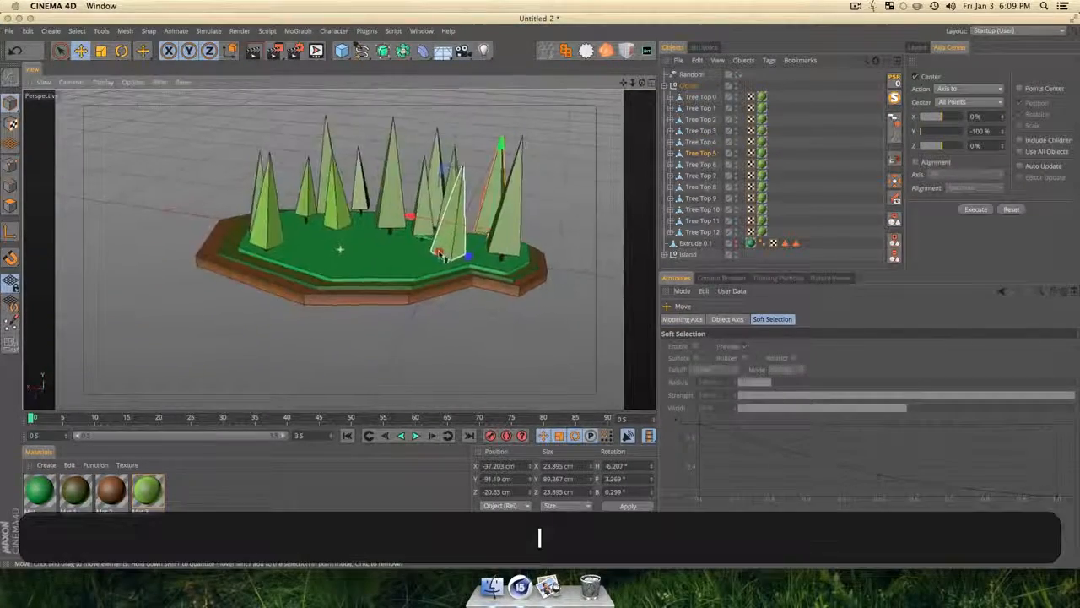
pyautogui.press('3')
pyautogui.moveTo(337, 263); pyautogui.dragTo(341, 293)
pyautogui.press('1')
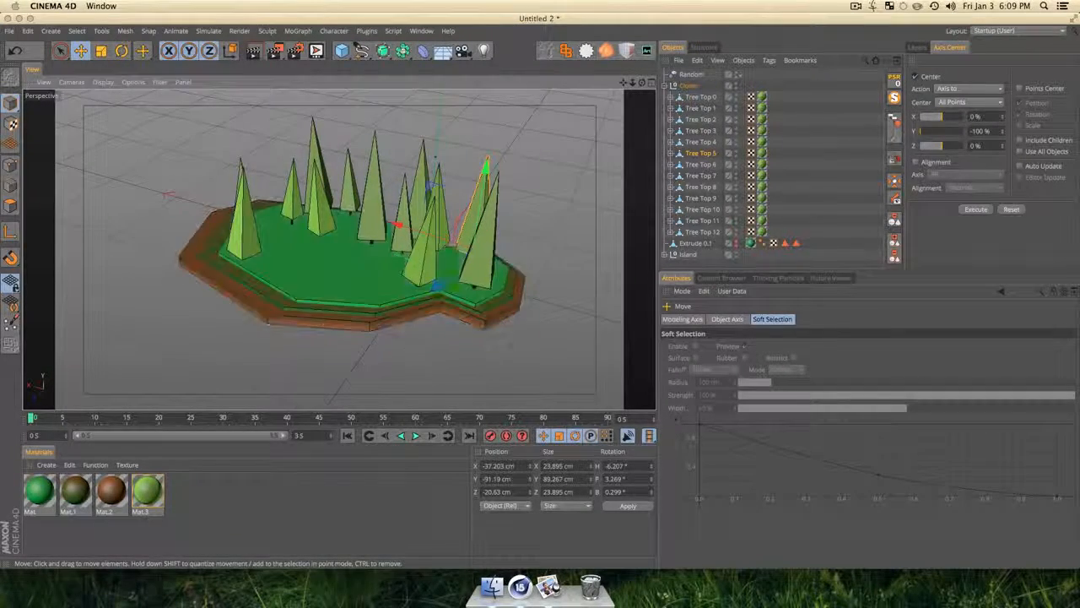
# Deselect the trees and render a preview of the island in the viewport.
pyautogui.click(316, 237)
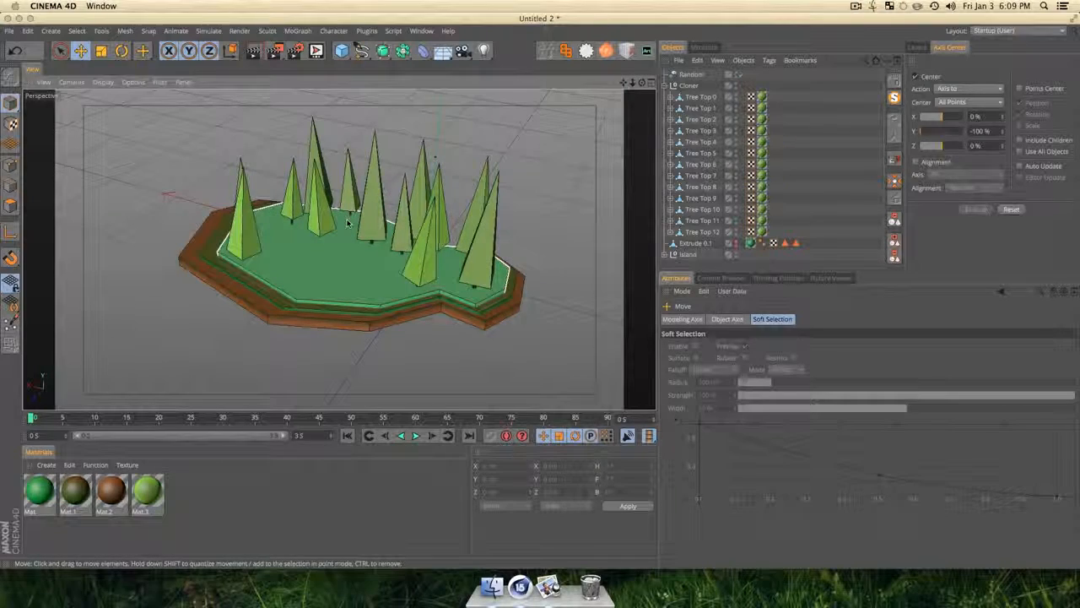
pyautogui.press('super+r')
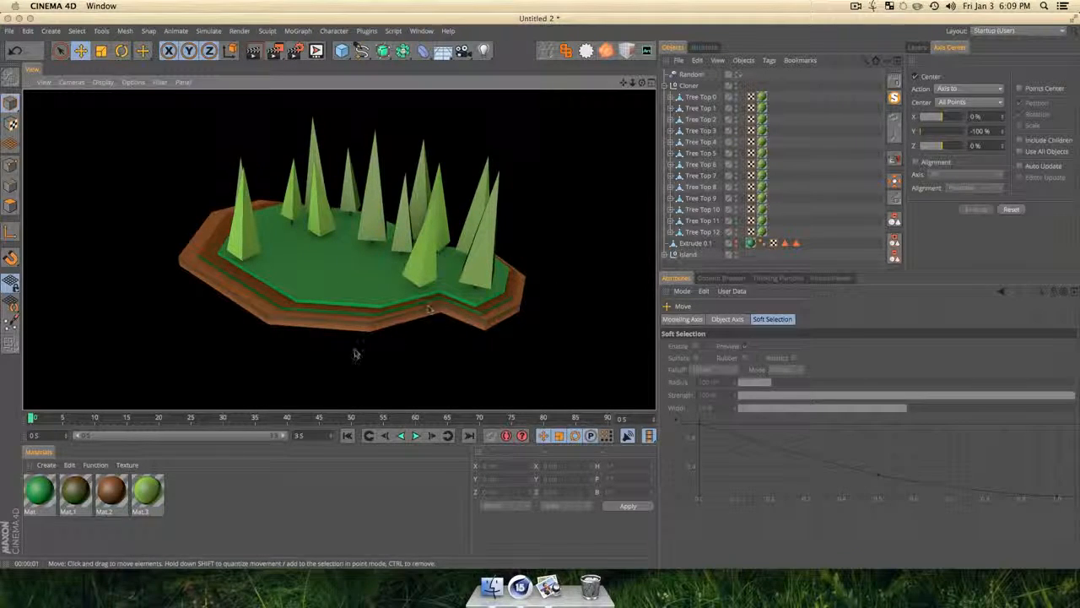
pyautogui.press('3')
pyautogui.moveTo(325, 347)
pyautogui.mouseDown()
pyautogui.moveTo(419, 316)
pyautogui.moveTo(314, 359)
pyautogui.mouseUp()
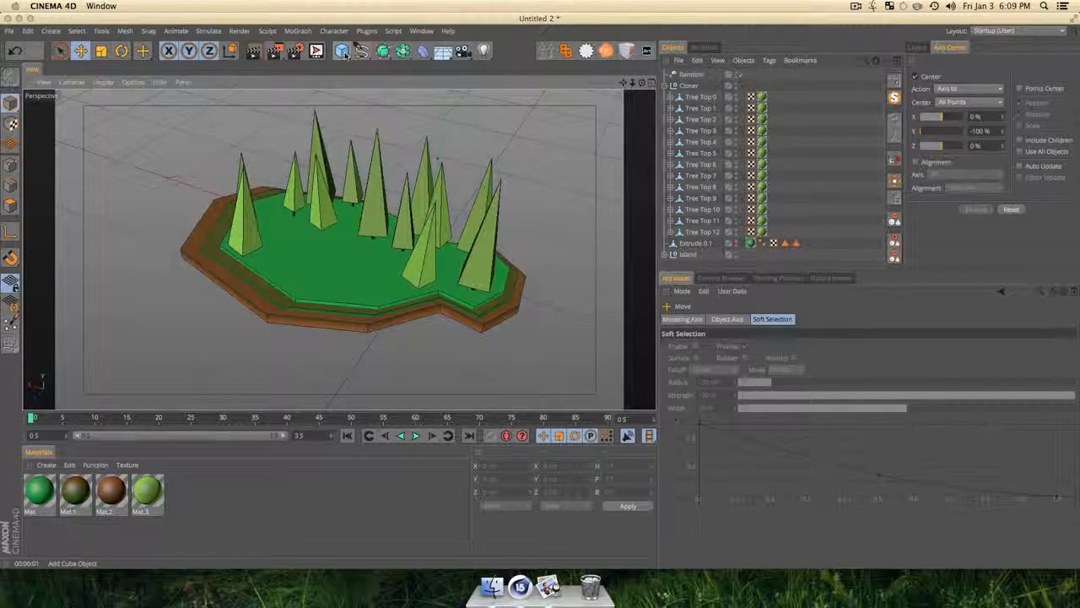
# Add a Platonic primitive, scale it to a radius of about 41.2 cm and place it beside the island.
pyautogui.moveTo(343, 51); pyautogui.dragTo(464, 131)
pyautogui.press('t')
pyautogui.moveTo(513, 255); pyautogui.dragTo(244, 179)
pyautogui.press('e')
pyautogui.press('3')
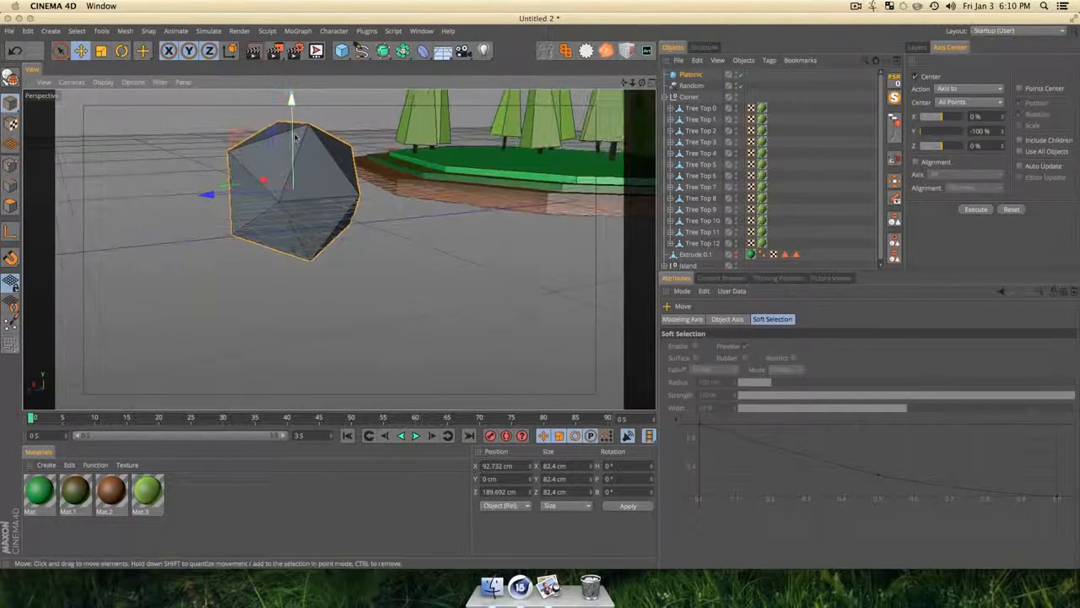
# Set the Platonic object's type to Bucky.
pyautogui.click(691, 75)
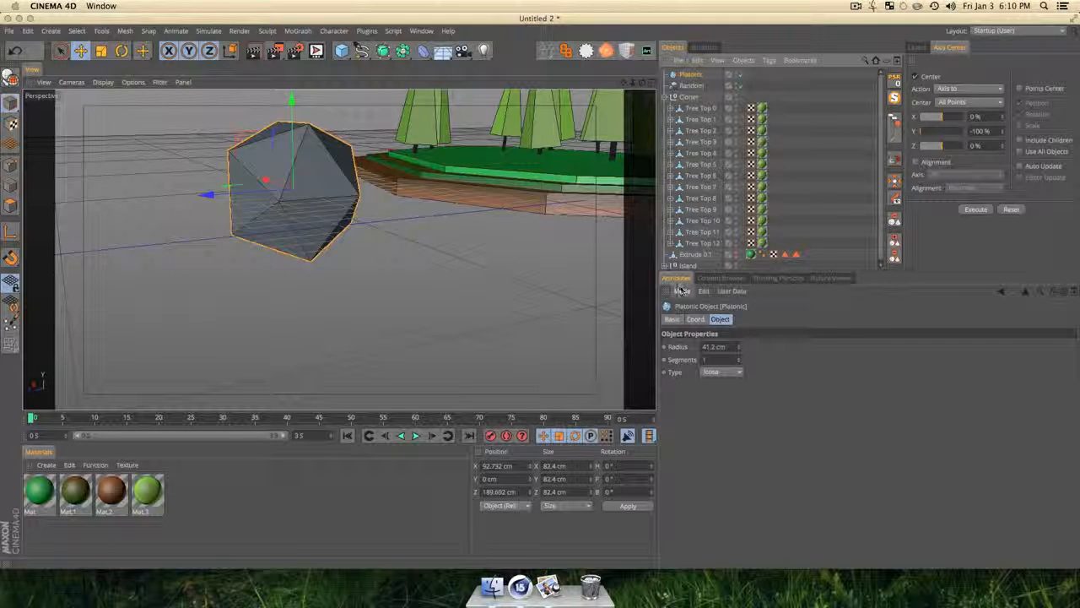
pyautogui.click(722, 371)
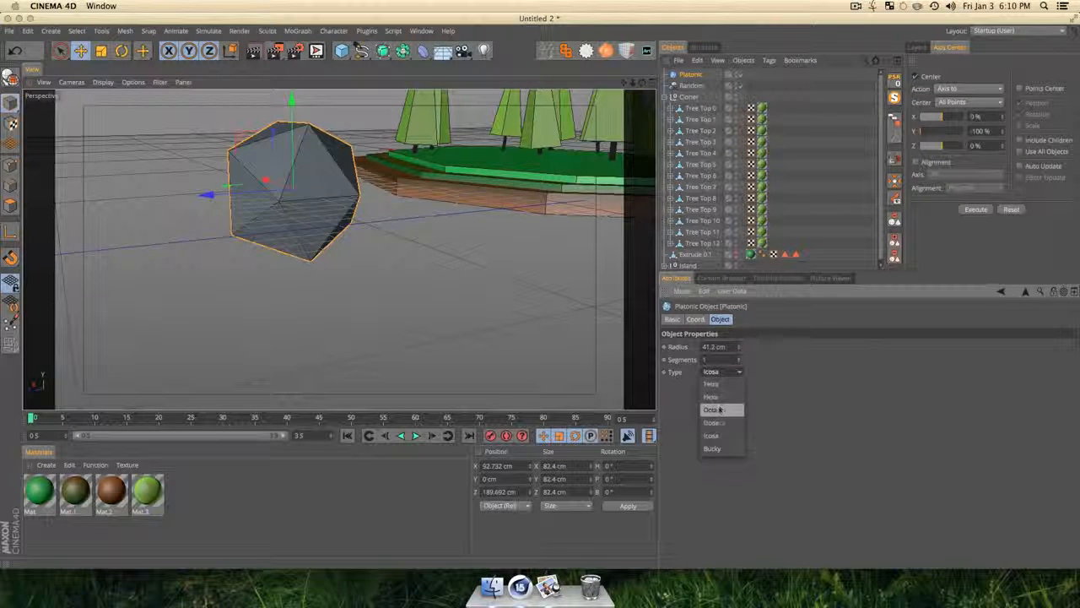
pyautogui.click(719, 440)
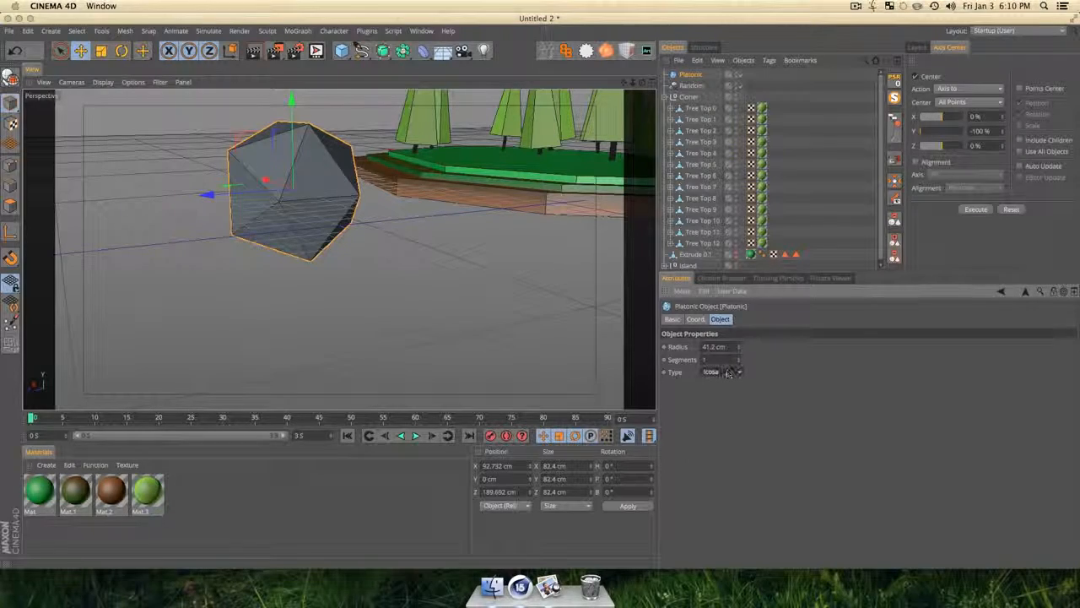
pyautogui.click(729, 448)
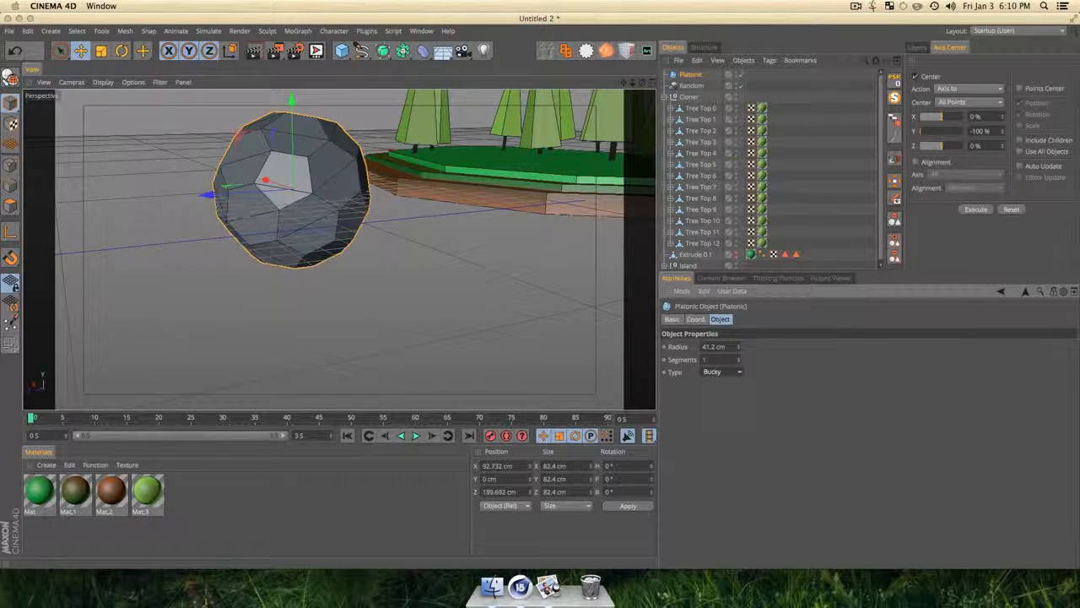
# Scale the Platonic object down to about 45 cm across and make it editable.
pyautogui.press('3')
pyautogui.moveTo(321, 198); pyautogui.dragTo(299, 263)
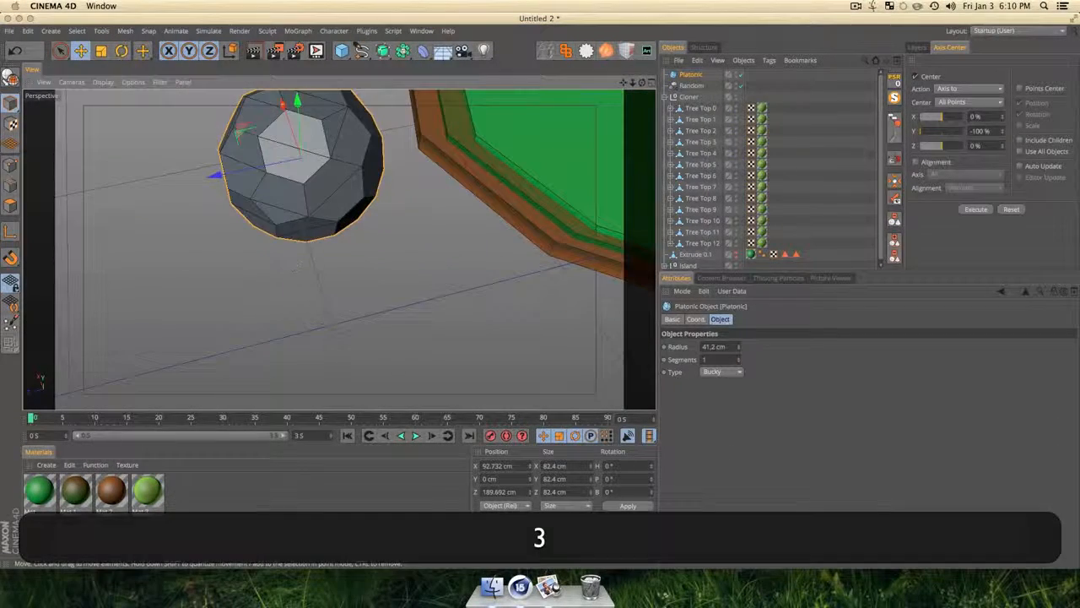
pyautogui.press('1')
pyautogui.moveTo(319, 181); pyautogui.dragTo(328, 207)
pyautogui.press('3')
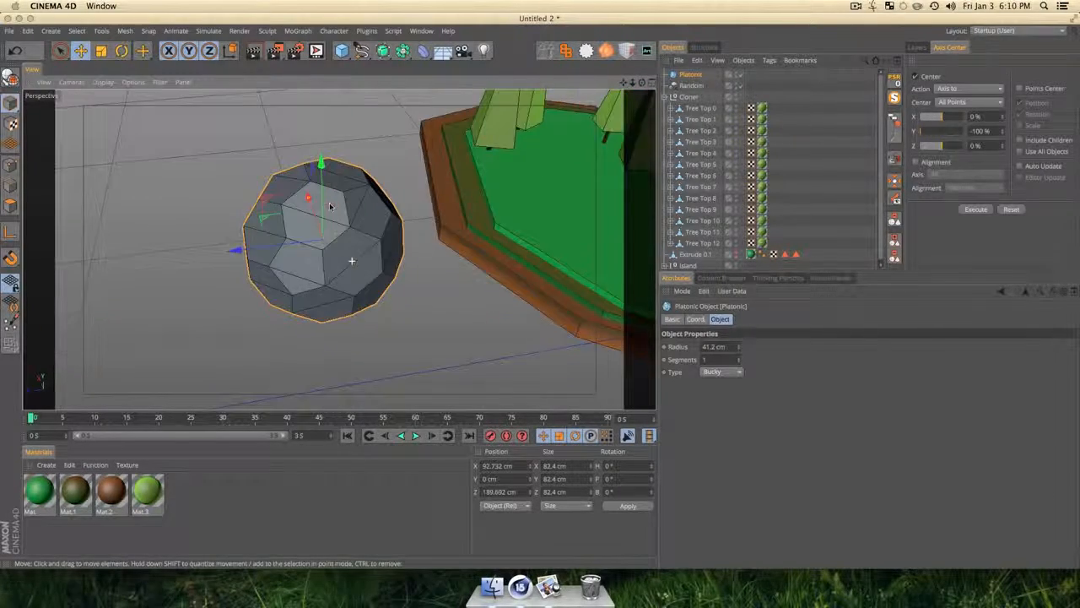
pyautogui.press('t')
pyautogui.moveTo(402, 223); pyautogui.dragTo(303, 261)
pyautogui.click(691, 75)
pyautogui.press('c')
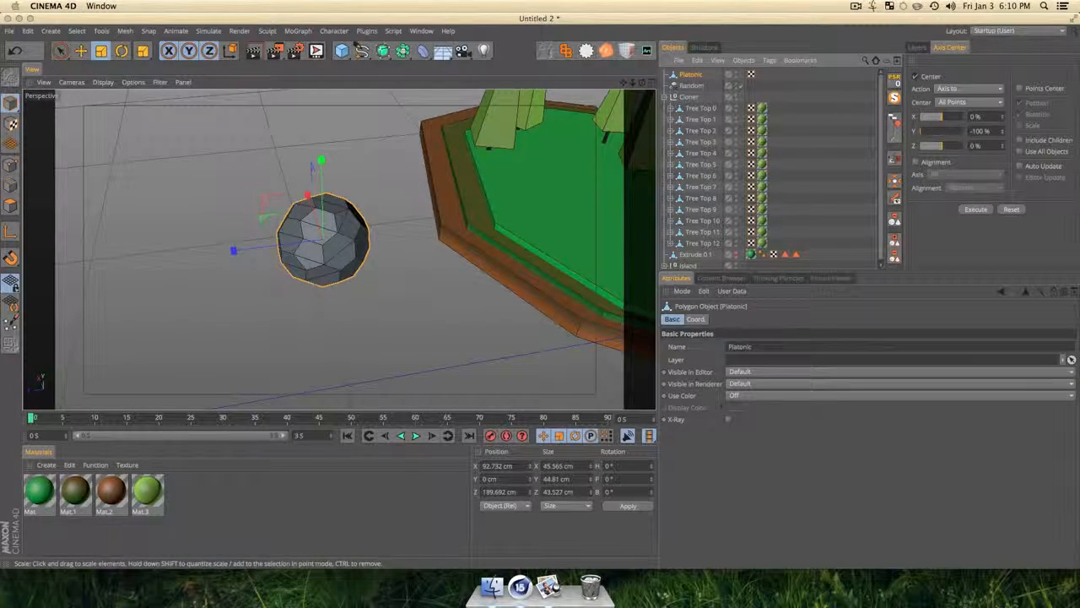
# Flatten the Platonic object into a rock and sink it into the island's grass at about X 92.7, Y 5.4, Z 80.9 cm.
pyautogui.press('e')
pyautogui.moveTo(237, 248); pyautogui.dragTo(407, 308)
pyautogui.press('3')
pyautogui.press('t')
pyautogui.press('e')
pyautogui.press('t')
pyautogui.press('e')
pyautogui.press('3')
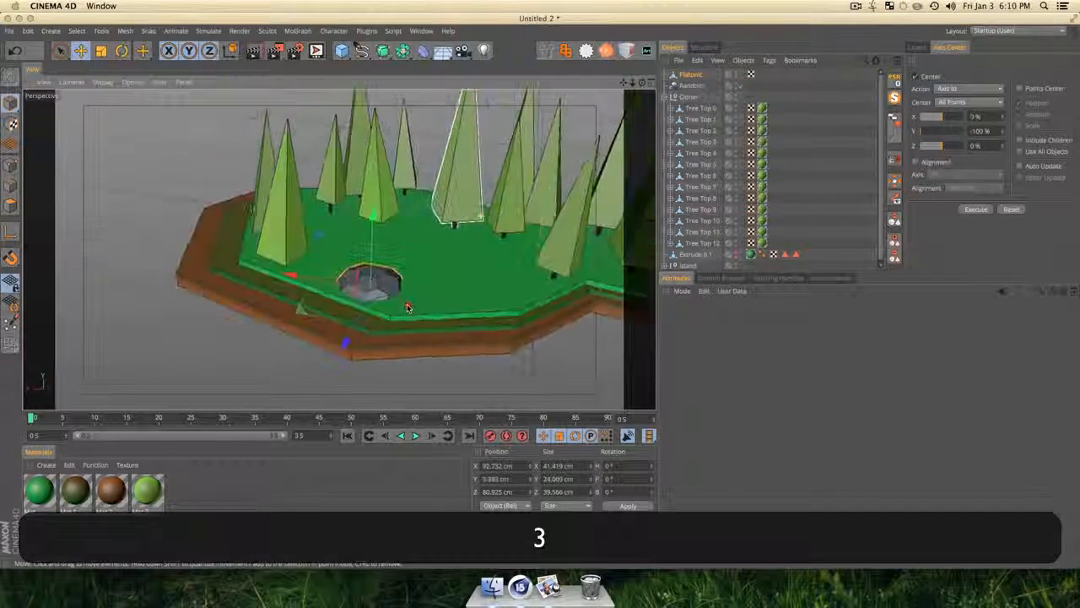
# Create a new material and load a Gradient shader into its color channel, opening the shader's settings.
pyautogui.doubleClick(194, 494)
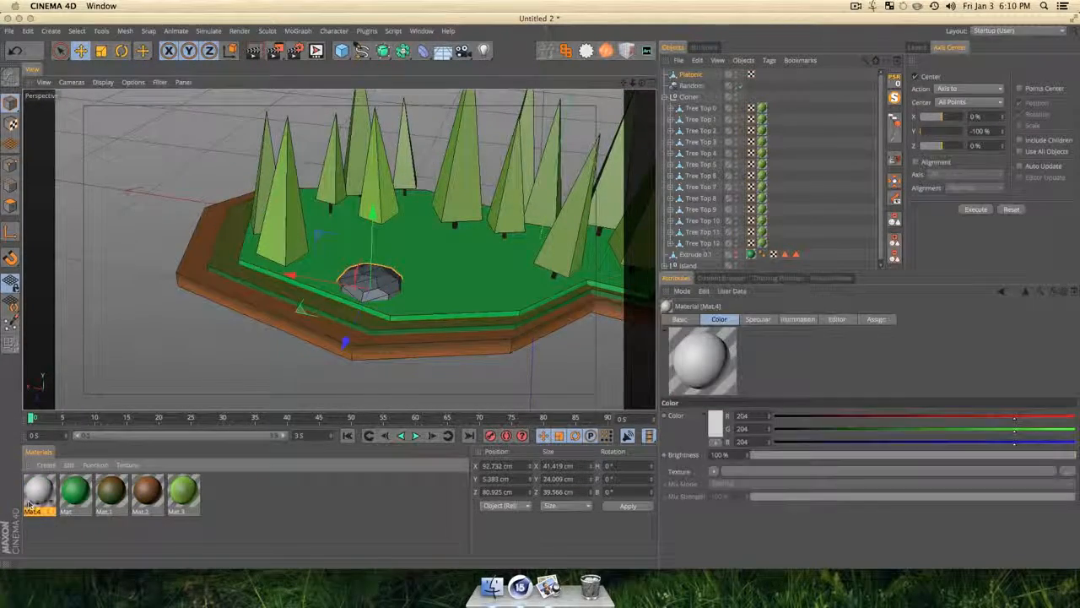
pyautogui.doubleClick(32, 498)
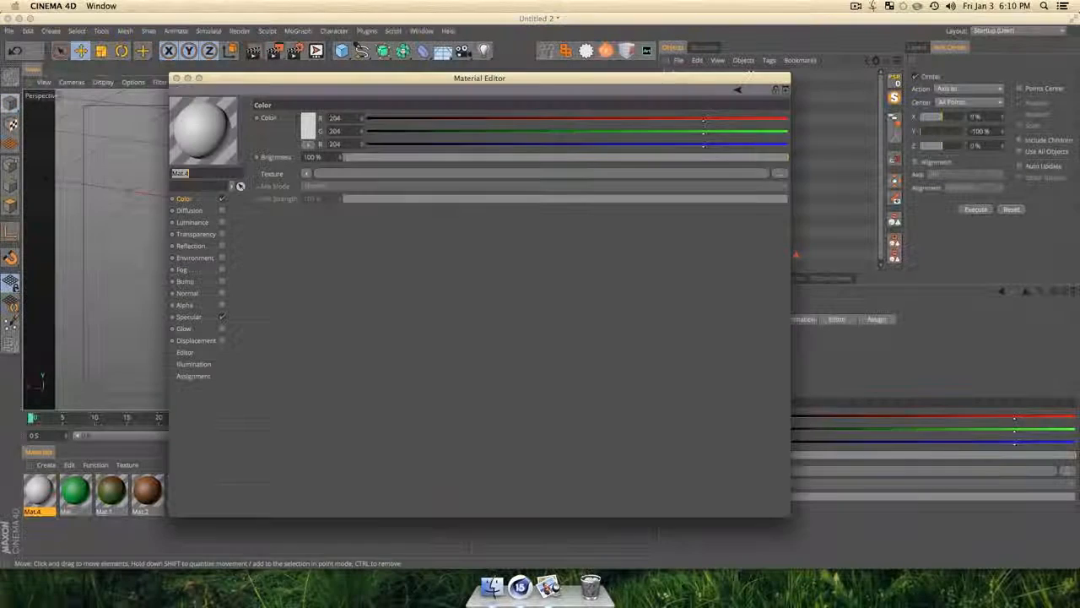
pyautogui.click(305, 174)
pyautogui.click(329, 309)
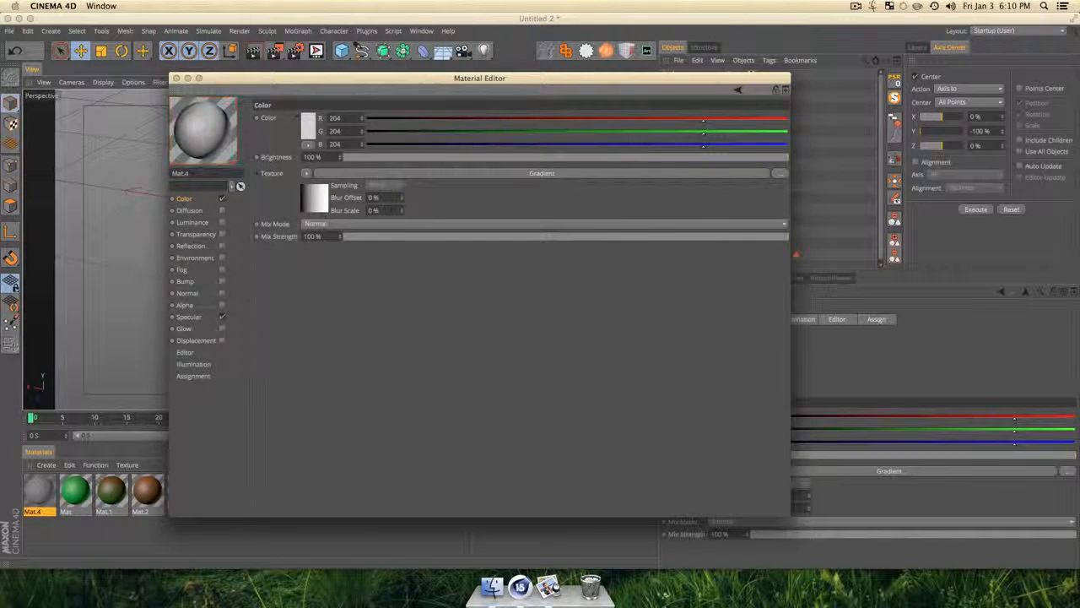
pyautogui.click(319, 205)
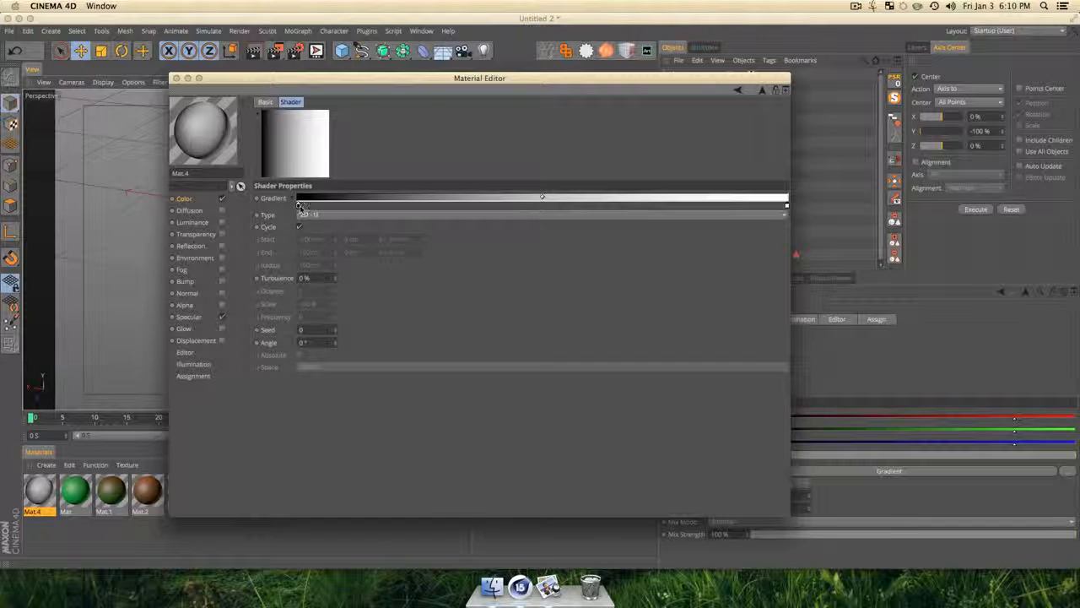
# Set the gradient's start color to RGB 88, 81, 81 and its end color to RGB 72, 72, 72.
pyautogui.doubleClick(301, 207)
pyautogui.click(243, 221)
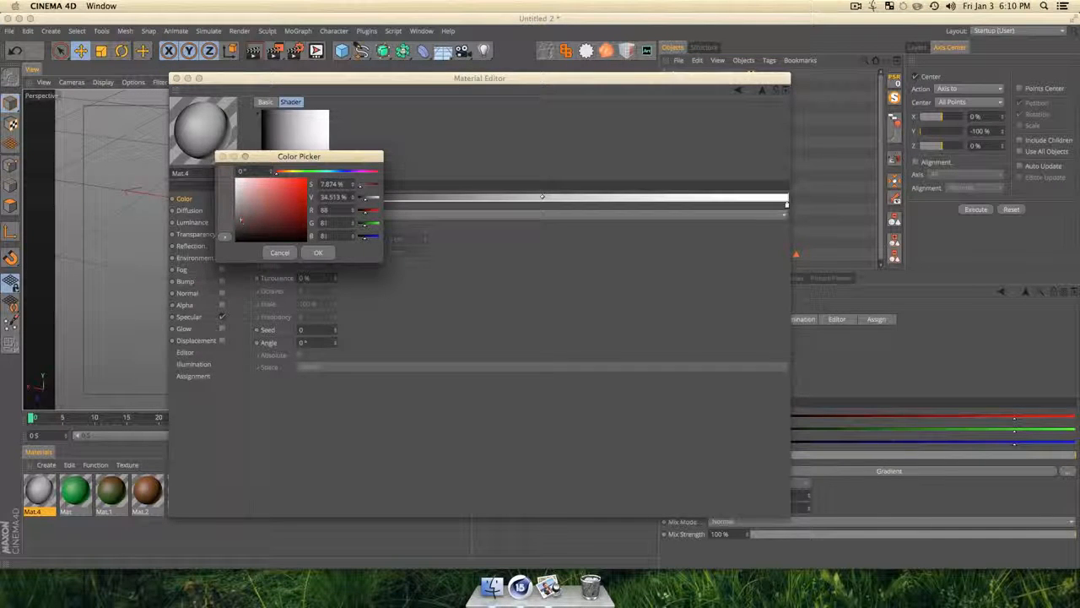
pyautogui.click(318, 252)
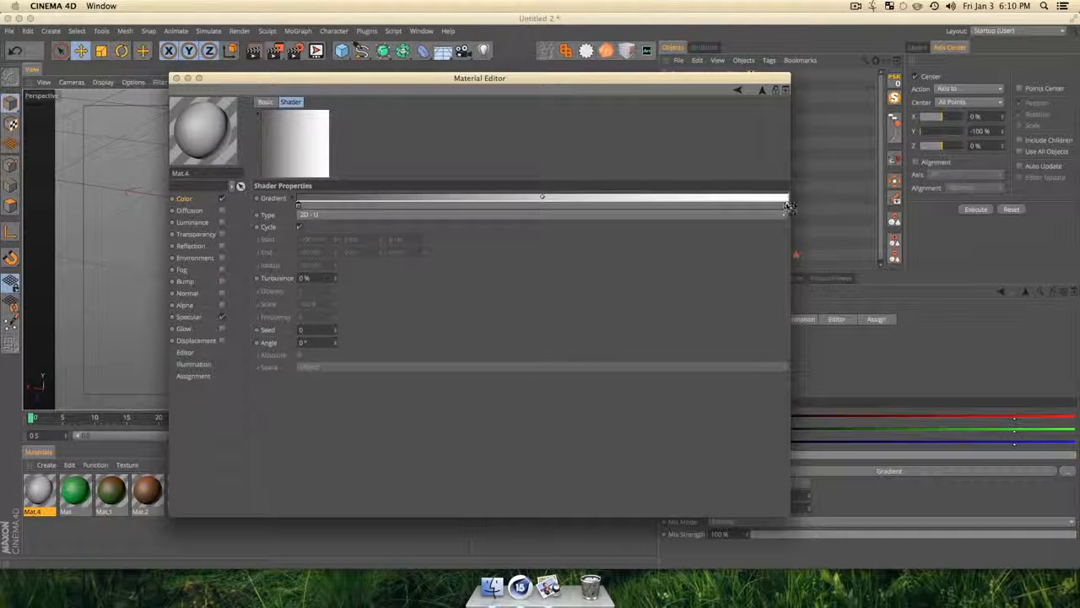
pyautogui.doubleClick(786, 206)
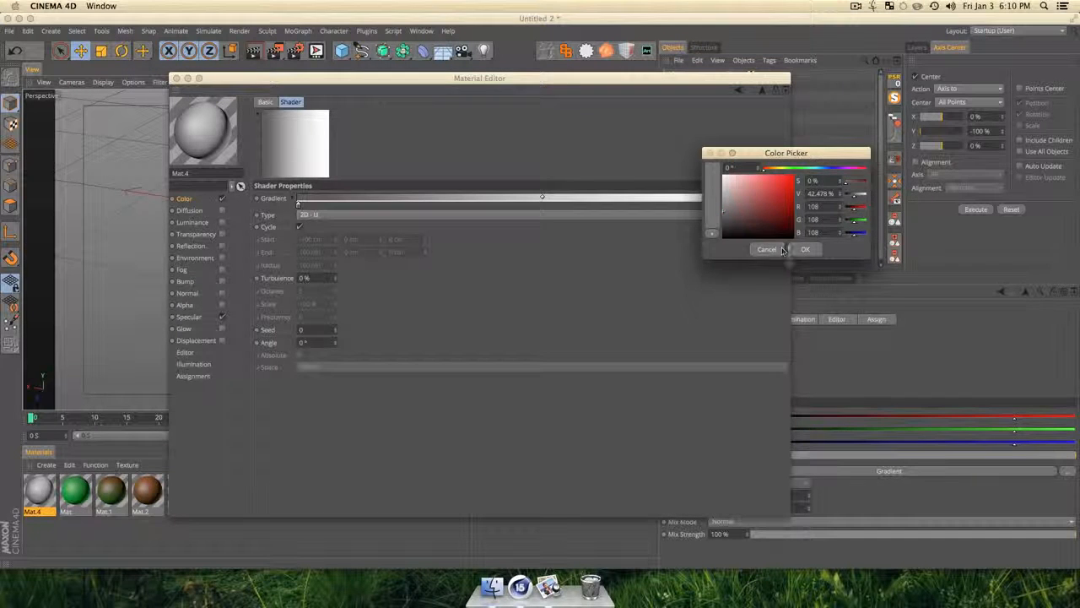
pyautogui.moveTo(723, 229); pyautogui.dragTo(718, 227)
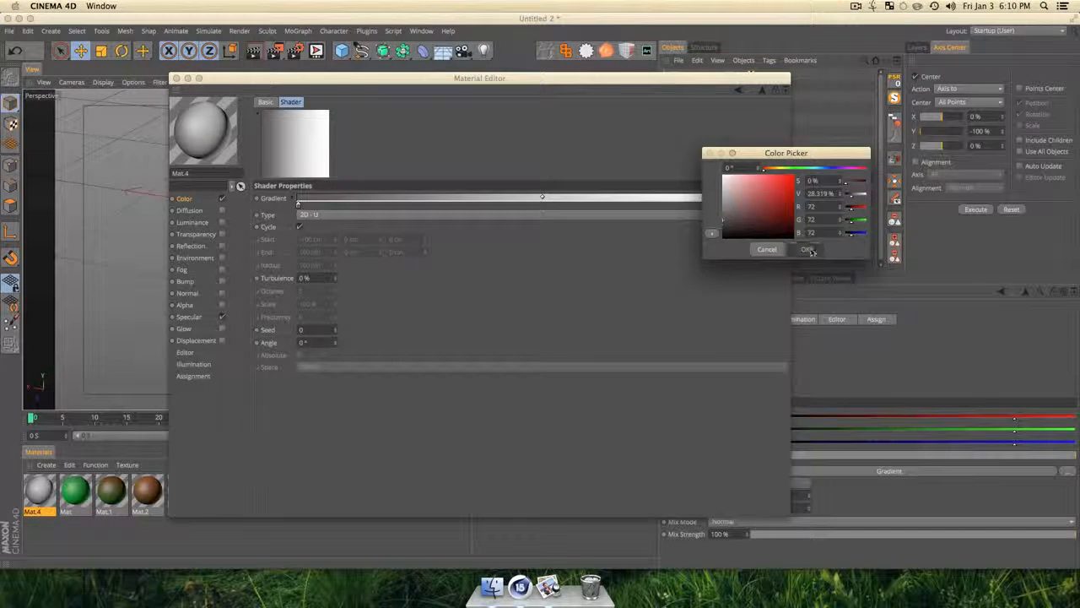
pyautogui.click(808, 249)
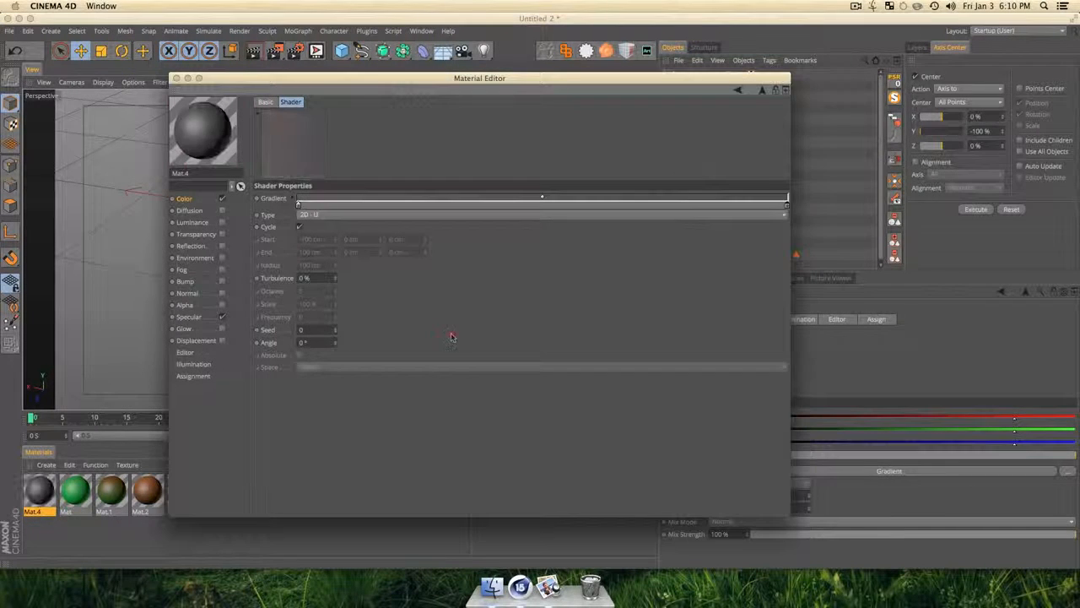
# Enable the material's reflection at 6% brightness with a Fresnel texture at 13% mix strength.
pyautogui.click(222, 246)
pyautogui.moveTo(392, 160); pyautogui.dragTo(374, 161)
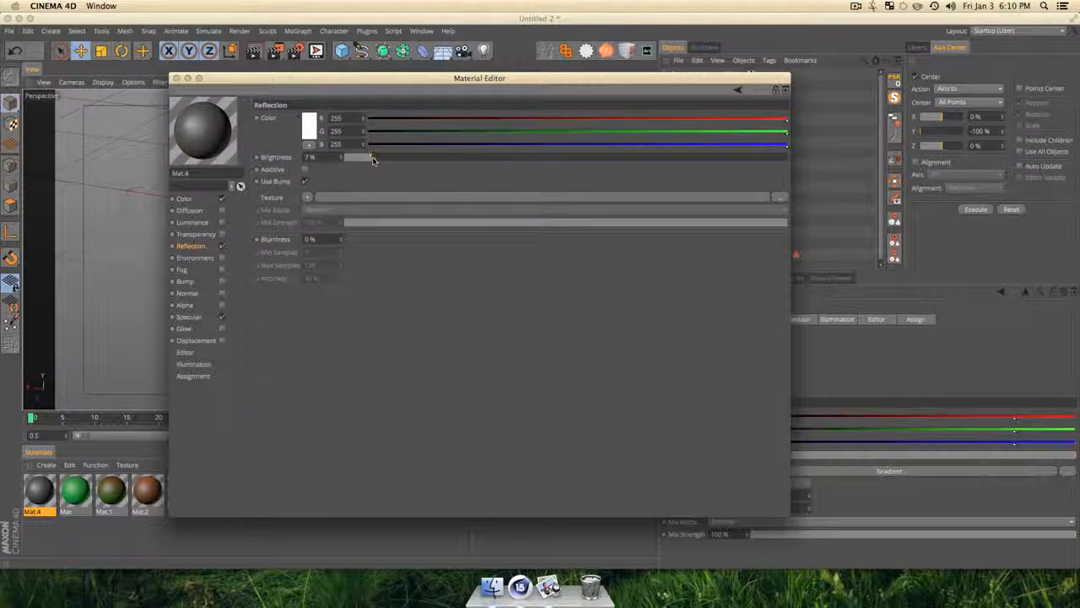
pyautogui.click(308, 197)
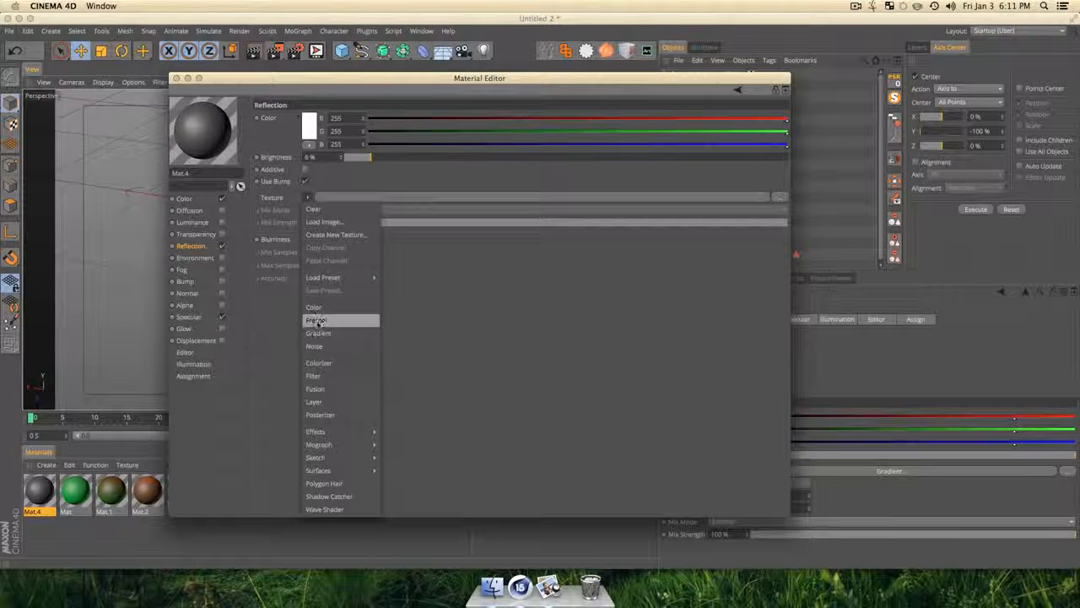
pyautogui.click(317, 322)
pyautogui.click(384, 261)
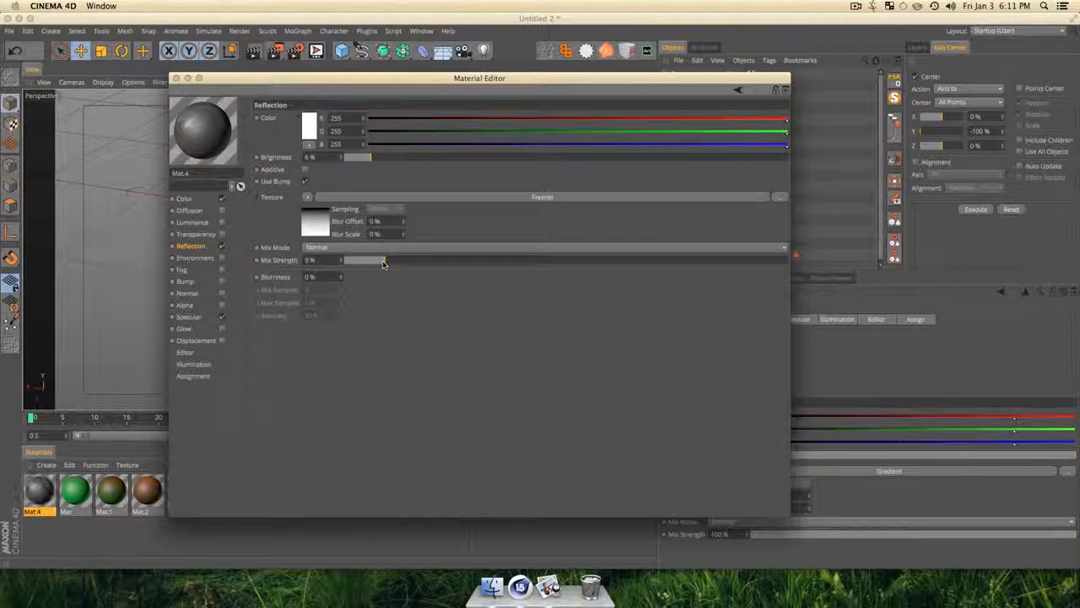
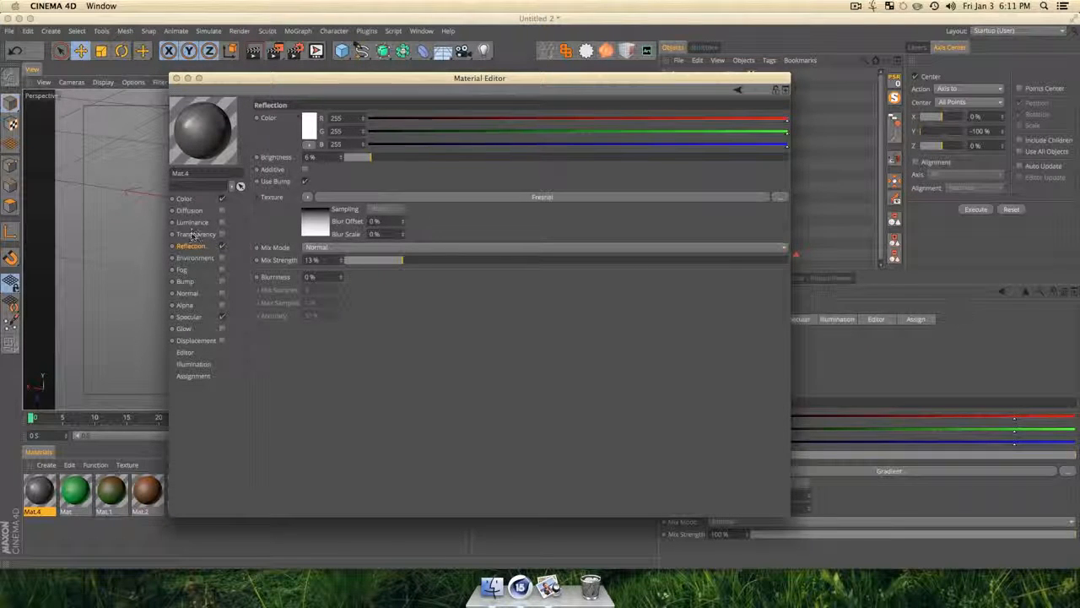
# Enable the material's diffusion channel with a Noise texture at 5% global scale, and close the material editor.
pyautogui.click(190, 210)
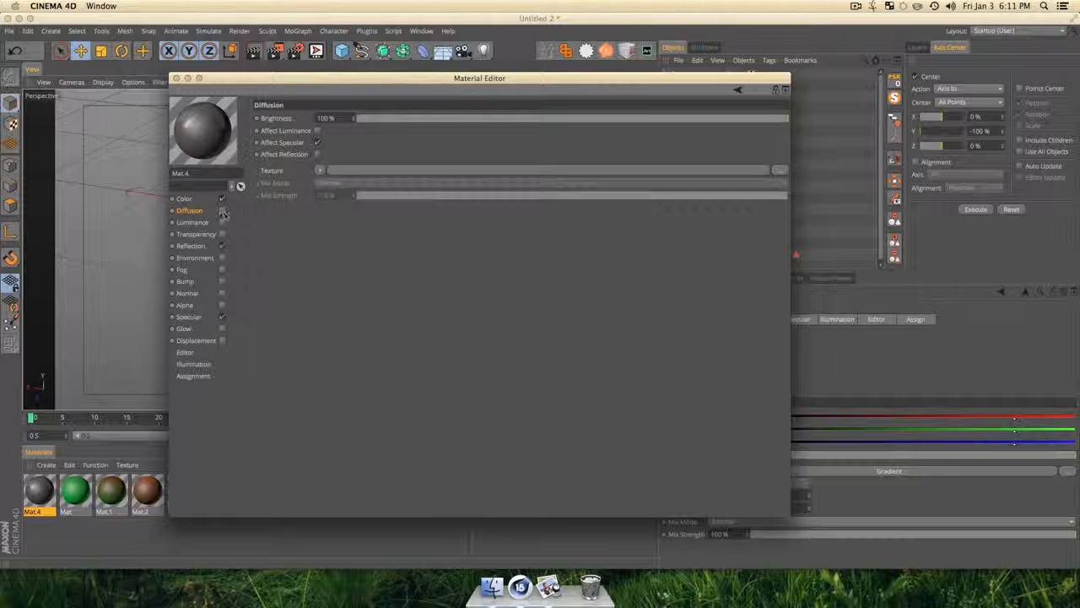
pyautogui.click(319, 170)
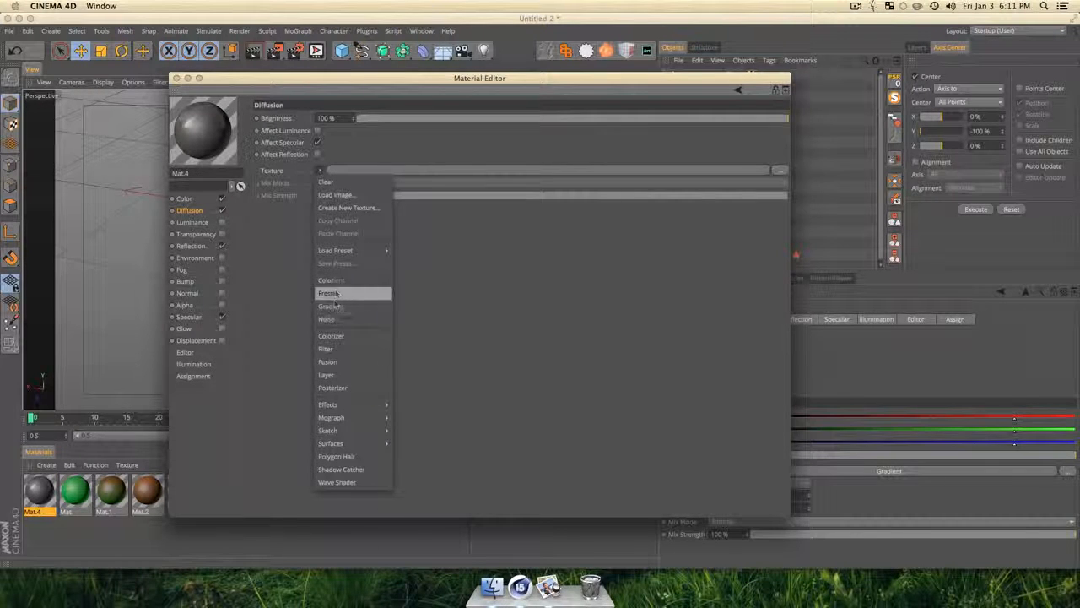
pyautogui.click(327, 319)
pyautogui.click(330, 198)
pyautogui.click(331, 197)
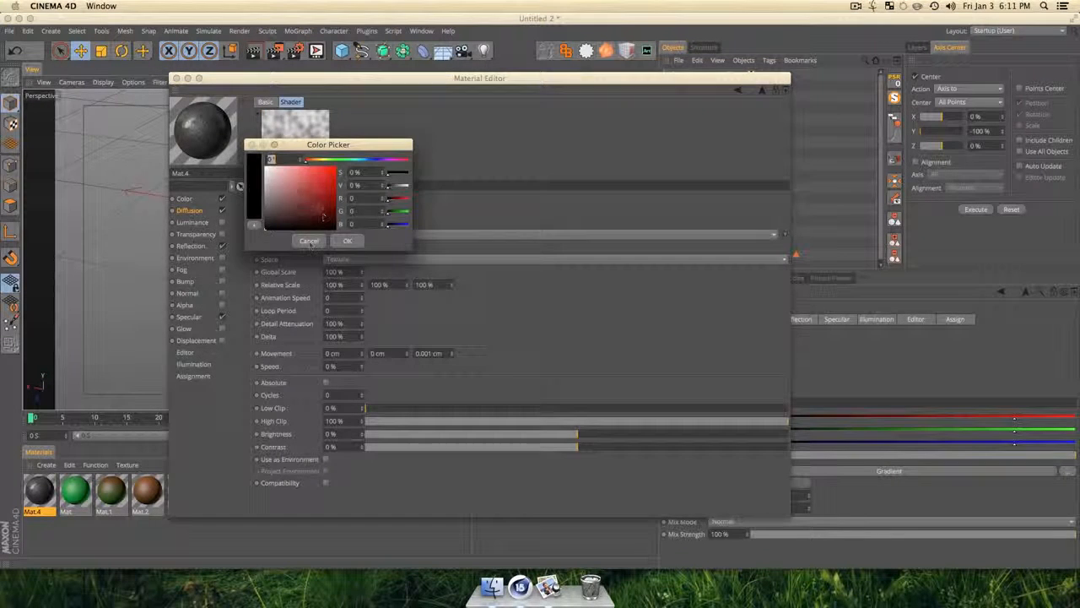
pyautogui.click(309, 244)
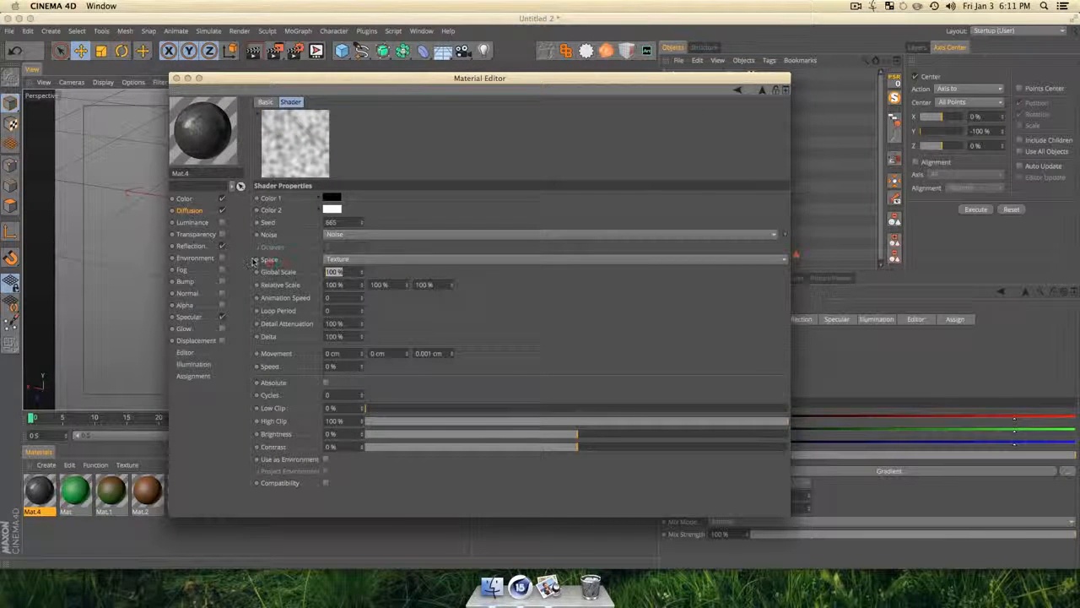
pyautogui.write('5')
pyautogui.press('Return')
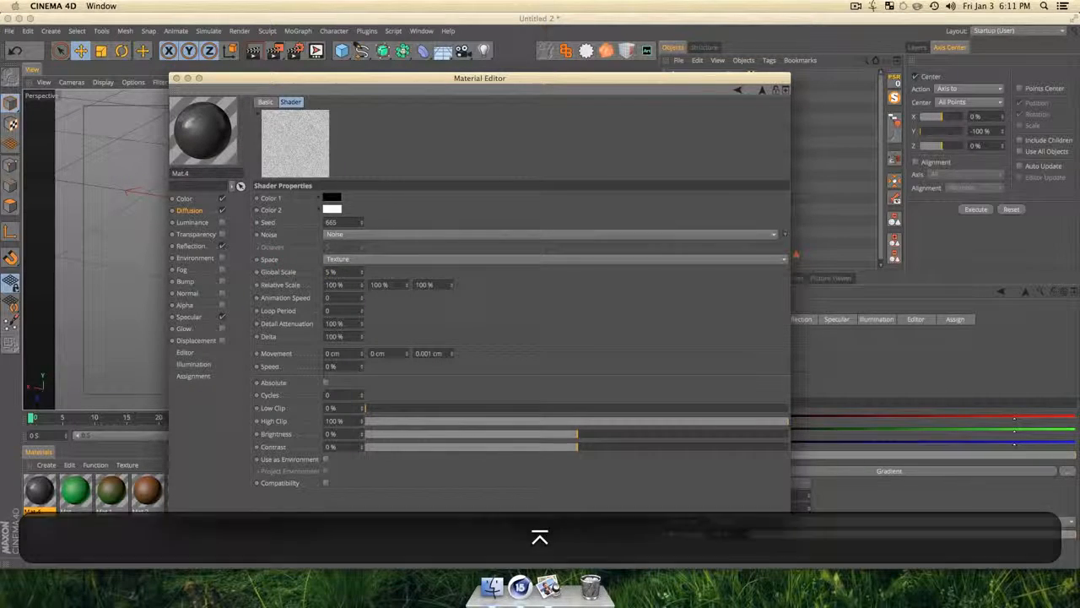
pyautogui.click(176, 77)
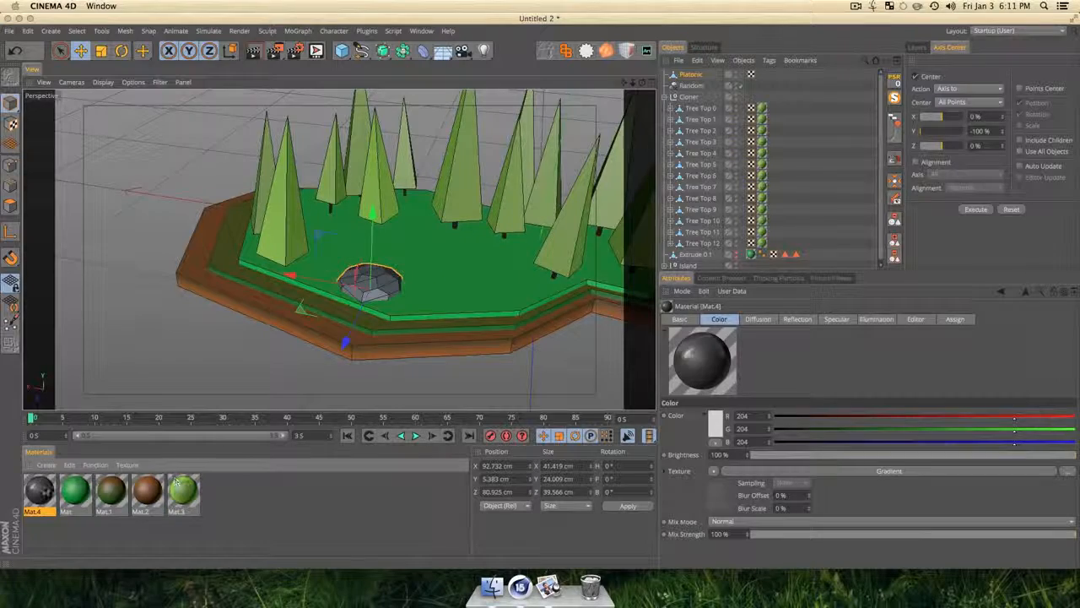
# Apply the dark grey material to the rock on the grass and preview it in a viewport render.
pyautogui.moveTo(47, 492); pyautogui.dragTo(405, 322)
pyautogui.press('super+r')
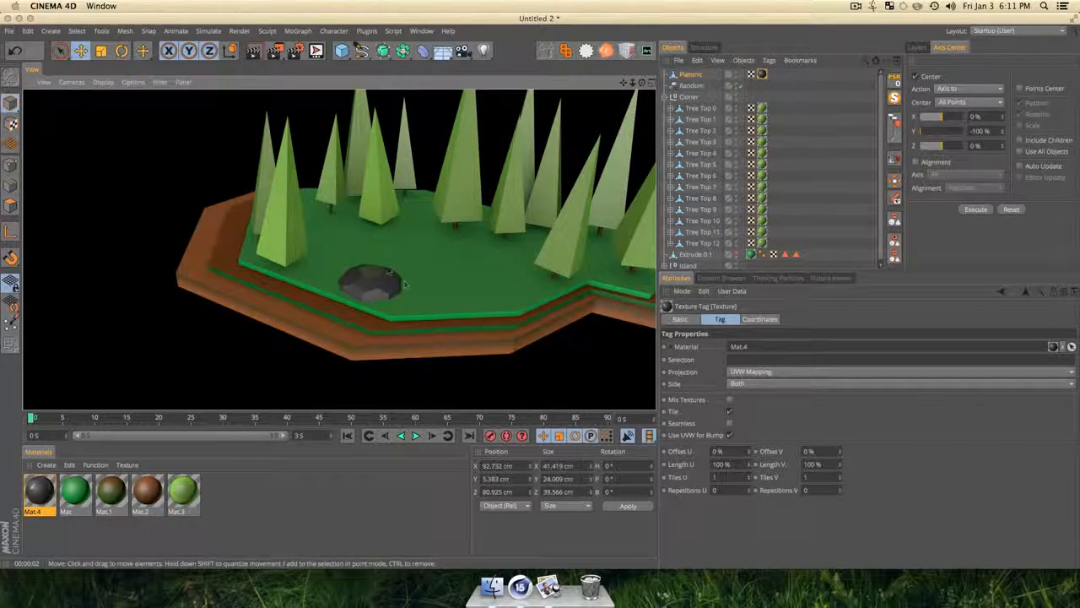
pyautogui.scroll(5, 387, 296)
pyautogui.press('3')
pyautogui.moveTo(387, 296)
pyautogui.mouseDown()
pyautogui.moveTo(258, 330)
pyautogui.moveTo(379, 291)
pyautogui.mouseUp()
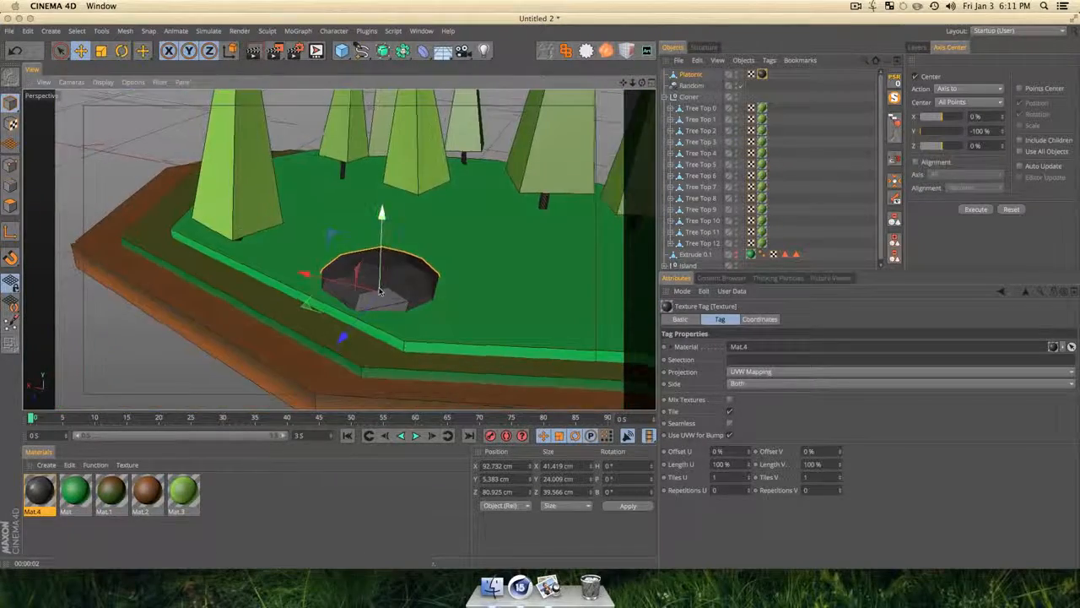
pyautogui.scroll(-4, 380, 270)
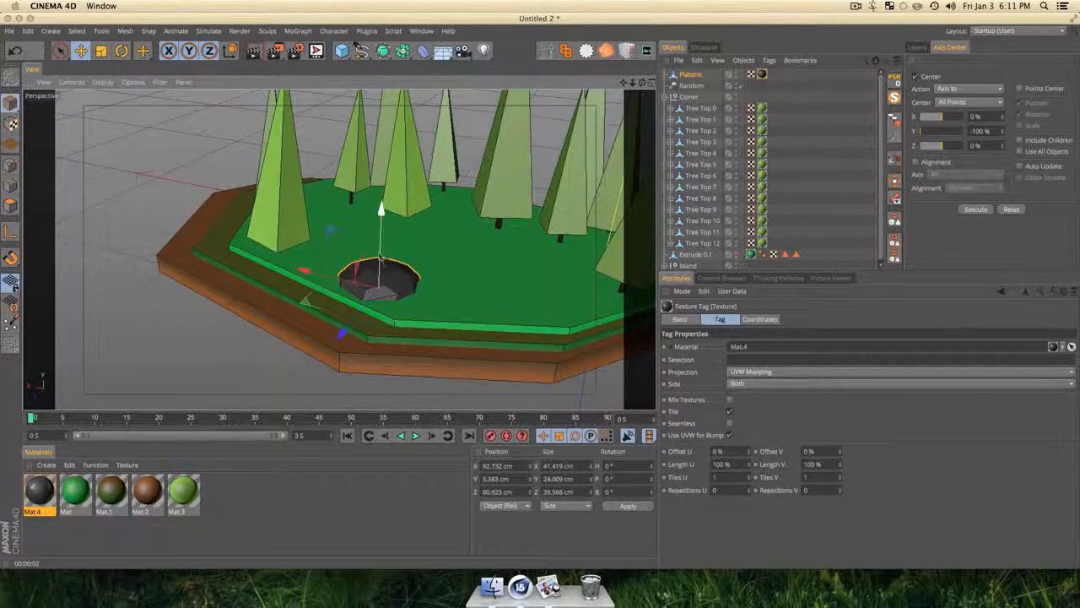
# Try stretching the rock to about 39.2 cm high and delete the rock from the scene.
pyautogui.press('t')
pyautogui.moveTo(381, 250); pyautogui.dragTo(381, 209)
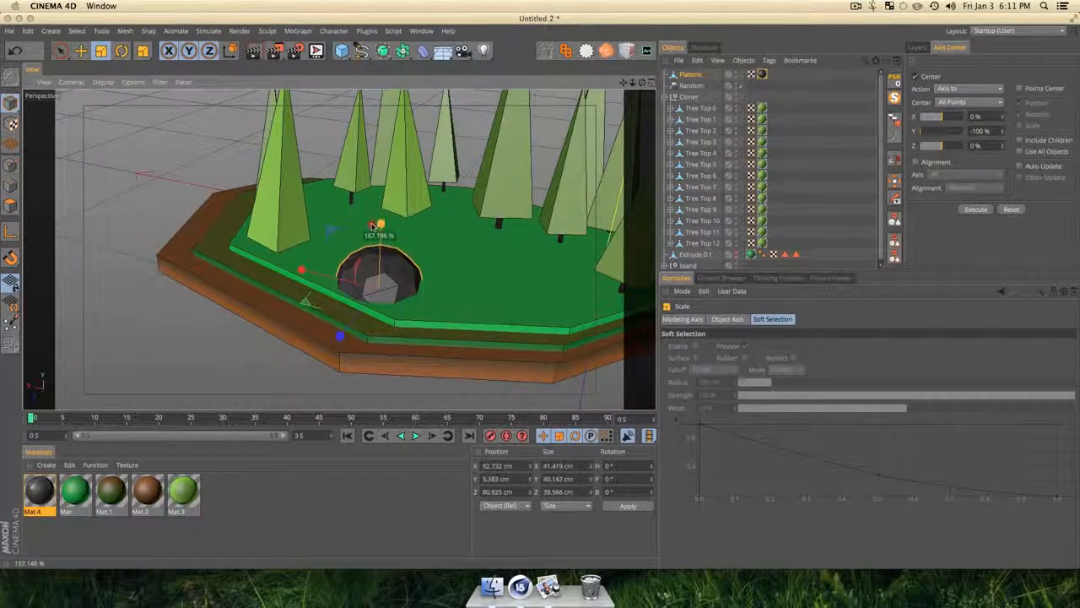
pyautogui.click(690, 74)
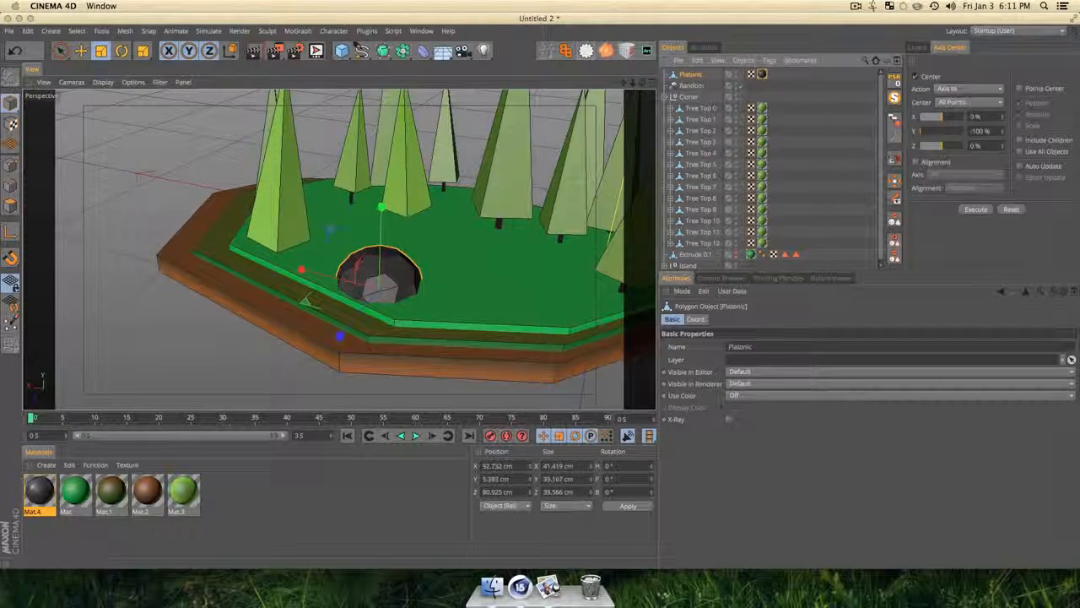
pyautogui.press('BackSpace')
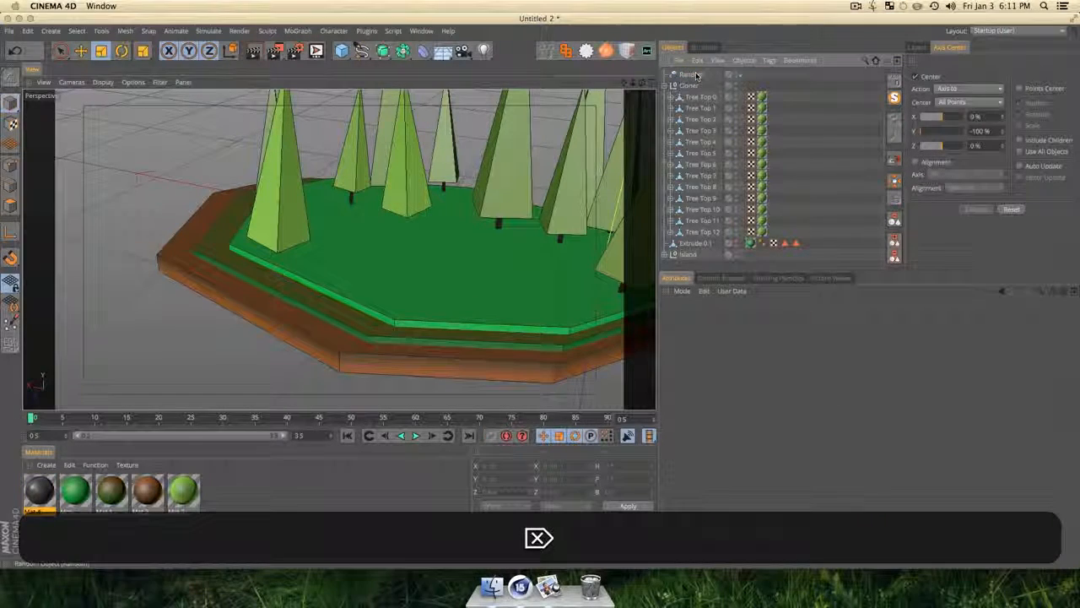
# Add a new Platonic primitive and set its type to Dodeca.
pyautogui.click(341, 51)
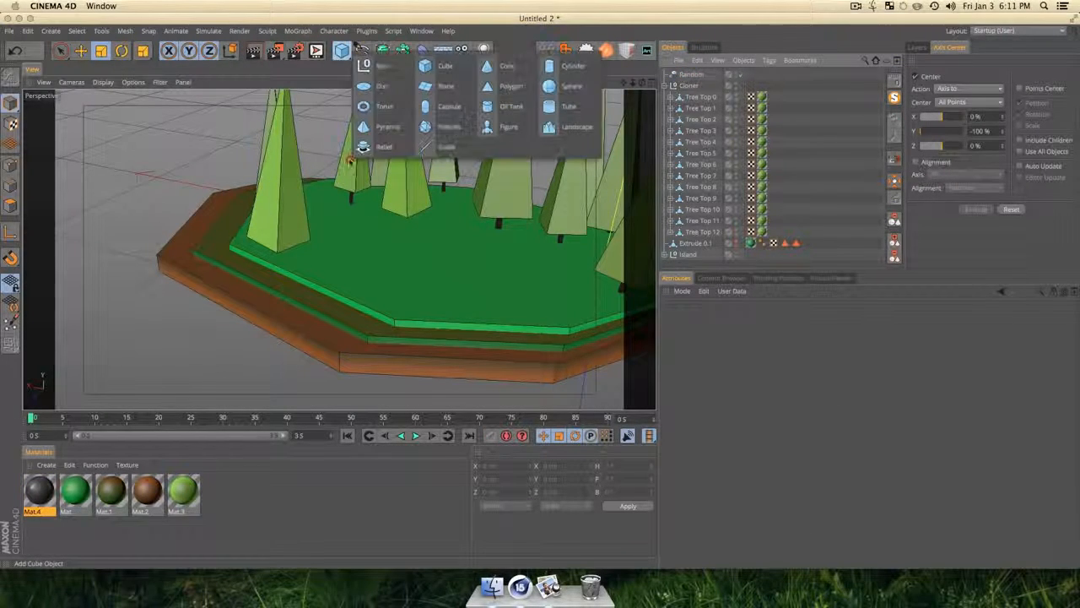
pyautogui.click(448, 107)
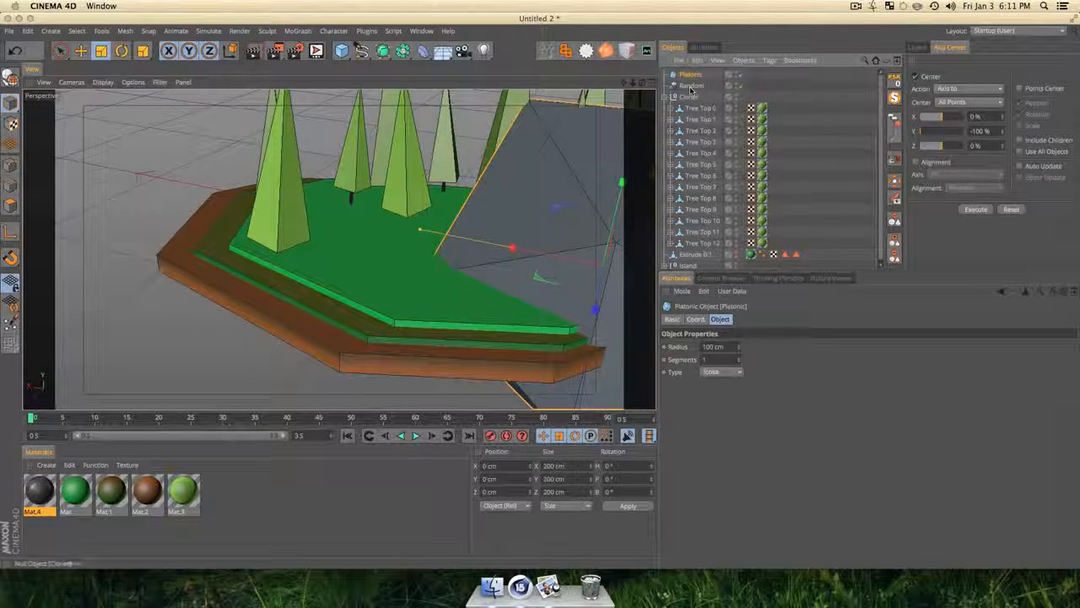
pyautogui.click(731, 372)
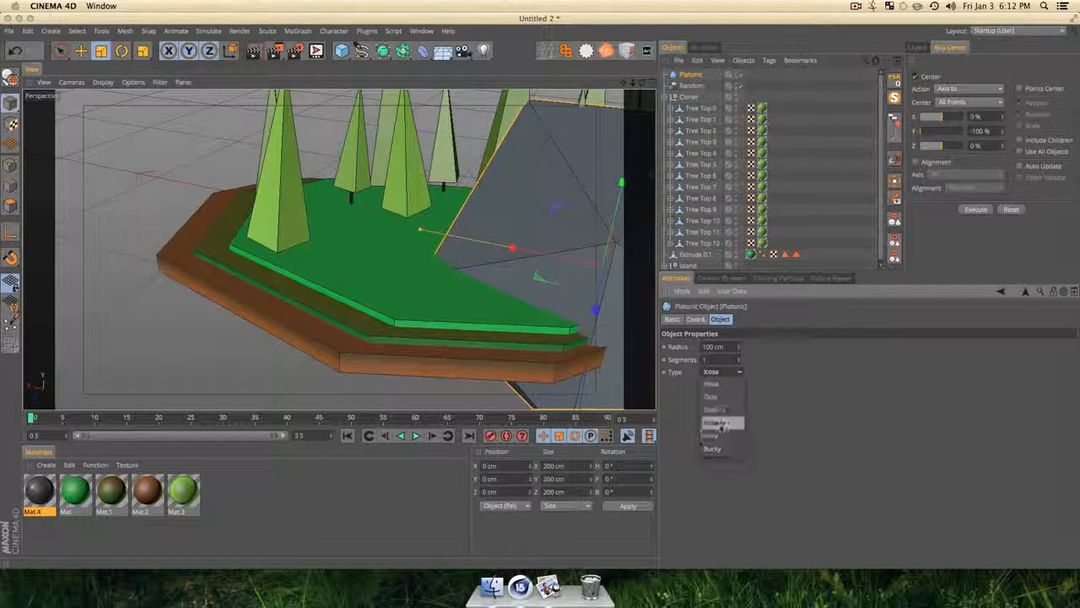
pyautogui.click(721, 425)
# Move the Platonic object in front of the island to about Z 156.7 cm and apply the dark grey material to it.
pyautogui.press('1')
pyautogui.moveTo(490, 304); pyautogui.dragTo(261, 343)
pyautogui.press('3')
pyautogui.press('e')
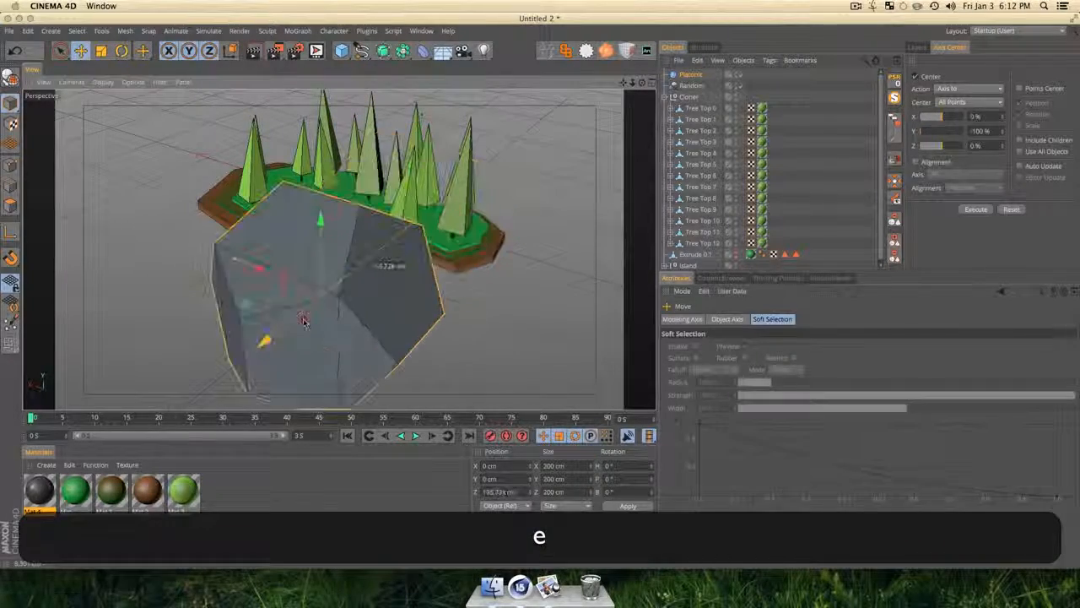
pyautogui.press('3')
pyautogui.moveTo(439, 317); pyautogui.dragTo(287, 380)
pyautogui.press('1')
pyautogui.moveTo(459, 303); pyautogui.dragTo(217, 412)
pyautogui.press('3')
pyautogui.moveTo(33, 501); pyautogui.dragTo(354, 215)
# Scale the Platonic object down to about 42.4 cm across and make it editable.
pyautogui.press('t')
pyautogui.moveTo(405, 291); pyautogui.dragTo(209, 345)
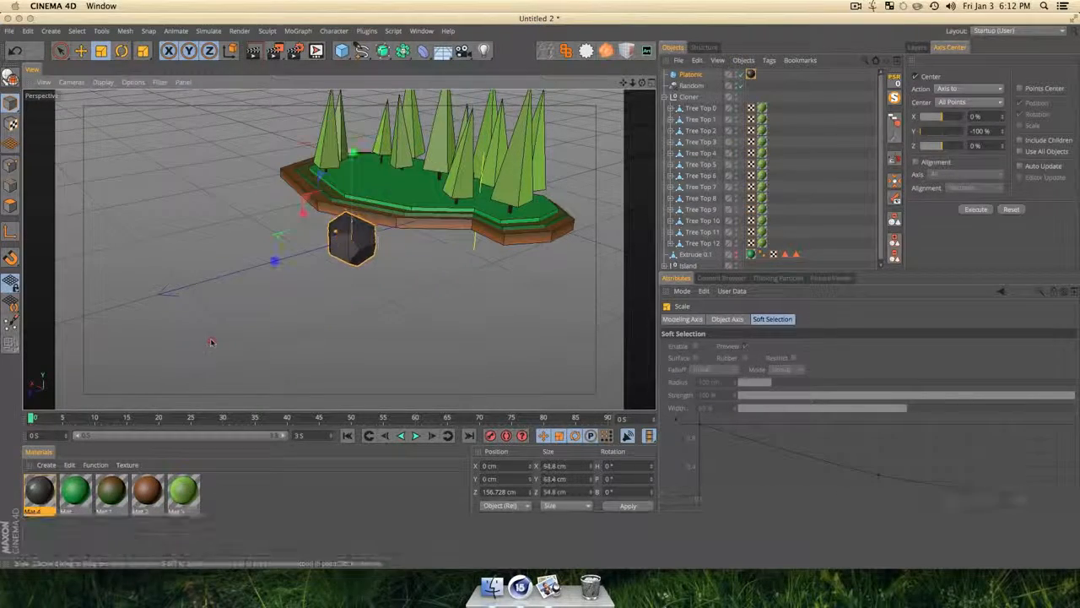
pyautogui.press('c')
# Move the dark rock onto the island's front edge at about X 102.9, Z 88.6 cm.
pyautogui.press('e')
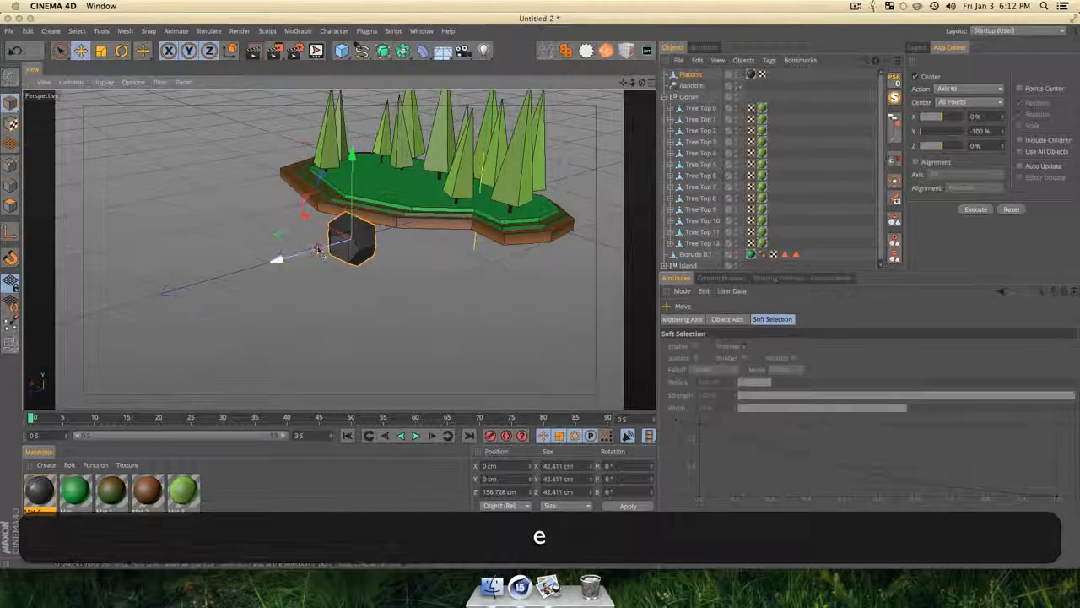
pyautogui.moveTo(368, 259); pyautogui.dragTo(441, 201)
pyautogui.press('3')
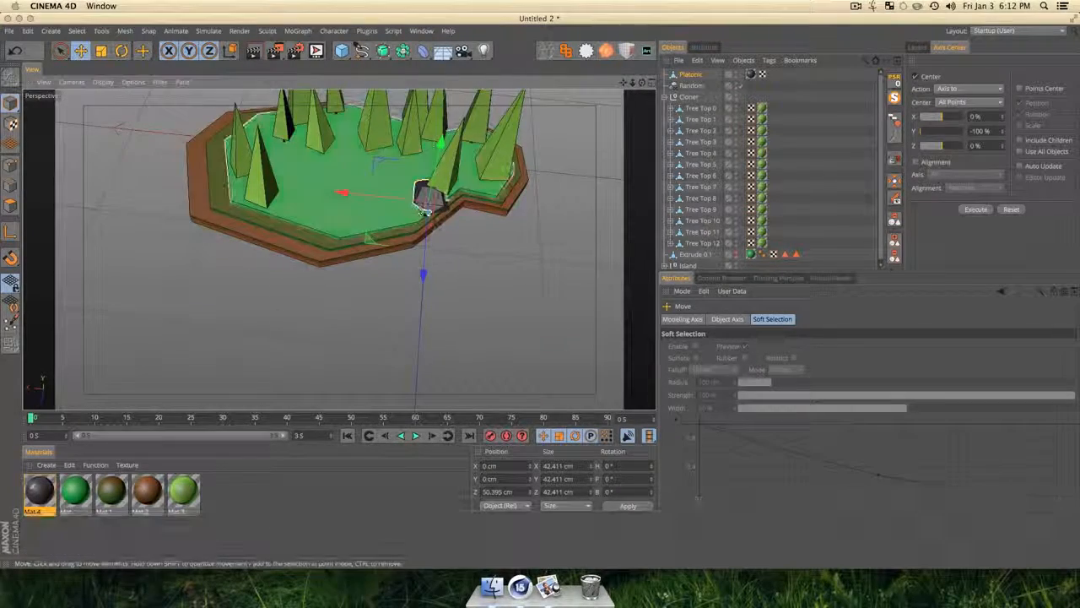
pyautogui.moveTo(337, 193); pyautogui.dragTo(297, 290)
# In the top view, shrink the rock to about 21.8 cm across and move it to about X 146.2, Z 101.4 cm.
pyautogui.press('F2')
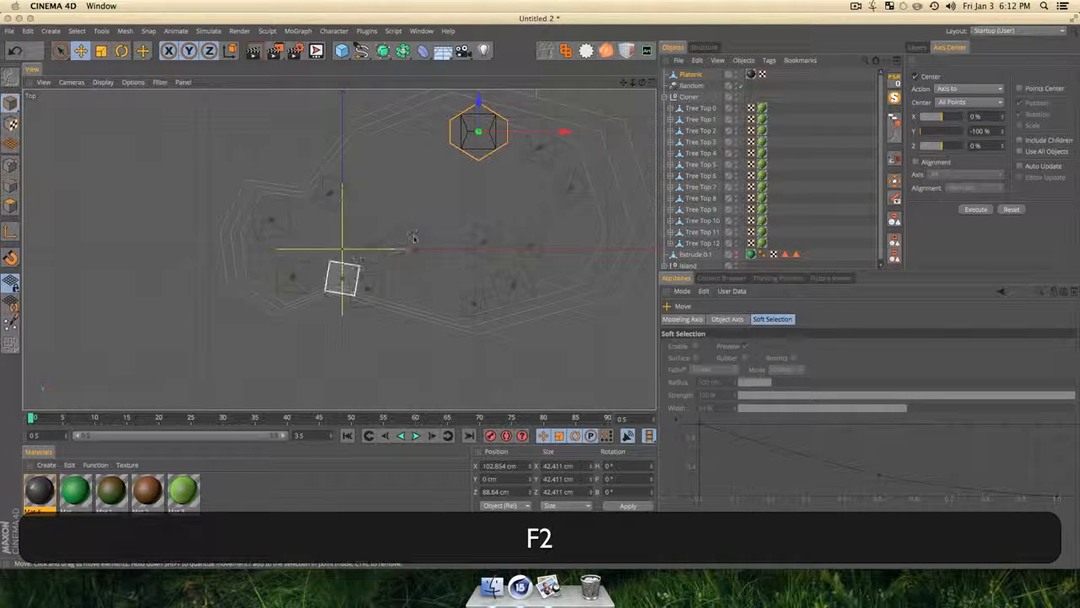
pyautogui.press('1')
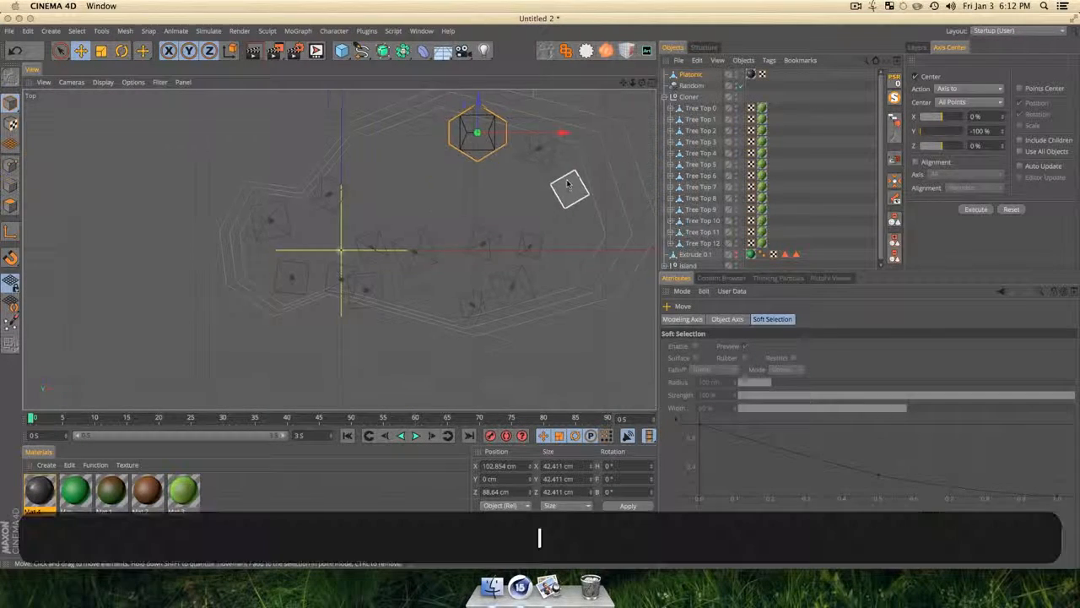
pyautogui.moveTo(572, 195); pyautogui.dragTo(557, 261)
pyautogui.press('t')
pyautogui.moveTo(465, 122); pyautogui.dragTo(465, 170)
pyautogui.press('e')
pyautogui.moveTo(530, 189); pyautogui.dragTo(587, 189)
pyautogui.press('t')
pyautogui.moveTo(522, 162); pyautogui.dragTo(524, 146)
pyautogui.press('e')
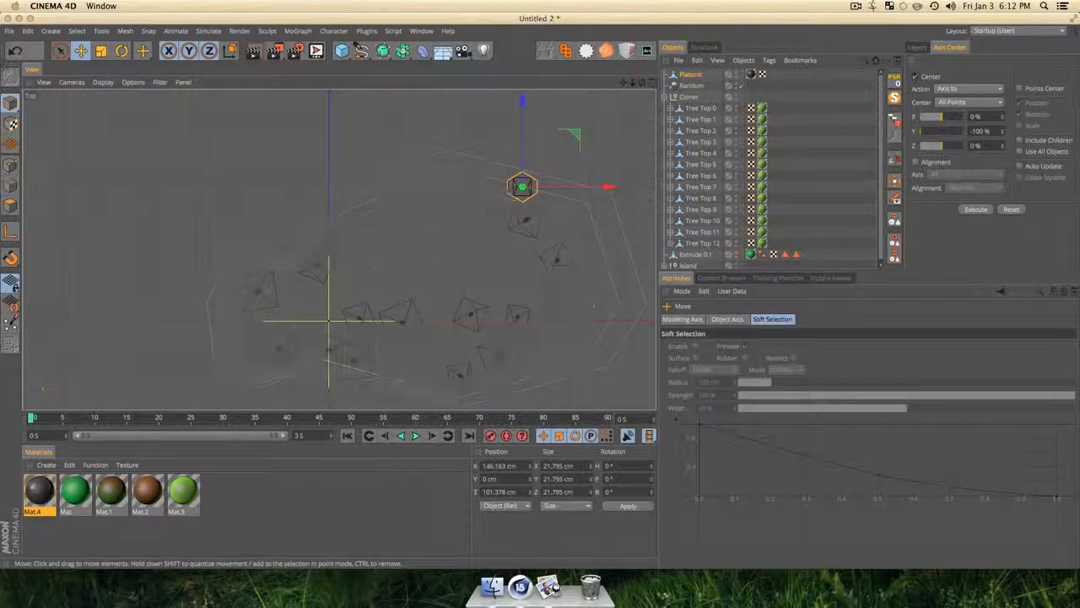
# Copy the dark rock to the island's wide end at about X 200.5, Z 1.6 cm and enlarge it to about 35.6 cm across.
pyautogui.press('1')
pyautogui.moveTo(506, 264); pyautogui.dragTo(493, 243)
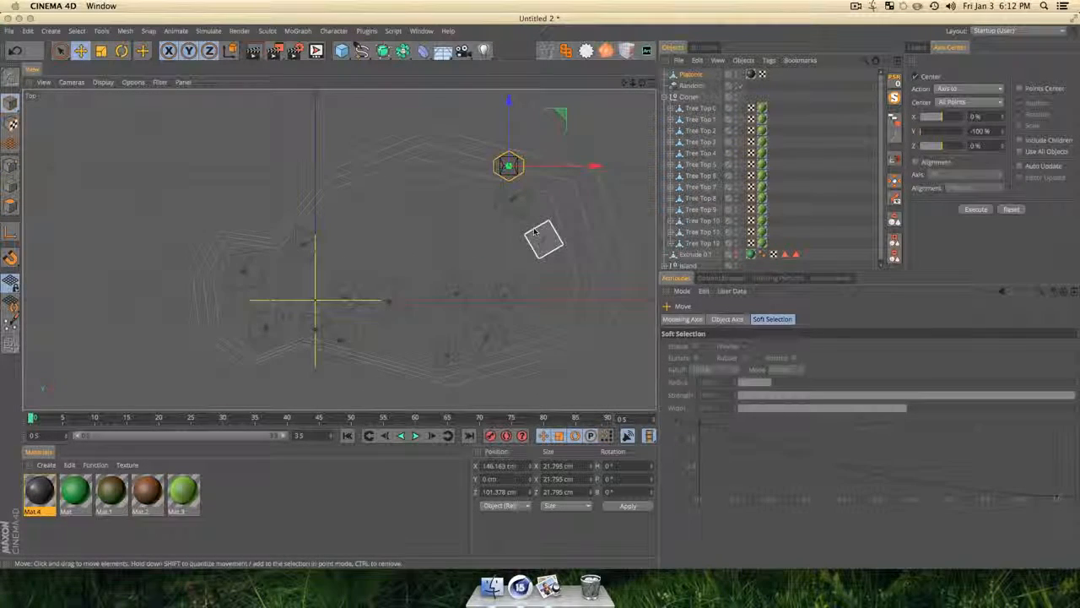
pyautogui.keyDown('super'); pyautogui.moveTo(512, 137); pyautogui.dragTo(512, 259); pyautogui.keyUp('super')
pyautogui.moveTo(564, 288); pyautogui.dragTo(692, 295)
pyautogui.press('t')
pyautogui.press('e')
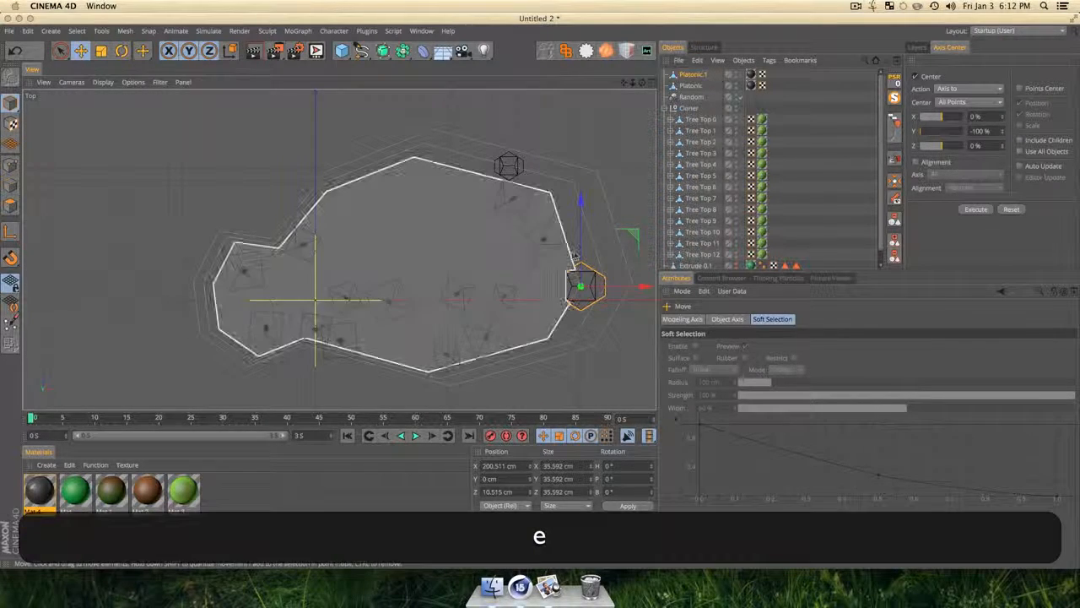
pyautogui.moveTo(580, 255); pyautogui.dragTo(579, 265)
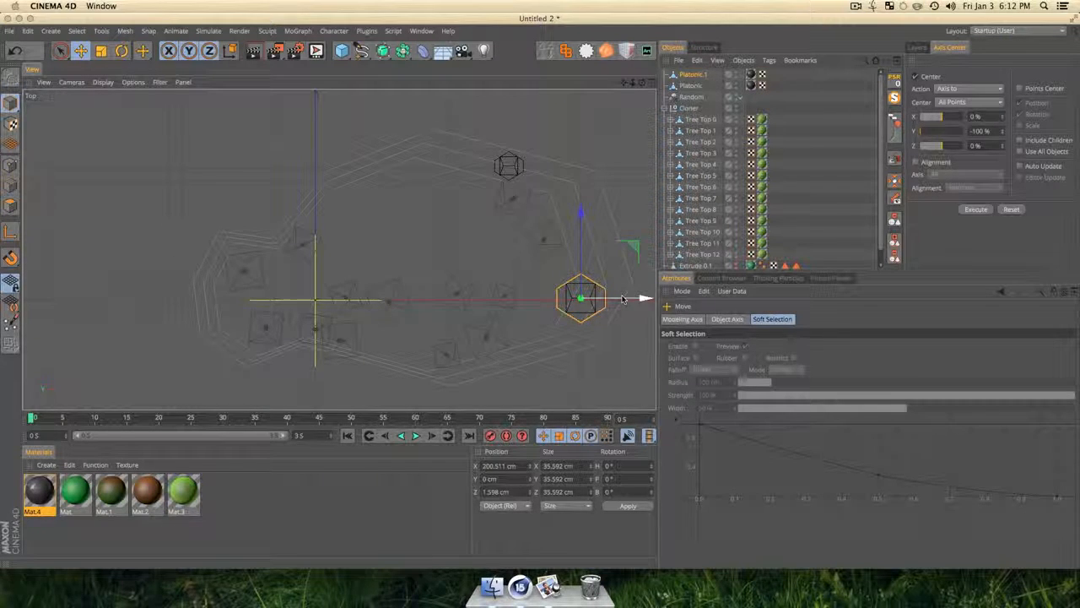
# Copy the large rock inland to about X -17.7, Z 8.4 cm and shrink the copy to about 27.5 cm across.
pyautogui.keyDown('super'); pyautogui.moveTo(623, 299); pyautogui.dragTo(290, 258); pyautogui.keyUp('super')
pyautogui.press('t')
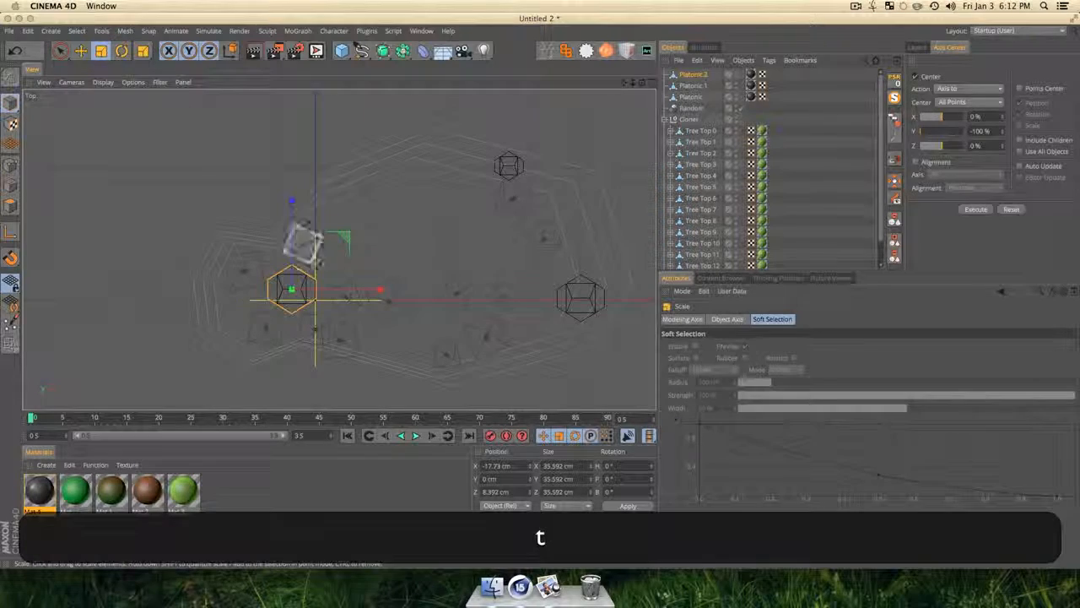
pyautogui.moveTo(397, 222); pyautogui.dragTo(375, 226)
pyautogui.press('e')
pyautogui.press('super+e')
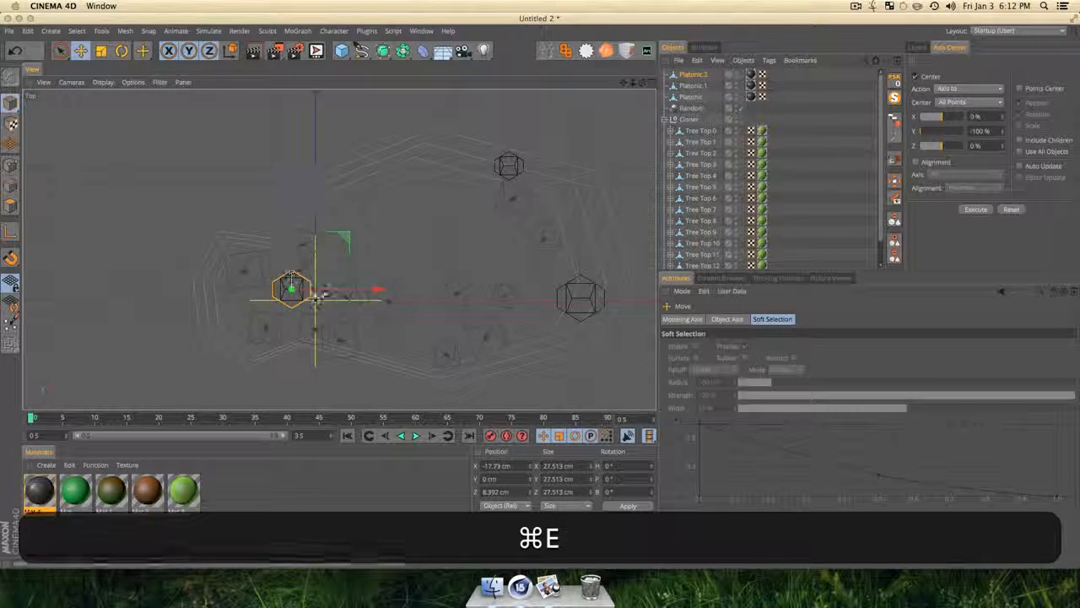
# Place a copy beside the inland rock at about X 1.4, Z 8.4 cm, about 20 cm across, with its heading rotated to about -58°.
pyautogui.keyDown('super'); pyautogui.moveTo(317, 293); pyautogui.dragTo(342, 292); pyautogui.keyUp('super')
pyautogui.press('super+t')
pyautogui.moveTo(398, 290); pyautogui.dragTo(326, 346)
pyautogui.press('r')
pyautogui.press('e')
# Scatter three smaller rock copies, about 15.2, 8.8 and 6.2 cm across, from the inland rocks out to the edge near X 9.5, Z 73.4 cm.
pyautogui.keyDown('super'); pyautogui.moveTo(333, 327); pyautogui.dragTo(325, 186); pyautogui.keyUp('super')
pyautogui.press('r')
pyautogui.press('t')
pyautogui.press('e')
pyautogui.press('t')
pyautogui.press('e')
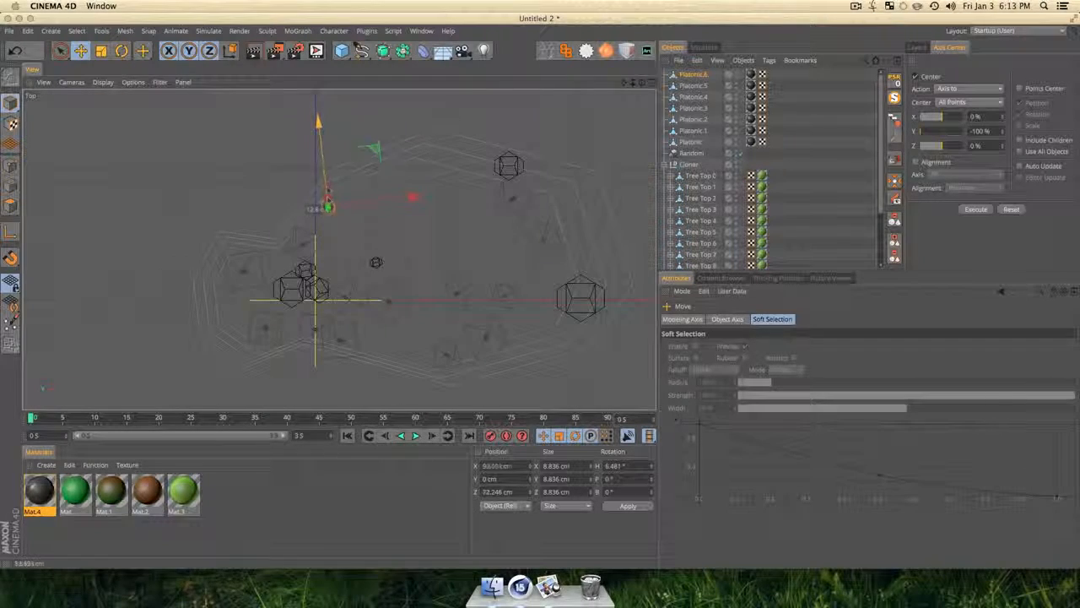
pyautogui.press('t')
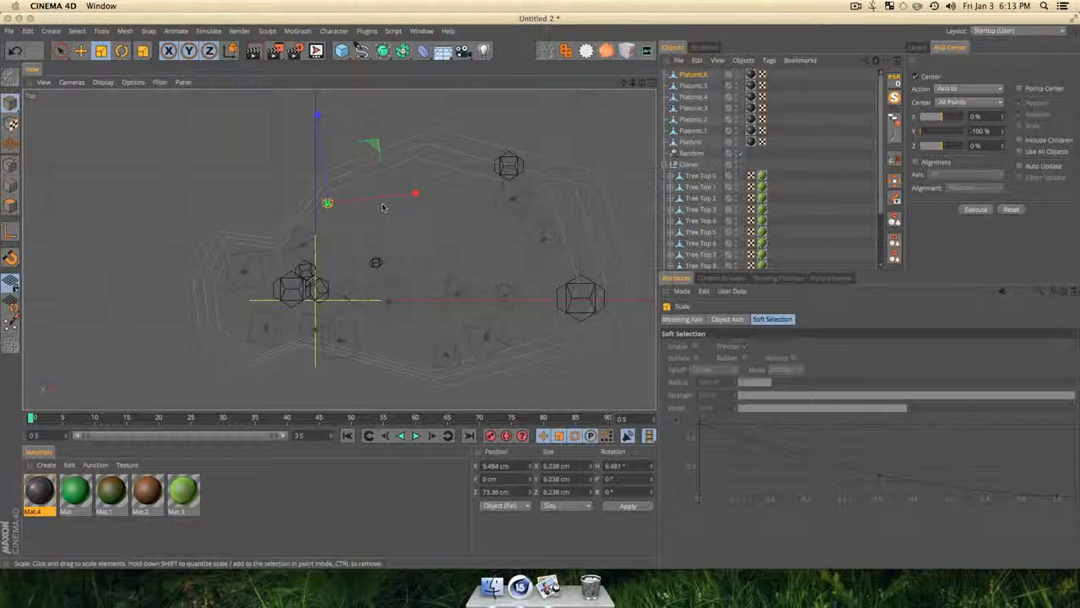
# Copy the smallest rock to the island's narrow end at about X -69, Z 40.7 cm.
pyautogui.press('super')
pyautogui.press('super+e')
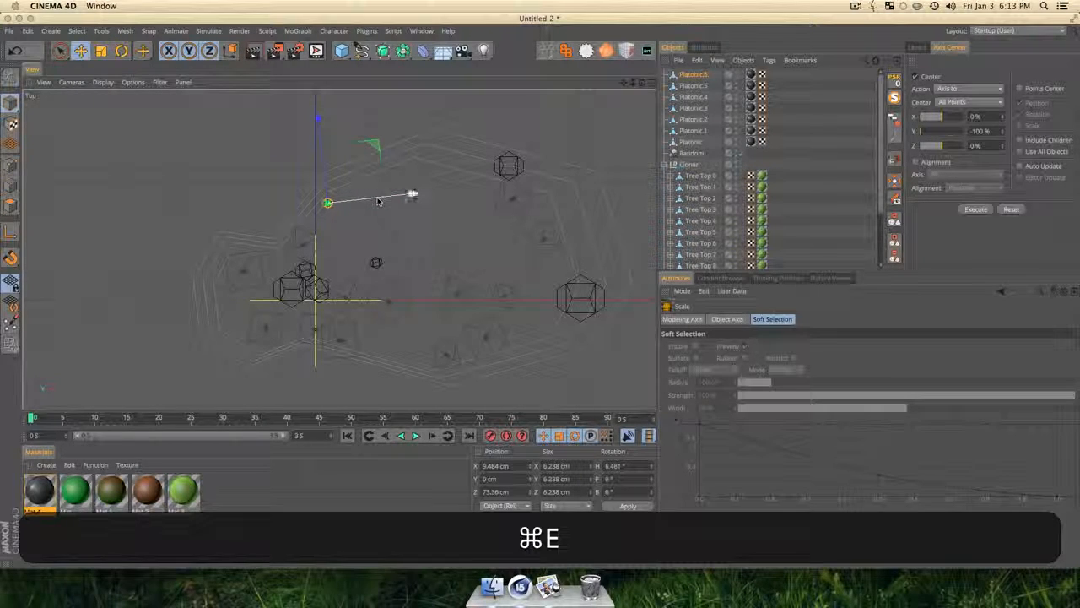
pyautogui.moveTo(382, 199); pyautogui.dragTo(221, 222)
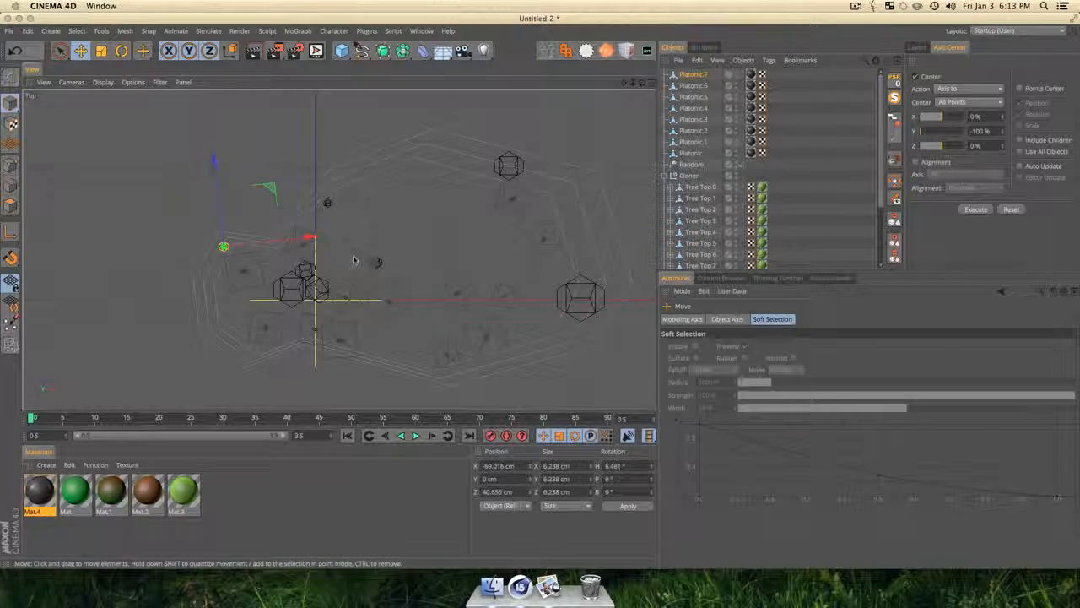
# In the perspective view, raise the small rock at the island's narrow end up to the level of the grass rim.
pyautogui.press('F1')
pyautogui.press('F2')
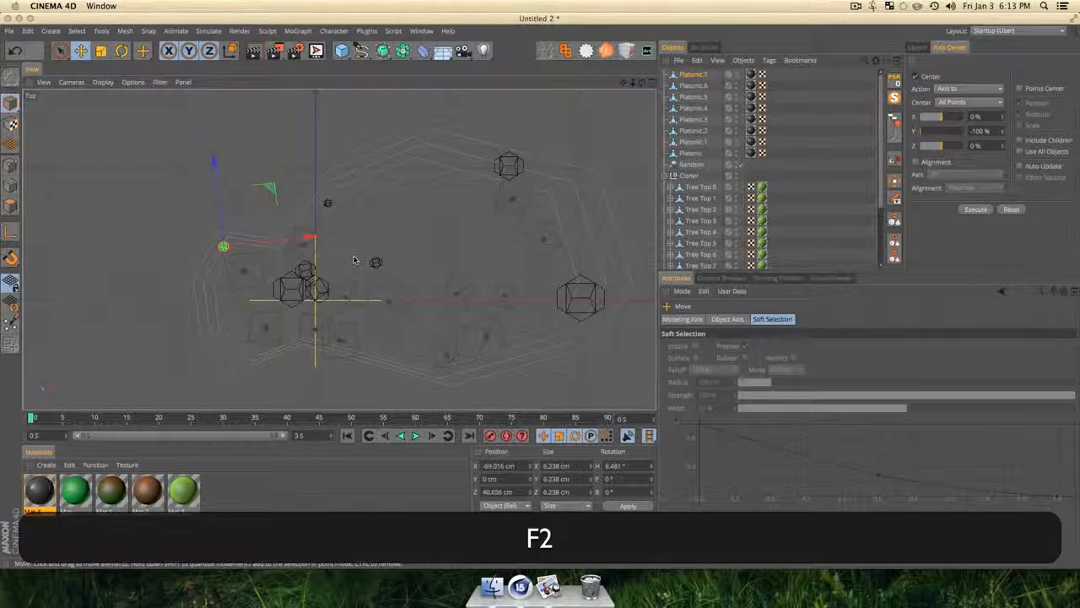
pyautogui.press('F3')
pyautogui.scroll(5, 348, 250)
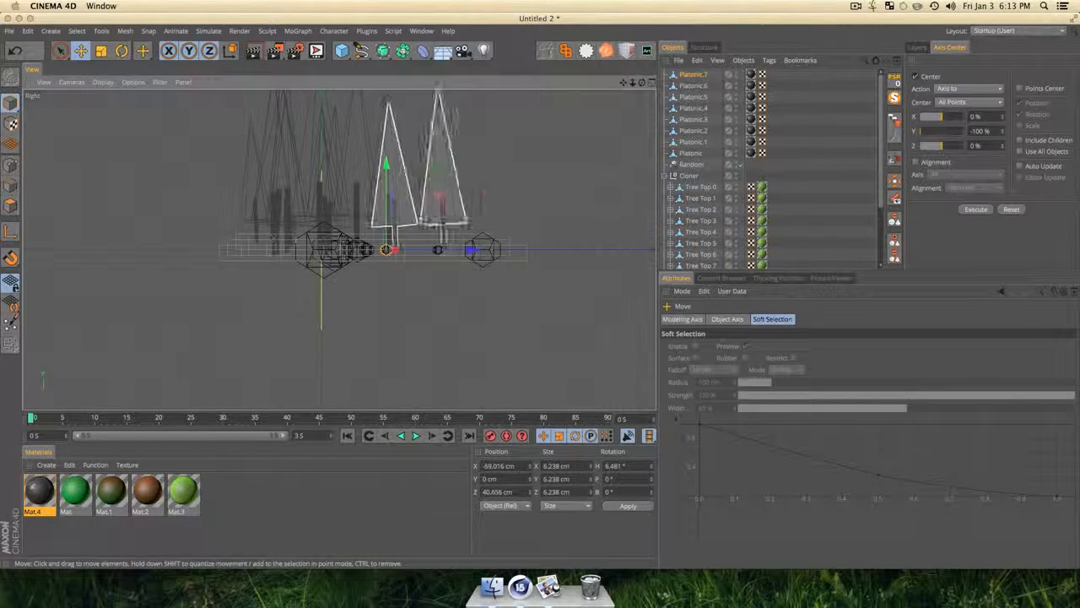
pyautogui.press('F1')
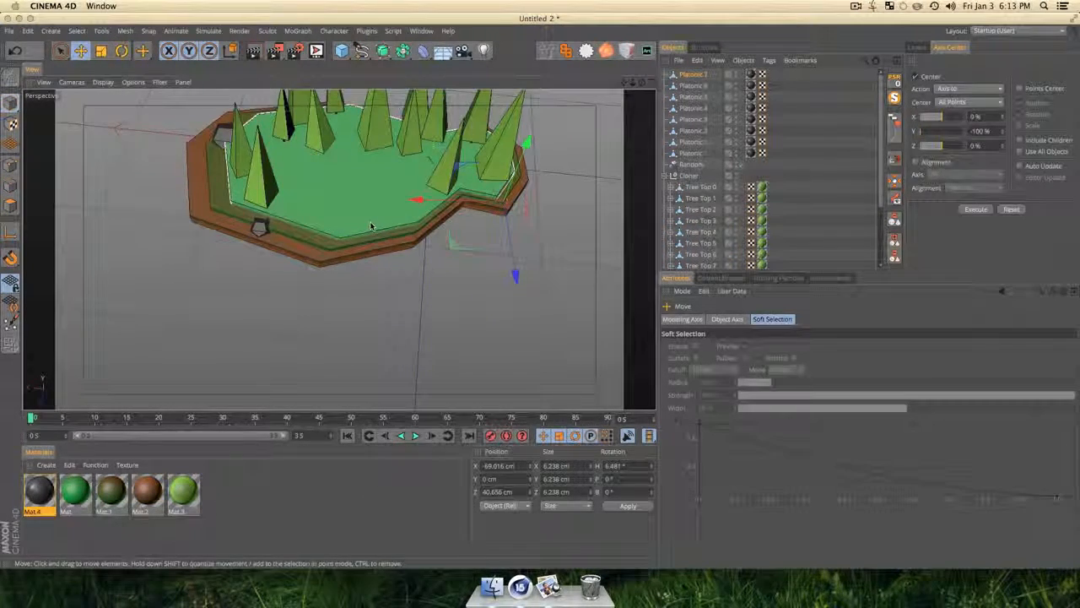
pyautogui.press('F1')
pyautogui.moveTo(432, 222); pyautogui.dragTo(421, 278)
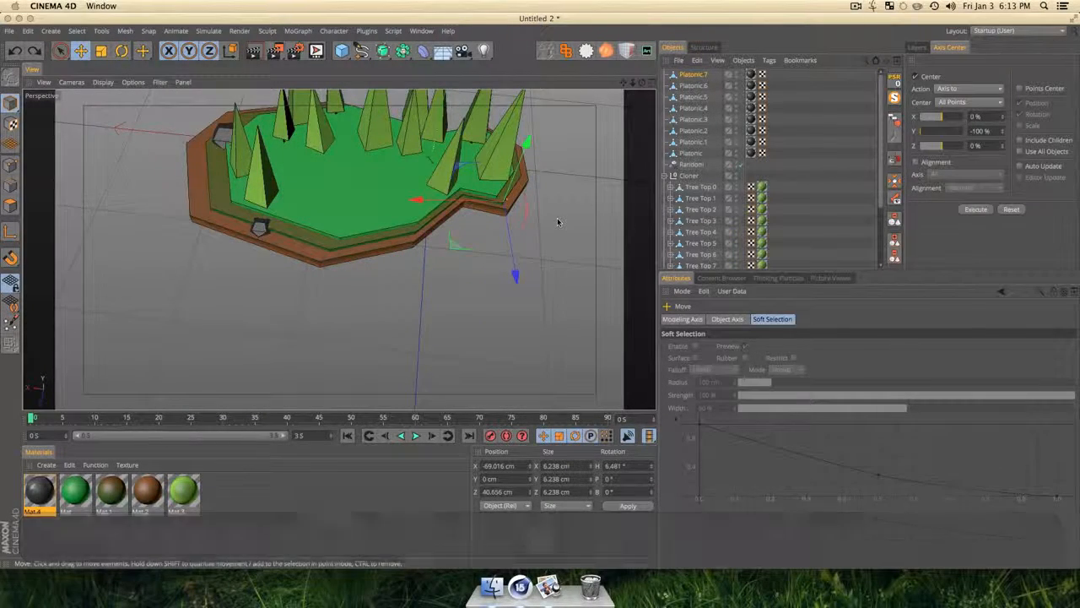
pyautogui.press('3')
pyautogui.moveTo(558, 223); pyautogui.dragTo(339, 249)
pyautogui.press('1')
pyautogui.moveTo(473, 230); pyautogui.dragTo(414, 188)
pyautogui.press('3')
pyautogui.moveTo(340, 250); pyautogui.dragTo(406, 297)
pyautogui.press('e')
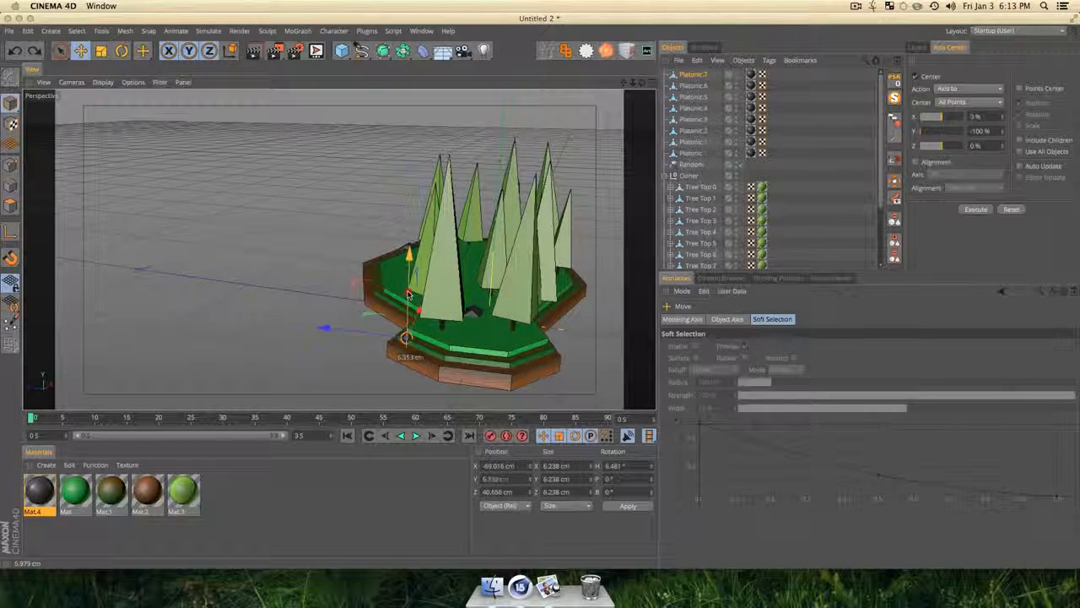
# Move that small rock to about X -64.8, Y 7.1, Z 41.1 cm and flatten it to about 7.8 × 2.6 × 7.8 cm.
pyautogui.press('3')
pyautogui.moveTo(417, 312); pyautogui.dragTo(491, 283)
pyautogui.press('t')
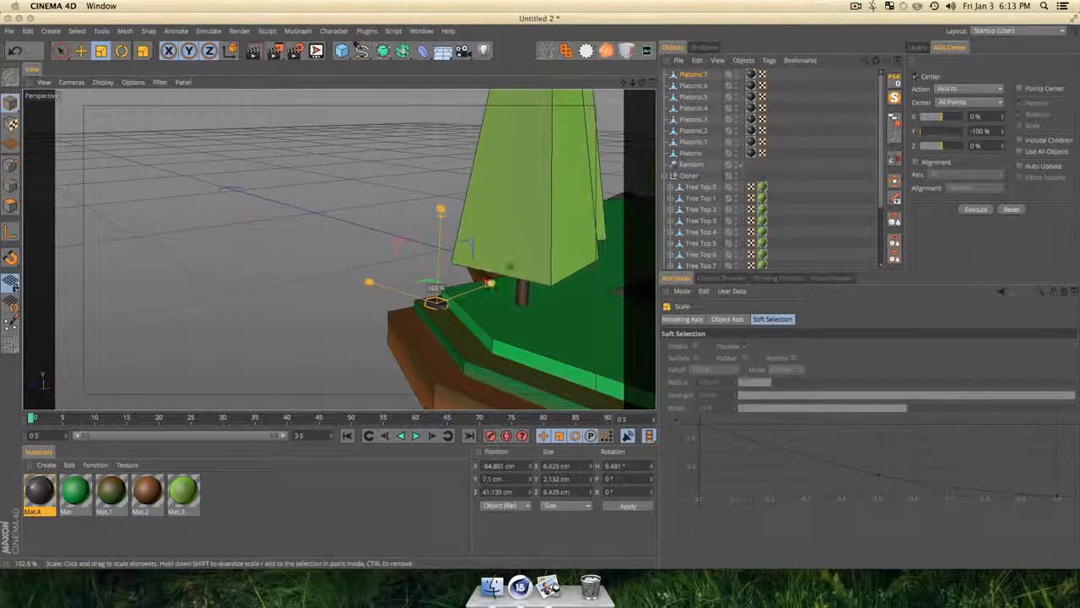
pyautogui.moveTo(567, 241); pyautogui.dragTo(613, 232)
# Stretch the large rock Platonic.1 at the island's wide end to about 53.2 cm in X and 75.6 cm in Z.
pyautogui.press('3')
pyautogui.moveTo(613, 232); pyautogui.dragTo(442, 195)
pyautogui.press('1')
pyautogui.press('3')
pyautogui.click(420, 224)
pyautogui.press('e')
pyautogui.press('3')
pyautogui.click(694, 142)
pyautogui.scroll(-10, 399, 301)
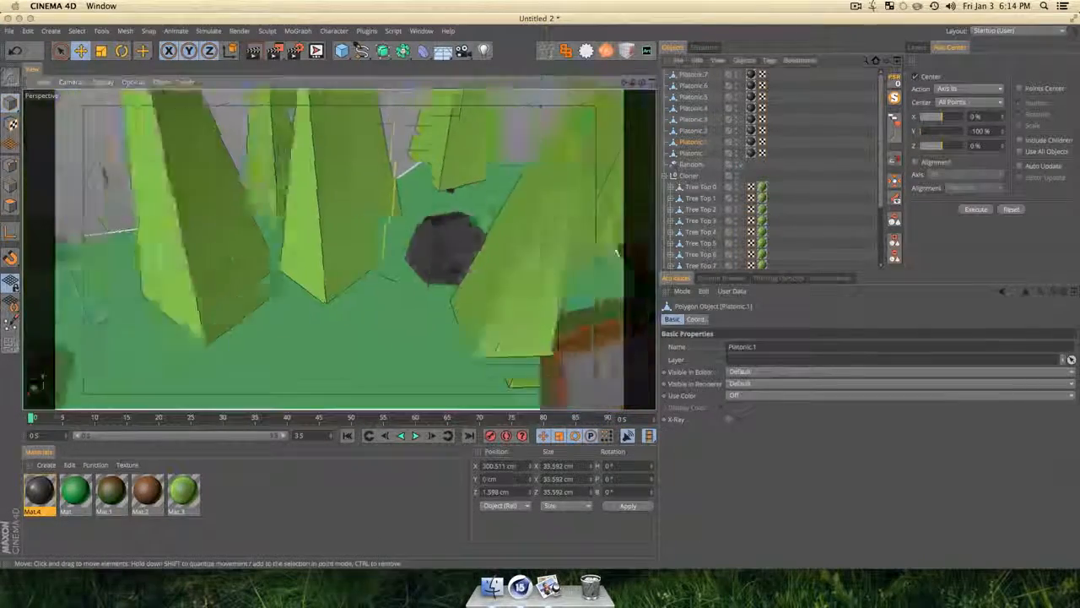
pyautogui.press('1')
pyautogui.moveTo(308, 372); pyautogui.dragTo(543, 288)
pyautogui.scroll(5, 463, 216)
pyautogui.press('t')
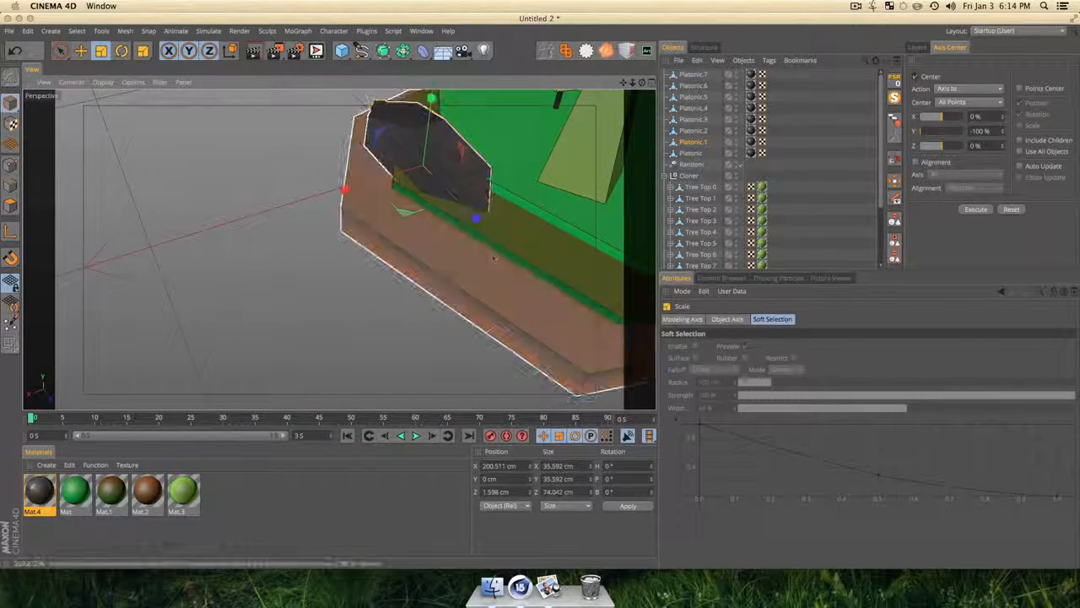
pyautogui.moveTo(343, 191); pyautogui.dragTo(301, 205)
# Rotate the large rock to about H 9.1°, P 5°, B 28.6° and move it to about X 202.6, Y -1.2, Z 8.8 cm.
pyautogui.press('r')
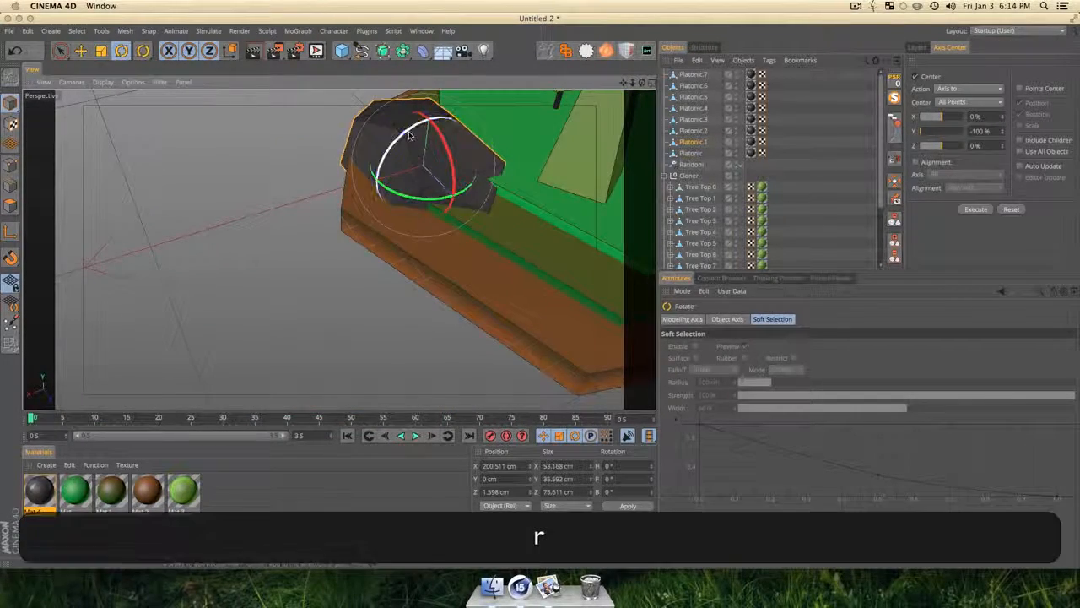
pyautogui.moveTo(407, 140); pyautogui.dragTo(393, 157)
pyautogui.press('e')
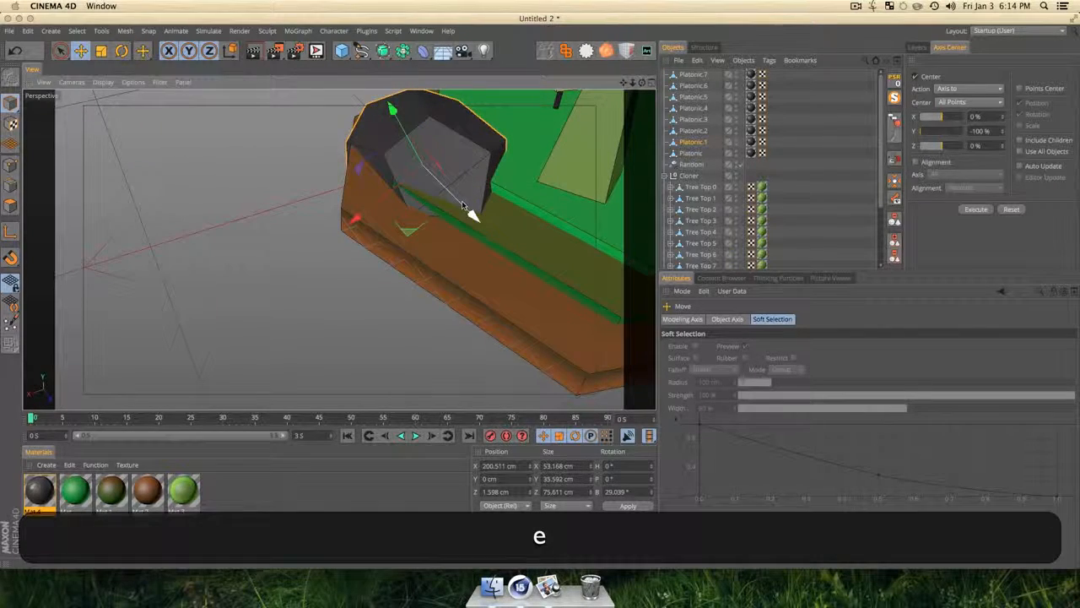
pyautogui.moveTo(462, 204); pyautogui.dragTo(415, 199)
pyautogui.press('r')
pyautogui.press('e')
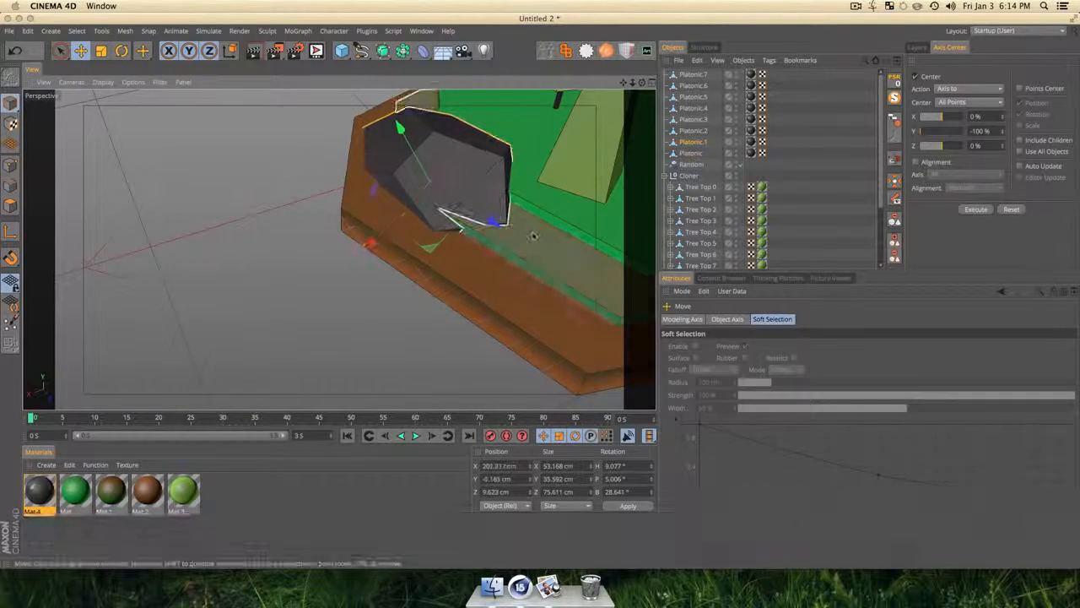
# Rotate the original Platonic rock on the front ledge to a bank of about -83.7° and scale it to about 16.8 cm across.
pyautogui.scroll(-10, 533, 237)
pyautogui.press('1')
pyautogui.moveTo(533, 237); pyautogui.dragTo(274, 118)
pyautogui.press('3')
pyautogui.scroll(10, 380, 169)
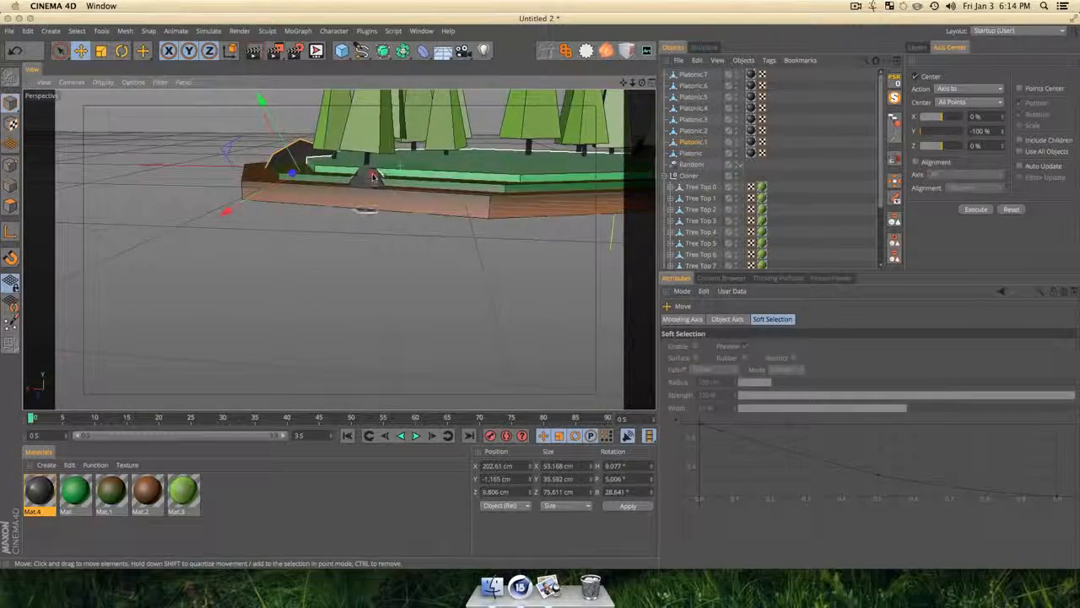
pyautogui.click(368, 178)
pyautogui.press('r')
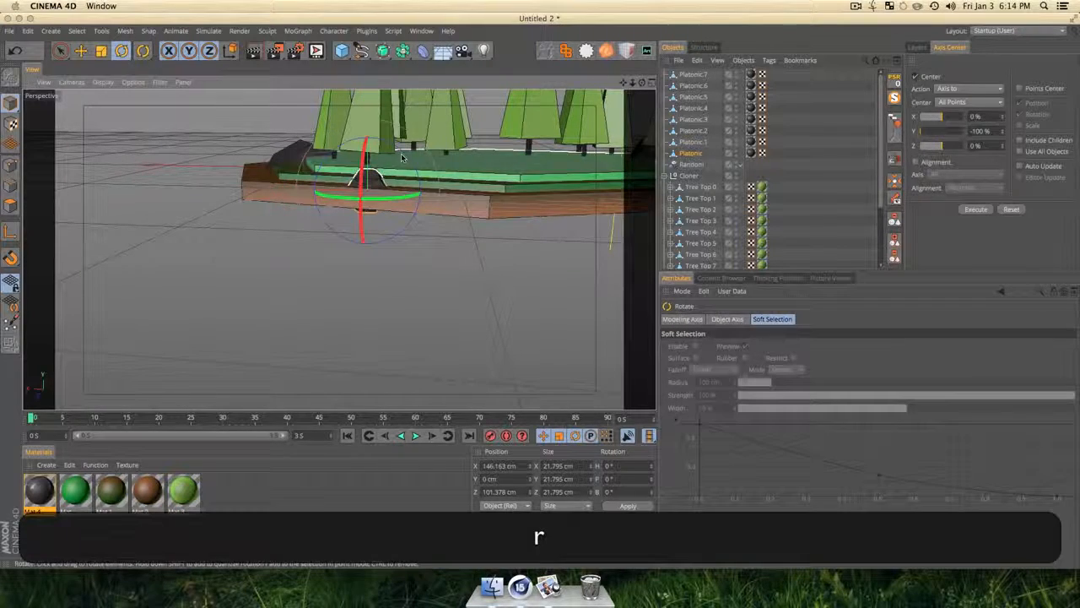
pyautogui.moveTo(405, 155); pyautogui.dragTo(422, 235)
pyautogui.press('t')
pyautogui.moveTo(428, 188); pyautogui.dragTo(388, 203)
# Squash the ledge rock to about 7.9 cm in X and move it to about X 146.5, Y 3 cm.
pyautogui.press('t')
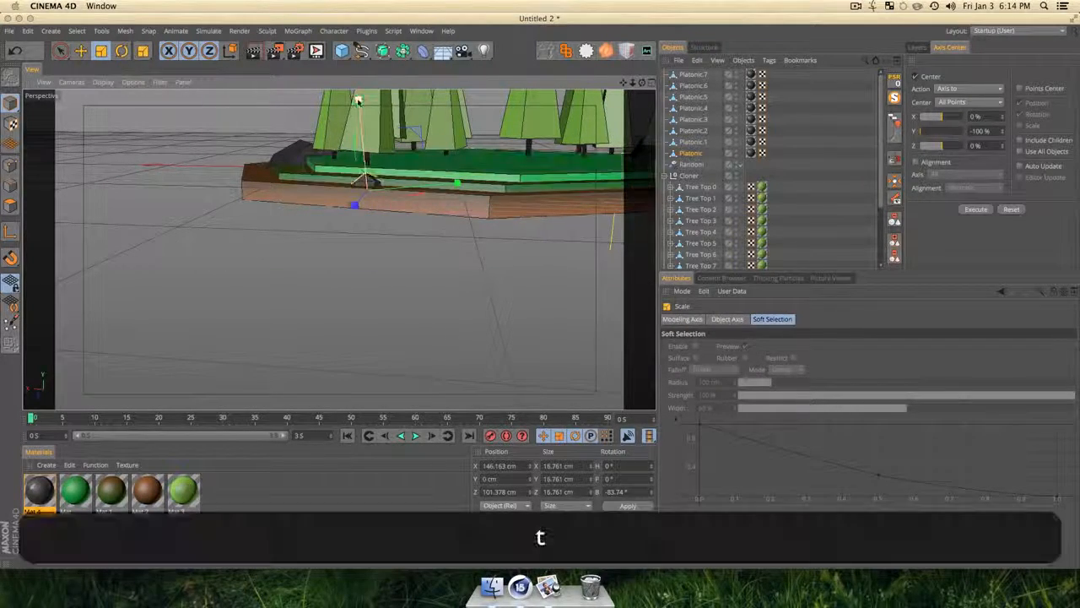
pyautogui.moveTo(357, 99); pyautogui.dragTo(362, 133)
pyautogui.press('e')
# Raise the Platonic.5 rock in the clearing to about Y 9.2 cm and stretch it to about 19.6 cm in X.
pyautogui.press('1')
pyautogui.moveTo(473, 253); pyautogui.dragTo(342, 172)
pyautogui.press('3')
pyautogui.press('1')
pyautogui.press('3')
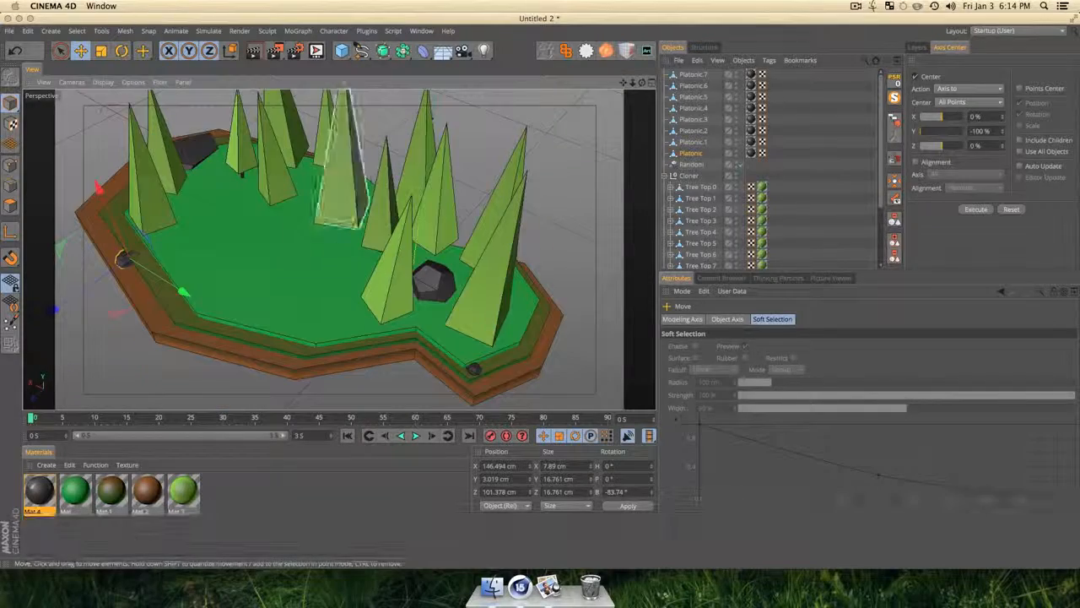
pyautogui.click(369, 221)
pyautogui.press('e')
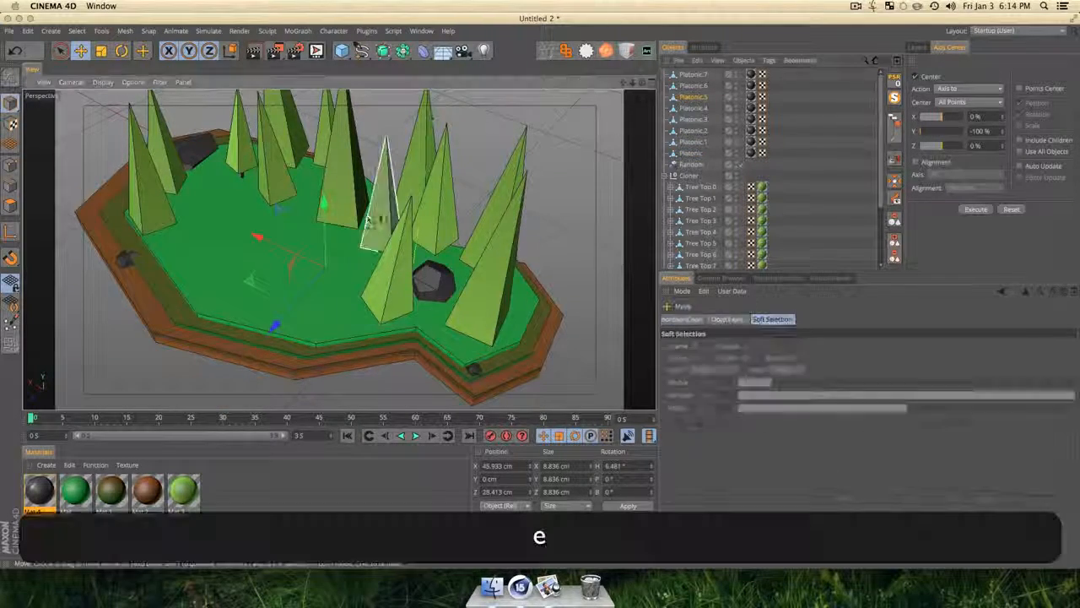
pyautogui.moveTo(324, 202); pyautogui.dragTo(322, 197)
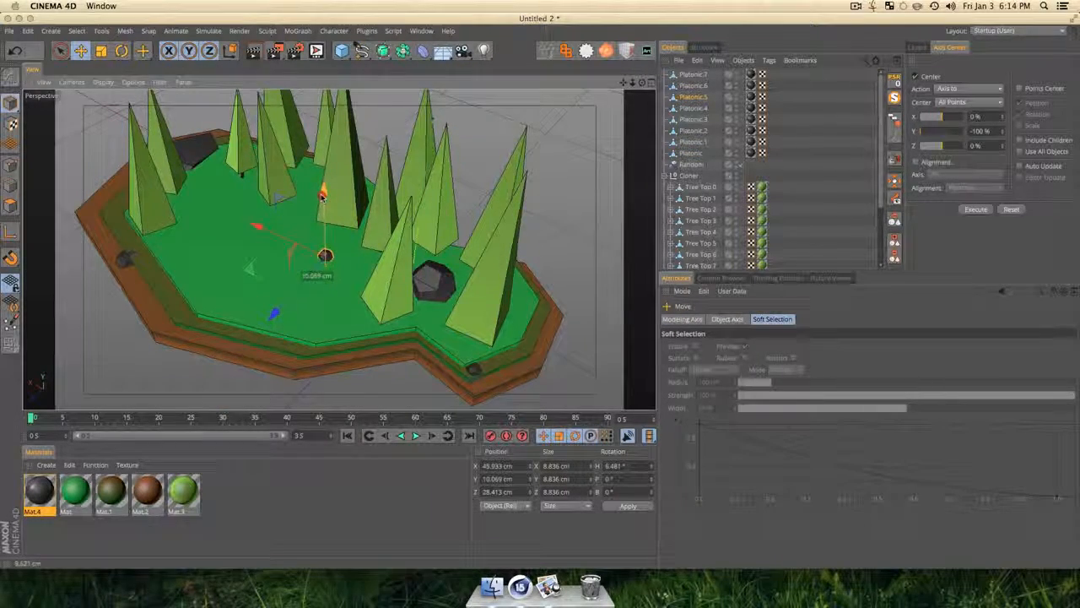
pyautogui.press('t')
pyautogui.moveTo(255, 225); pyautogui.dragTo(304, 250)
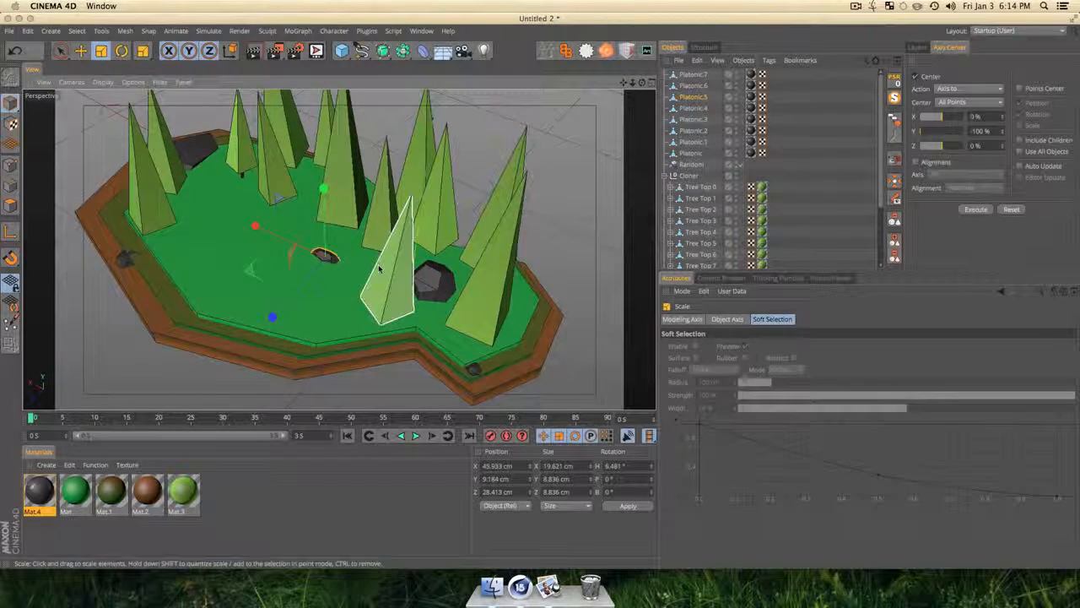
# Raise the Platonic.6 rock to about Y 8.6 cm and resize it to about 6.9 × 3.6 × 6.9 cm.
pyautogui.click(696, 111)
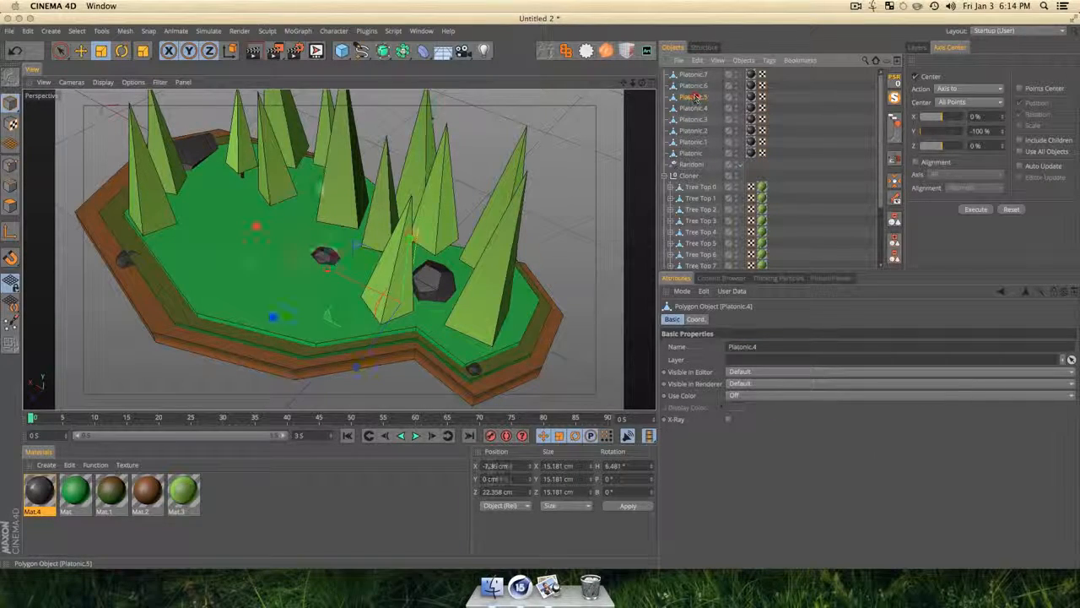
pyautogui.press('e')
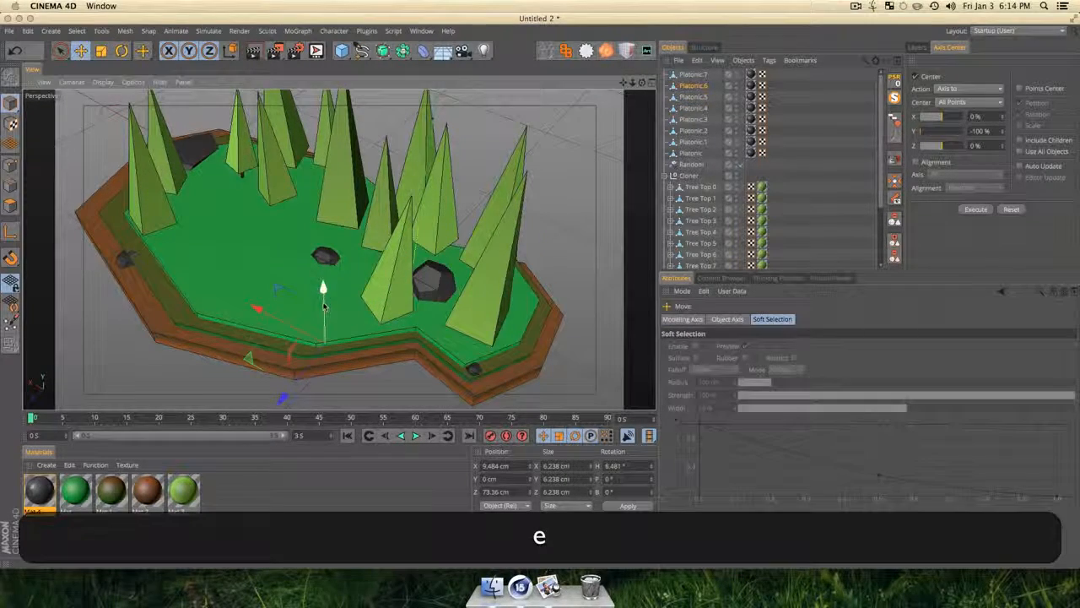
pyautogui.press('t')
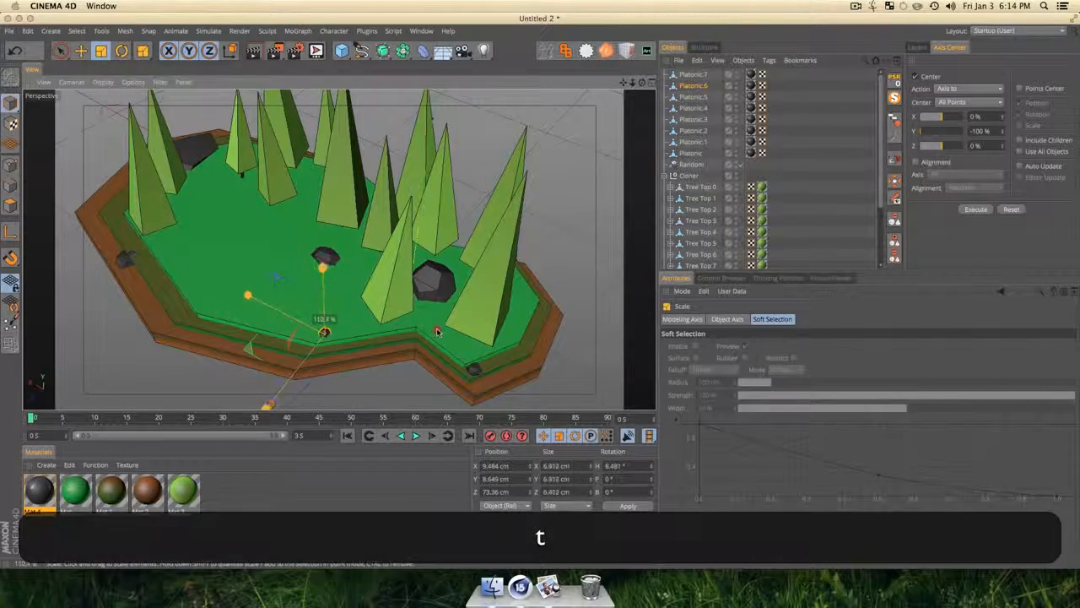
pyautogui.moveTo(322, 292)
pyautogui.mouseDown()
pyautogui.moveTo(324, 331)
pyautogui.moveTo(322, 295)
pyautogui.mouseUp()
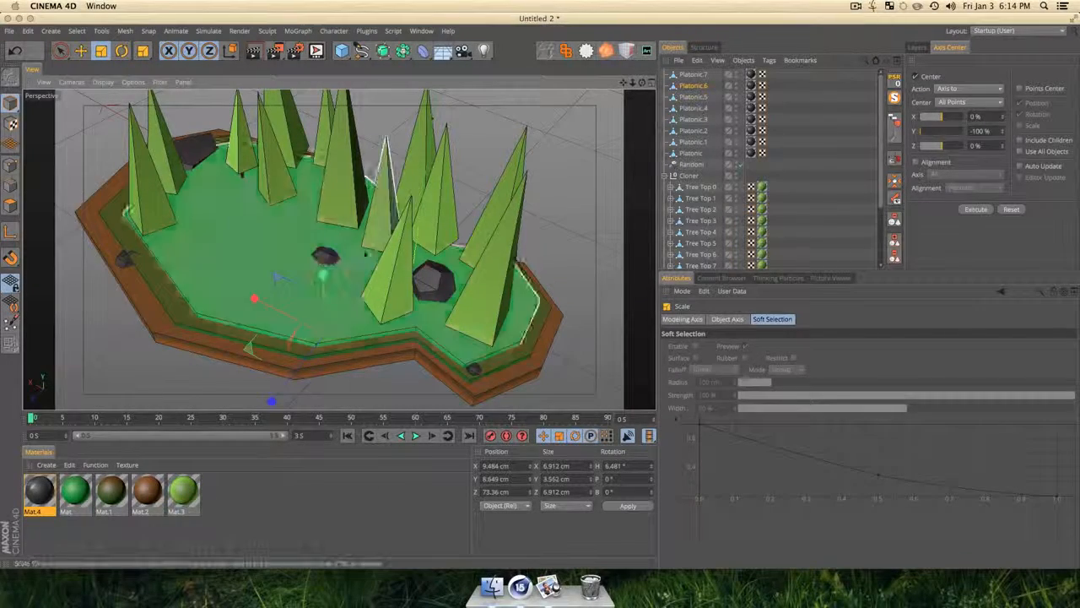
# Stretch the Platonic.3 rock to about 38.1 cm in X and raise it to about Y 4 cm.
pyautogui.click(692, 75)
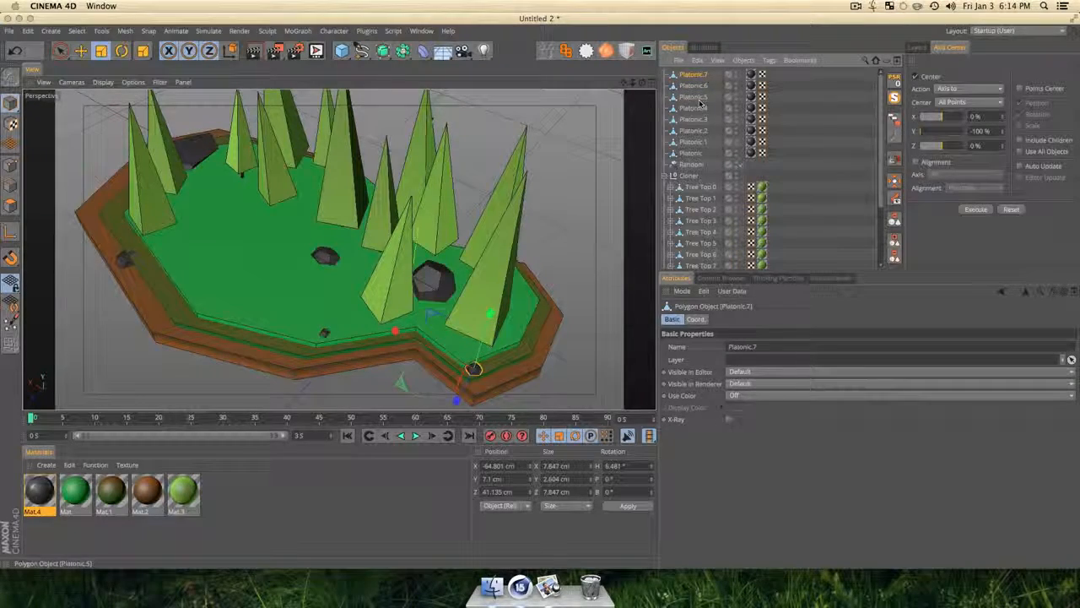
pyautogui.press('Down')
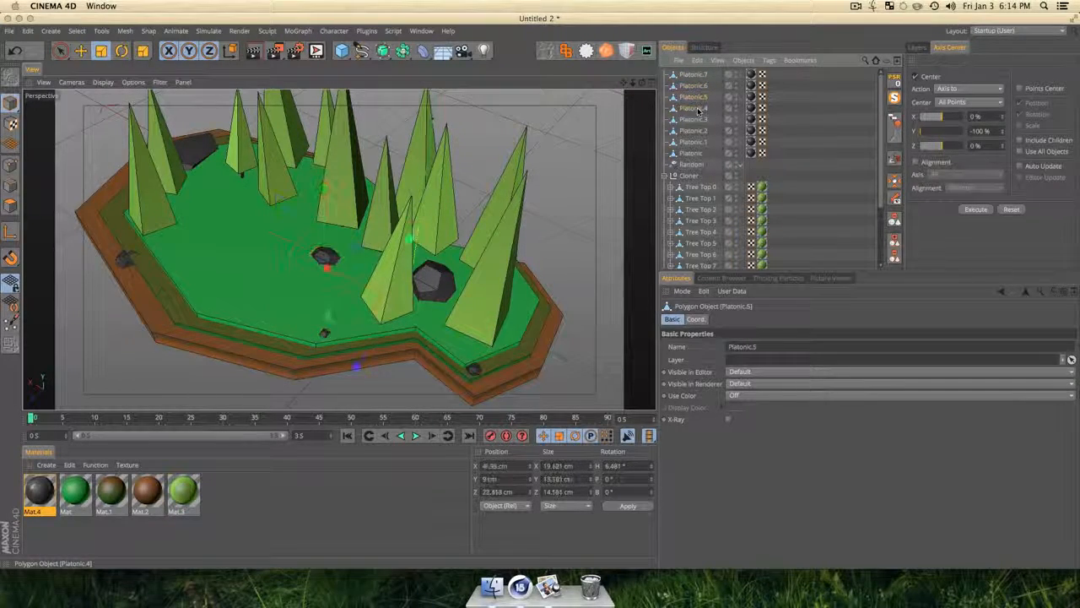
pyautogui.click(698, 122)
pyautogui.click(695, 110)
pyautogui.scroll(5, 412, 272)
pyautogui.press('3')
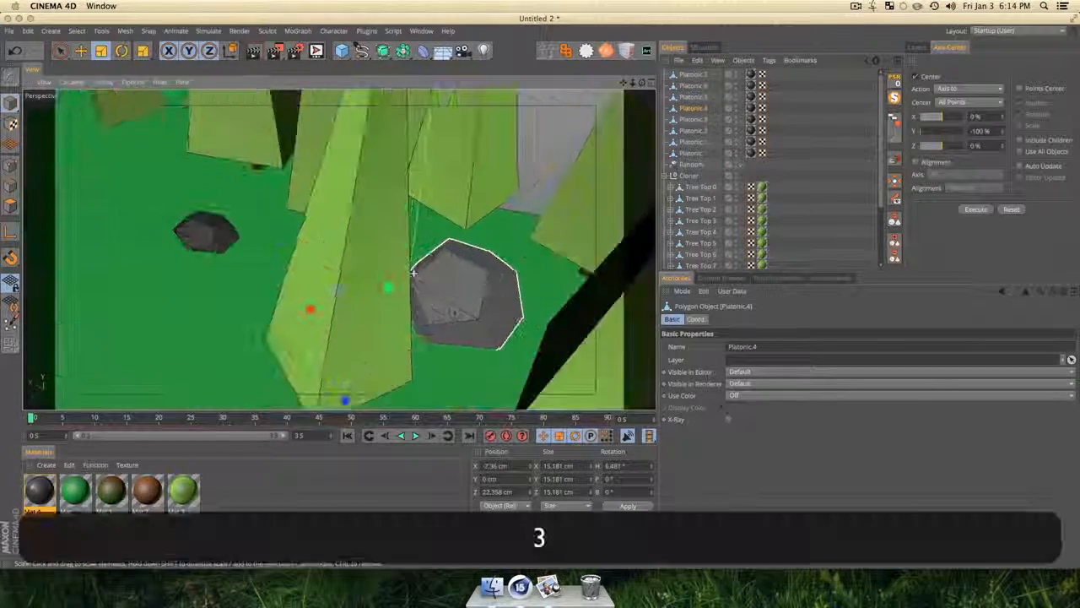
pyautogui.moveTo(412, 272); pyautogui.dragTo(495, 300)
pyautogui.press('e')
pyautogui.press('Down')
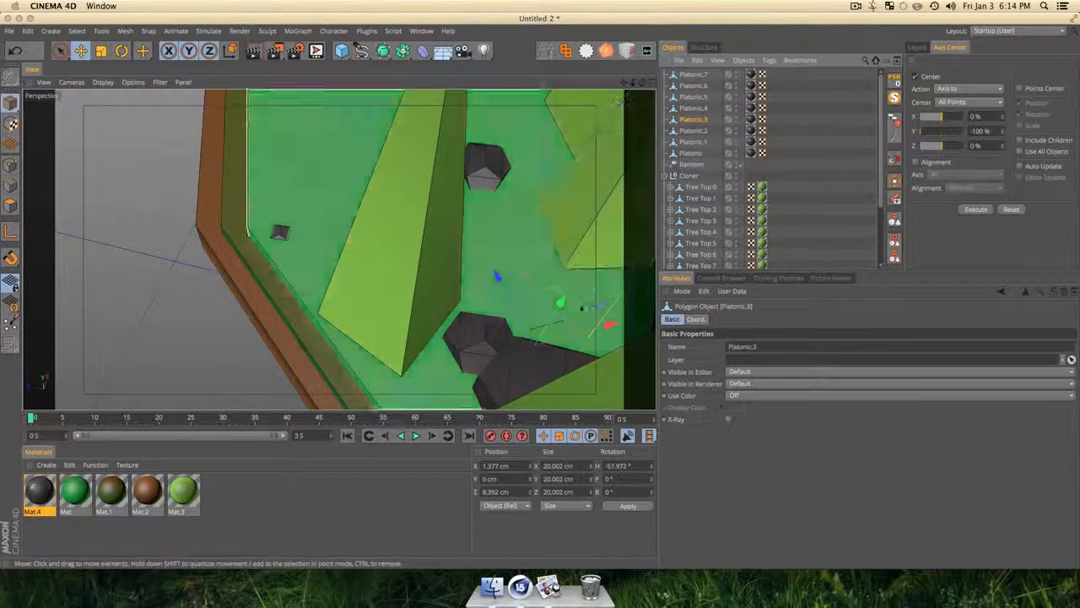
pyautogui.moveTo(560, 301); pyautogui.dragTo(621, 314)
pyautogui.press('t')
pyautogui.press('e')
pyautogui.moveTo(568, 288); pyautogui.dragTo(565, 297)
# Rotate the Platonic.3 rock to about H -84.9°, P -0.5°, B -5.2° and render a preview of the island.
pyautogui.press('r')
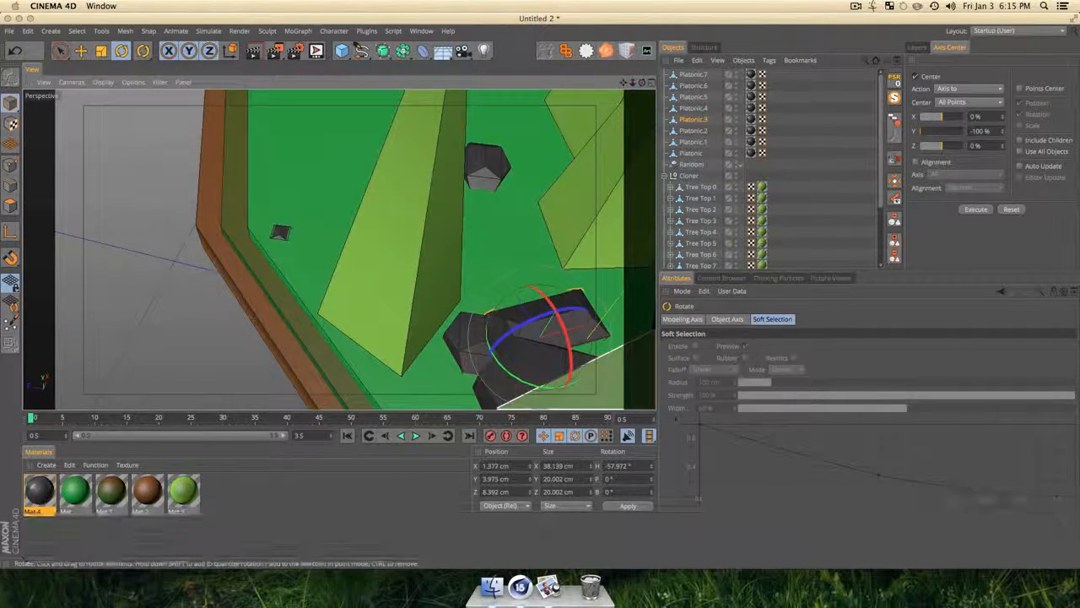
pyautogui.moveTo(574, 387); pyautogui.dragTo(359, 251)
pyautogui.press('3')
pyautogui.press('3')
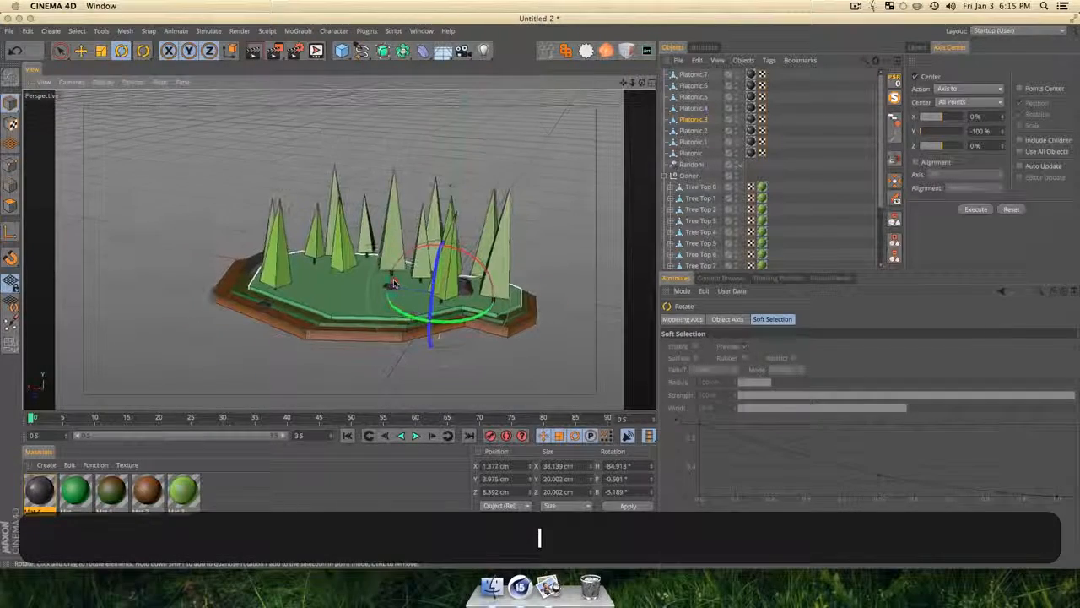
pyautogui.press('super+r')
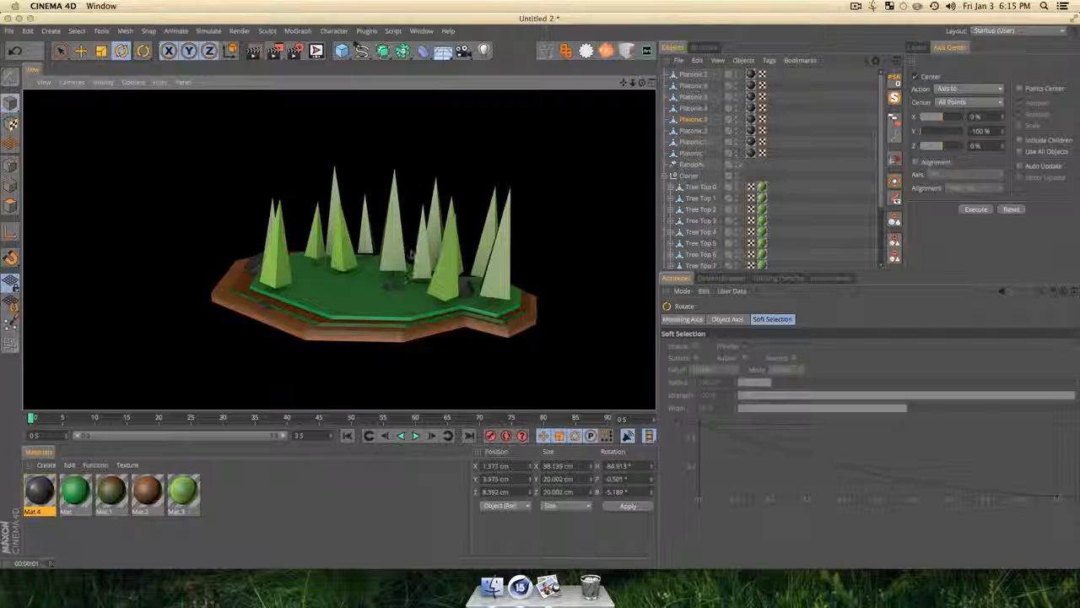
# Add a Cone primitive and move it out in front of the island to about Z 166.6 cm.
pyautogui.scroll(-3, 152, 274)
pyautogui.moveTo(152, 272); pyautogui.dragTo(85, 335)
pyautogui.moveTo(343, 52); pyautogui.dragTo(503, 67)
pyautogui.press('e')
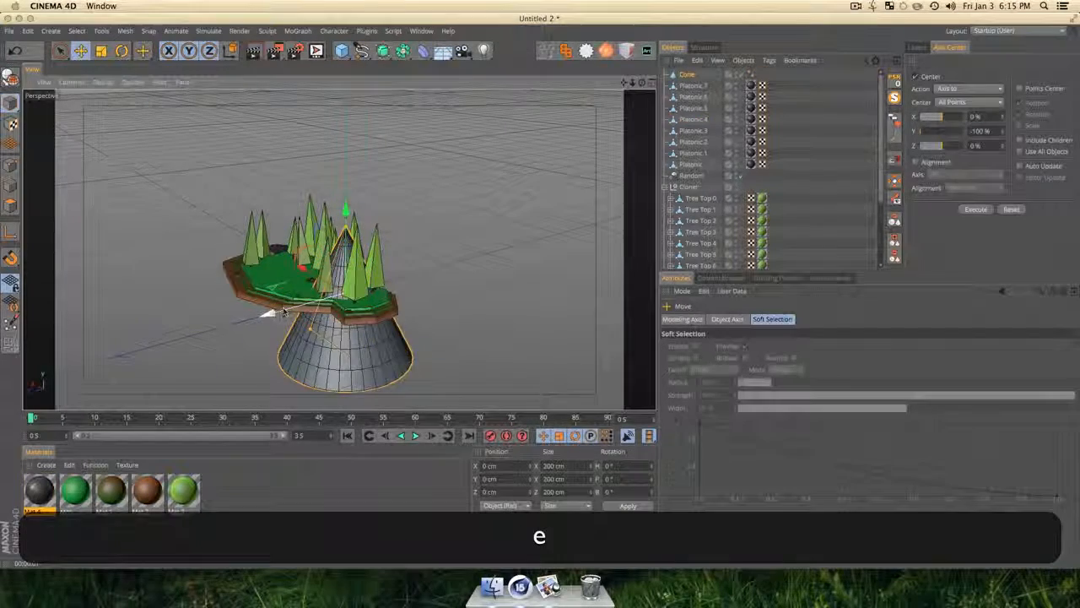
pyautogui.moveTo(265, 309); pyautogui.dragTo(320, 251)
pyautogui.press('1')
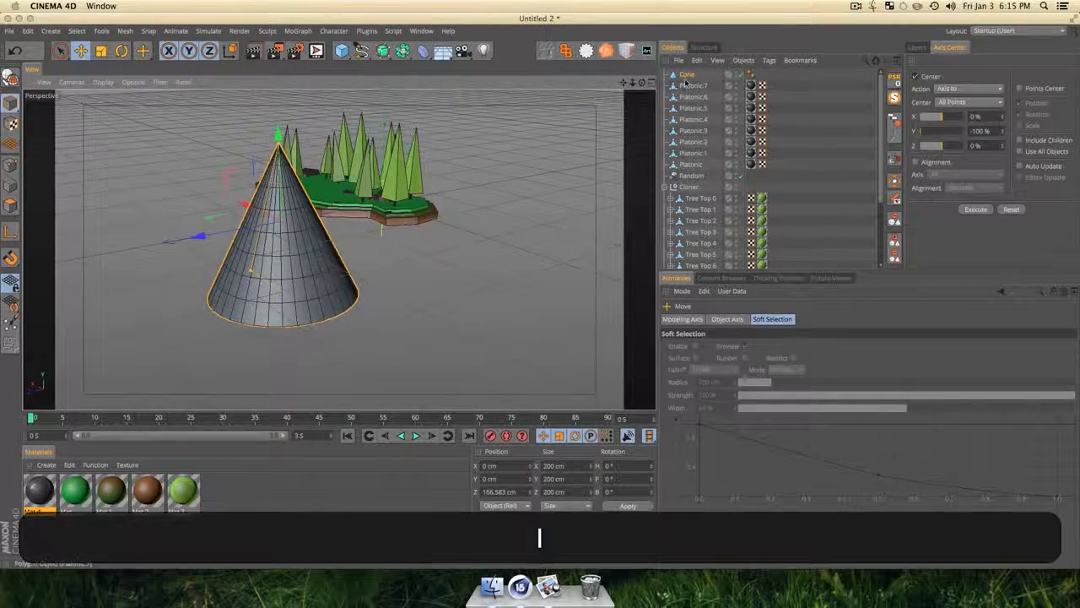
# Set the cone to 7 rotation segments and 5 height segments.
pyautogui.click(686, 76)
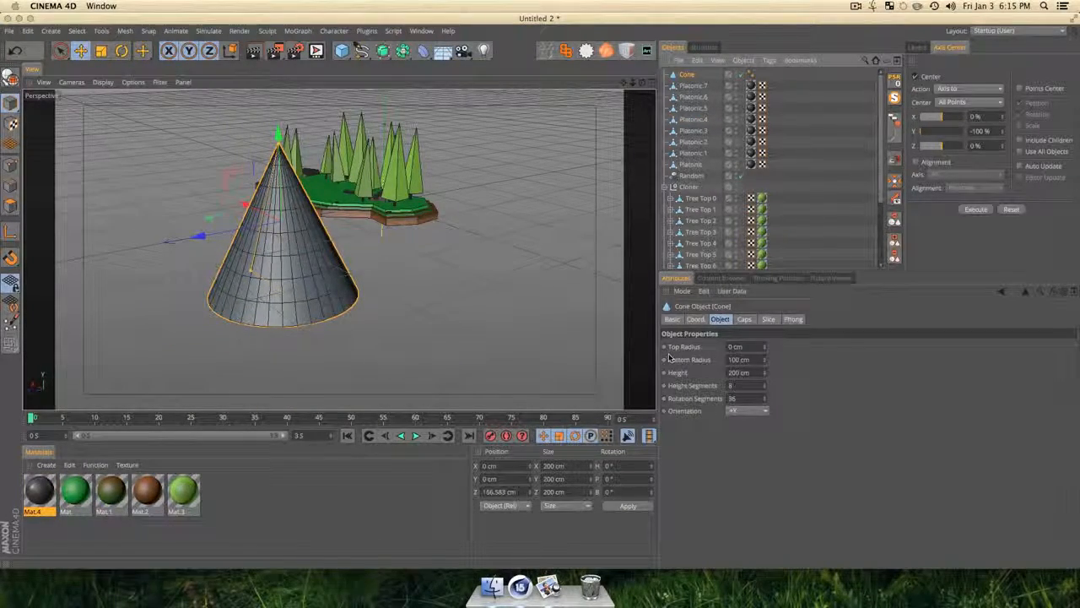
pyautogui.moveTo(766, 399); pyautogui.dragTo(766, 416)
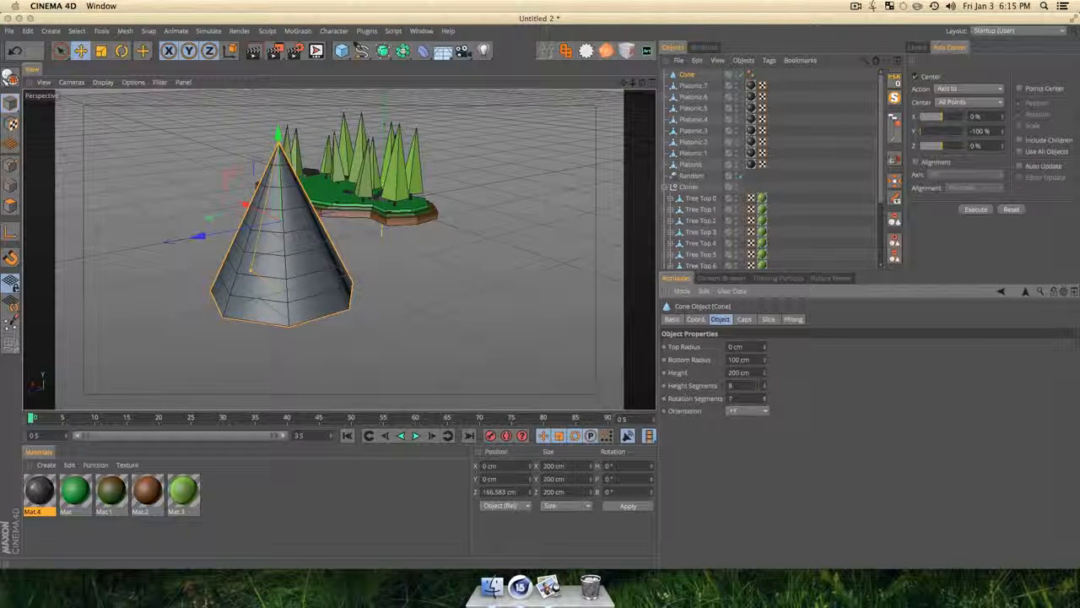
pyautogui.moveTo(766, 386); pyautogui.dragTo(765, 395)
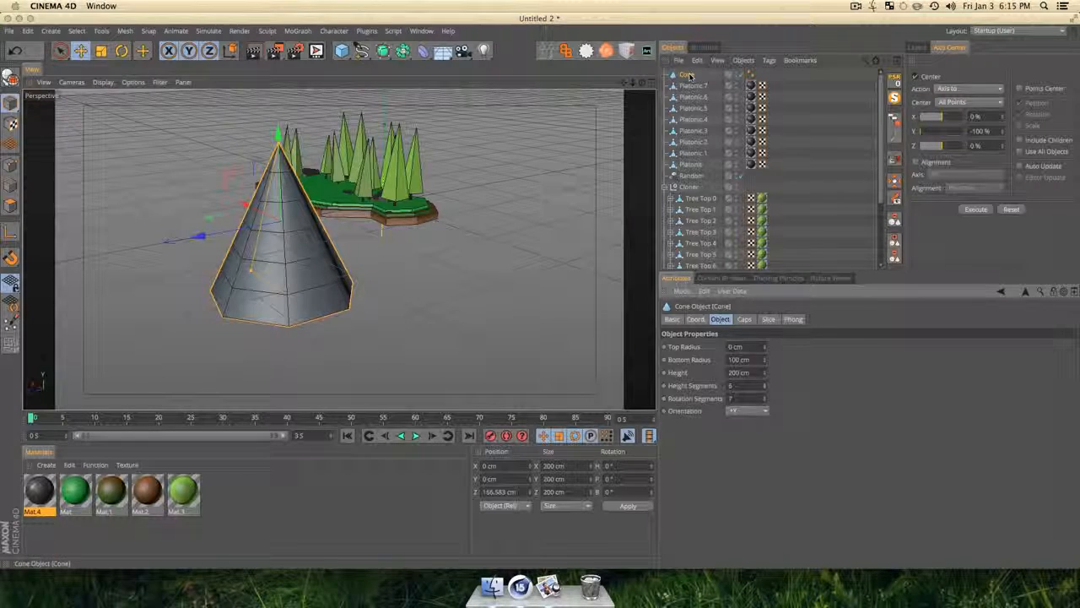
# Make the cone editable at a size of about 44.9 × 47.2 × 46 cm and delete its Phong tag.
pyautogui.press('t')
pyautogui.moveTo(482, 194); pyautogui.dragTo(235, 337)
pyautogui.scroll(8, 281, 212)
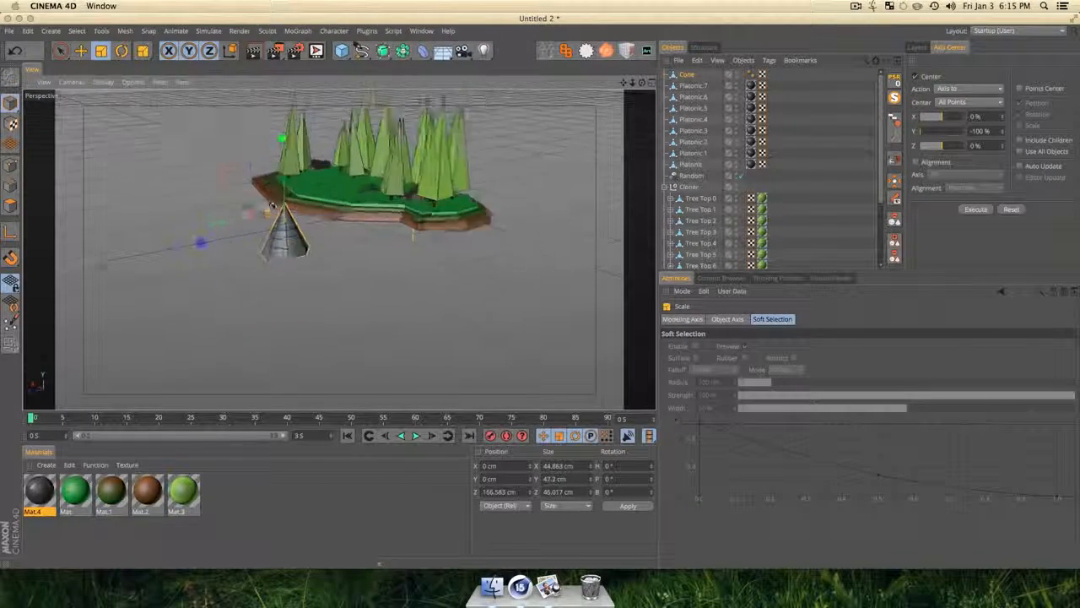
pyautogui.click(751, 75)
pyautogui.press('BackSpace')
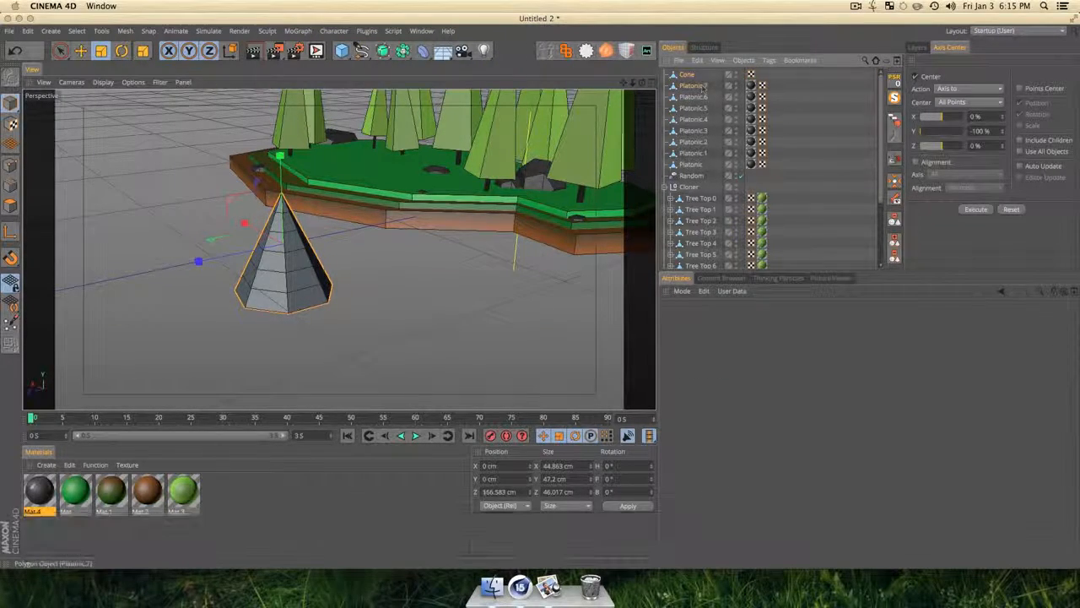
# Group all the Platonic rocks, from Platonic.7 to Platonic, into a null named Rock.
pyautogui.click(693, 85)
pyautogui.keyDown('shift'); pyautogui.click(699, 158); pyautogui.keyUp('shift')
pyautogui.hotkey('alt', 'shift', 'g')
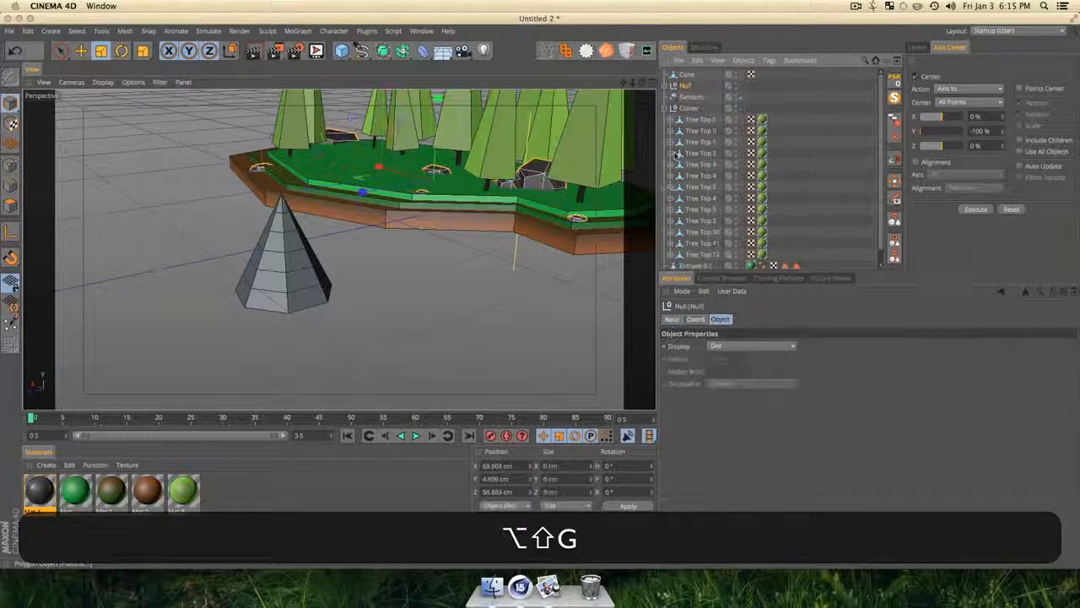
pyautogui.doubleClick(688, 86)
pyautogui.write('Rock')
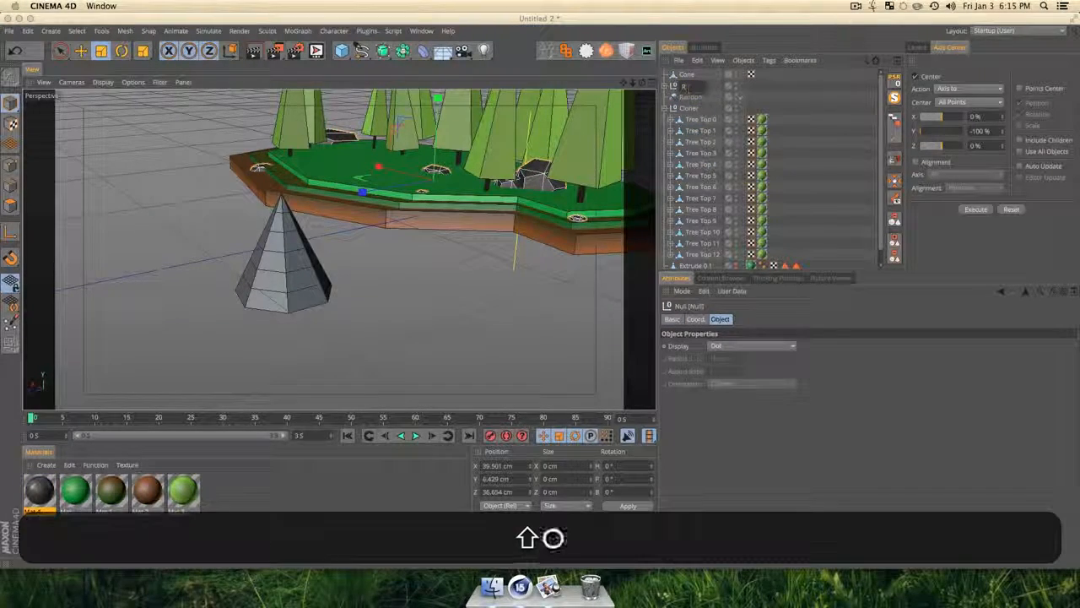
pyautogui.press('Return')
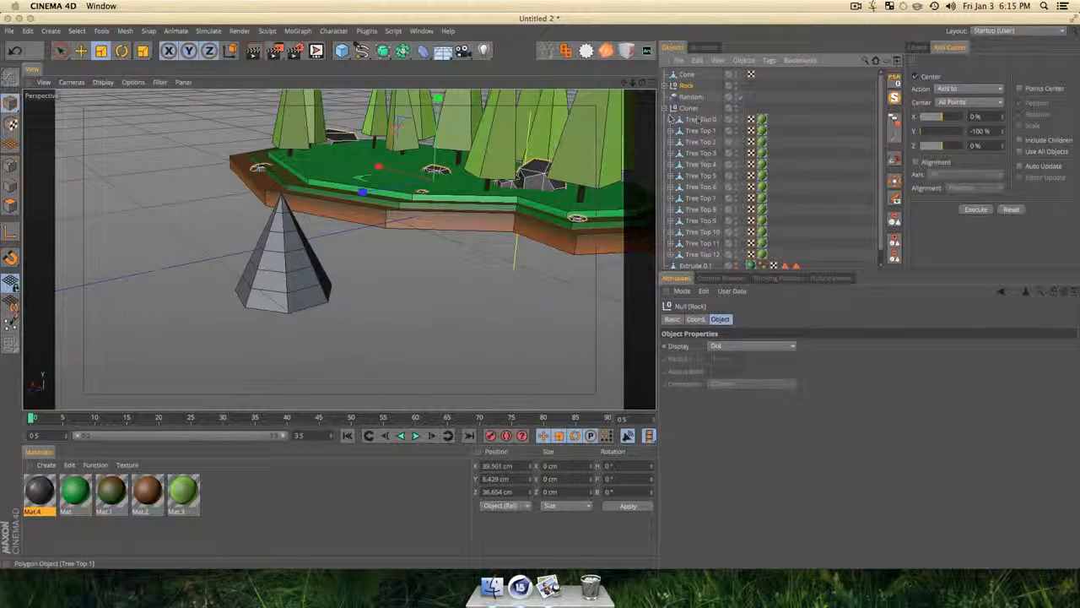
# Collapse the Cloner group that holds the tree tops and rename it Trees.
pyautogui.click(671, 110)
pyautogui.doubleClick(688, 109)
pyautogui.write('Trees')
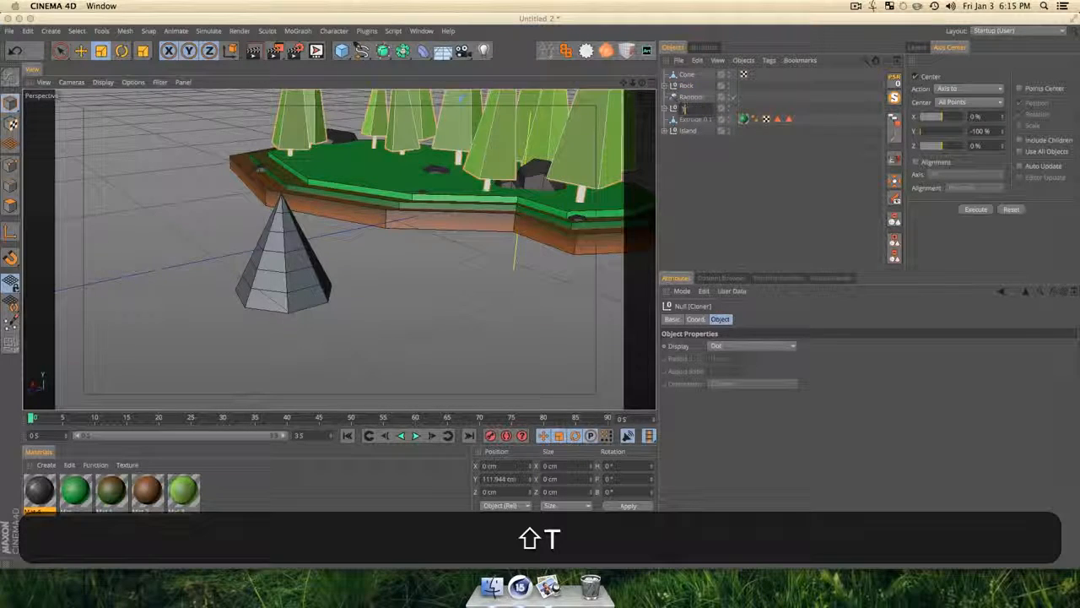
# Delete the leftover Random effector and the Extrude 0.1 object from the scene.
pyautogui.click(703, 120)
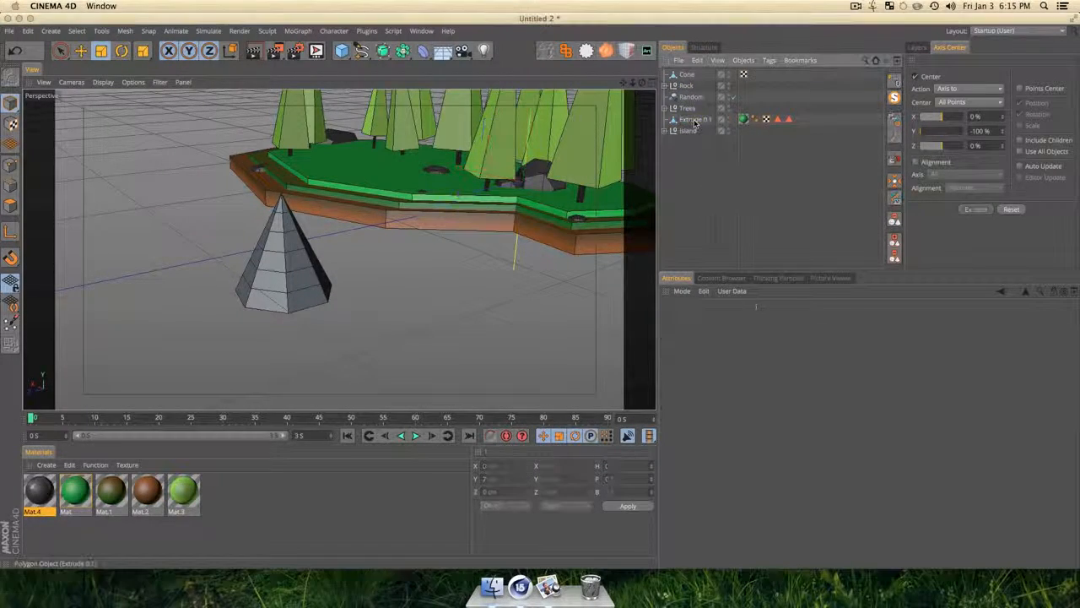
pyautogui.keyDown('super'); pyautogui.click(696, 99); pyautogui.keyUp('super')
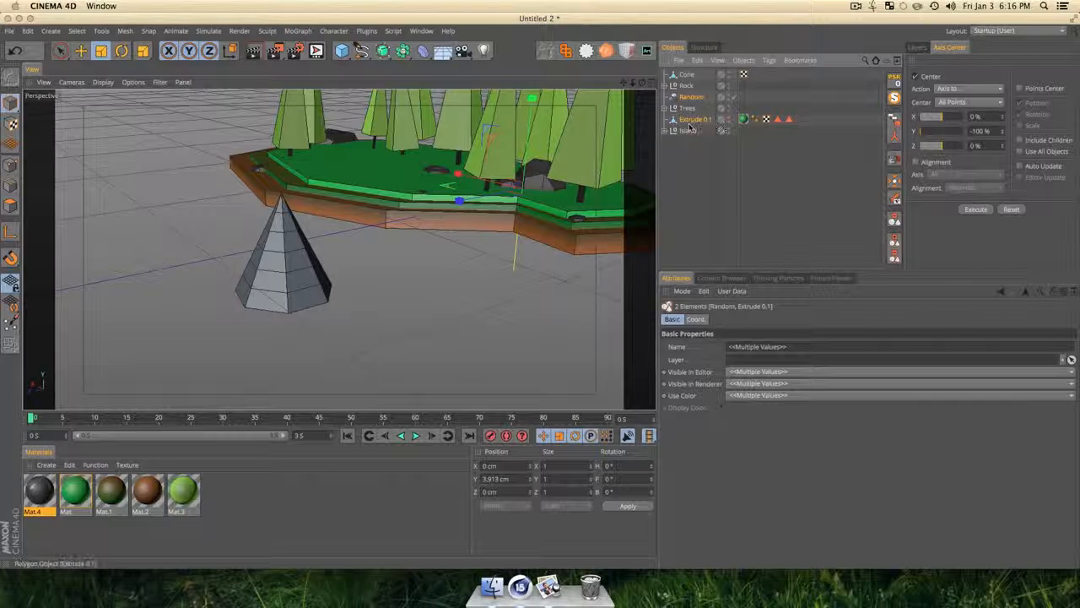
pyautogui.press('BackSpace')
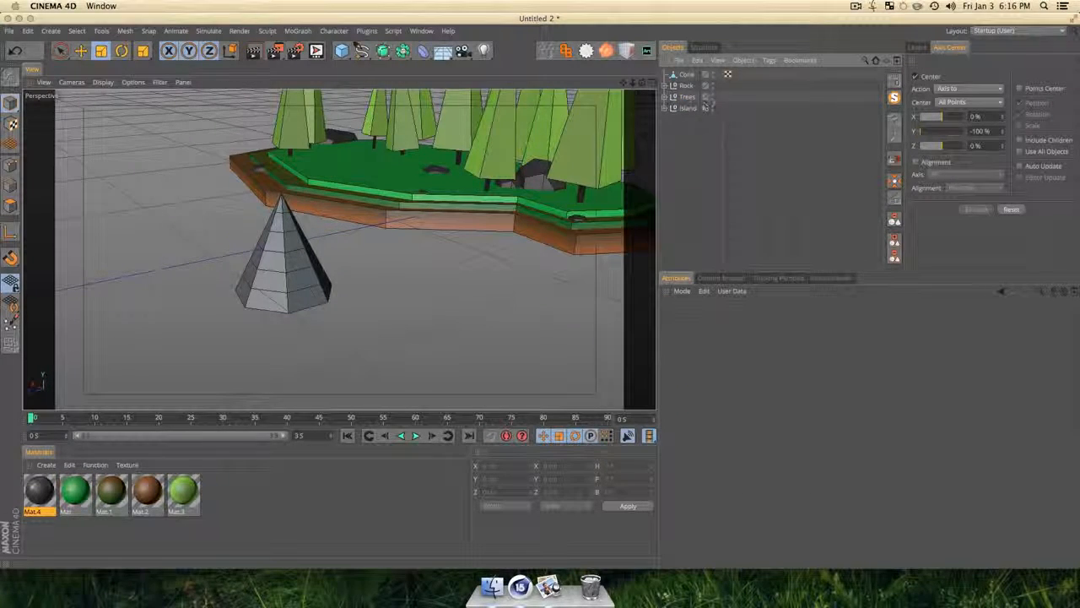
# Cut a tent doorway into the cone by deleting the two lowest polygons of its front face.
pyautogui.click(311, 297)
pyautogui.click(310, 297)
pyautogui.scroll(6, 287, 298)
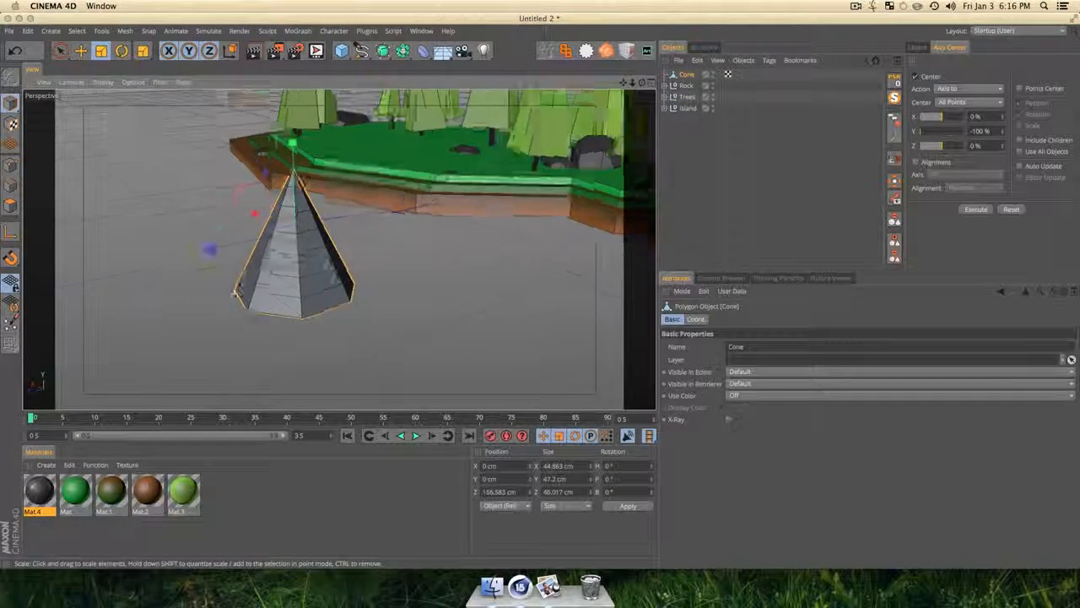
pyautogui.press('3')
pyautogui.moveTo(269, 299); pyautogui.dragTo(332, 290)
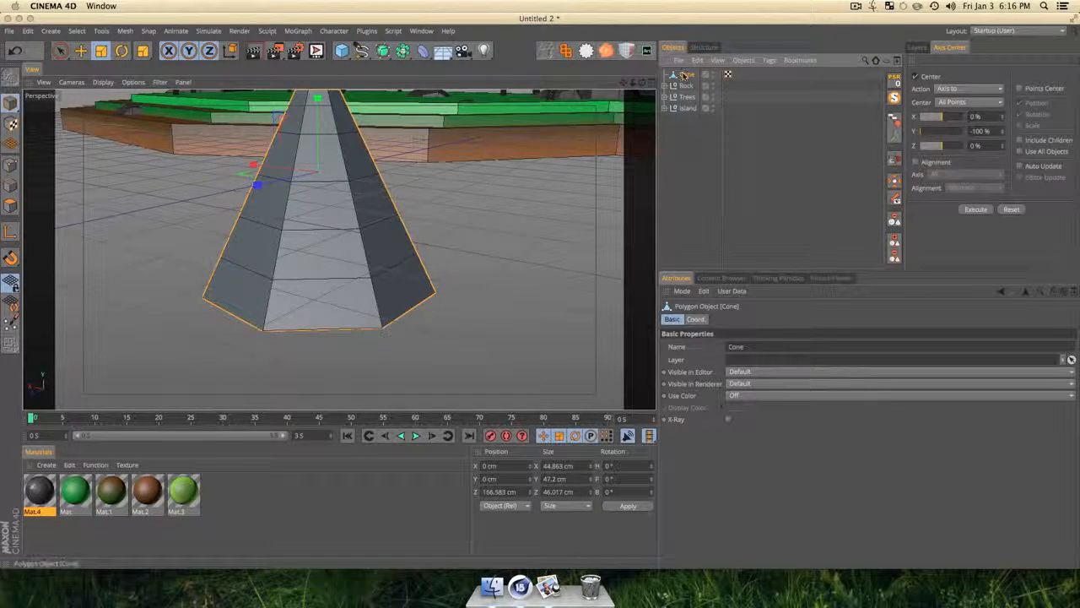
pyautogui.click(10, 205)
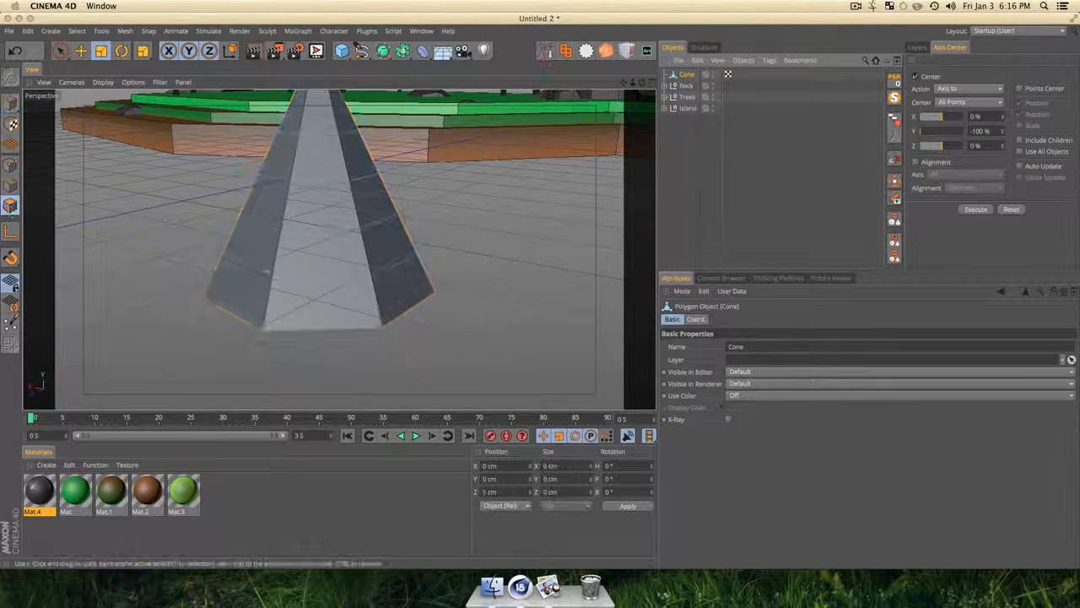
pyautogui.click(323, 260)
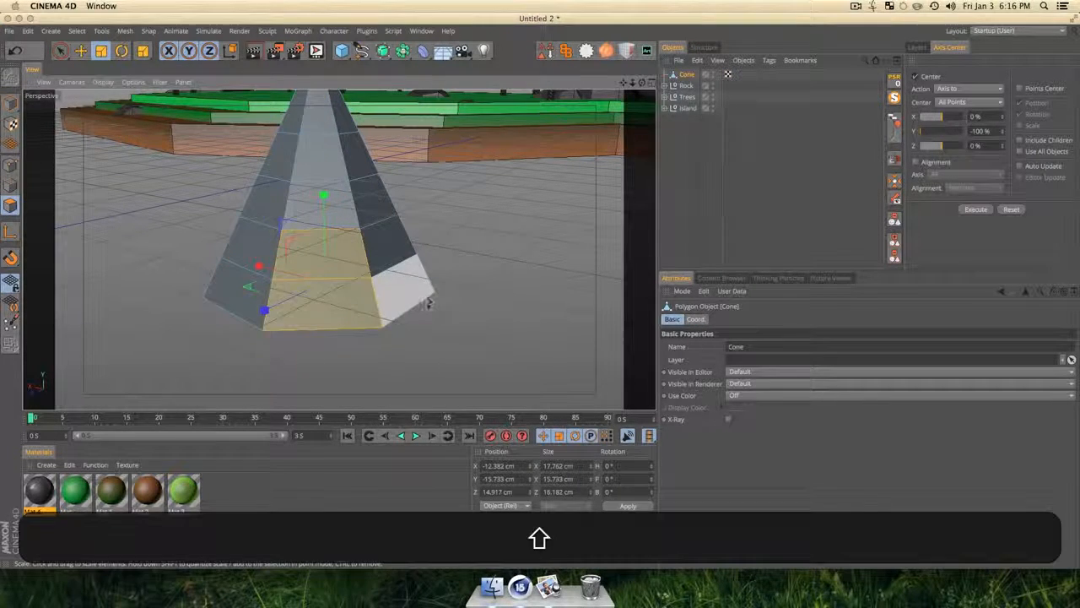
pyautogui.press('Delete')
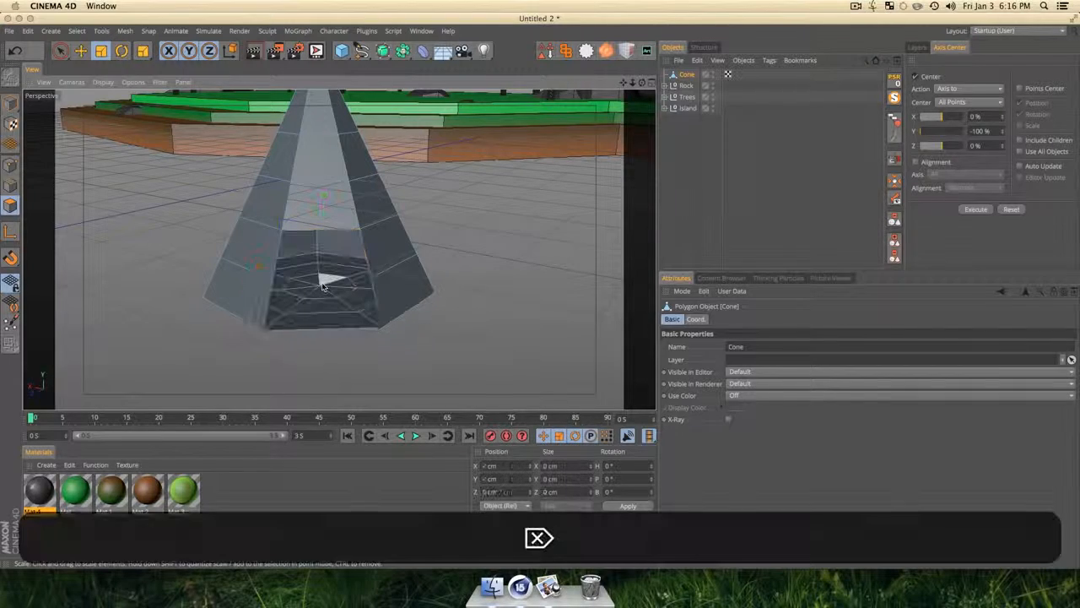
# Examine the cone tent's doorway from the side and in perspective, including a viewport render.
pyautogui.press('F2')
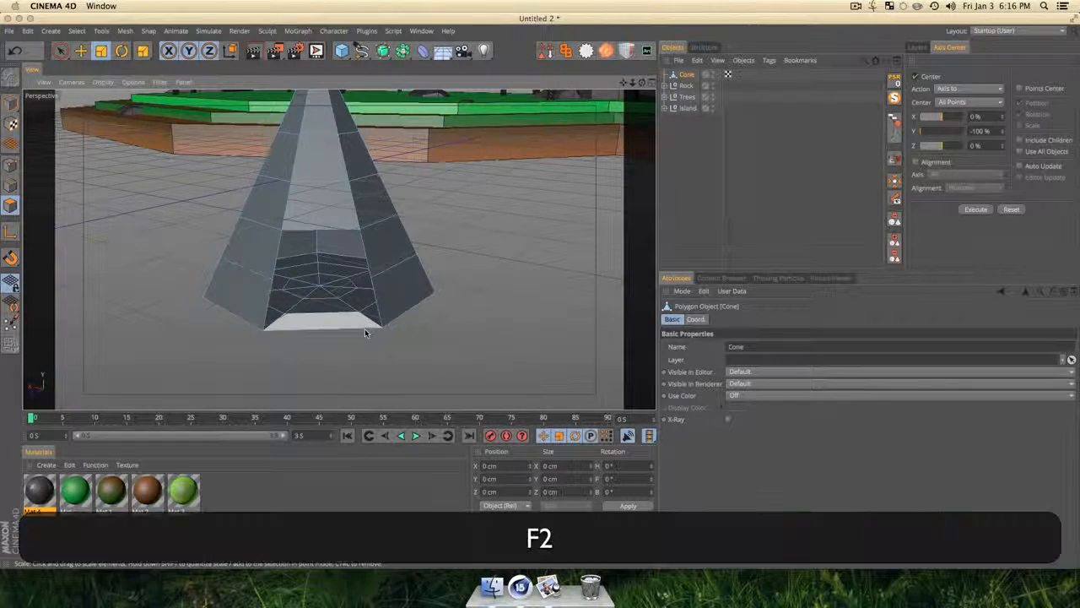
pyautogui.press('F3')
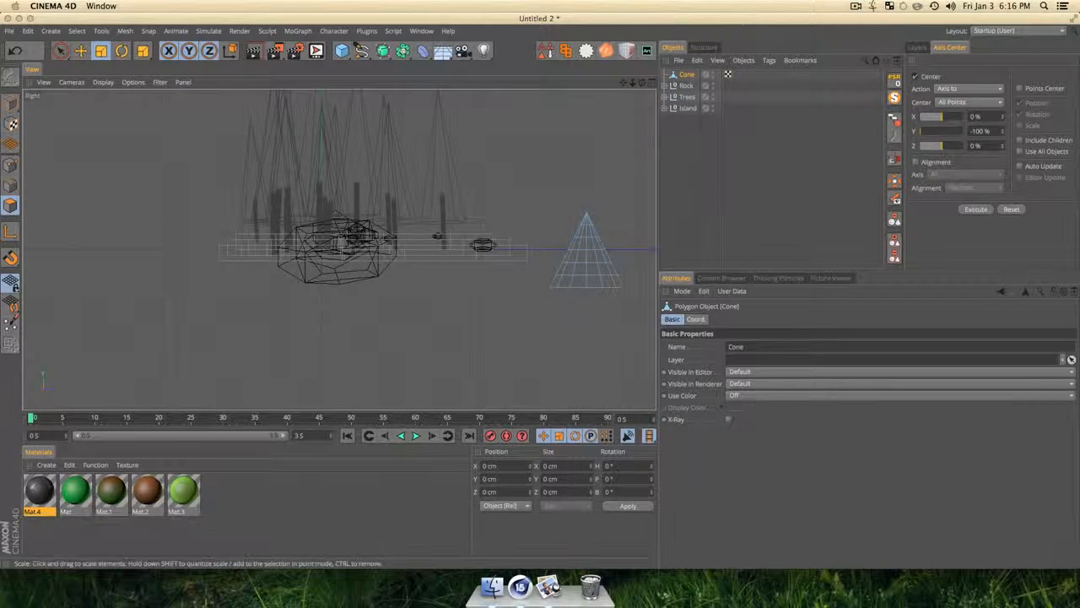
pyautogui.press('F1')
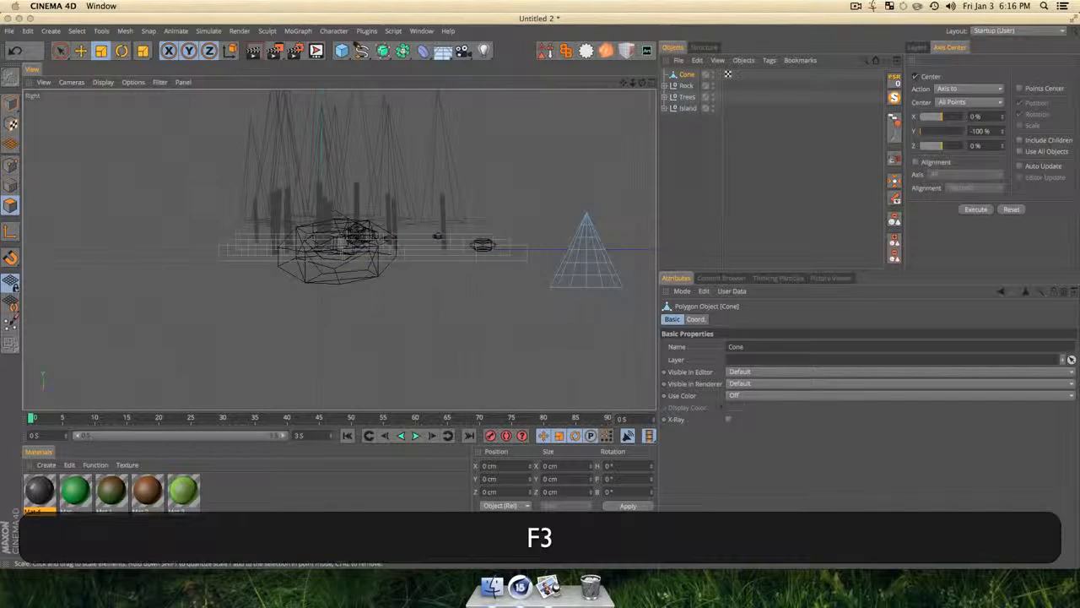
pyautogui.scroll(7, 583, 283)
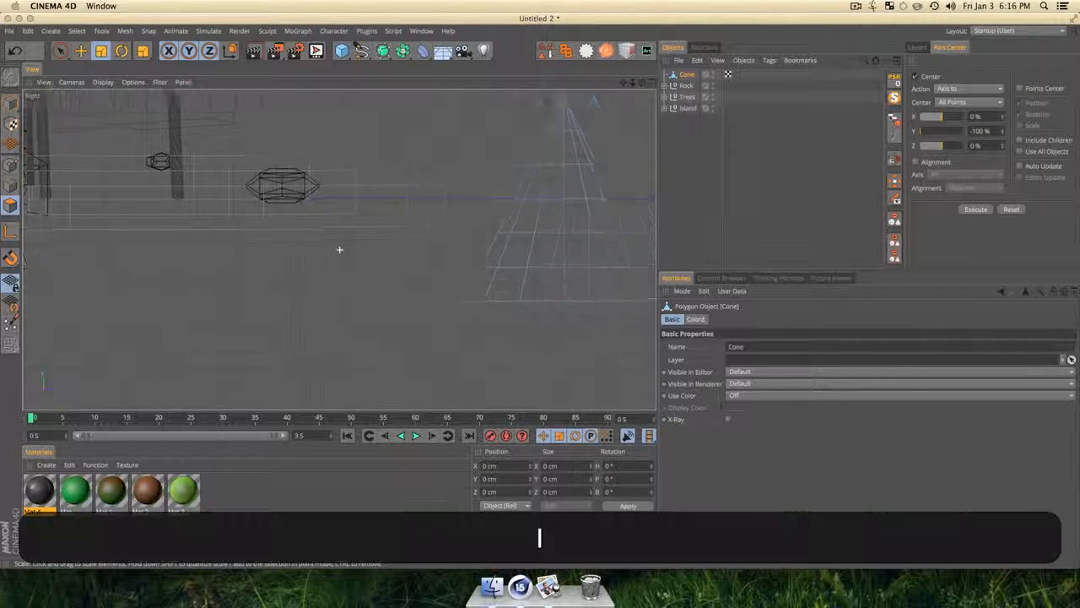
pyautogui.press('F1')
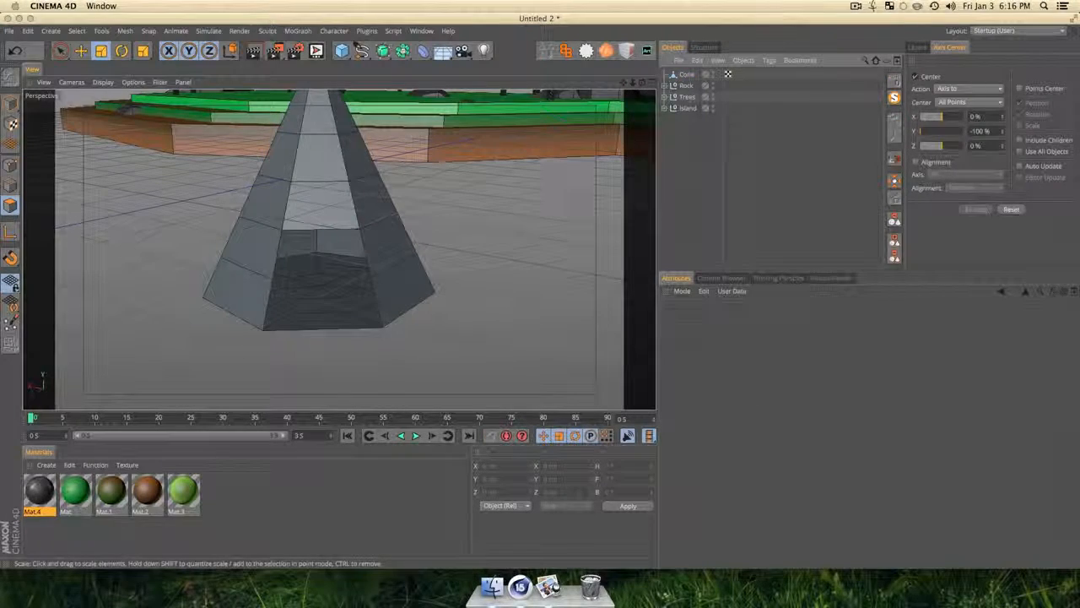
pyautogui.click(310, 235)
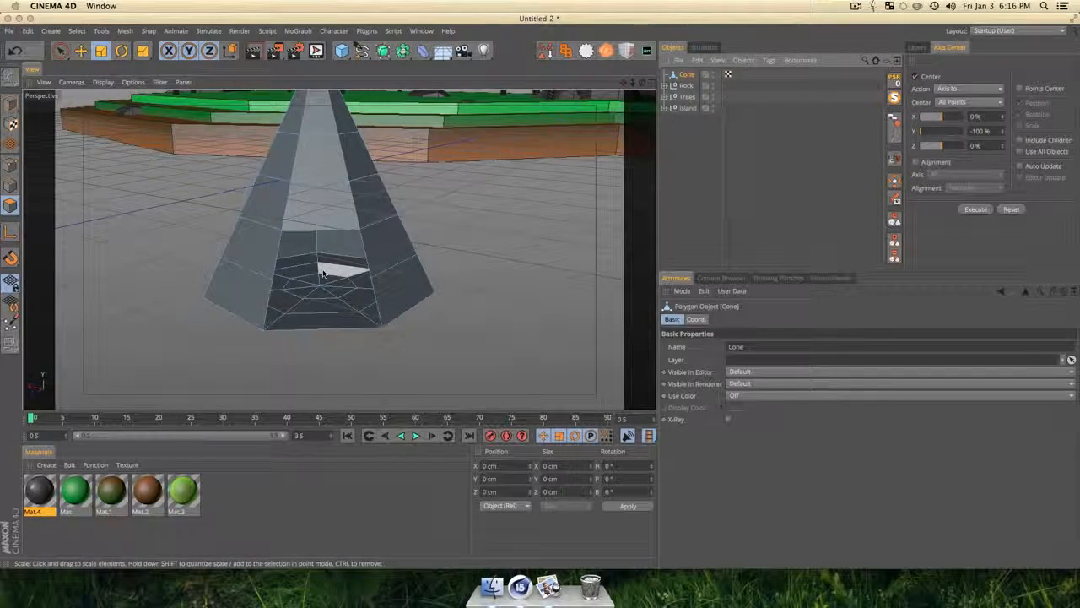
pyautogui.moveTo(321, 272); pyautogui.dragTo(275, 234)
pyautogui.press('super+r')
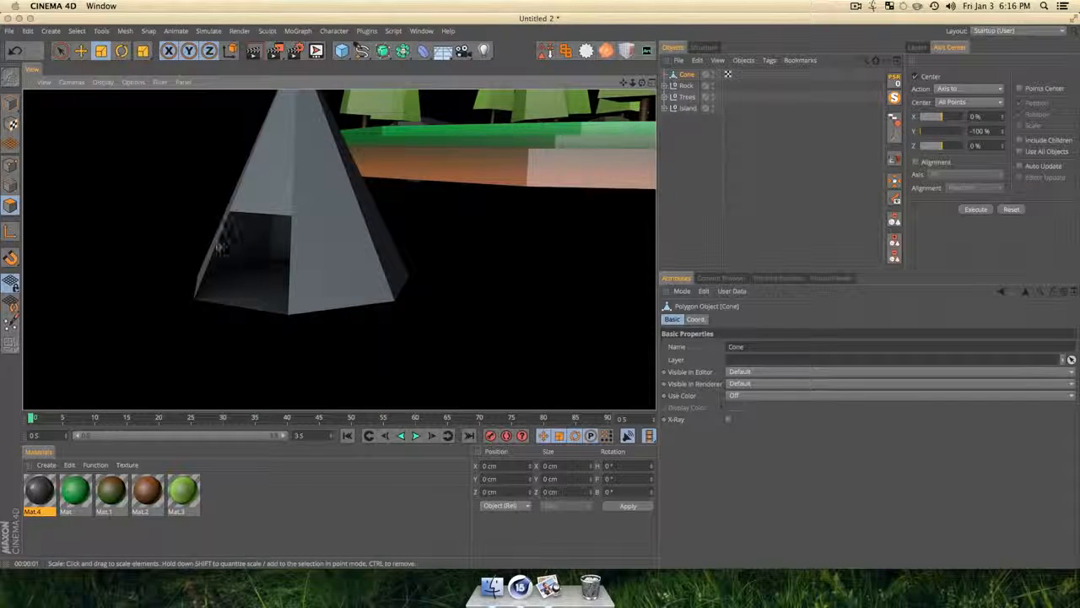
pyautogui.press('3')
pyautogui.moveTo(270, 320); pyautogui.dragTo(318, 89)
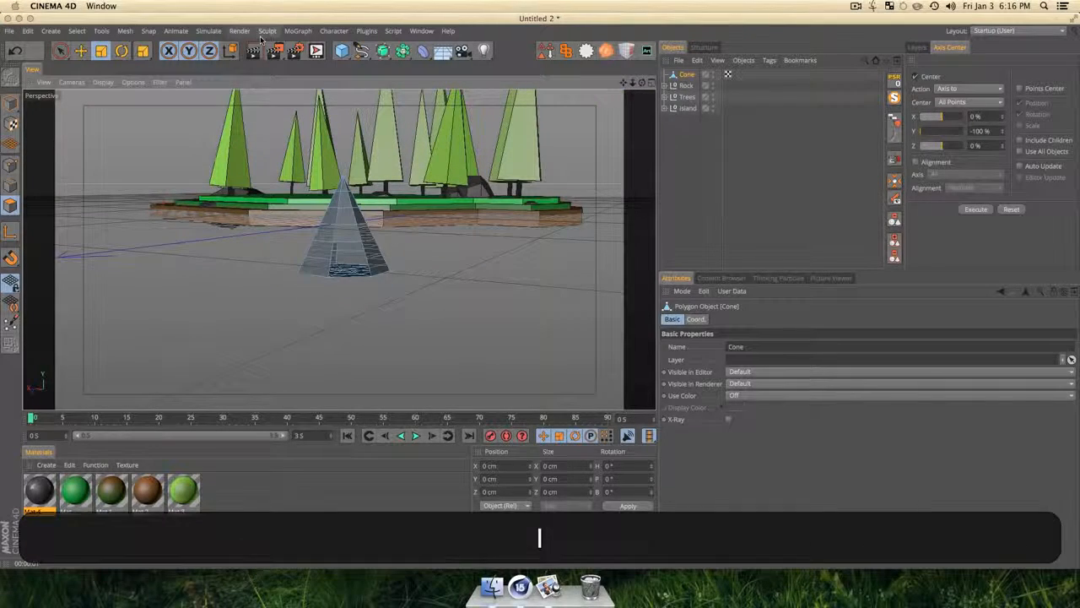
# Add a Cloth Surface object and nest the Cone inside it.
pyautogui.click(208, 30)
pyautogui.moveTo(219, 48)
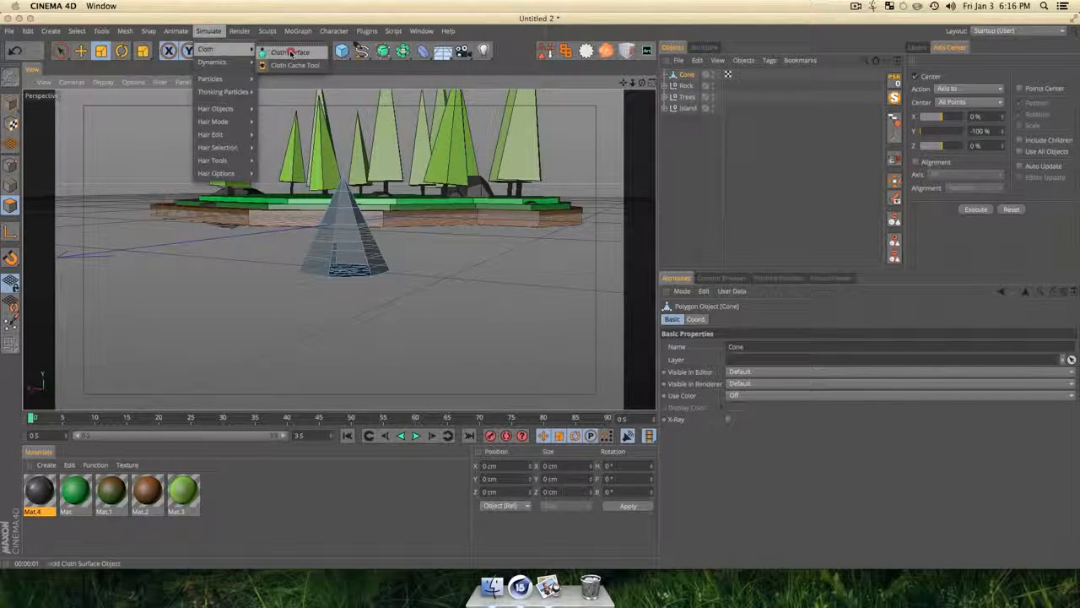
pyautogui.click(291, 53)
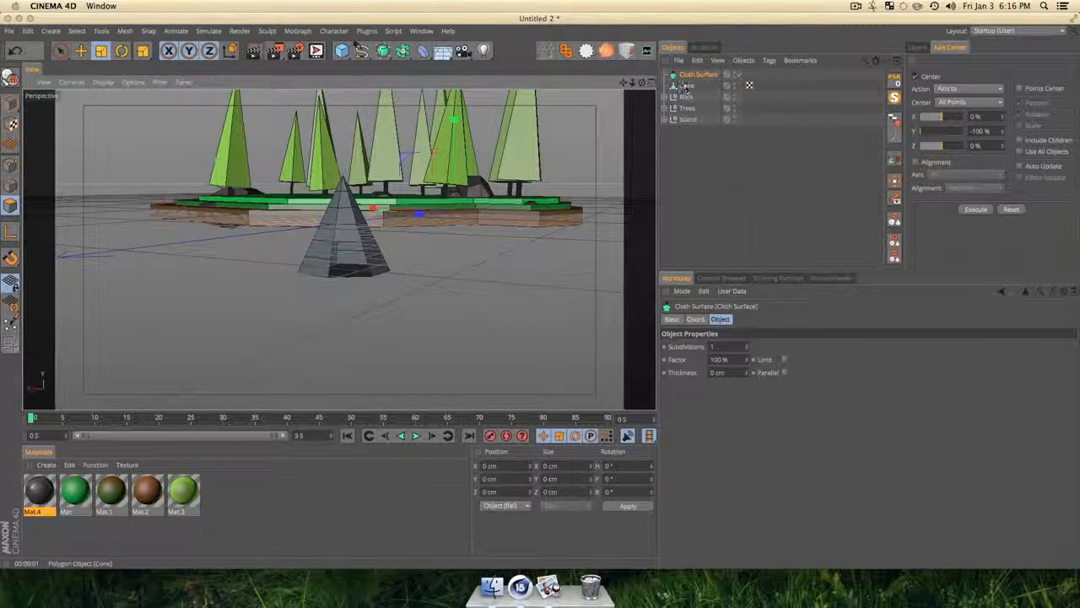
pyautogui.moveTo(685, 88)
pyautogui.mouseDown()
pyautogui.moveTo(708, 93)
pyautogui.moveTo(702, 76)
pyautogui.mouseUp()
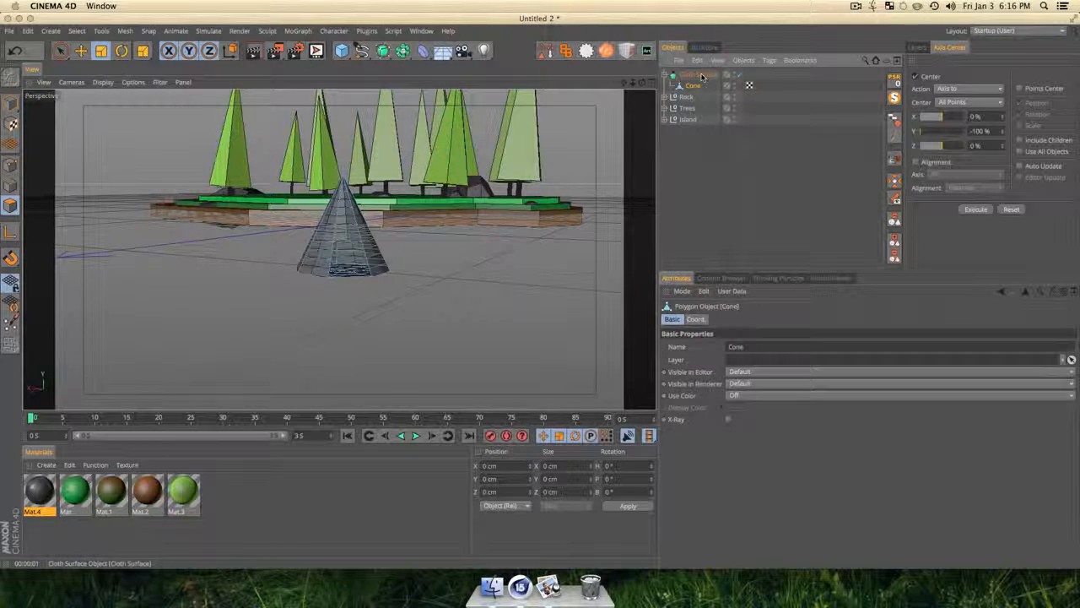
# Give the Cloth Surface a thickness of 2 cm.
pyautogui.click(700, 75)
pyautogui.scroll(5, 328, 250)
pyautogui.press('3')
pyautogui.moveTo(328, 251); pyautogui.dragTo(336, 328)
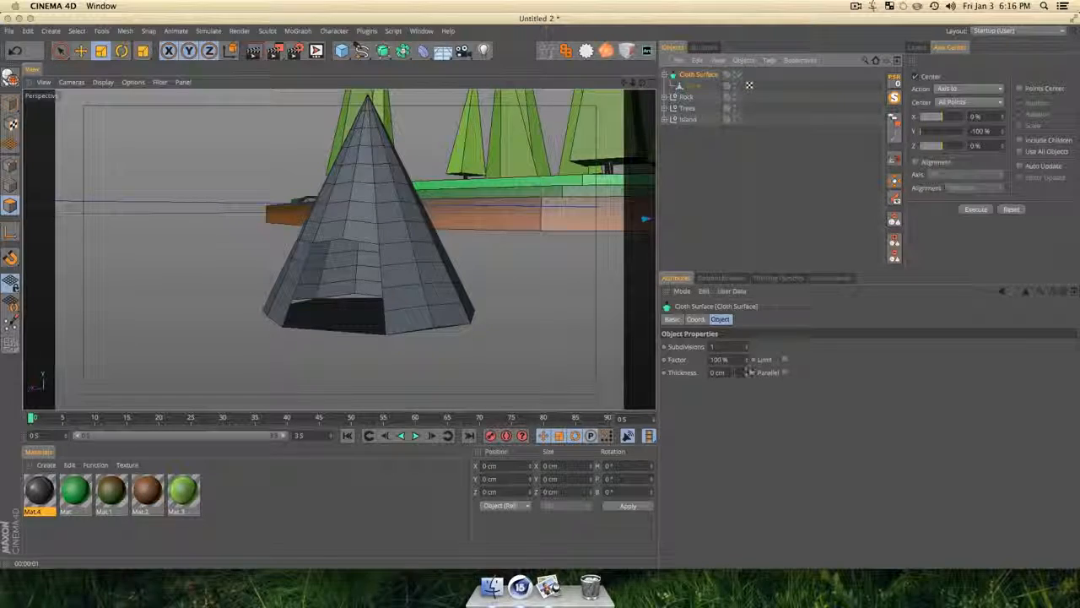
pyautogui.click(746, 372)
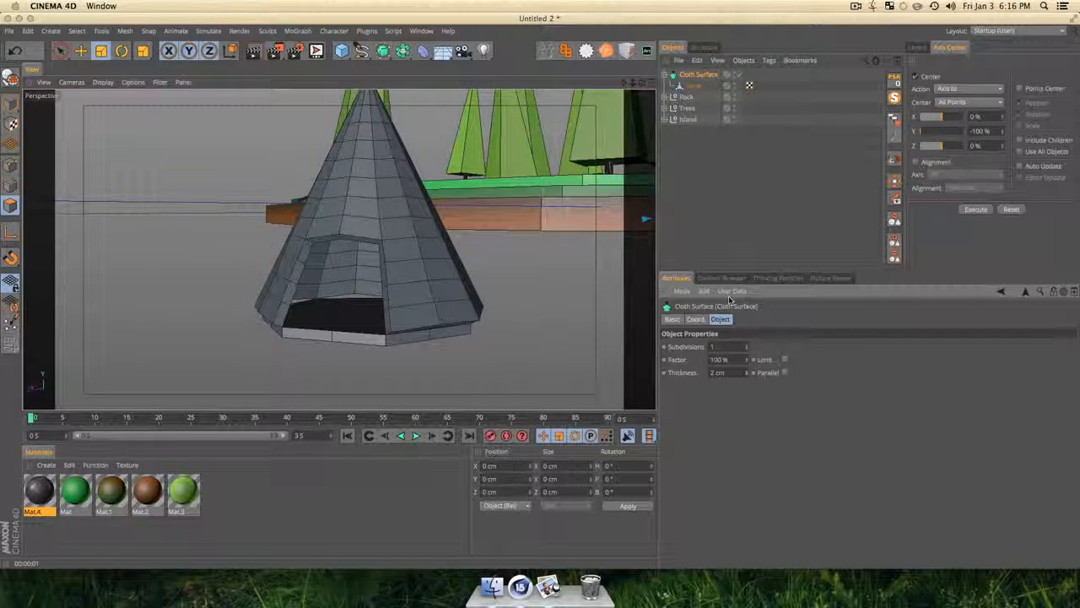
# Render a preview of the thickened cone in the viewport and inspect its doorway and walls.
pyautogui.click(700, 241)
pyautogui.press('3')
pyautogui.moveTo(423, 321); pyautogui.dragTo(363, 257)
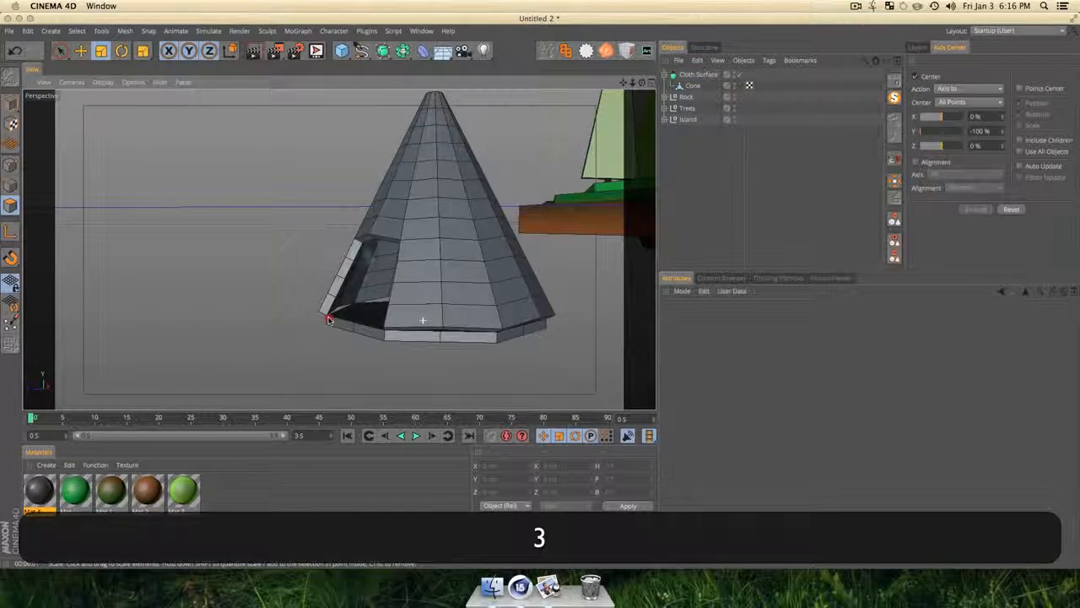
pyautogui.press('super+r')
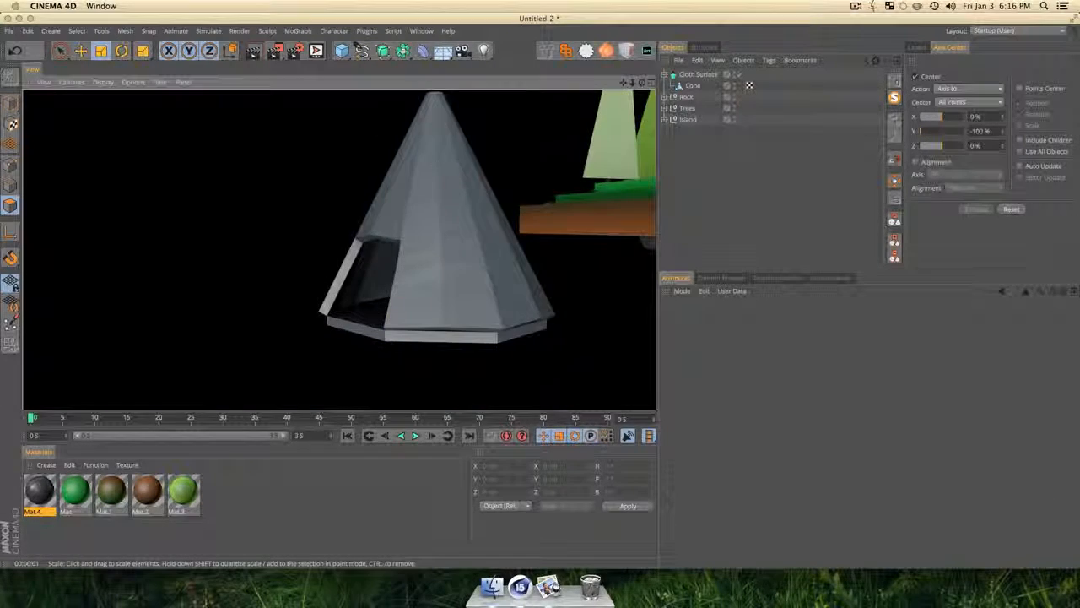
pyautogui.press('3')
pyautogui.moveTo(400, 285); pyautogui.dragTo(355, 253)
pyautogui.press('3')
# Rename the Cloth Surface object to Tent.
pyautogui.click(700, 75)
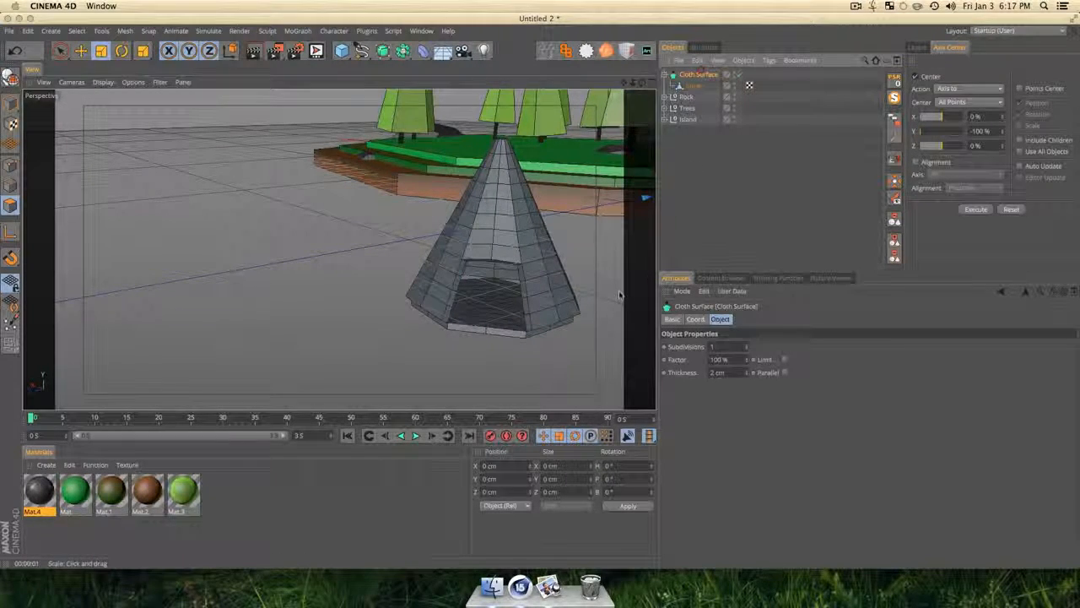
pyautogui.doubleClick(700, 75)
pyautogui.press('shift')
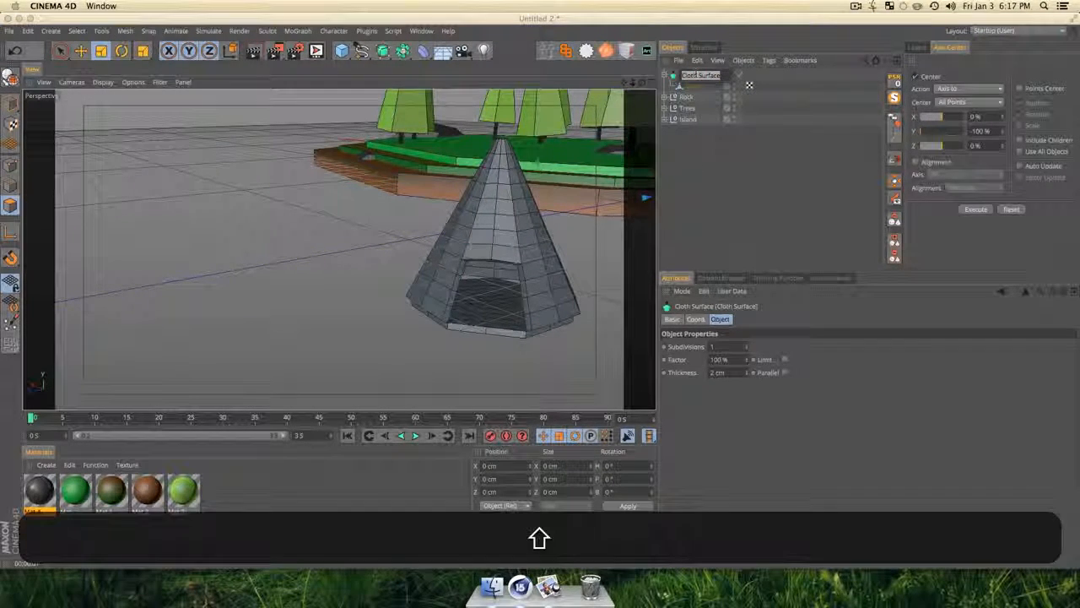
pyautogui.write('Tent')
pyautogui.press('Return')
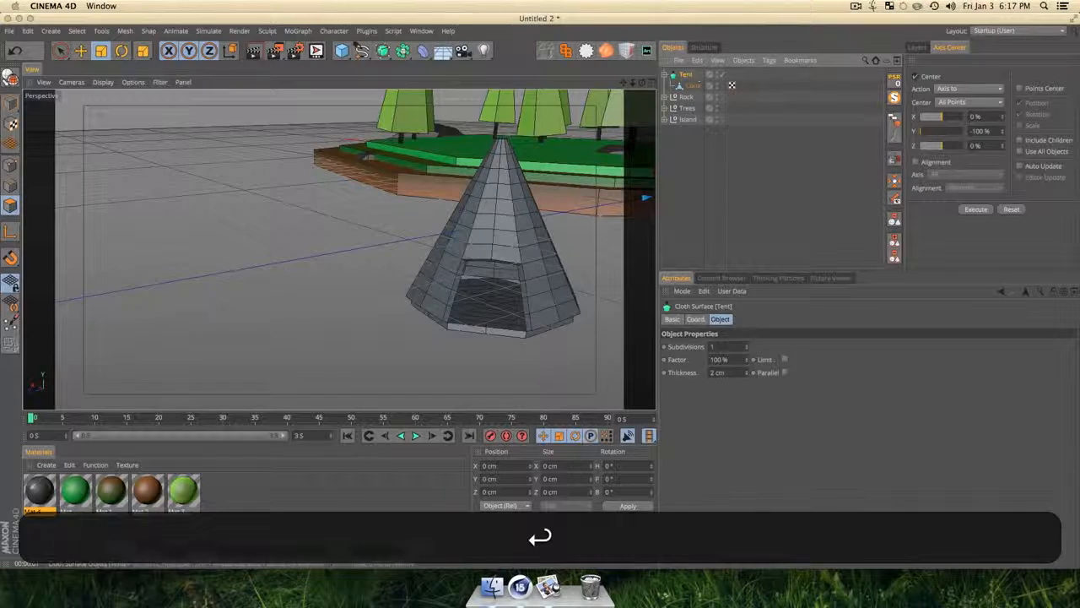
pyautogui.click(705, 154)
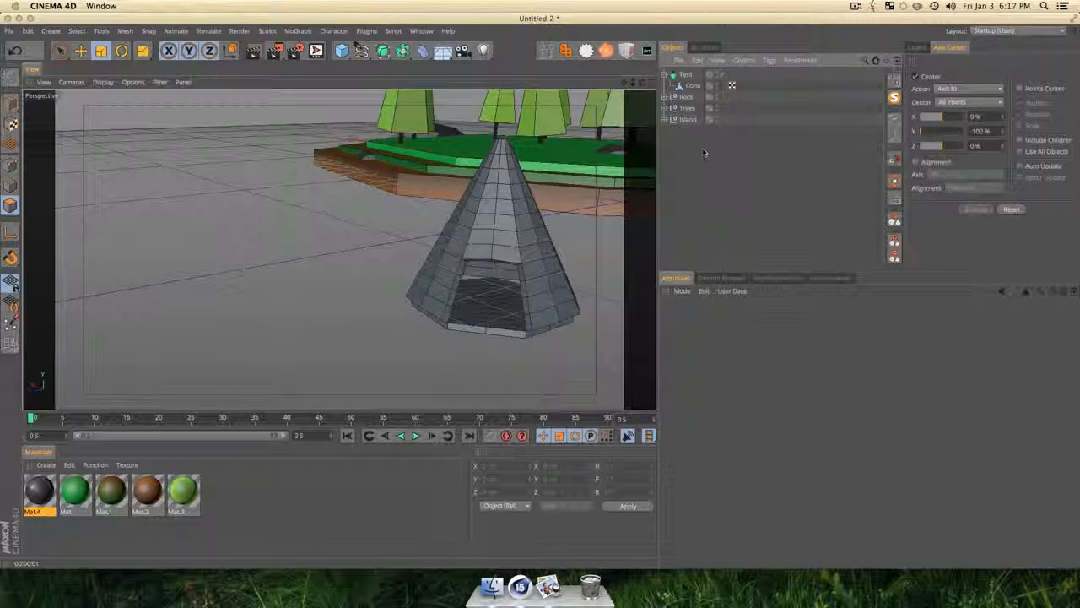
# Duplicate the green Mat material and open the copy for editing.
pyautogui.scroll(-5, 558, 250)
pyautogui.press('3')
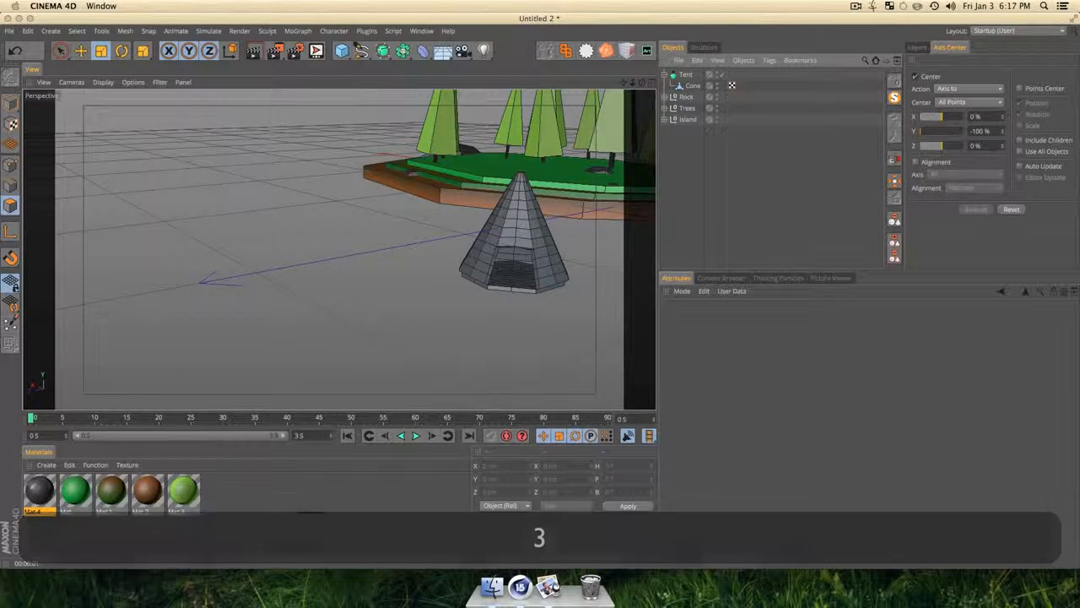
pyautogui.keyDown('super'); pyautogui.moveTo(74, 491); pyautogui.dragTo(218, 498); pyautogui.keyUp('super')
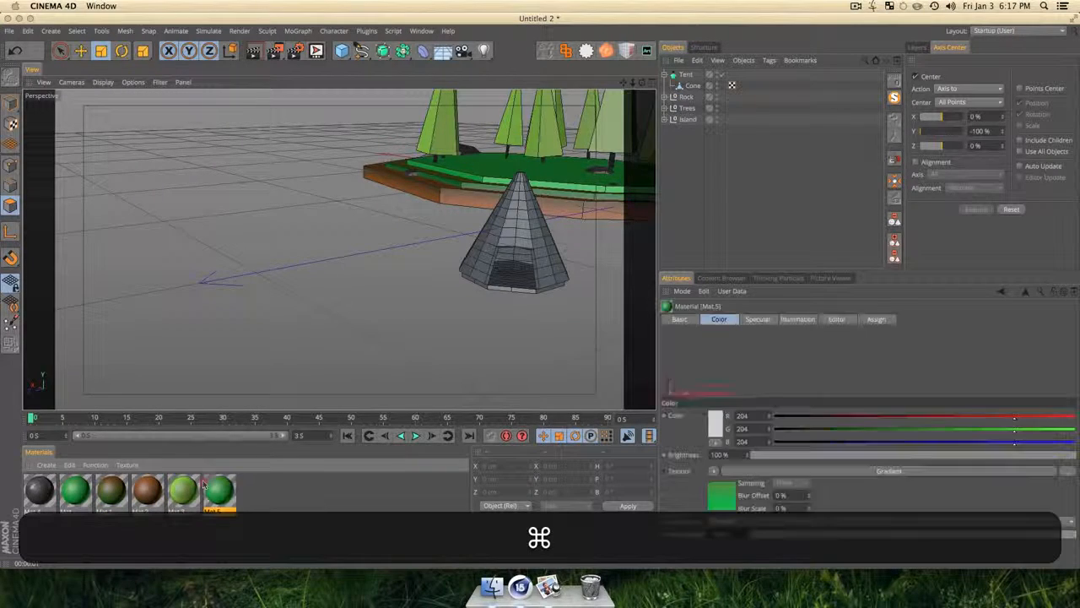
pyautogui.doubleClick(218, 498)
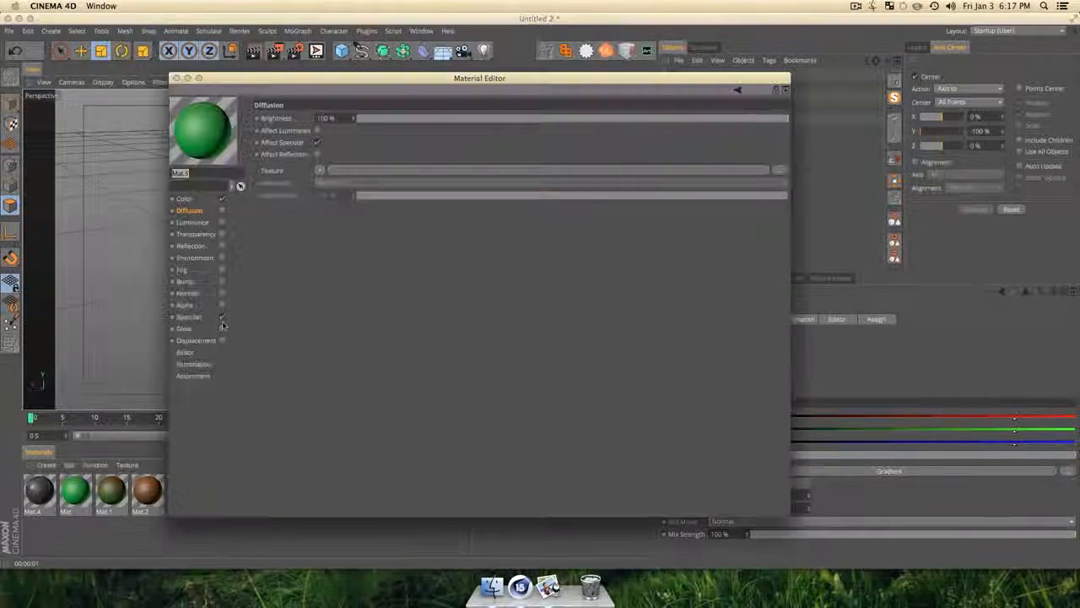
# Recolor the start of the copied material's color gradient from green to coral red.
pyautogui.click(184, 199)
pyautogui.click(324, 208)
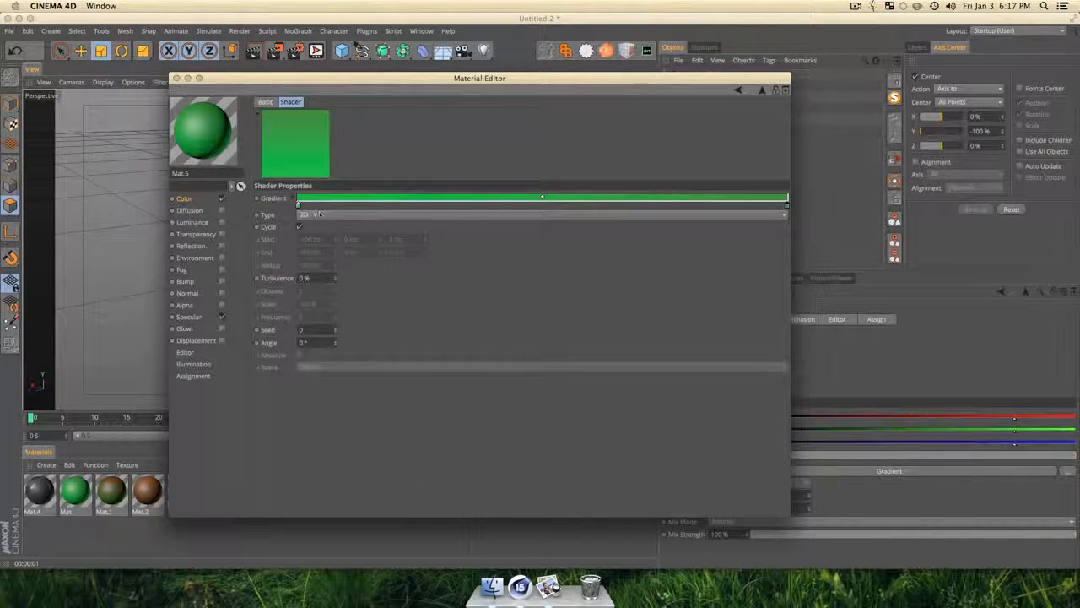
pyautogui.doubleClick(299, 207)
pyautogui.moveTo(305, 171); pyautogui.dragTo(276, 171)
pyautogui.click(281, 194)
pyautogui.click(315, 253)
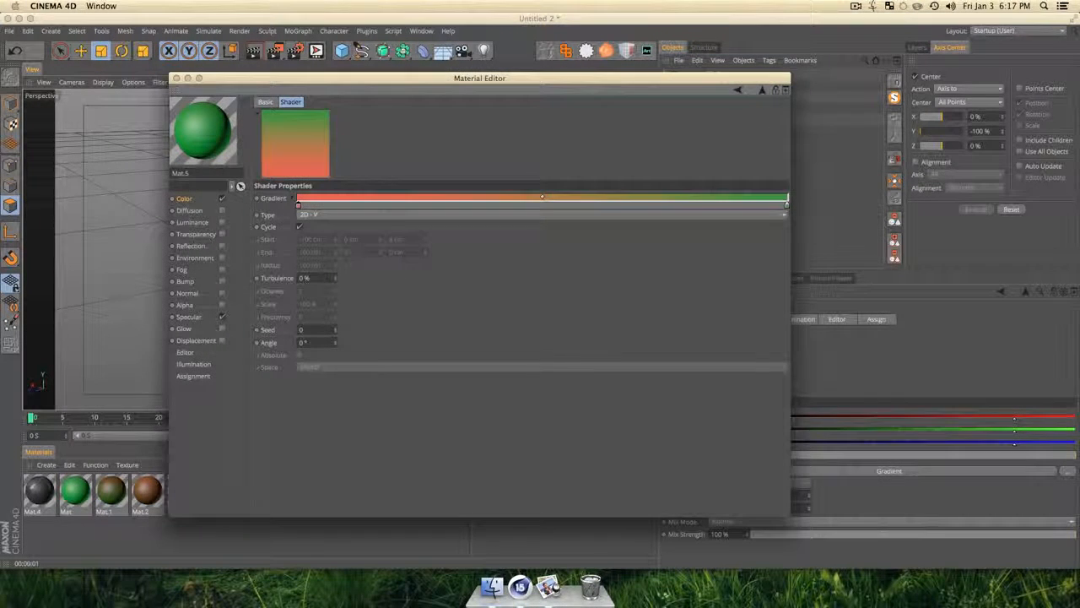
# Set the end color of the material's gradient to orange with a hue of 21° and close the material.
pyautogui.doubleClick(787, 206)
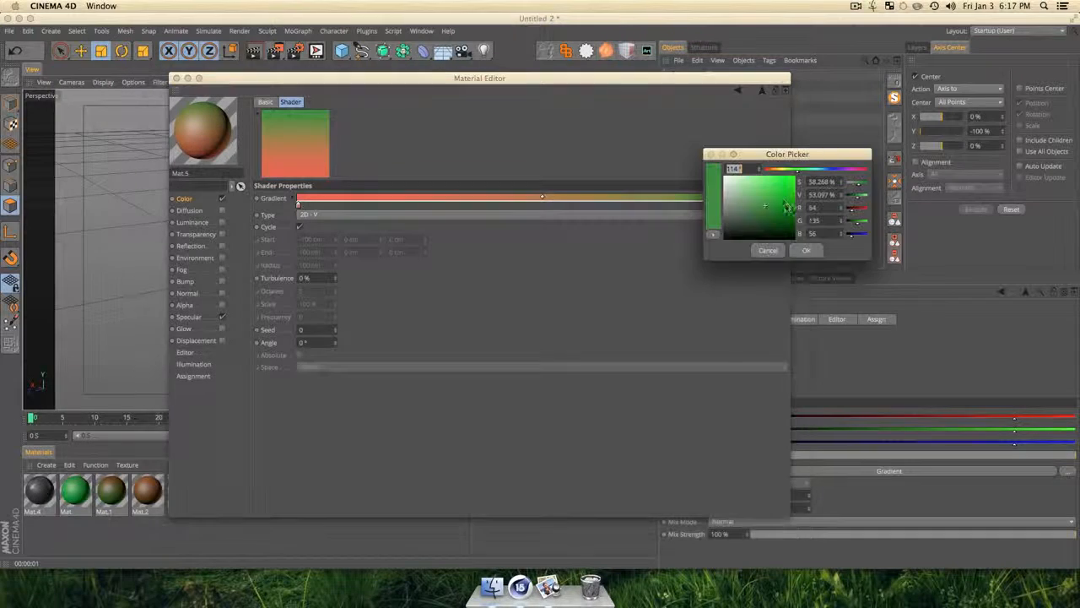
pyautogui.moveTo(778, 173); pyautogui.dragTo(771, 174)
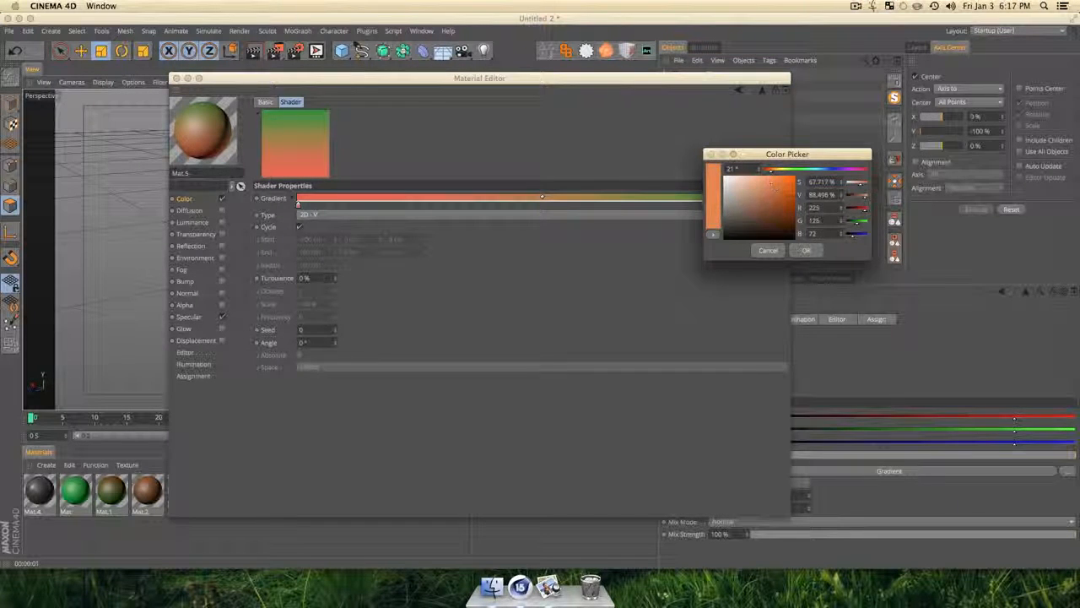
pyautogui.click(806, 250)
pyautogui.click(177, 78)
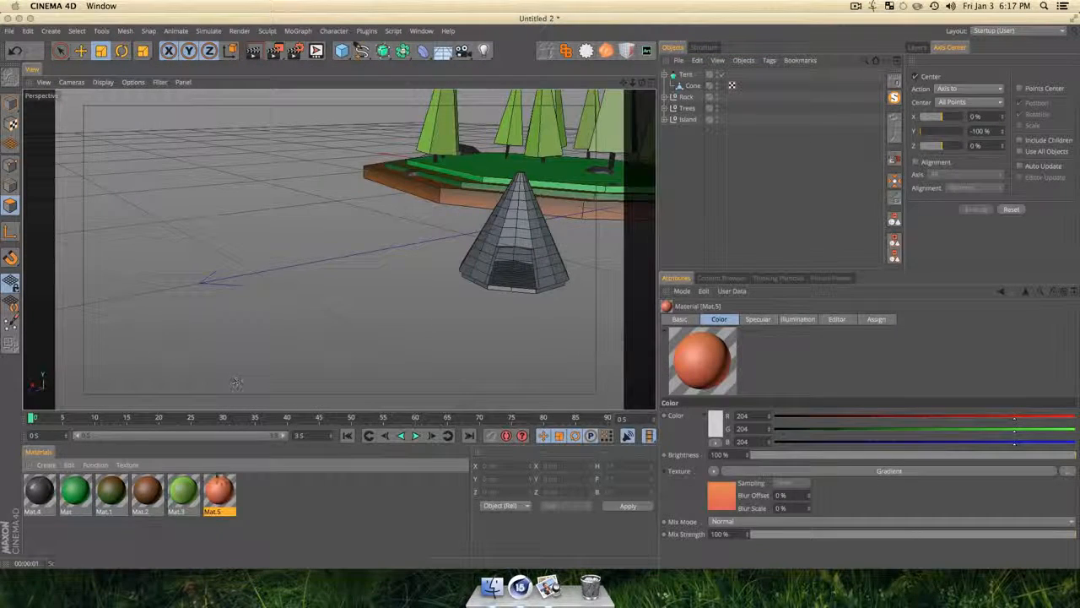
# Apply the new orange-red material to the Tent.
pyautogui.moveTo(523, 223); pyautogui.dragTo(525, 226)
pyautogui.press('3')
pyautogui.moveTo(521, 278); pyautogui.dragTo(564, 264)
pyautogui.scroll(-5, 553, 254)
pyautogui.press('3')
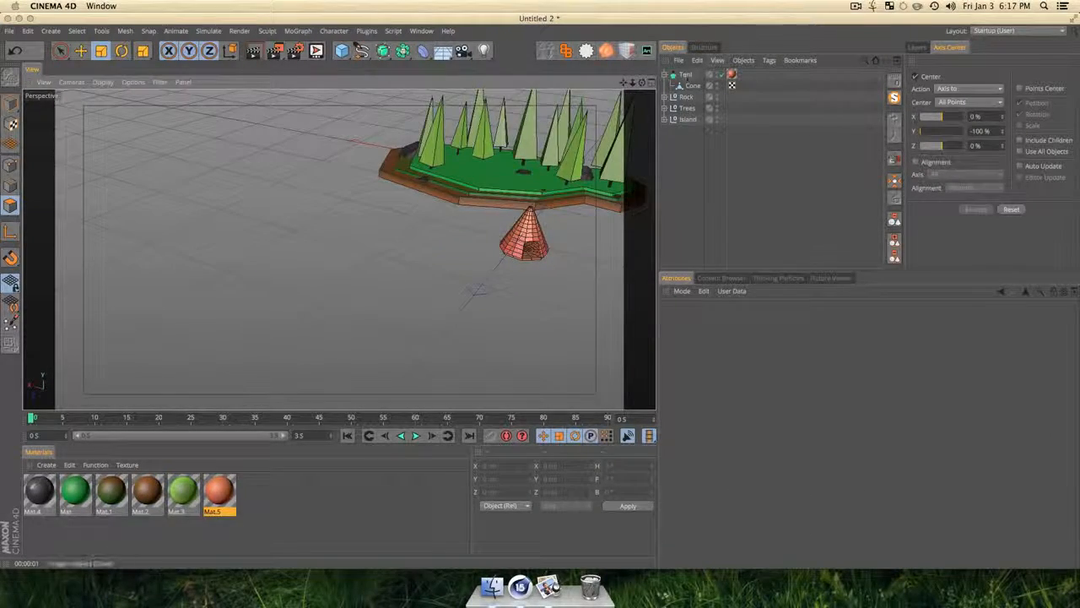
# Run Axis Center on the Tent with Include Children and Use All Objects enabled, keeping Y at -100%.
pyautogui.click(683, 75)
pyautogui.click(665, 75)
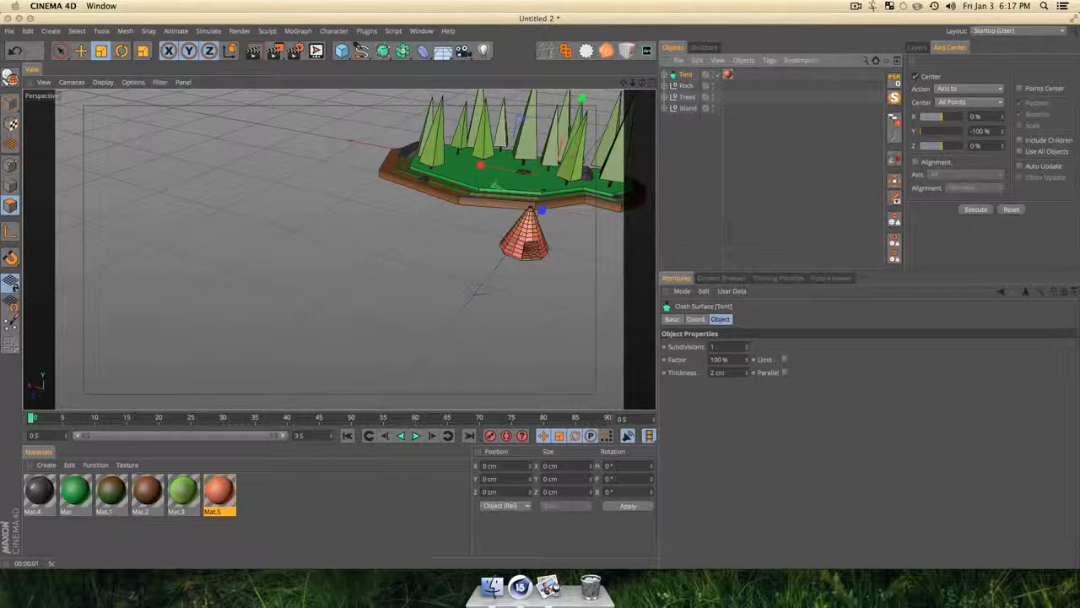
pyautogui.click(968, 212)
pyautogui.press('3')
pyautogui.moveTo(570, 234); pyautogui.dragTo(511, 232)
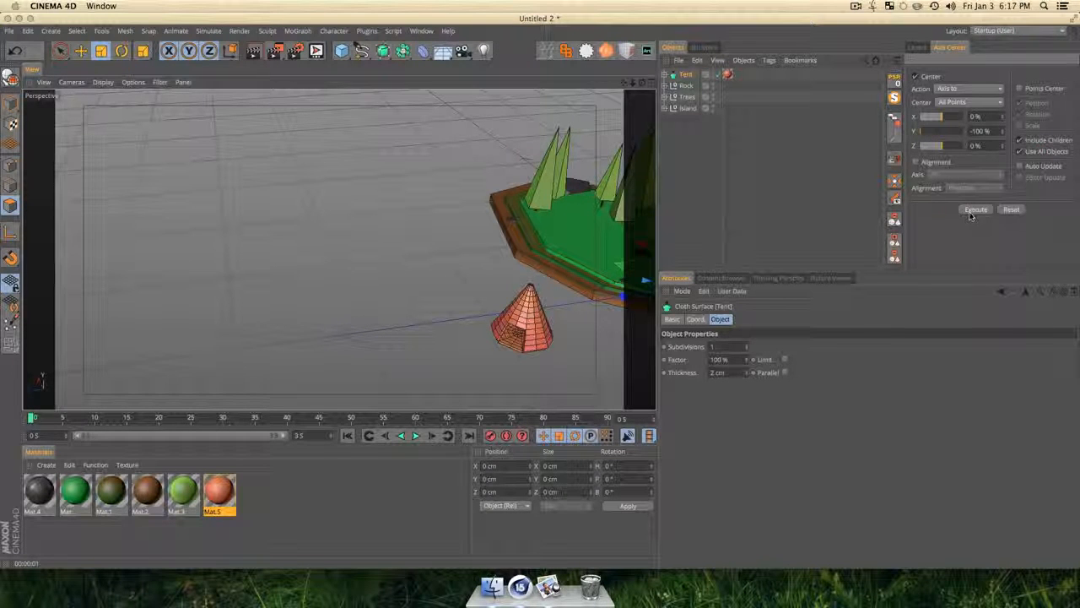
# Move the Tent onto the island's grass, in the open area beside the outermost tree.
pyautogui.click(666, 75)
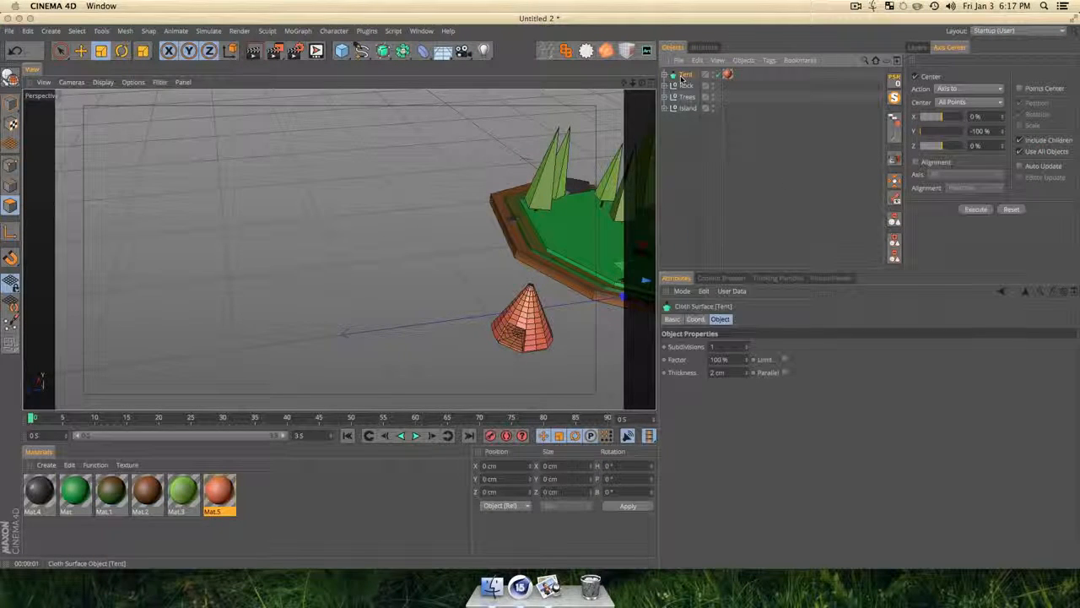
pyautogui.click(692, 85)
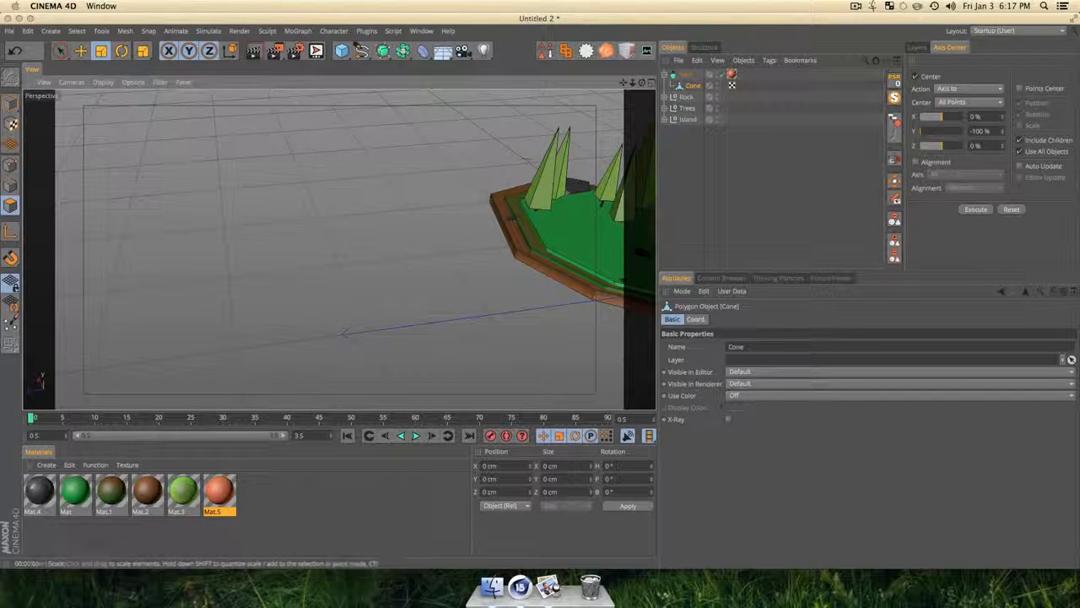
pyautogui.click(687, 74)
pyautogui.scroll(-3, 589, 201)
pyautogui.press('1')
pyautogui.moveTo(543, 244); pyautogui.dragTo(422, 234)
pyautogui.press('3')
pyautogui.scroll(5, 422, 234)
pyautogui.press('e')
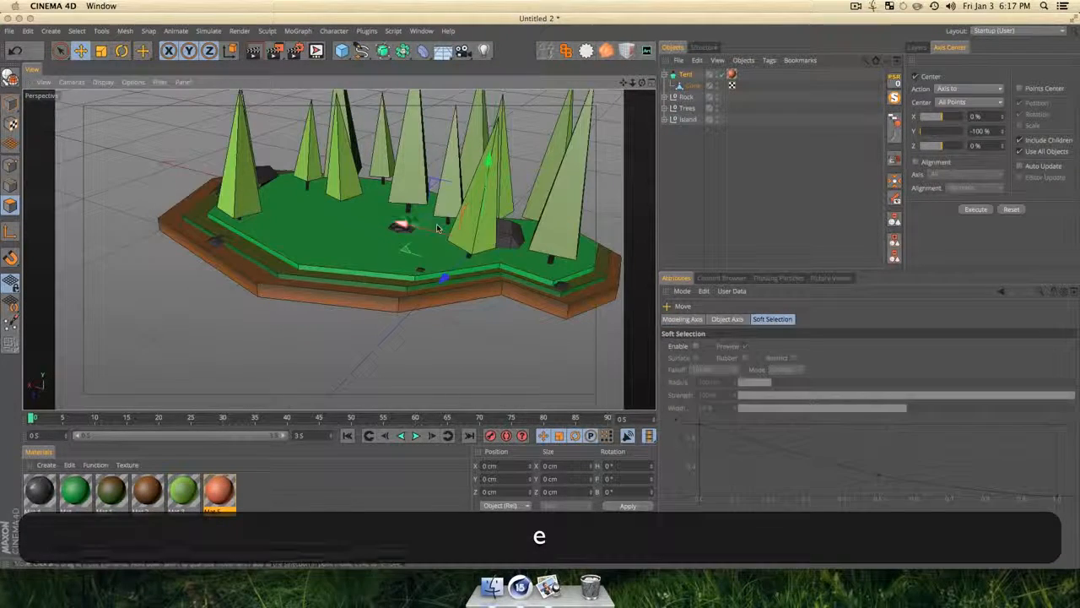
pyautogui.moveTo(317, 202); pyautogui.dragTo(287, 194)
pyautogui.moveTo(303, 237); pyautogui.dragTo(270, 263)
pyautogui.moveTo(320, 145); pyautogui.dragTo(322, 123)
# Render a preview of the island with the tent and inspect up close how the tent sits on the grass.
pyautogui.scroll(-2, 325, 127)
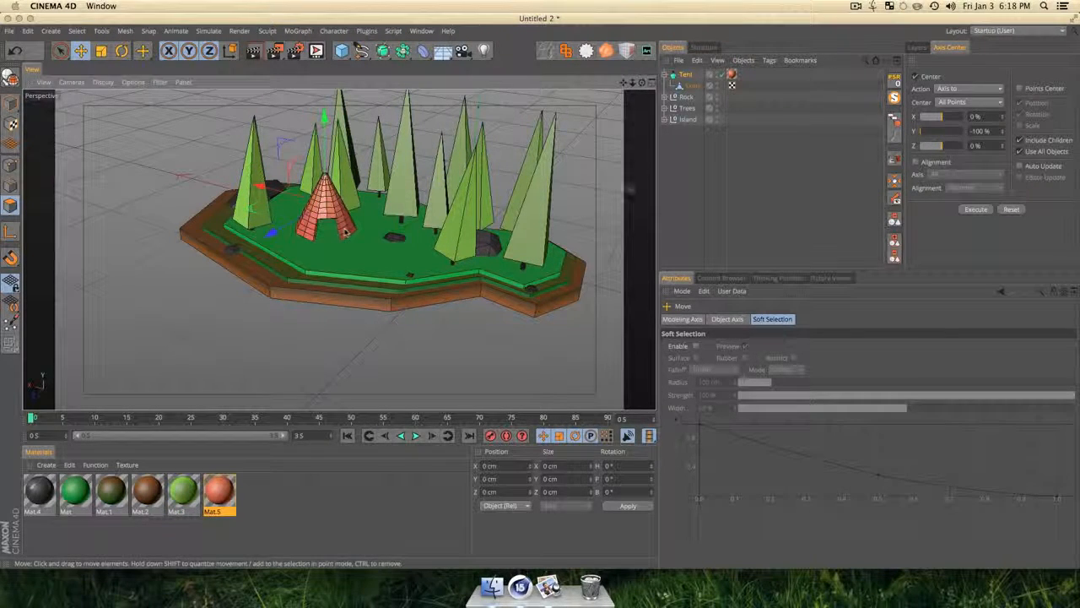
pyautogui.press('super+r')
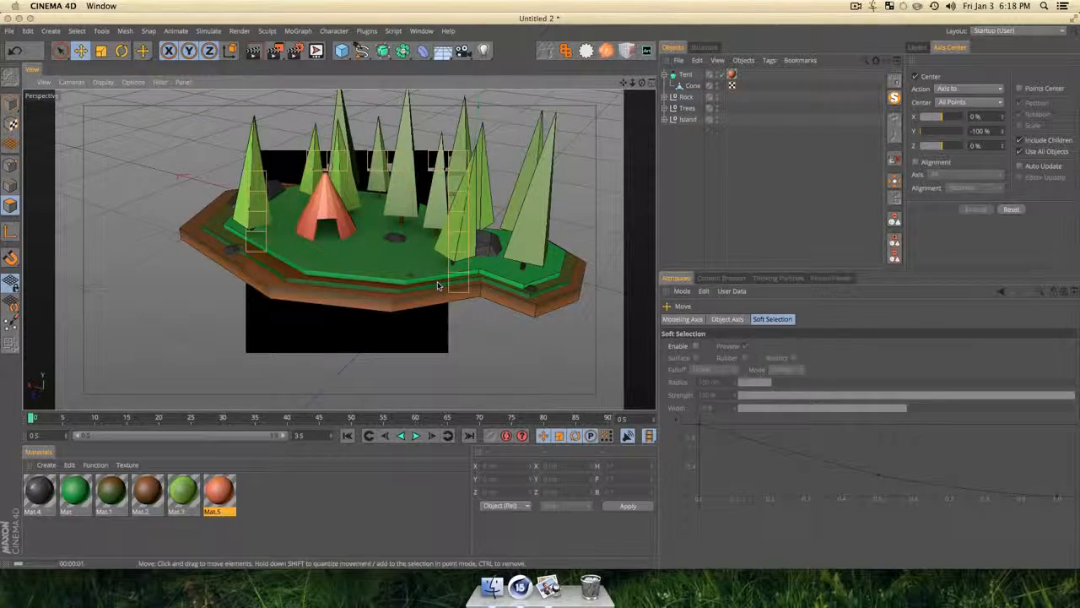
pyautogui.scroll(5, 334, 186)
pyautogui.scroll(3, 332, 186)
pyautogui.press('3')
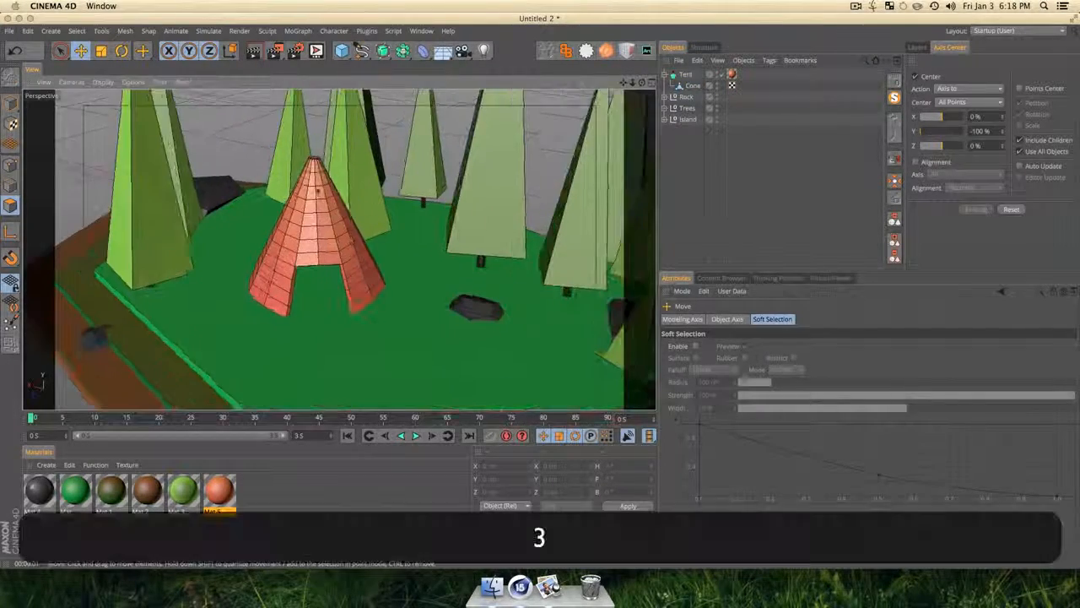
pyautogui.moveTo(324, 187); pyautogui.dragTo(328, 161)
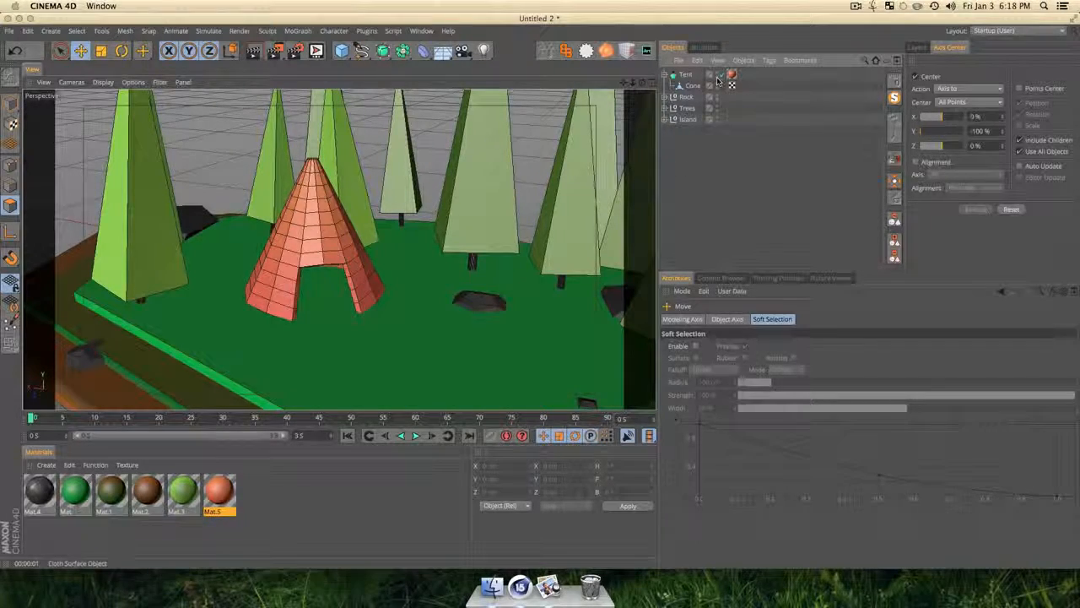
pyautogui.click(687, 75)
pyautogui.click(709, 171)
# Add a Cylinder shrunk to about 2.4 cm in diameter and place it in front of the island.
pyautogui.scroll(-5, 410, 262)
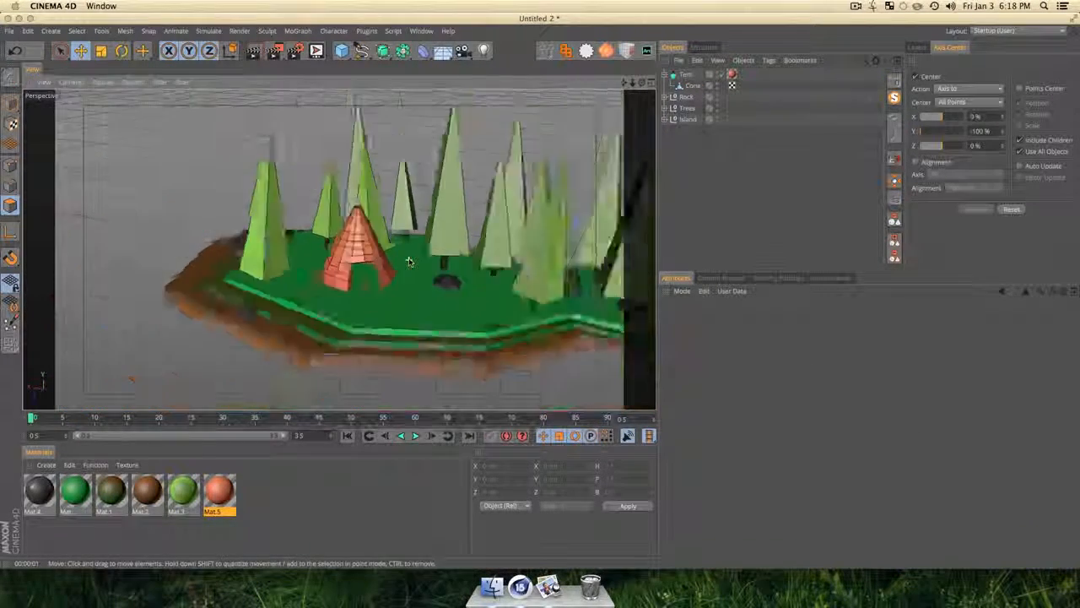
pyautogui.scroll(-5, 409, 262)
pyautogui.click(342, 51)
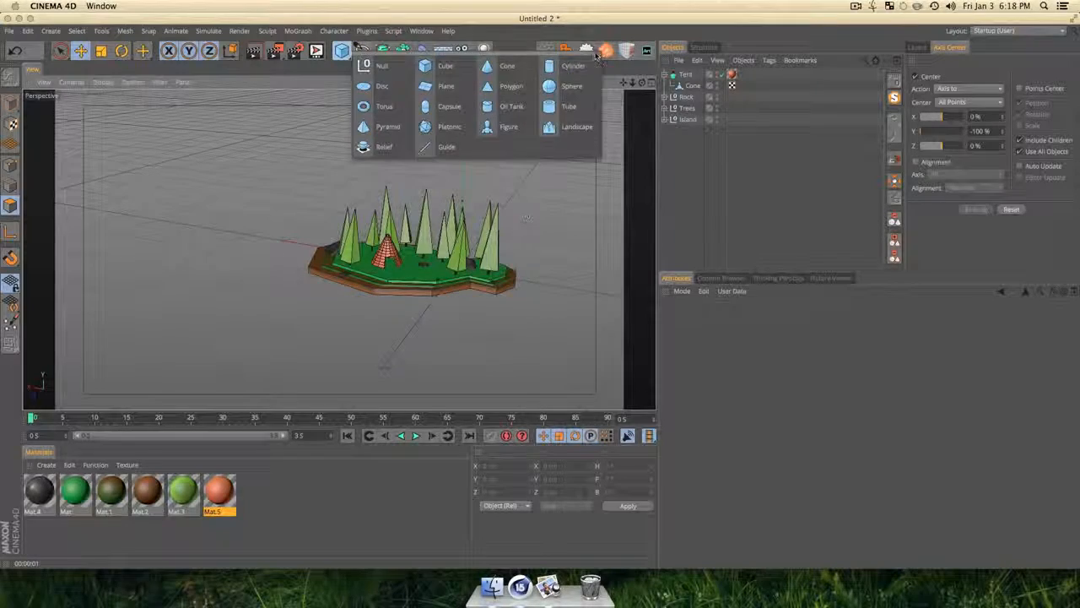
pyautogui.click(359, 66)
pyautogui.press('t')
pyautogui.moveTo(422, 355); pyautogui.dragTo(142, 363)
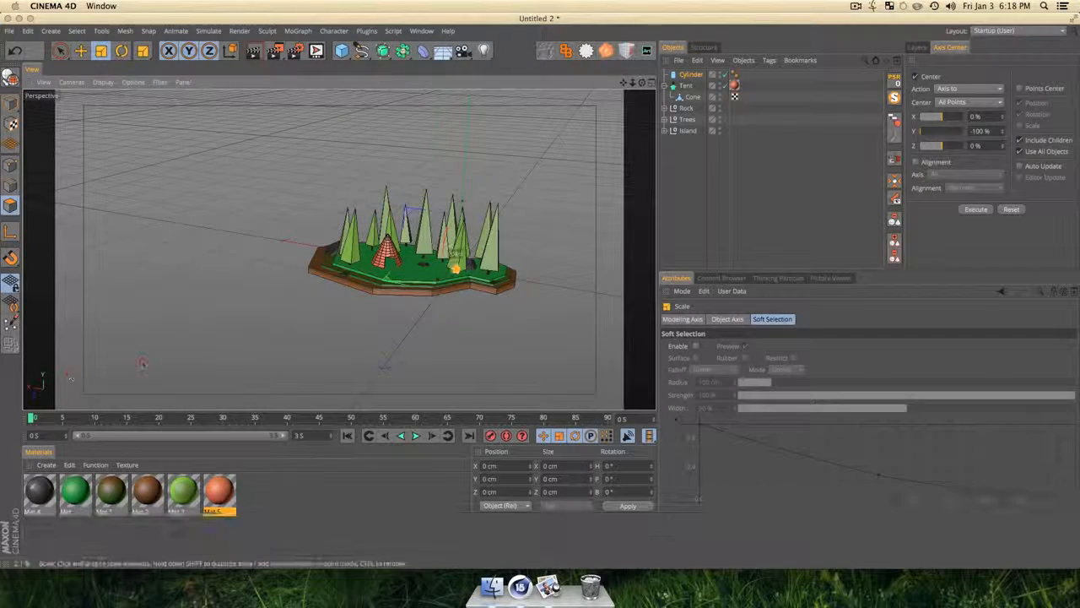
pyautogui.press('e')
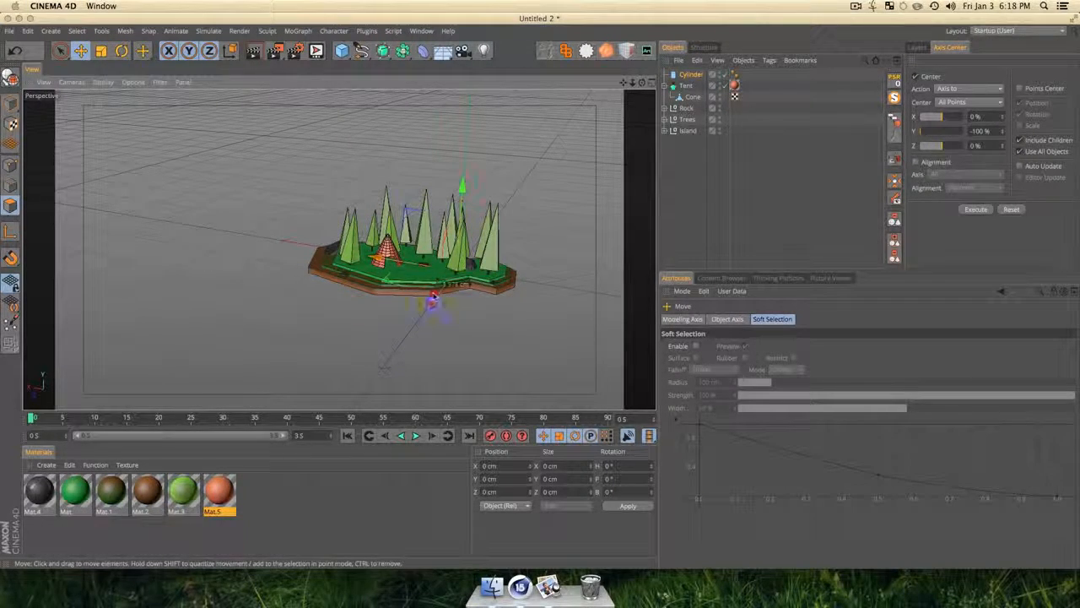
# Make the cylinder editable and stretch it vertically to about 16 cm tall.
pyautogui.press('c')
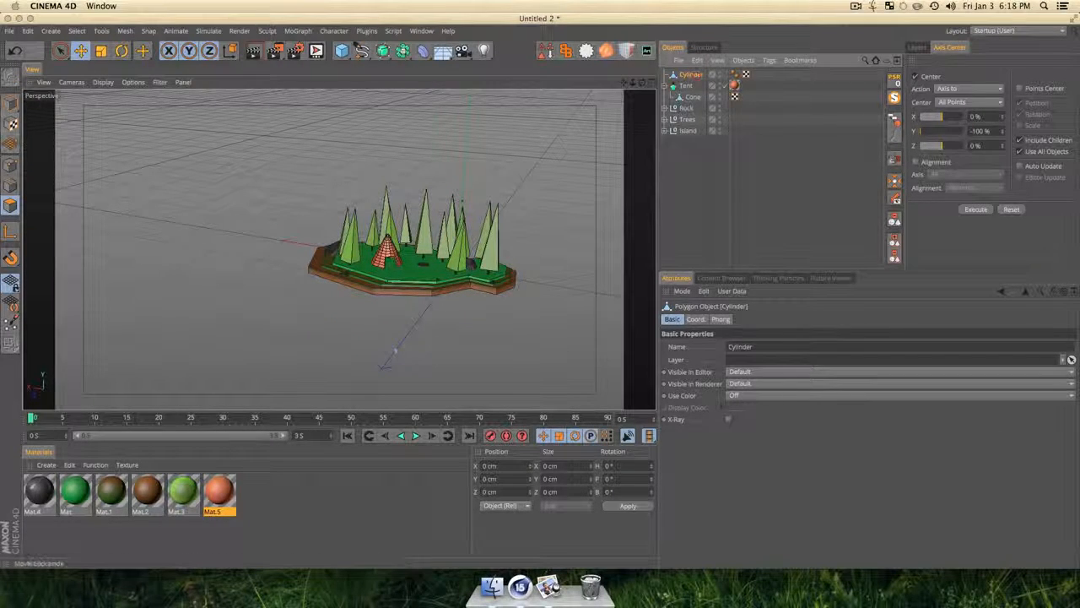
pyautogui.click(10, 102)
pyautogui.press('t')
pyautogui.moveTo(397, 267); pyautogui.dragTo(404, 92)
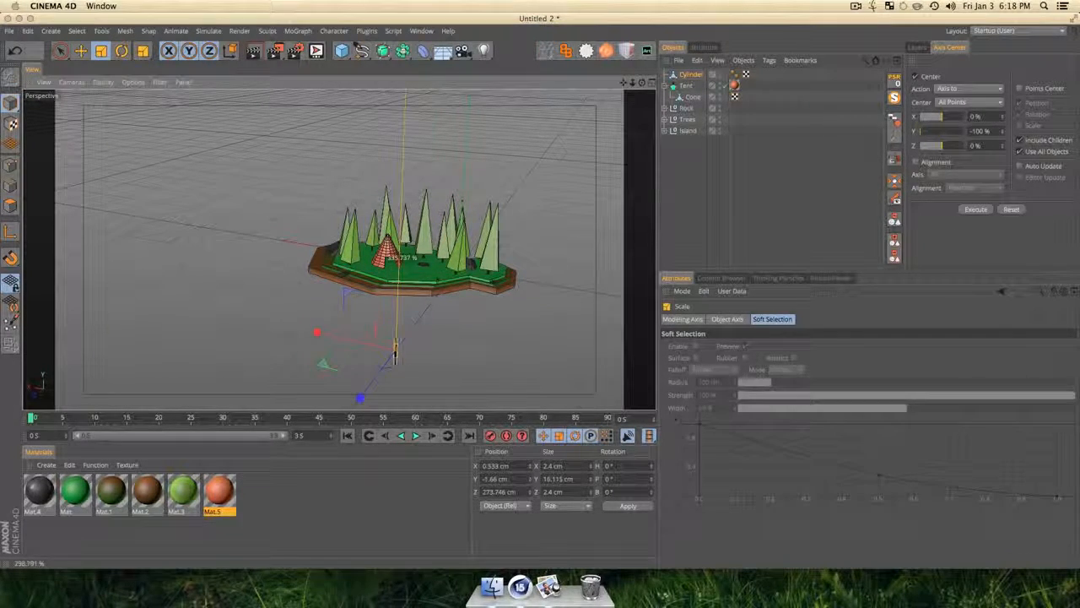
# Stretch the cylinder vertically to about 71 cm, and scale it down uniformly to about 1.6 cm across and 47 cm tall.
pyautogui.moveTo(356, 7); pyautogui.dragTo(356, 4)
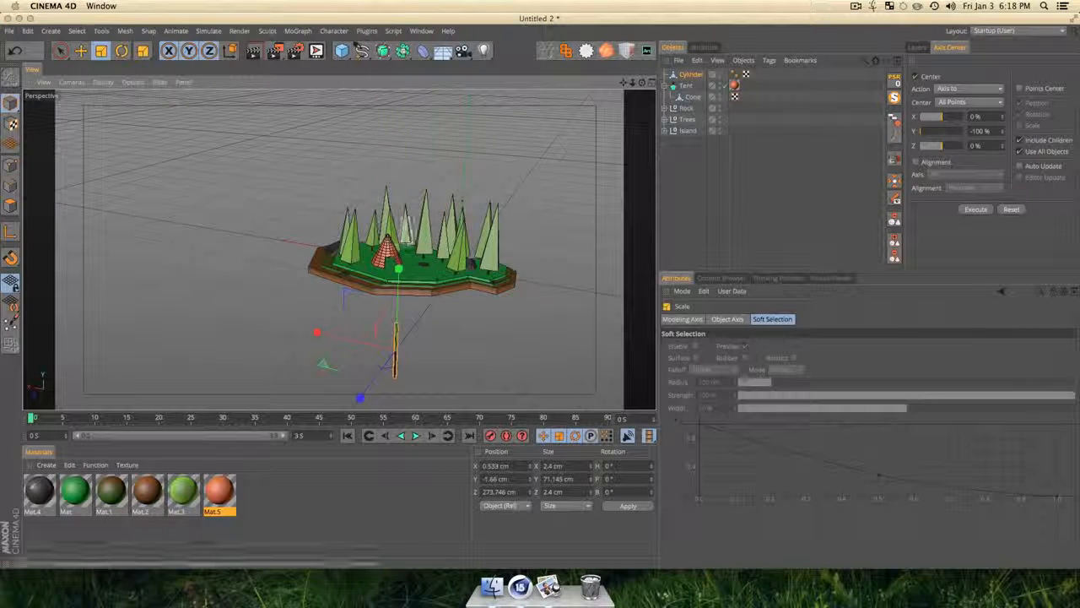
pyautogui.moveTo(409, 365); pyautogui.dragTo(393, 342)
pyautogui.click(393, 341)
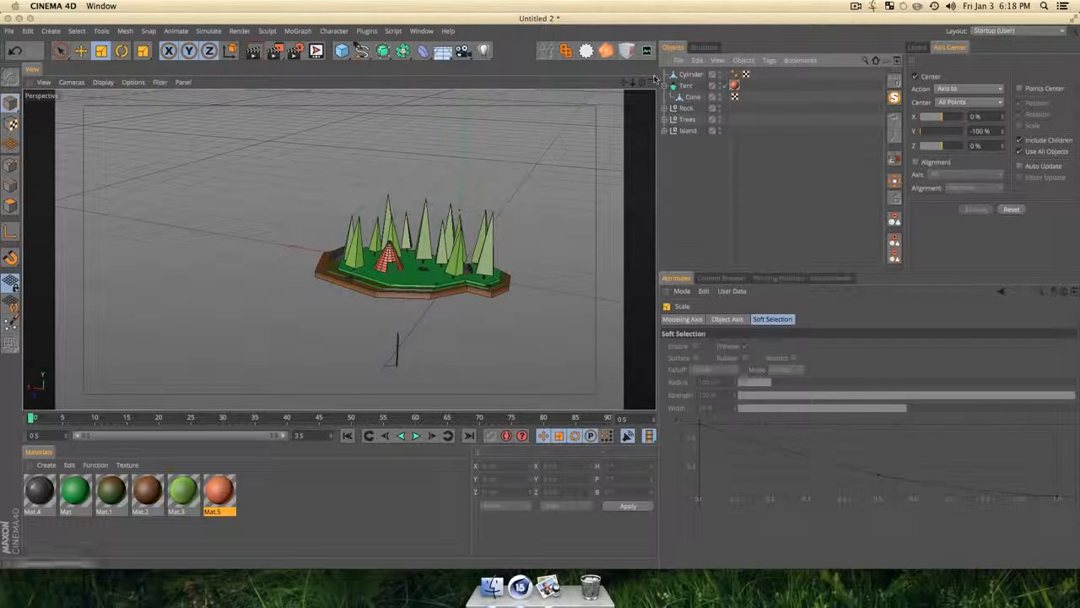
# Place the Cylinder inside a MoGraph Cloner and set the Cloner to Radial mode on the XZ plane.
pyautogui.click(689, 75)
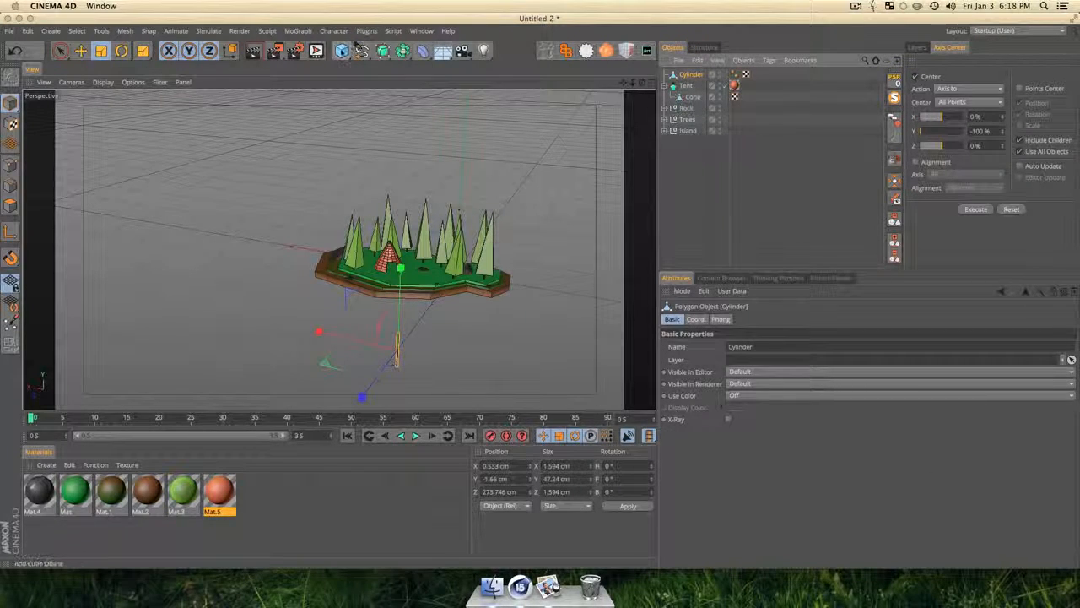
pyautogui.keyDown('alt'); pyautogui.click(297, 31); pyautogui.keyUp('alt')
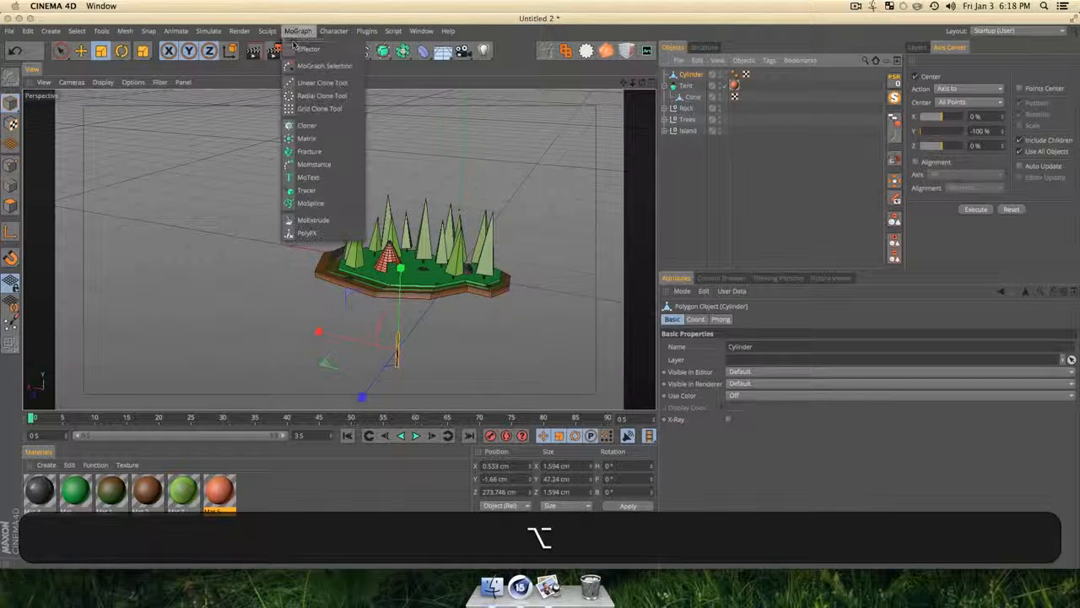
pyautogui.keyDown('alt'); pyautogui.click(307, 125); pyautogui.keyUp('alt')
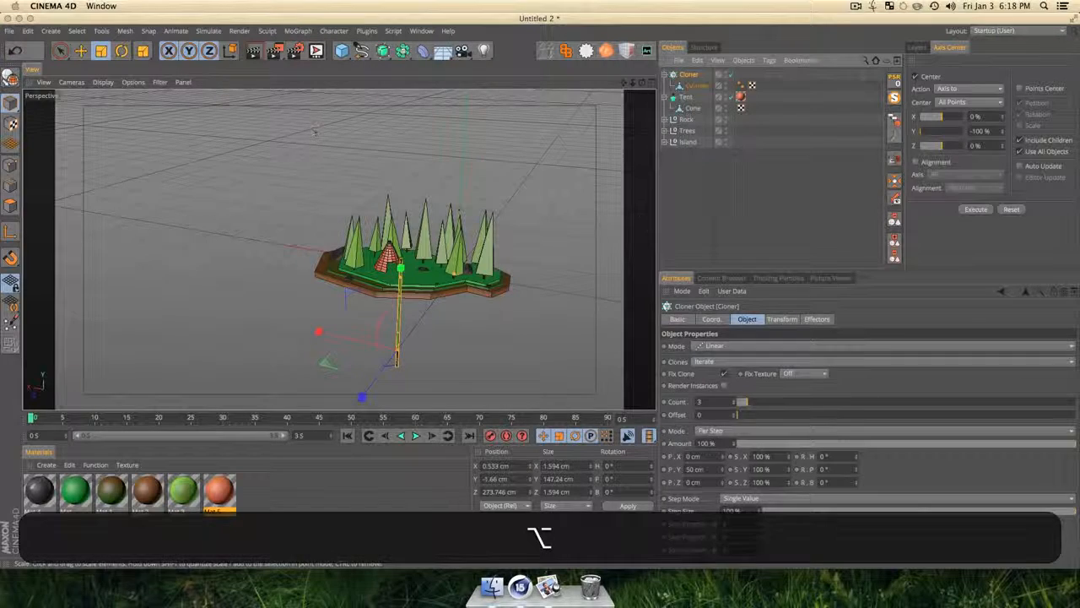
pyautogui.click(688, 74)
pyautogui.click(711, 346)
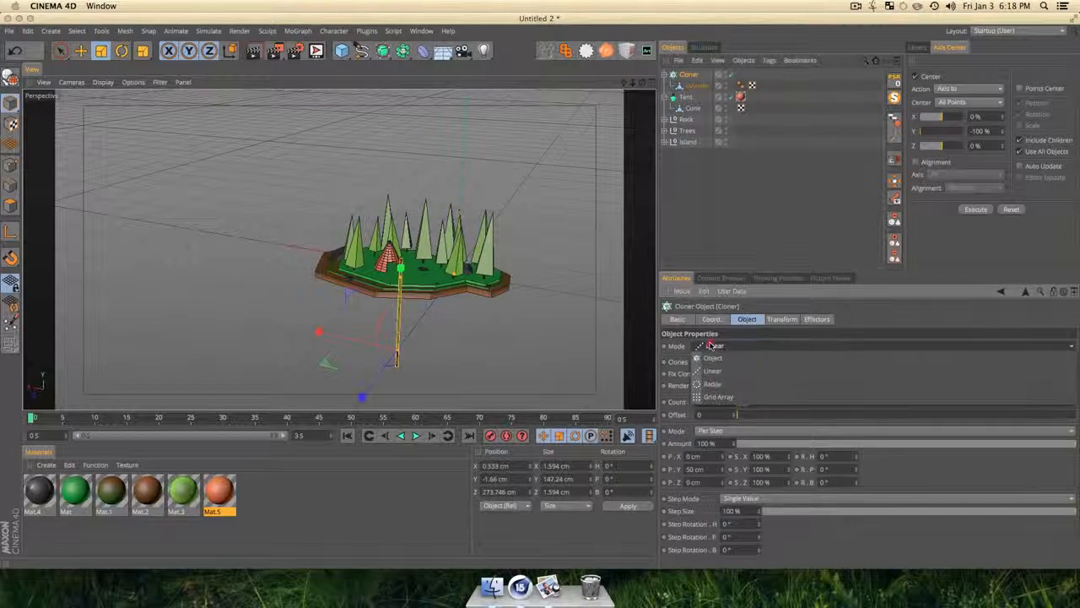
pyautogui.click(712, 384)
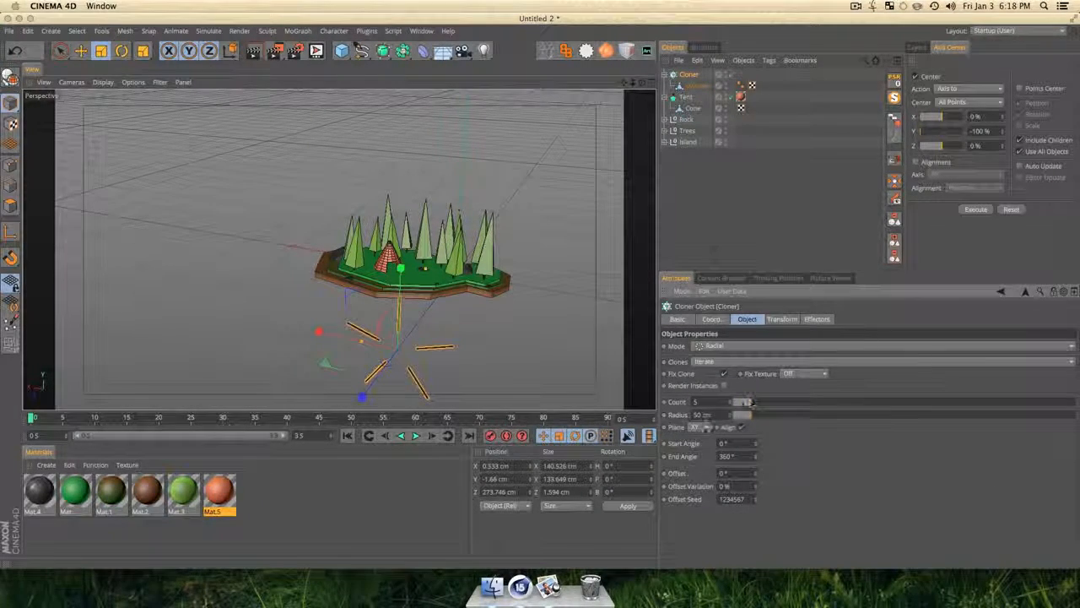
pyautogui.click(697, 466)
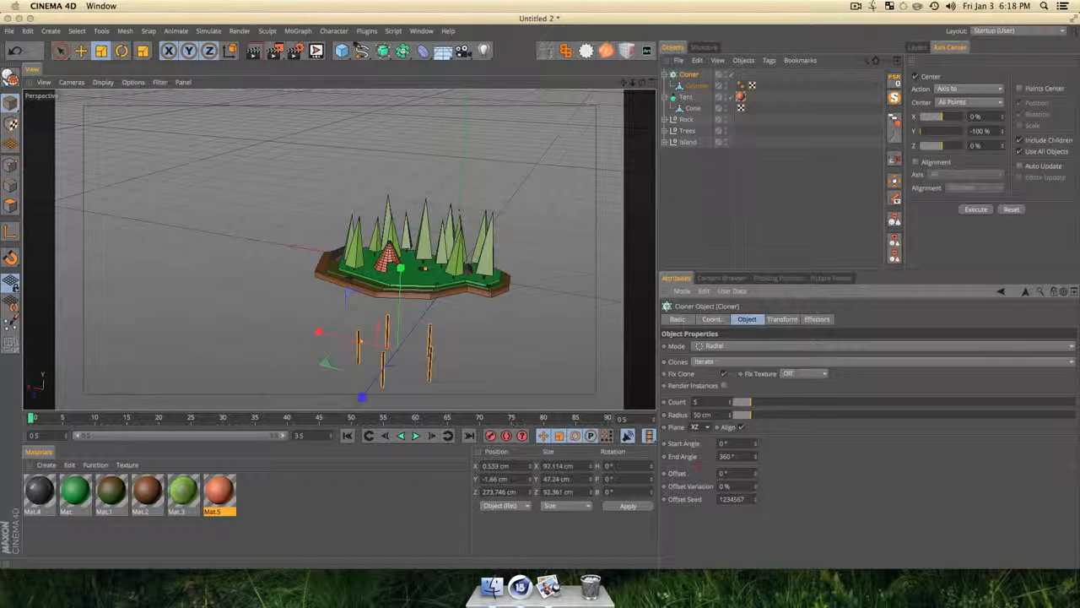
# Set the Cloner's radius to 0 cm and tilt the clones to a 26° pitch so the sticks cross each other.
pyautogui.moveTo(751, 417); pyautogui.dragTo(753, 417)
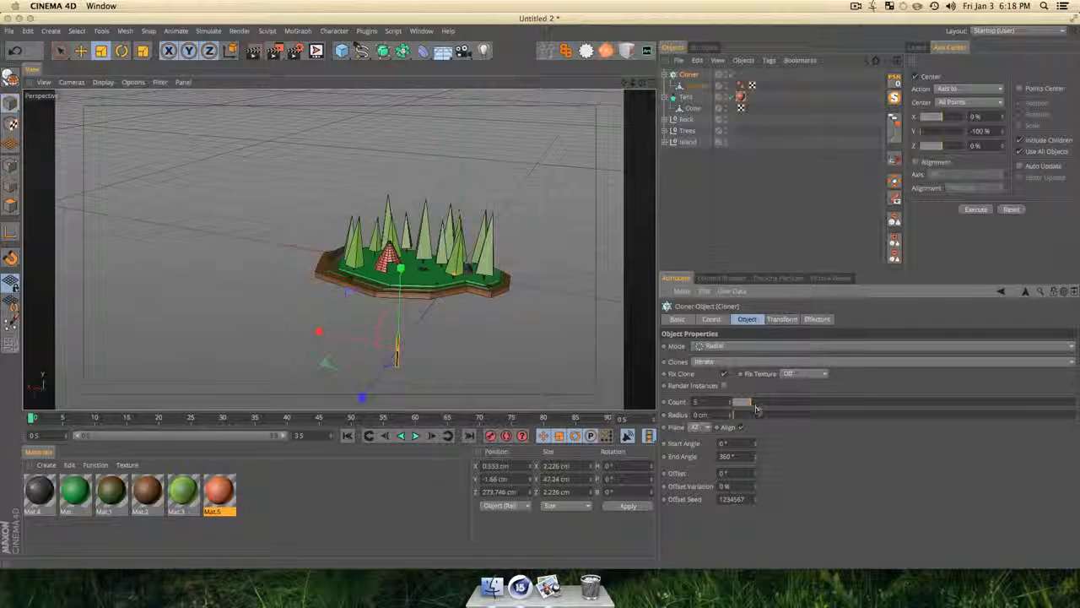
pyautogui.click(780, 320)
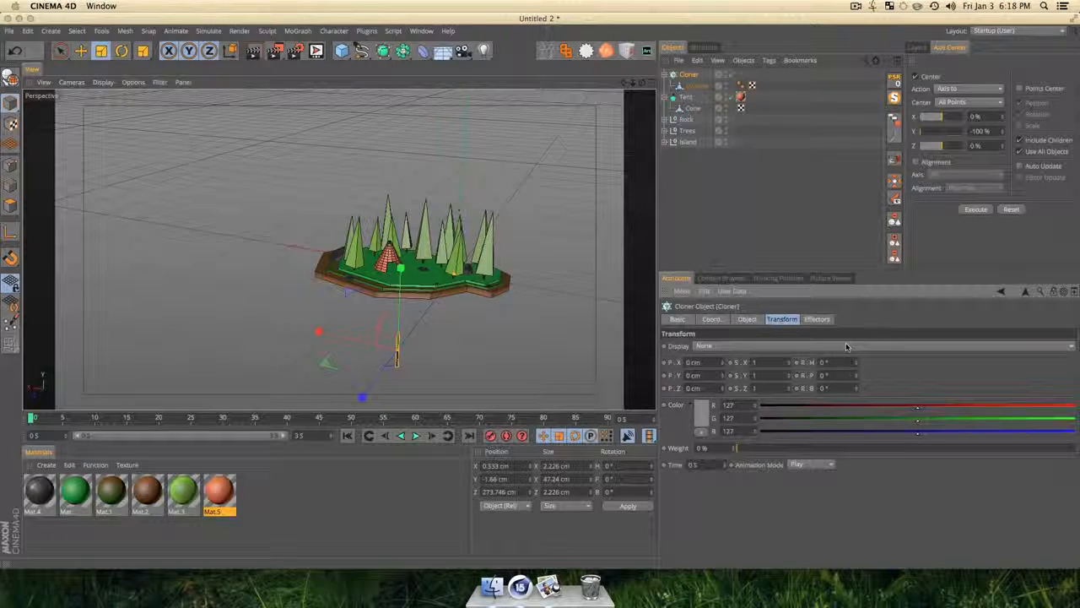
pyautogui.moveTo(856, 375); pyautogui.dragTo(856, 368)
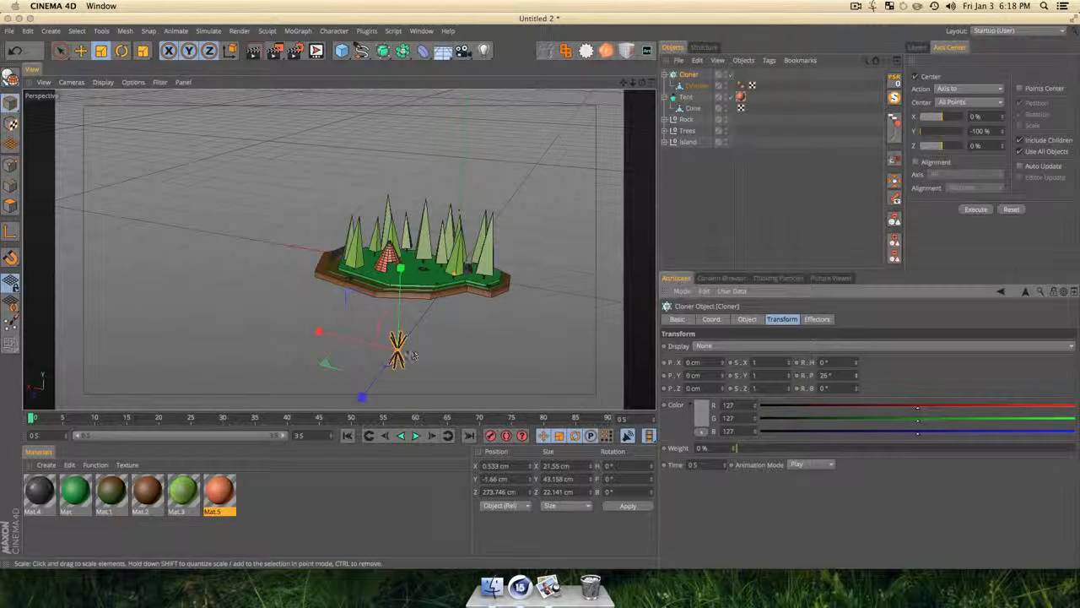
# Move the stick Cloner onto the tent and centre it on the cone at about X 101.4 cm and Z 42.4 cm.
pyautogui.press('e')
pyautogui.moveTo(370, 385); pyautogui.dragTo(373, 275)
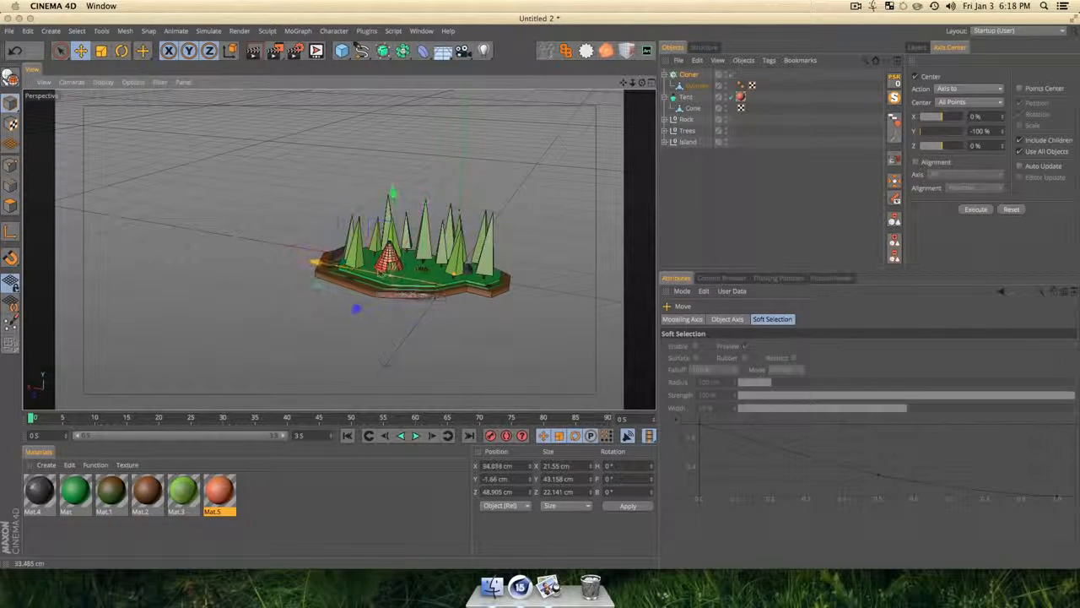
pyautogui.moveTo(388, 172); pyautogui.dragTo(385, 179)
pyautogui.scroll(10, 388, 240)
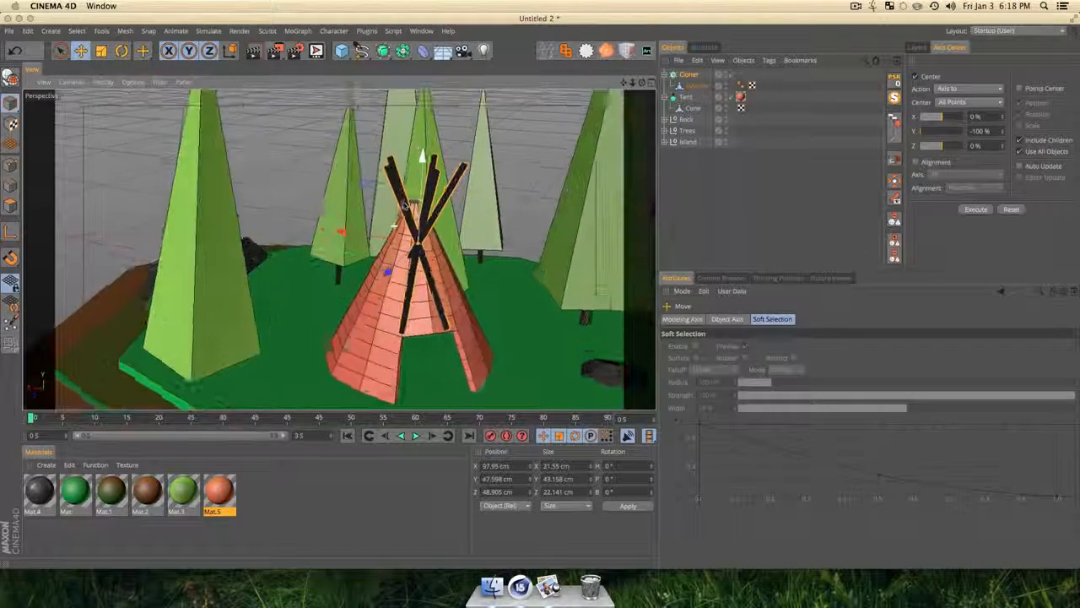
pyautogui.press('3')
pyautogui.moveTo(683, 78)
pyautogui.mouseDown()
pyautogui.moveTo(696, 108)
pyautogui.moveTo(694, 58)
pyautogui.moveTo(681, 51)
pyautogui.moveTo(687, 75)
pyautogui.mouseUp()
pyautogui.click(818, 140)
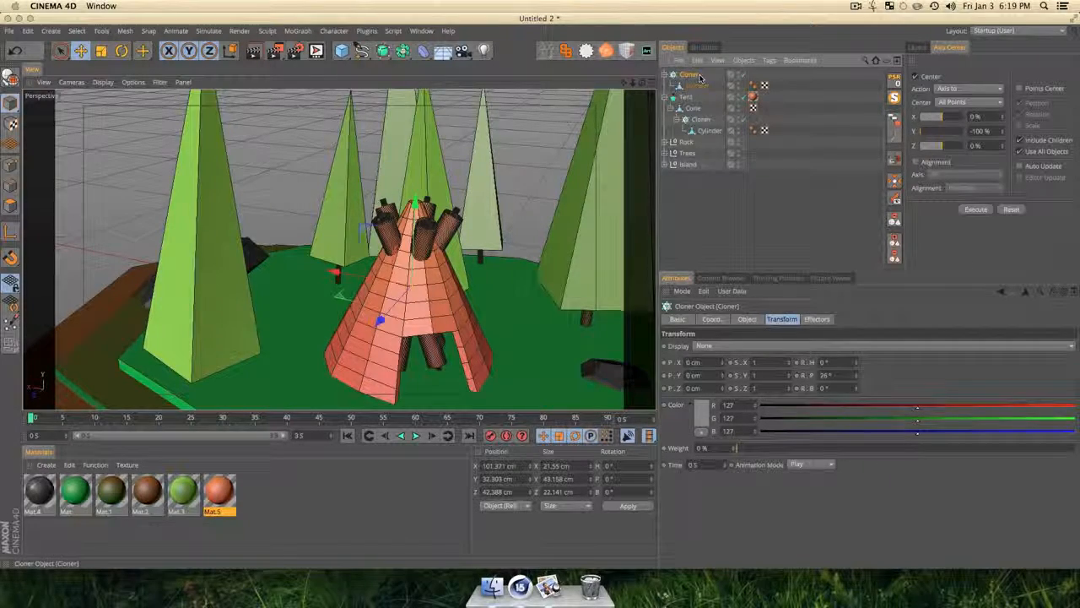
# Try to scale down the Cylinder inside the top-level Cloner and undo the scaling.
pyautogui.click(697, 85)
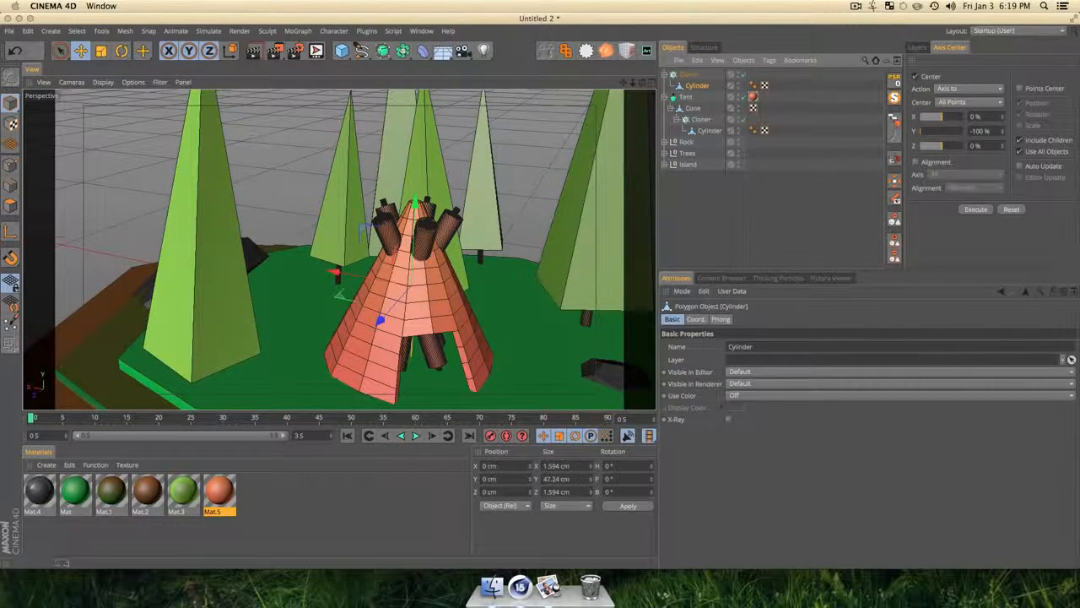
pyautogui.press('t')
pyautogui.moveTo(439, 313); pyautogui.dragTo(404, 313)
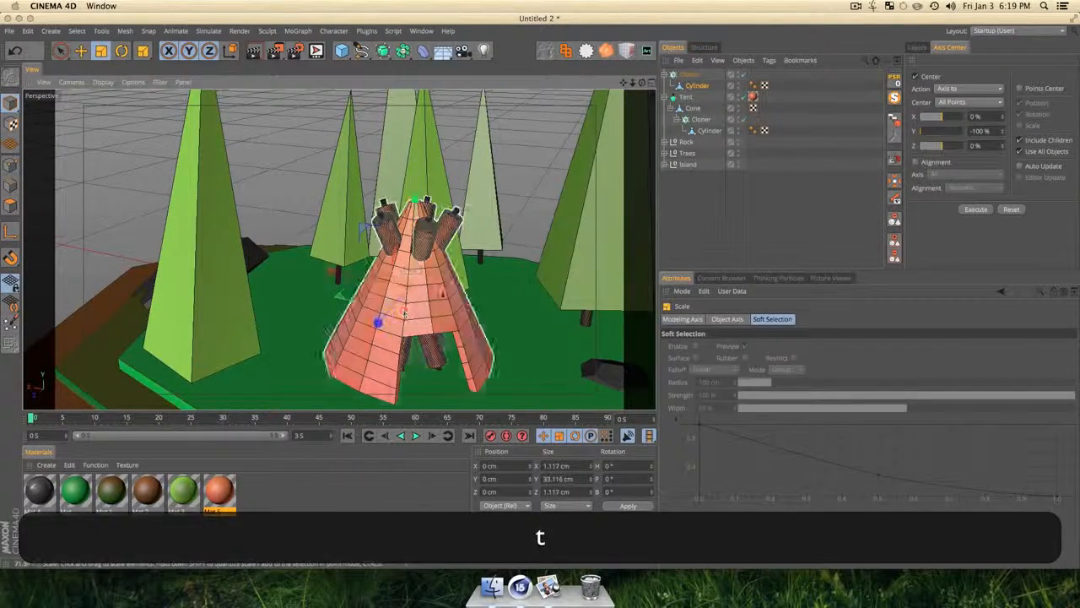
pyautogui.press('super+z')
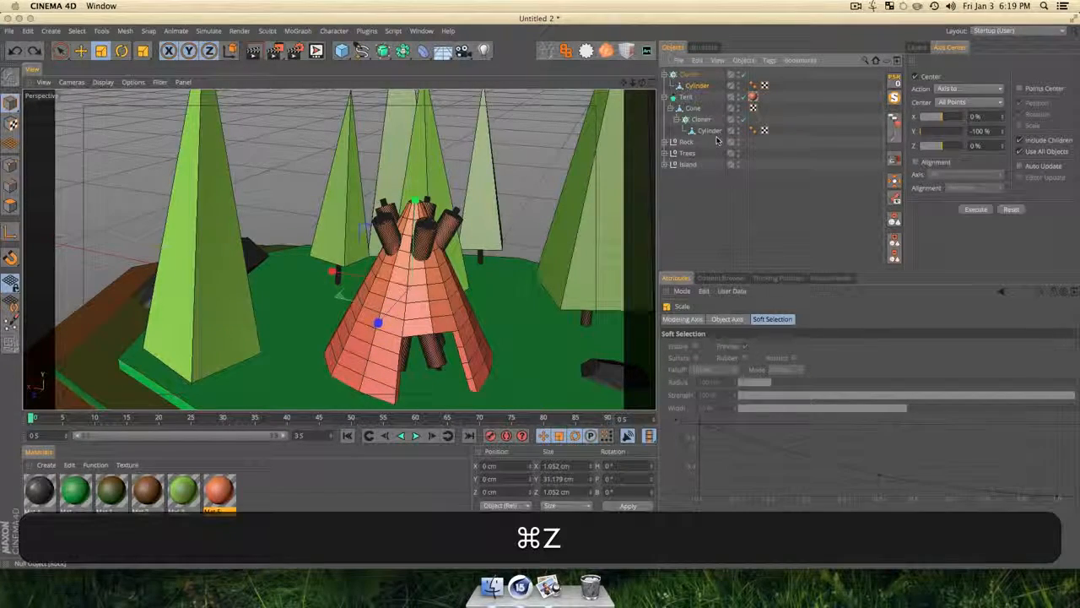
pyautogui.press('super+z')
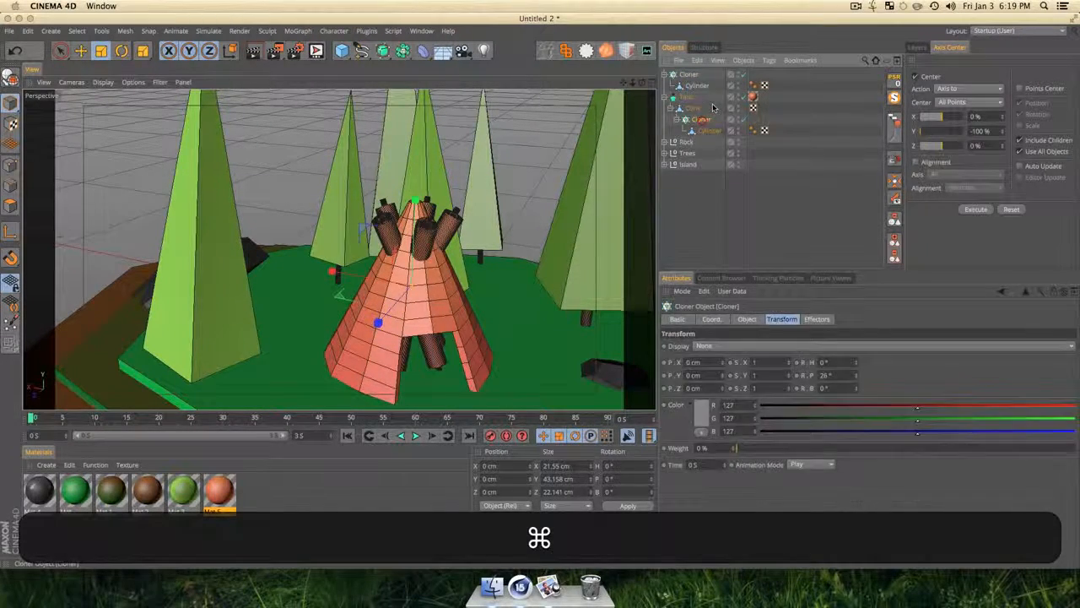
# Delete the duplicate Cloner nested under the Cone and raise the remaining Cloner to about Y 48.5 cm at the tent's tip.
pyautogui.press('BackSpace')
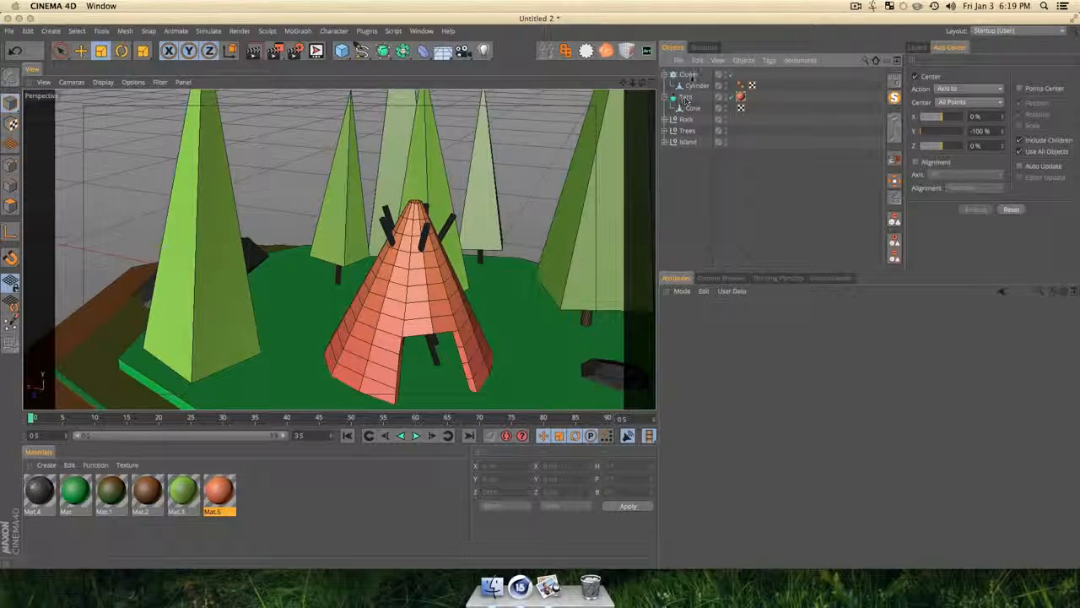
pyautogui.click(686, 98)
pyautogui.press('e')
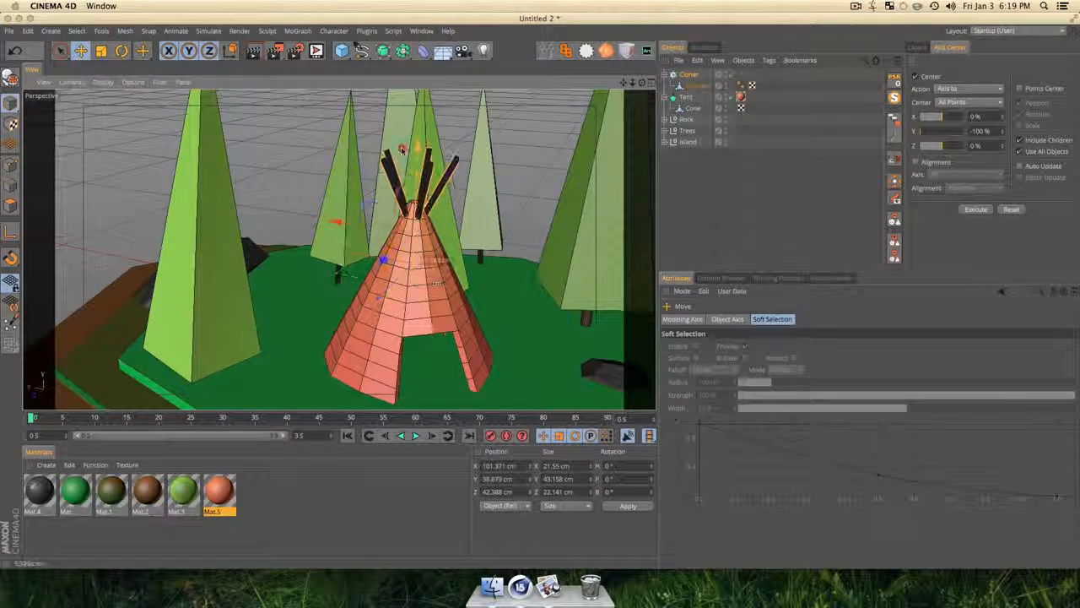
pyautogui.moveTo(401, 147); pyautogui.dragTo(401, 150)
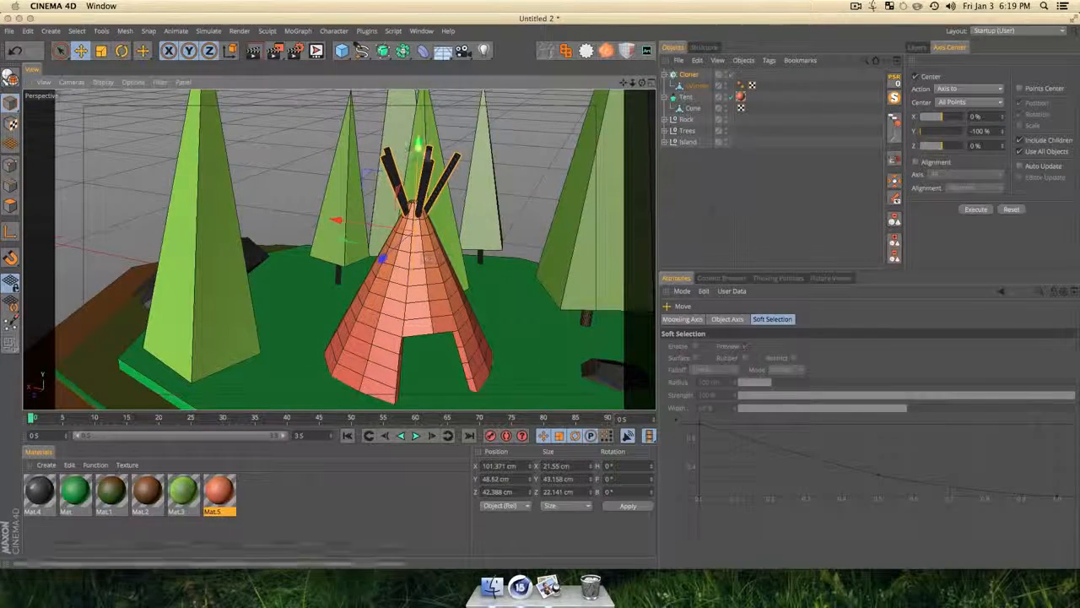
# Shrink the stick Cloner to about 34 cm tall and raise it to about Y 52.3 cm so the sticks emerge from the tent's tip.
pyautogui.press('t')
pyautogui.moveTo(484, 195); pyautogui.dragTo(414, 201)
pyautogui.press('e')
pyautogui.click(718, 171)
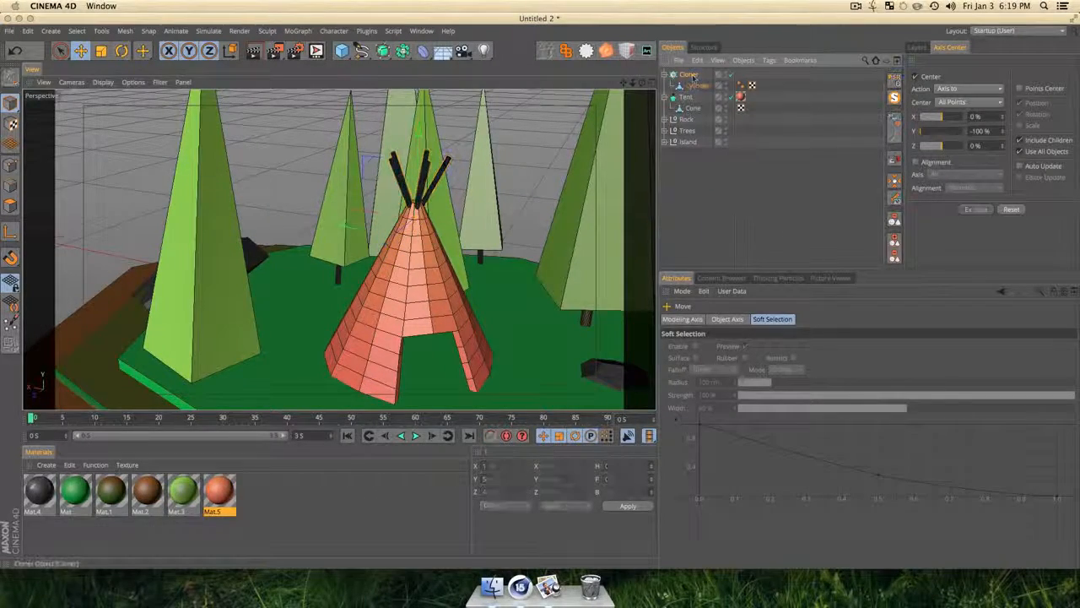
pyautogui.click(690, 74)
pyautogui.press('3')
pyautogui.moveTo(470, 247); pyautogui.dragTo(430, 238)
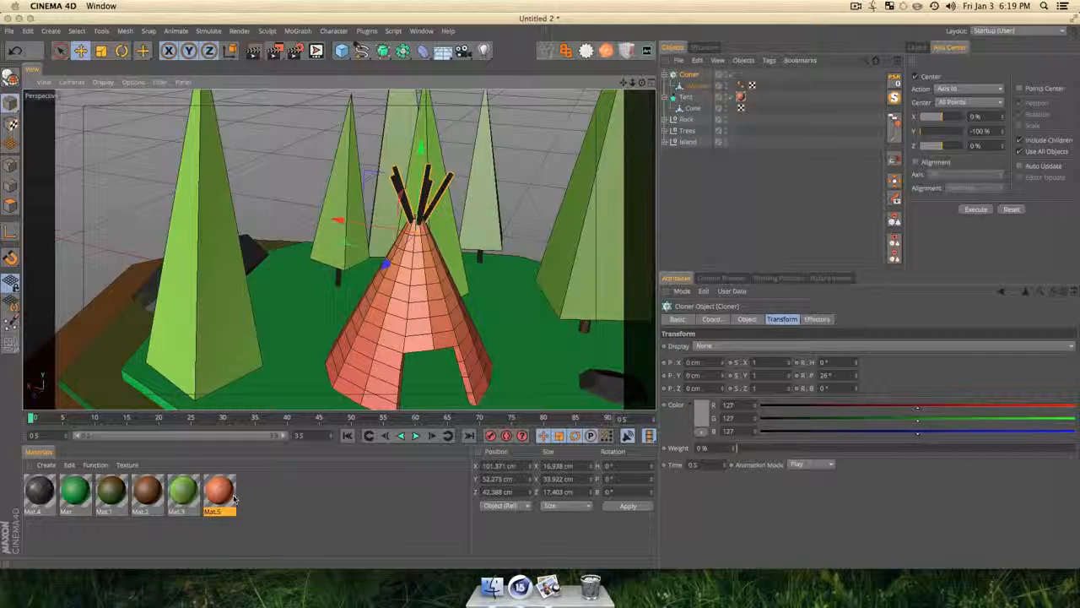
# Apply the brown Mat.2 material to the stick Cloner and rename the Cloner Tent Sticks.
pyautogui.moveTo(217, 500); pyautogui.dragTo(690, 75)
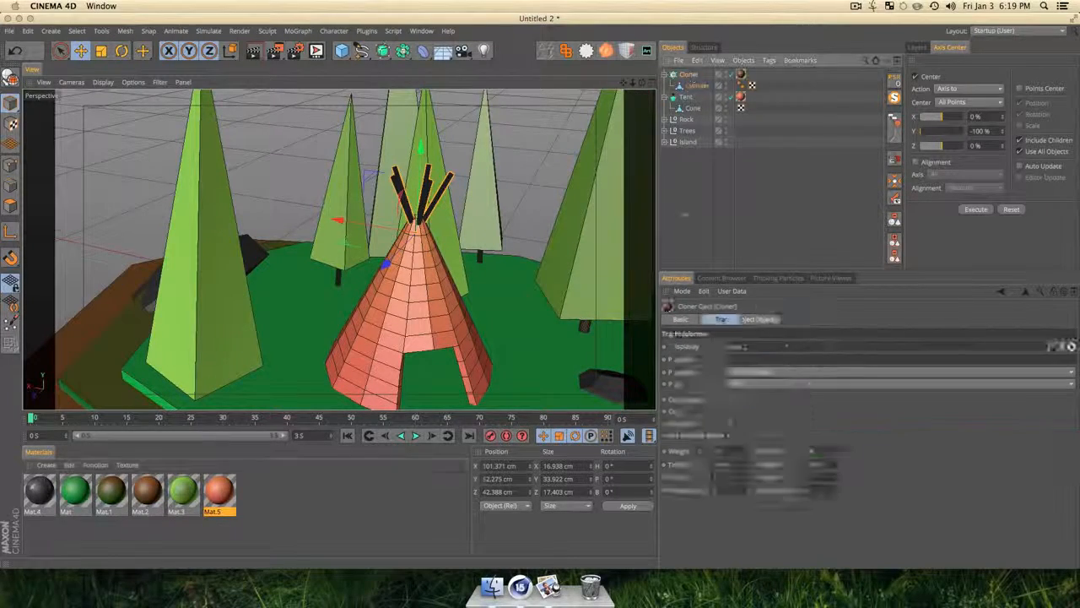
pyautogui.click(690, 76)
pyautogui.hotkey('shift', 'e')
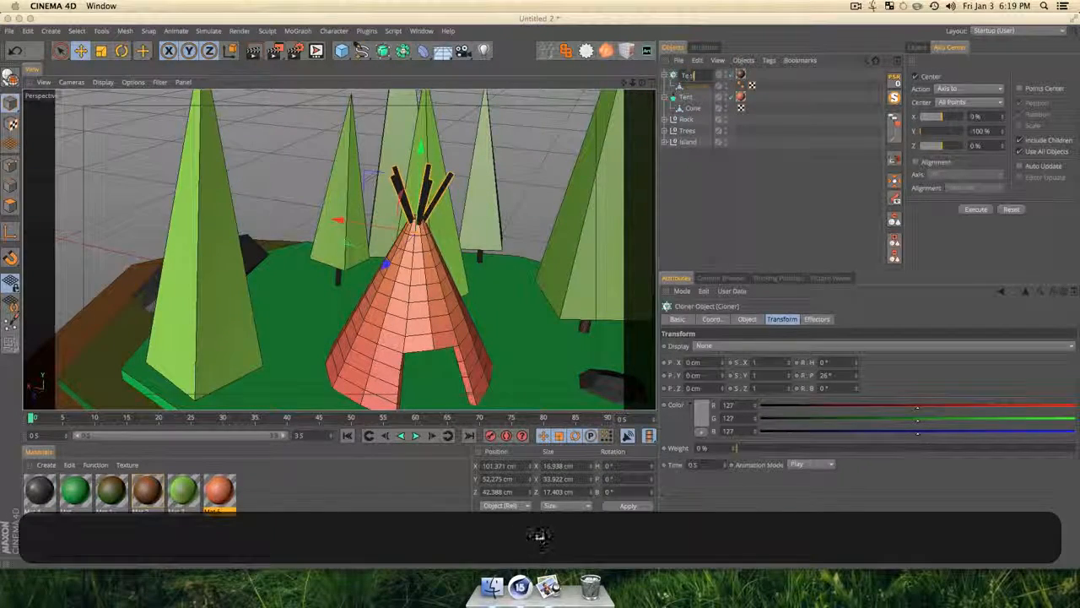
pyautogui.write('nt Sticks')
pyautogui.press('Return')
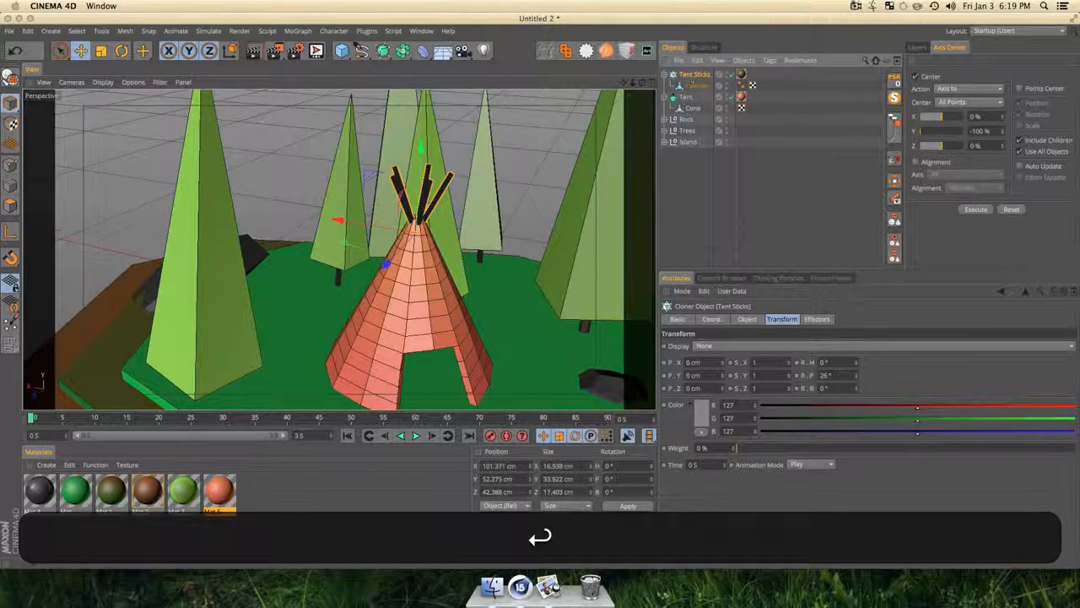
pyautogui.click(706, 209)
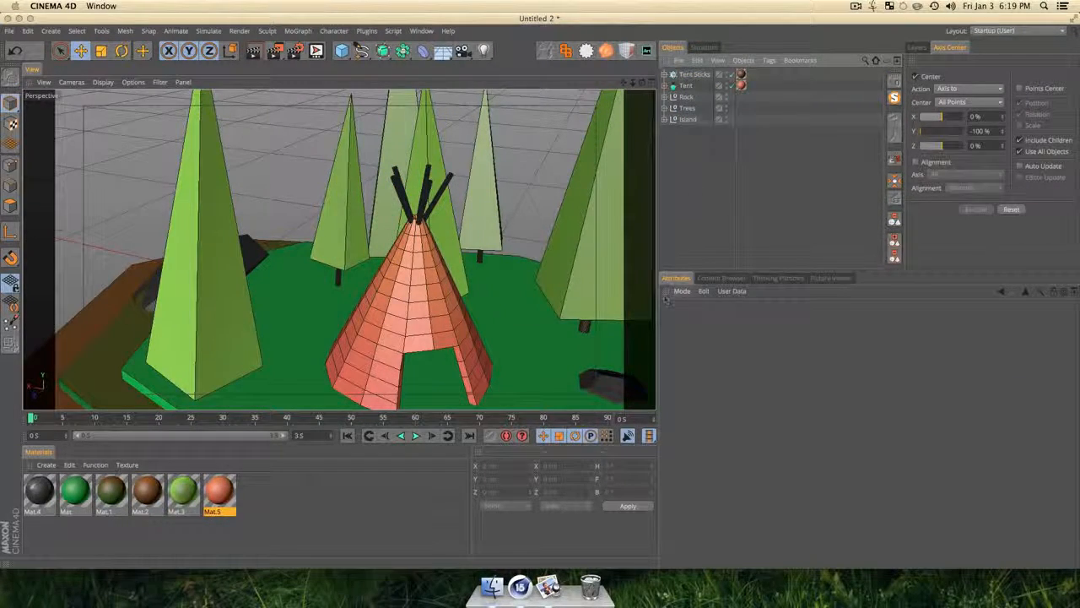
# Render a preview of the whole island to check the tent with its sticks.
pyautogui.scroll(-10, 489, 371)
pyautogui.press('1')
pyautogui.moveTo(489, 372); pyautogui.dragTo(388, 263)
pyautogui.press('3')
pyautogui.press('super+r')
pyautogui.press('3')
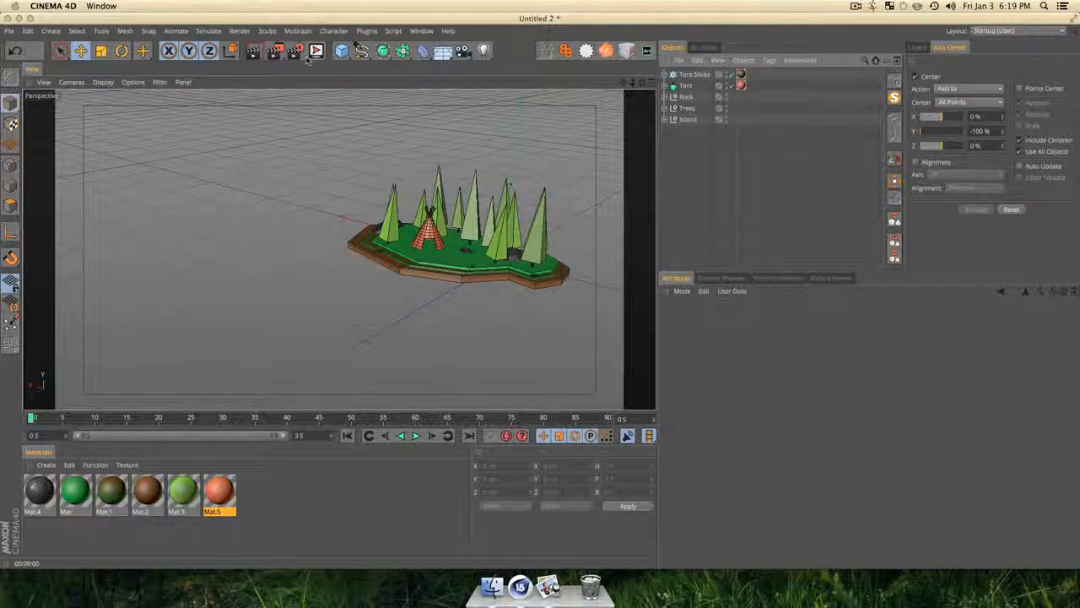
# Add a Cube, move it in front of the island to about Z 348.7 cm and shrink it to about 10.4 cm.
pyautogui.click(342, 50)
pyautogui.moveTo(460, 285); pyautogui.dragTo(270, 399)
pyautogui.press('t')
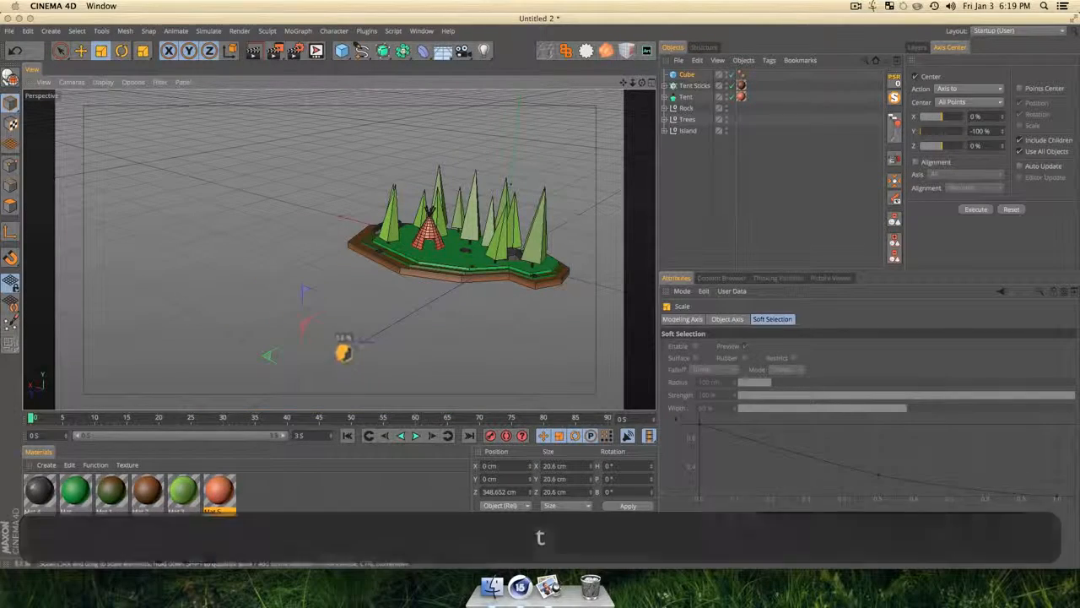
# Make the Cube editable and delete its Phong tag.
pyautogui.click(688, 76)
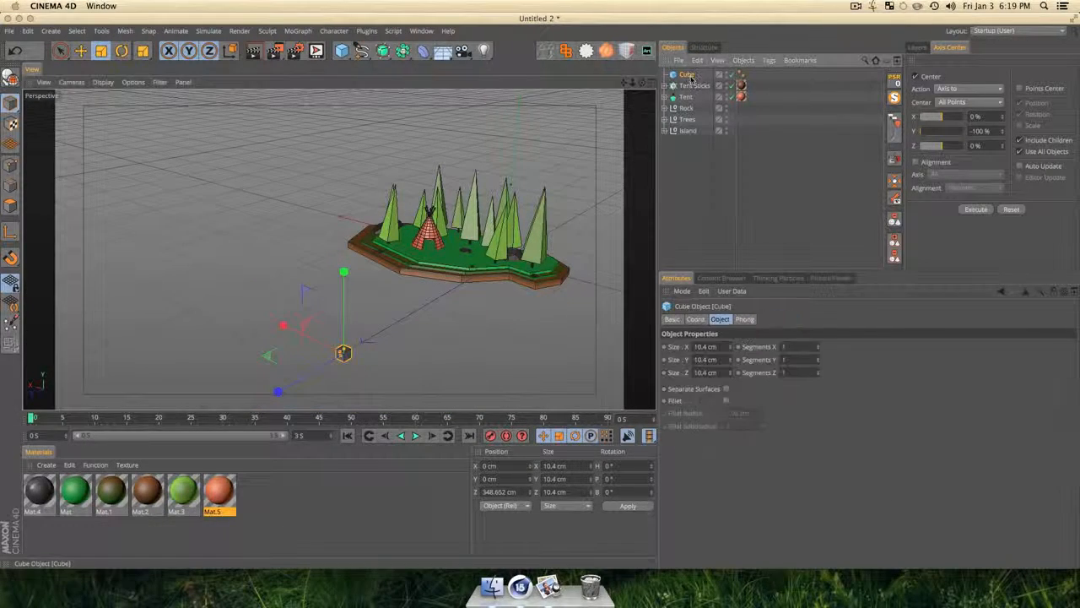
pyautogui.press('c')
pyautogui.click(742, 75)
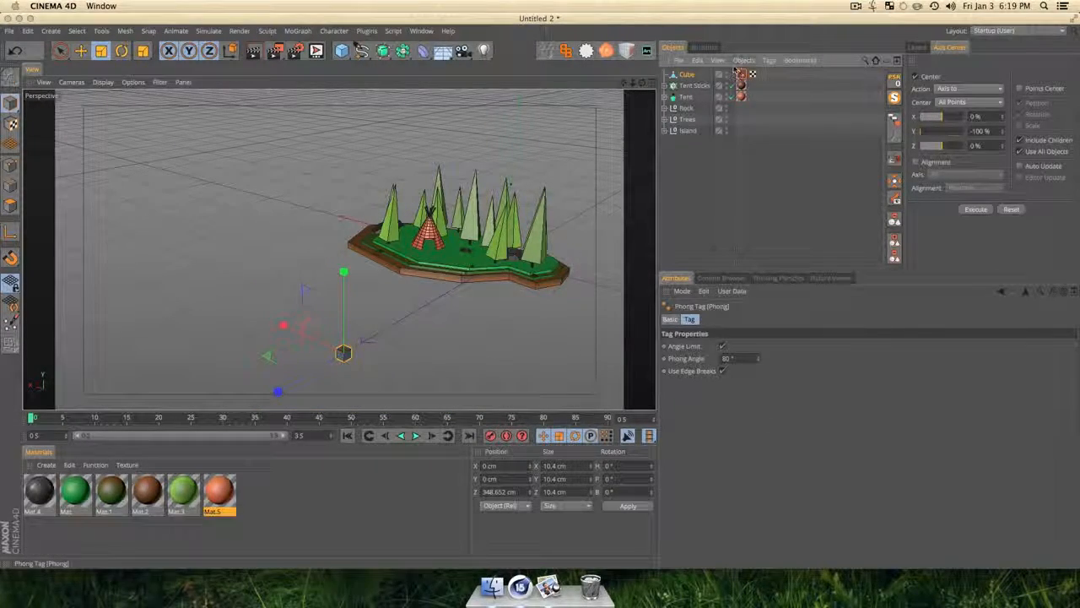
pyautogui.press('BackSpace')
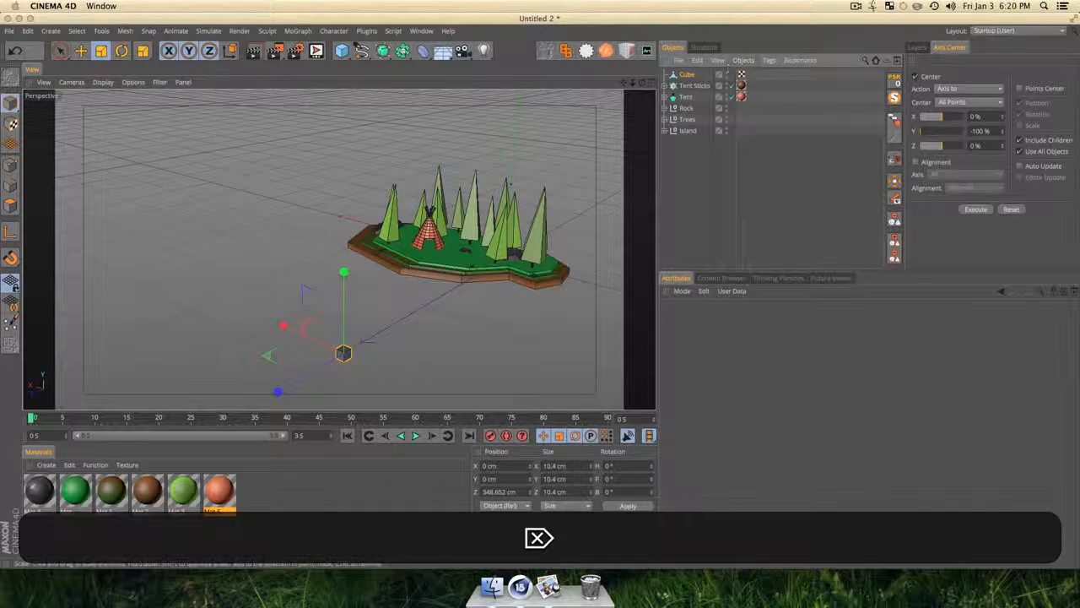
# Duplicate the orange gradient material as Mat.6 and recolour its gradient's first knot yellow with a hue of about 58°.
pyautogui.press('super+n')
pyautogui.click(256, 492)
pyautogui.doubleClick(264, 498)
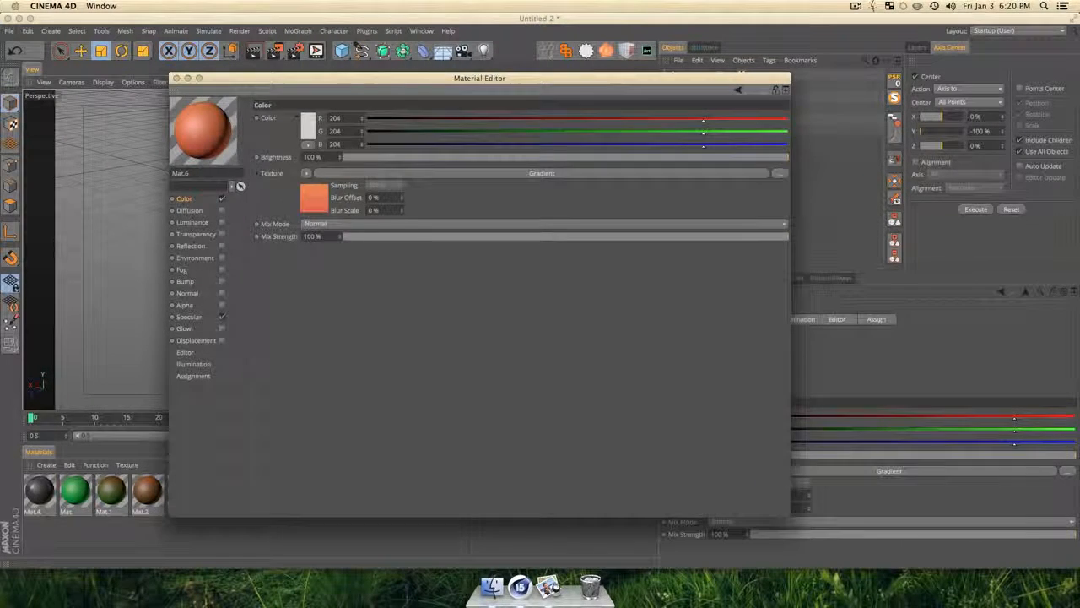
pyautogui.click(299, 192)
pyautogui.doubleClick(299, 207)
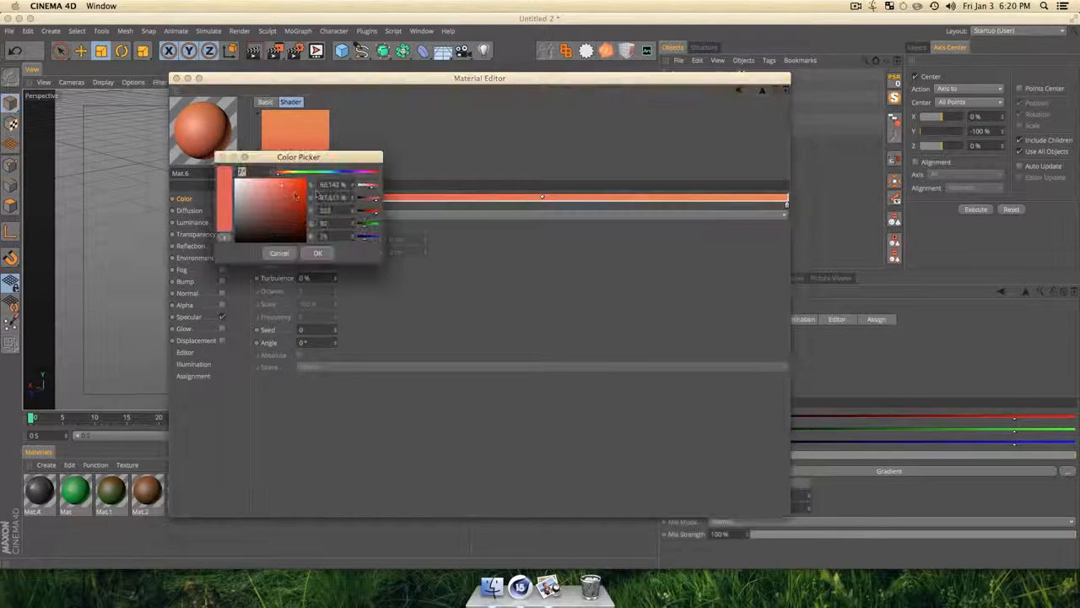
pyautogui.click(289, 172)
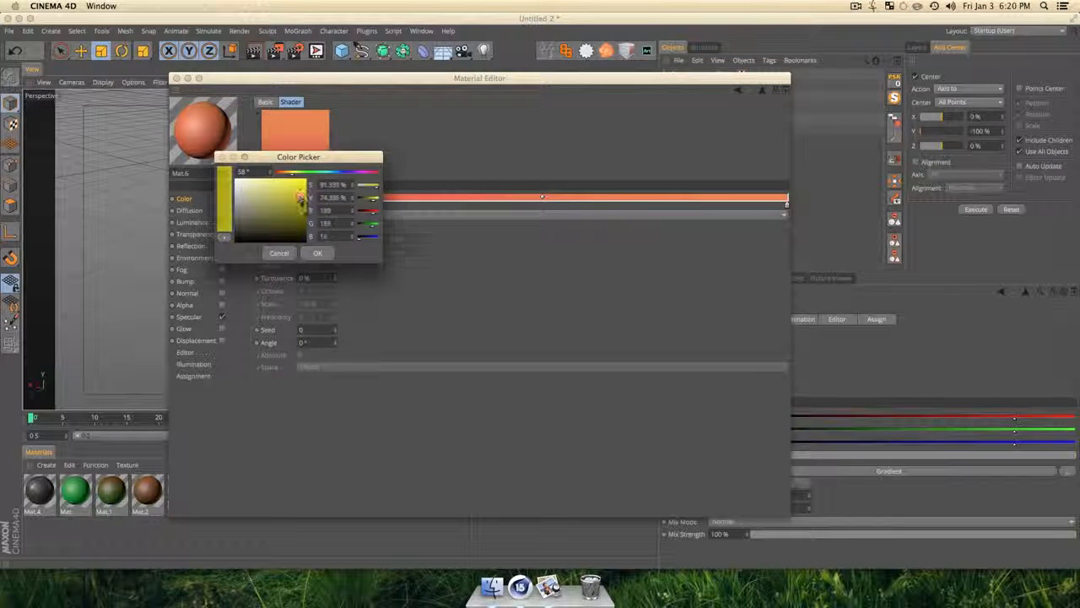
pyautogui.moveTo(300, 197); pyautogui.dragTo(305, 194)
pyautogui.click(318, 253)
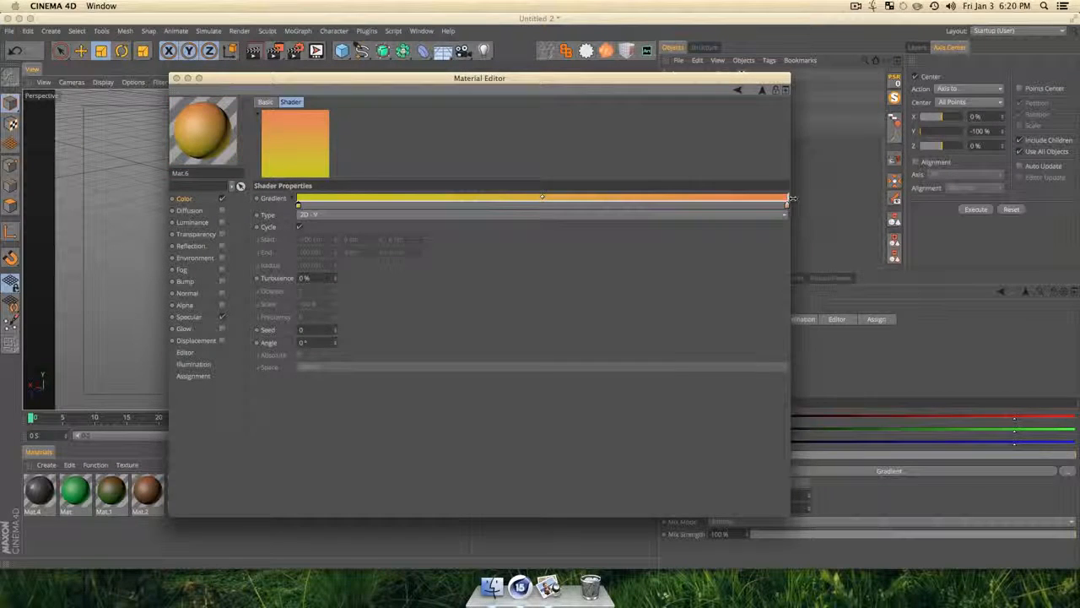
# Recolour the last knot of Mat.6's gradient to a warm yellow-orange of about RGB 245, 185, 42.
pyautogui.doubleClick(785, 207)
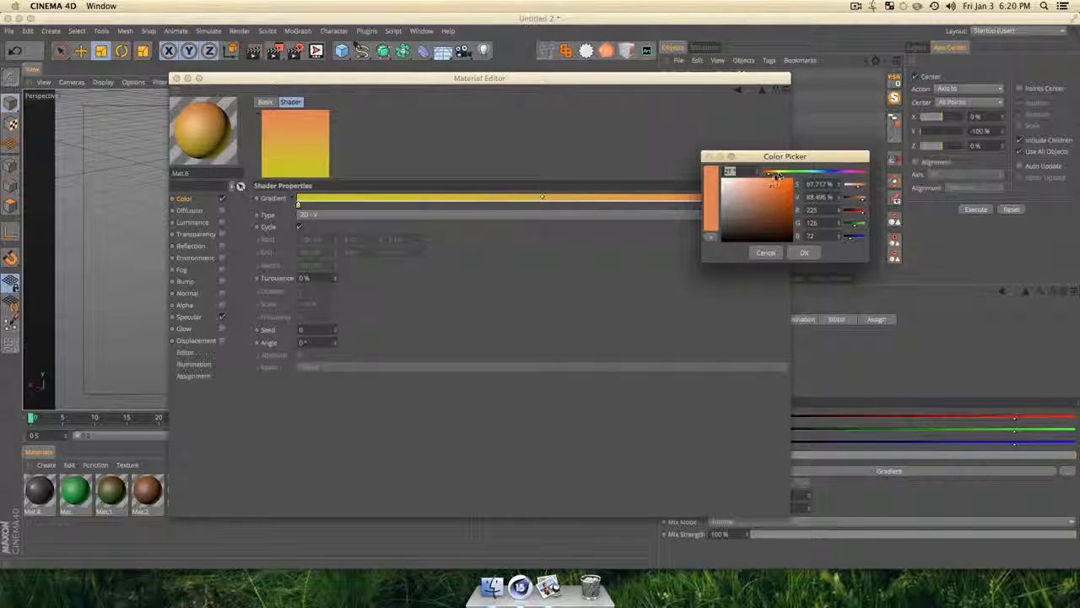
pyautogui.moveTo(778, 175); pyautogui.dragTo(775, 174)
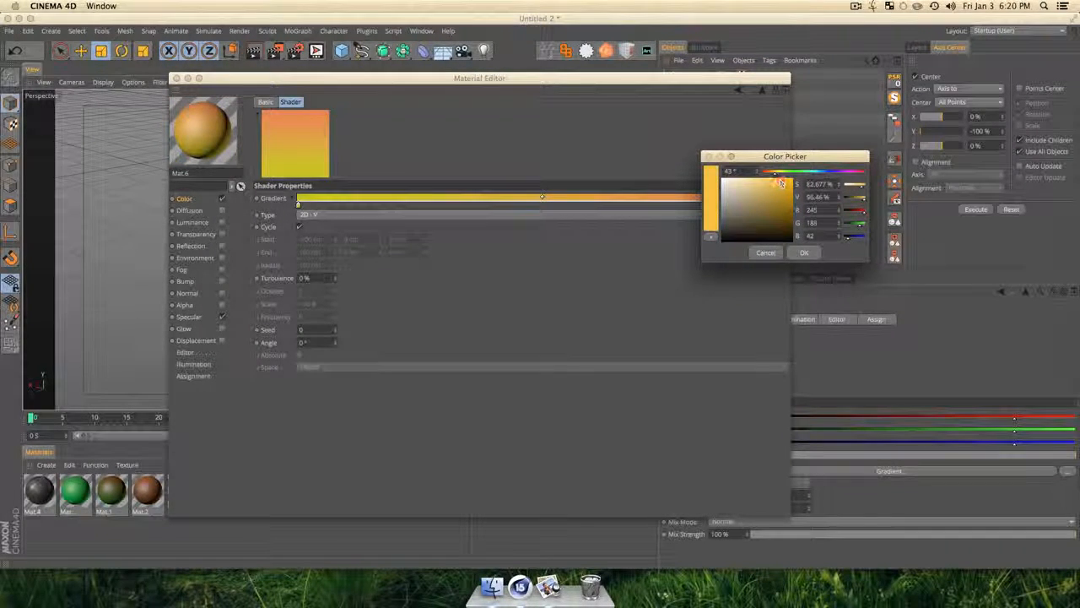
pyautogui.click(804, 252)
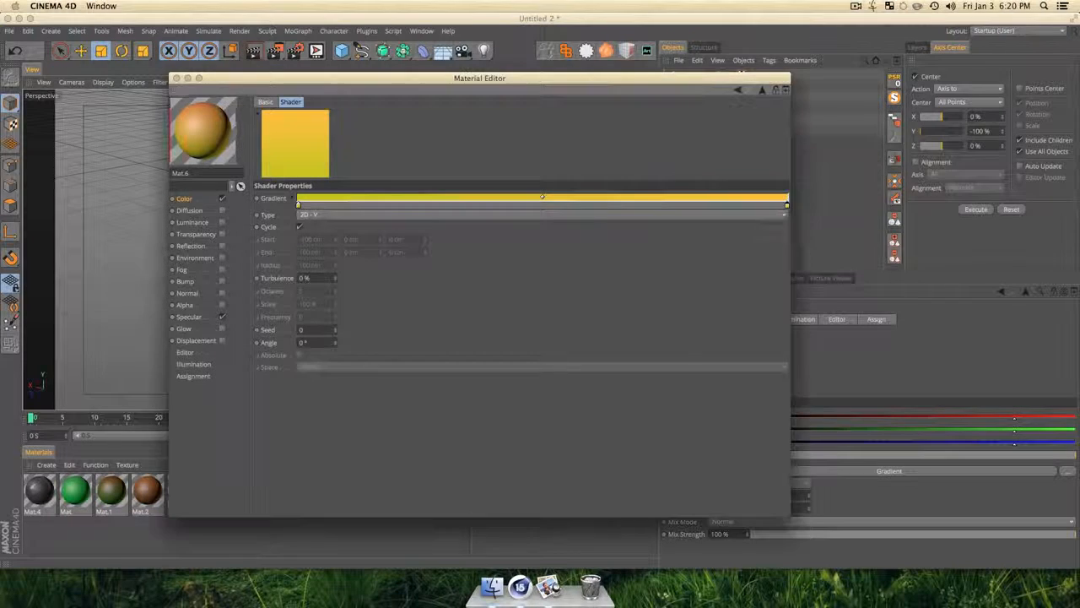
# Enable Diffusion on Mat.6 with a Noise texture at 2 % Global Scale and close the Material Editor.
pyautogui.click(202, 211)
pyautogui.click(203, 222)
pyautogui.click(207, 211)
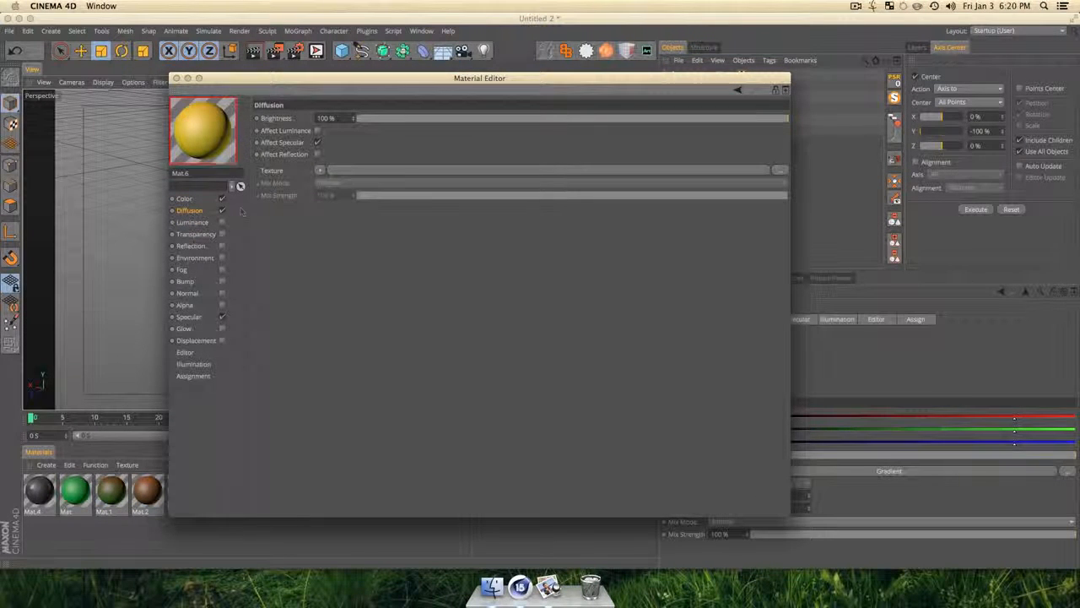
pyautogui.click(319, 172)
pyautogui.click(348, 317)
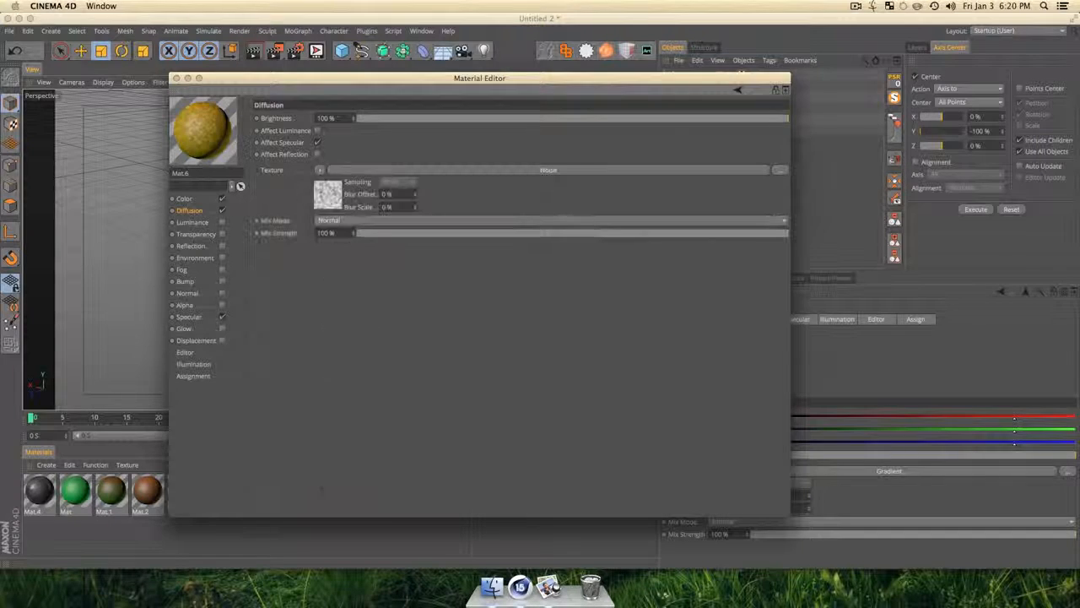
pyautogui.click(326, 194)
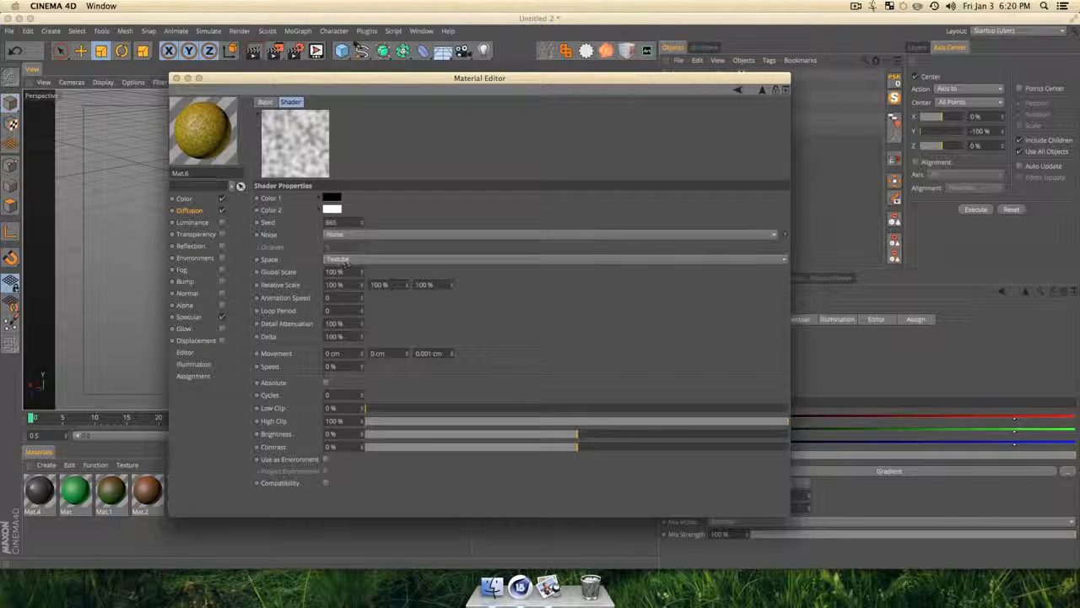
pyautogui.write('2')
pyautogui.press('Return')
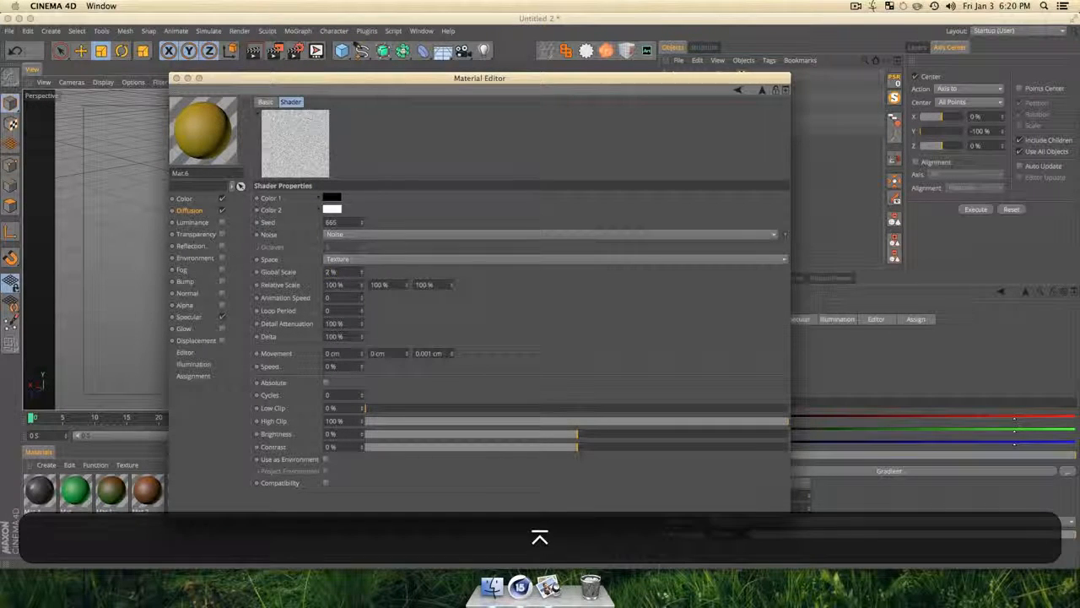
pyautogui.click(176, 78)
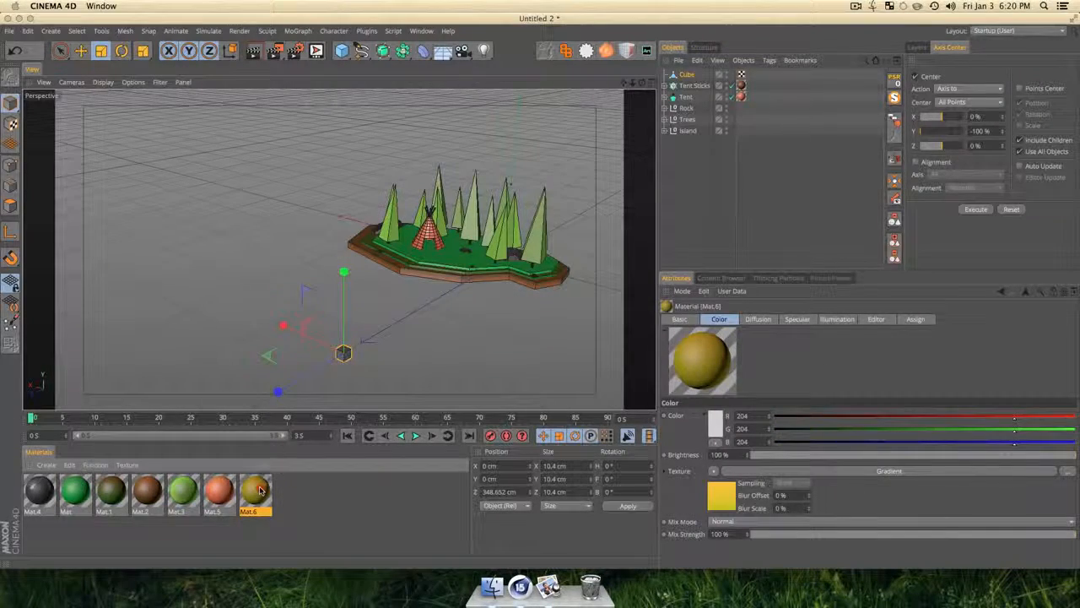
# Apply the yellow Mat.6 material to the Cube and deselect the Cube.
pyautogui.moveTo(341, 361); pyautogui.dragTo(338, 265)
pyautogui.scroll(8, 346, 370)
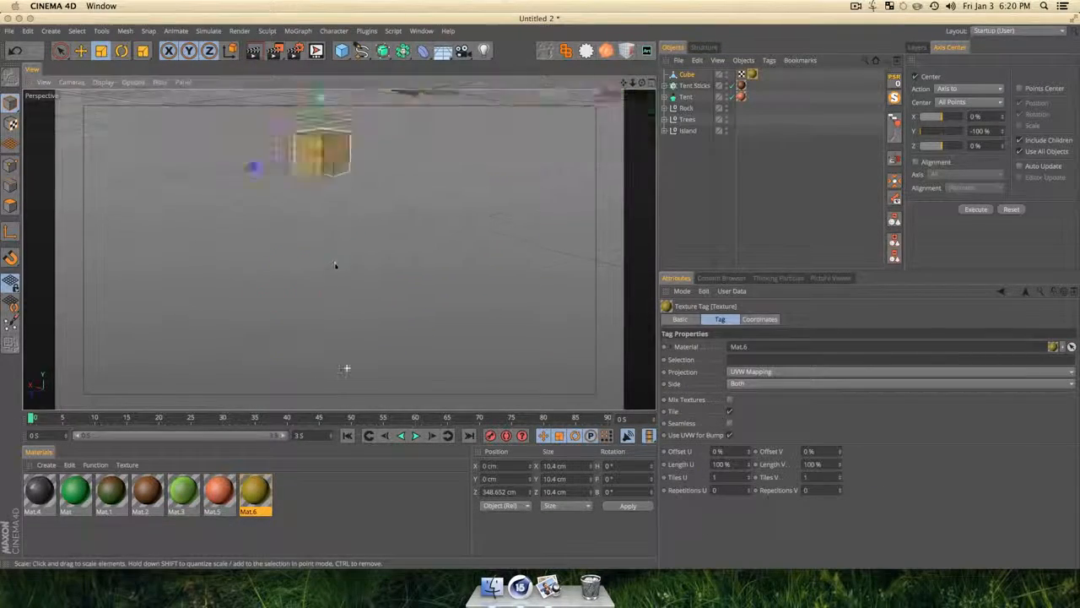
pyautogui.scroll(-8, 337, 263)
pyautogui.scroll(10, 334, 225)
pyautogui.scroll(-6, 335, 238)
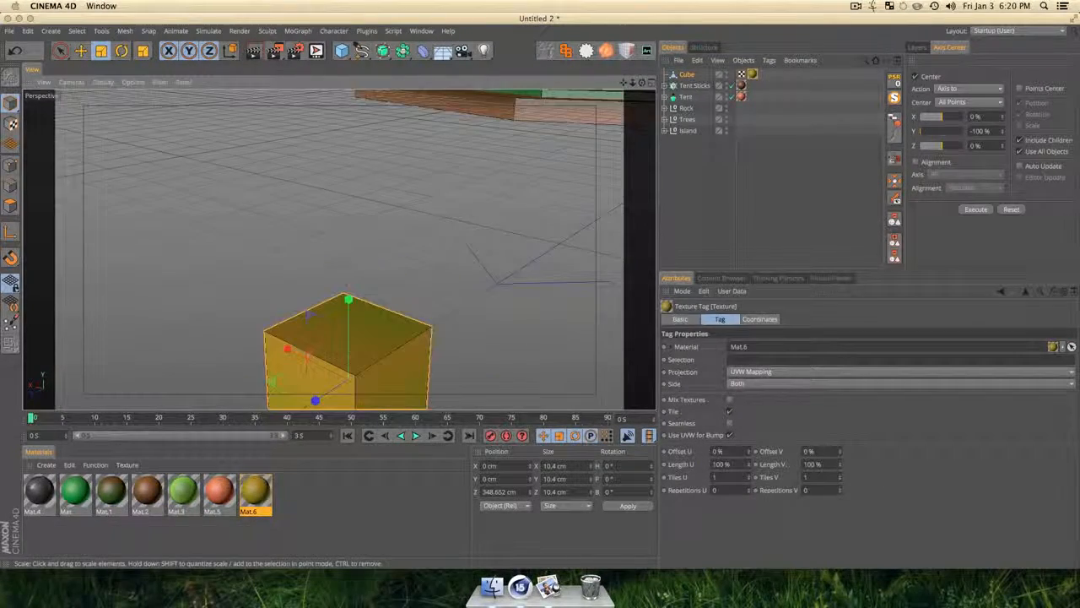
pyautogui.press('l')
pyautogui.scroll(5, 341, 233)
pyautogui.scroll(-5, 340, 250)
pyautogui.click(707, 173)
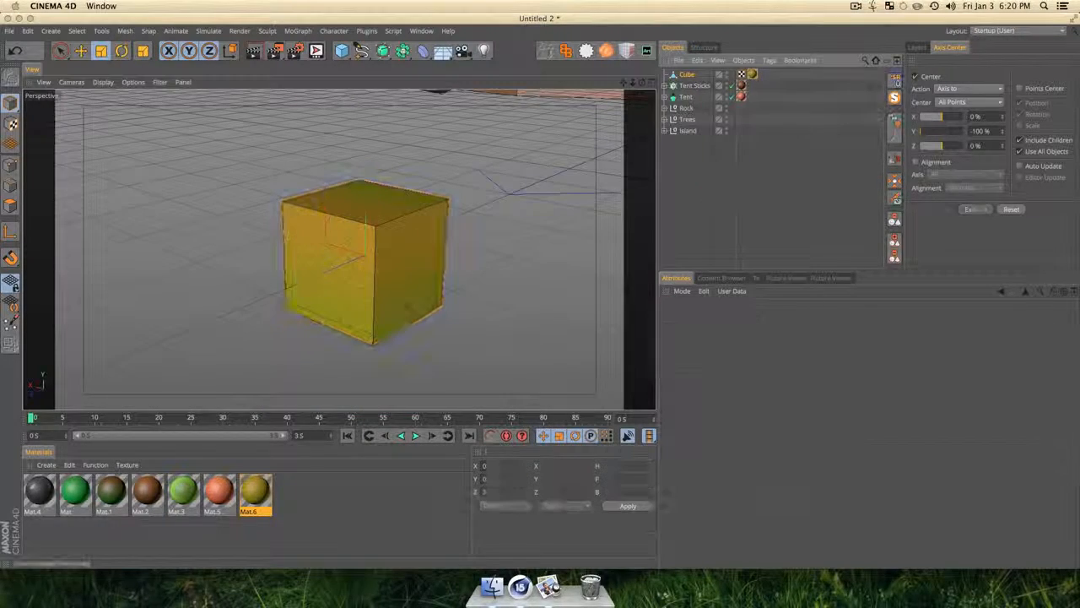
# Duplicate the Cube, shrink the copy to about 4.6 cm and raise it to about Y 5.9 cm on top of the original.
pyautogui.keyDown('super'); pyautogui.moveTo(689, 72); pyautogui.dragTo(690, 71); pyautogui.keyUp('super')
pyautogui.press('super+t')
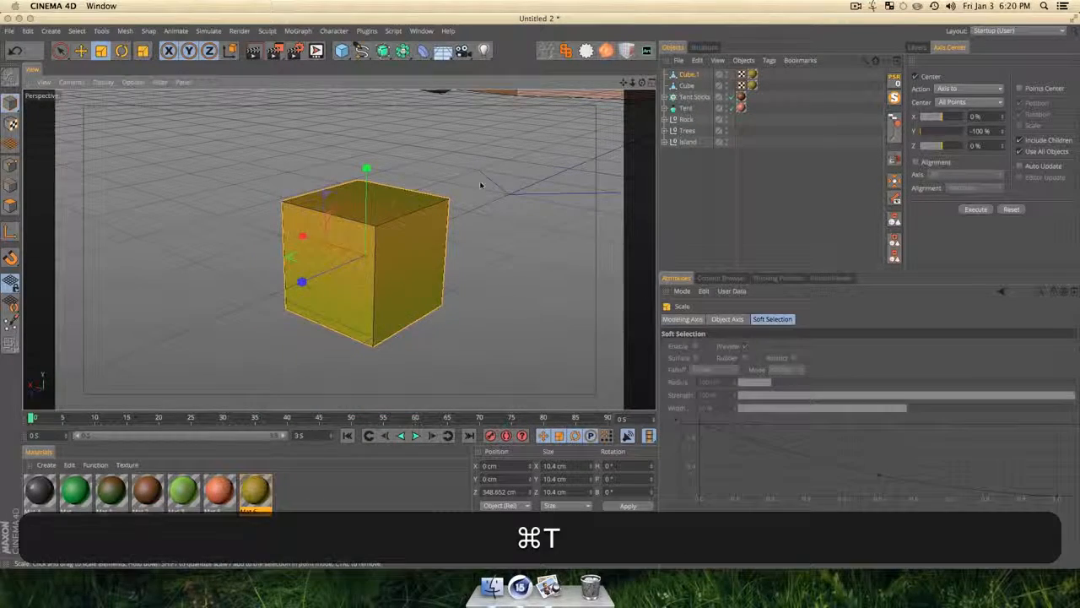
pyautogui.press('t')
pyautogui.moveTo(482, 184); pyautogui.dragTo(362, 239)
pyautogui.press('e')
pyautogui.moveTo(364, 195); pyautogui.dragTo(364, 127)
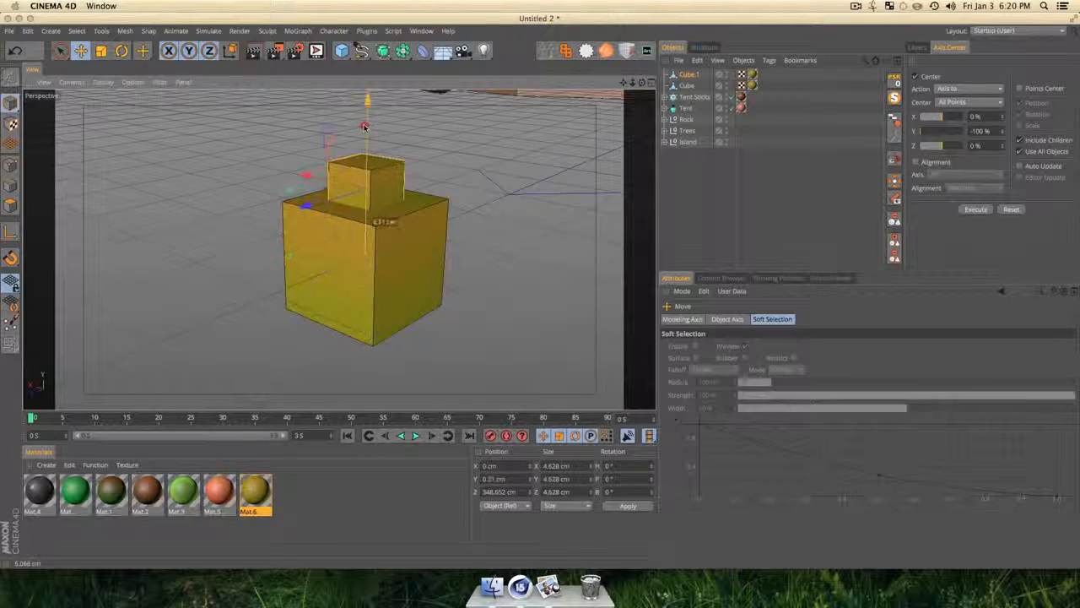
# Stretch the upper cube to about 9.7 by 13 cm and flatten it into a thin lid over the lower cube.
pyautogui.press('t')
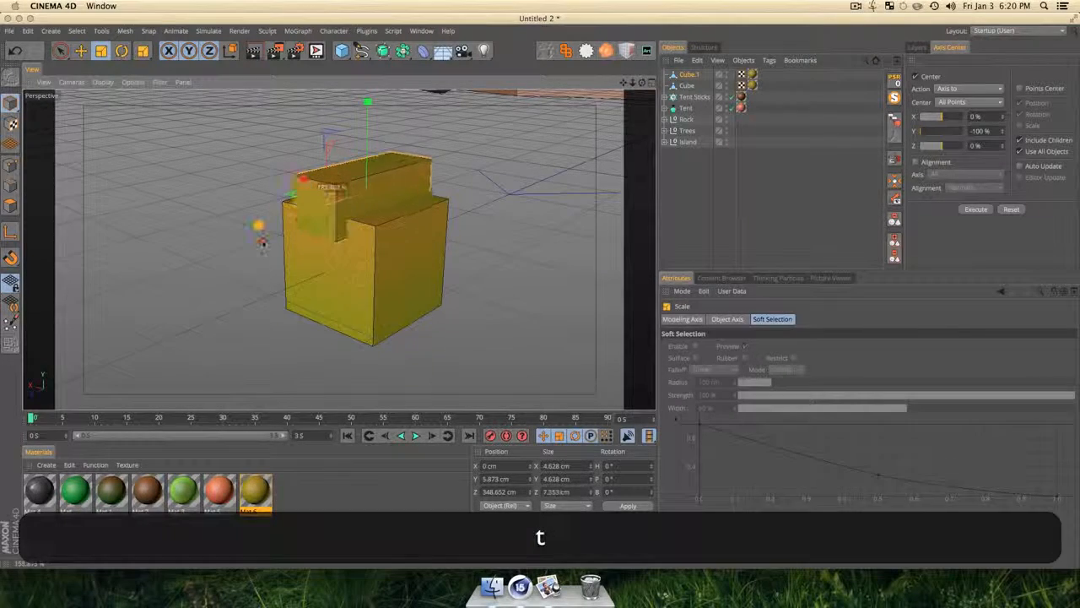
pyautogui.moveTo(262, 243); pyautogui.dragTo(271, 241)
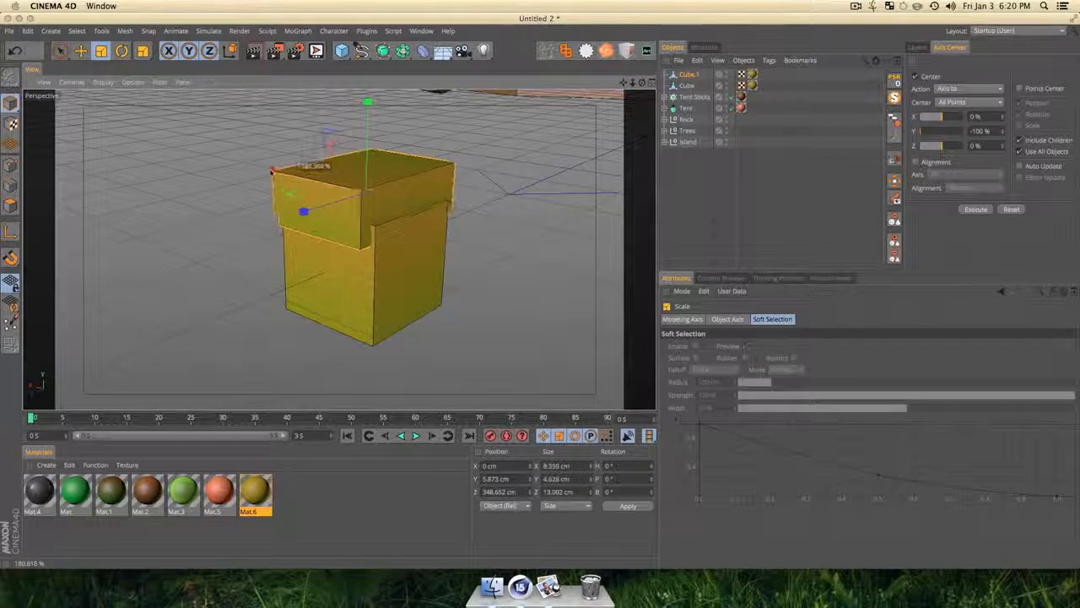
pyautogui.press('e')
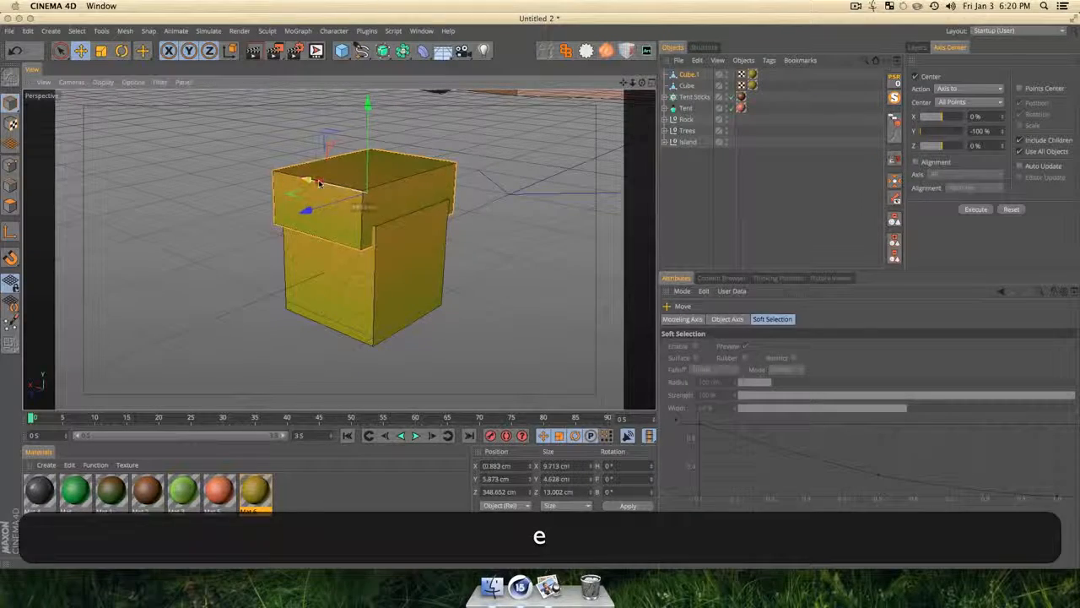
pyautogui.moveTo(320, 183); pyautogui.dragTo(326, 182)
pyautogui.press('t')
pyautogui.moveTo(368, 113); pyautogui.dragTo(372, 187)
# Refine the lid to about 11.7 by 11.2 cm and reposition it at about X -0.6 cm to overhang the box.
pyautogui.press('e')
pyautogui.press('3')
pyautogui.moveTo(393, 278); pyautogui.dragTo(532, 316)
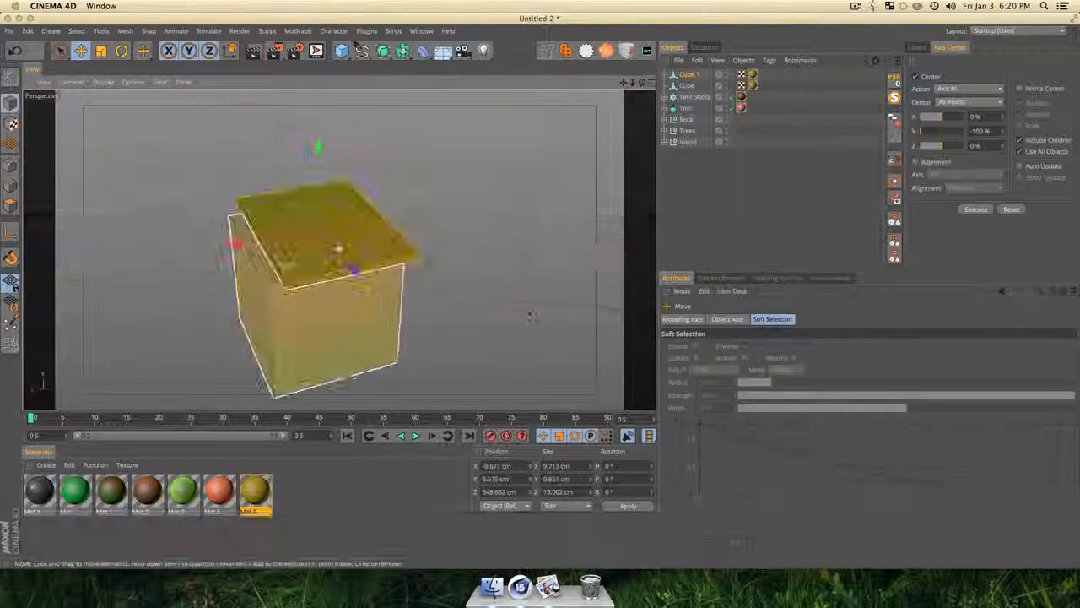
pyautogui.press('t')
pyautogui.moveTo(233, 245); pyautogui.dragTo(237, 248)
pyautogui.press('e')
pyautogui.press('3')
pyautogui.moveTo(388, 299); pyautogui.dragTo(499, 221)
pyautogui.press('t')
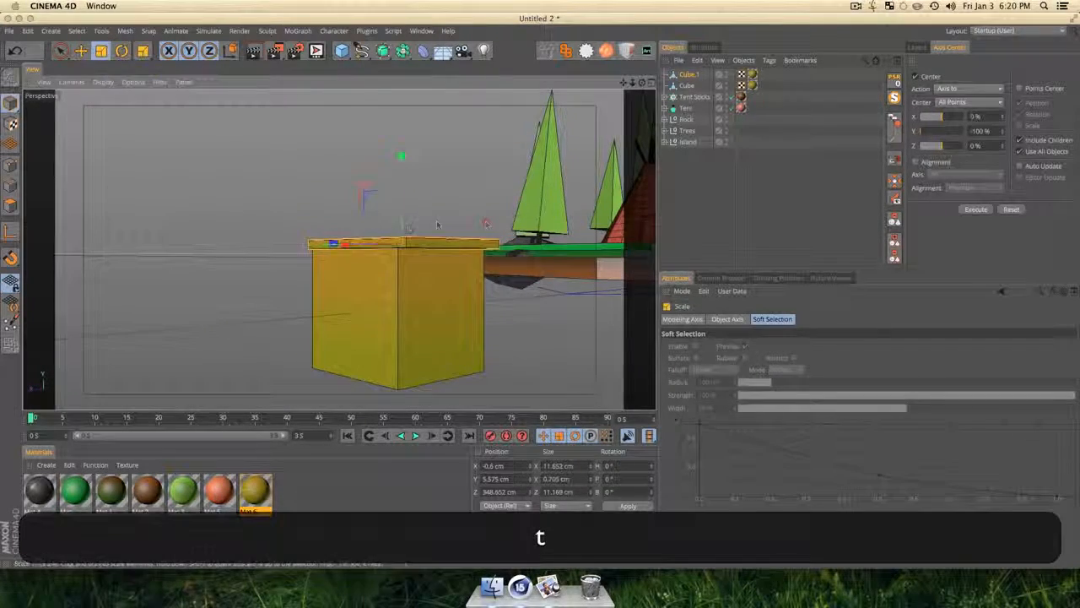
pyautogui.press('e')
pyautogui.press('3')
pyautogui.moveTo(371, 245); pyautogui.dragTo(409, 237)
pyautogui.click(716, 223)
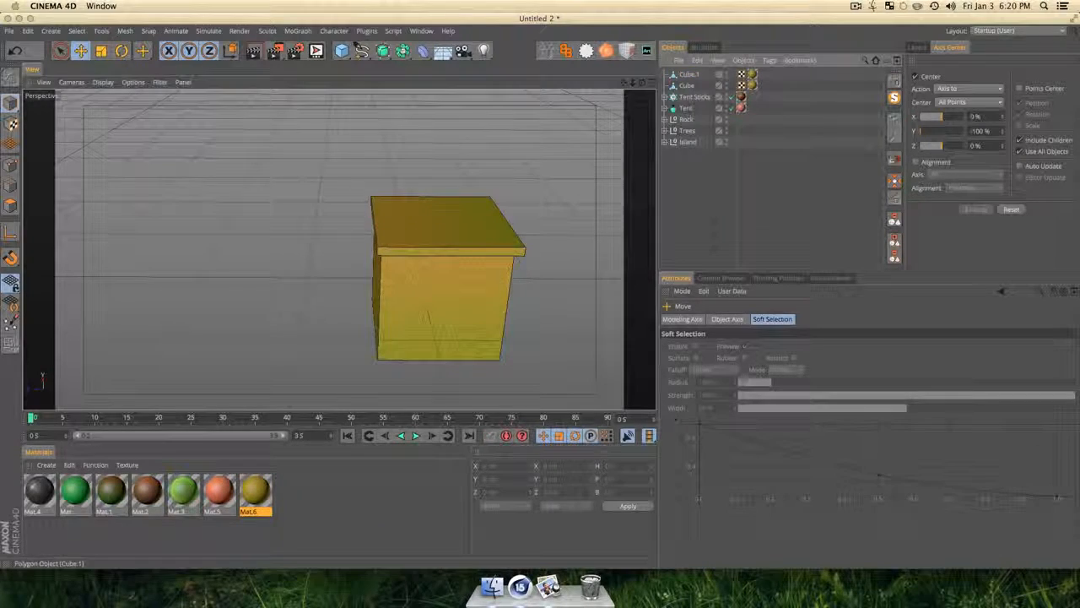
# Group Cube and Cube.1 into a Null and rename it Box.
pyautogui.click(684, 87)
pyautogui.keyDown('shift'); pyautogui.click(689, 75); pyautogui.keyUp('shift')
pyautogui.hotkey('alt', 'shift', 'g')
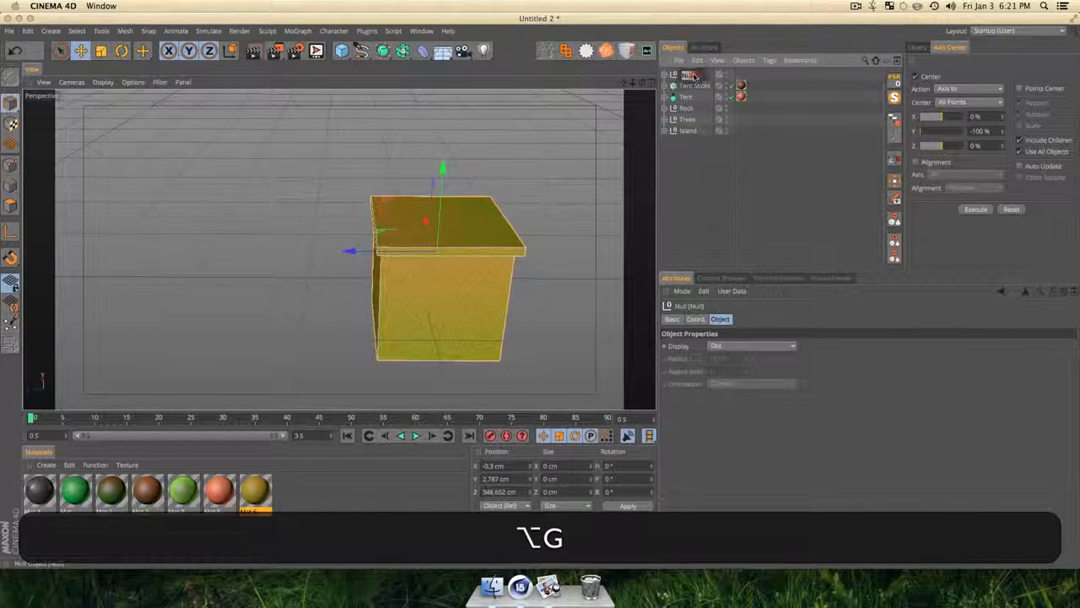
pyautogui.click(689, 75)
pyautogui.write('Box')
pyautogui.press('Return')
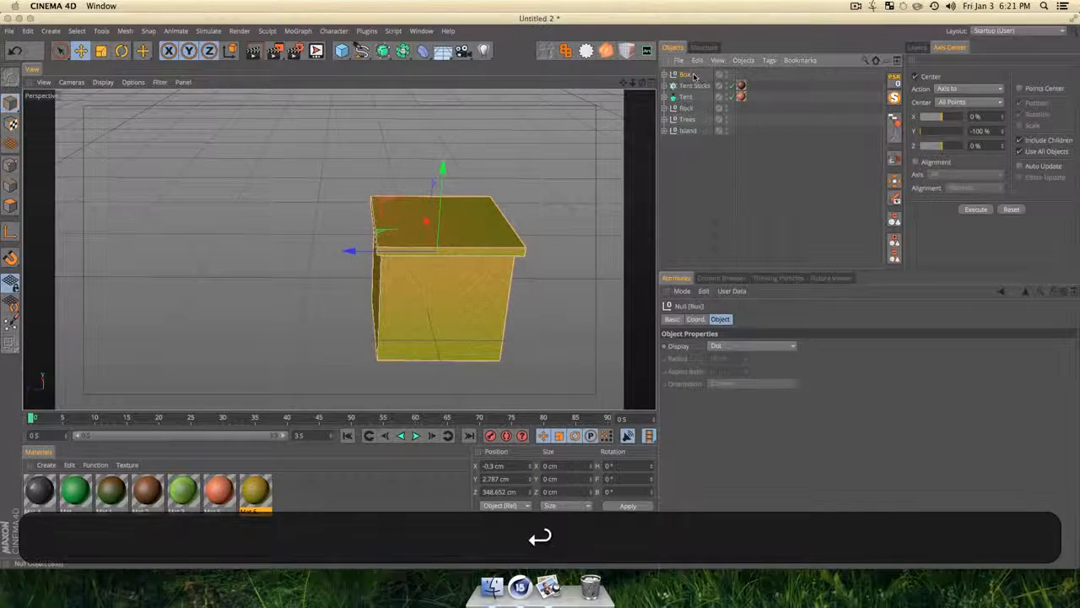
pyautogui.click(696, 209)
# Move the Box onto the island beside the tent at about X 117.8, Y 18.3, Z 78.7 cm and scale it down.
pyautogui.scroll(-8, 548, 276)
pyautogui.press('1')
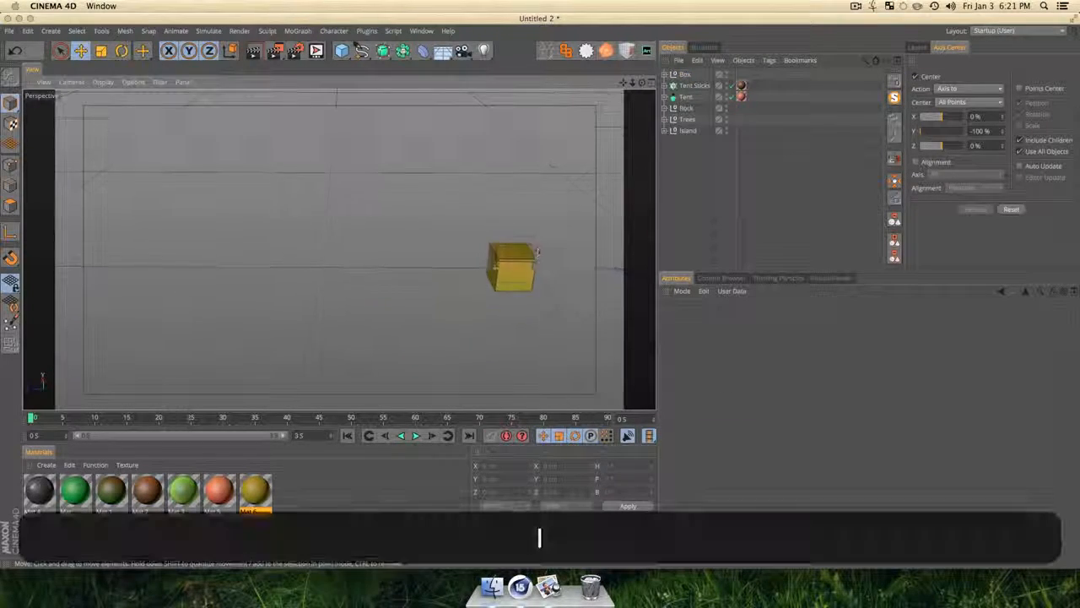
pyautogui.moveTo(533, 252); pyautogui.dragTo(291, 283)
pyautogui.scroll(-8, 378, 275)
pyautogui.press('1')
pyautogui.moveTo(378, 276); pyautogui.dragTo(348, 300)
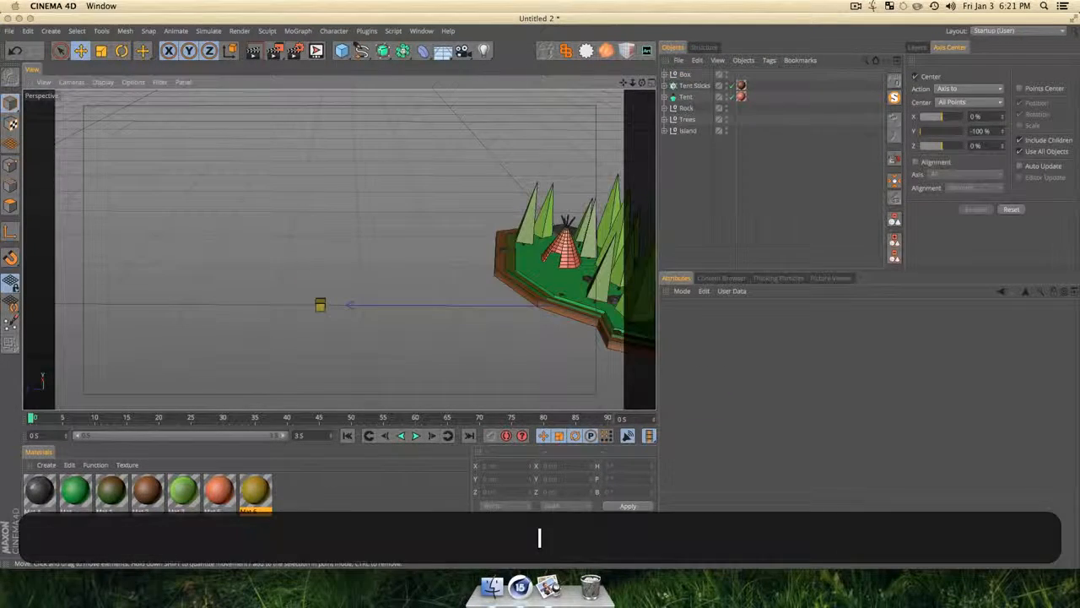
pyautogui.click(686, 76)
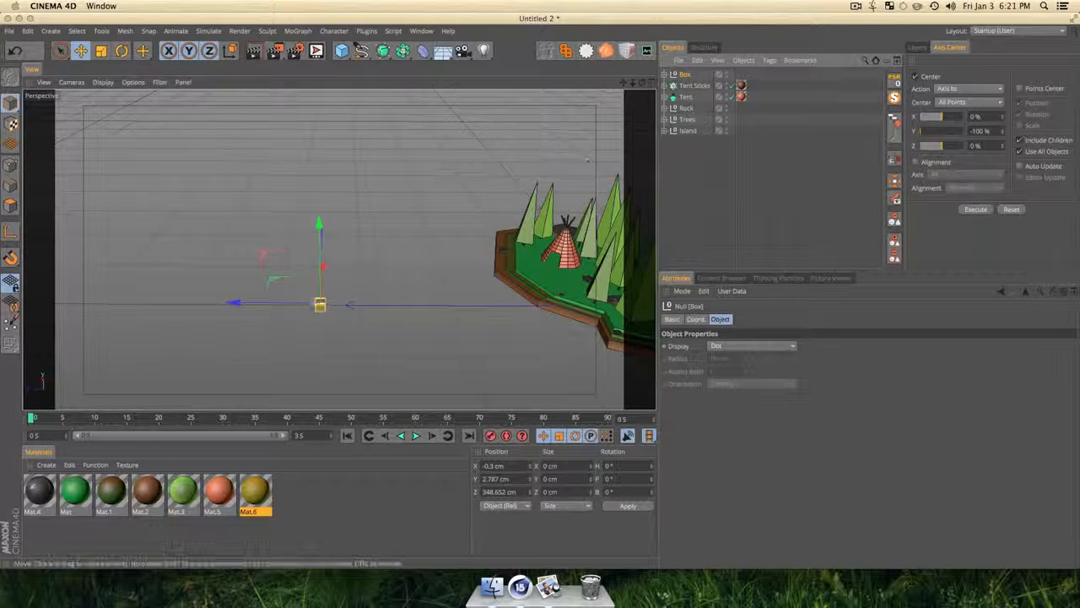
pyautogui.press('e')
pyautogui.moveTo(294, 304); pyautogui.dragTo(533, 241)
pyautogui.press('3')
pyautogui.moveTo(470, 228); pyautogui.dragTo(549, 234)
pyautogui.press('t')
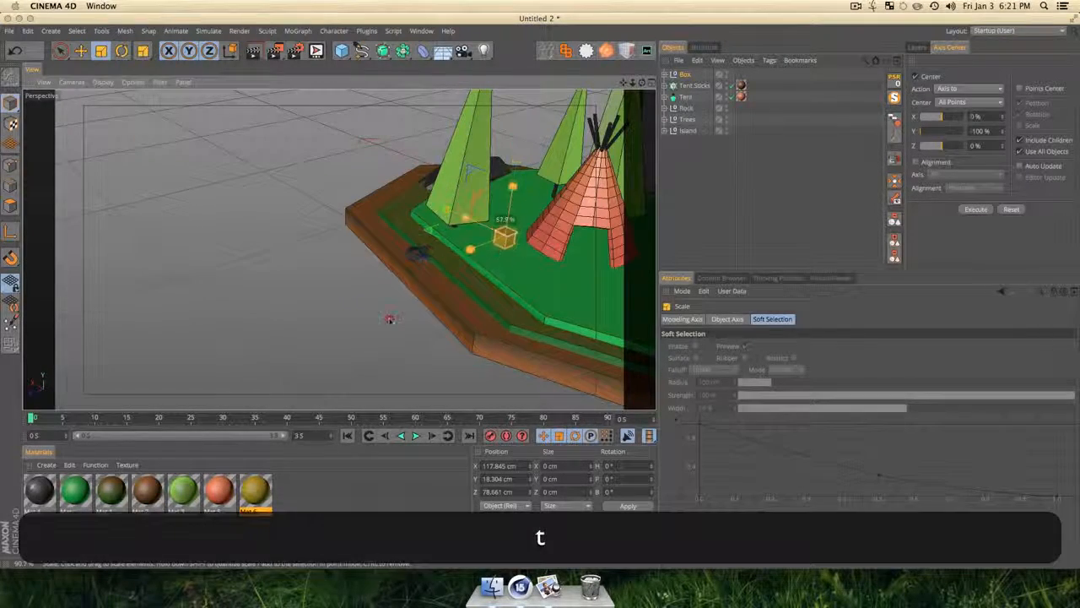
# Shift the Box's lid slightly along X to even out its overhang.
pyautogui.scroll(5, 469, 249)
pyautogui.scroll(5, 470, 249)
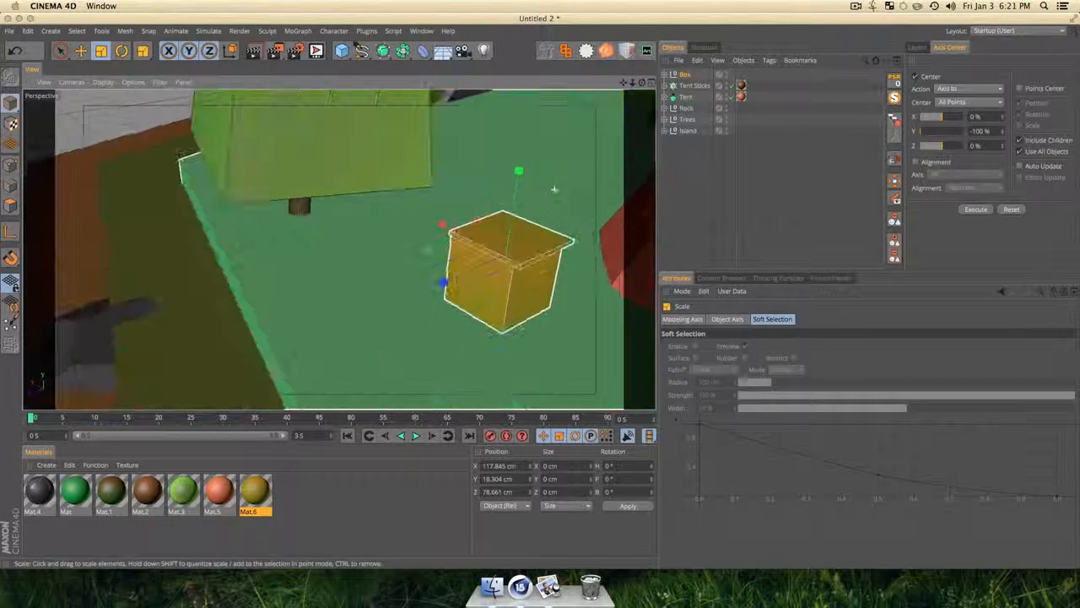
pyautogui.click(519, 247)
pyautogui.press('e')
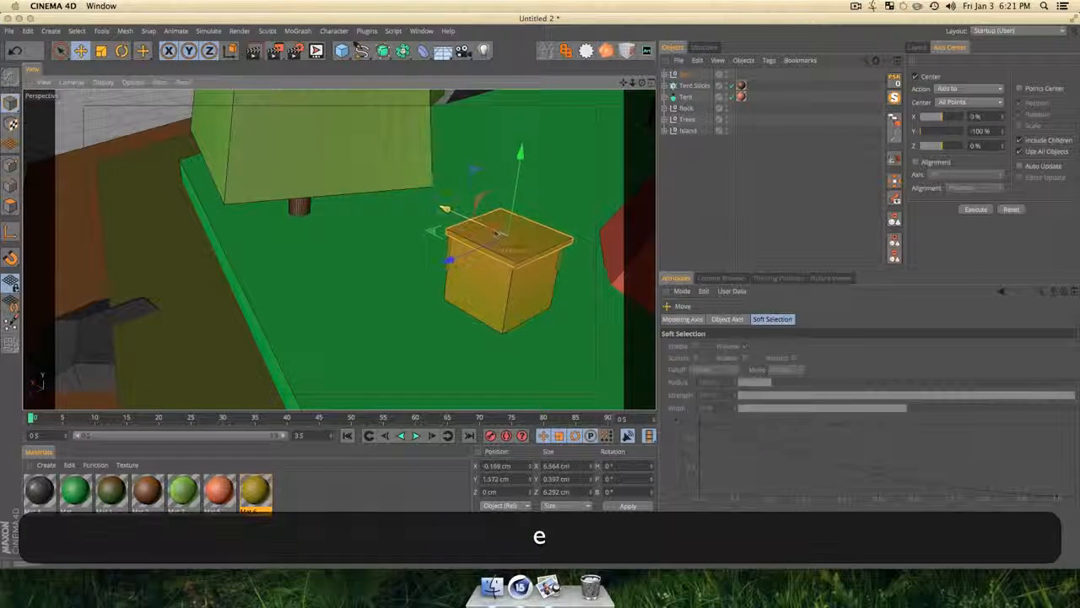
pyautogui.click(558, 228)
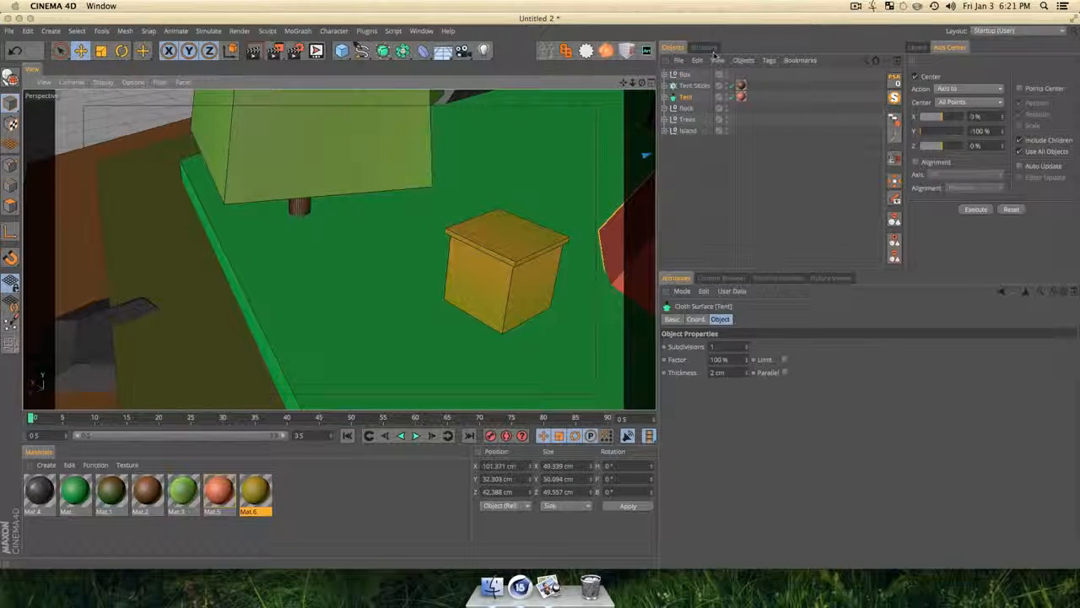
# Shrink the whole Box further and lower it to about Y 12.7 cm onto the grass next to the tent.
pyautogui.click(684, 75)
pyautogui.press('t')
pyautogui.moveTo(540, 300); pyautogui.dragTo(483, 268)
pyautogui.press('3')
pyautogui.press('e')
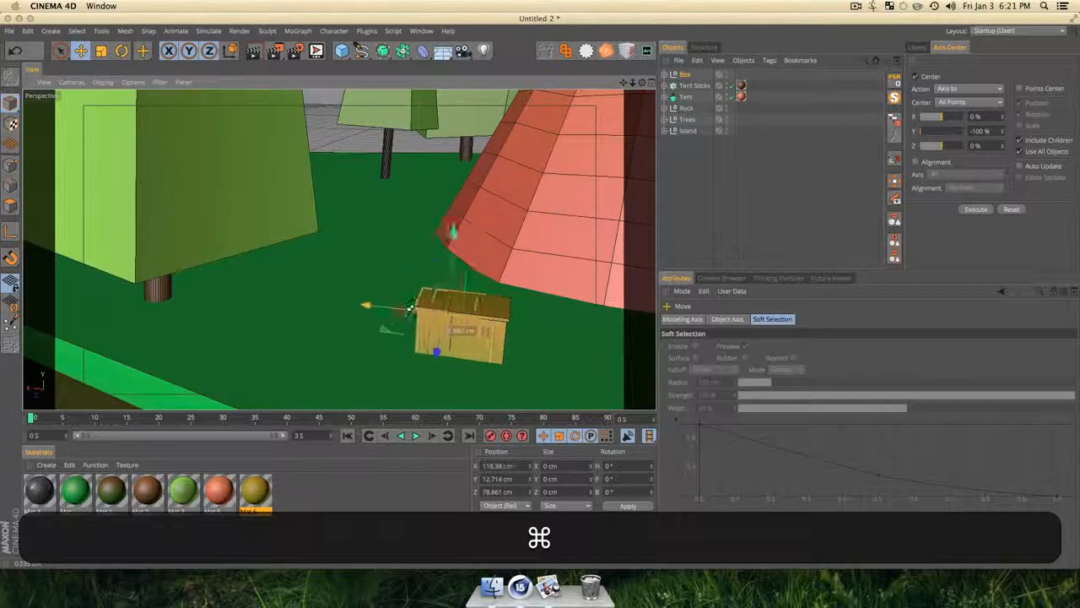
# Duplicate the Box to about X 126.6 cm, rotate the copy to about H -36.7° and enlarge it.
pyautogui.keyDown('super'); pyautogui.moveTo(409, 308); pyautogui.dragTo(422, 277); pyautogui.keyUp('super')
pyautogui.press('r')
pyautogui.press('t')
# Duplicate the larger box, place the copy behind the two boxes near the tent, and turn and shrink it.
pyautogui.press('e')
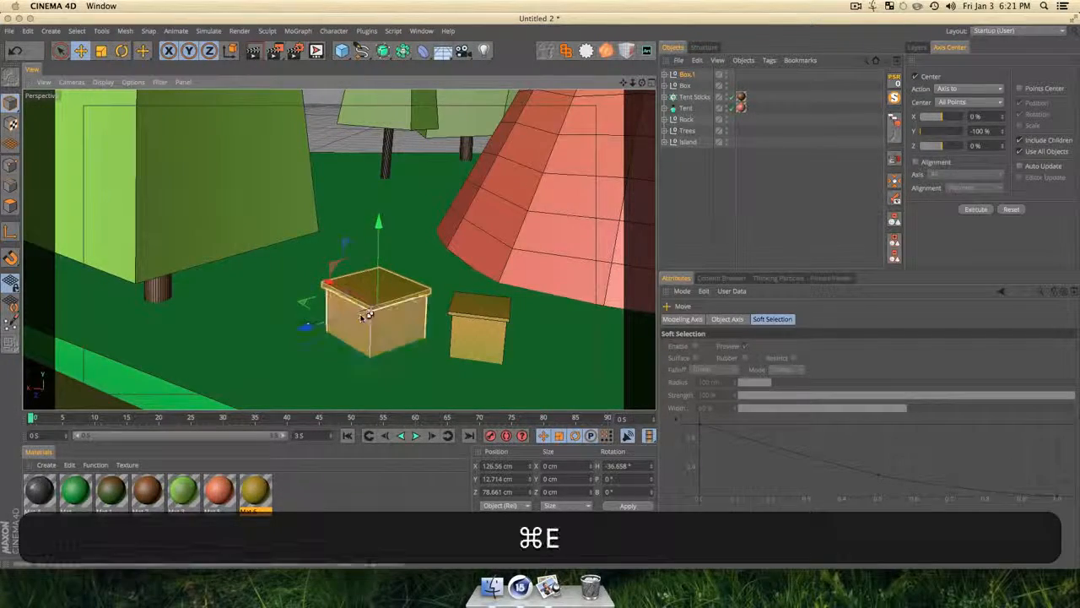
pyautogui.keyDown('super'); pyautogui.moveTo(363, 312); pyautogui.dragTo(474, 245); pyautogui.keyUp('super')
pyautogui.press('r')
pyautogui.press('t')
# Duplicate the small box behind the other two and set the copy on top of it at about Y 16.6 cm.
pyautogui.press('e')
pyautogui.press('t')
pyautogui.press('r')
pyautogui.press('e')
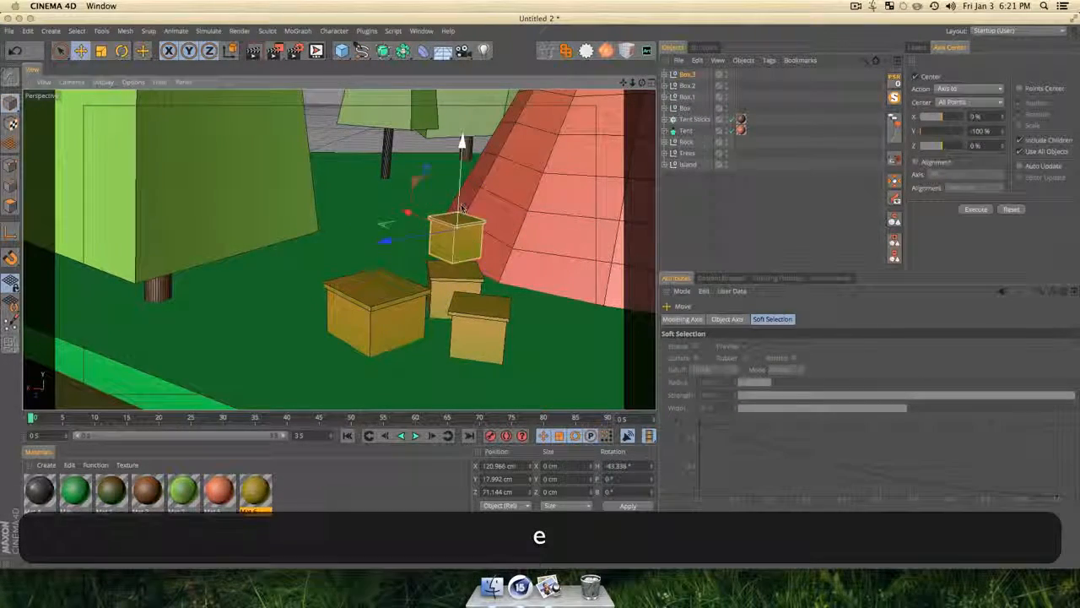
pyautogui.moveTo(459, 205); pyautogui.dragTo(457, 221)
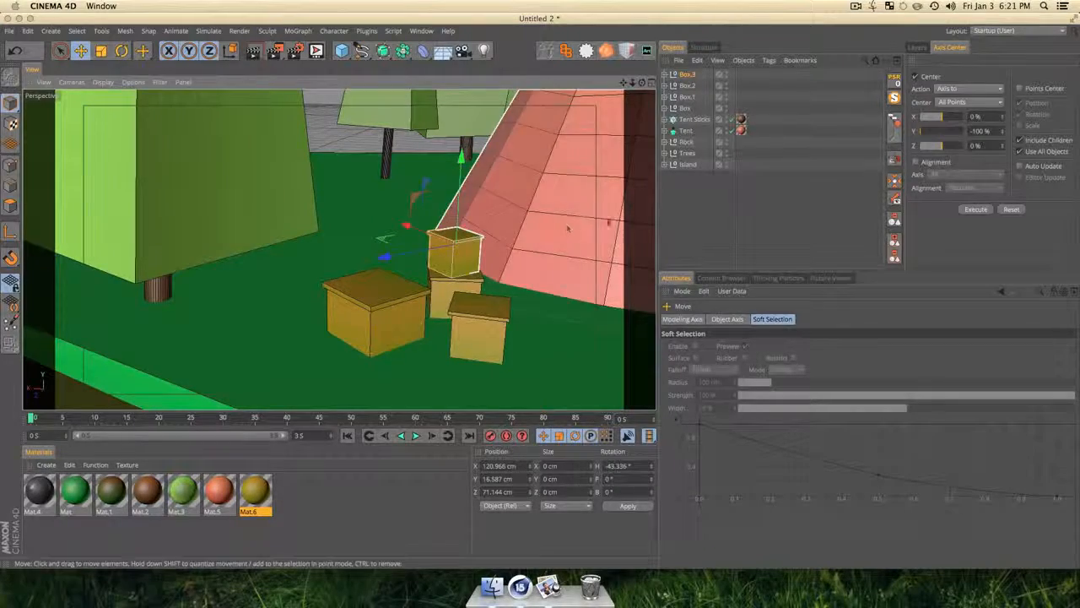
# Render a viewport preview of the whole island with the stacked boxes beside the tent.
pyautogui.click(509, 110)
pyautogui.scroll(-10, 487, 308)
pyautogui.press('1')
pyautogui.moveTo(488, 307); pyautogui.dragTo(287, 287)
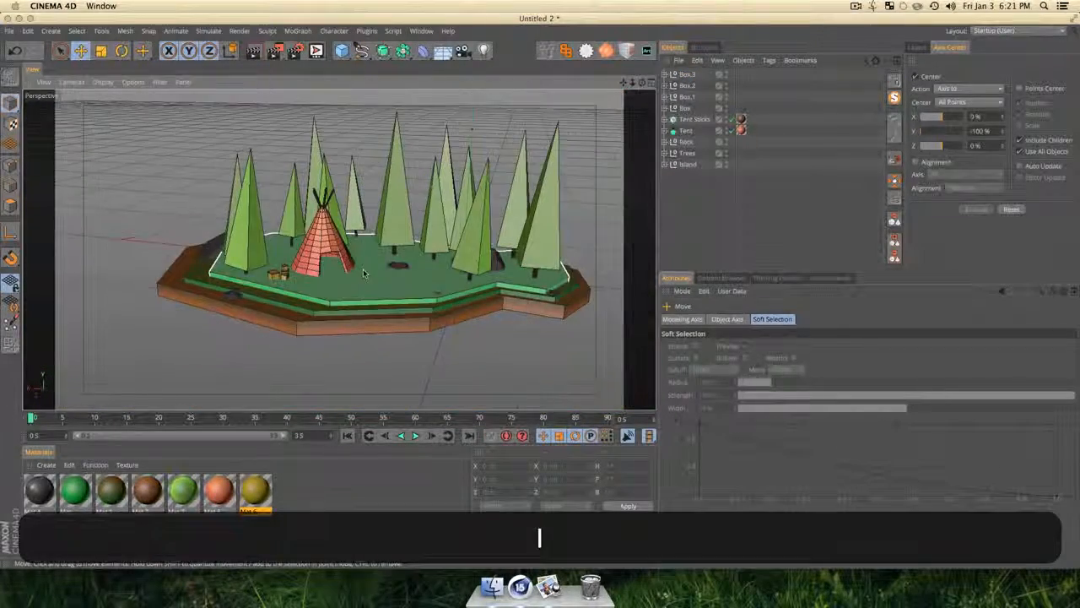
pyautogui.press('super+r')
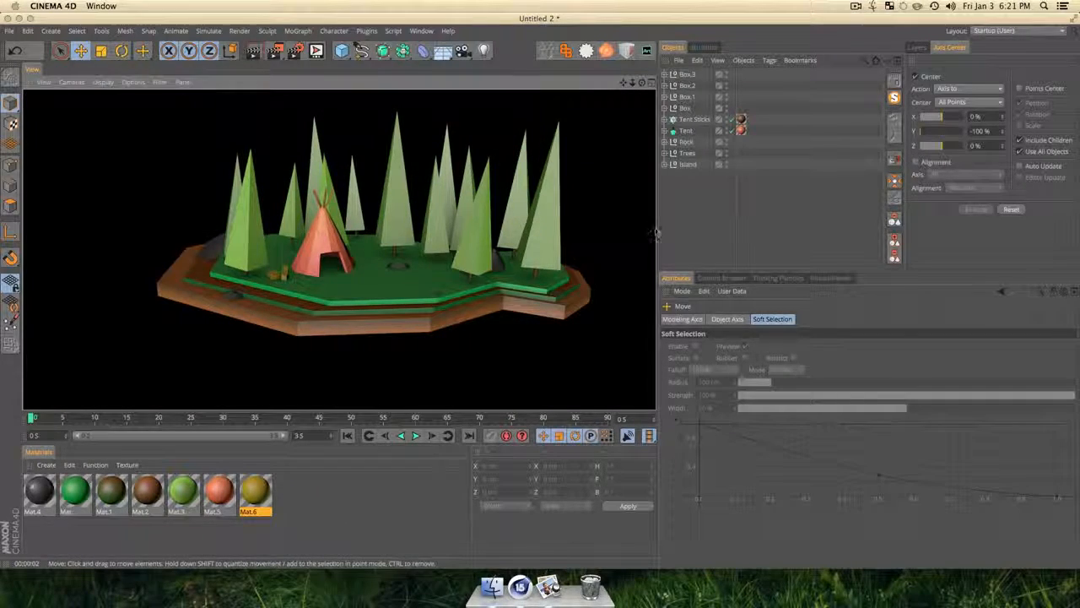
pyautogui.click(355, 364)
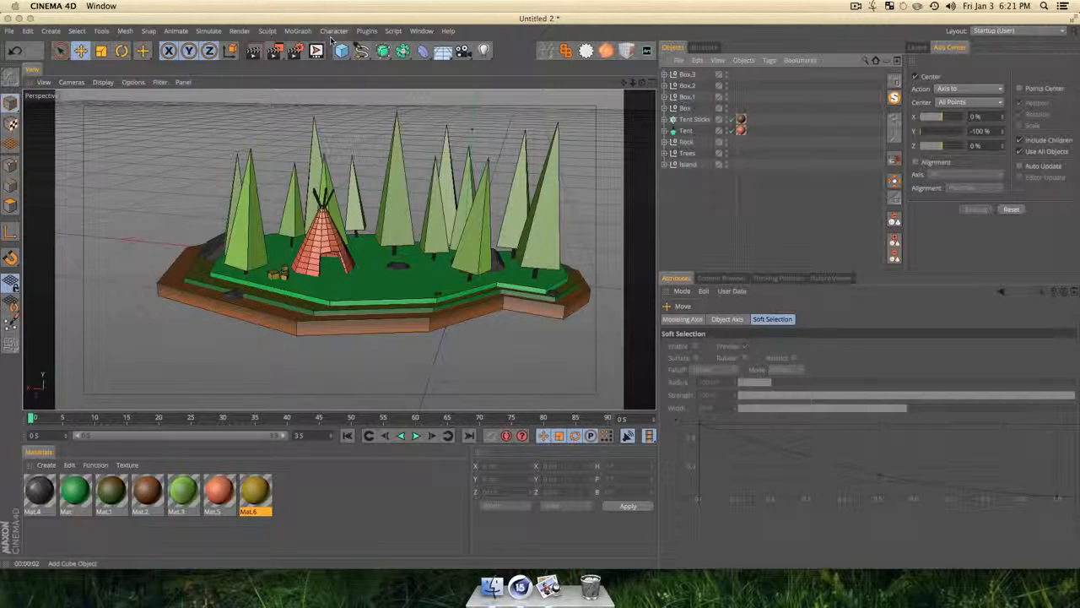
# Add a Platonic primitive, shrink it to about 5.3 cm and move it in front of the island to about Z 170.6 cm.
pyautogui.click(342, 50)
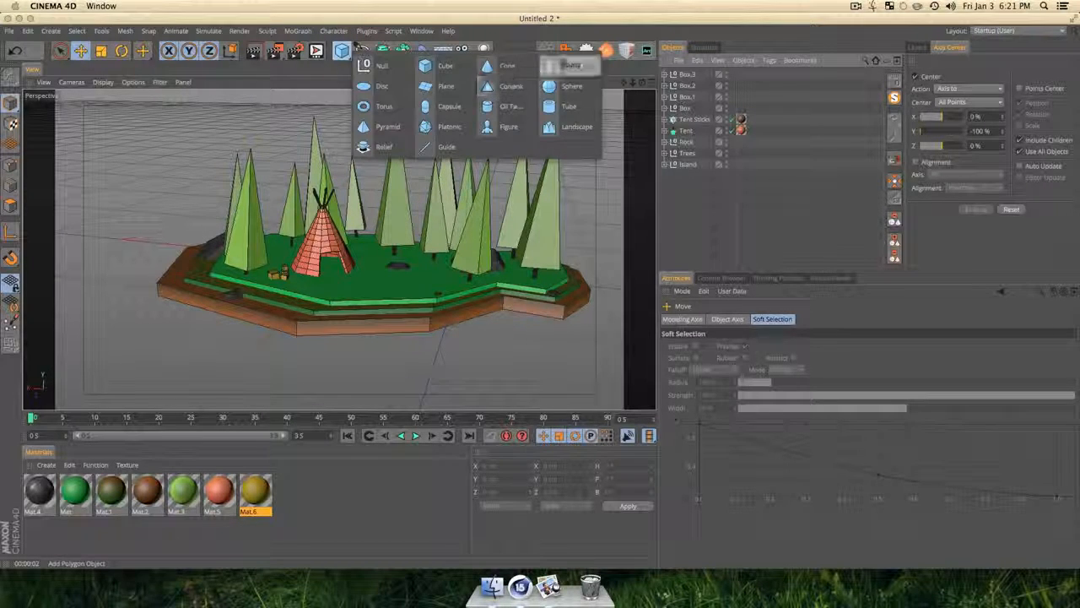
pyautogui.click(444, 127)
pyautogui.press('t')
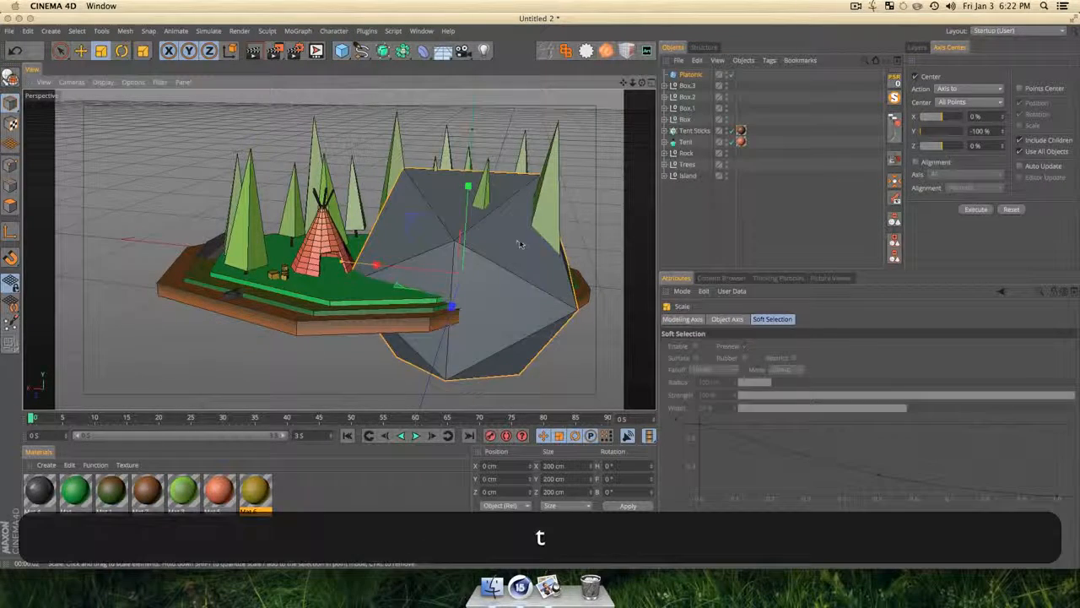
pyautogui.moveTo(523, 243); pyautogui.dragTo(225, 362)
pyautogui.press('e')
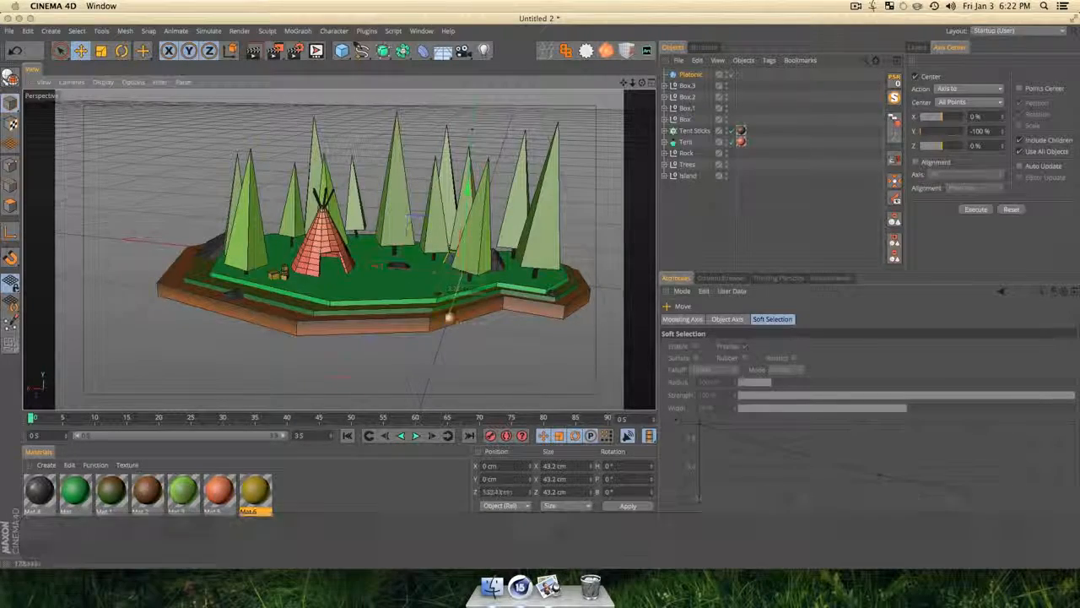
pyautogui.moveTo(452, 307); pyautogui.dragTo(422, 400)
pyautogui.press('t')
pyautogui.moveTo(557, 326); pyautogui.dragTo(230, 364)
pyautogui.click(706, 219)
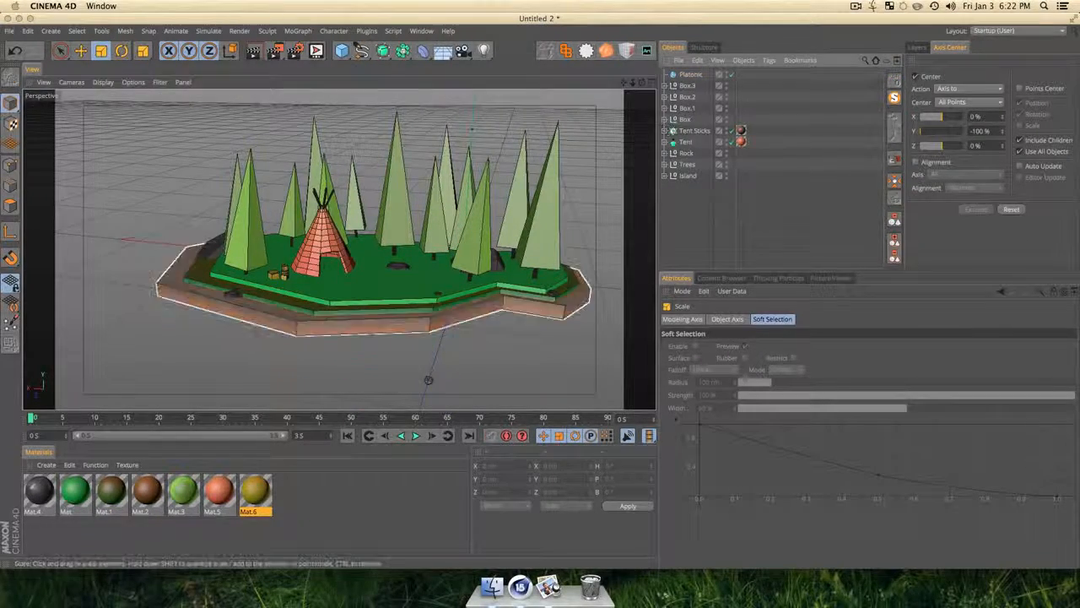
# Place the Platonic inside a new MoGraph Cloner as its child.
pyautogui.press('1')
pyautogui.moveTo(451, 386); pyautogui.dragTo(448, 349)
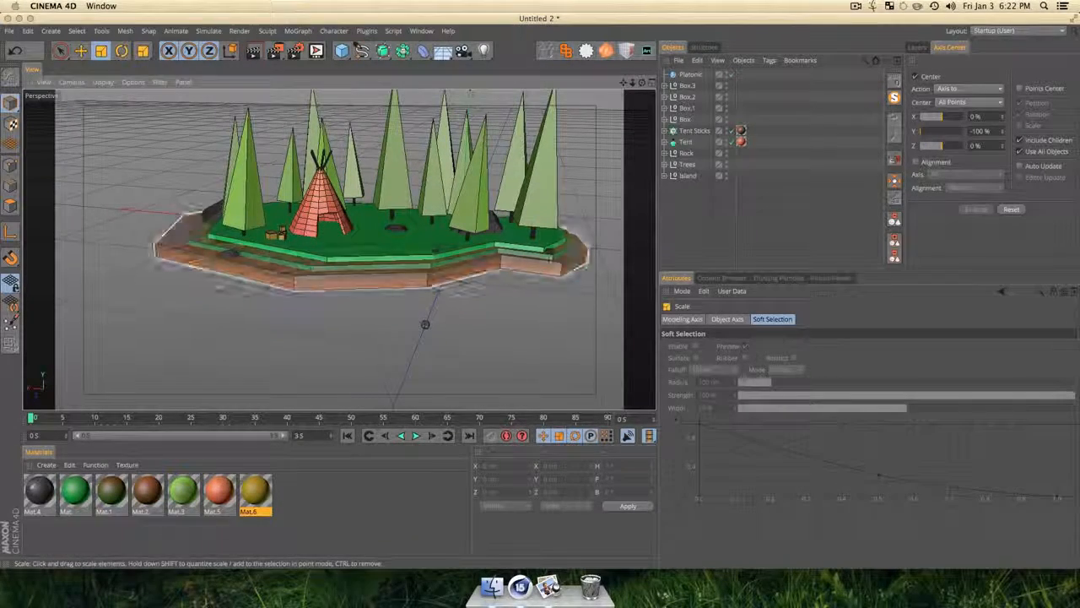
pyautogui.click(697, 76)
pyautogui.press('alt')
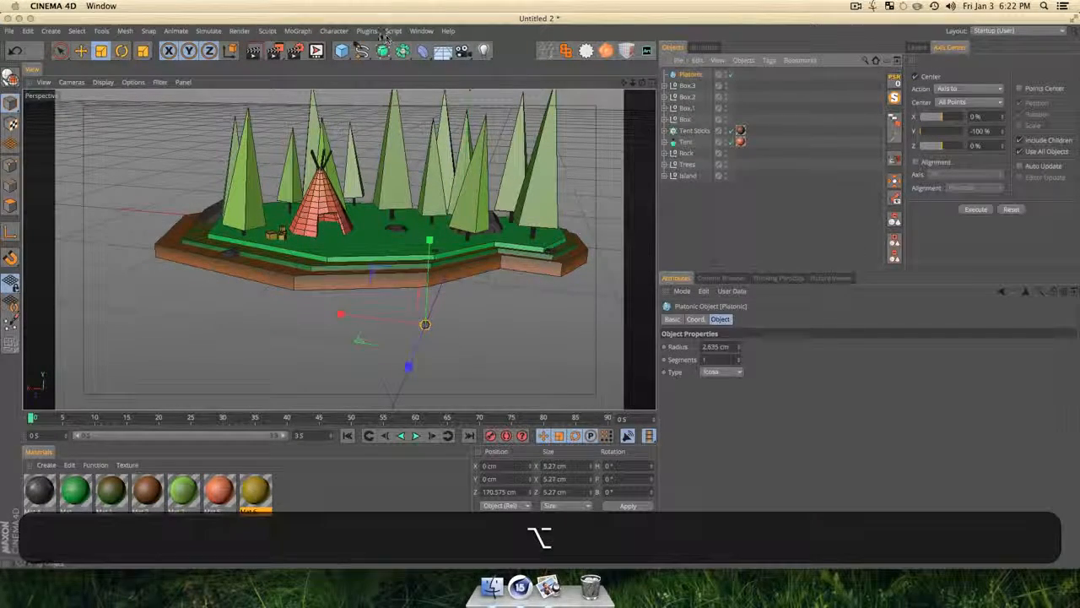
pyautogui.click(306, 33)
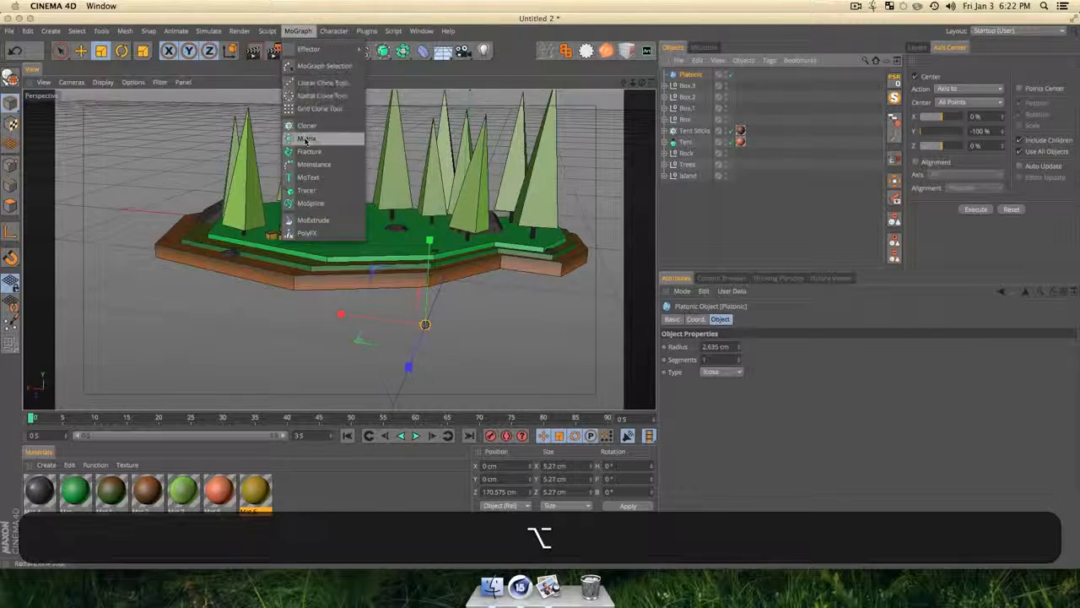
pyautogui.keyDown('alt'); pyautogui.click(308, 127); pyautogui.keyUp('alt')
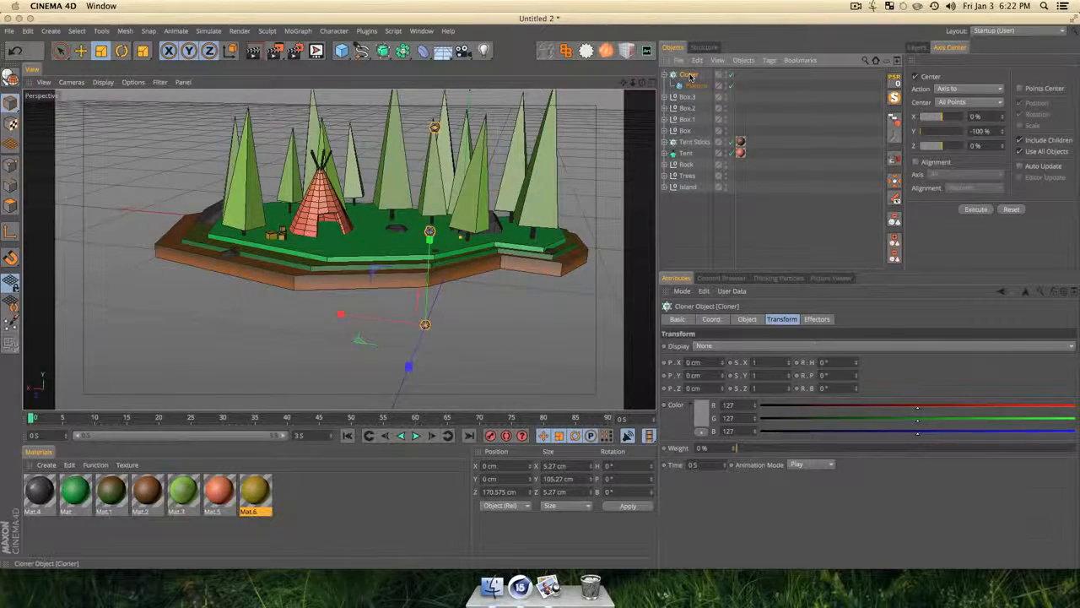
# Set the Cloner to Radial mode in the XZ plane with a radius of 12 cm.
pyautogui.moveTo(395, 341); pyautogui.dragTo(449, 275)
pyautogui.press('1')
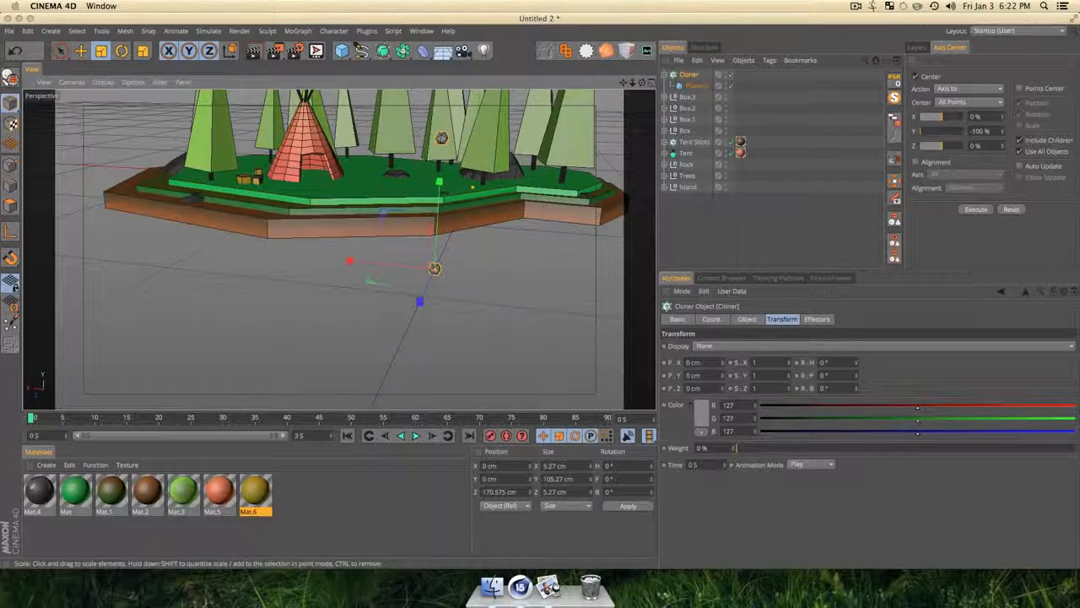
pyautogui.click(747, 319)
pyautogui.click(723, 346)
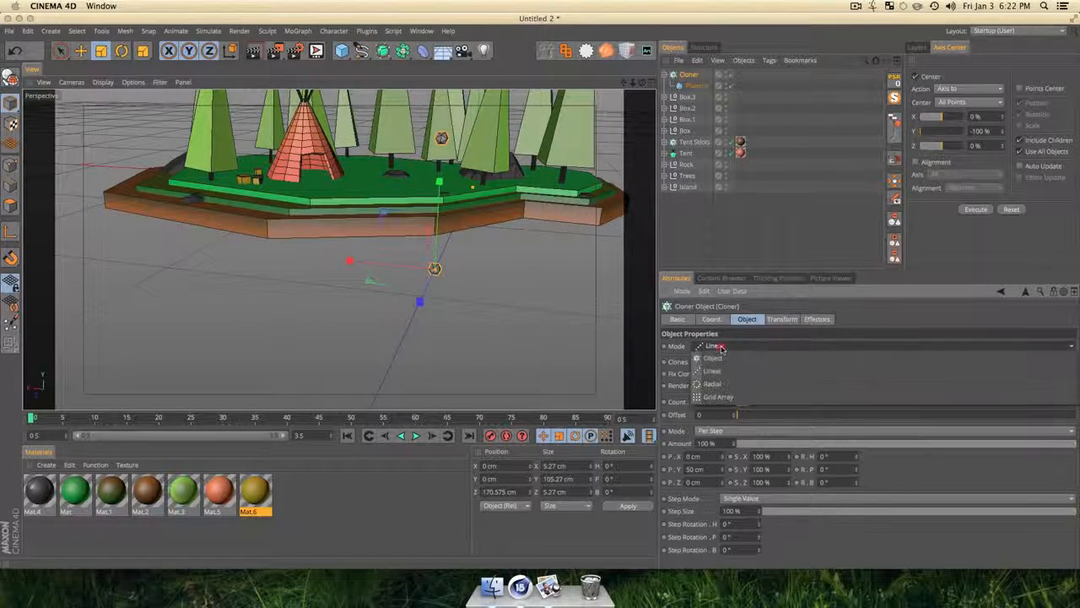
pyautogui.click(692, 379)
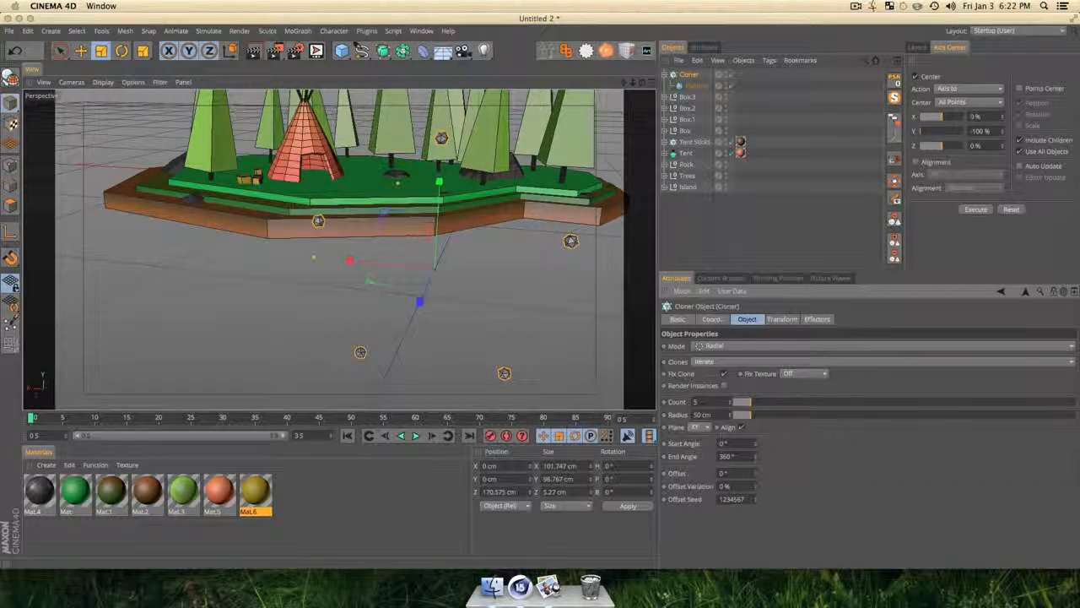
pyautogui.click(696, 464)
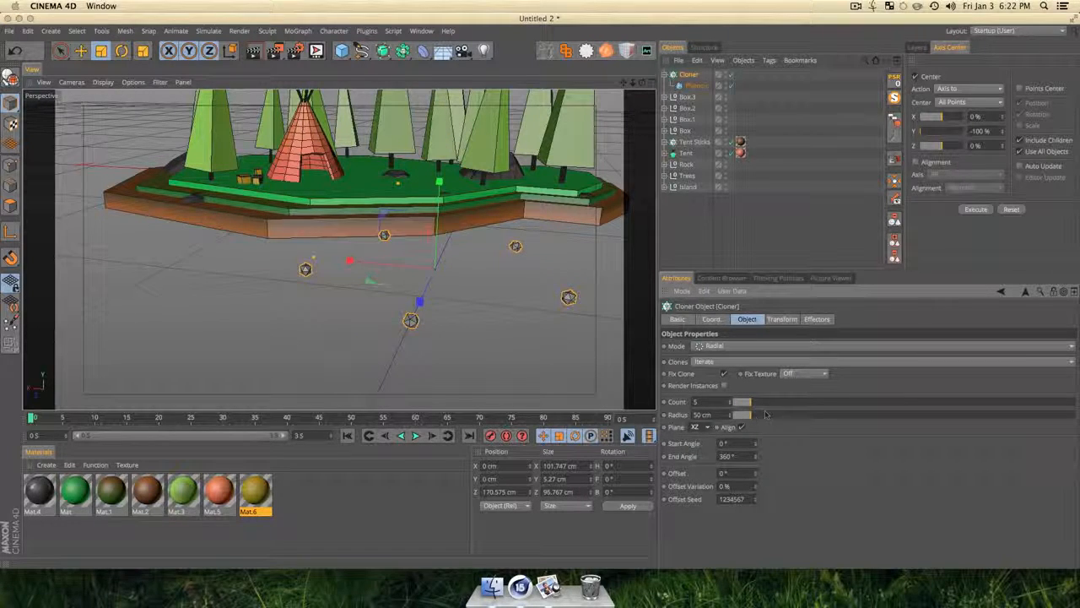
pyautogui.moveTo(746, 416); pyautogui.dragTo(735, 419)
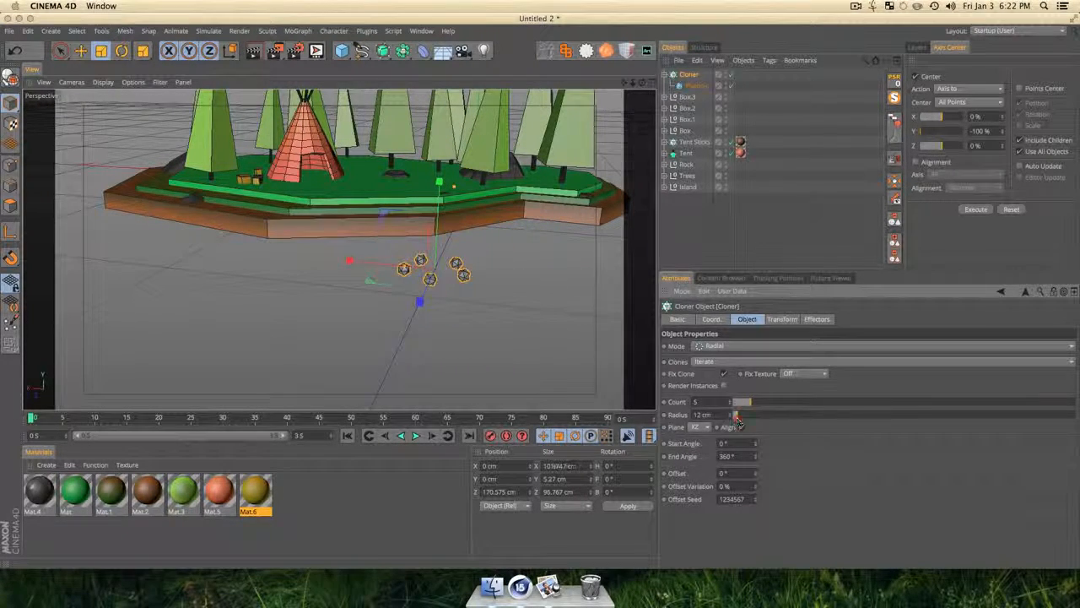
# Move the Cloner ring onto the grass in front of the tent at about X 55 cm, Y 9.9 cm, Z 74.7 cm.
pyautogui.press('e')
pyautogui.moveTo(410, 269); pyautogui.dragTo(315, 206)
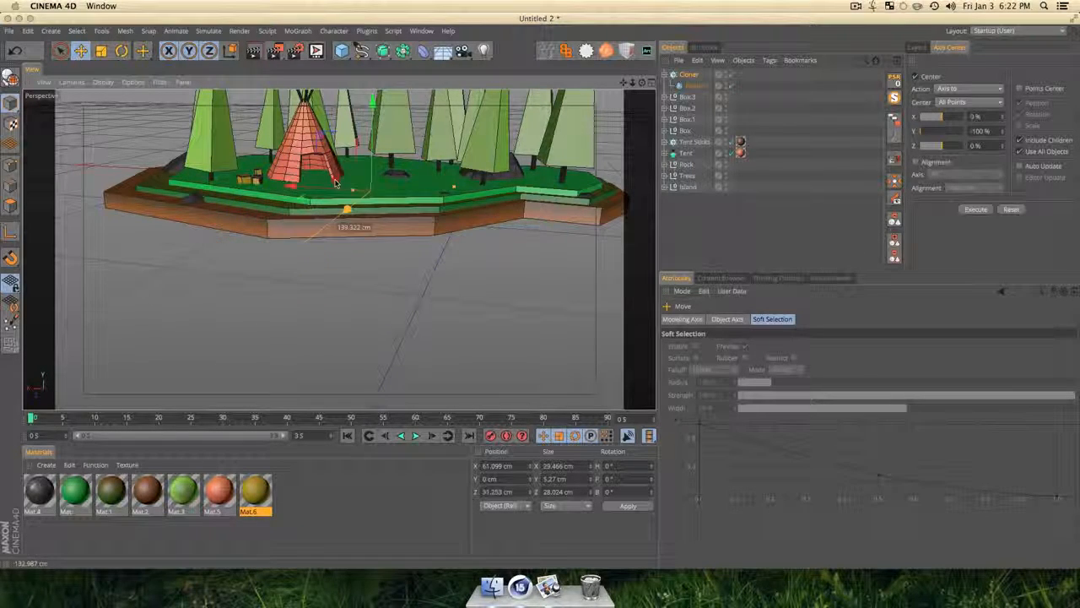
pyautogui.moveTo(369, 154); pyautogui.dragTo(328, 213)
pyautogui.press('3')
pyautogui.moveTo(328, 212); pyautogui.dragTo(347, 253)
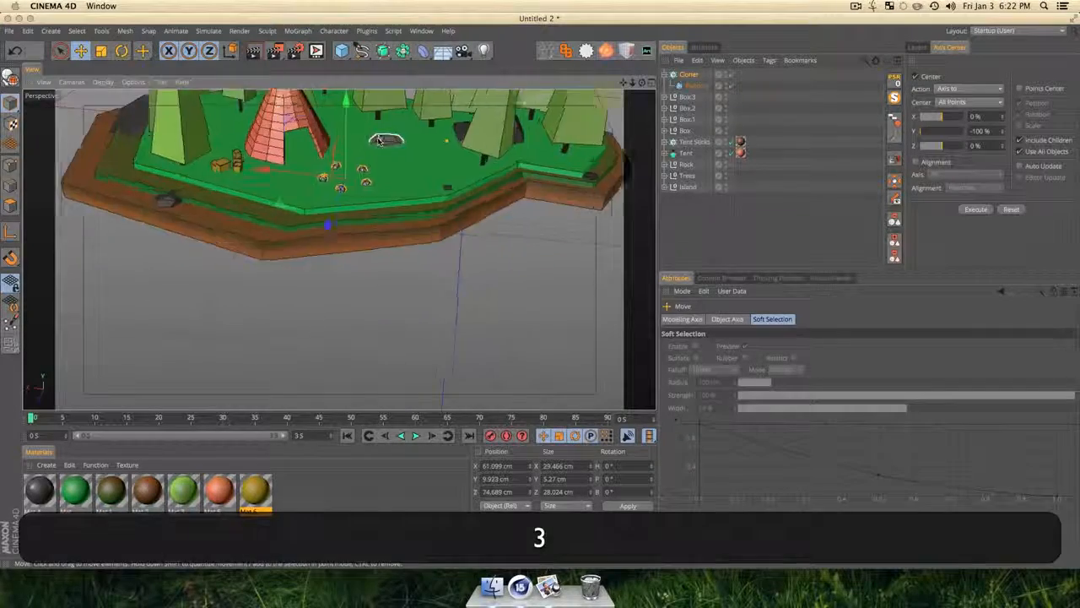
pyautogui.scroll(5, 318, 193)
pyautogui.moveTo(317, 192); pyautogui.dragTo(336, 193)
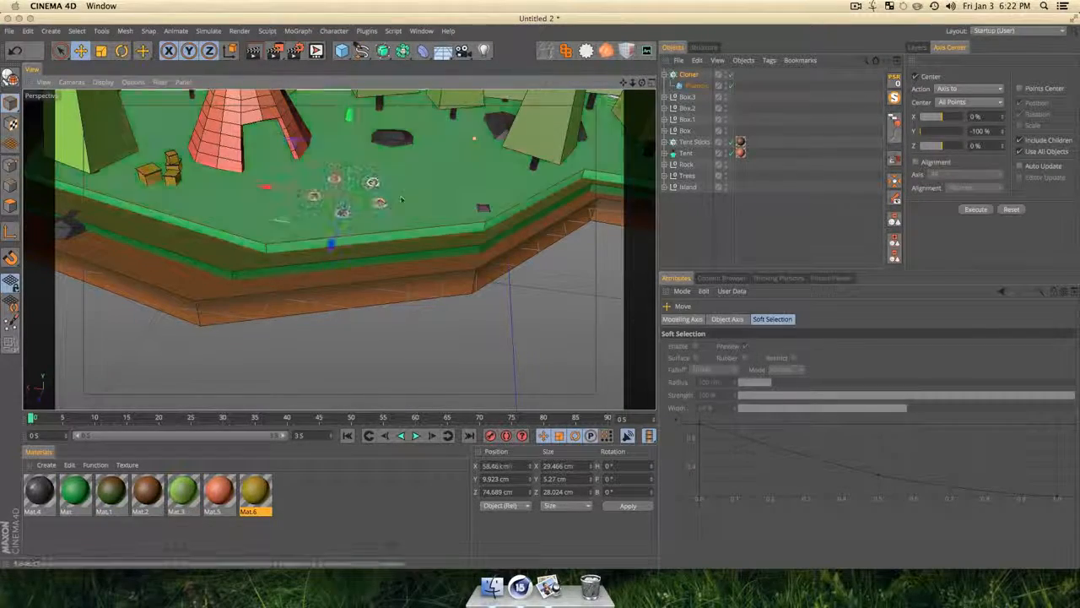
# Set the Cloner's radius to 11 cm and its count to 15, and render a close preview of the ring.
pyautogui.click(688, 76)
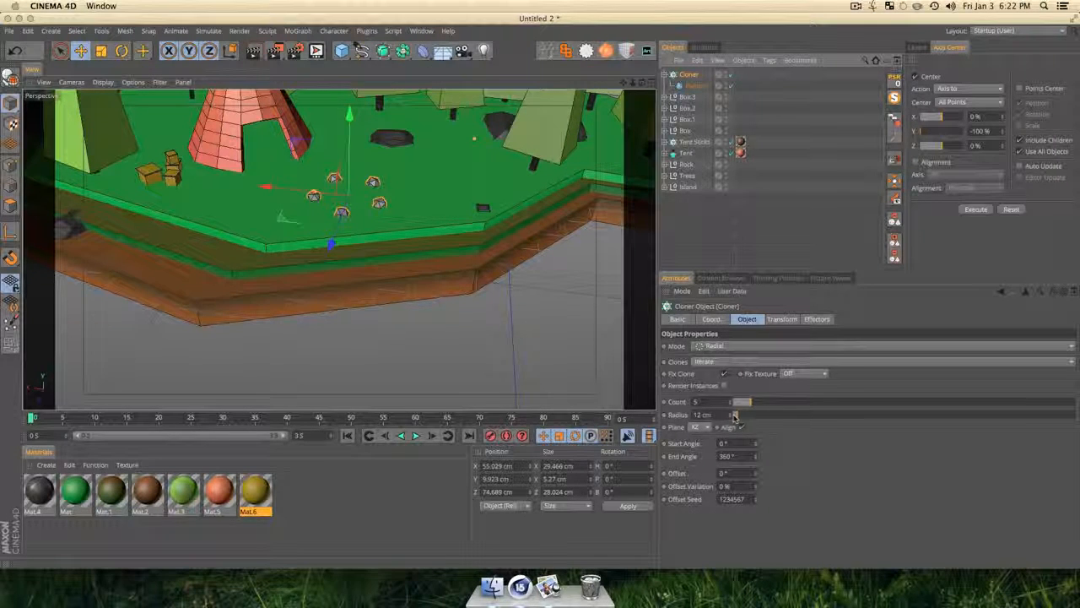
pyautogui.click(729, 419)
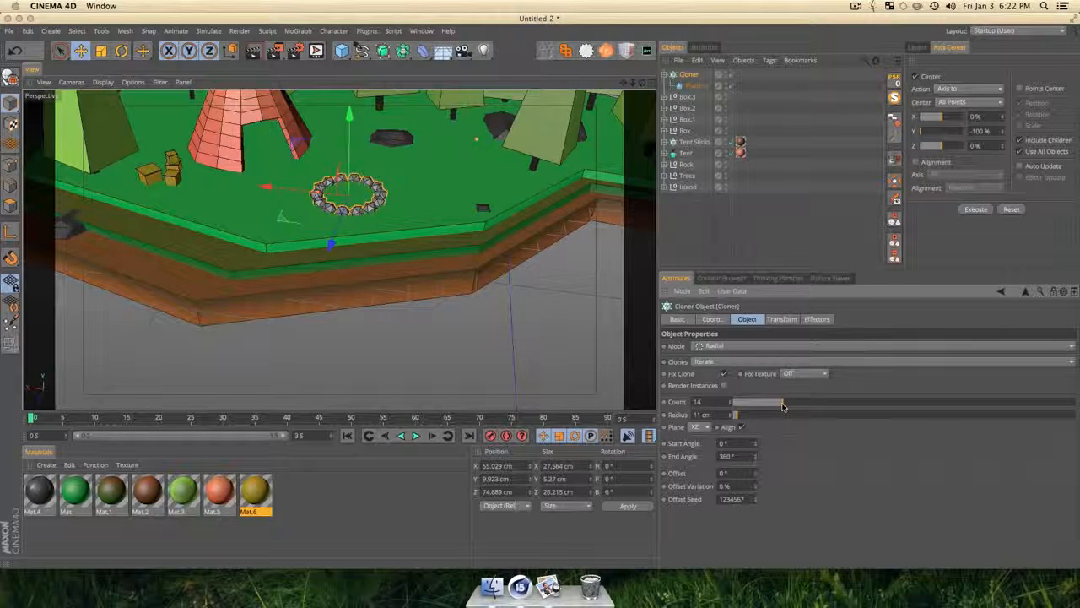
pyautogui.click(760, 230)
pyautogui.press('3')
pyautogui.moveTo(278, 253); pyautogui.dragTo(349, 227)
pyautogui.scroll(5, 341, 190)
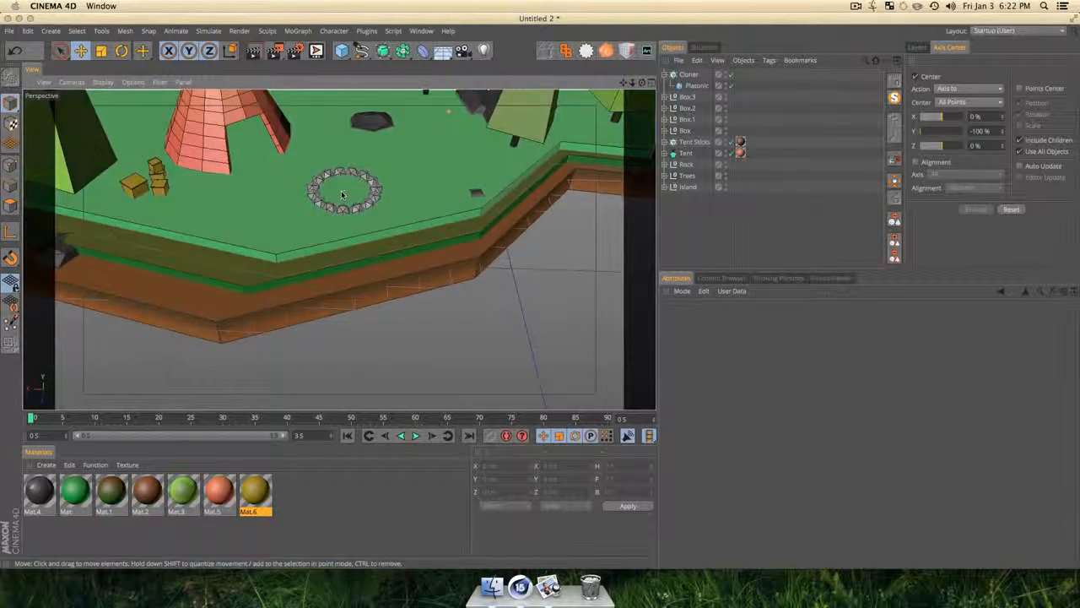
pyautogui.press('super+r')
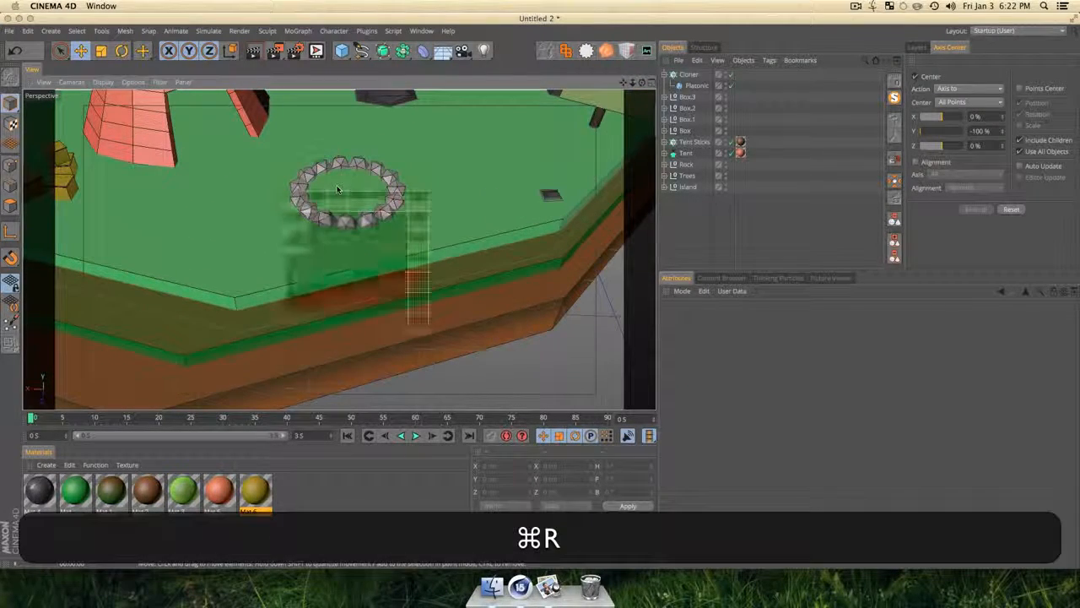
# Lower the Cloner ring slightly into the grass to about Y 9.3 cm.
pyautogui.click(690, 75)
pyautogui.press('e')
pyautogui.moveTo(348, 117); pyautogui.dragTo(347, 120)
pyautogui.click(506, 371)
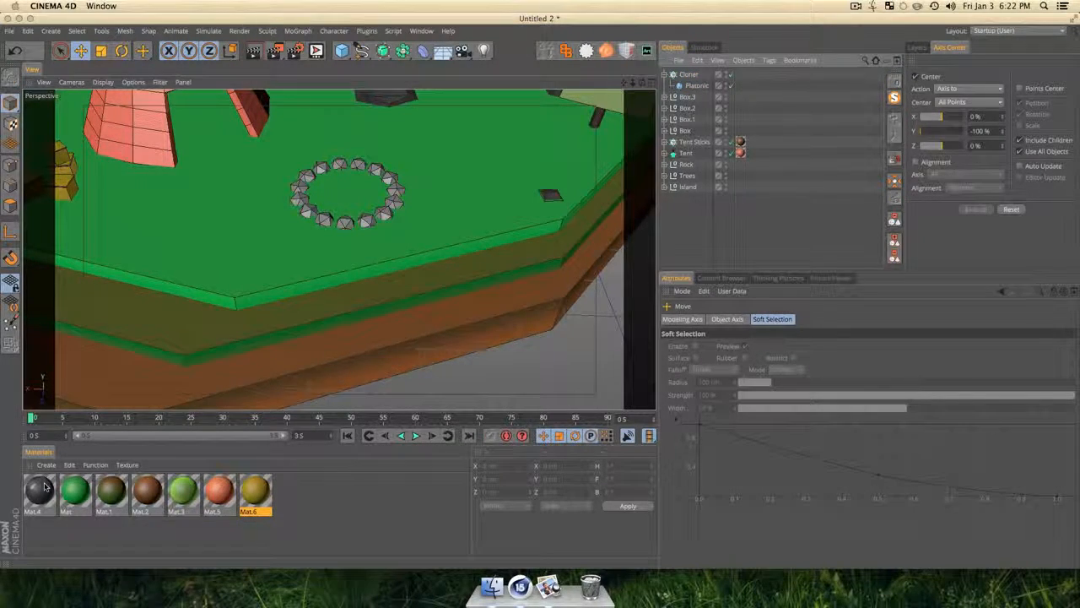
# Apply the dark grey Mat.4 material to the Cloner and rename it "Fire Rocks".
pyautogui.moveTo(44, 488); pyautogui.dragTo(507, 249)
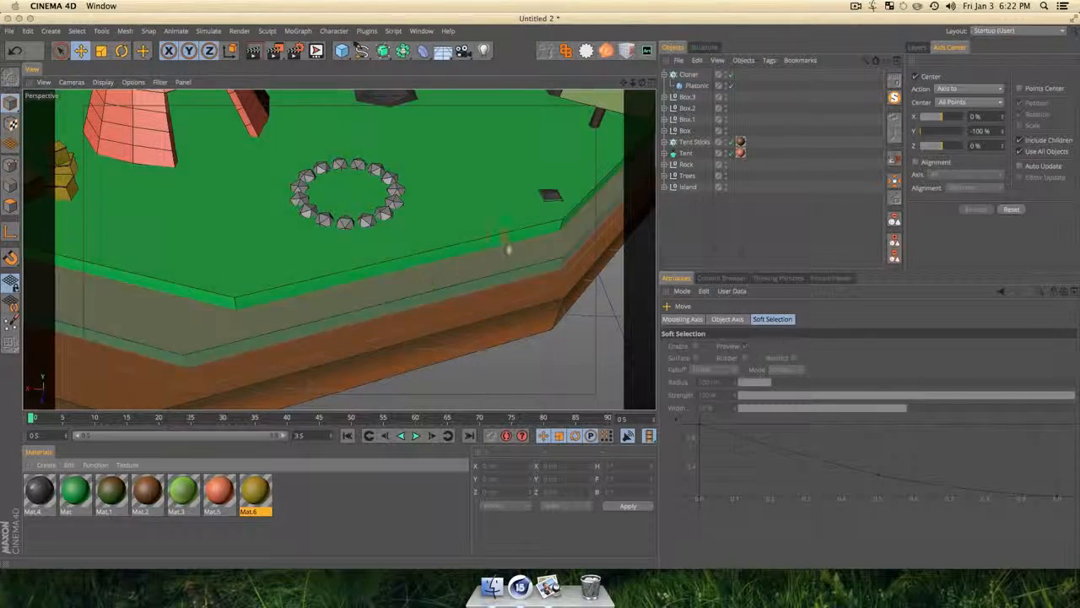
pyautogui.click(699, 74)
pyautogui.hotkey('shift', 'f')
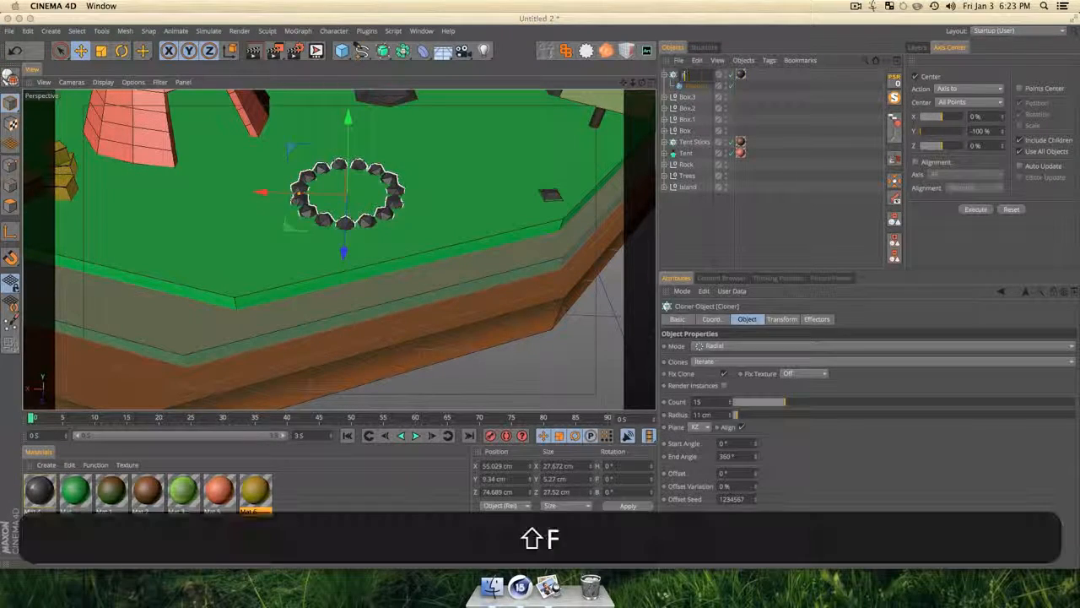
pyautogui.write('ire Rocks')
pyautogui.press('Return')
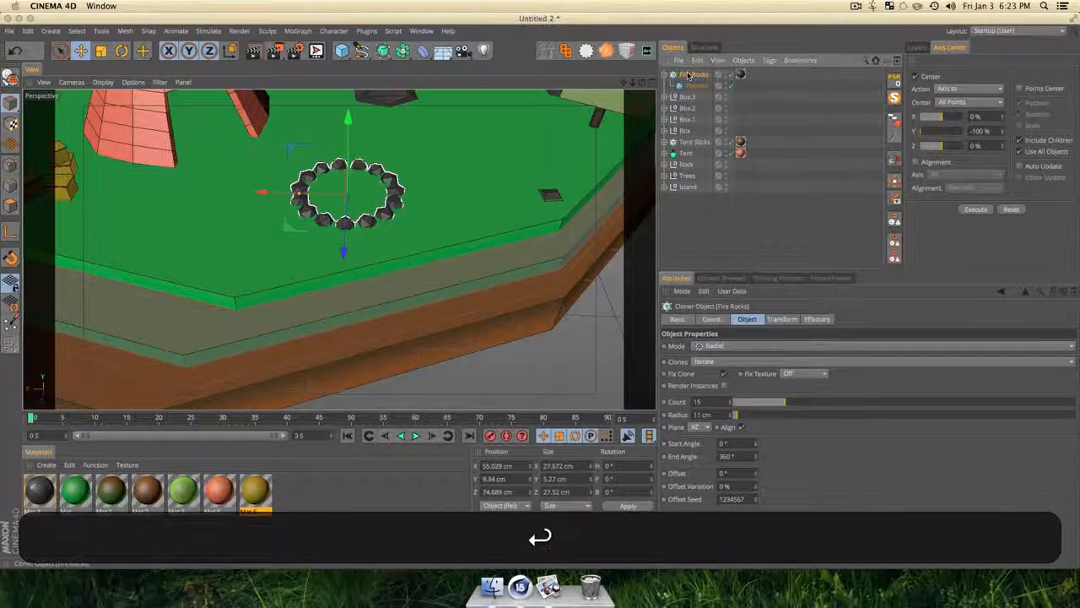
pyautogui.click(700, 235)
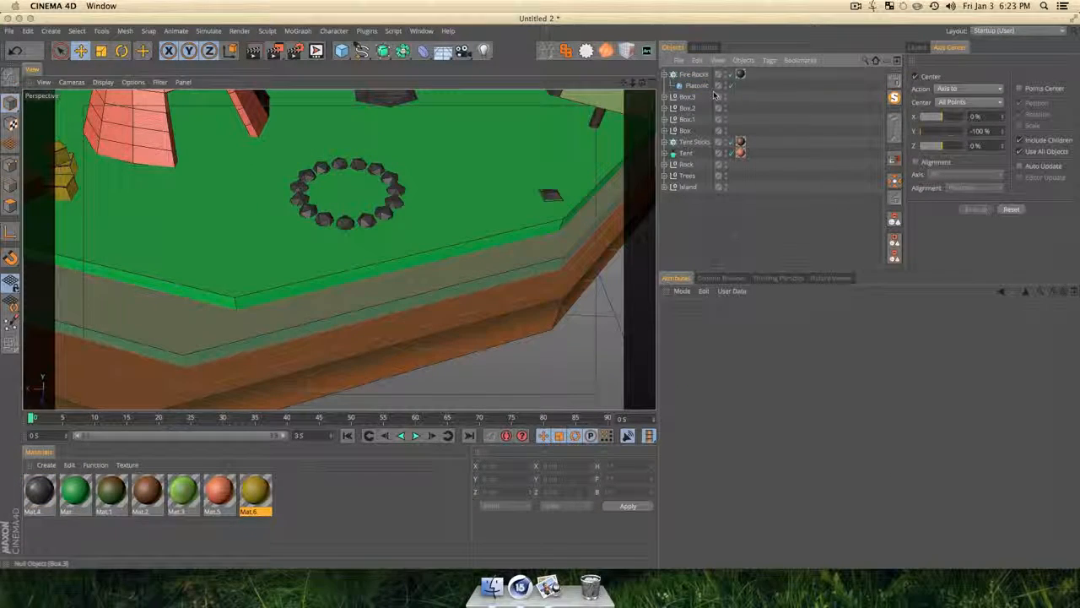
# Duplicate the Fire Rocks Cloner, rename the copy "Logs" and delete its Platonic child.
pyautogui.moveTo(690, 75)
pyautogui.keyDown('super'); pyautogui.mouseDown()
pyautogui.moveTo(688, 65)
pyautogui.moveTo(697, 76)
pyautogui.mouseUp(); pyautogui.keyUp('super')
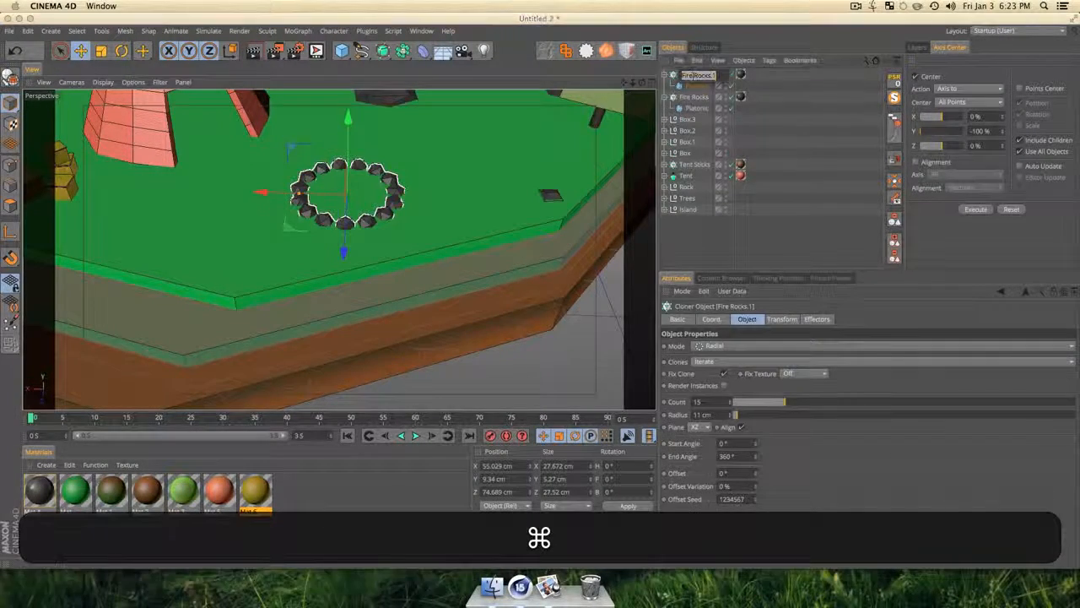
pyautogui.write('Logs')
pyautogui.press('Return')
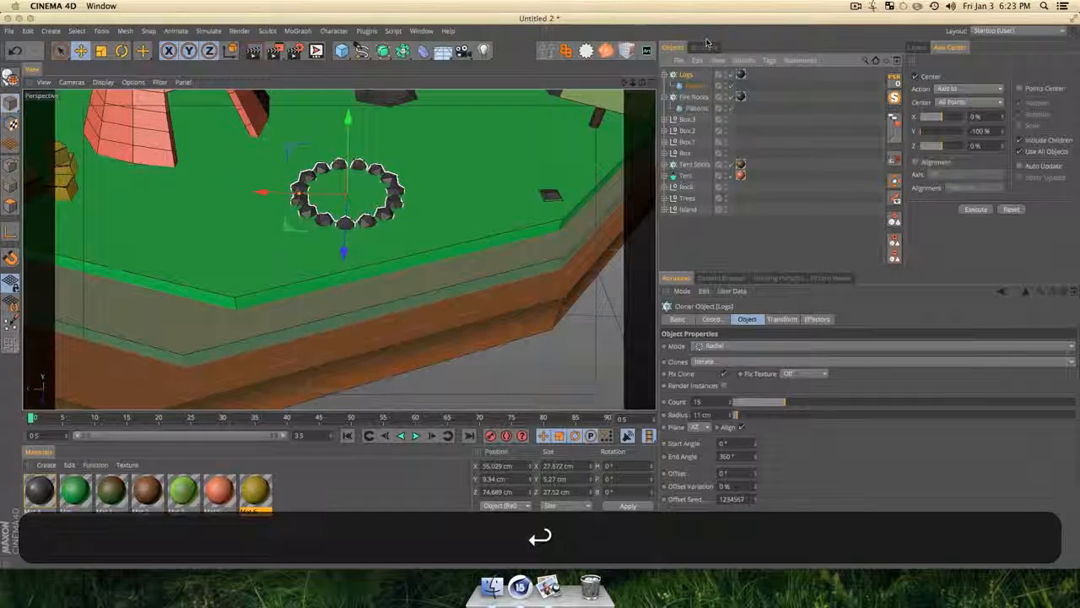
pyautogui.click(697, 85)
pyautogui.press('Delete')
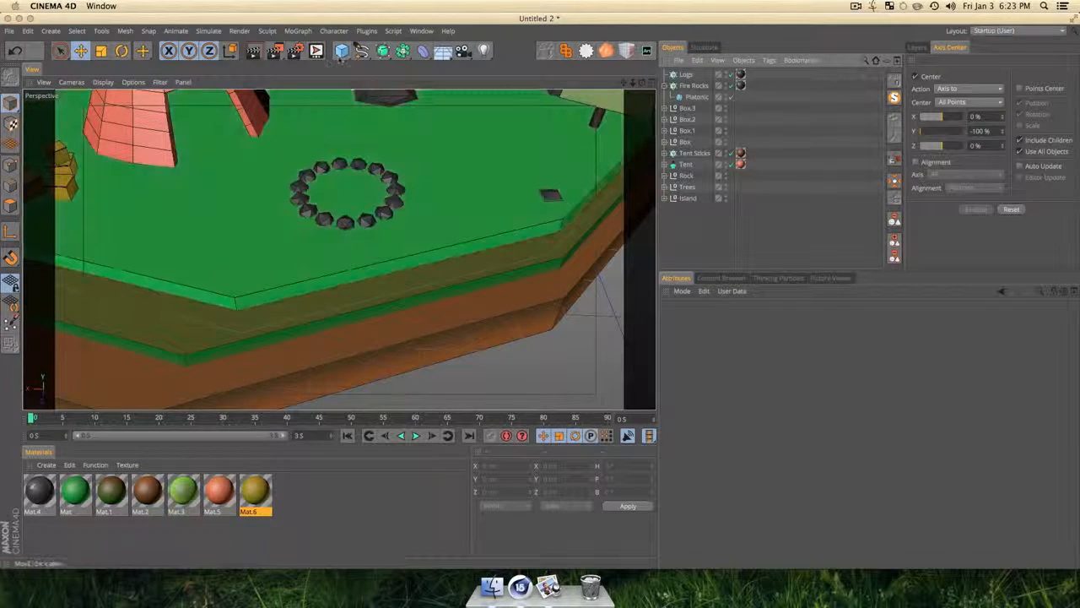
# Copy the Trunk from the first Tree Top in the Trees group into the Logs Cloner.
pyautogui.click(342, 51)
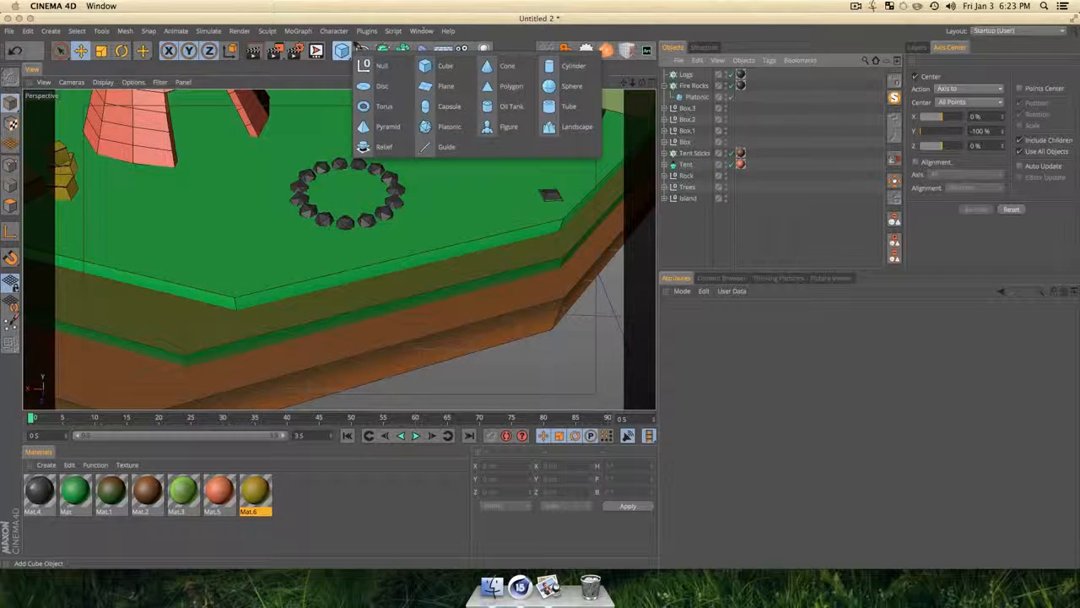
pyautogui.click(355, 46)
pyautogui.click(666, 187)
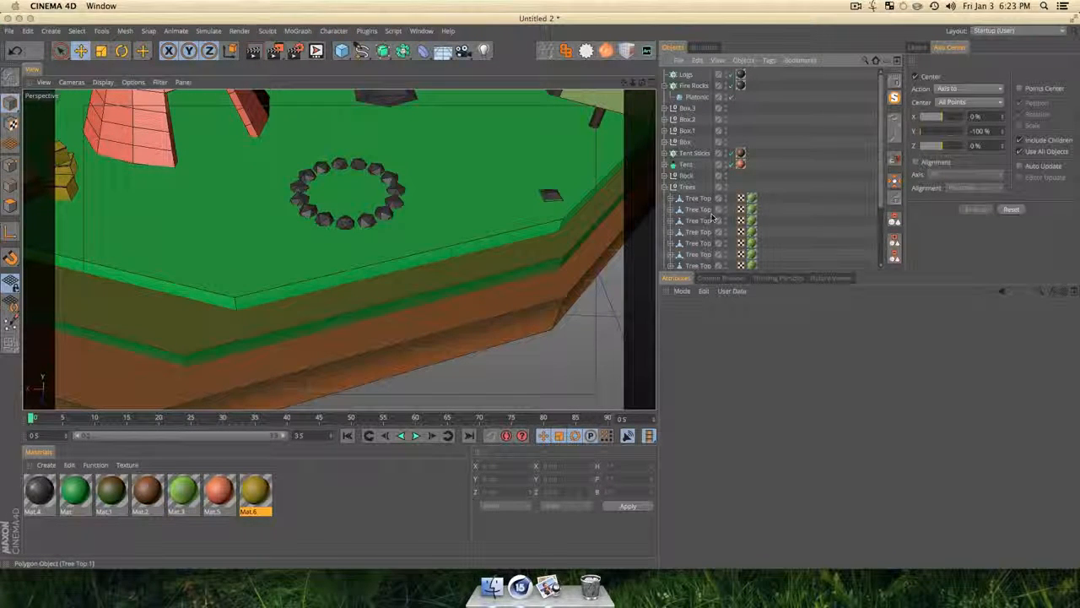
pyautogui.click(671, 199)
pyautogui.click(701, 210)
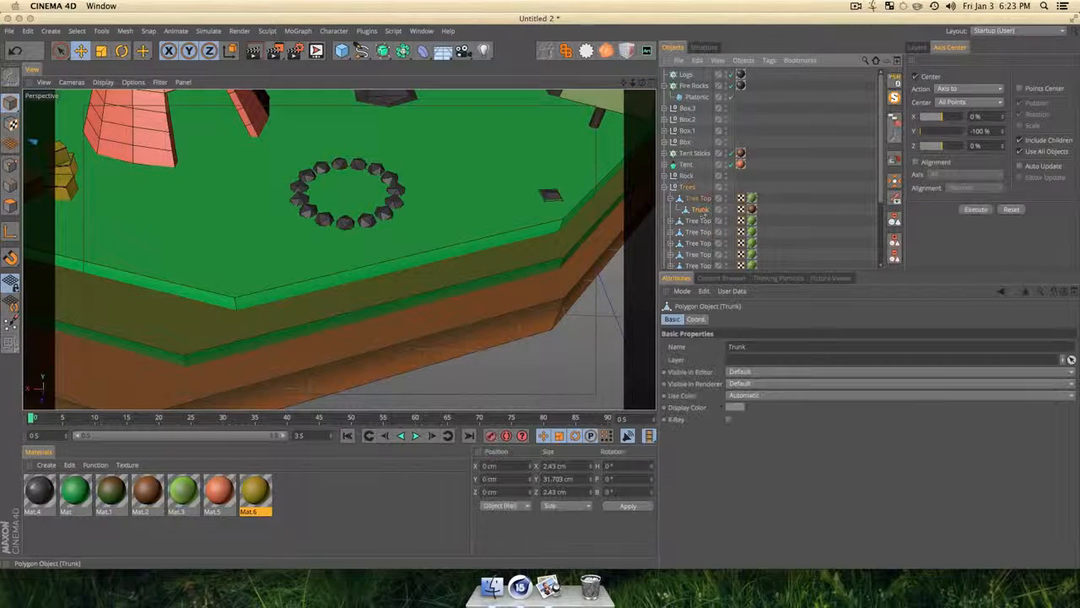
pyautogui.keyDown('alt'); pyautogui.moveTo(705, 213); pyautogui.dragTo(686, 76); pyautogui.keyUp('alt')
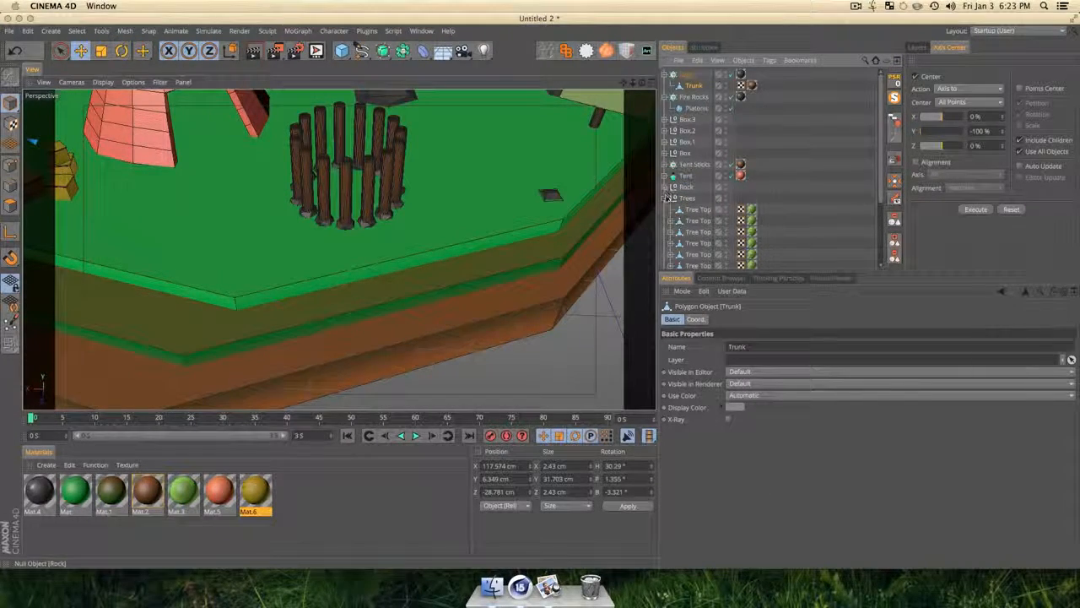
pyautogui.click(668, 198)
# Set the Logs Cloner's radius to 6 cm and count to 8, and lower it to about Y 1.3 cm.
pyautogui.click(687, 76)
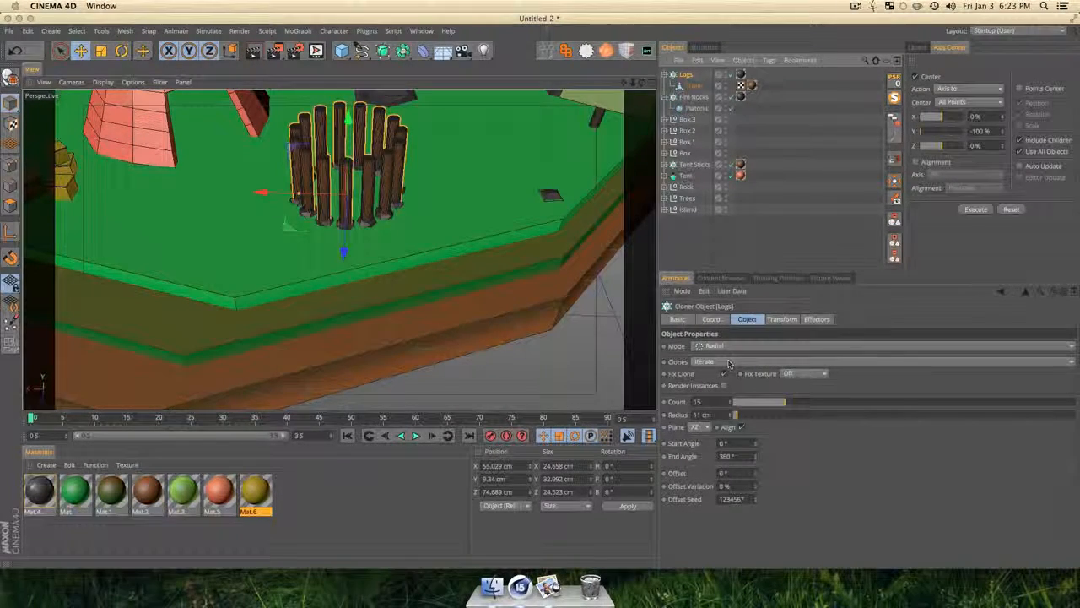
pyautogui.moveTo(736, 415); pyautogui.dragTo(762, 403)
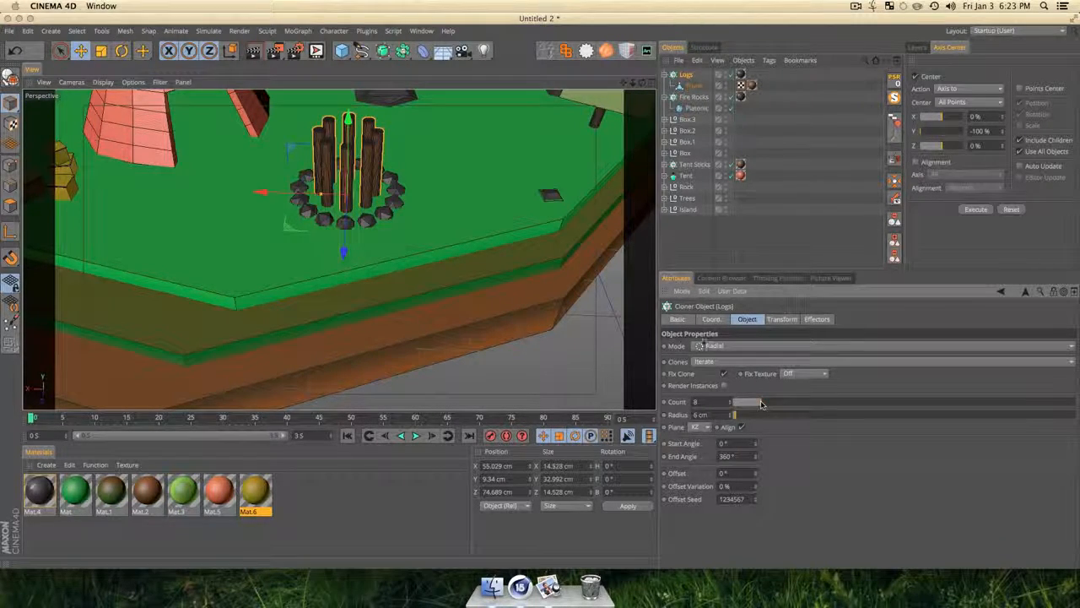
pyautogui.press('e')
pyautogui.moveTo(348, 120); pyautogui.dragTo(346, 177)
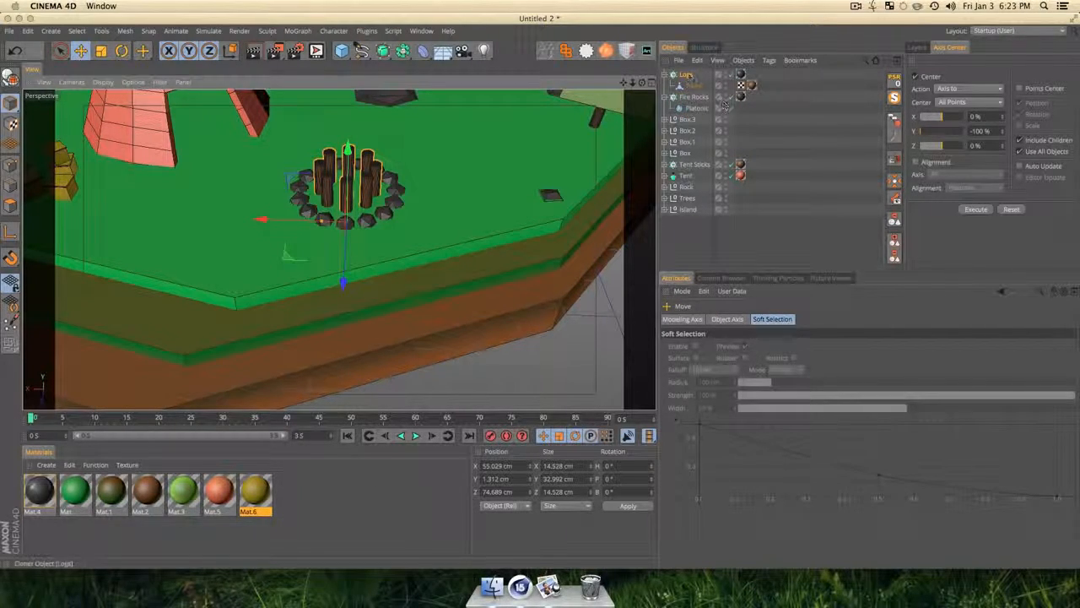
# Tilt the log clones inward by setting the Logs Cloner's transform pitch rotation to 17°.
pyautogui.click(686, 76)
pyautogui.click(782, 319)
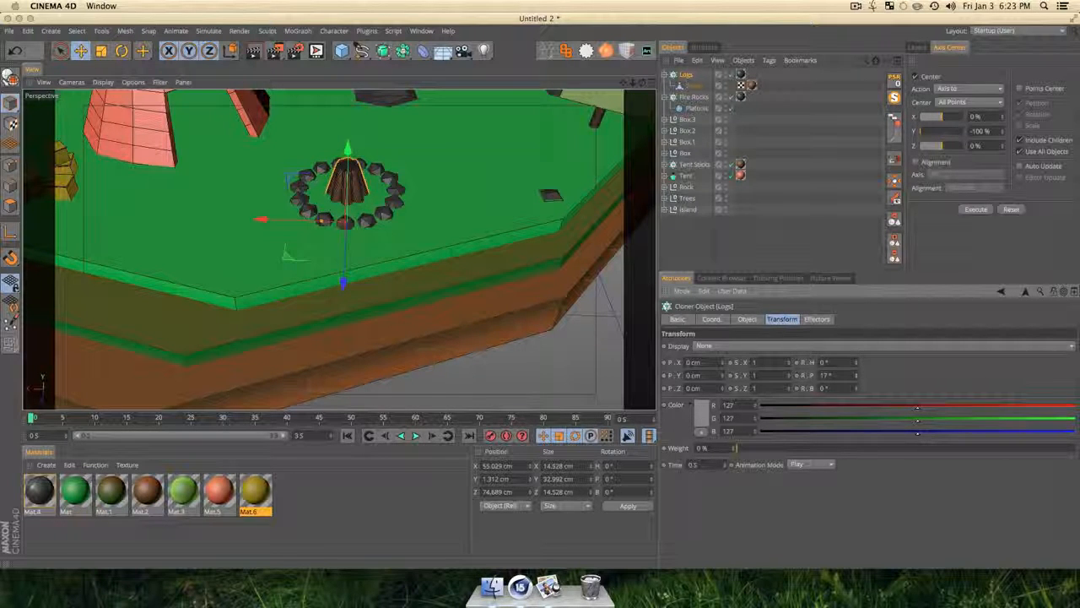
pyautogui.click(696, 261)
# Scale the Trunk inside the Logs Cloner down uniformly to about 71 %.
pyautogui.press('3')
pyautogui.moveTo(365, 221)
pyautogui.mouseDown()
pyautogui.moveTo(371, 169)
pyautogui.moveTo(368, 213)
pyautogui.mouseUp()
pyautogui.click(693, 85)
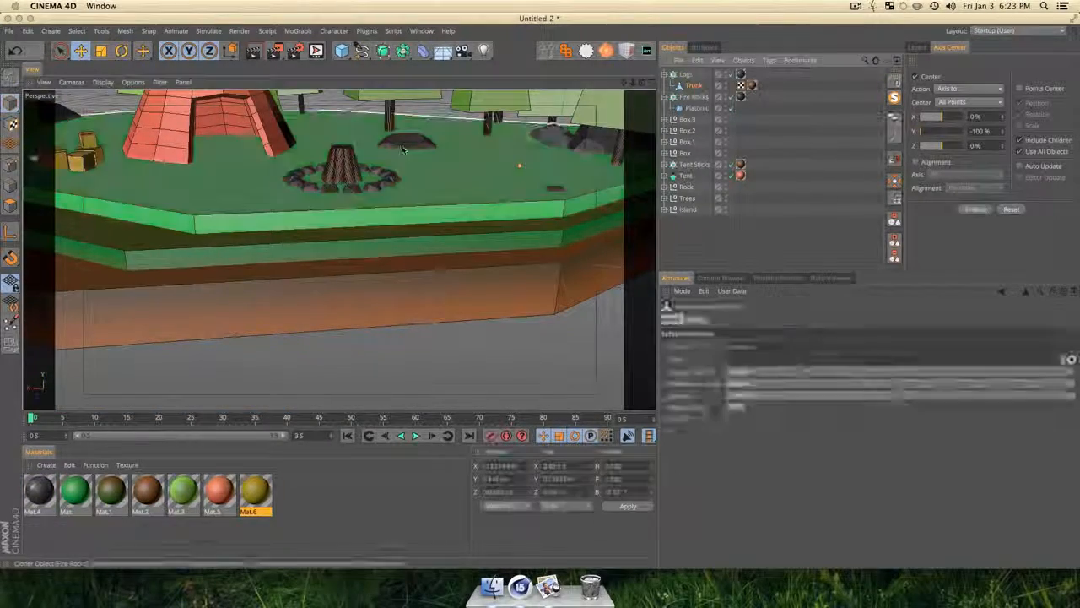
pyautogui.press('t')
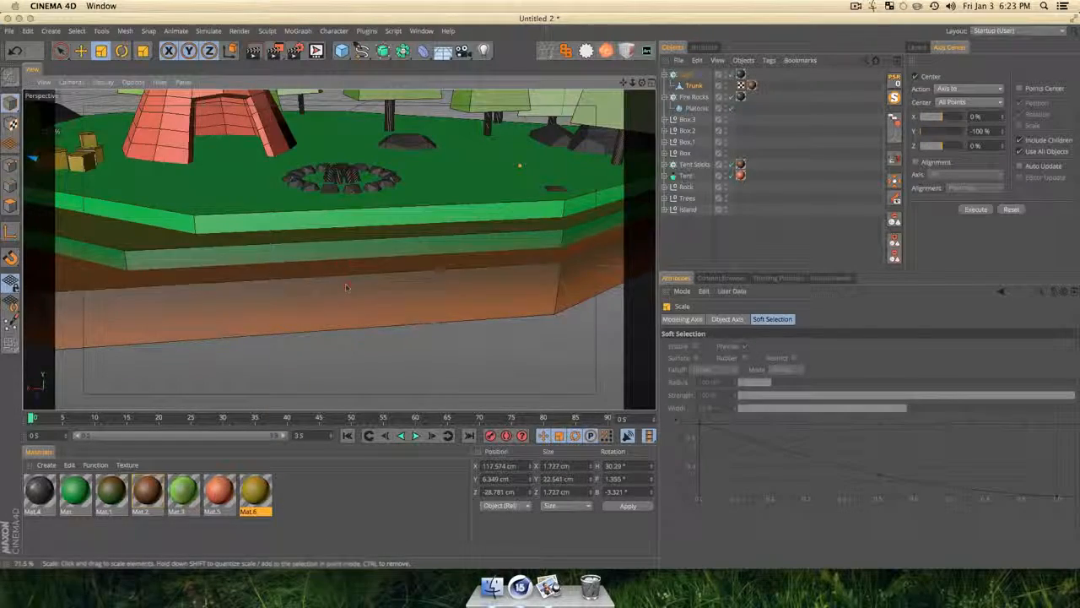
# Raise the Logs Cloner out of the grass to about Y 5.3 cm.
pyautogui.press('e')
pyautogui.click(676, 76)
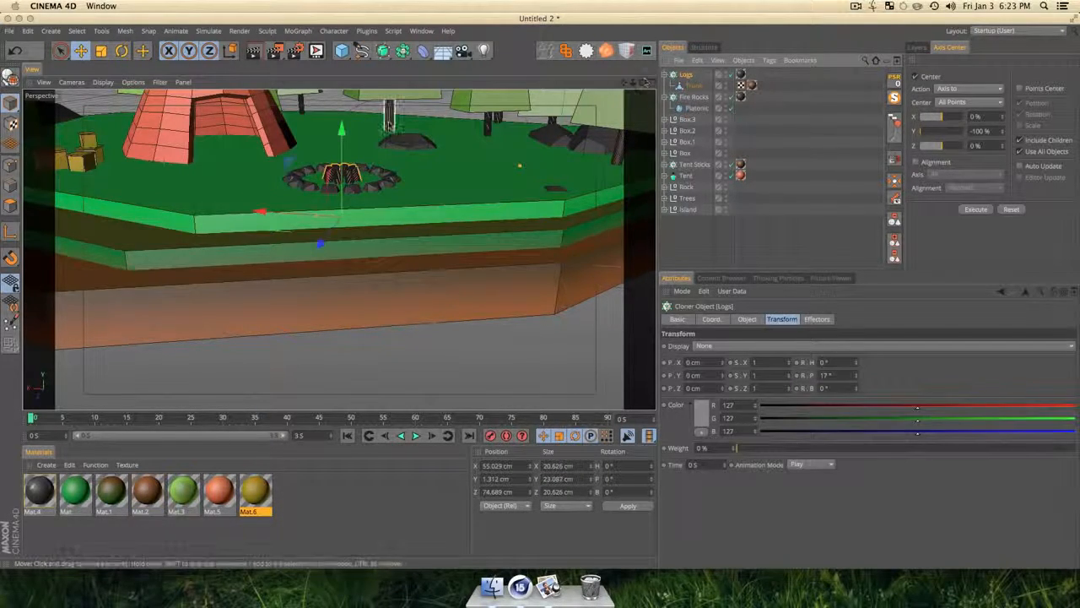
pyautogui.click(347, 139)
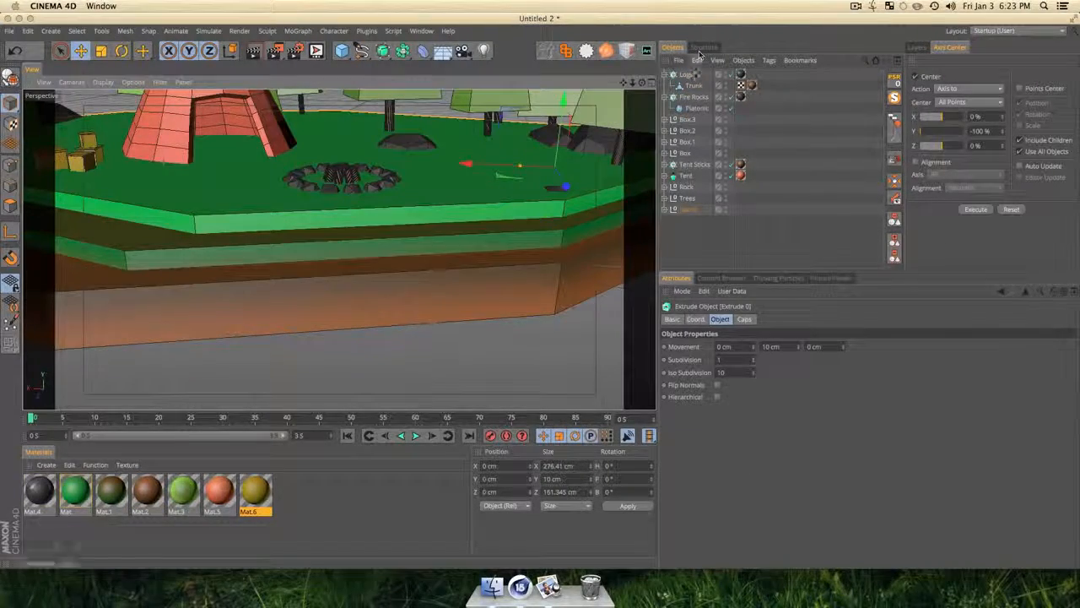
pyautogui.click(686, 74)
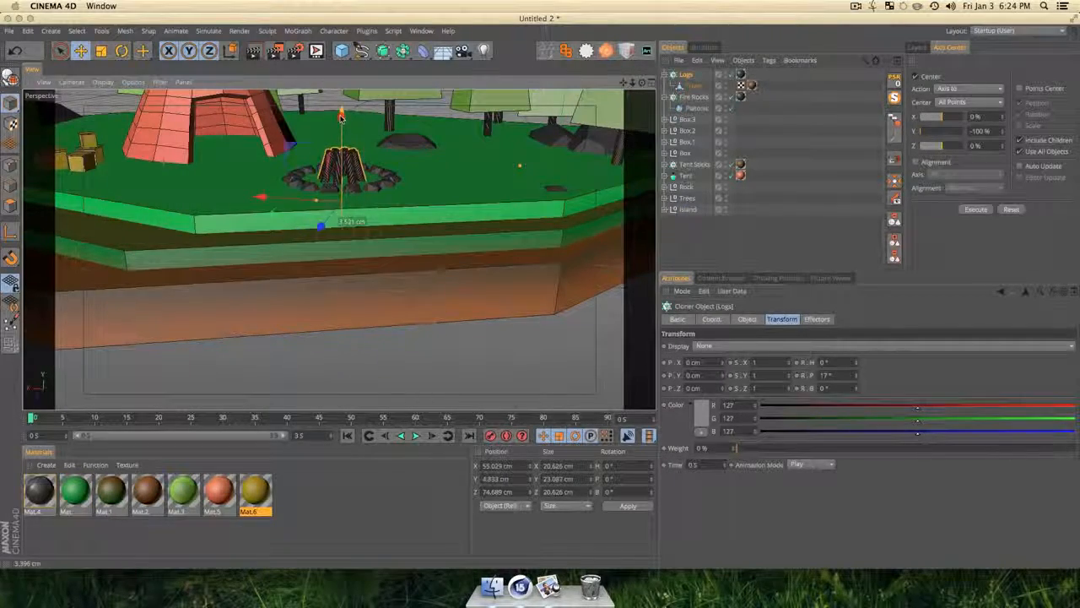
pyautogui.moveTo(341, 118); pyautogui.dragTo(342, 116)
# Steepen the logs' inward tilt by setting the Cloner's transform pitch rotation to 19°.
pyautogui.press('3')
pyautogui.moveTo(405, 167)
pyautogui.mouseDown()
pyautogui.moveTo(481, 181)
pyautogui.moveTo(359, 198)
pyautogui.moveTo(376, 228)
pyautogui.mouseUp()
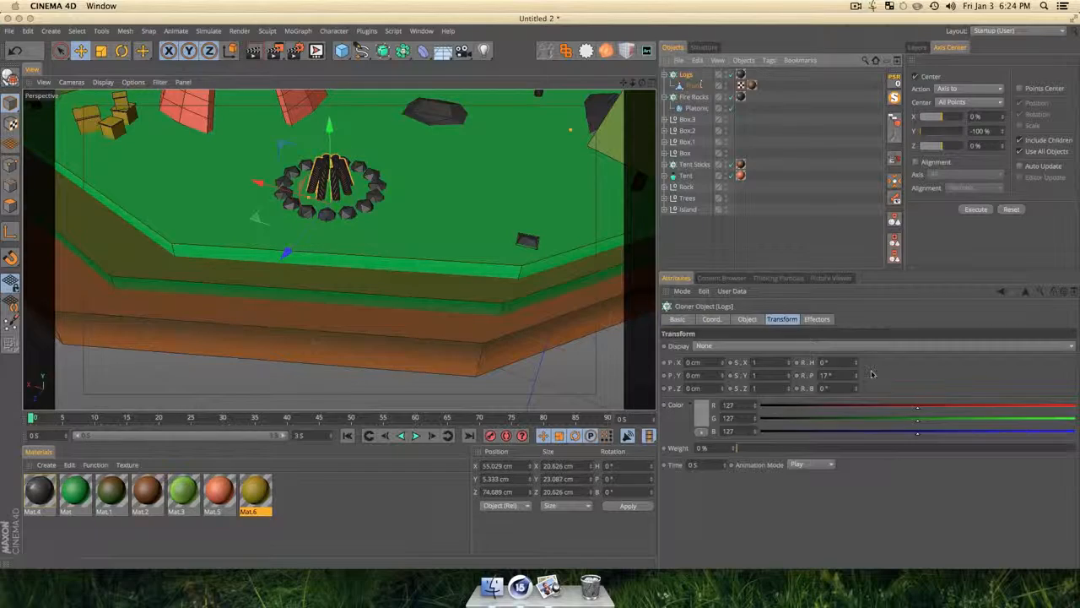
pyautogui.moveTo(857, 374); pyautogui.dragTo(856, 378)
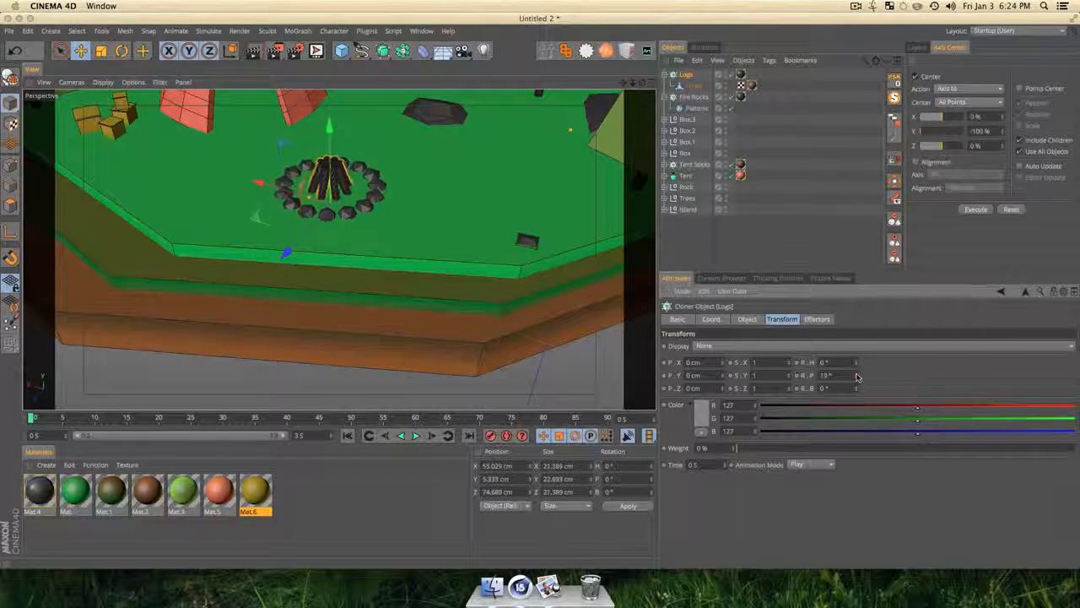
# Render a preview of the whole island in the viewport to check the finished campfire.
pyautogui.click(691, 243)
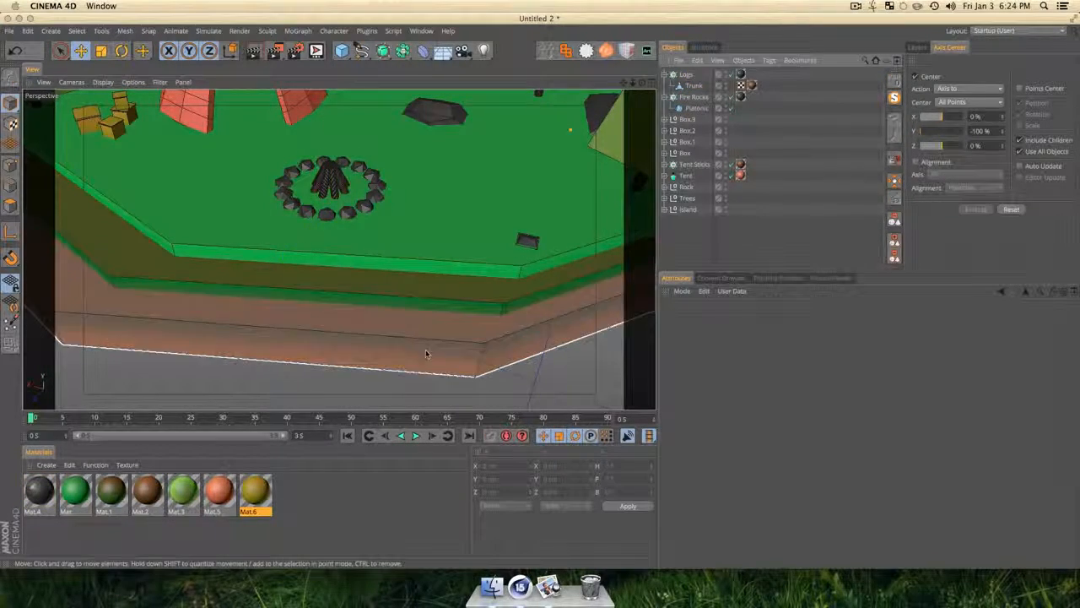
pyautogui.scroll(-10, 429, 355)
pyautogui.press('1')
pyautogui.press('3')
pyautogui.moveTo(475, 296); pyautogui.dragTo(472, 262)
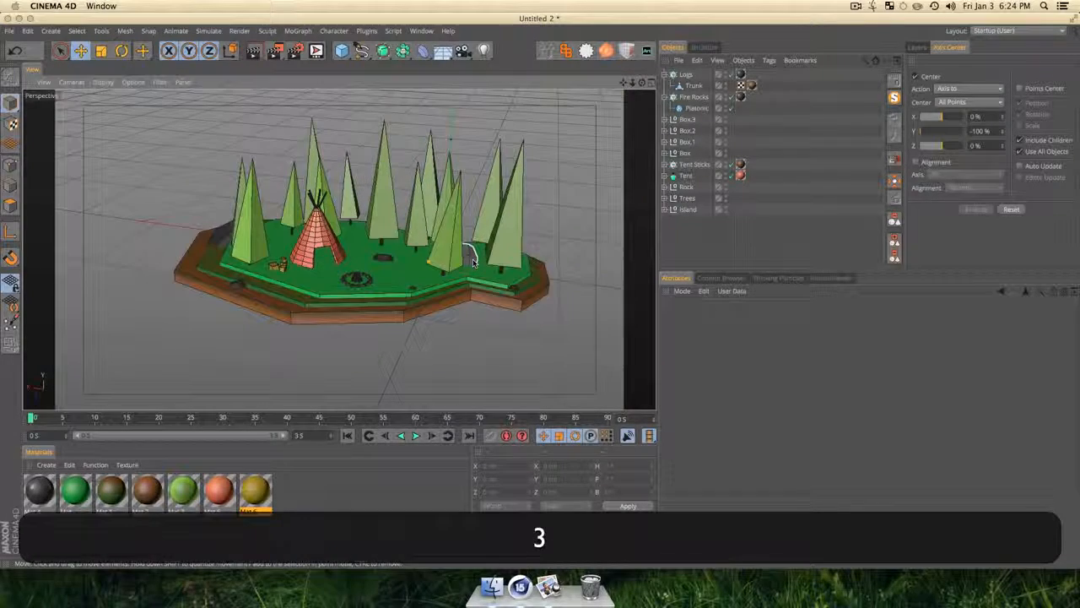
pyautogui.press('super+r')
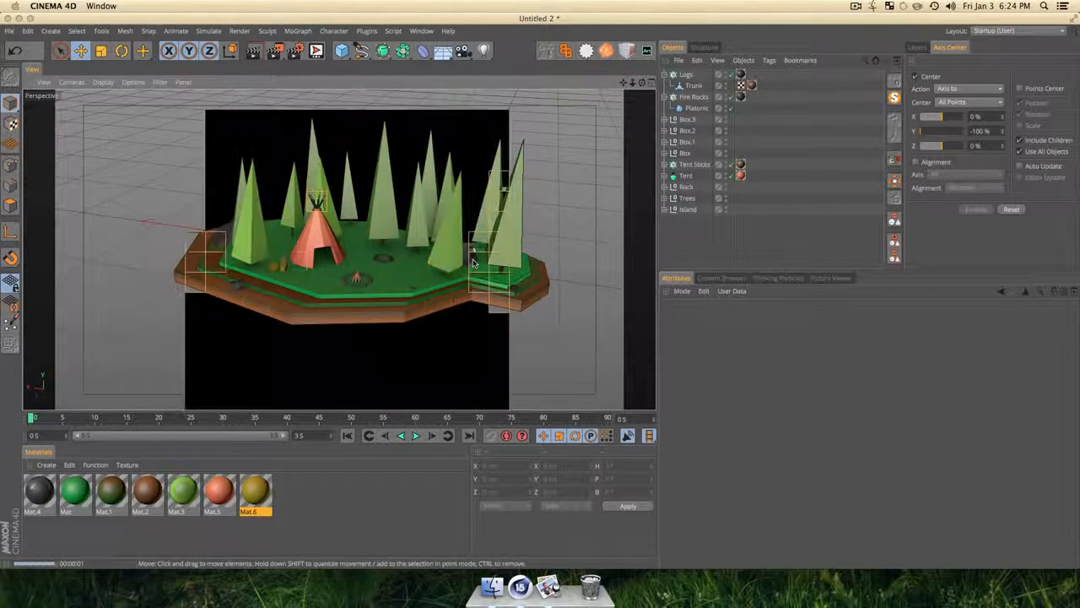
# Collapse the Fire Rocks and Logs hierarchies and group all scene objects from Logs to Island under one null.
pyautogui.scroll(-1, 474, 262)
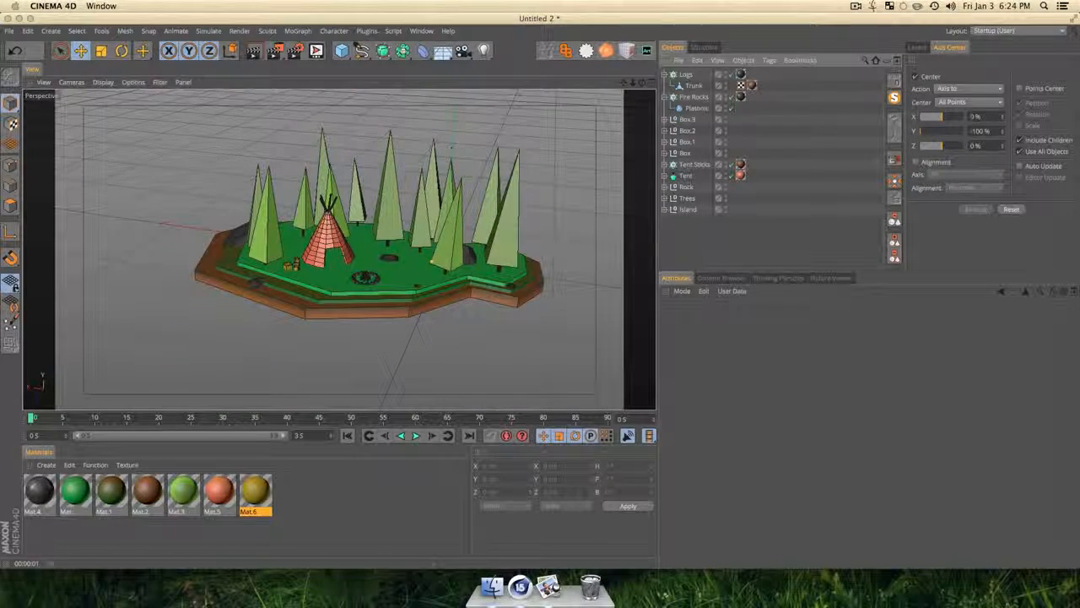
pyautogui.scroll(-4, 382, 339)
pyautogui.press('3')
pyautogui.moveTo(415, 321); pyautogui.dragTo(375, 305)
pyautogui.press('1')
pyautogui.scroll(-4, 410, 291)
pyautogui.press('3')
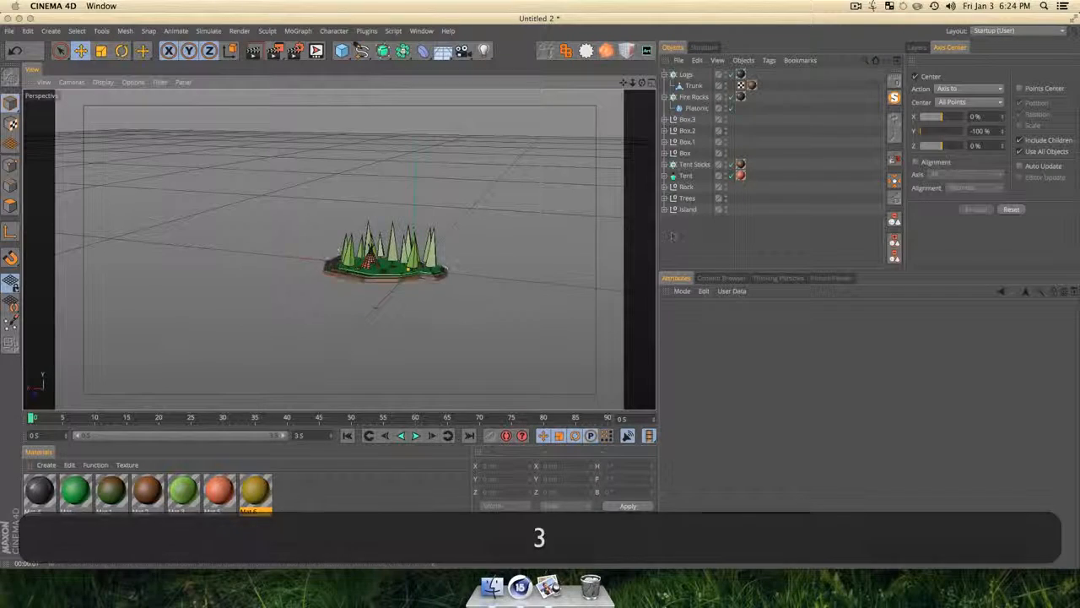
pyautogui.click(665, 97)
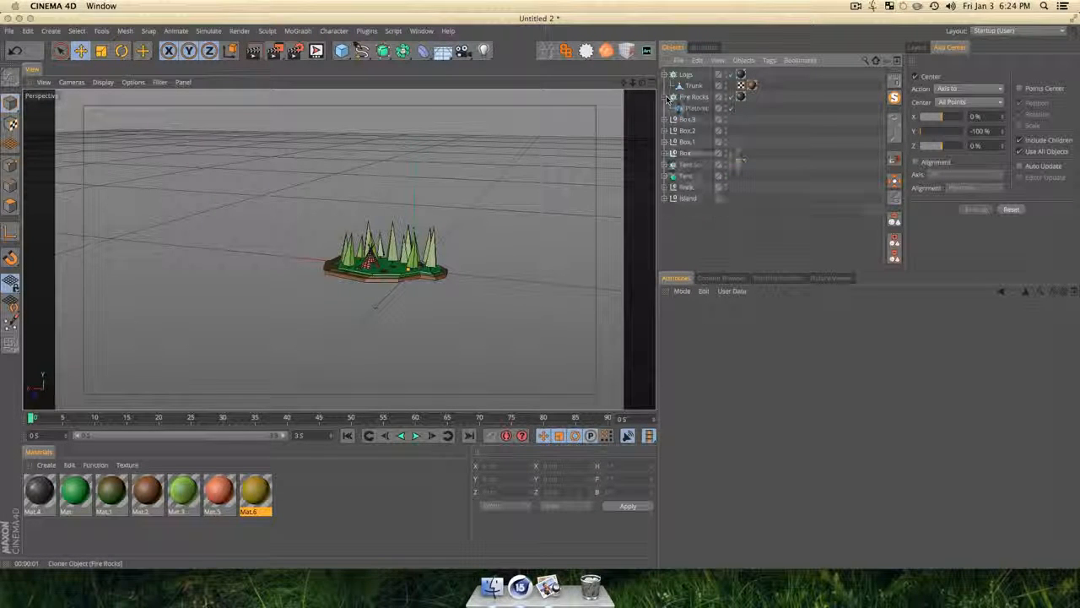
pyautogui.click(664, 75)
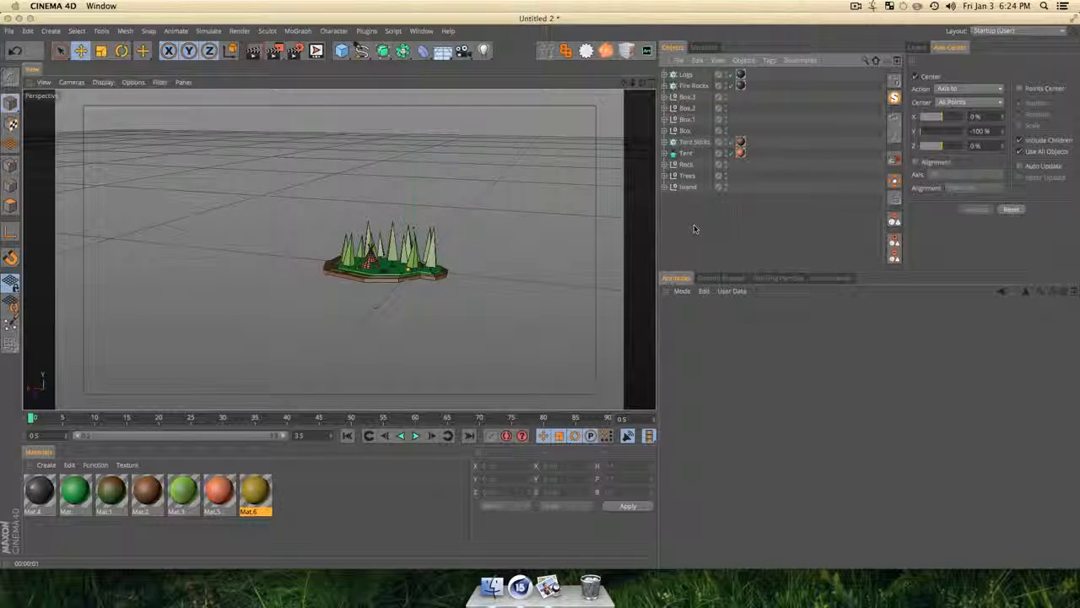
pyautogui.moveTo(695, 229); pyautogui.dragTo(690, 62)
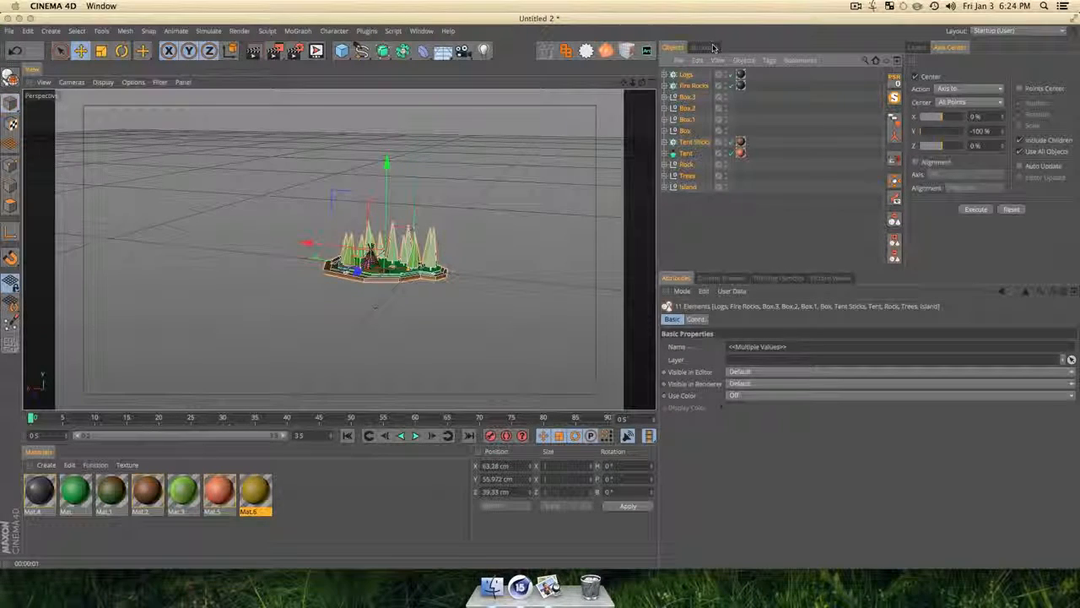
pyautogui.hotkey('alt', 'g')
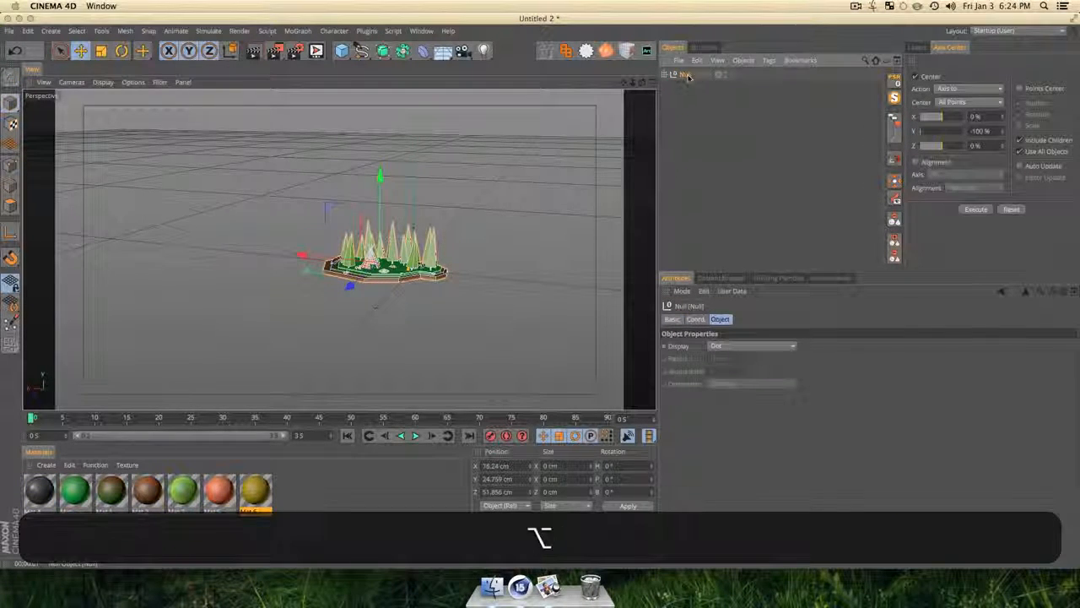
# Rename the new group null "Space Camp" and deselect it.
pyautogui.hotkey('shift', 'p')
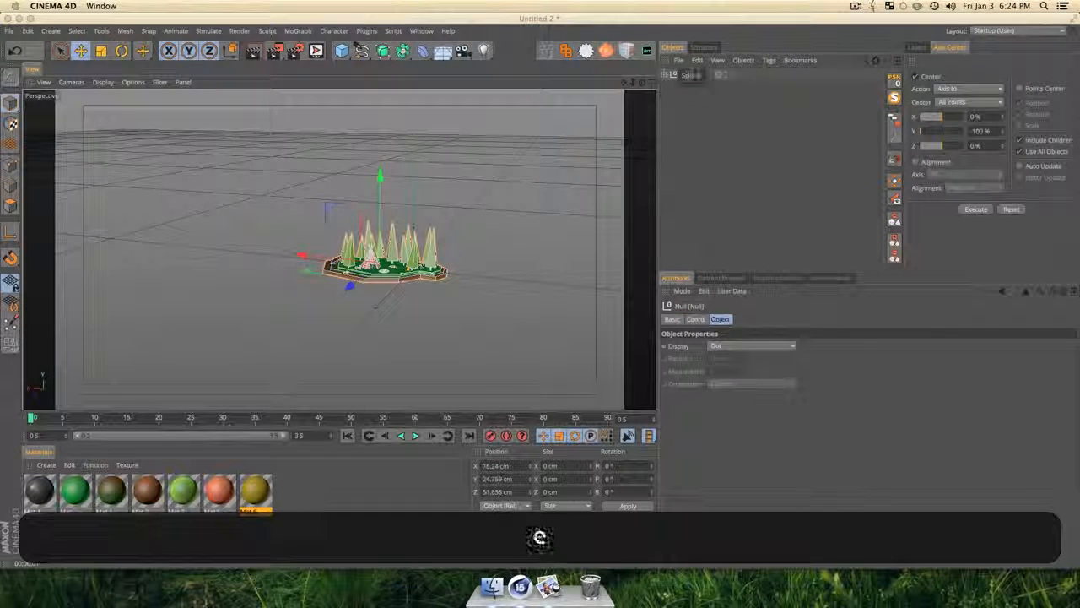
pyautogui.write('ace Camp')
pyautogui.press('Return')
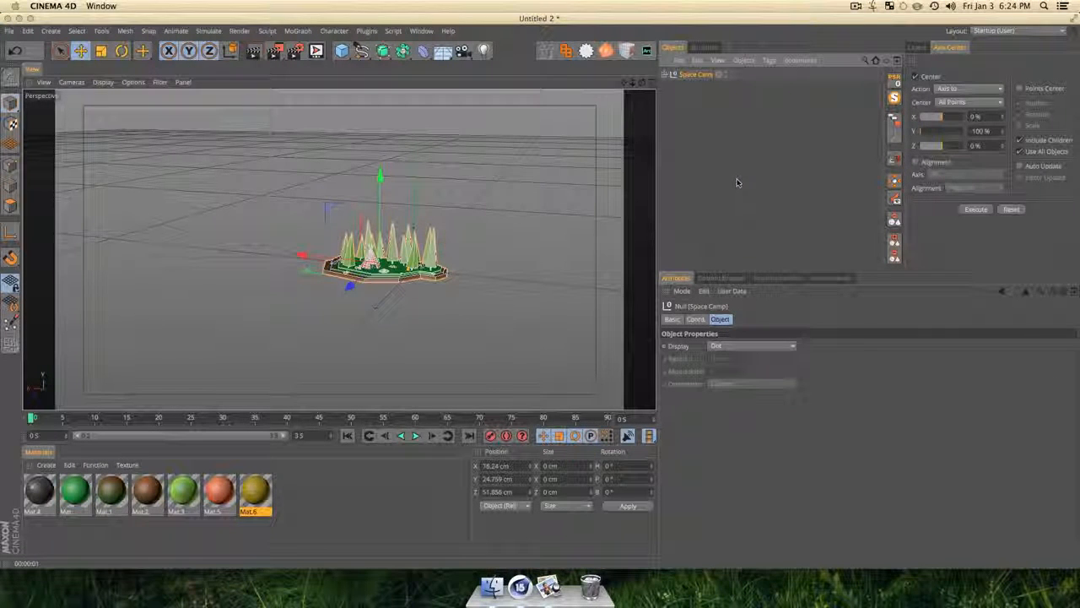
pyautogui.click(688, 140)
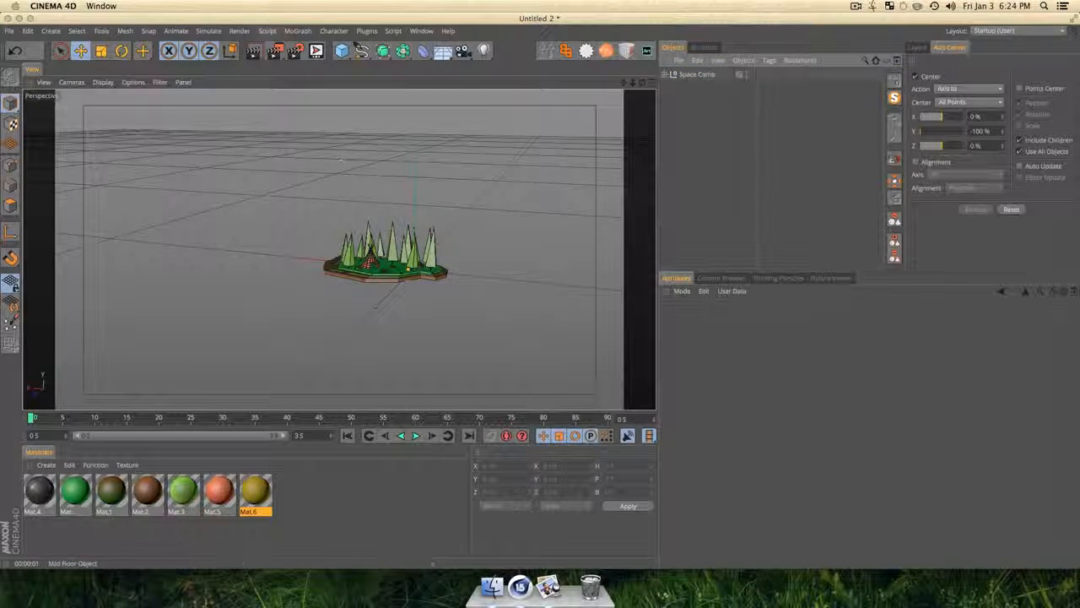
# Add a Physical Sky set to the current time of day and render a preview of the scene.
pyautogui.click(442, 50)
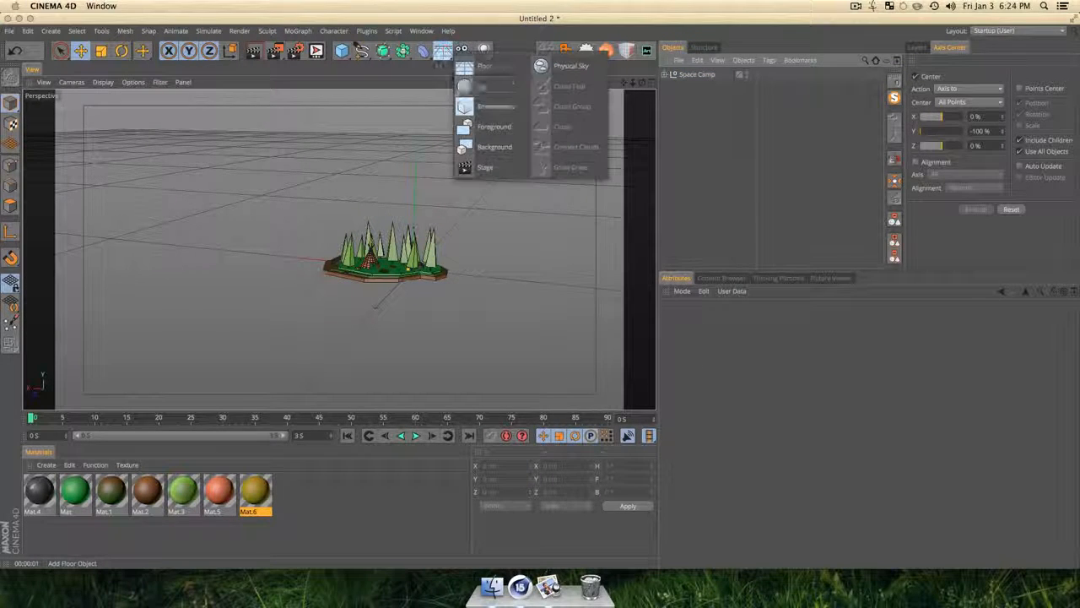
pyautogui.click(586, 66)
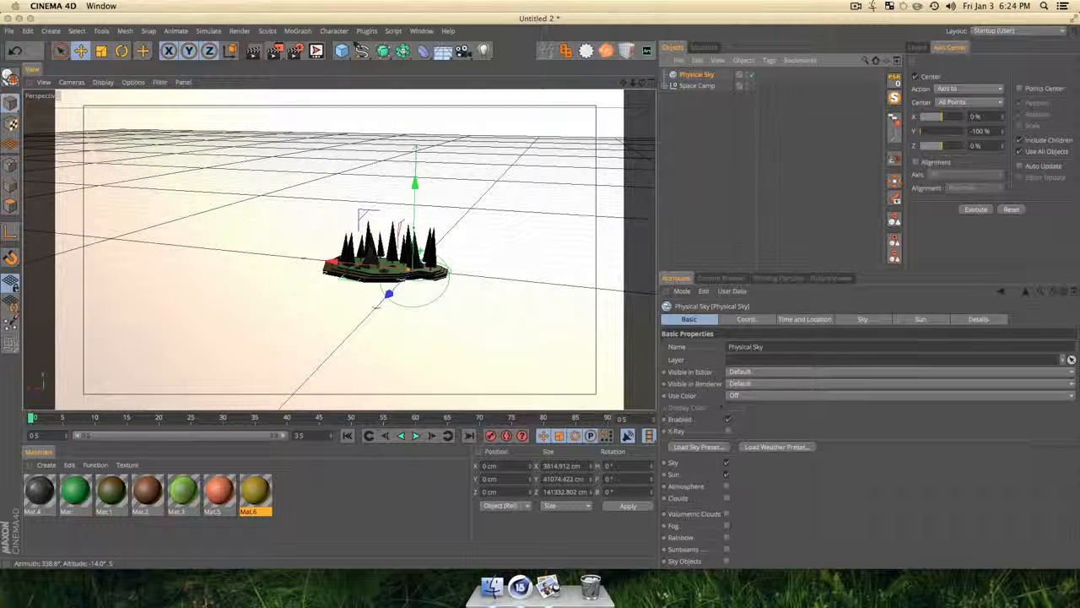
pyautogui.click(823, 320)
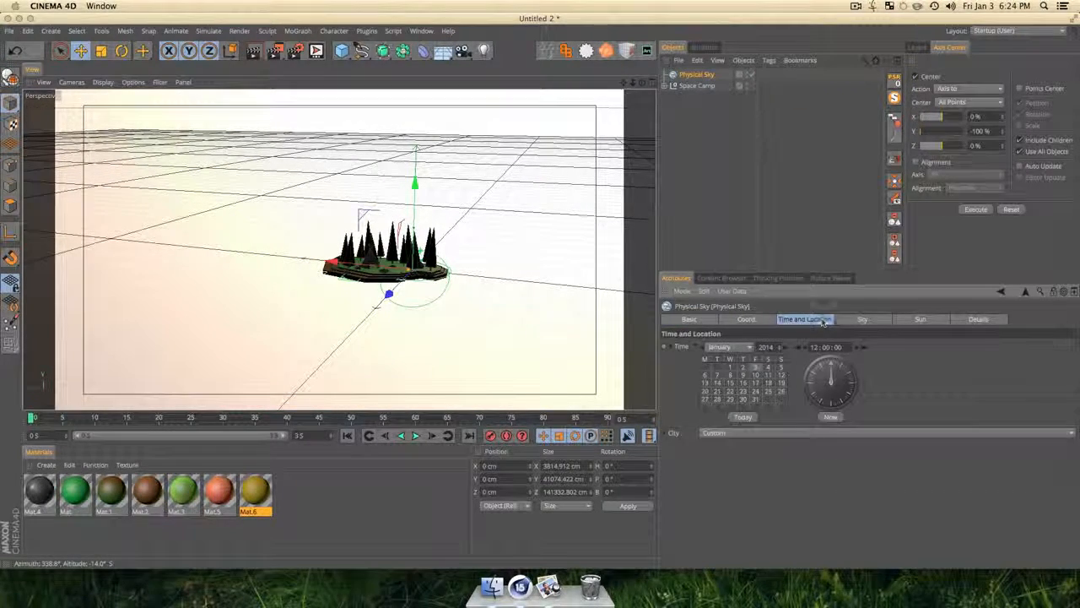
pyautogui.click(831, 416)
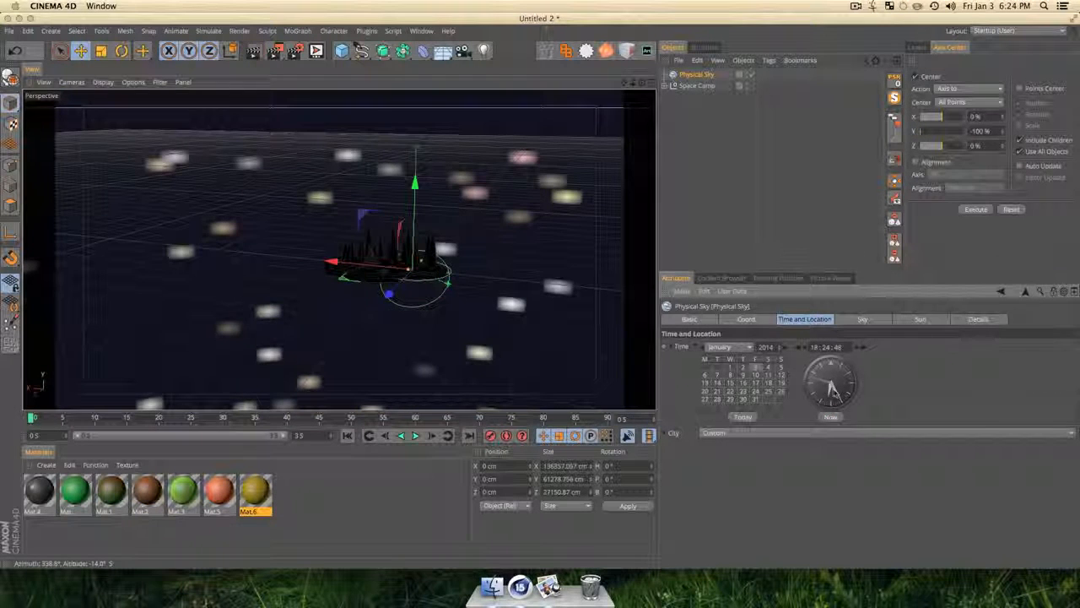
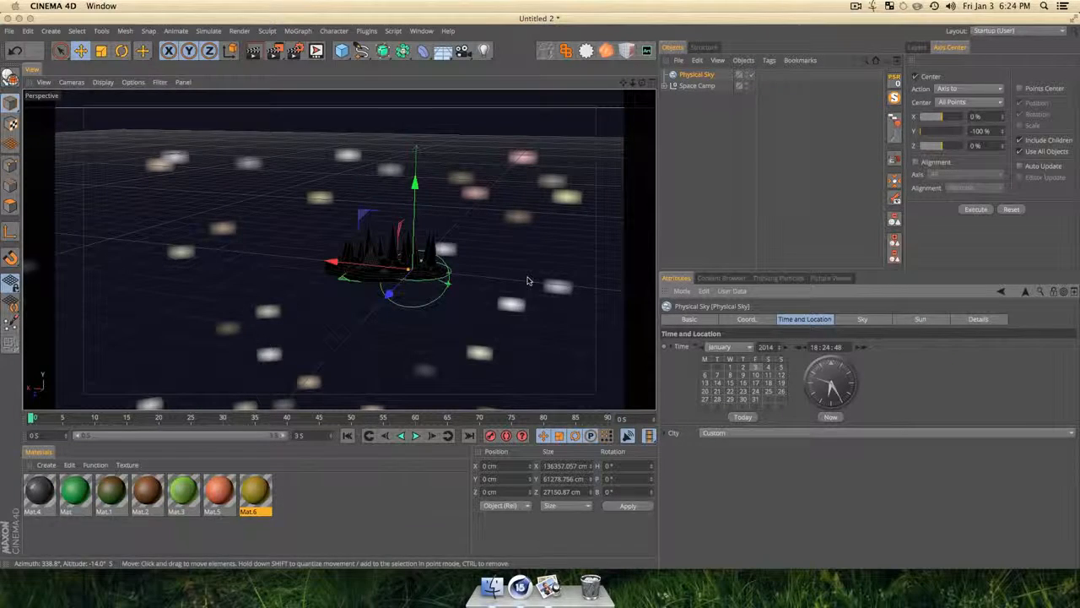
pyautogui.press('super+r')
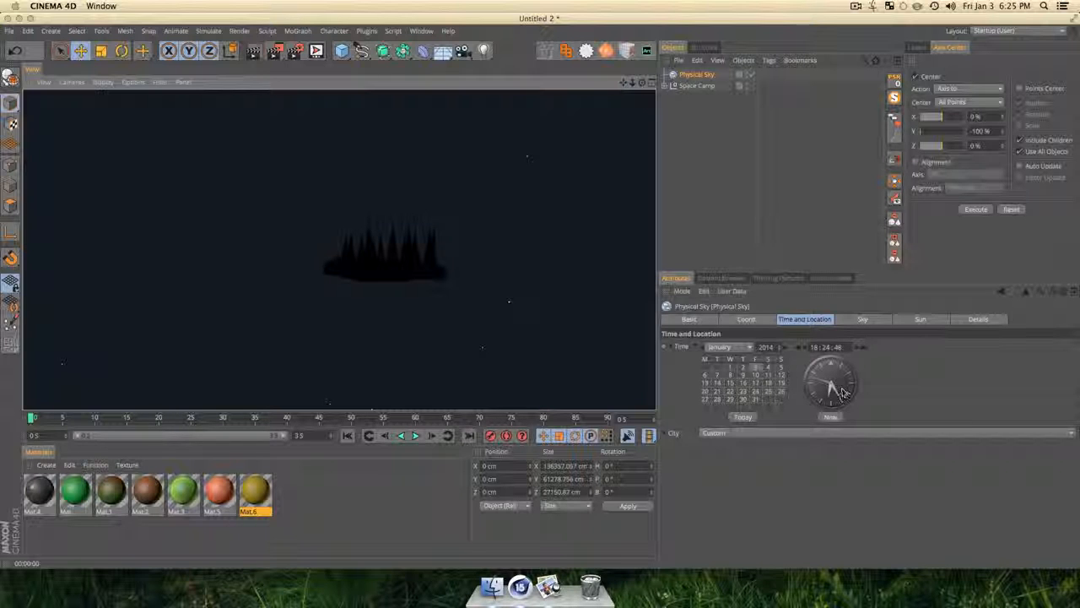
# Set the Physical Sky's time to about 18:59:48 and render the view again.
pyautogui.moveTo(839, 397); pyautogui.dragTo(847, 372)
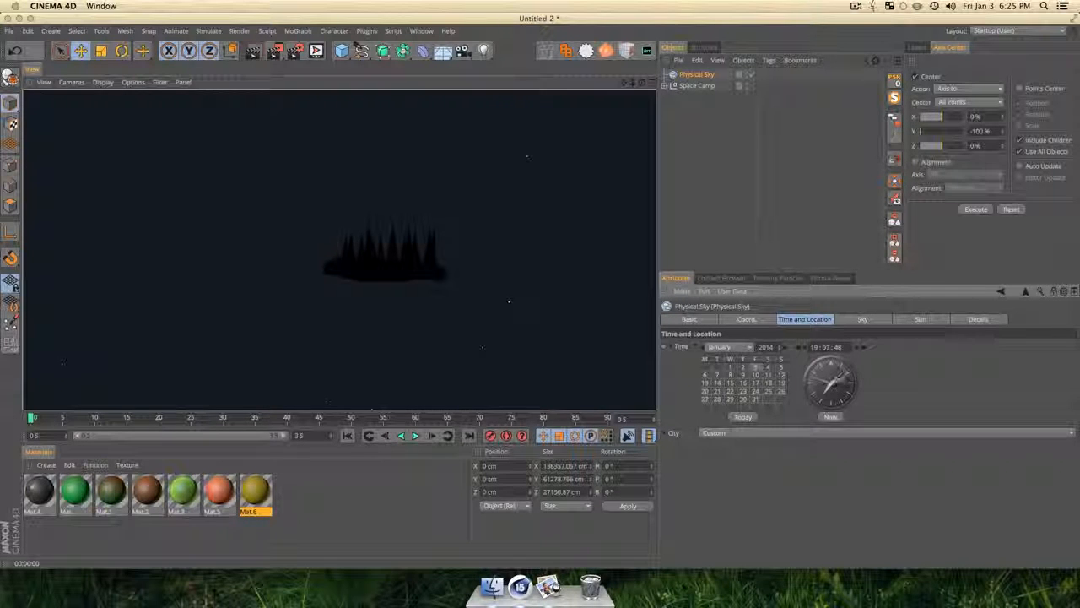
pyautogui.press('super+r')
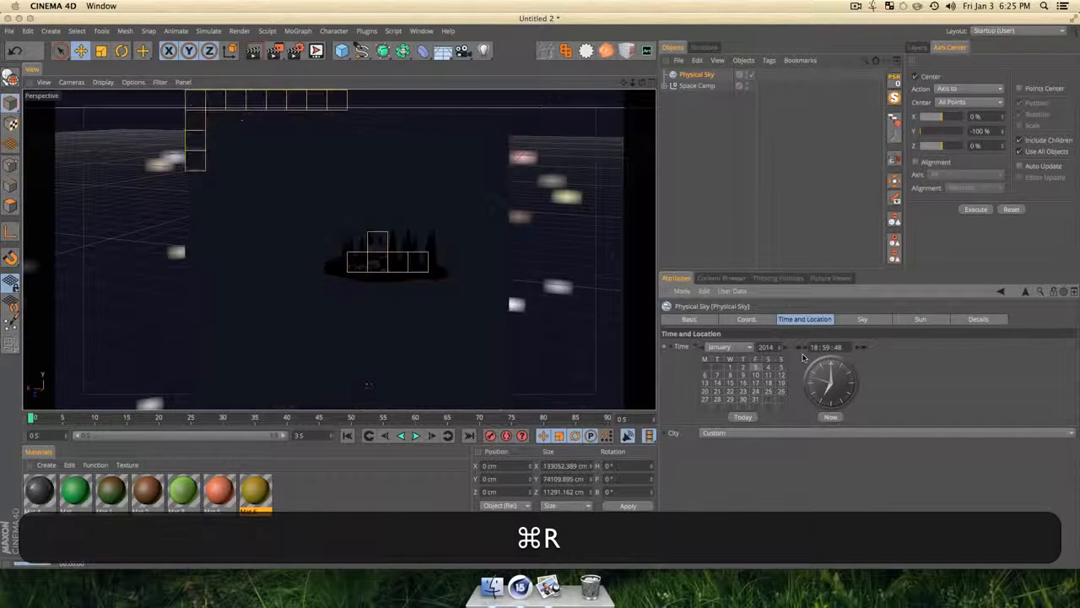
# Render a preview of the night scene and rename the Physical Sky object "Space".
pyautogui.press('super+r')
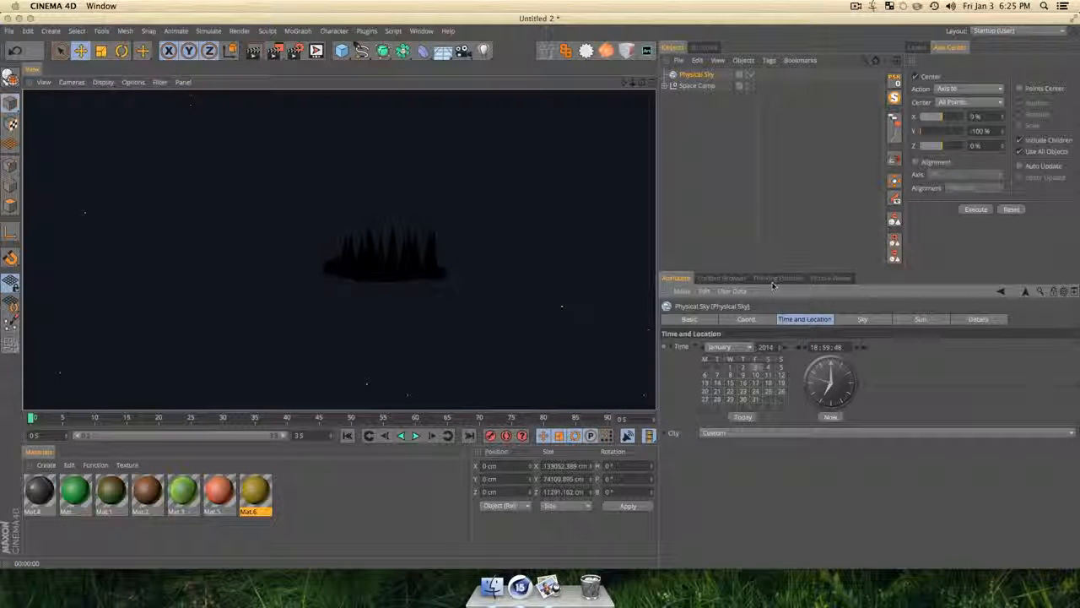
pyautogui.click(688, 144)
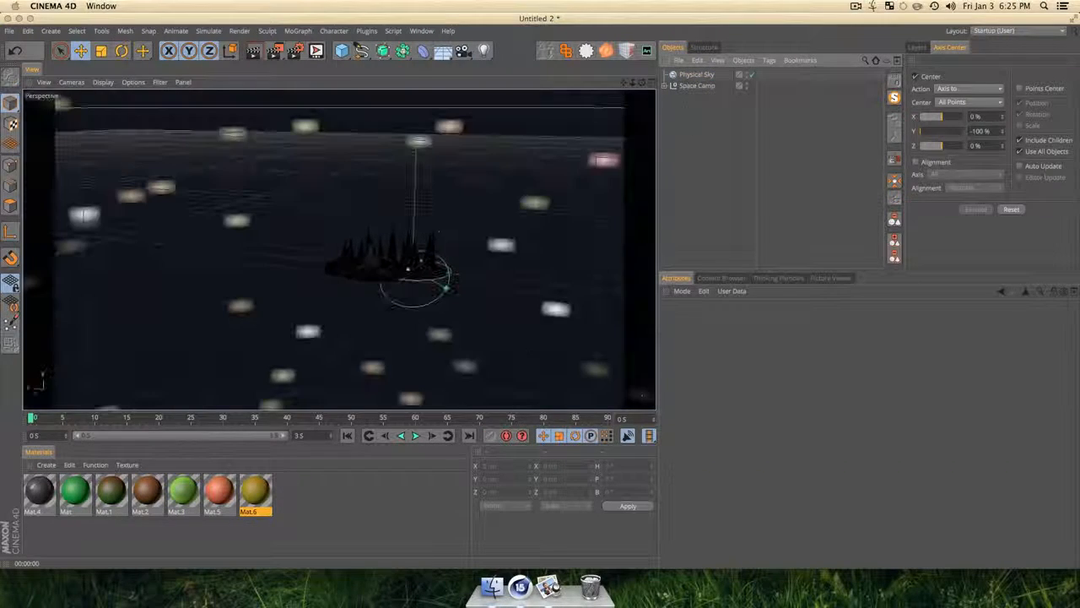
pyautogui.click(697, 74)
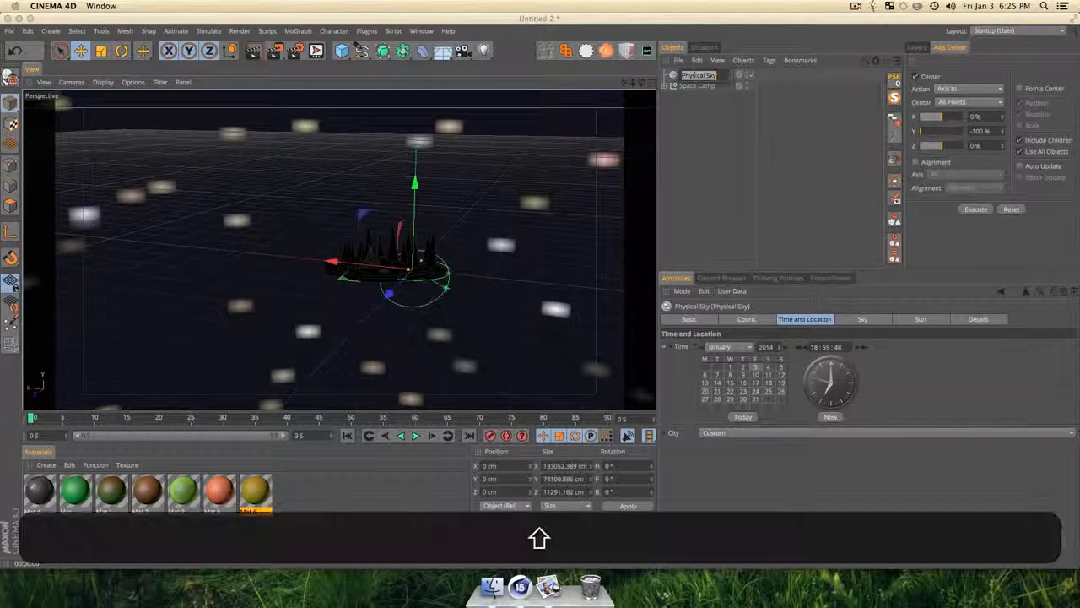
pyautogui.hotkey('shift', 'p')
pyautogui.press('Return')
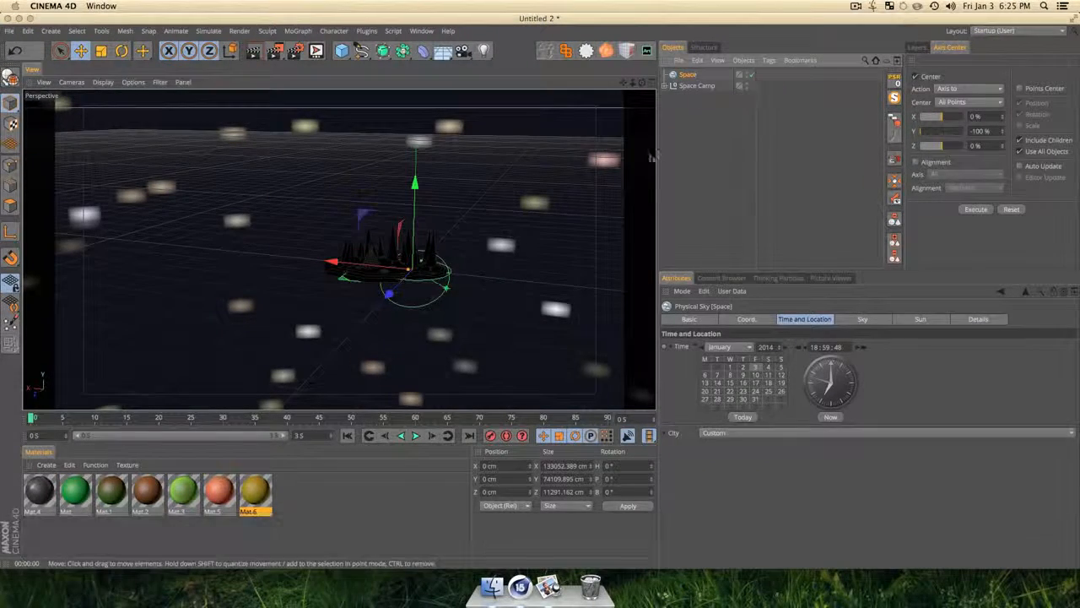
# Add a light and move it above and beside the island, at about X -200.5, Y 125.6, Z -156.7 cm.
pyautogui.press('1')
pyautogui.moveTo(459, 289); pyautogui.dragTo(414, 289)
pyautogui.press('3')
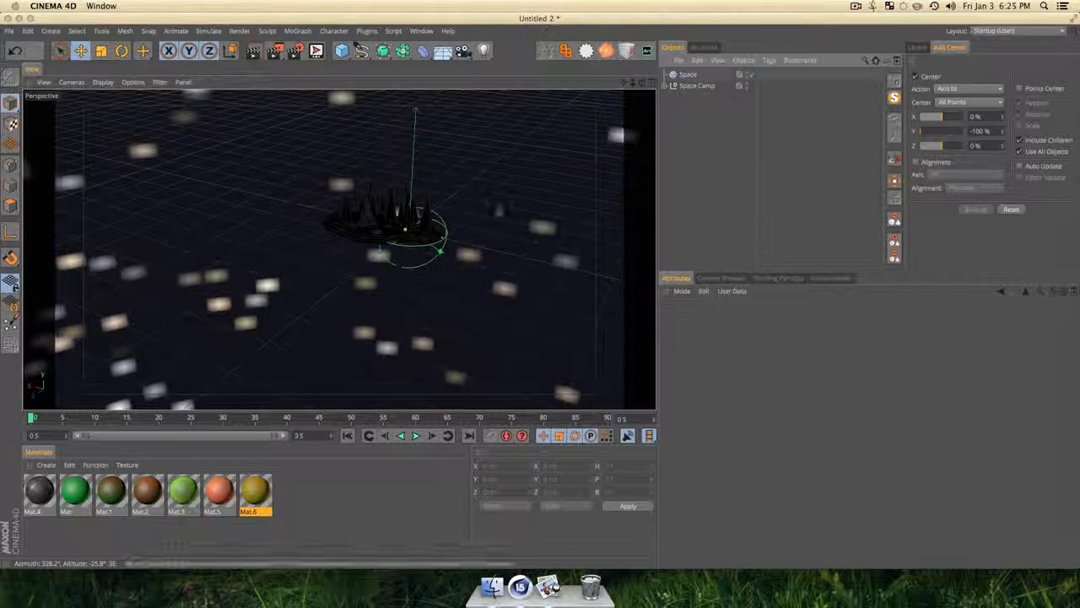
pyautogui.click(483, 51)
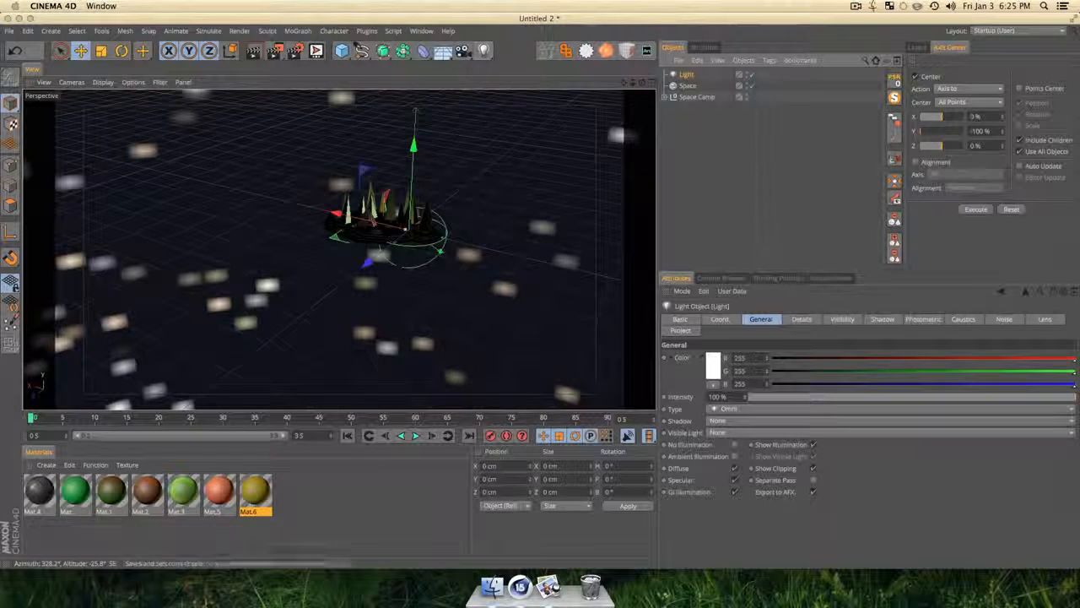
pyautogui.press('e')
pyautogui.moveTo(416, 228); pyautogui.dragTo(482, 241)
pyautogui.moveTo(494, 159); pyautogui.dragTo(499, 116)
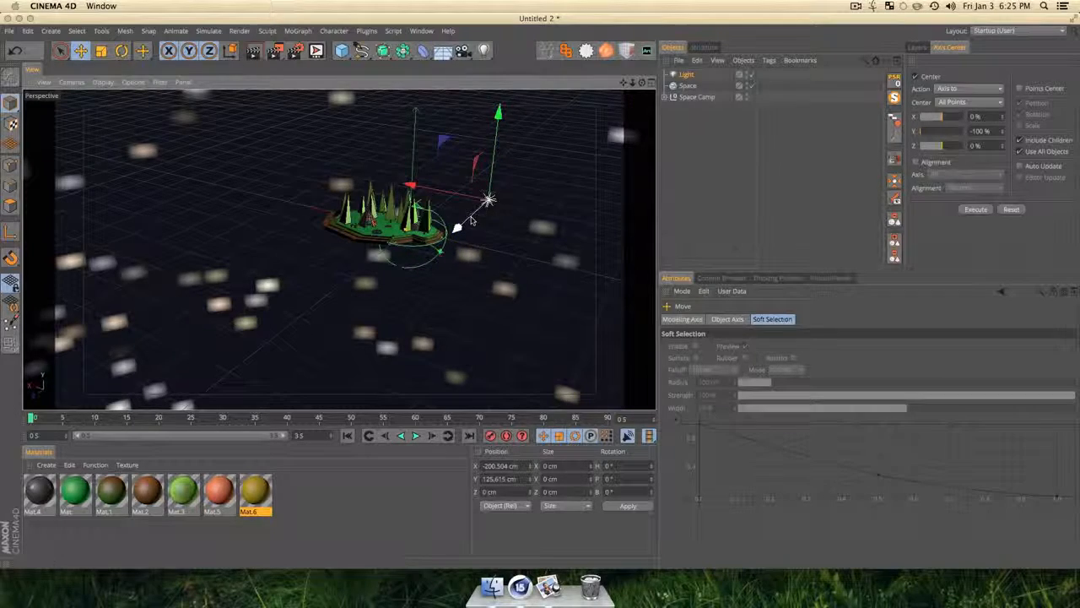
pyautogui.moveTo(458, 229); pyautogui.dragTo(470, 216)
pyautogui.press('3')
pyautogui.moveTo(463, 263); pyautogui.dragTo(507, 284)
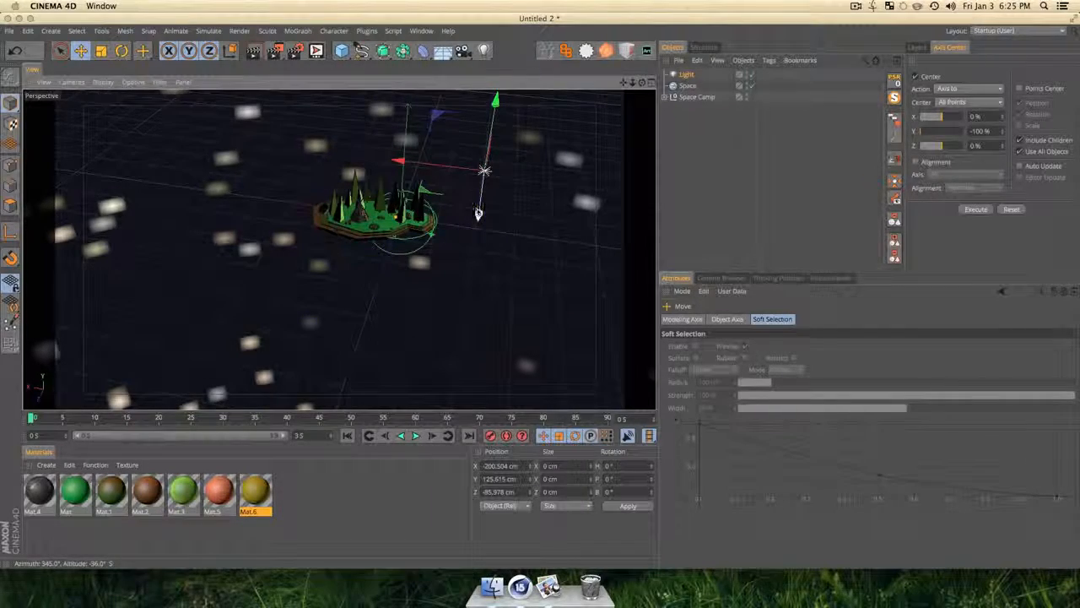
pyautogui.moveTo(479, 208); pyautogui.dragTo(498, 171)
pyautogui.press('3')
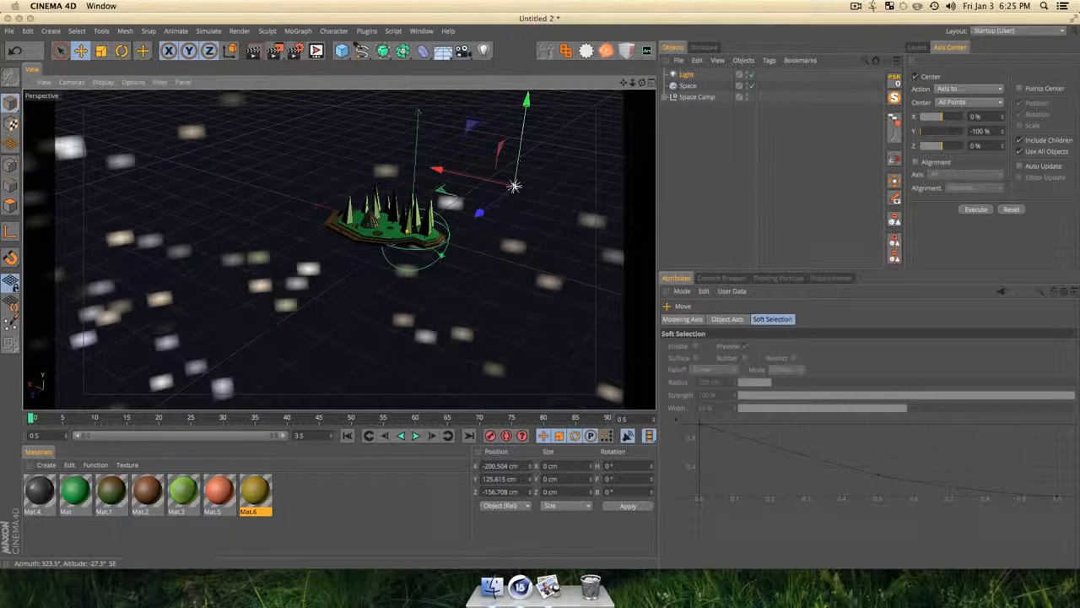
# Change the light's type to Area and rotate it toward the island, to about H -58.8° and P -13.7°.
pyautogui.click(514, 184)
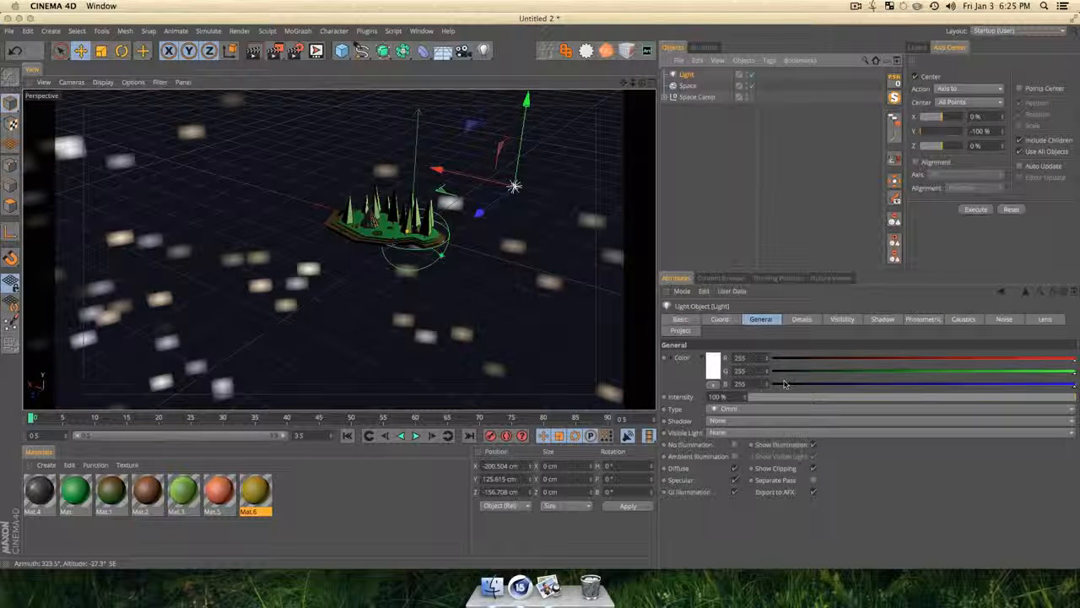
pyautogui.click(721, 410)
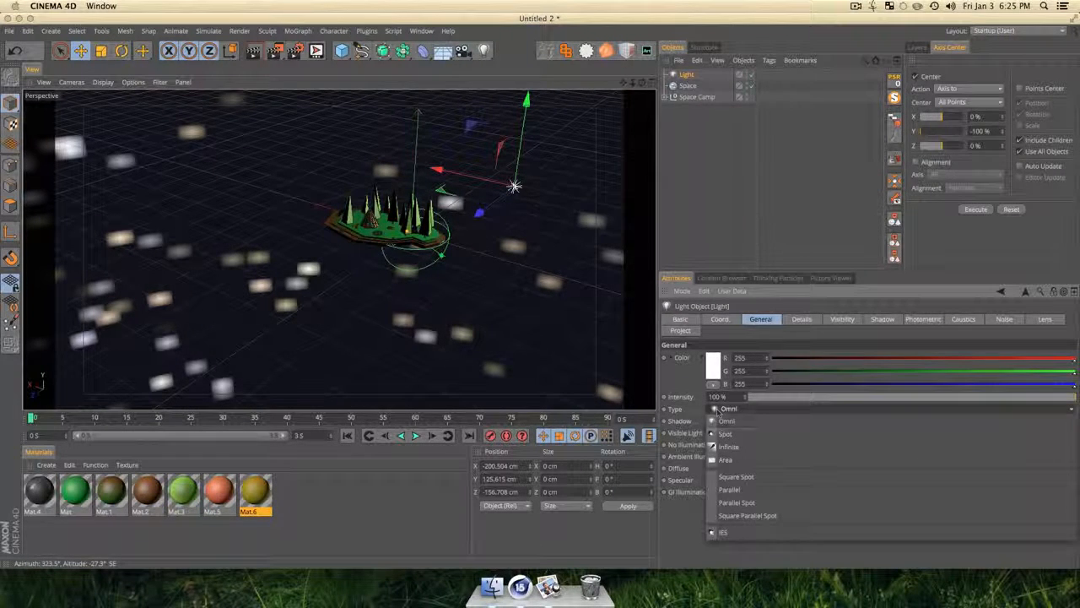
pyautogui.click(733, 462)
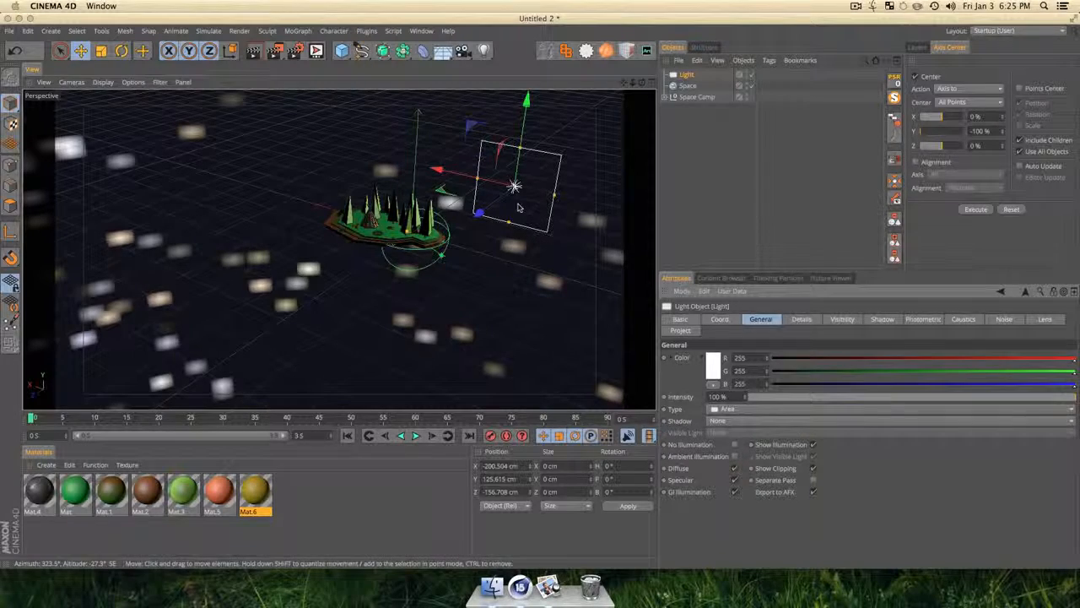
pyautogui.press('r')
pyautogui.moveTo(517, 207); pyautogui.dragTo(437, 197)
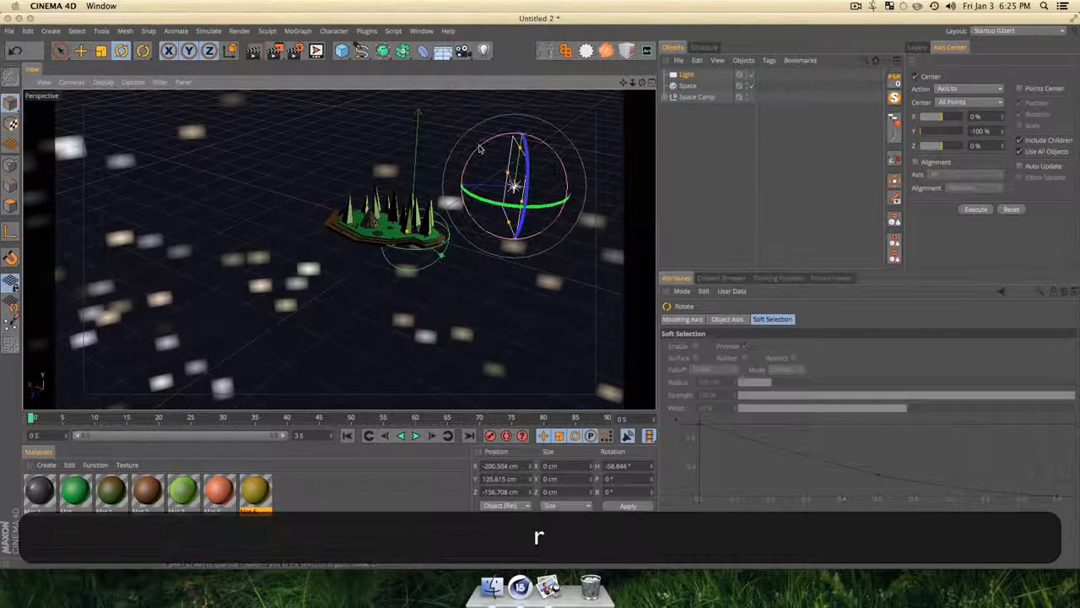
pyautogui.moveTo(477, 147); pyautogui.dragTo(469, 160)
pyautogui.press('3')
pyautogui.moveTo(338, 249); pyautogui.dragTo(339, 248)
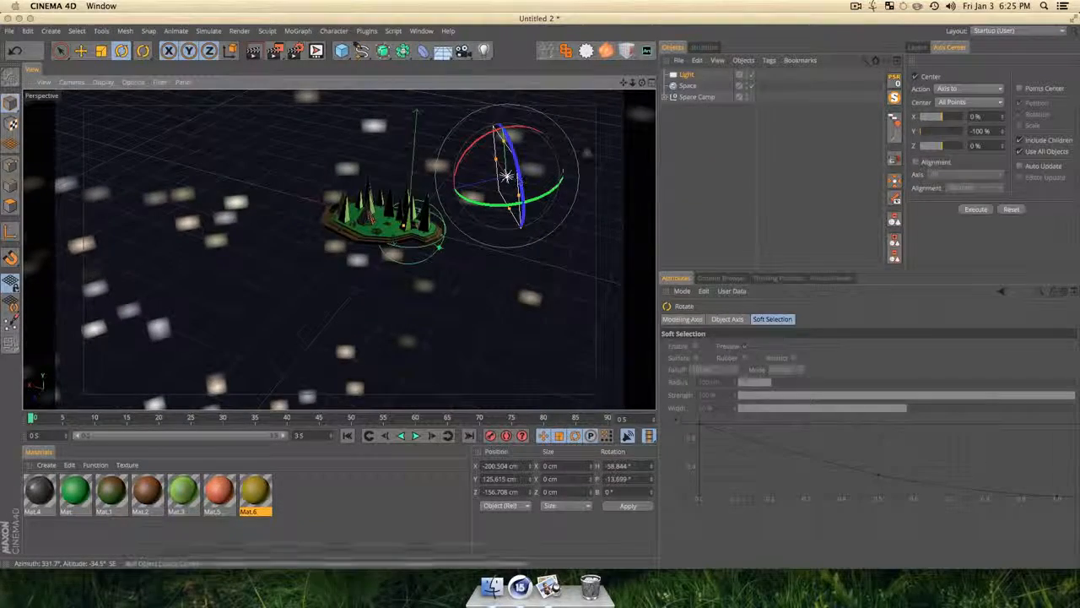
# Set the area light's shadow to Area and its intensity to about 26%, and render the view.
pyautogui.click(687, 75)
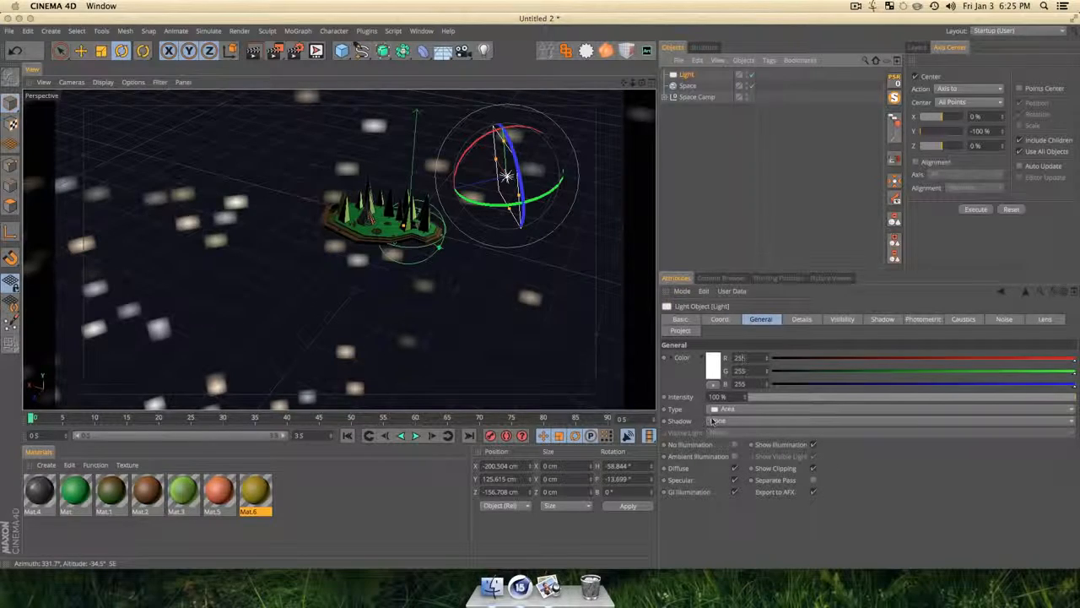
pyautogui.click(720, 421)
pyautogui.click(720, 472)
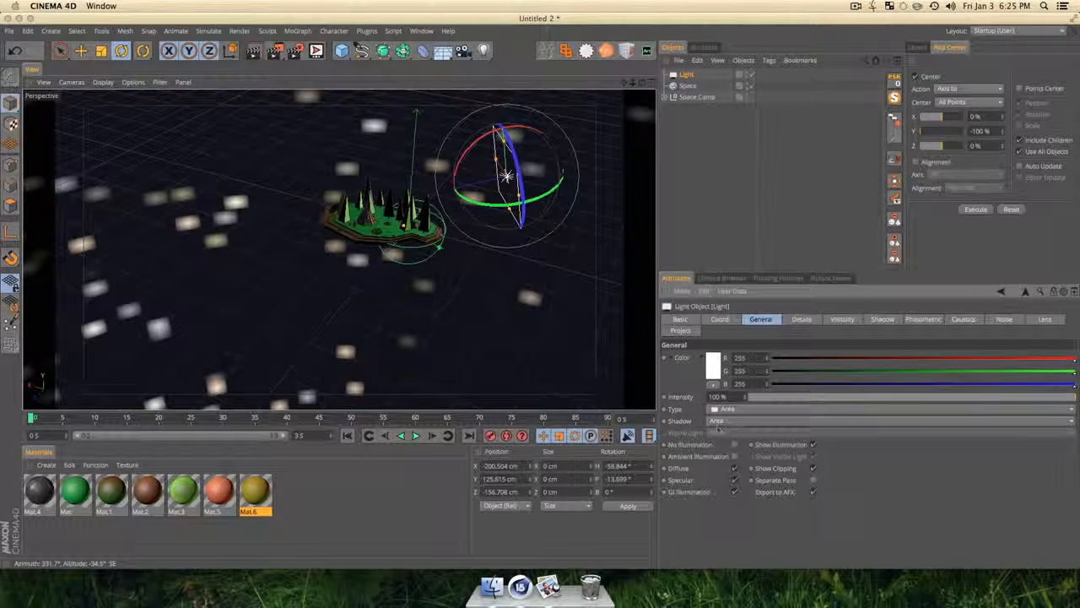
pyautogui.click(803, 397)
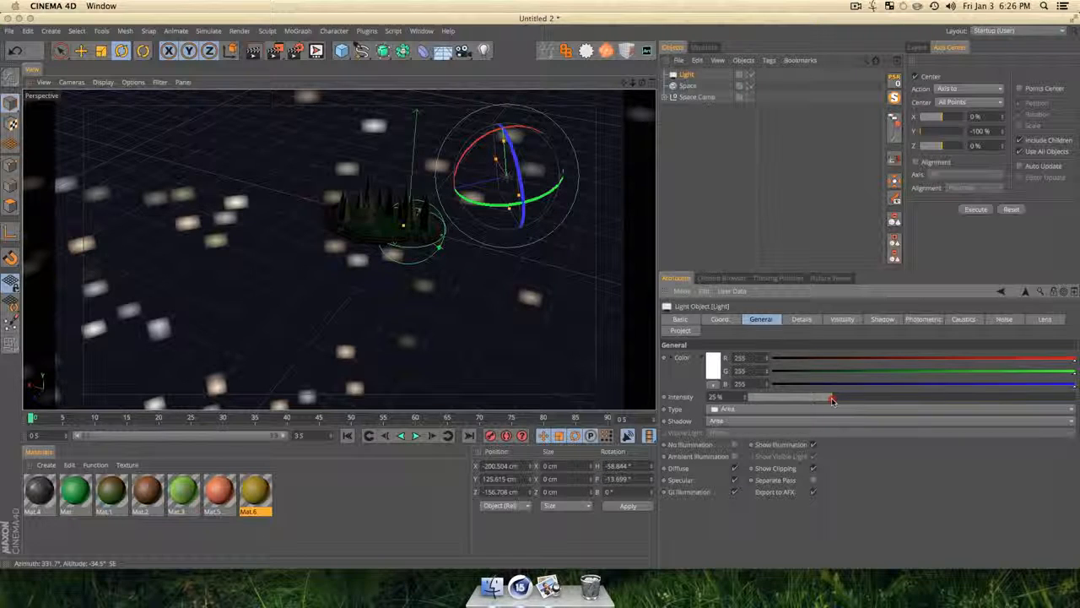
pyautogui.click(703, 235)
pyautogui.press('super+r')
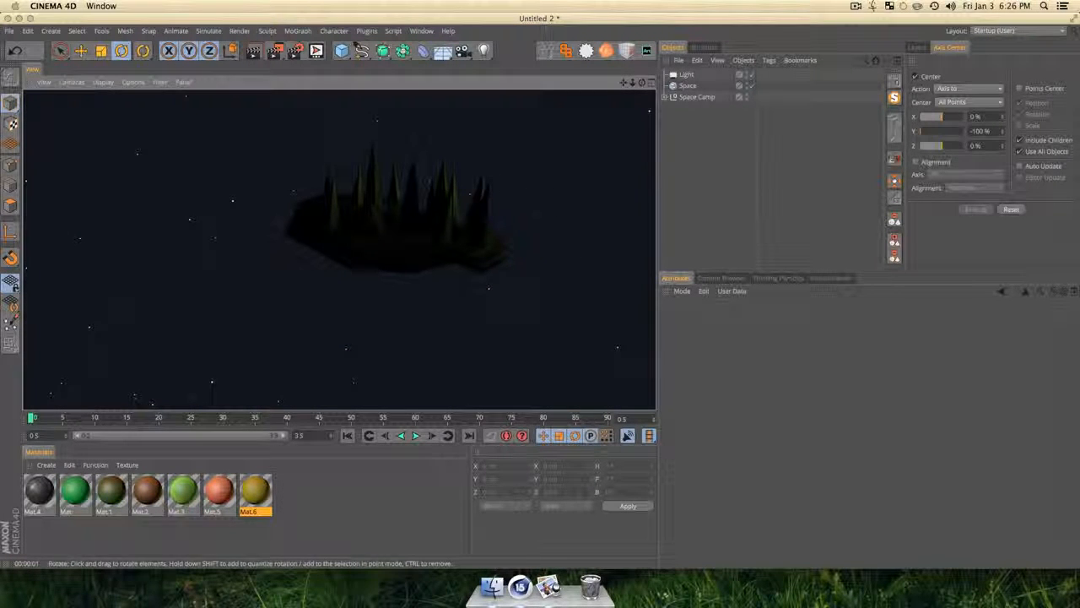
# Rename the area light "Fill" and deselect it.
pyautogui.click(687, 75)
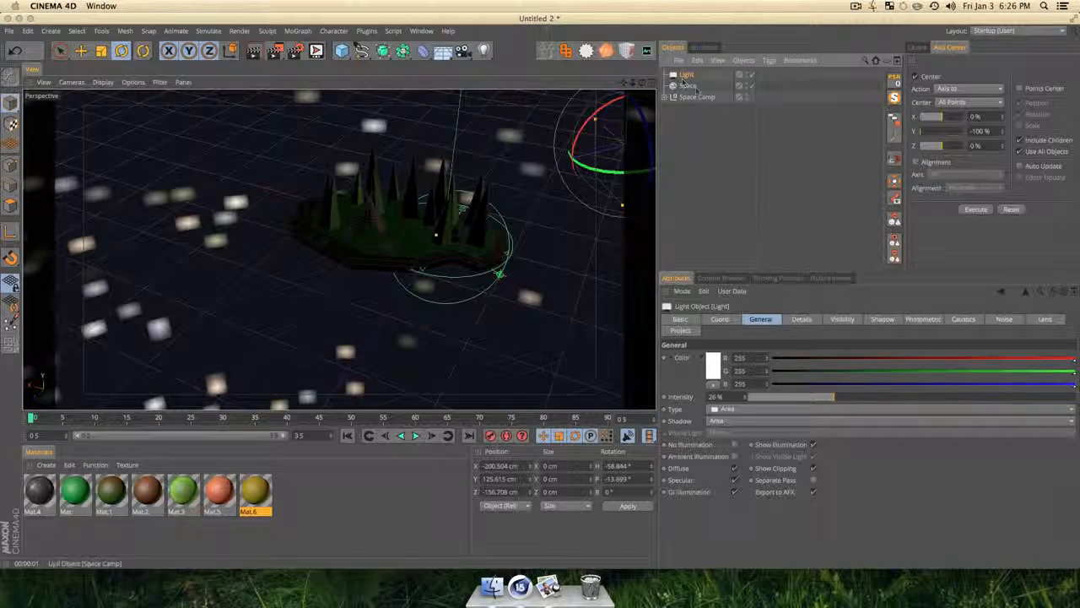
pyautogui.write('Fill')
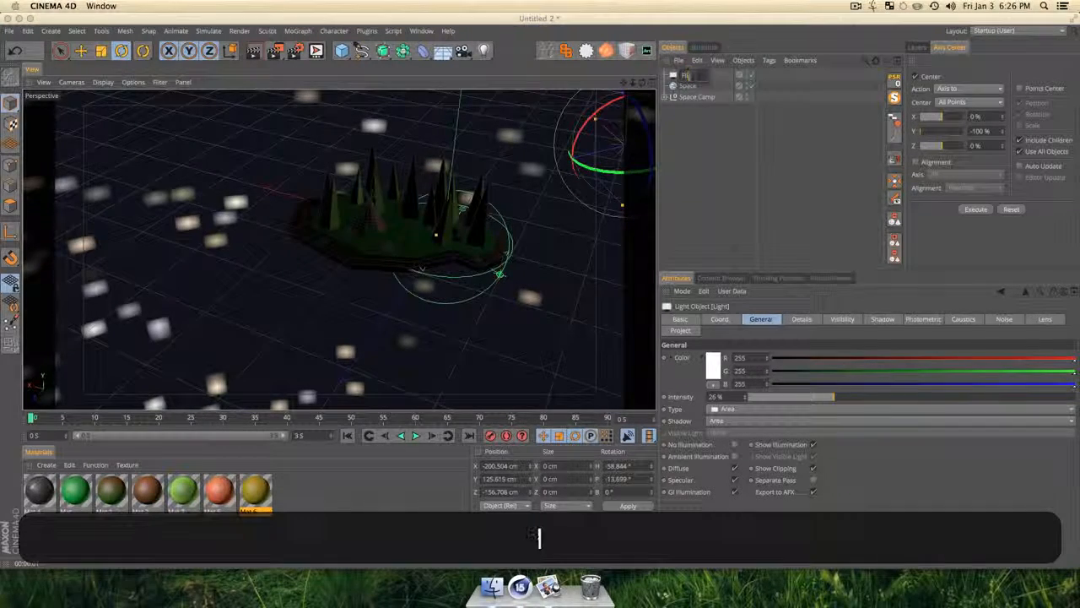
pyautogui.press('Return')
pyautogui.click(695, 147)
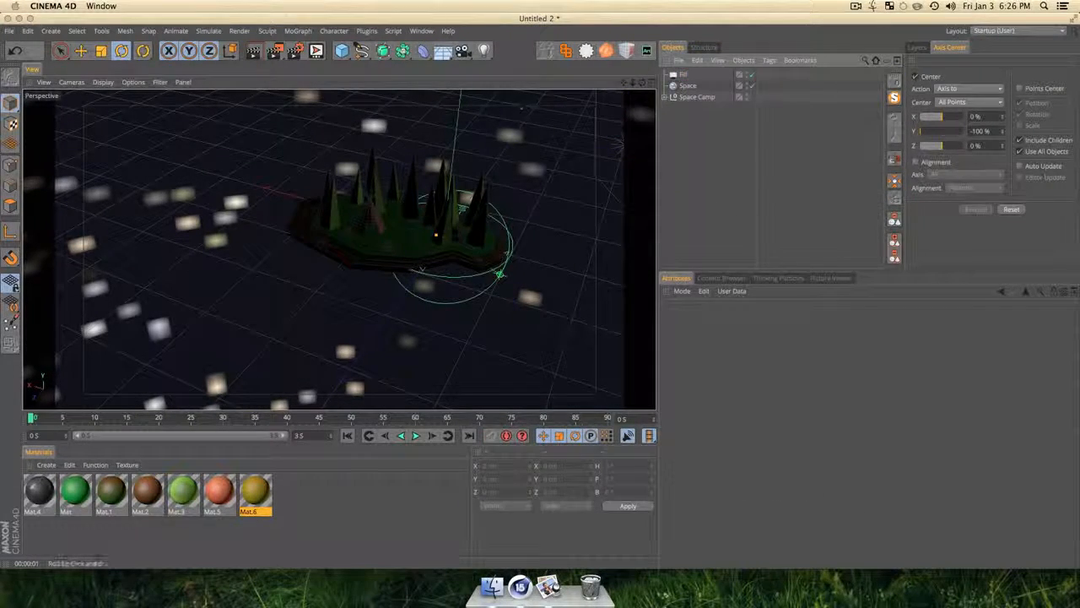
# Add a second light and move it in front of the tent side, at about X 165.6, Z 219.3 cm.
pyautogui.click(485, 53)
pyautogui.press('e')
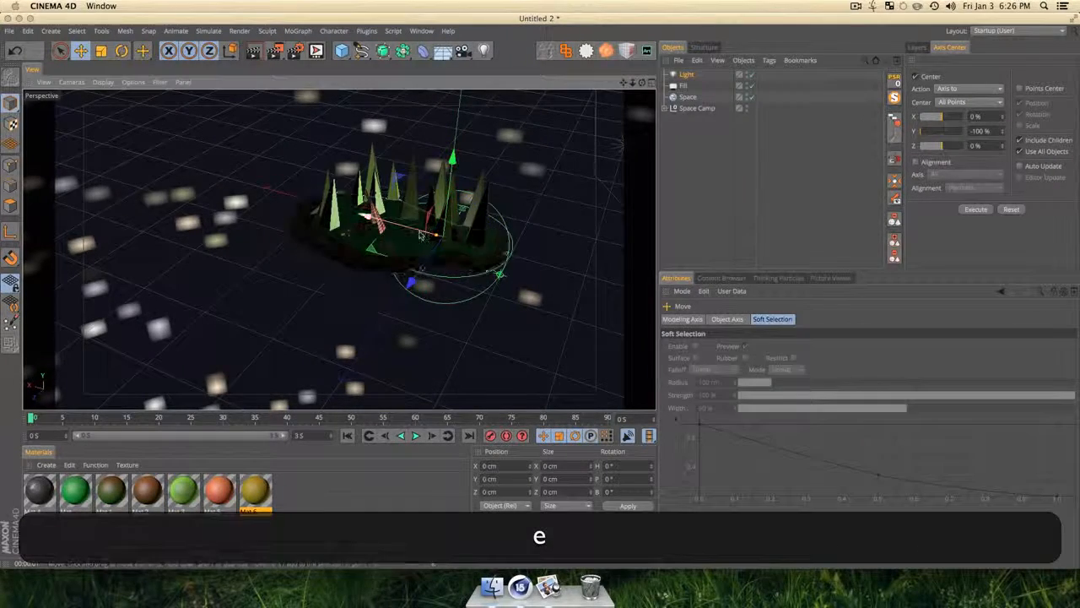
pyautogui.moveTo(421, 235); pyautogui.dragTo(236, 319)
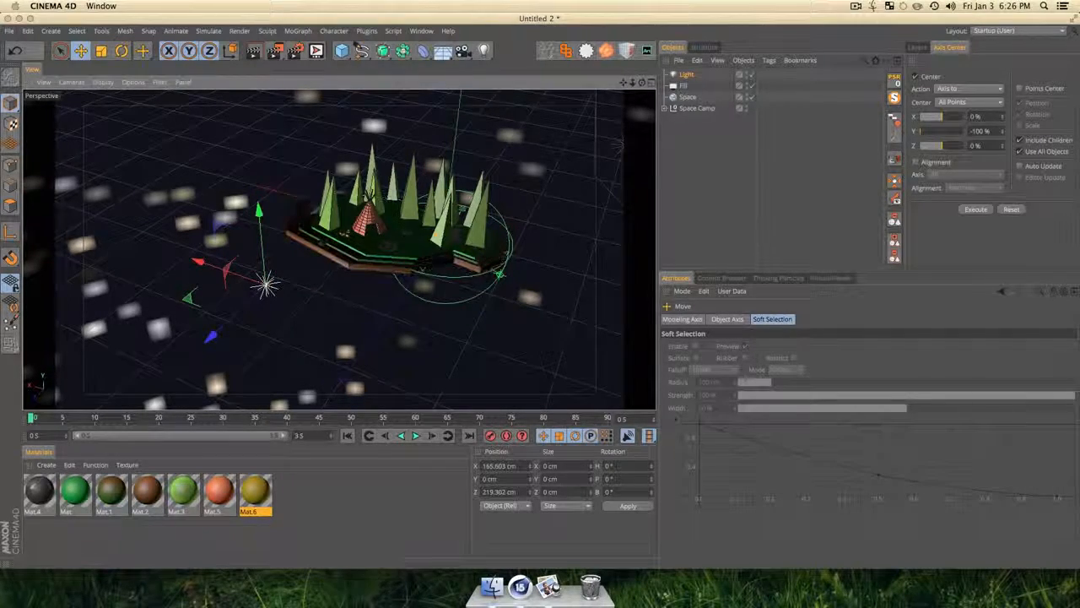
# Rename the second light "Spec 1", deselect it and render the view.
pyautogui.doubleClick(687, 74)
pyautogui.press('shift')
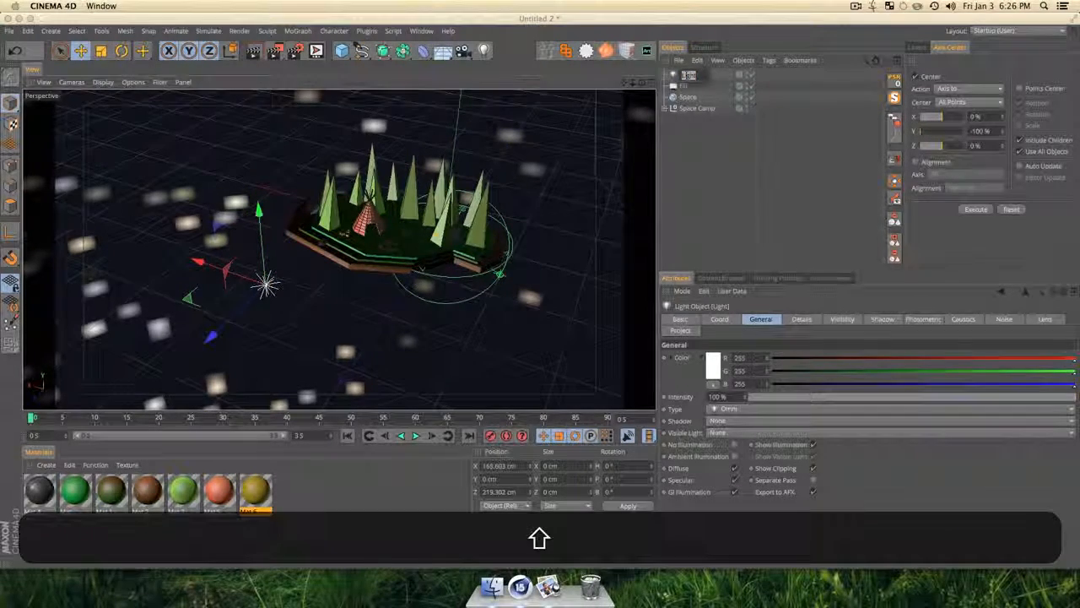
pyautogui.write('Spec 1')
pyautogui.press('Return')
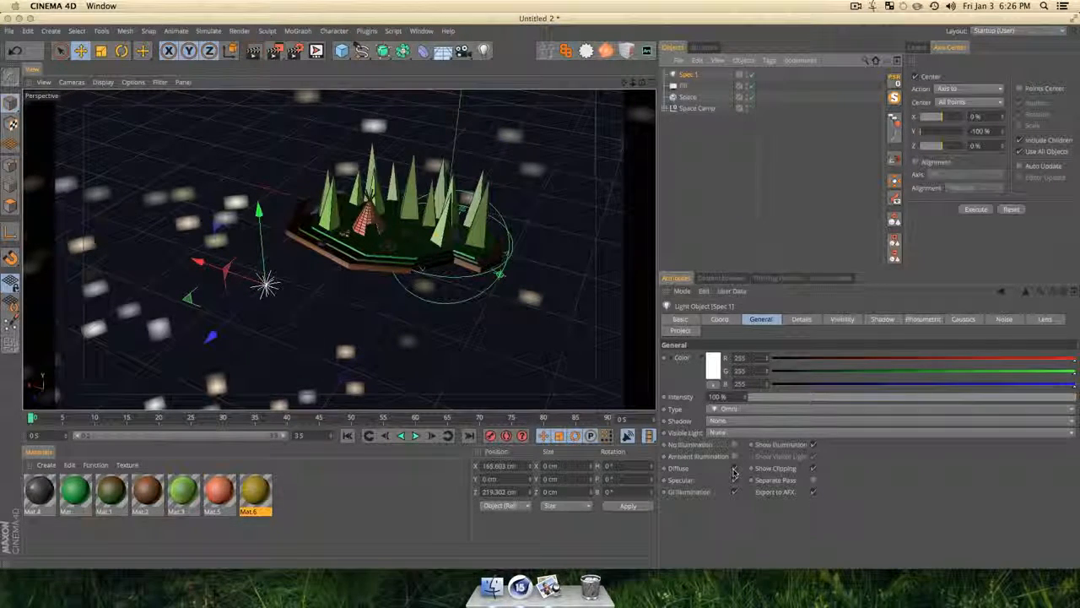
pyautogui.press('r')
pyautogui.click(689, 75)
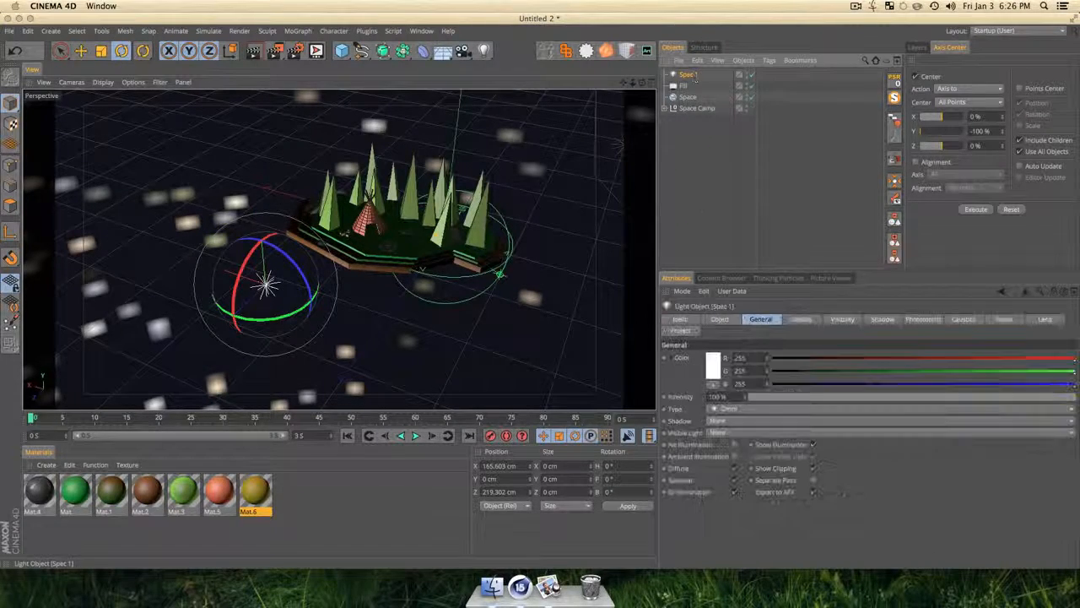
pyautogui.click(697, 209)
pyautogui.press('super+r')
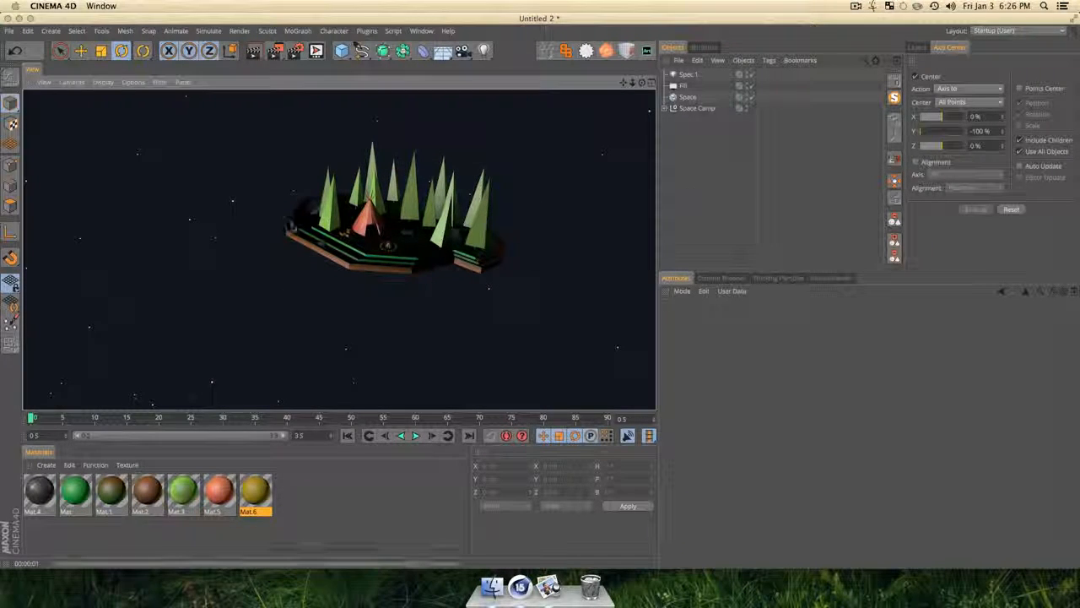
# Turn off Diffuse on the Spec 1 light and render the specular-only lighting.
pyautogui.click(689, 74)
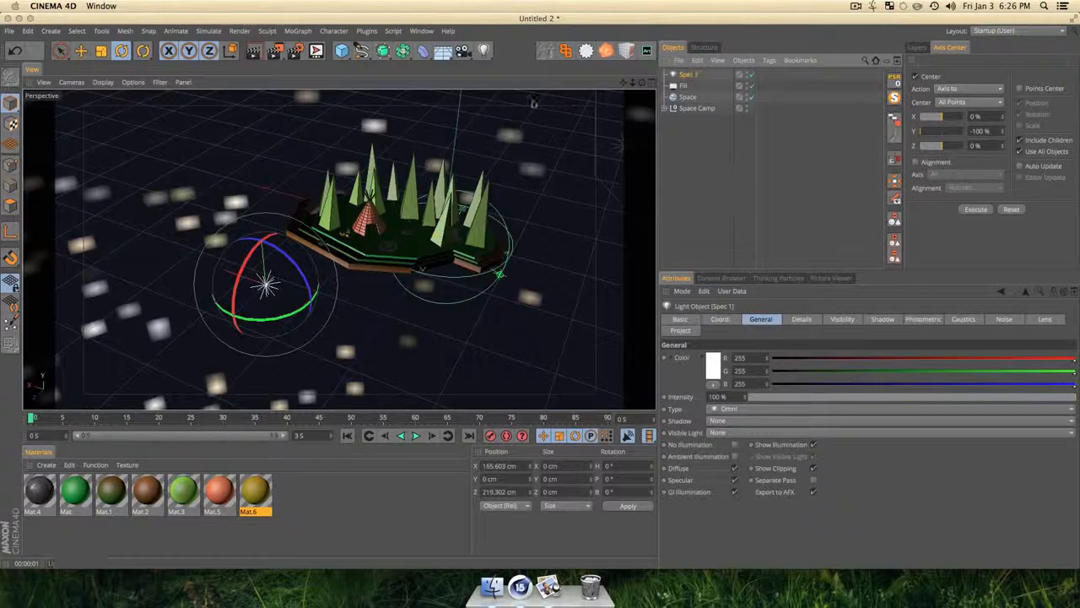
pyautogui.click(734, 469)
pyautogui.press('super+r')
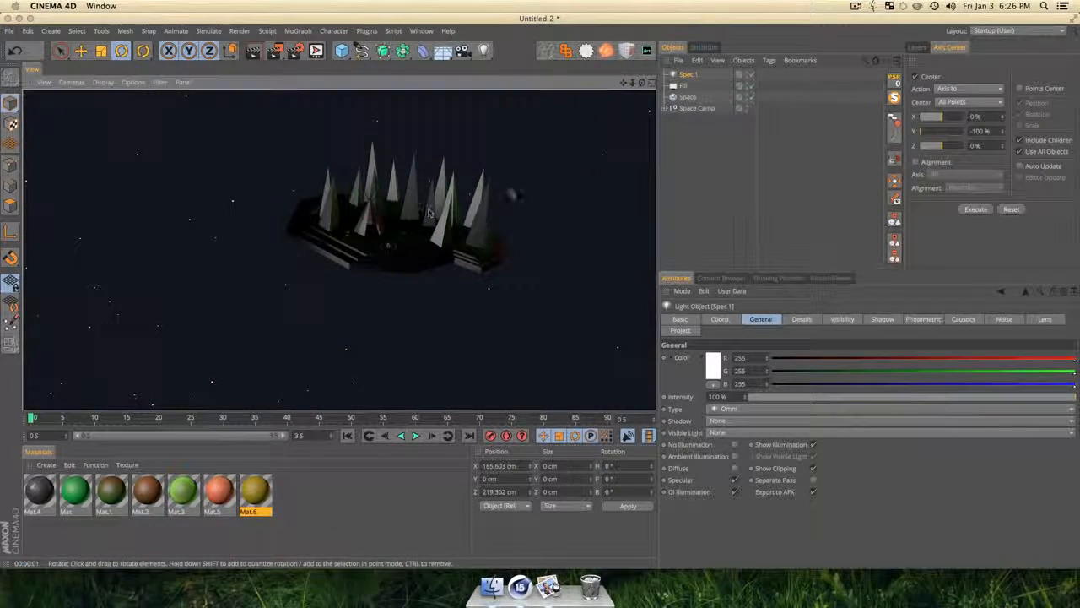
# Set the Spec 1 light's color to light cyan-blue, RGB 144, 238, 255.
pyautogui.click(716, 367)
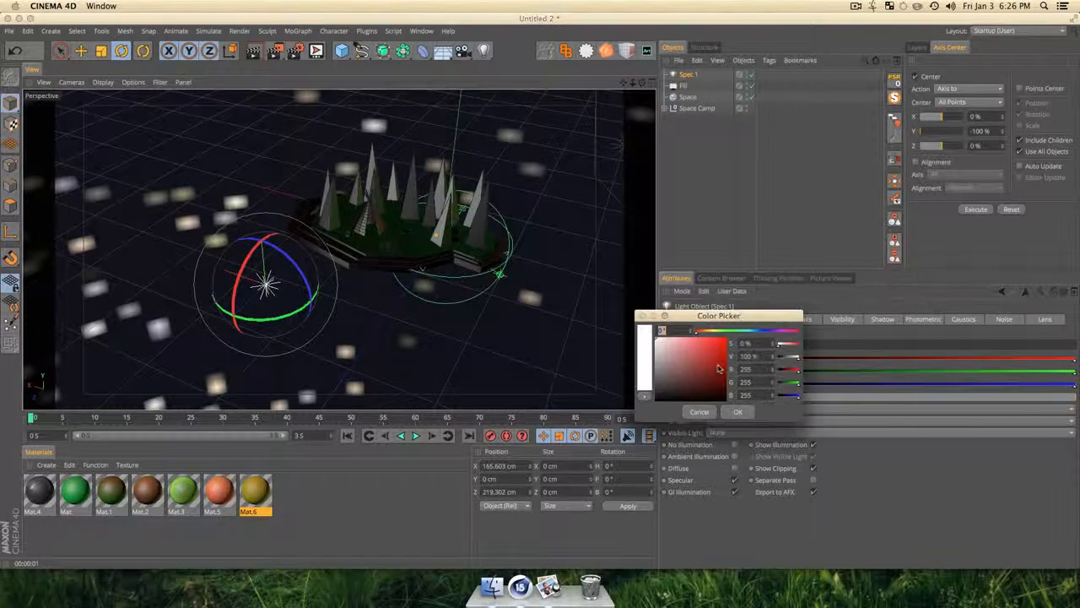
pyautogui.click(750, 331)
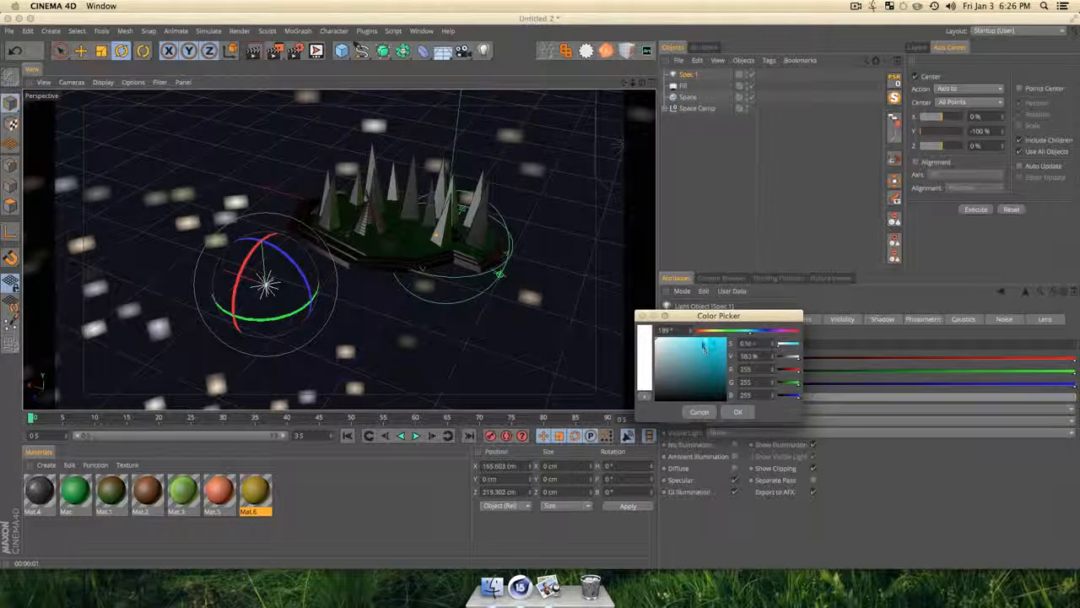
pyautogui.moveTo(704, 347); pyautogui.dragTo(685, 337)
pyautogui.click(738, 411)
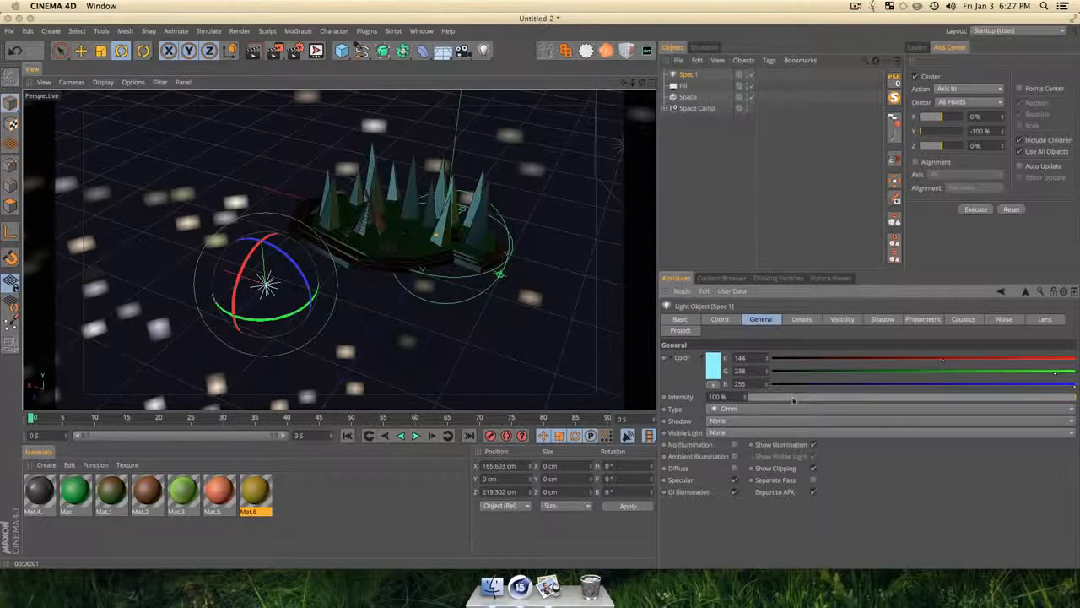
# Lower the Spec 1 light's intensity to about 54%, render the view, and reselect the light.
pyautogui.moveTo(796, 400); pyautogui.dragTo(921, 408)
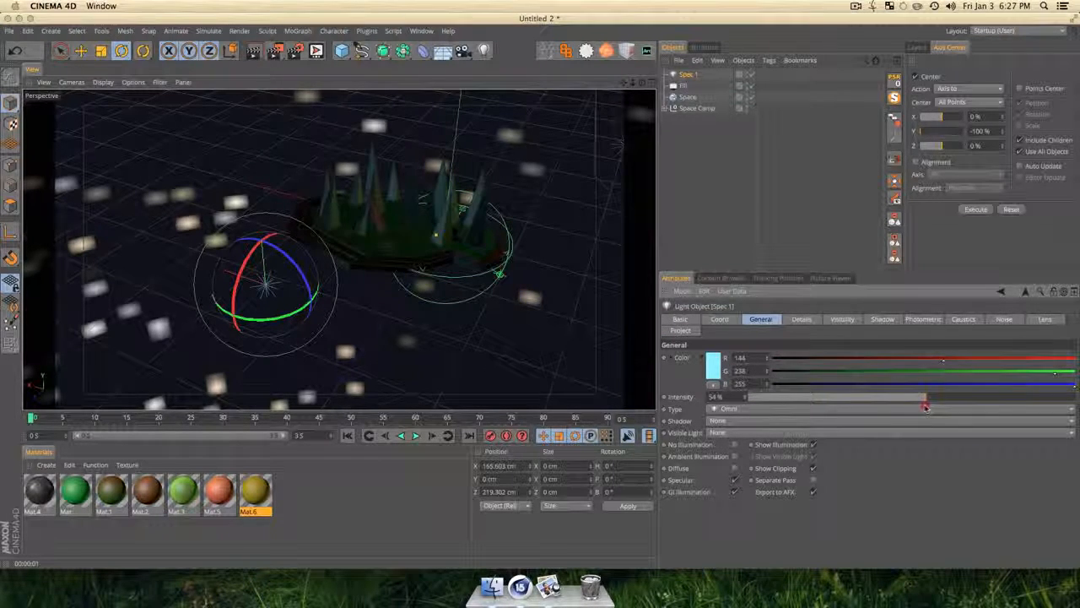
pyautogui.press('super+r')
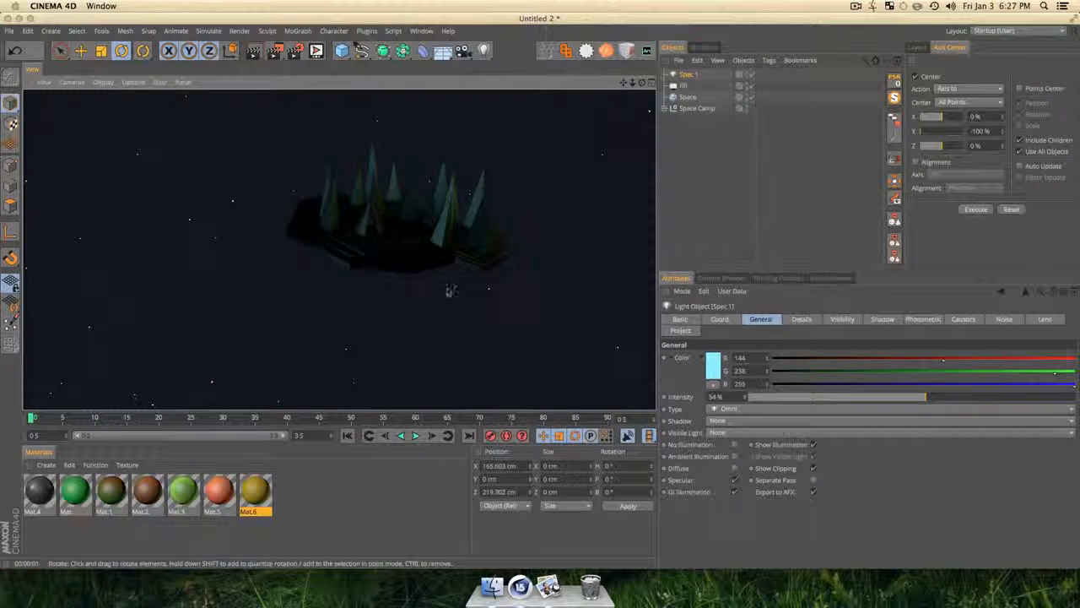
pyautogui.click(724, 178)
pyautogui.click(690, 75)
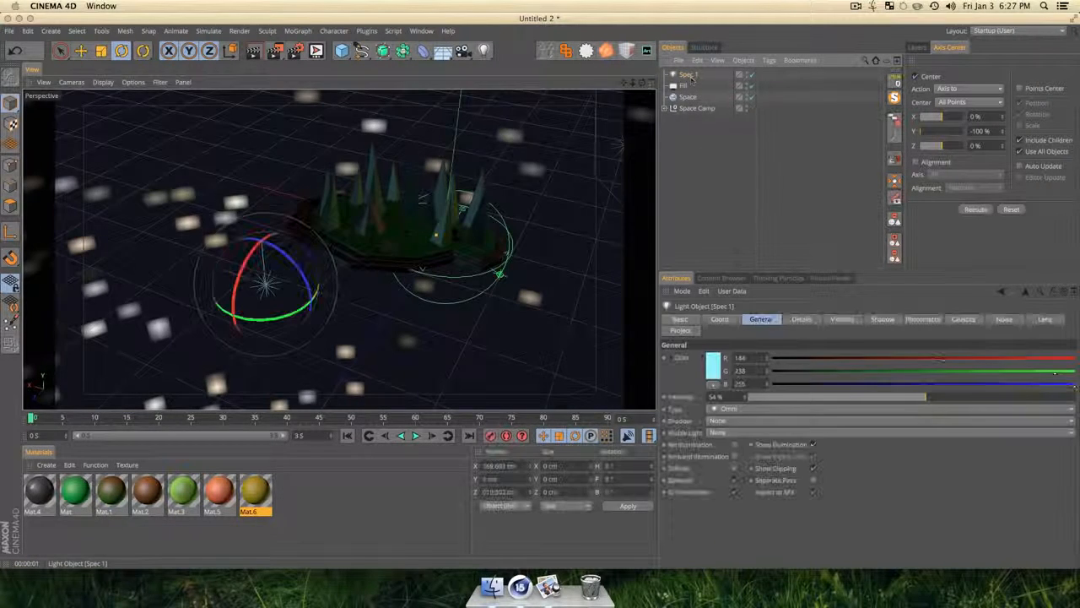
# Duplicate the Spec 1 light and place the copy beside the island at about X -122, Y 24, Z 92 cm.
pyautogui.press('e')
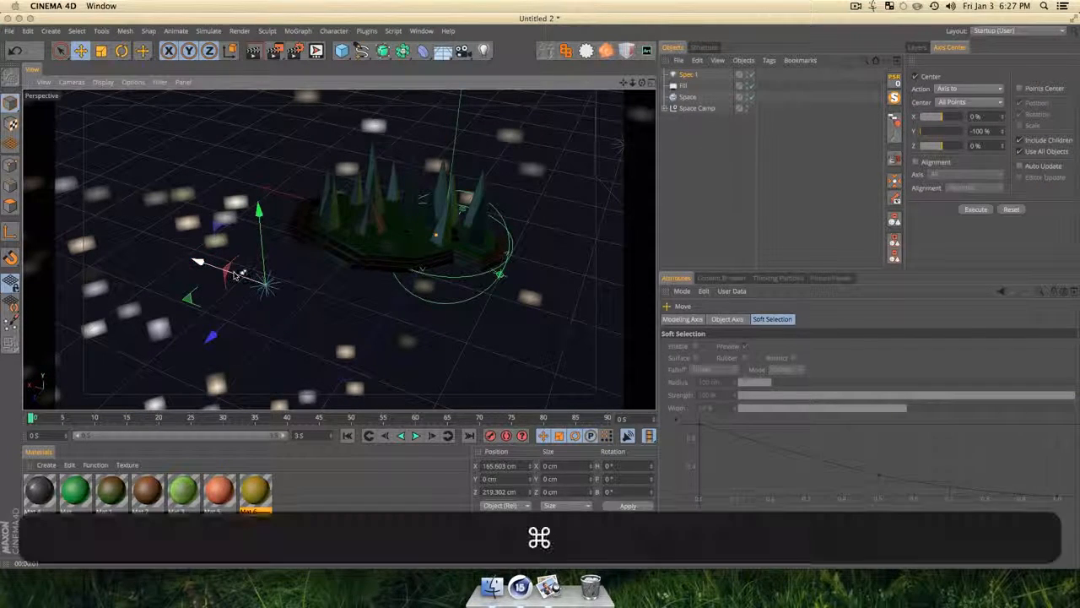
pyautogui.keyDown('super'); pyautogui.moveTo(234, 276); pyautogui.dragTo(412, 339); pyautogui.keyUp('super')
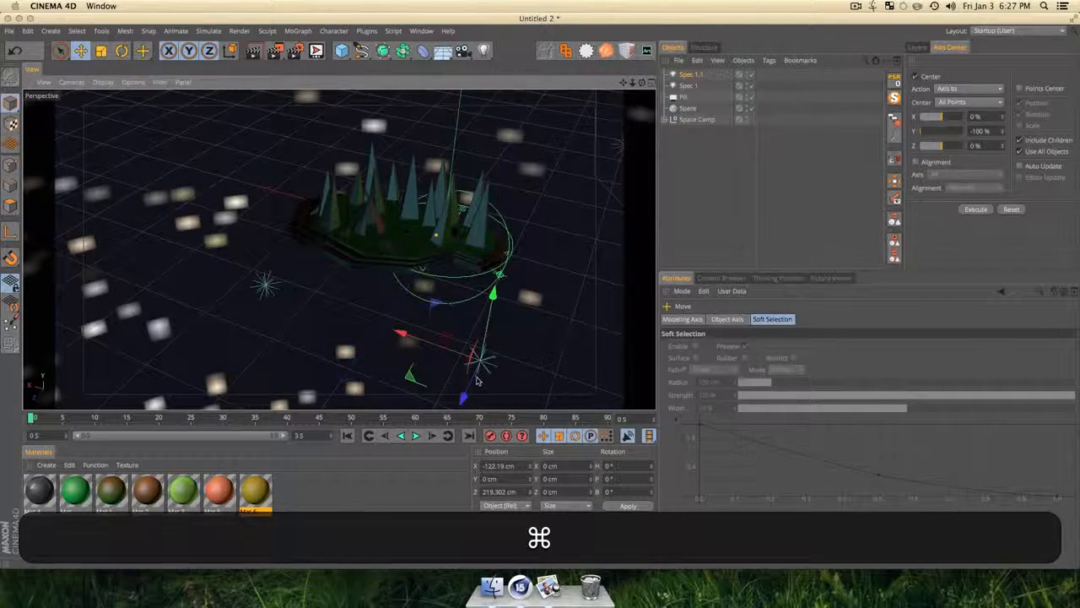
pyautogui.moveTo(474, 380); pyautogui.dragTo(514, 292)
pyautogui.press('3')
pyautogui.press('3')
# Rename the duplicated specular light "Spec 2".
pyautogui.click(690, 76)
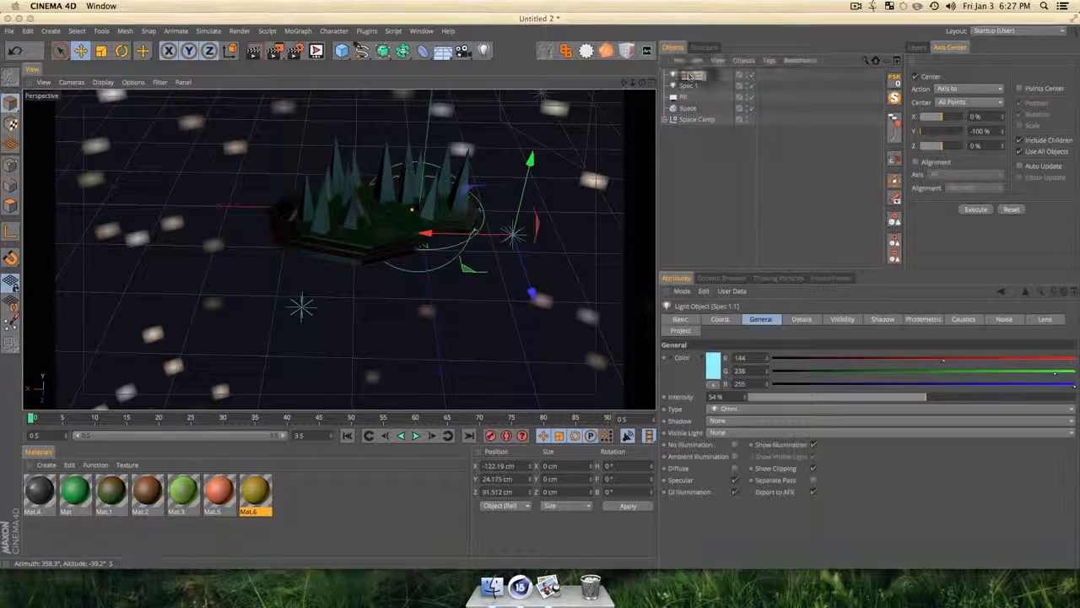
pyautogui.press('shift+super+a')
pyautogui.press('shift+super+s')
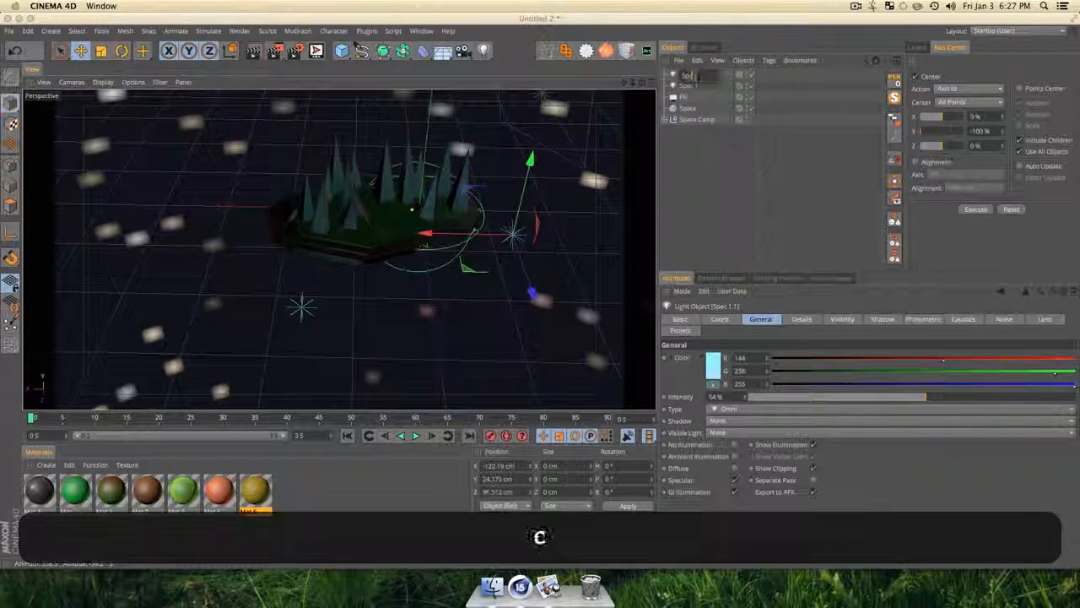
pyautogui.press('Return')
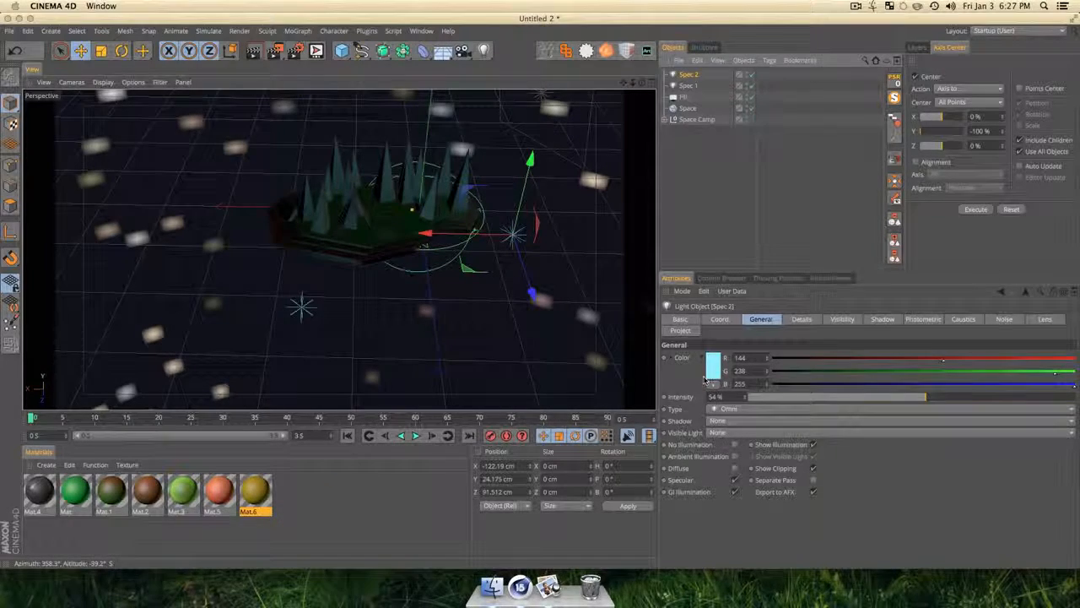
# Set the Spec 2 light's color to warm cream, RGB 252, 216, 159, and its intensity to about 38%.
pyautogui.click(714, 371)
pyautogui.moveTo(709, 337); pyautogui.dragTo(704, 338)
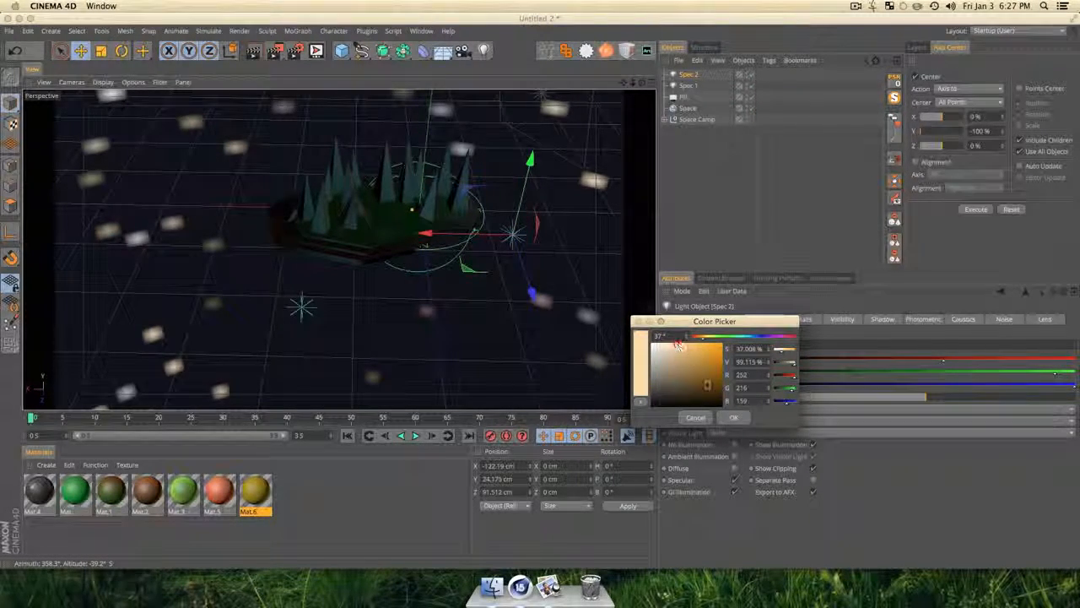
pyautogui.click(734, 419)
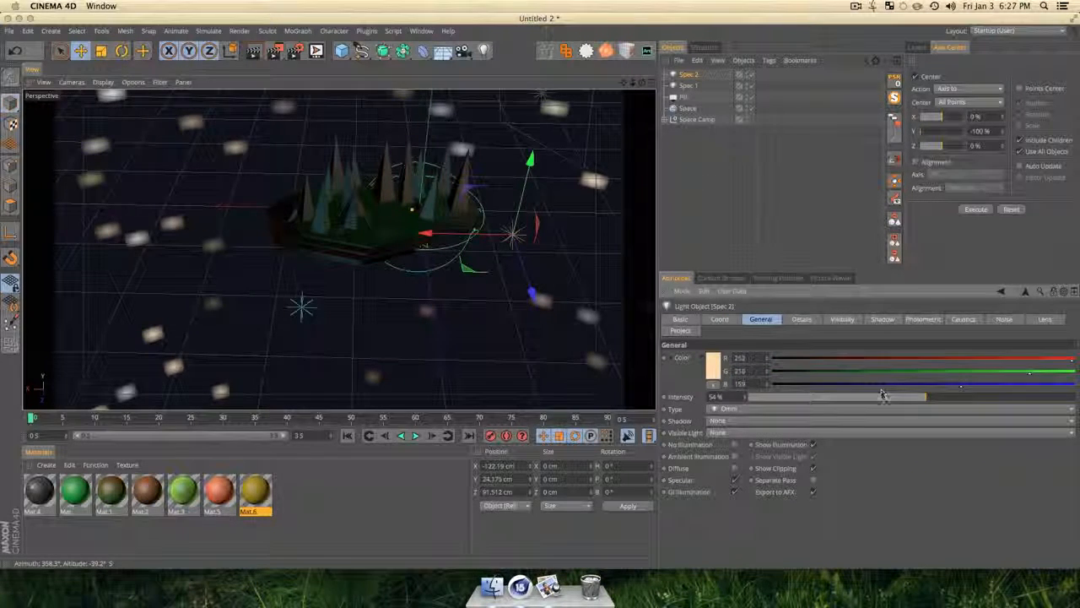
pyautogui.moveTo(886, 398); pyautogui.dragTo(873, 399)
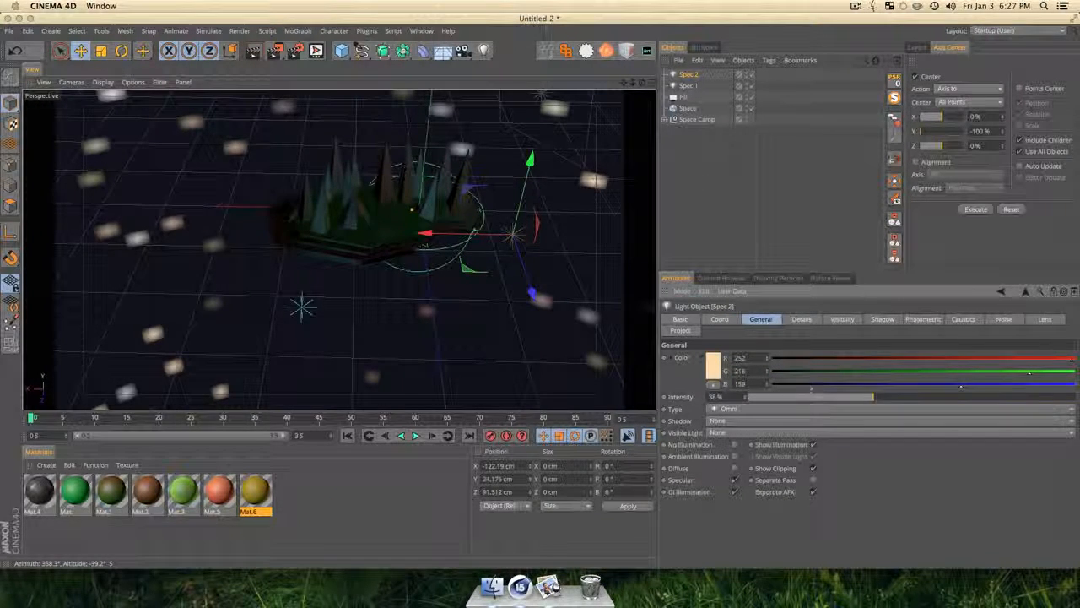
# Deselect the light and render the island from two slightly different angles to check both specular lights.
pyautogui.click(692, 207)
pyautogui.press('3')
pyautogui.moveTo(510, 253); pyautogui.dragTo(439, 221)
pyautogui.press('super+r')
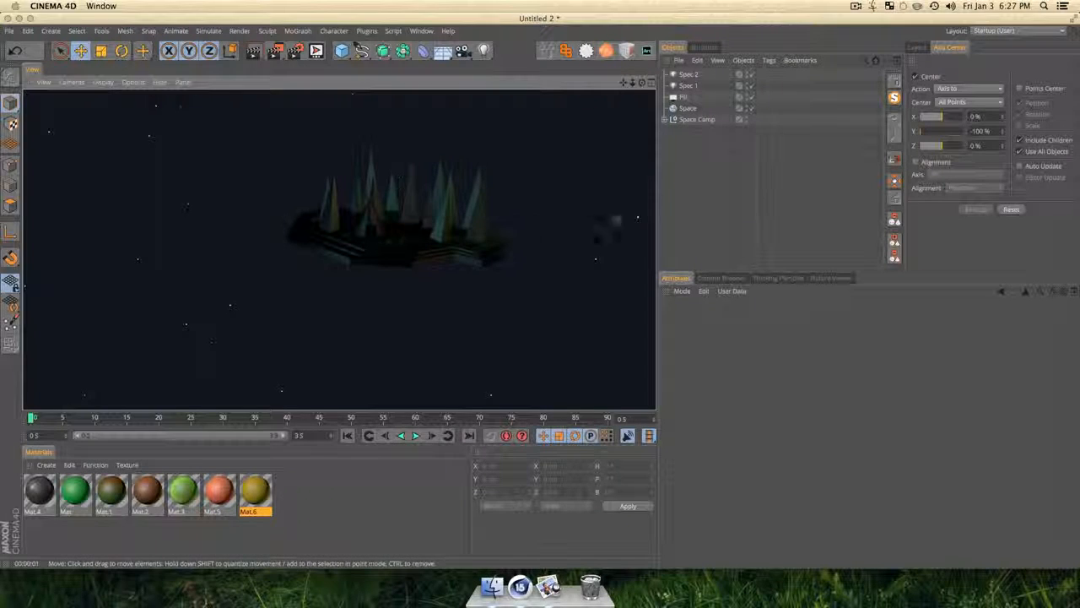
pyautogui.press('3')
pyautogui.moveTo(416, 251); pyautogui.dragTo(429, 256)
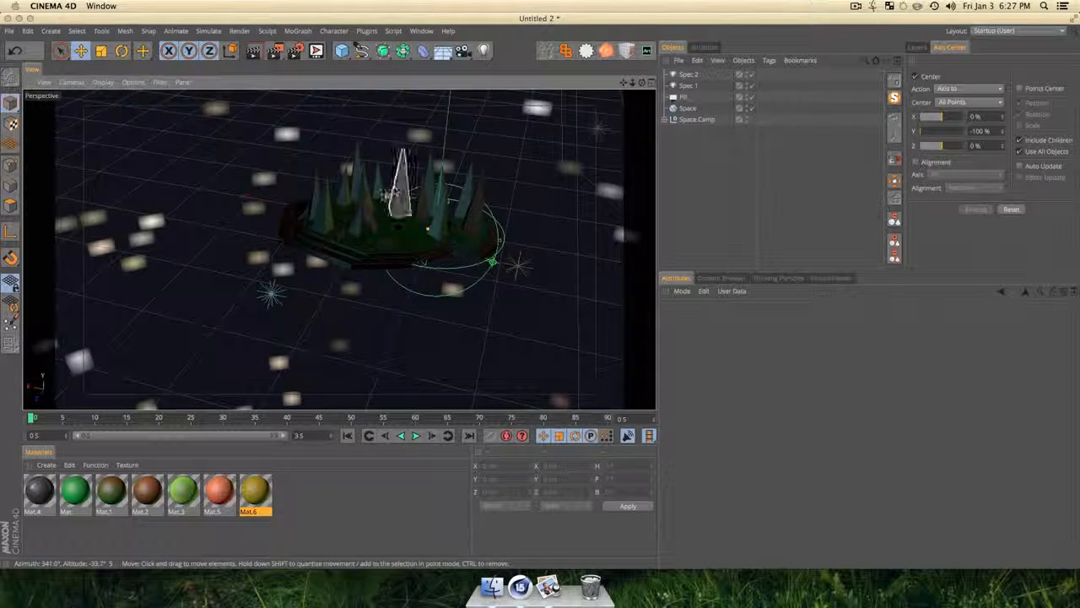
pyautogui.press('super+r')
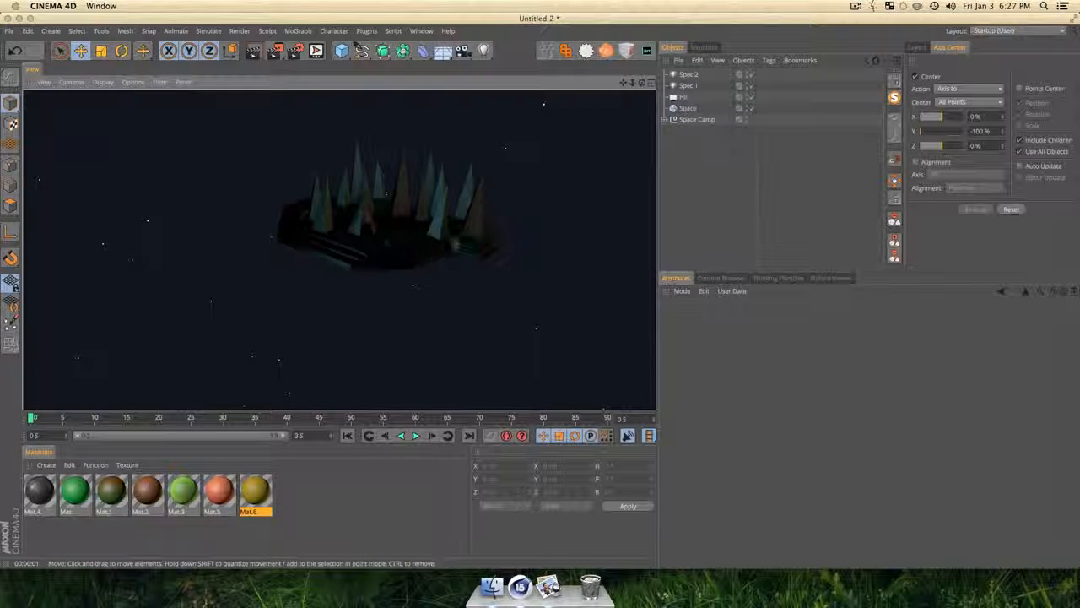
pyautogui.click(714, 182)
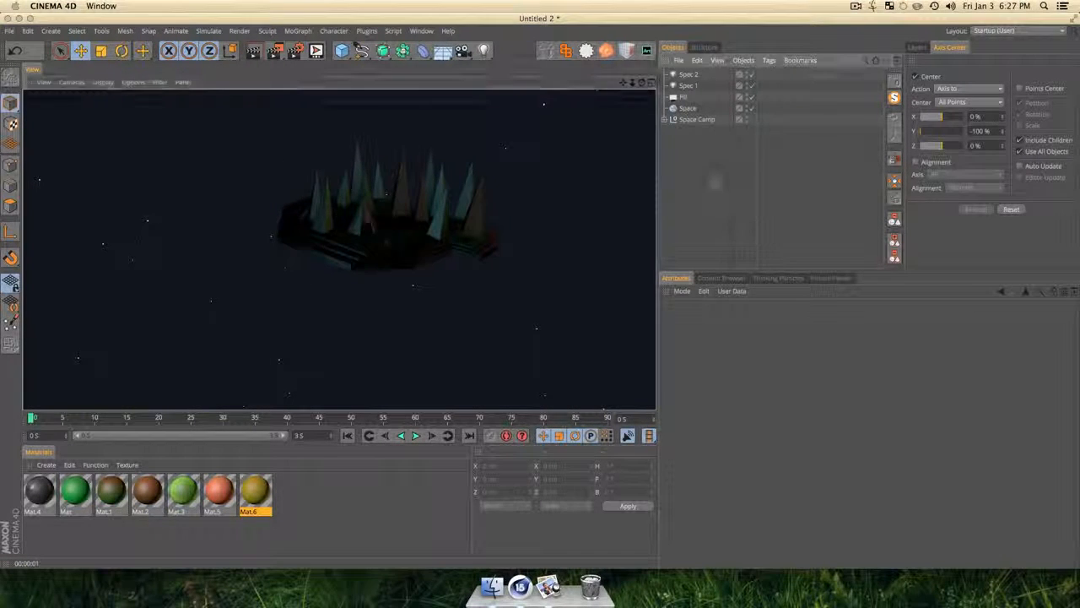
# Add a new light and rename it "Fire".
pyautogui.click(483, 53)
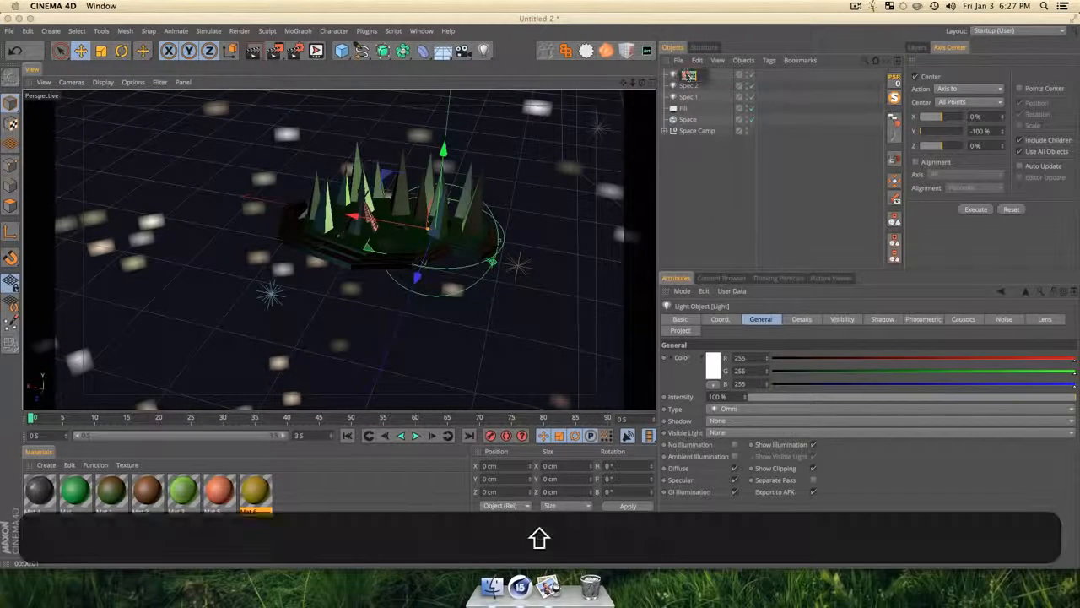
pyautogui.hotkey('shift', 'f')
pyautogui.write('ire')
pyautogui.press('Return')
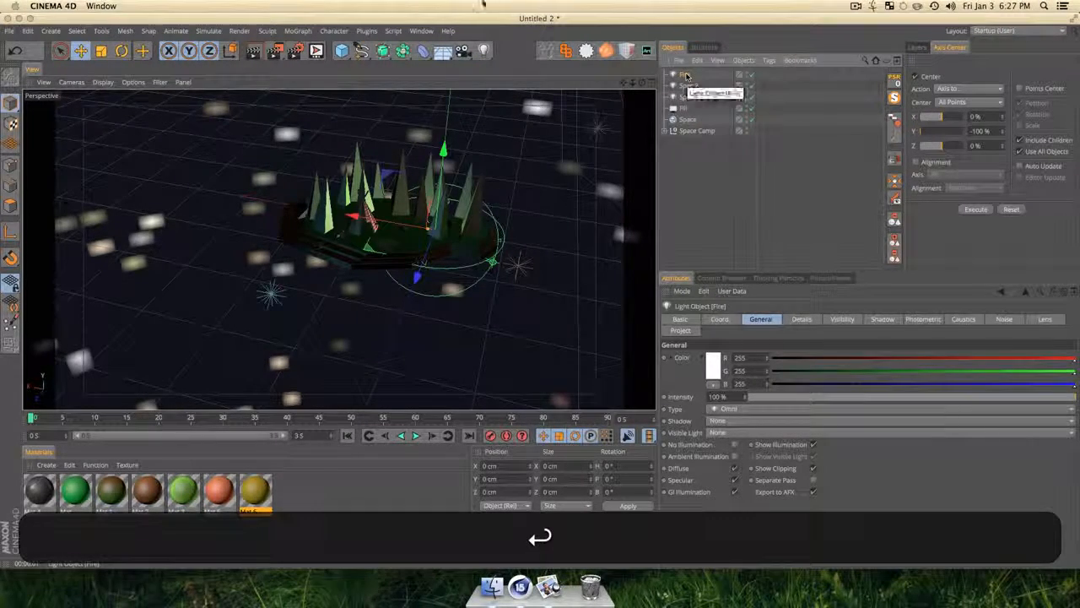
# Move the Fire light into the campfire's stone ring, at about X 54, Y 15, Z 76 cm.
pyautogui.moveTo(416, 276); pyautogui.dragTo(411, 262)
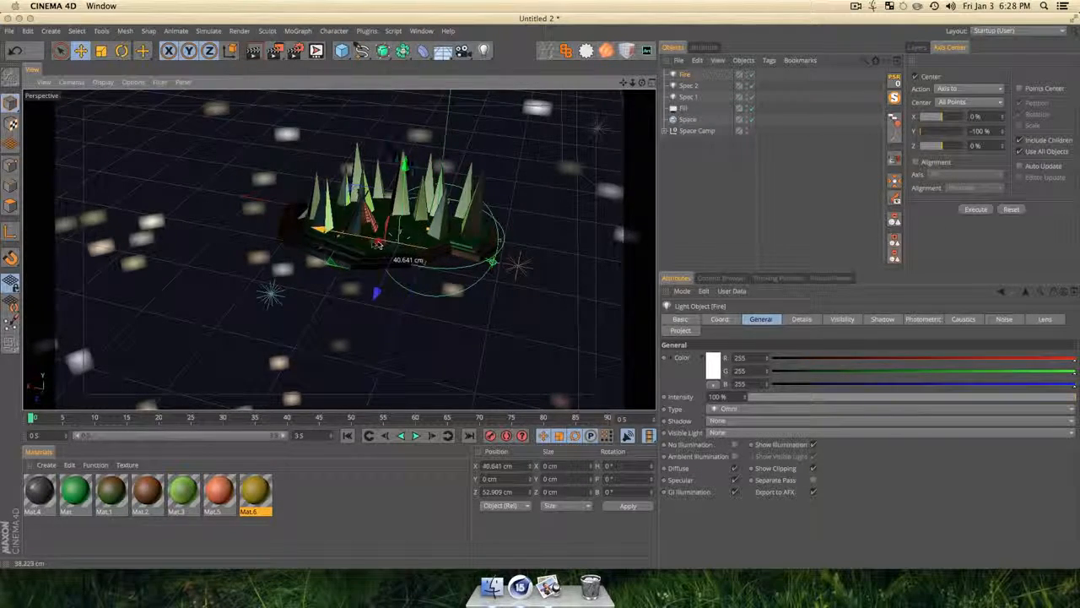
pyautogui.scroll(10, 382, 241)
pyautogui.press('3')
pyautogui.moveTo(383, 241); pyautogui.dragTo(446, 278)
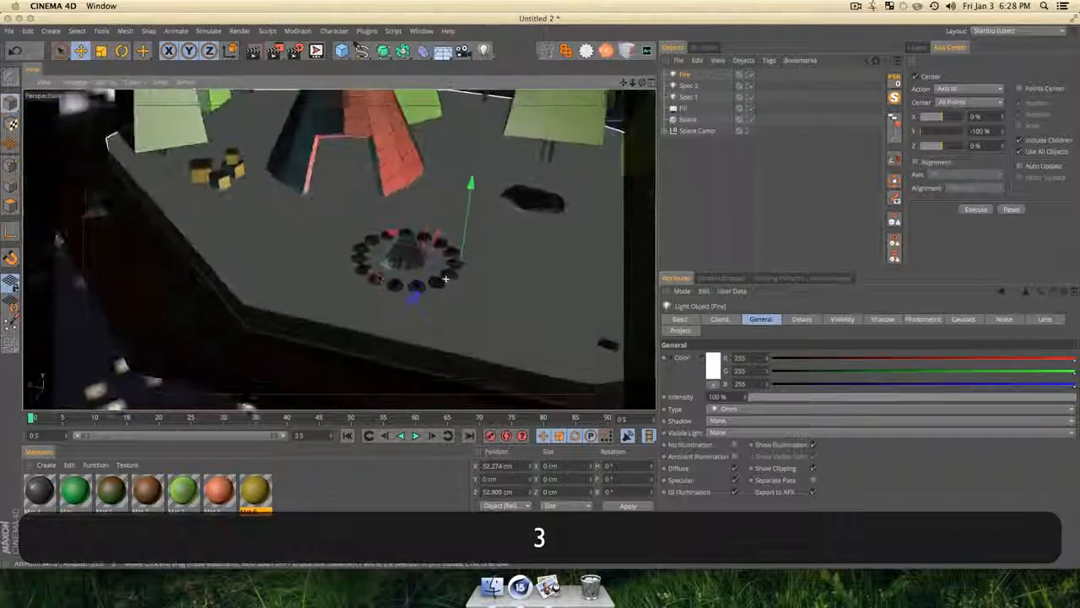
pyautogui.moveTo(468, 238); pyautogui.dragTo(386, 267)
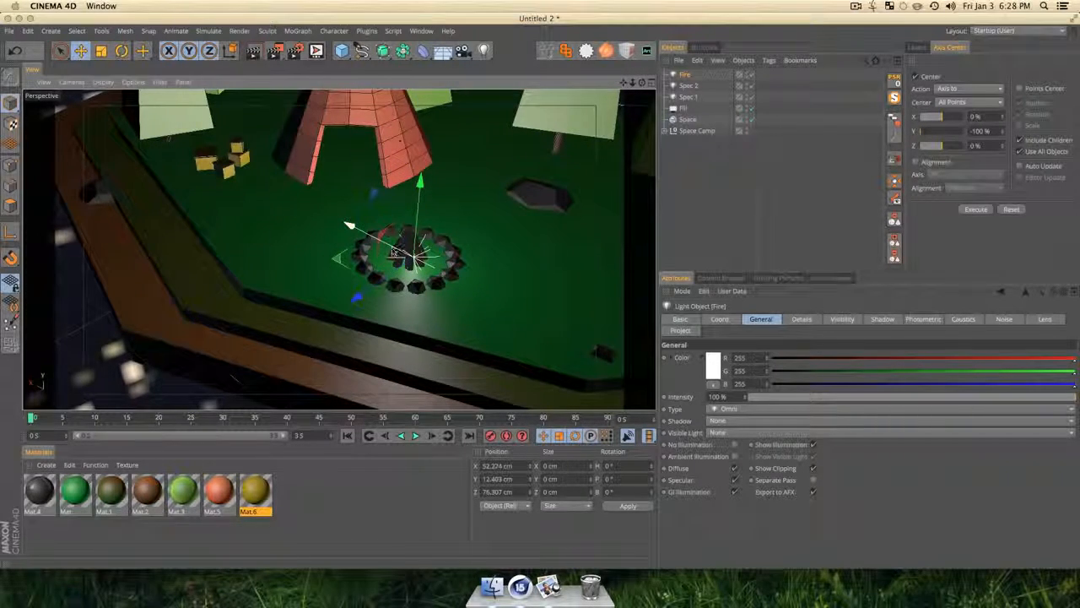
pyautogui.moveTo(410, 207); pyautogui.dragTo(405, 267)
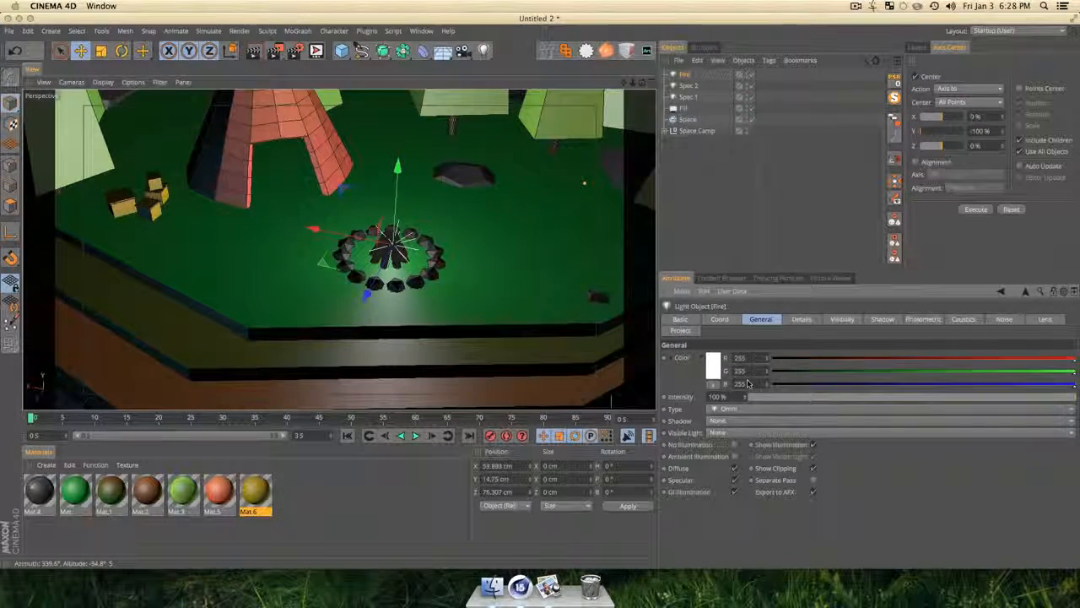
# Keep the Fire light's type as Omni and set its visible light to Volumetric.
pyautogui.click(712, 411)
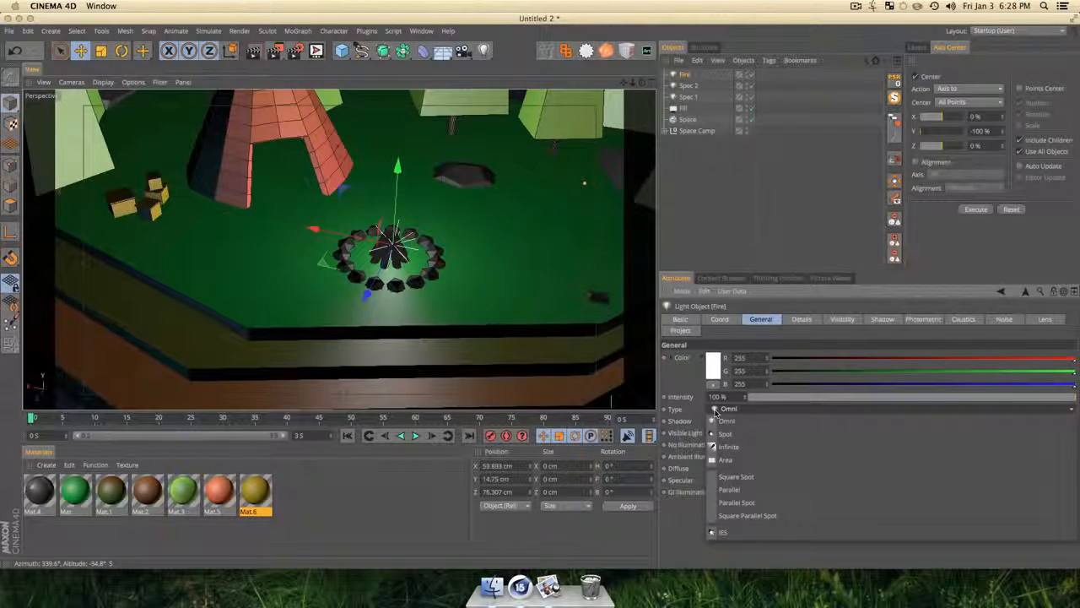
pyautogui.click(717, 408)
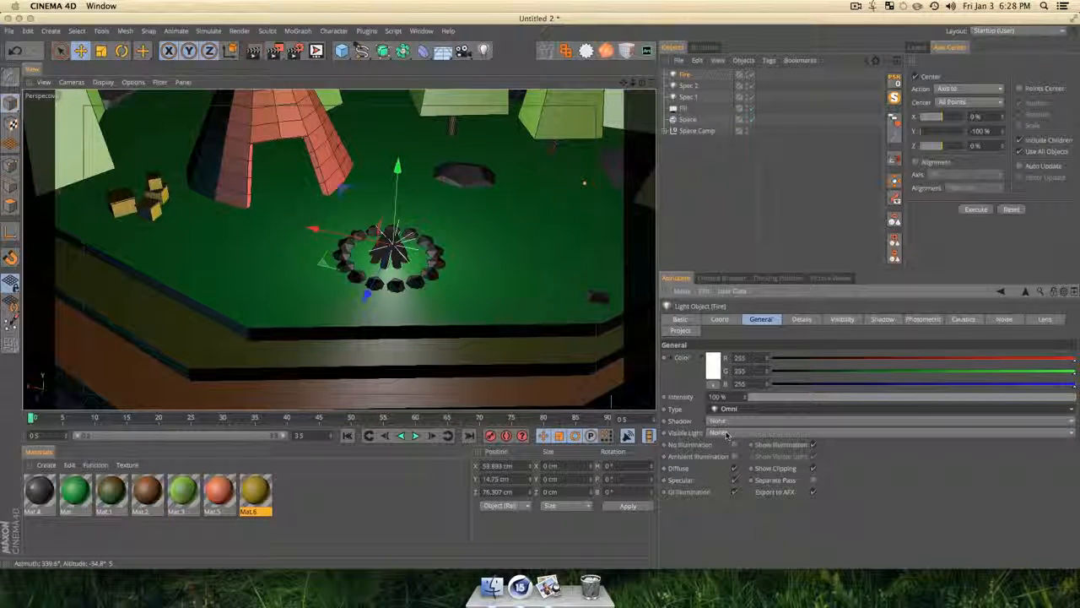
pyautogui.click(725, 432)
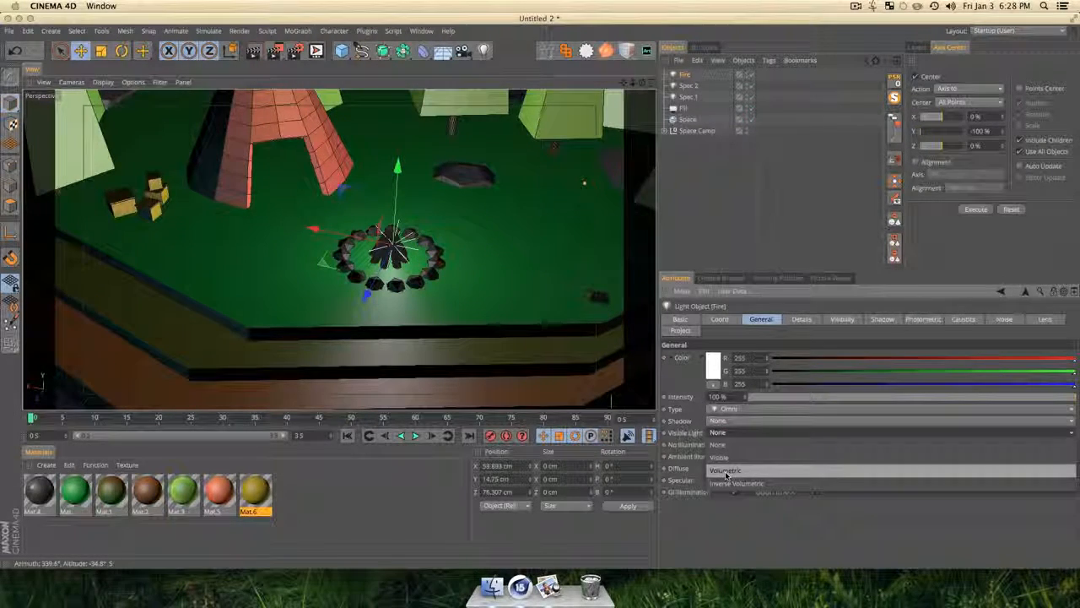
pyautogui.click(726, 473)
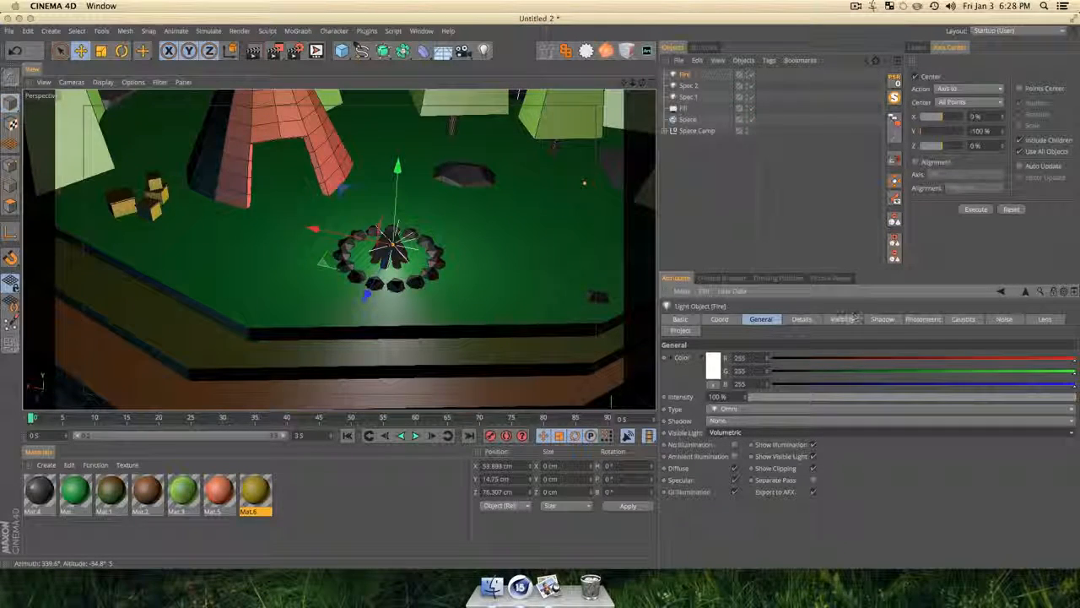
# Set the Fire light's falloff to Inverse Square (Physically Accurate) and render the view.
pyautogui.click(800, 320)
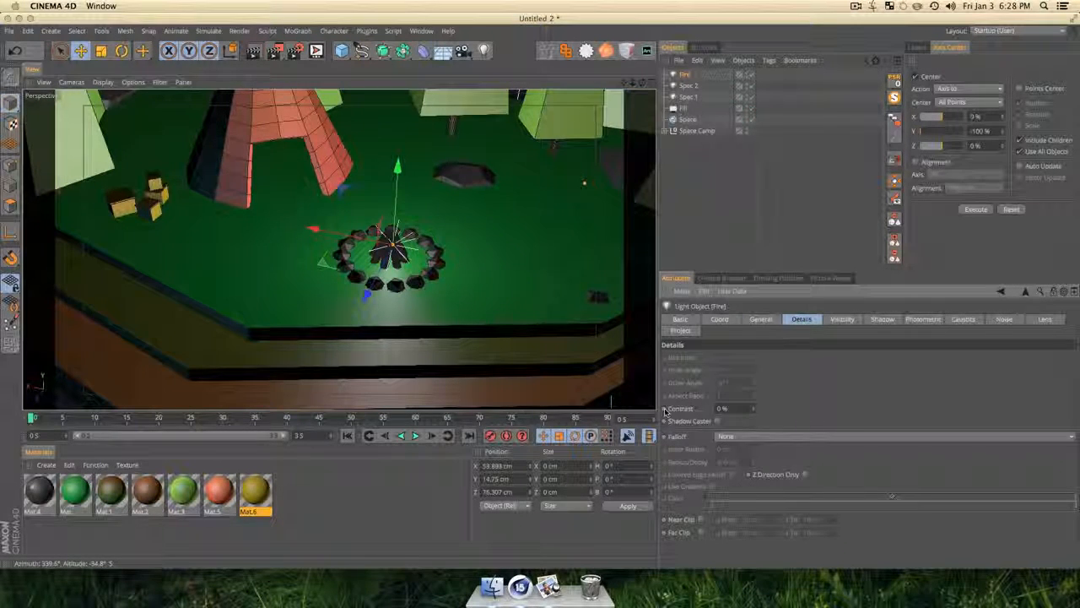
pyautogui.click(732, 437)
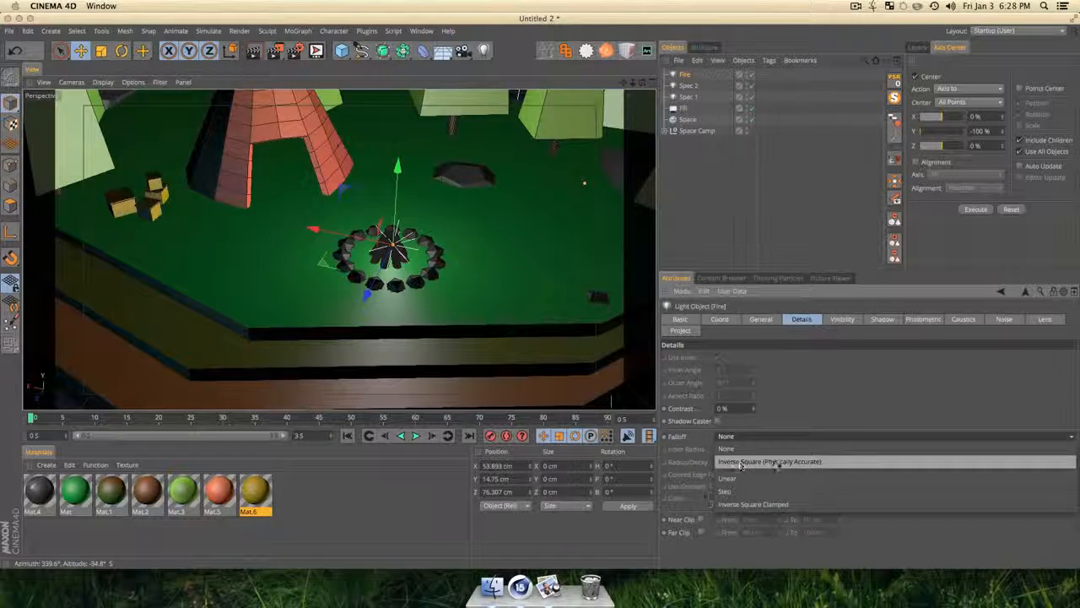
pyautogui.click(775, 464)
pyautogui.click(803, 464)
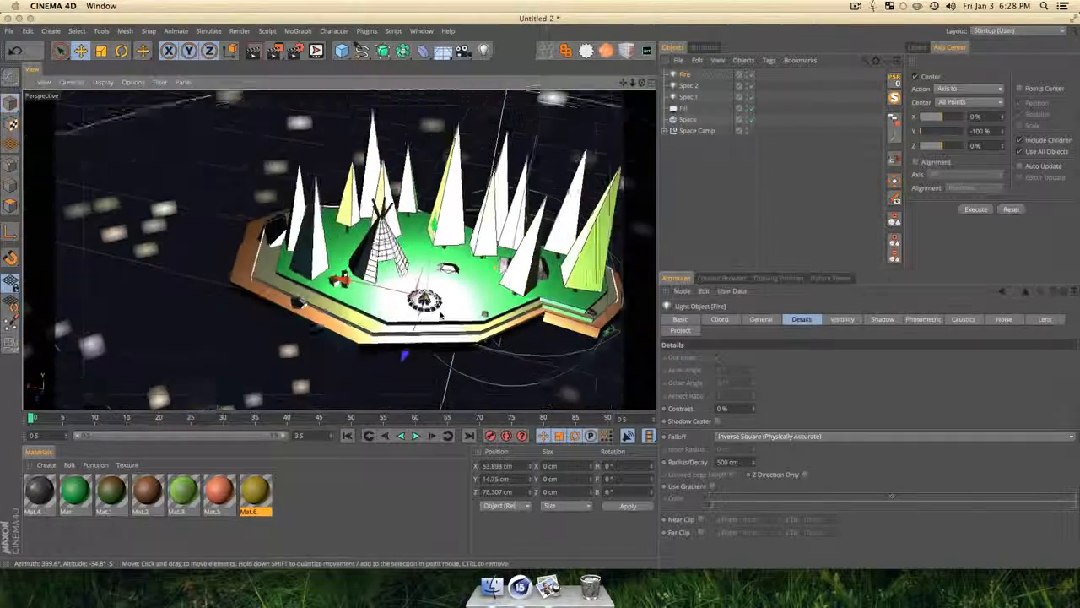
pyautogui.press('super+r')
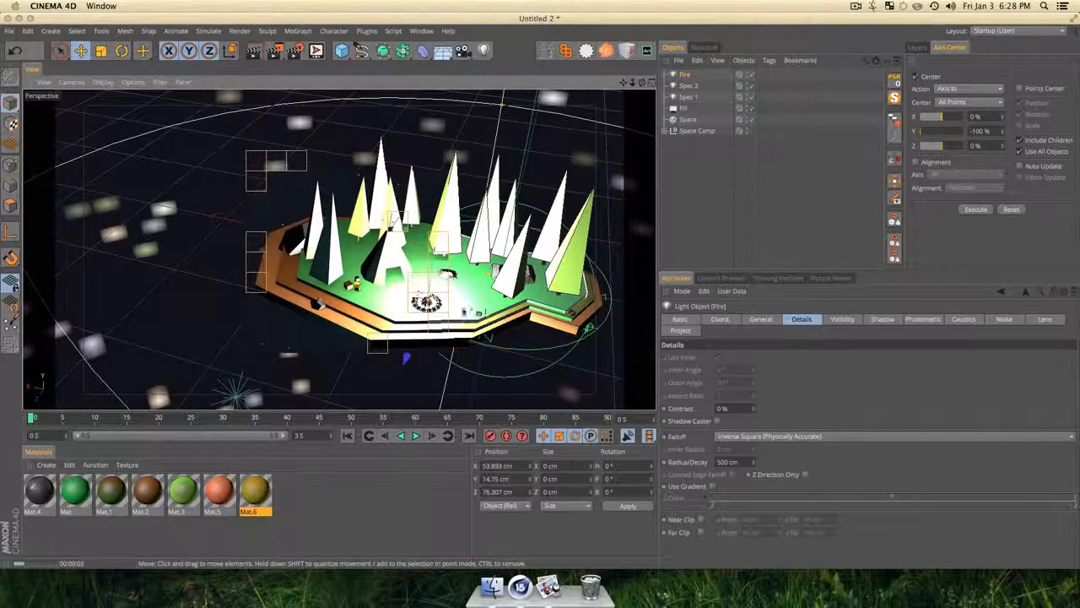
# Scale down the Fire light's falloff sphere from beyond the whole island to the area around the camp.
pyautogui.scroll(-3, 462, 321)
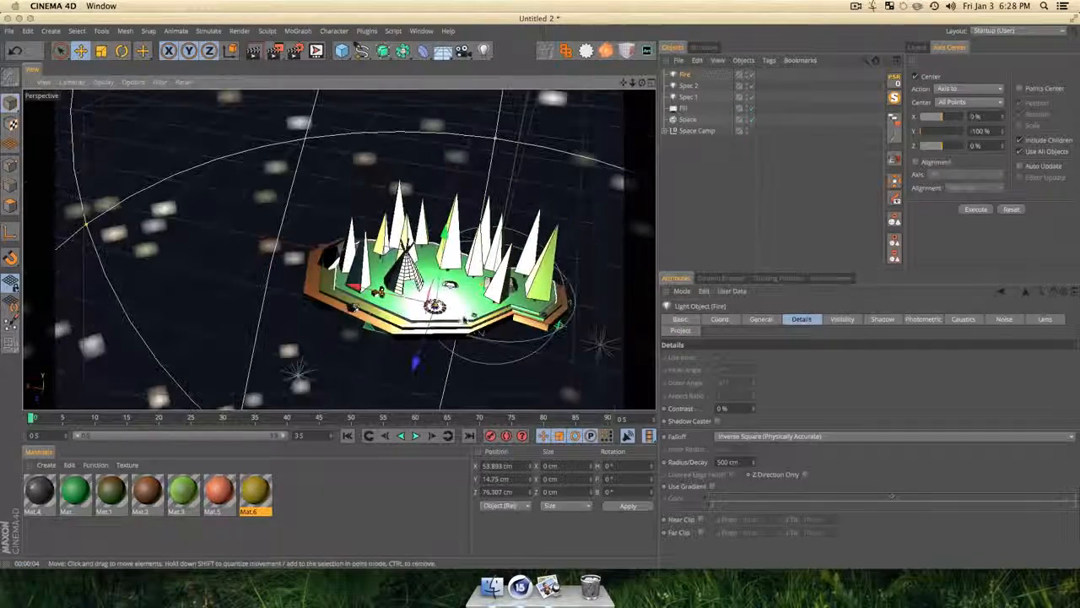
pyautogui.press('1')
pyautogui.moveTo(463, 321); pyautogui.dragTo(413, 212)
pyautogui.scroll(-5, 441, 253)
pyautogui.press('3')
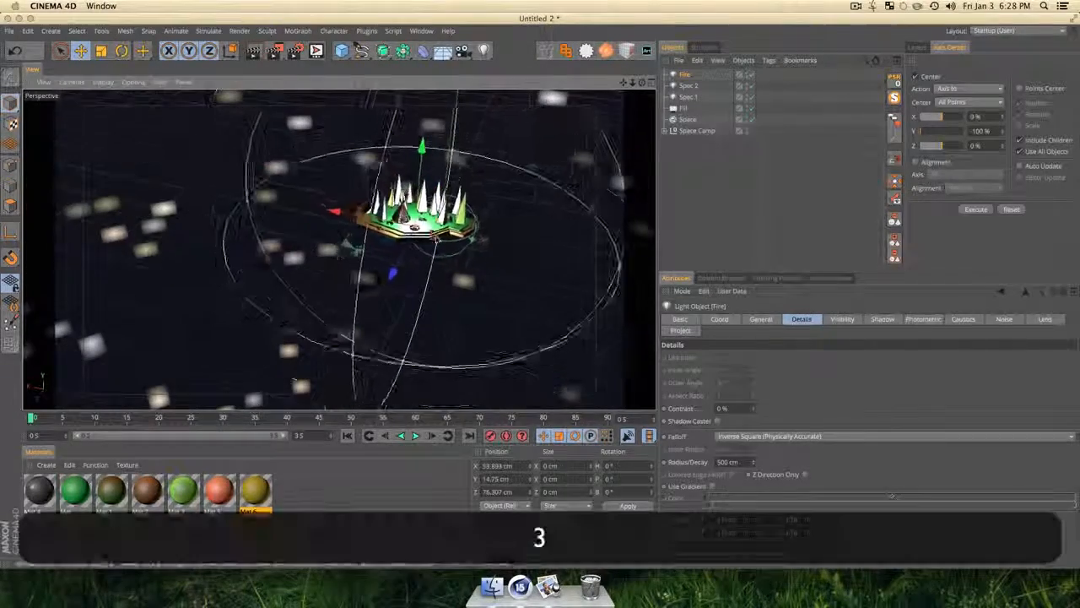
pyautogui.moveTo(441, 253); pyautogui.dragTo(428, 221)
pyautogui.moveTo(342, 233); pyautogui.dragTo(354, 241)
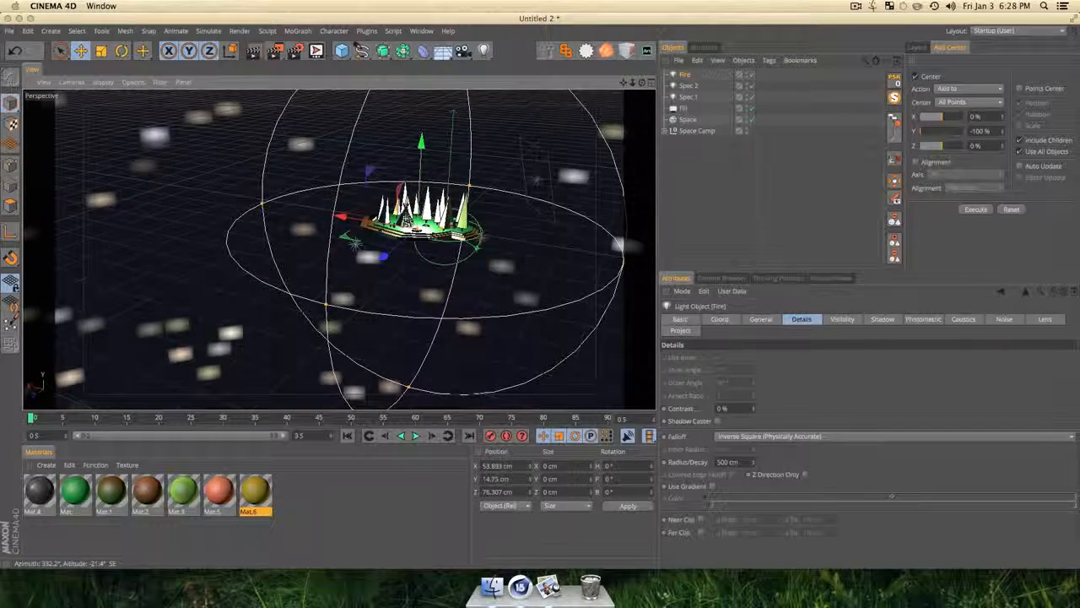
pyautogui.click(682, 76)
pyautogui.press('t')
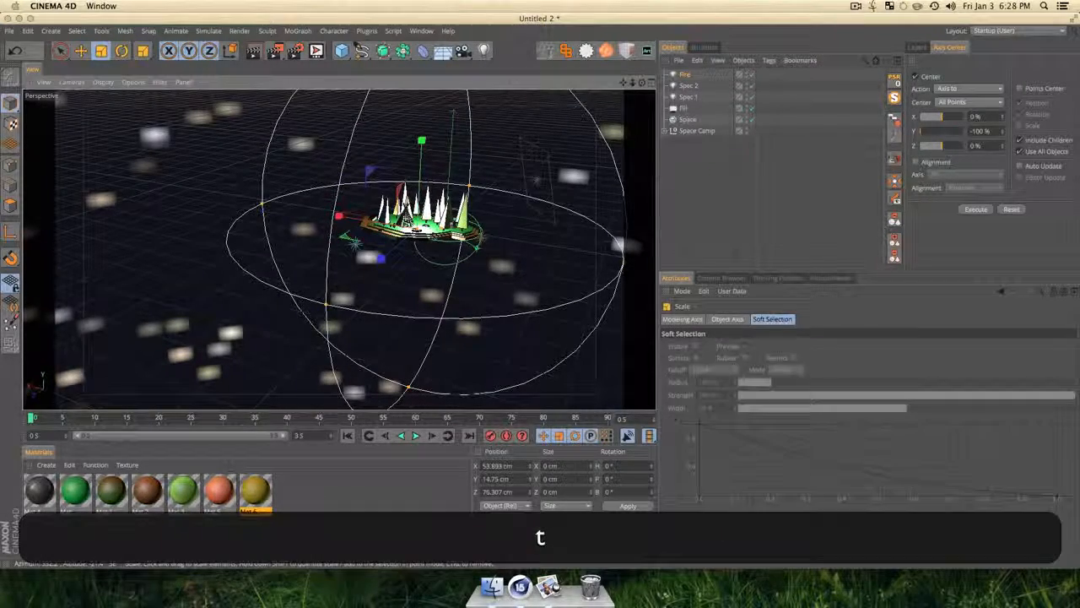
pyautogui.moveTo(560, 209); pyautogui.dragTo(211, 314)
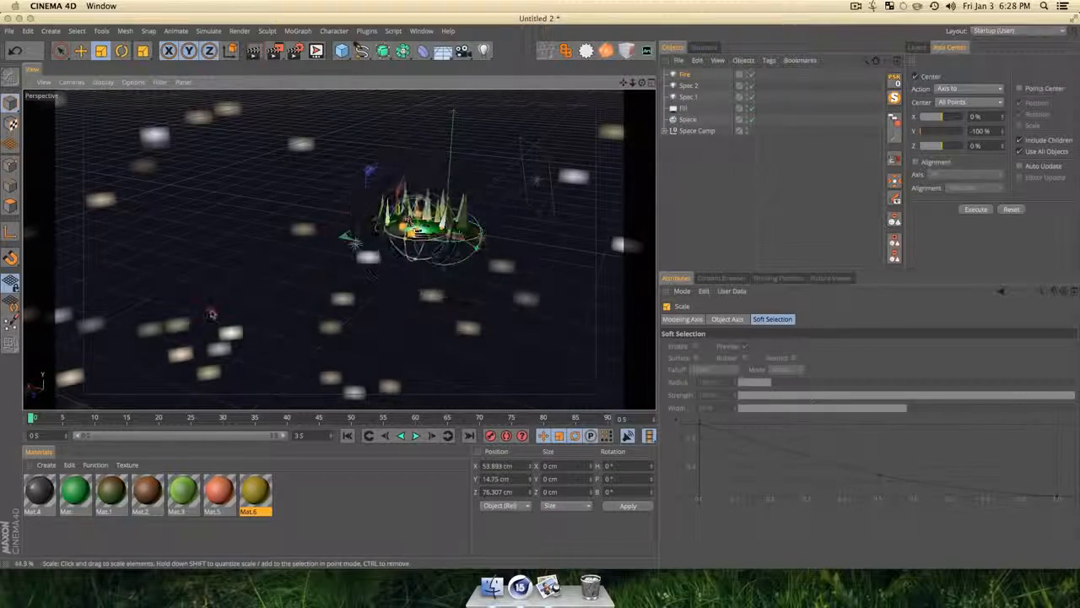
# Scale the Fire light's falloff sphere down further so it closely surrounds the campfire.
pyautogui.scroll(15, 423, 203)
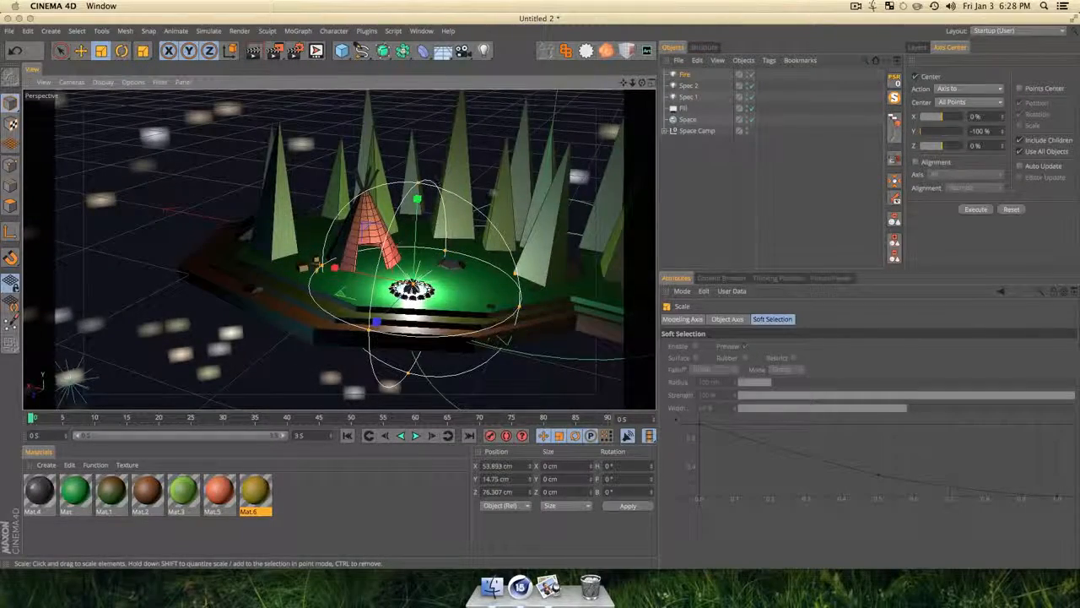
pyautogui.press('t')
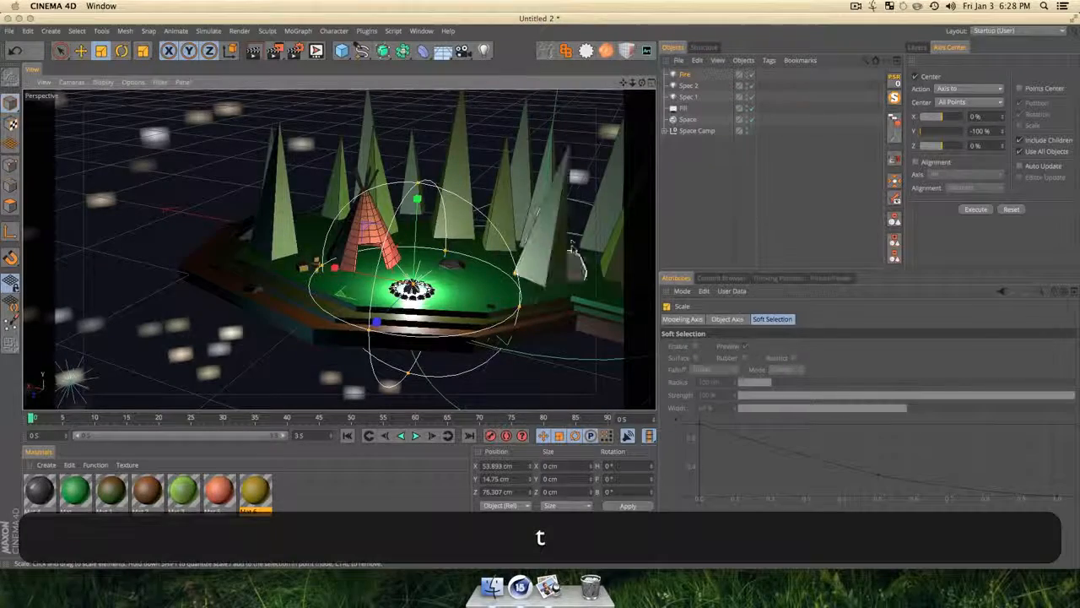
pyautogui.moveTo(557, 250); pyautogui.dragTo(457, 300)
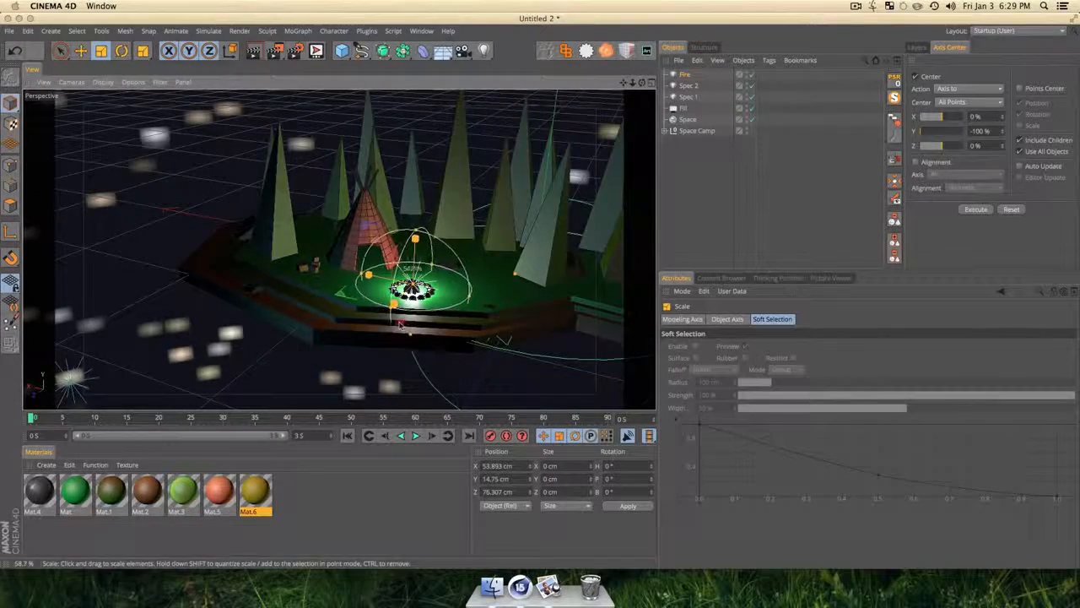
pyautogui.moveTo(401, 324); pyautogui.dragTo(342, 363)
pyautogui.press('3')
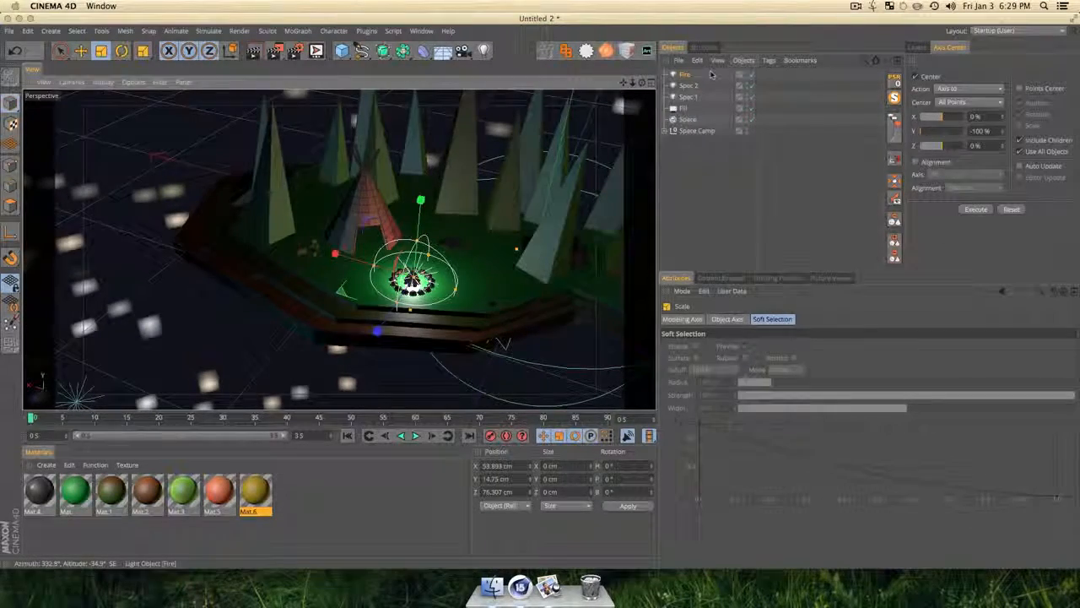
# Set the Fire light's color to pure red, RGB 255, 0, 0.
pyautogui.click(684, 76)
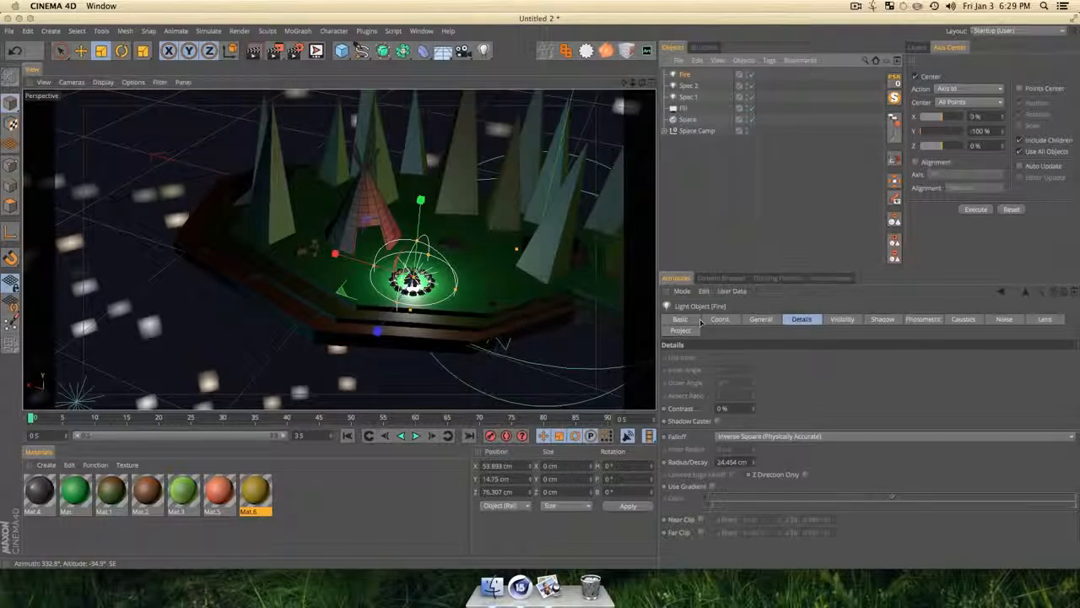
pyautogui.click(767, 320)
pyautogui.click(714, 365)
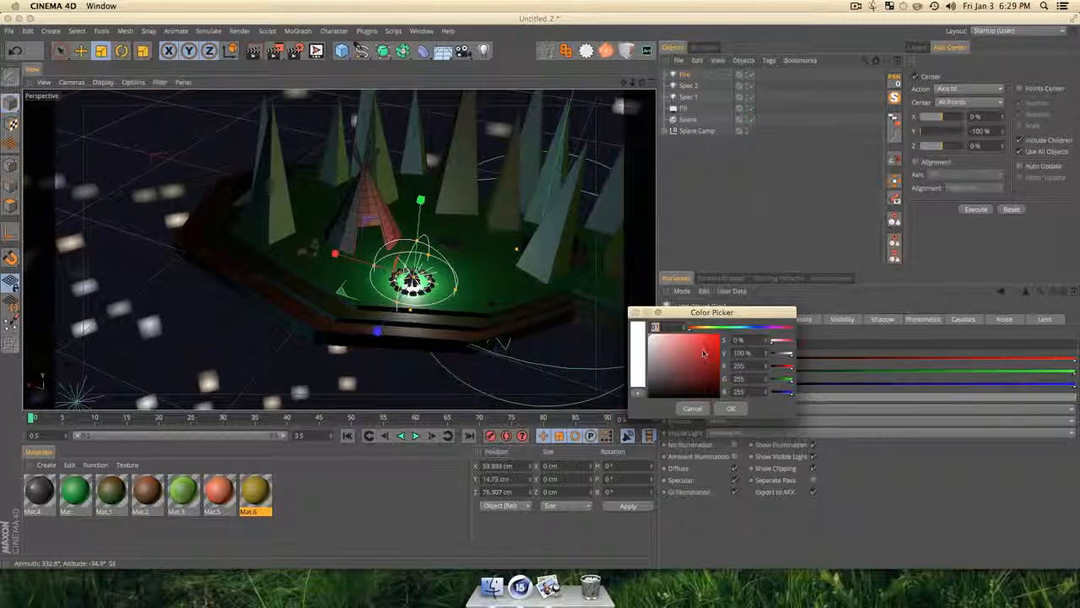
pyautogui.click(731, 408)
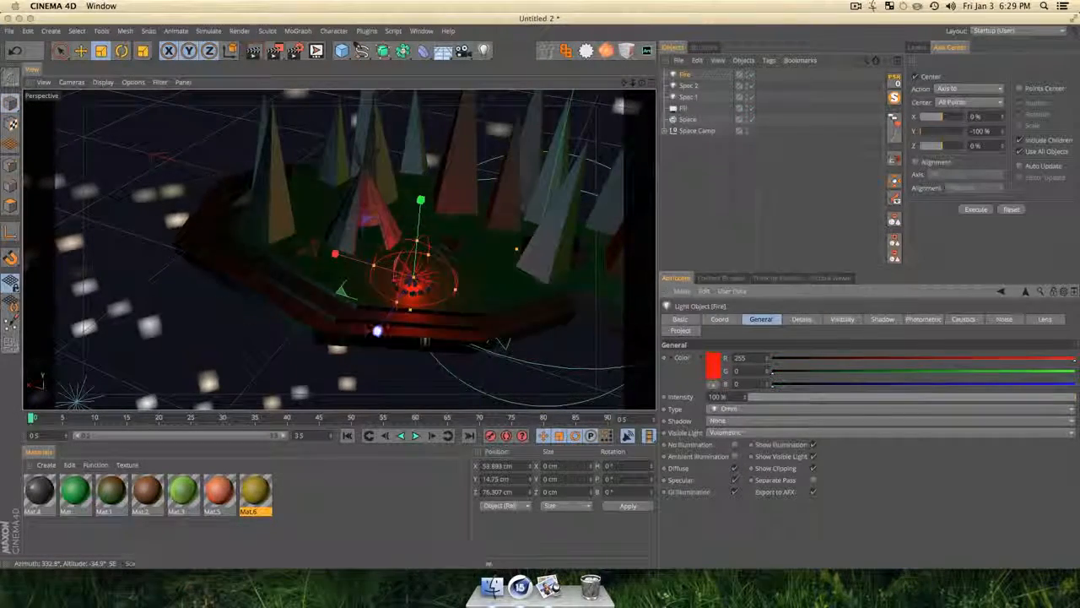
# Lower the Fire light's intensity to 4 % and render a wide view of the whole island.
pyautogui.moveTo(790, 396); pyautogui.dragTo(769, 397)
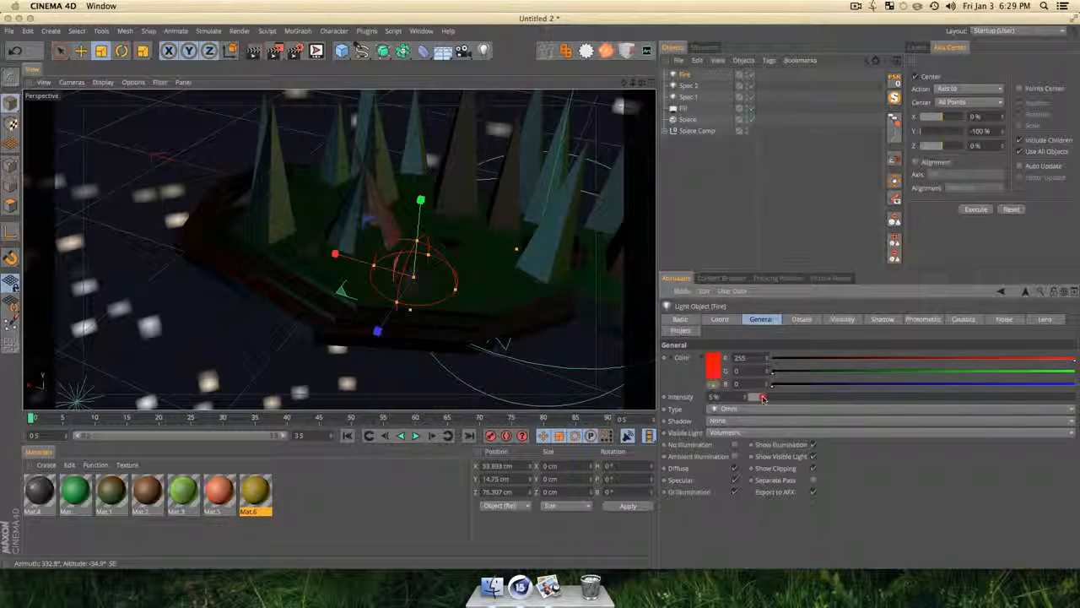
pyautogui.click(707, 225)
pyautogui.press('3')
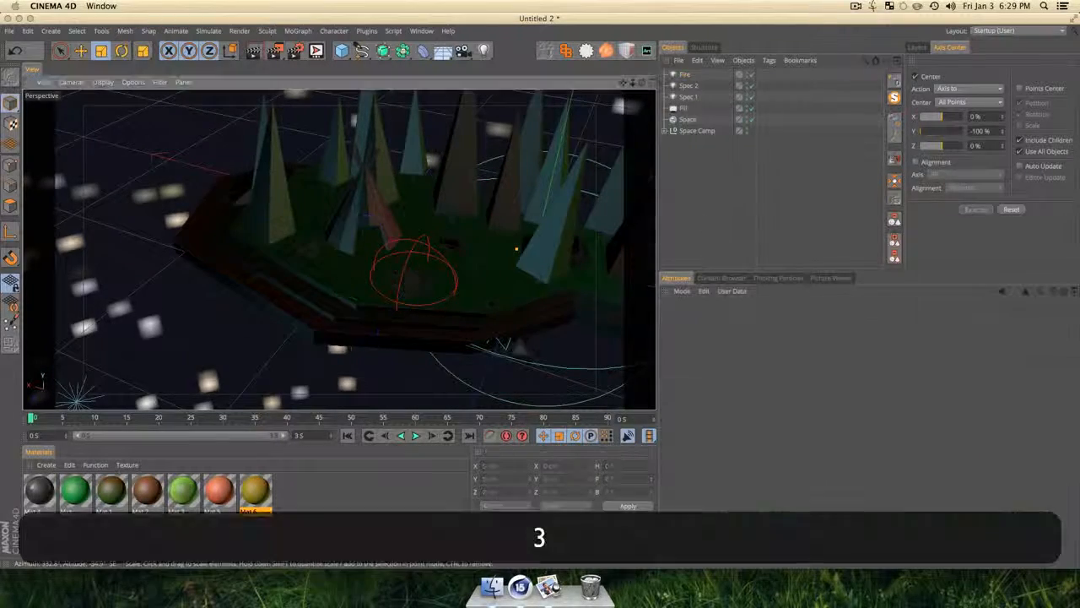
pyautogui.moveTo(473, 354); pyautogui.dragTo(406, 295)
pyautogui.scroll(-5, 526, 316)
pyautogui.press('1')
pyautogui.press('super+r')
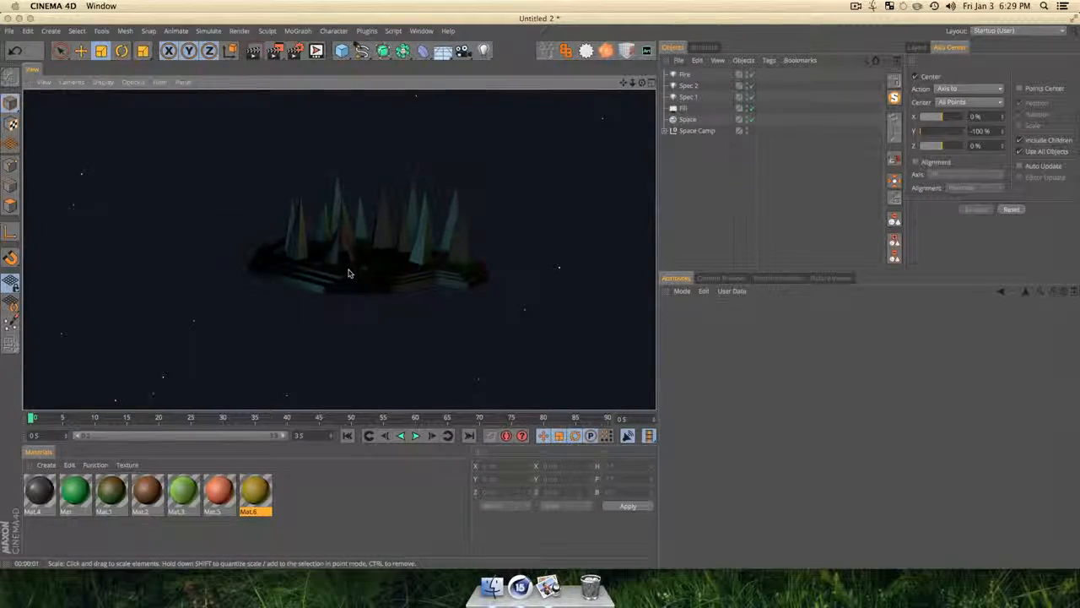
# Raise the Fire light's intensity to 29 % and render the campfire area.
pyautogui.scroll(10, 350, 273)
pyautogui.click(686, 75)
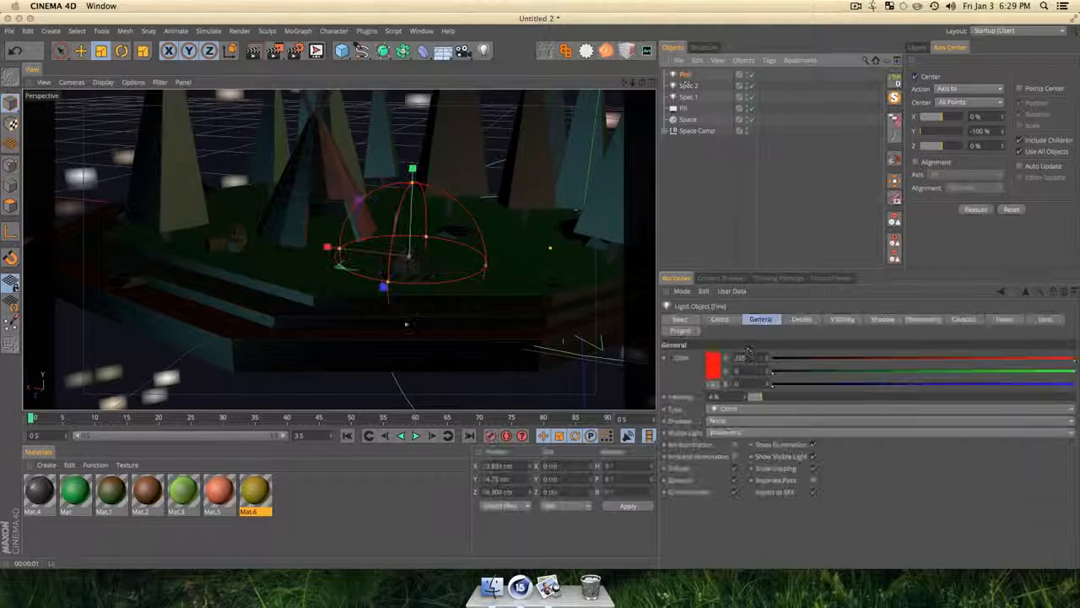
pyautogui.moveTo(777, 398); pyautogui.dragTo(850, 398)
pyautogui.press('super+r')
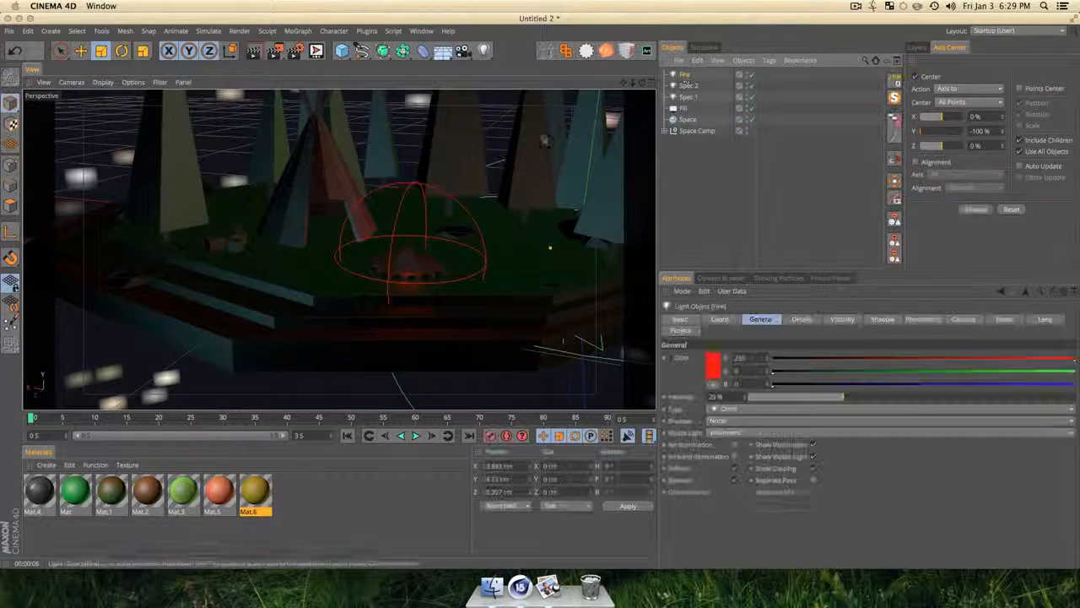
# Raise the Fire light to about 16.5 cm in Y for test renders and lower it back to about 14.4 cm.
pyautogui.press('e')
pyautogui.moveTo(411, 247); pyautogui.dragTo(411, 242)
pyautogui.press('super+r')
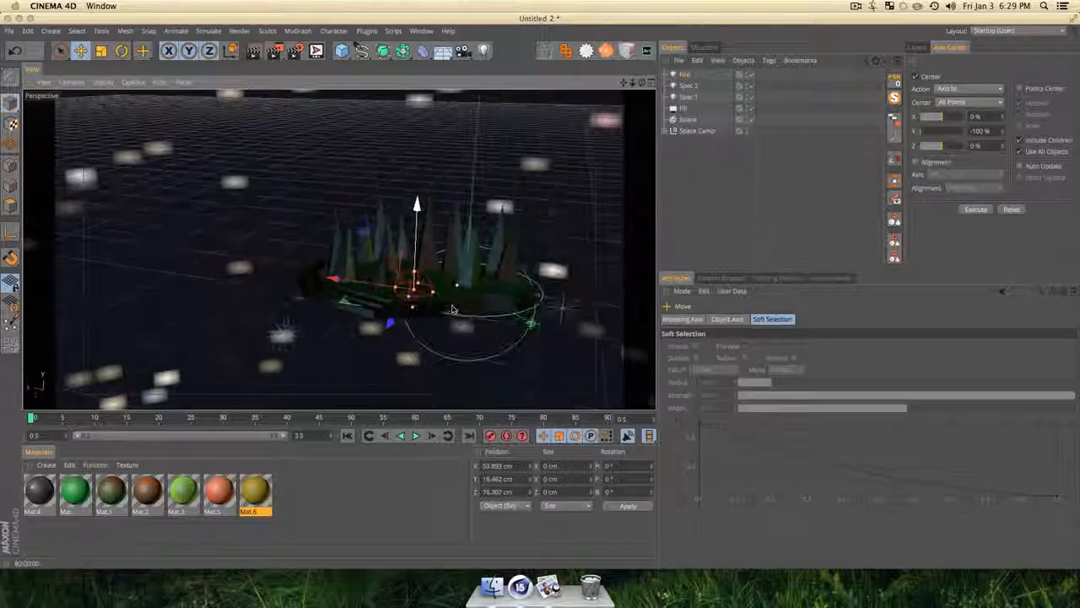
pyautogui.moveTo(453, 309); pyautogui.dragTo(433, 320)
pyautogui.press('super+r')
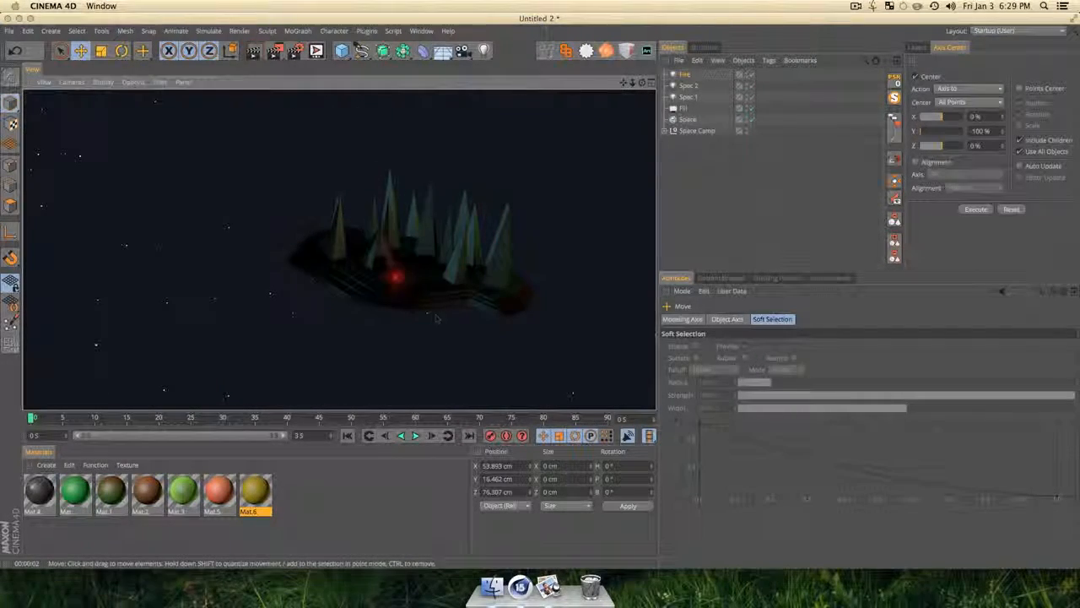
pyautogui.scroll(5, 391, 289)
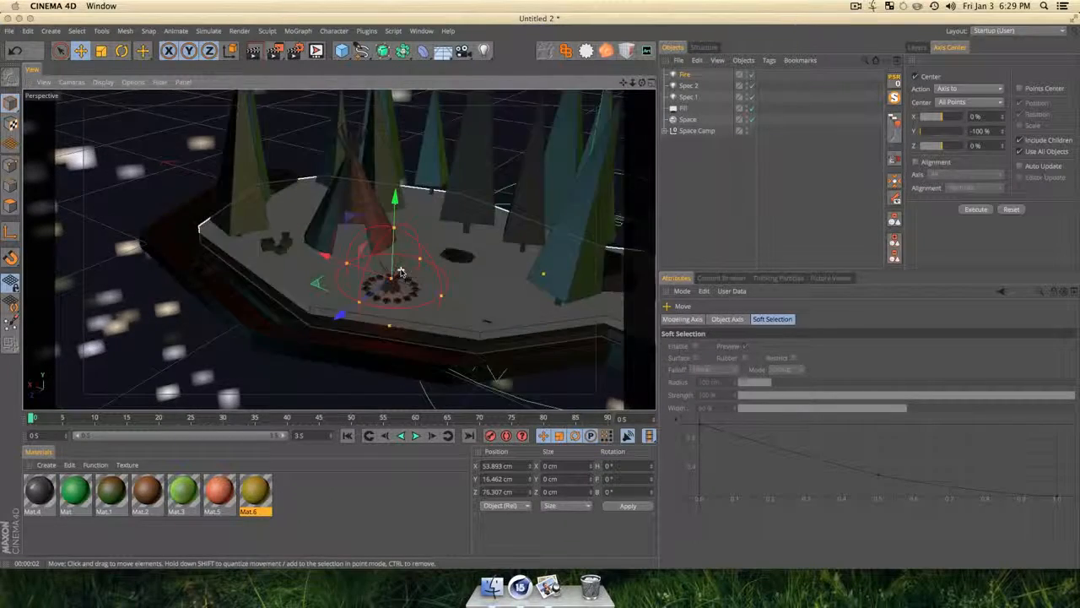
pyautogui.moveTo(393, 255); pyautogui.dragTo(394, 249)
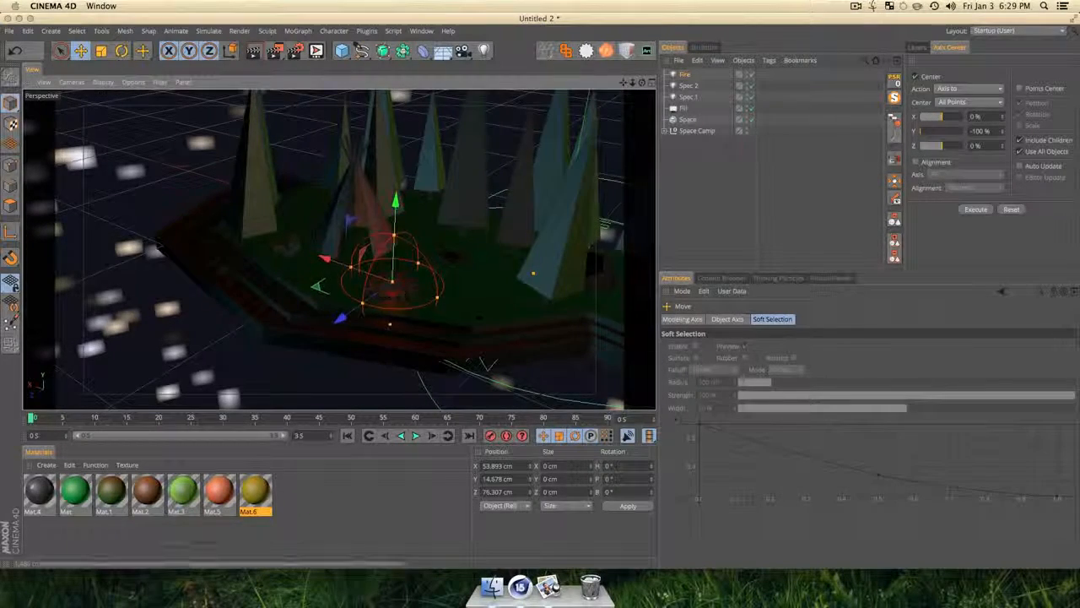
# Raise the Fill light's intensity to 40 % and on to 52 %, rendering the island at each value.
pyautogui.click(694, 128)
pyautogui.click(685, 108)
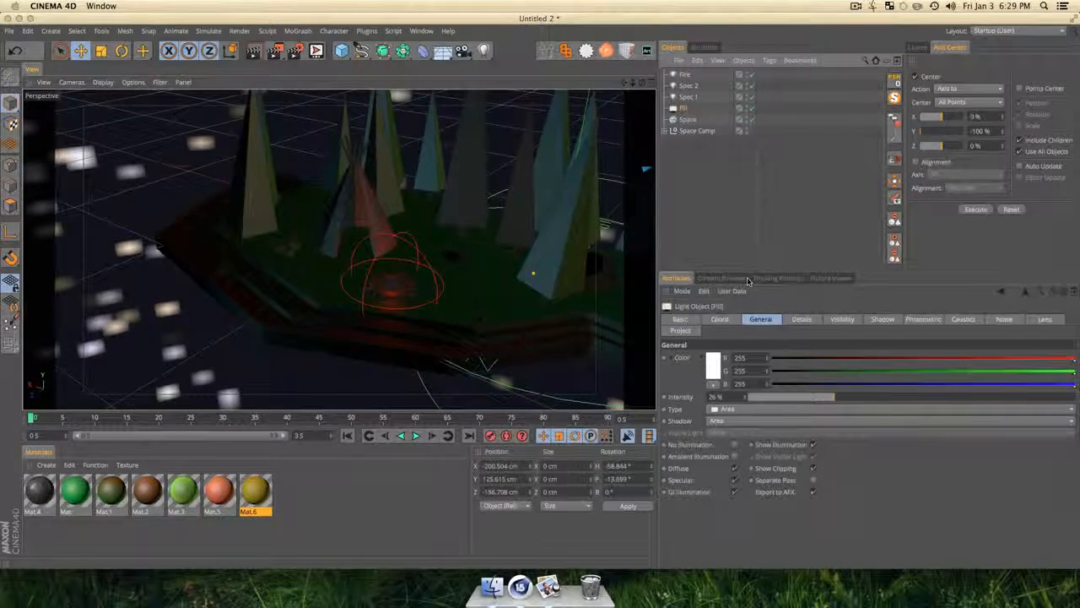
pyautogui.moveTo(855, 397); pyautogui.dragTo(882, 400)
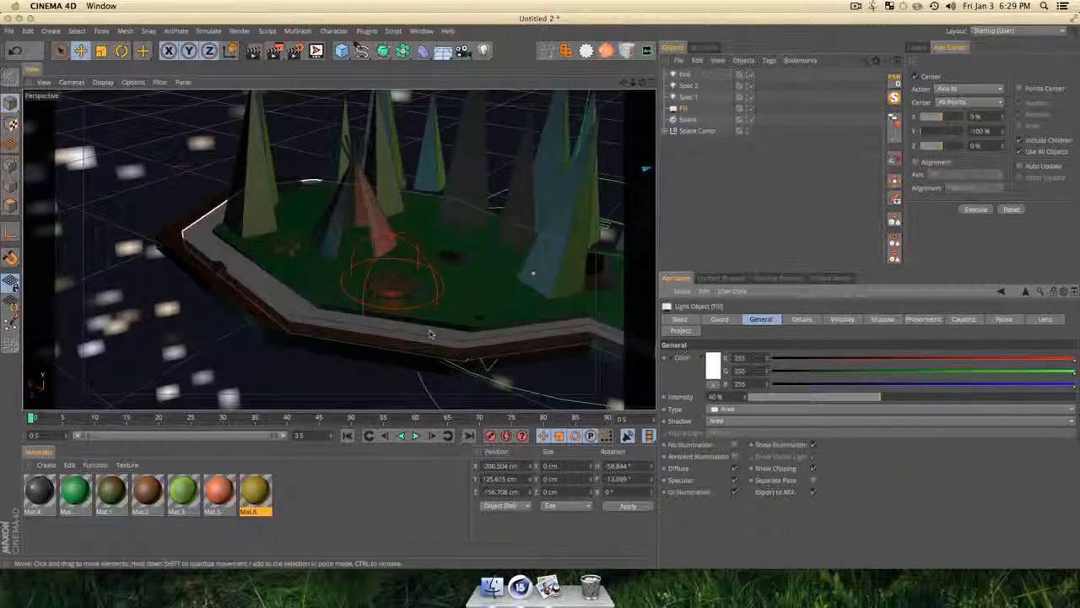
pyautogui.scroll(-10, 446, 321)
pyautogui.press('1')
pyautogui.moveTo(446, 318); pyautogui.dragTo(414, 232)
pyautogui.press('super+r')
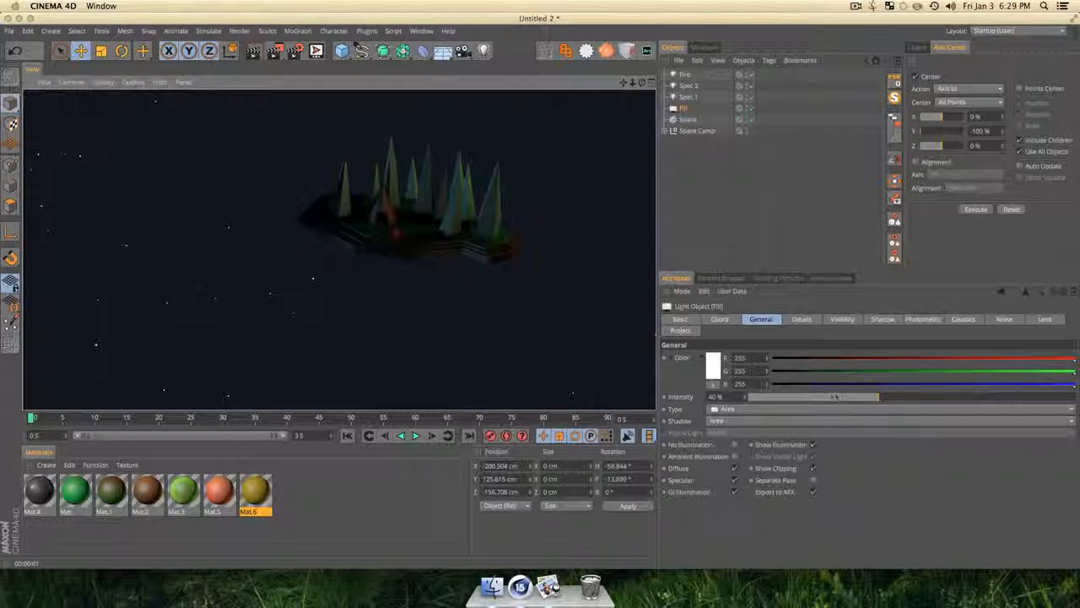
pyautogui.moveTo(893, 398); pyautogui.dragTo(903, 398)
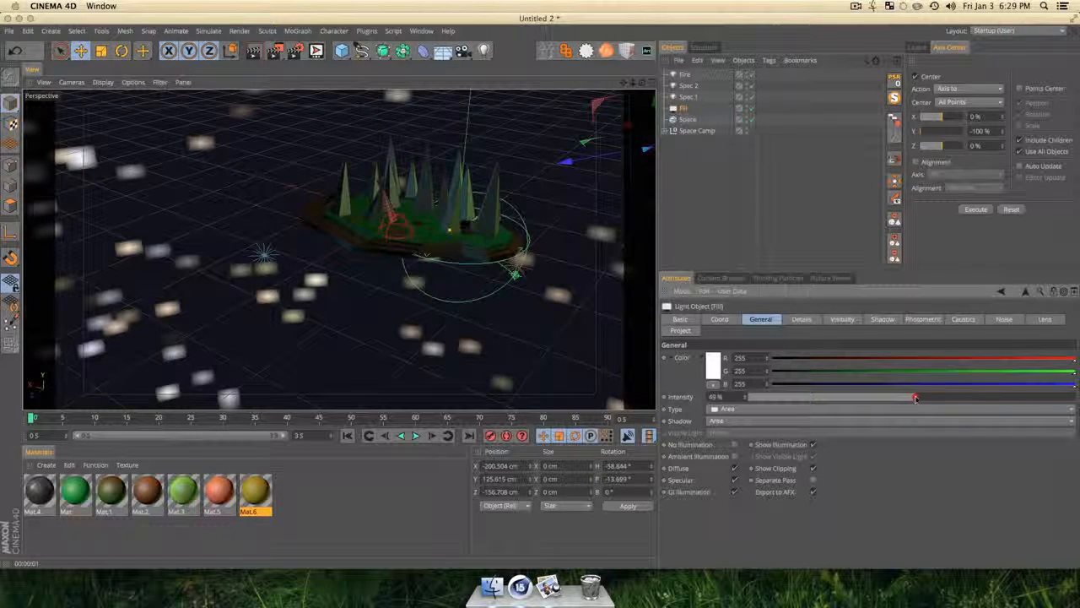
pyautogui.press('super+r')
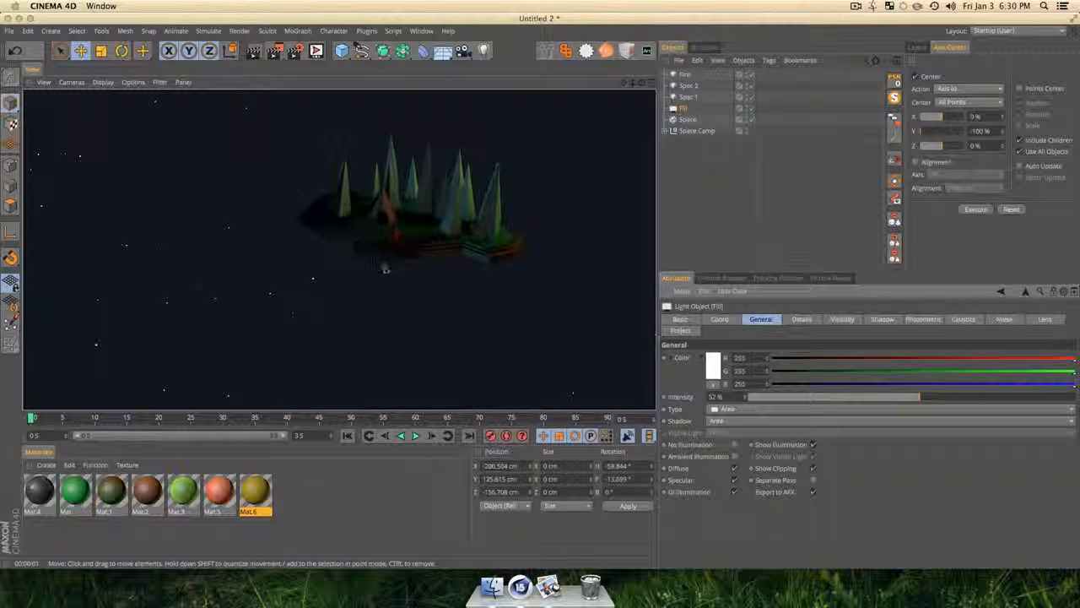
pyautogui.press('3')
pyautogui.moveTo(424, 282); pyautogui.dragTo(447, 269)
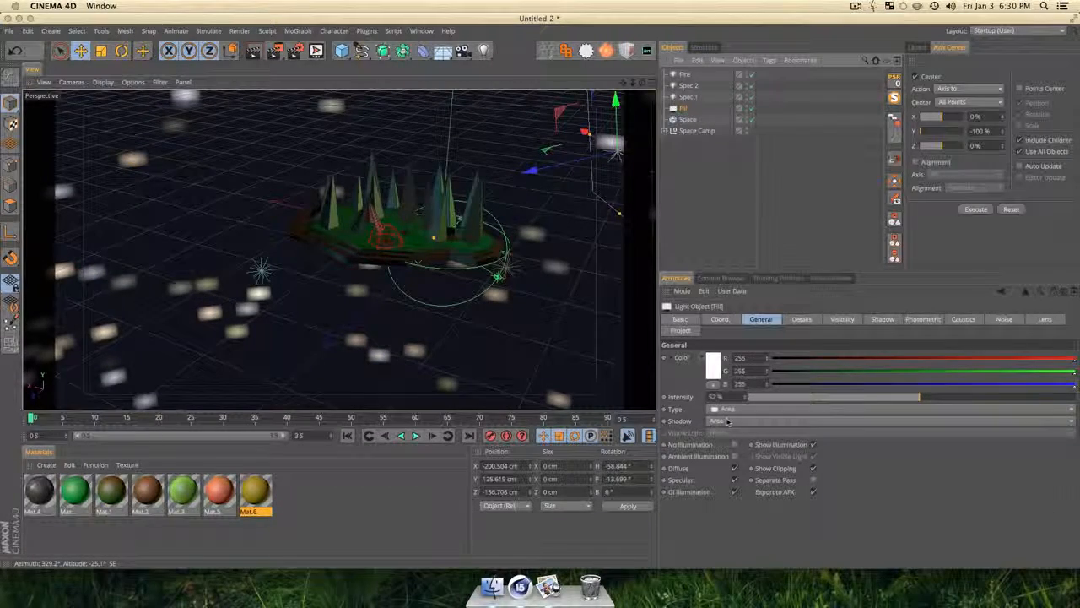
# Change the Fire light's color to a golden yellow, RGB 255, 216, 24.
pyautogui.click(685, 74)
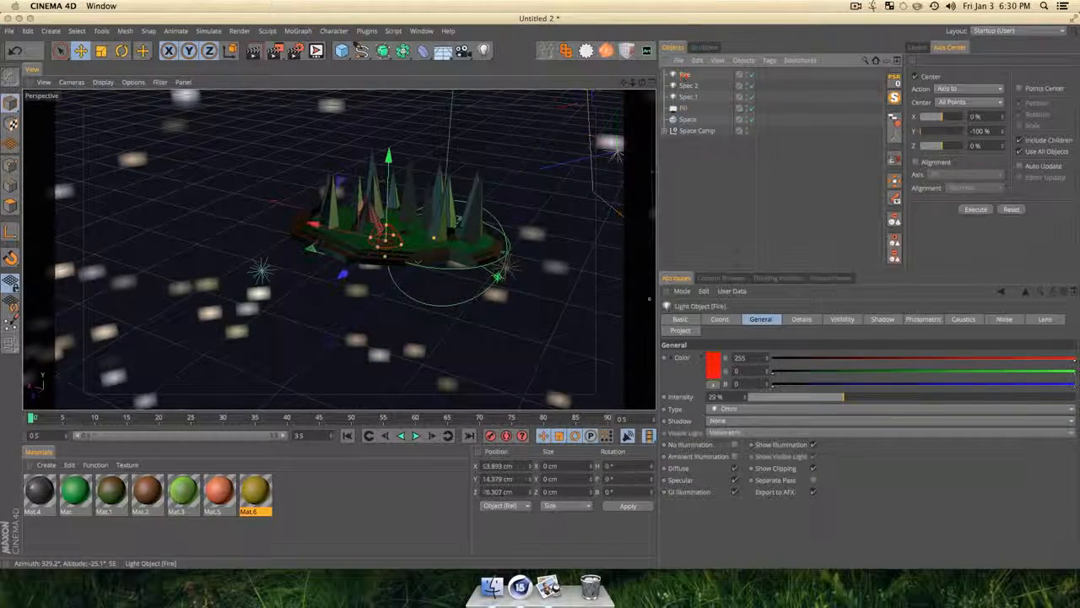
pyautogui.click(715, 365)
pyautogui.moveTo(734, 333); pyautogui.dragTo(709, 334)
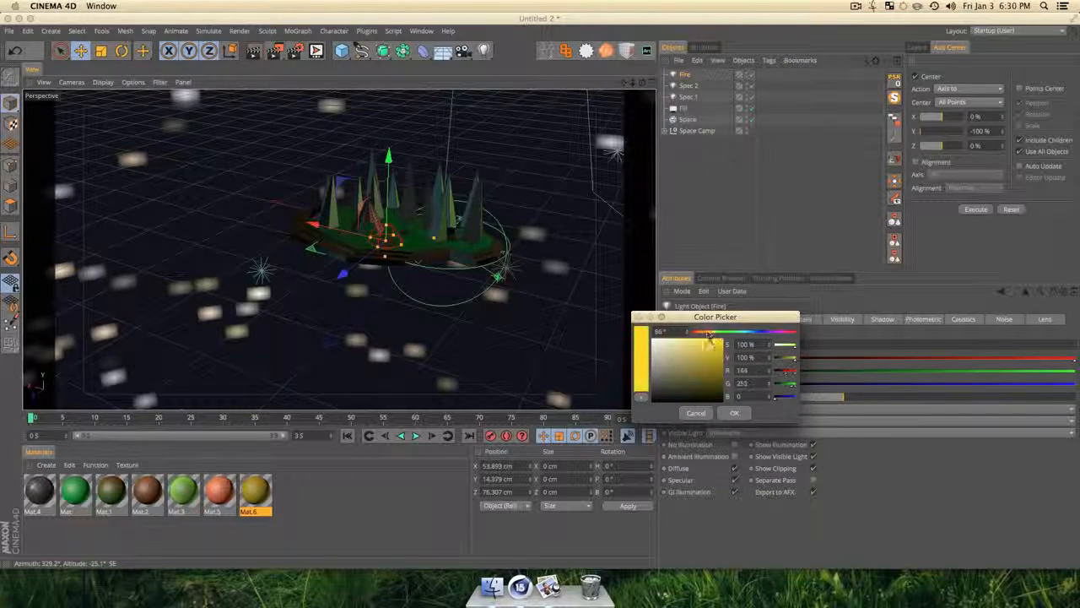
pyautogui.click(735, 412)
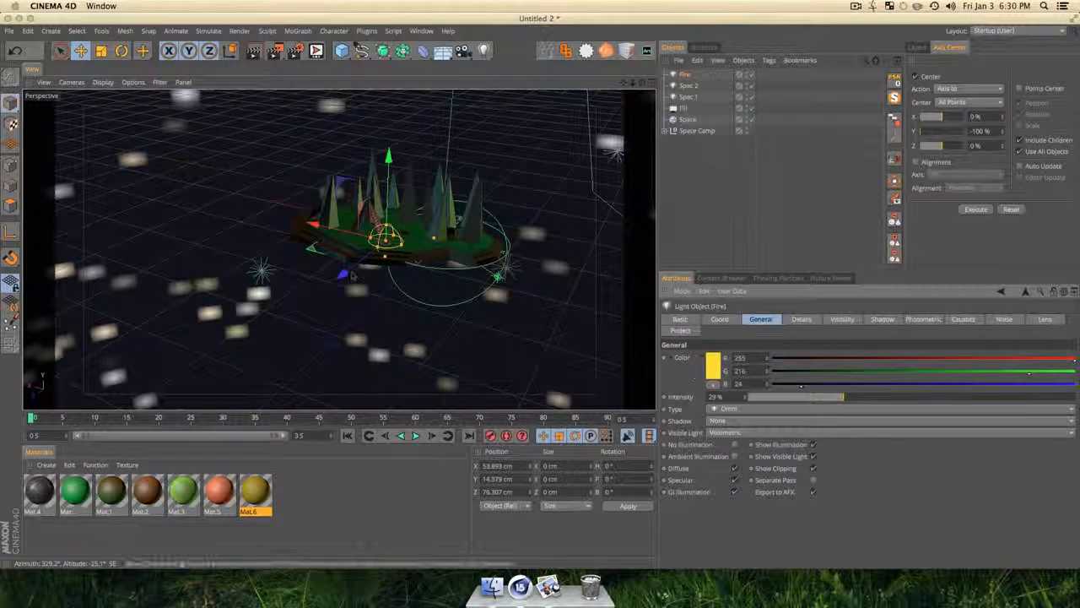
# Increase the Fire light's intensity to 47 % and render the view.
pyautogui.moveTo(882, 398); pyautogui.dragTo(901, 398)
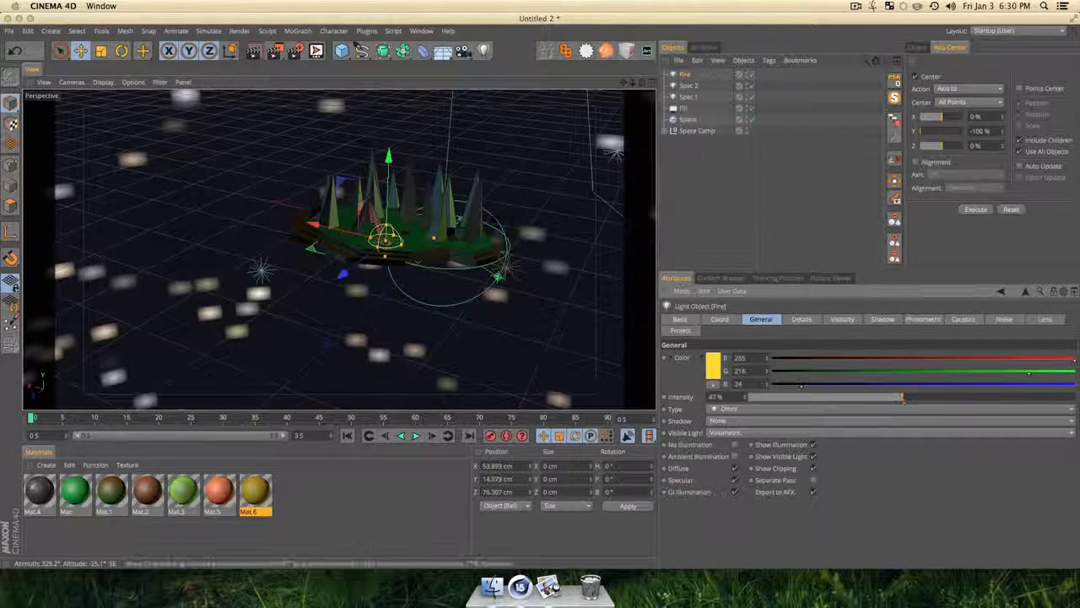
pyautogui.press('super+t')
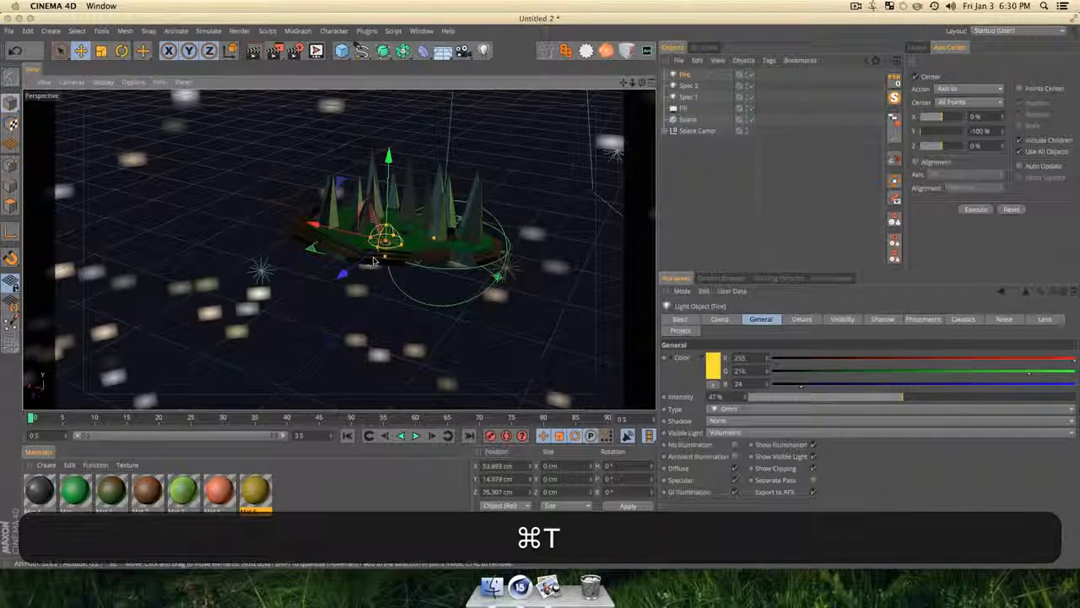
pyautogui.press('super+r')
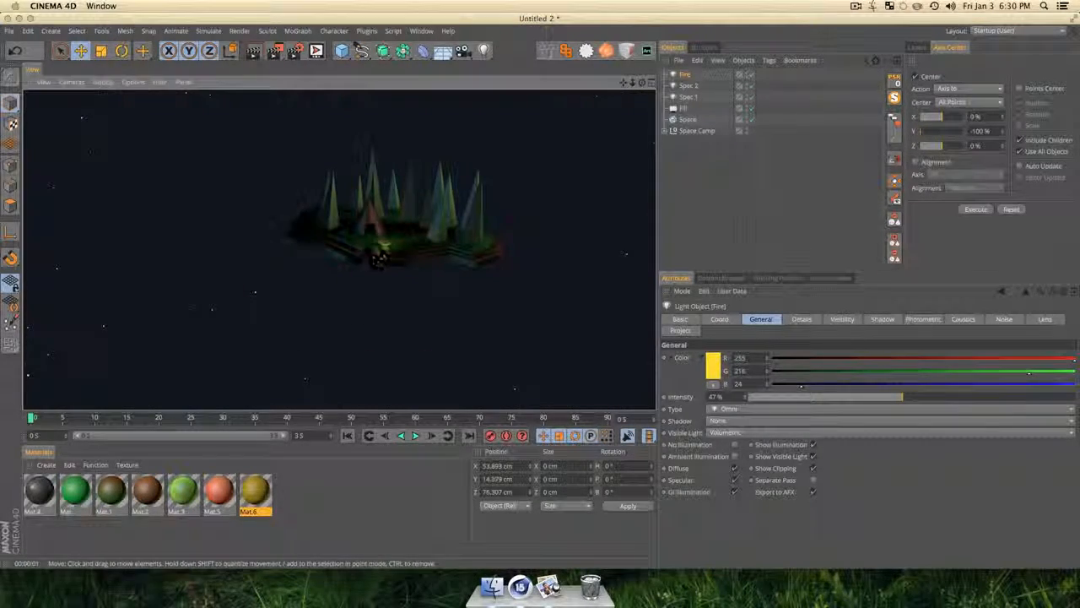
# Move the Fire light up above the campfire to about 22.7 cm in Y and render the view.
pyautogui.scroll(5, 379, 254)
pyautogui.press('e')
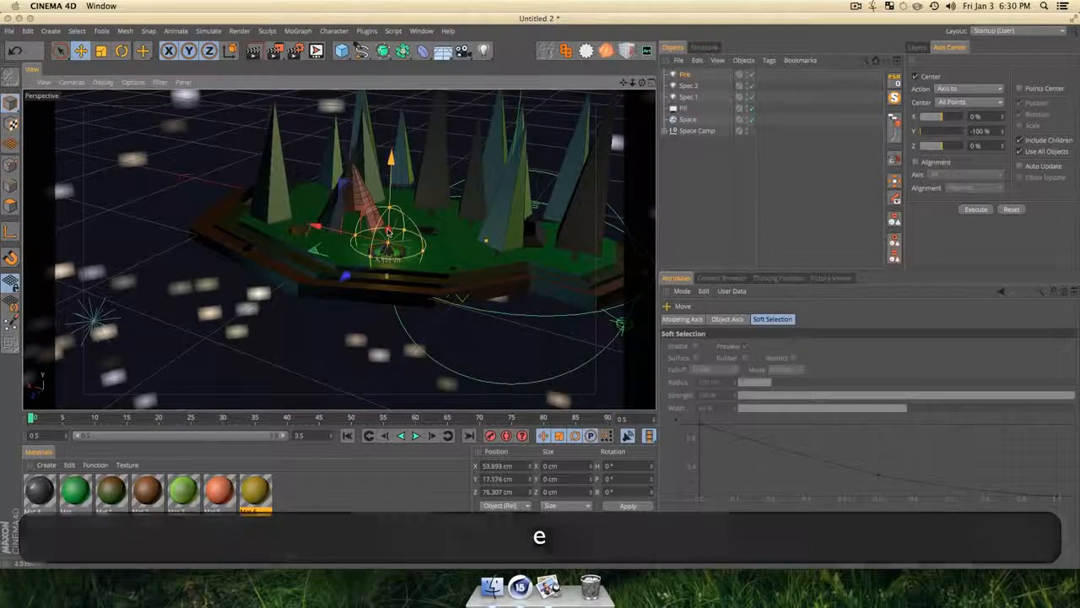
pyautogui.moveTo(388, 231); pyautogui.dragTo(389, 223)
pyautogui.press('super+r')
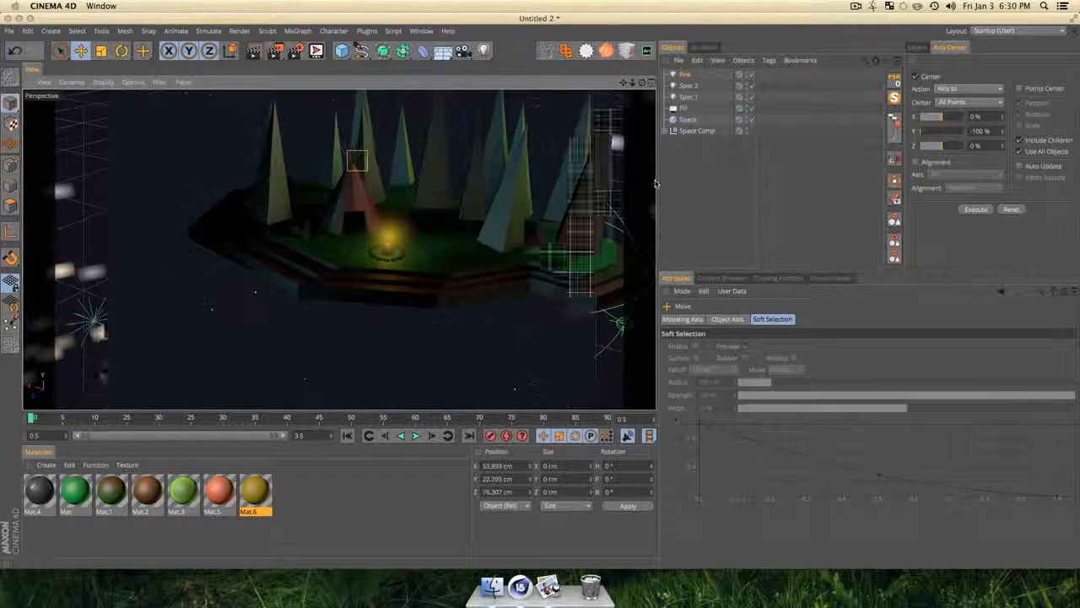
# Try Inverse Volumetric as the Fire light's visible light in a render and switch it back to Volumetric.
pyautogui.click(684, 75)
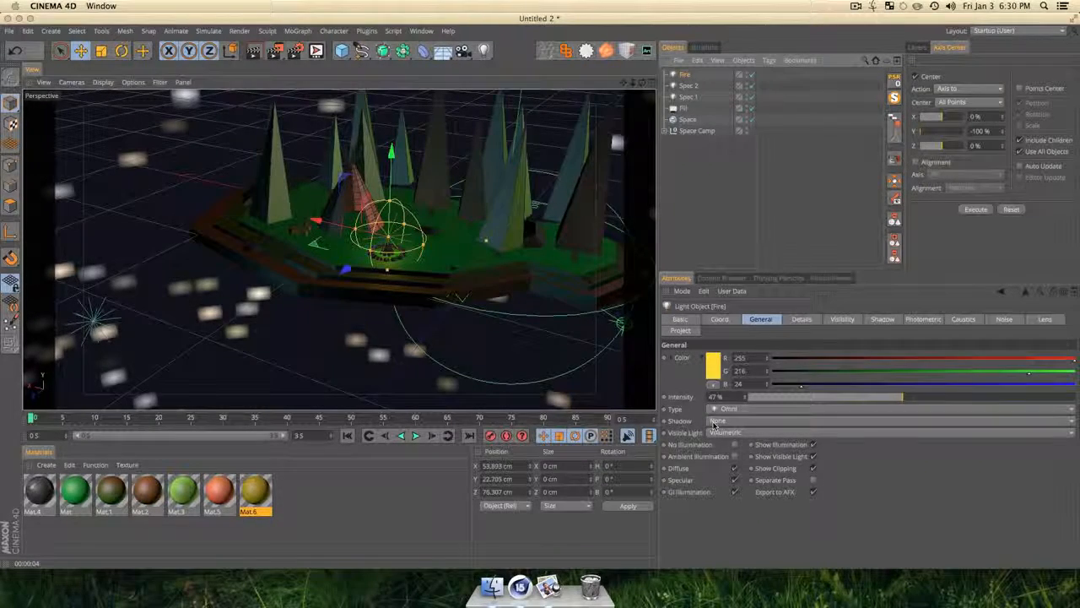
pyautogui.click(724, 432)
pyautogui.click(726, 478)
pyautogui.press('super+t')
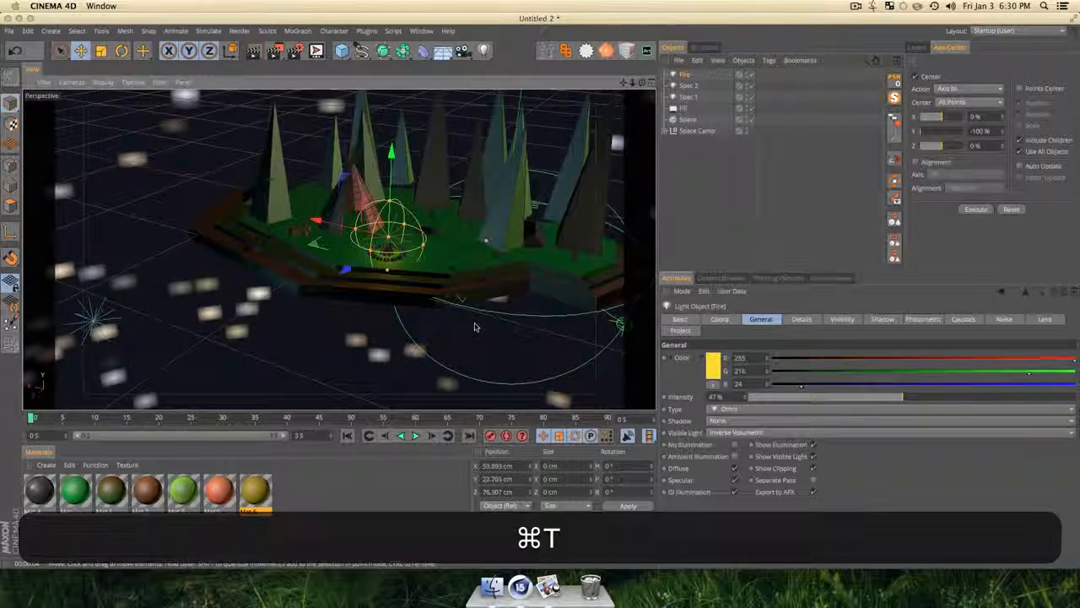
pyautogui.press('super+r')
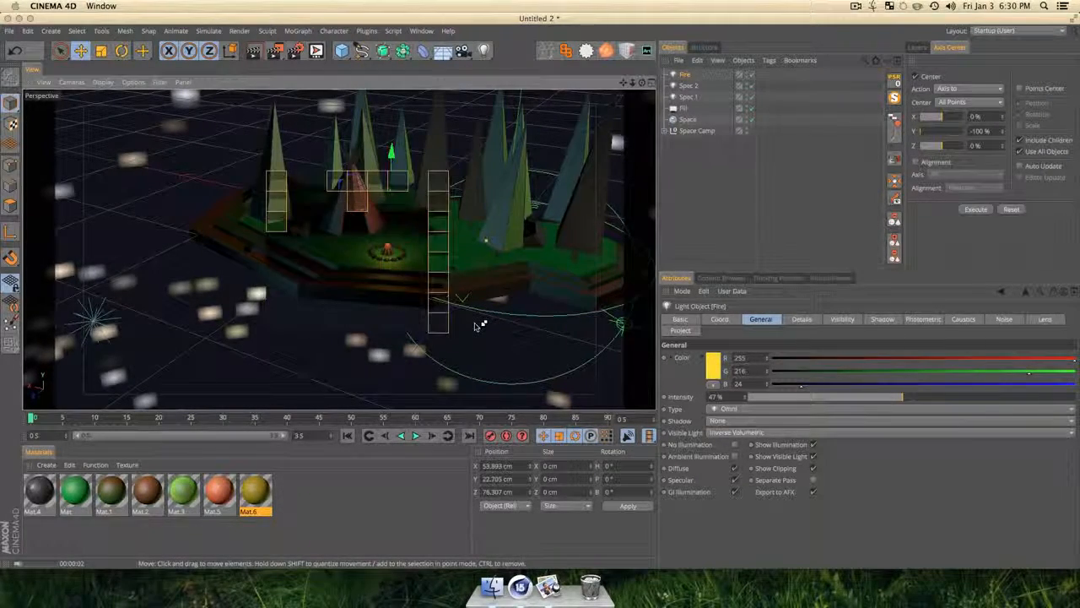
pyautogui.click(734, 432)
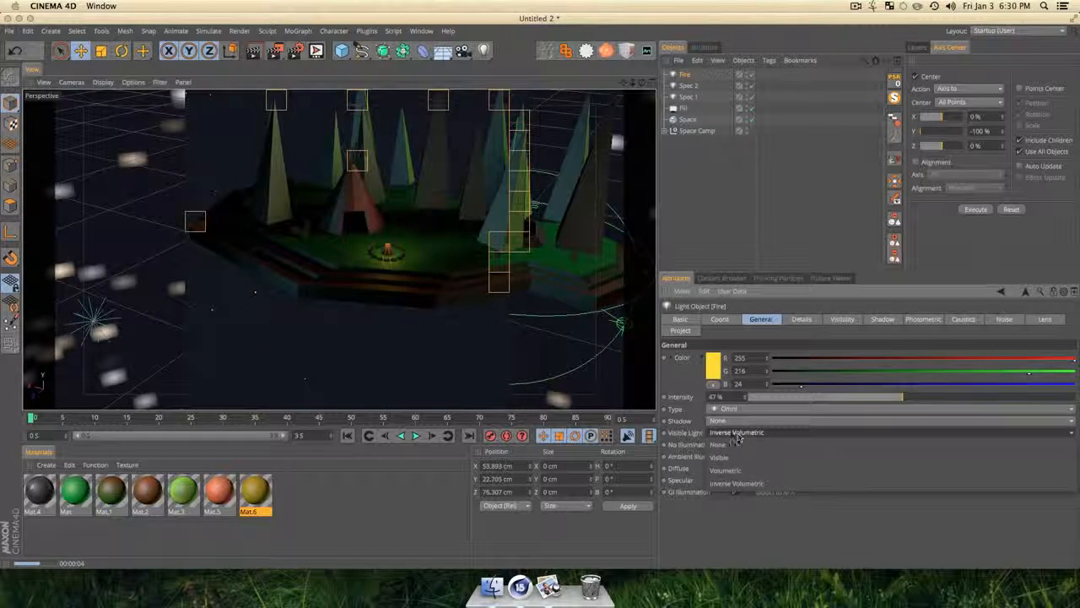
pyautogui.click(733, 470)
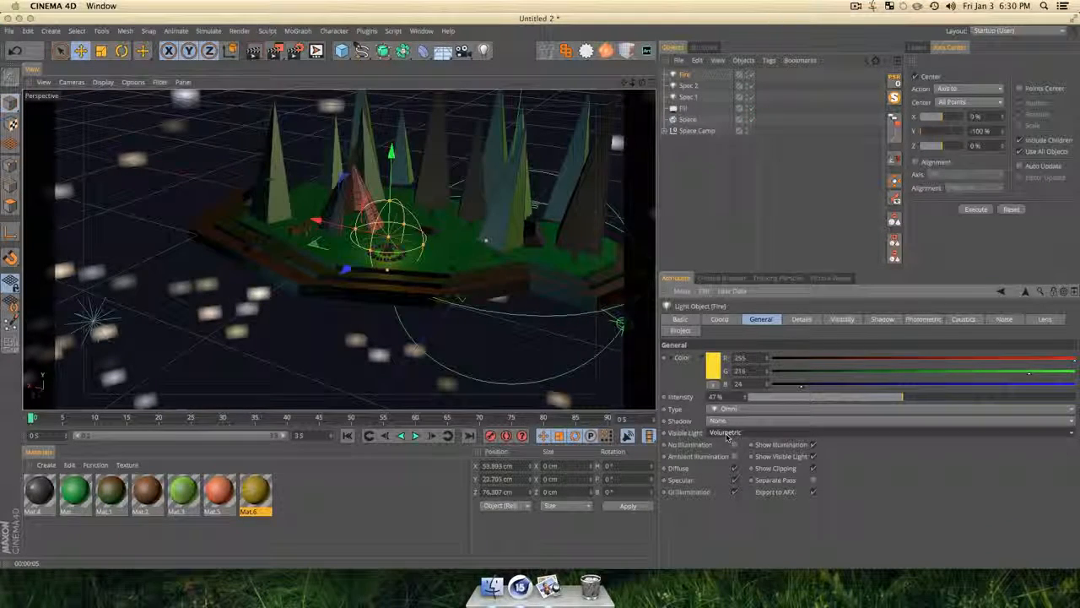
# Try the Visible option for the Fire light's visible light in a render and return it to Volumetric.
pyautogui.click(726, 432)
pyautogui.click(726, 457)
pyautogui.press('super+r')
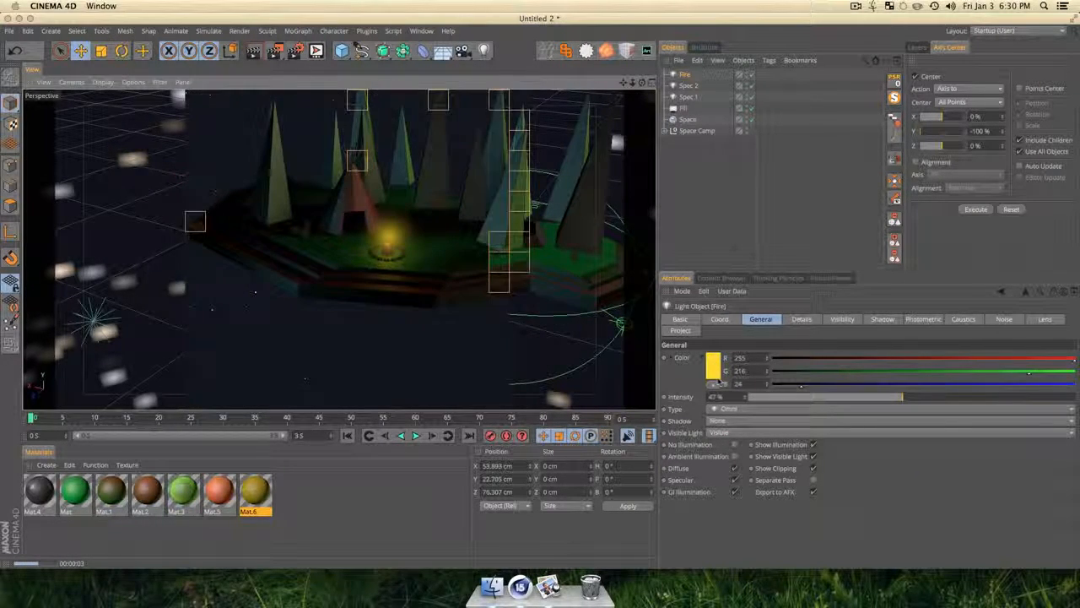
pyautogui.click(725, 432)
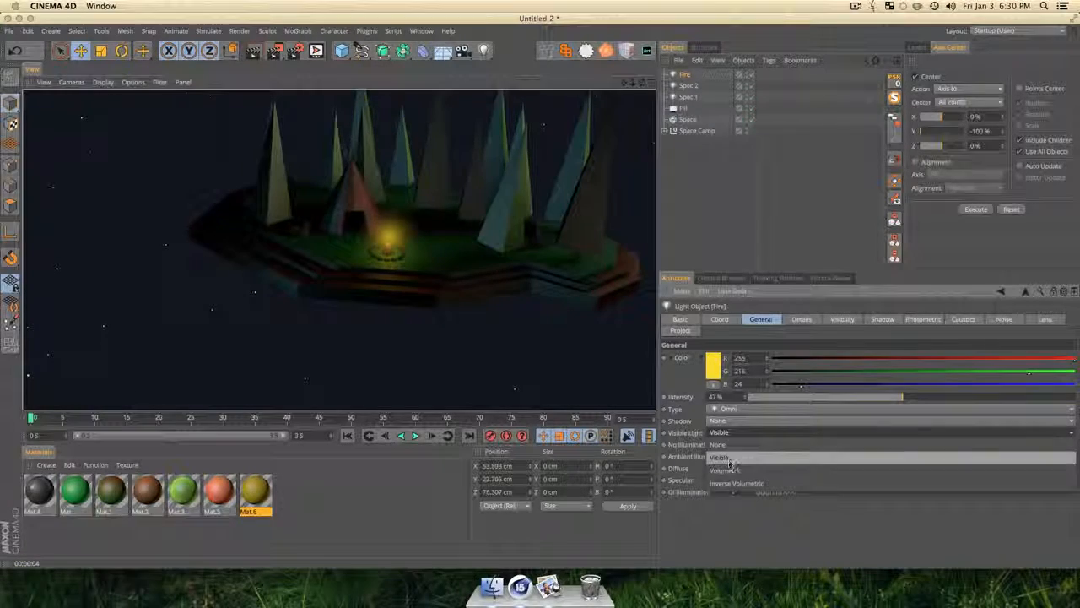
pyautogui.click(727, 468)
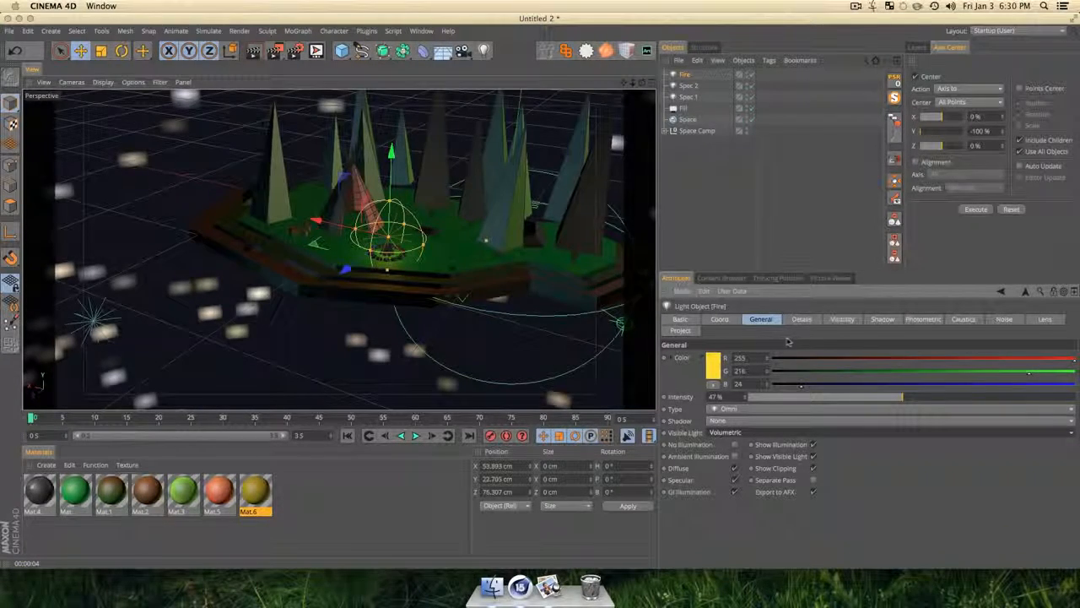
# Increase the Fire light's falloff Radius/Decay to 69.454 cm.
pyautogui.click(803, 320)
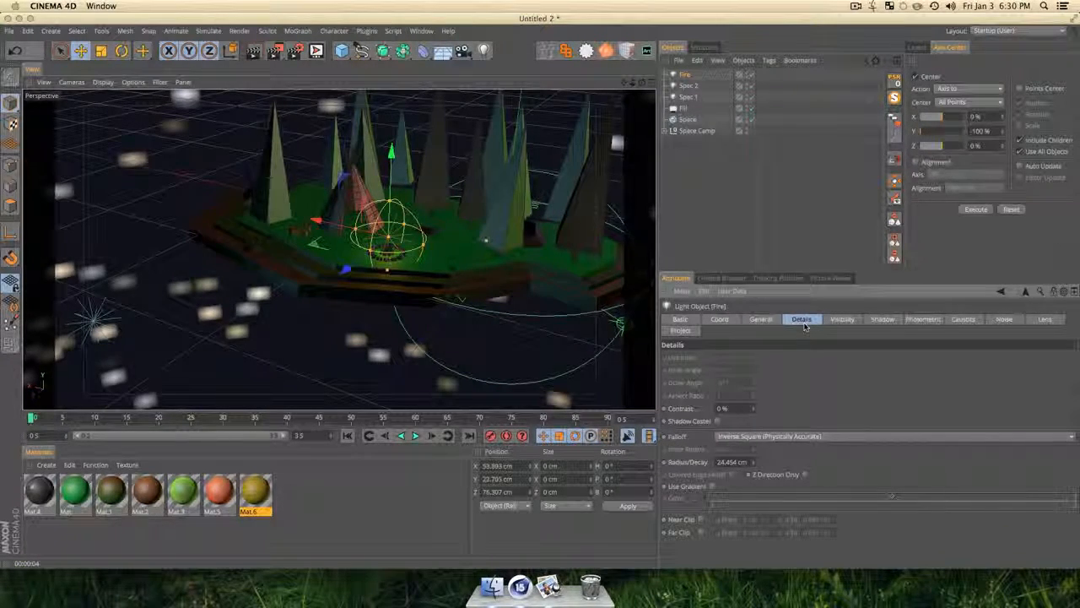
pyautogui.moveTo(754, 463); pyautogui.dragTo(754, 425)
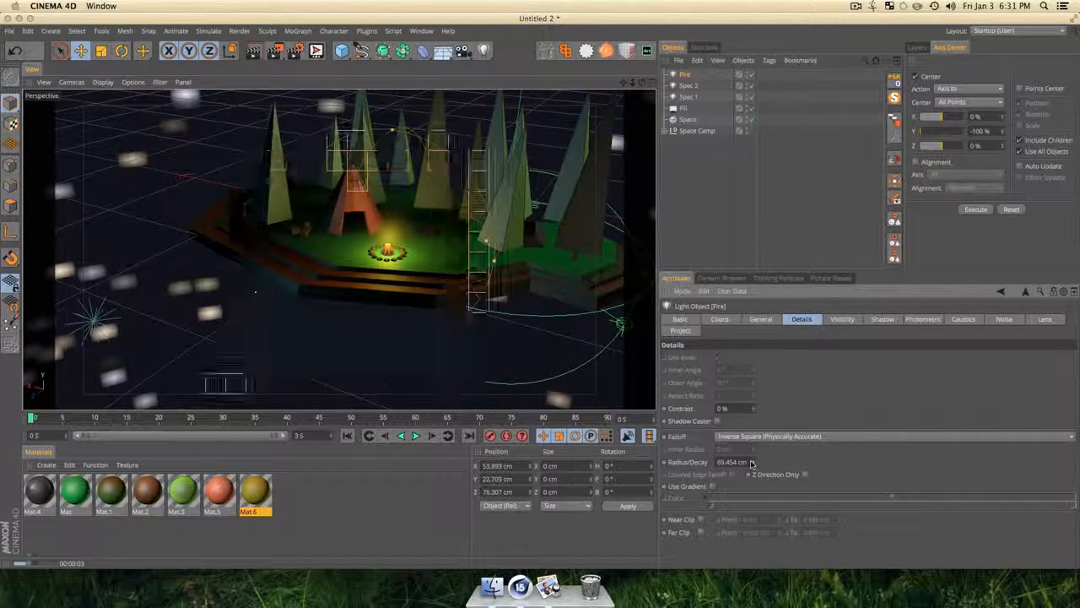
pyautogui.click(716, 178)
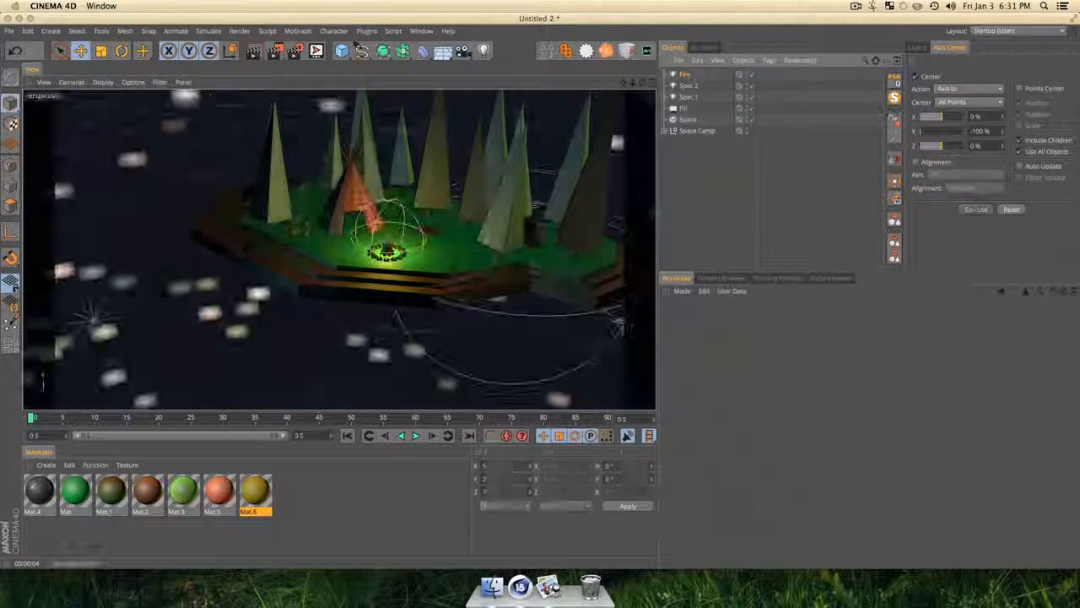
# Raise the Fire light's intensity to 57 % and render the view.
pyautogui.click(684, 74)
pyautogui.click(759, 320)
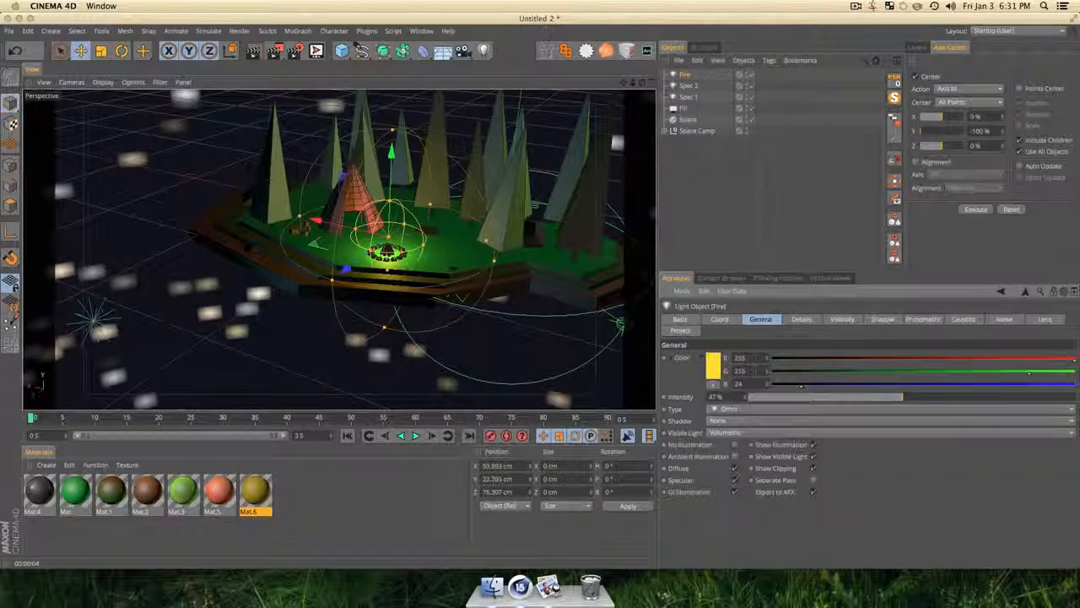
pyautogui.moveTo(934, 401); pyautogui.dragTo(935, 398)
pyautogui.press('super+r')
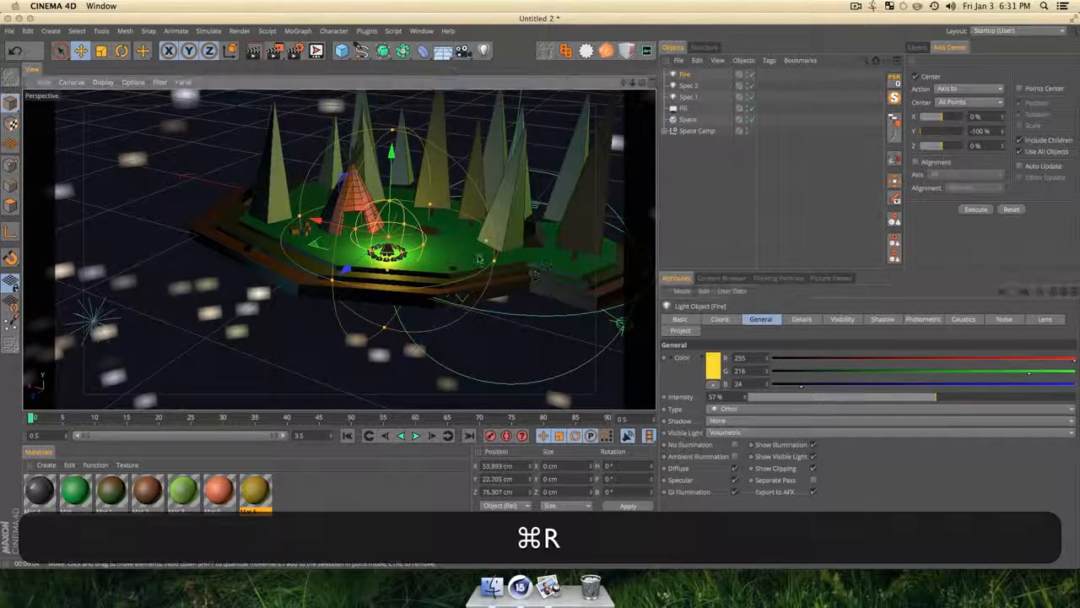
pyautogui.press('super+r')
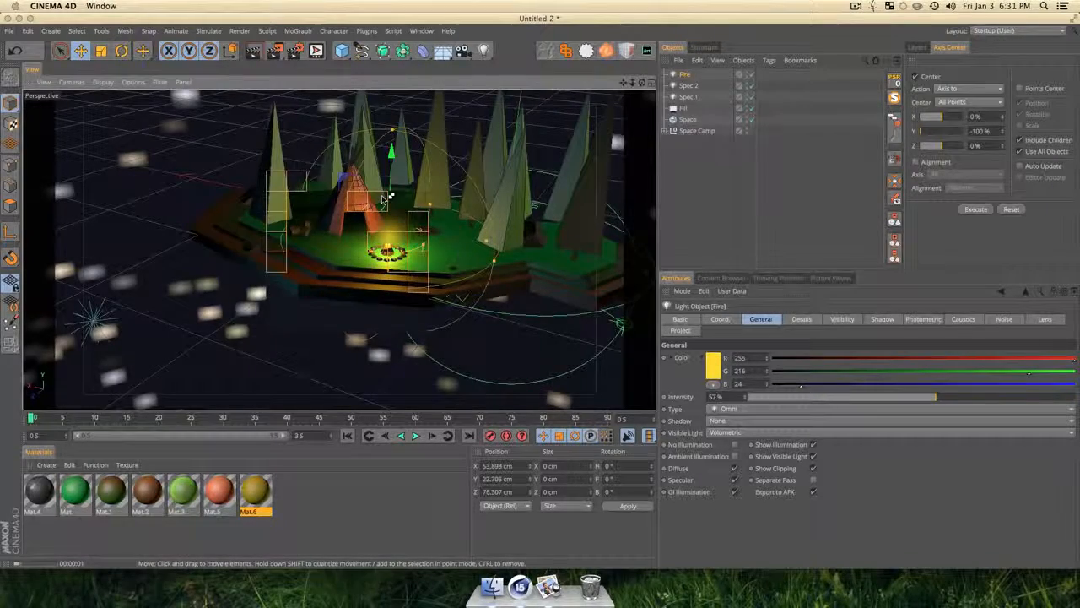
# Make two copies of the Fire light above the campfire, offset slightly in height from the original.
pyautogui.scroll(5, 386, 199)
pyautogui.press('e')
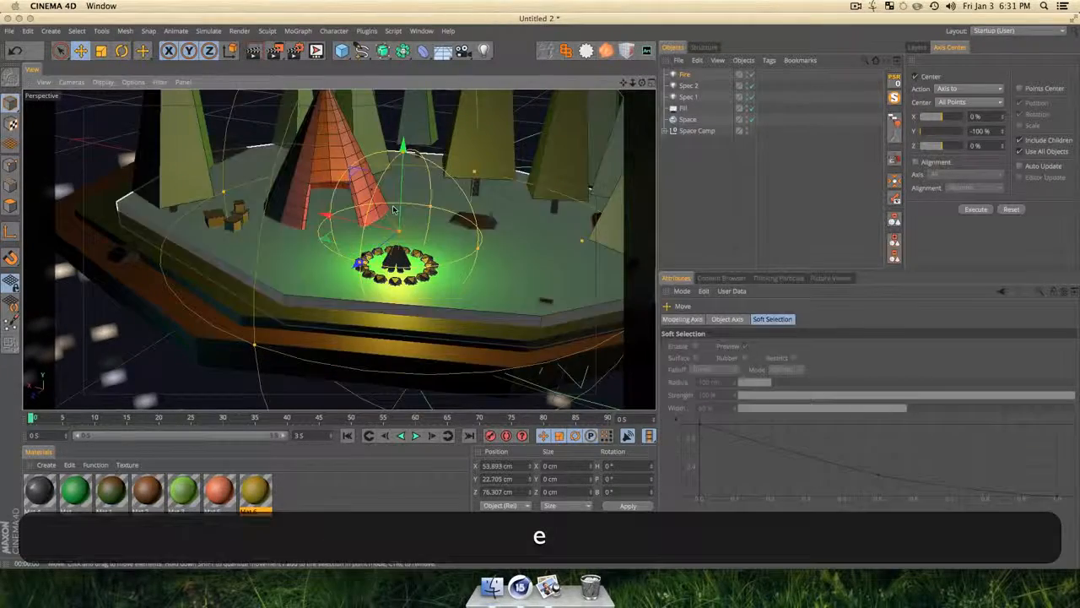
pyautogui.moveTo(403, 209)
pyautogui.mouseDown()
pyautogui.moveTo(403, 239)
pyautogui.moveTo(404, 209)
pyautogui.mouseUp()
pyautogui.click(687, 74)
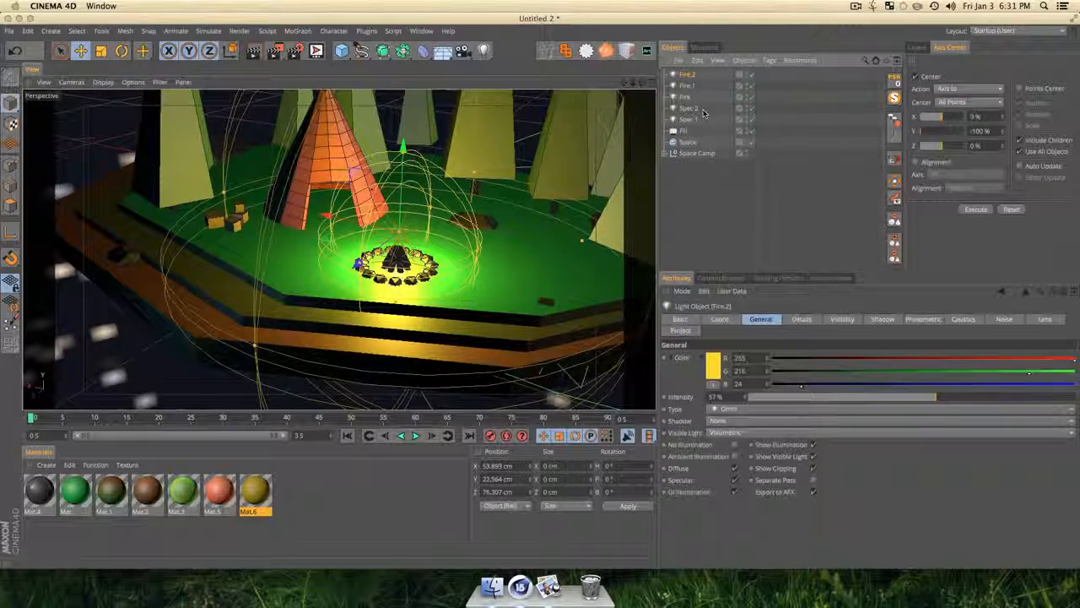
# Recolor the Fire.2 light to red (R 255, G 38, B 0), scale it down and render the view.
pyautogui.click(715, 371)
pyautogui.moveTo(704, 338); pyautogui.dragTo(691, 336)
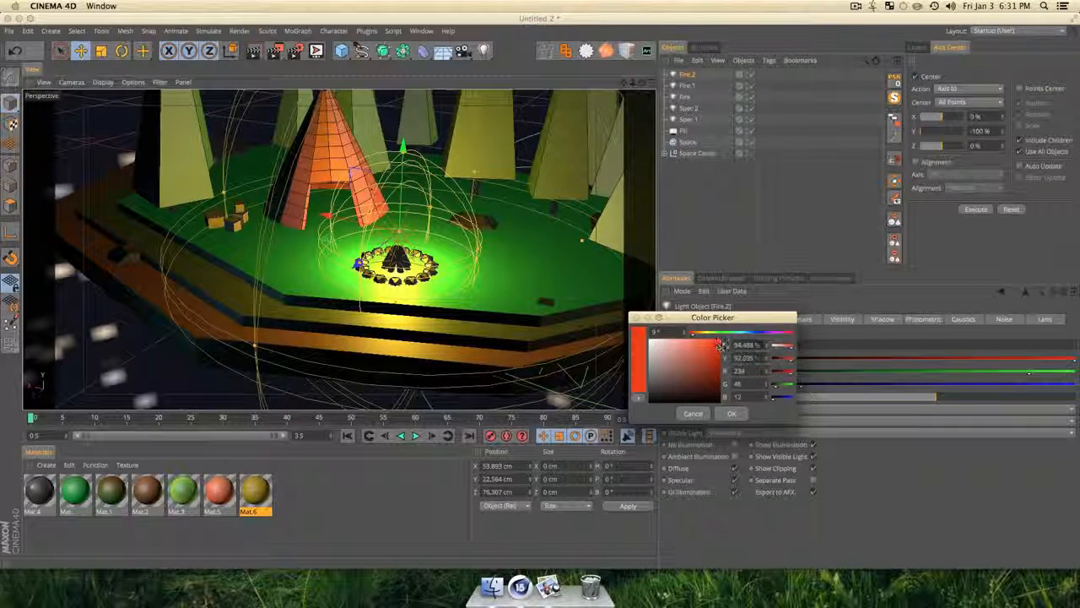
pyautogui.click(732, 414)
pyautogui.press('t')
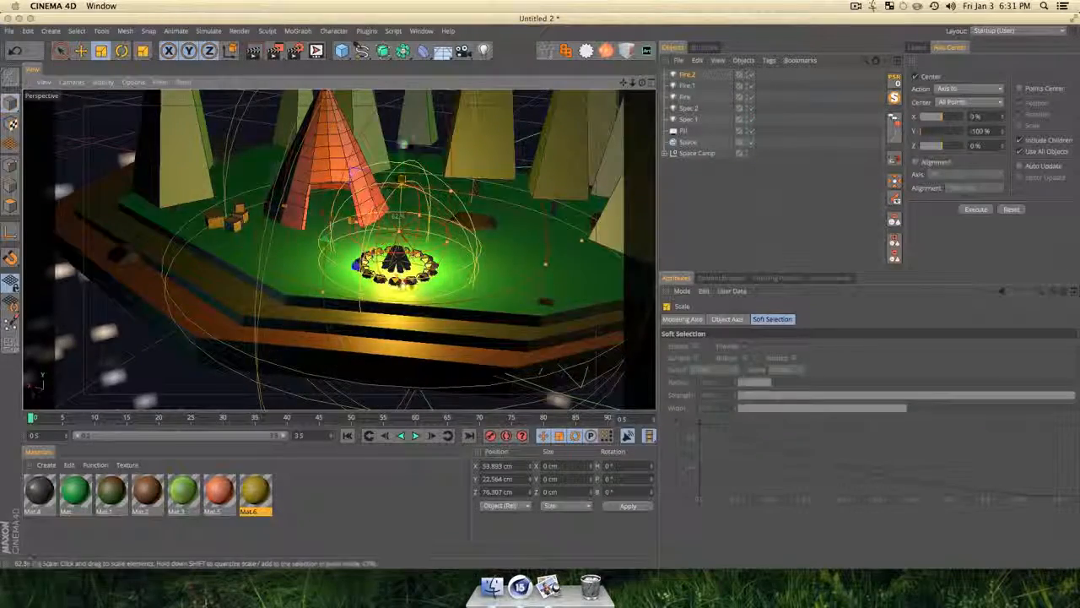
pyautogui.click(698, 213)
pyautogui.scroll(-10, 454, 266)
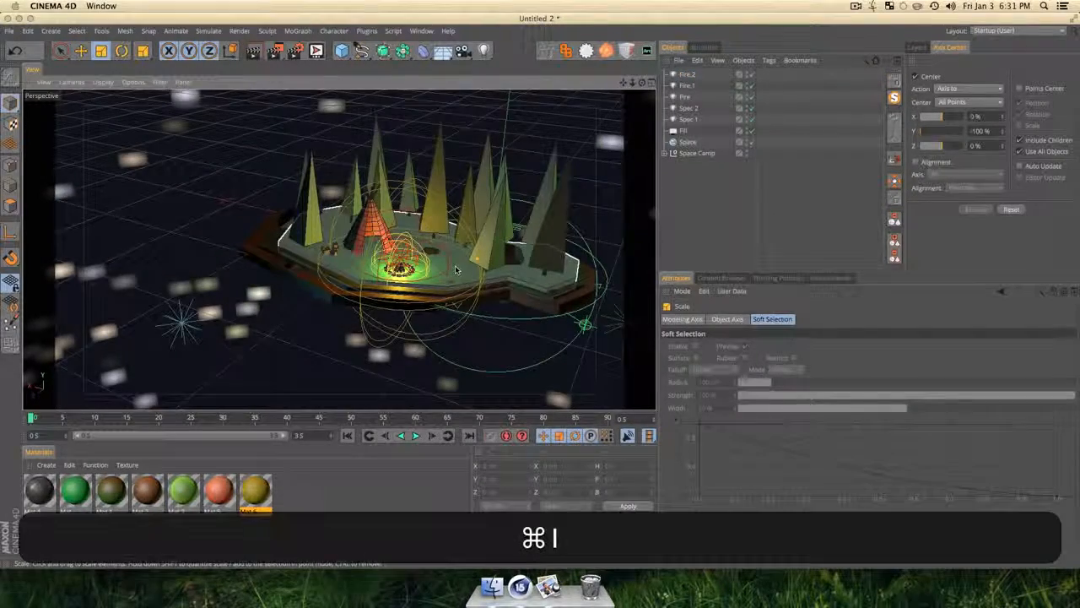
pyautogui.press('super+r')
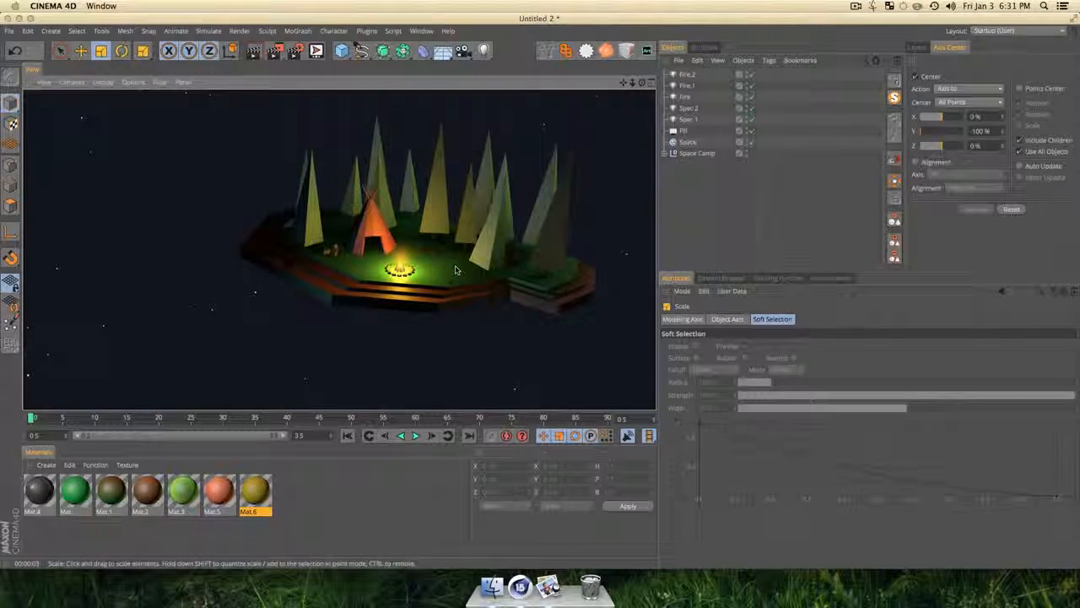
# Lower the Fire.1 light to about 16.3 cm in Y and scale it down around the campfire.
pyautogui.keyDown('alt'); pyautogui.moveTo(455, 270); pyautogui.dragTo(251, 297); pyautogui.keyUp('alt')
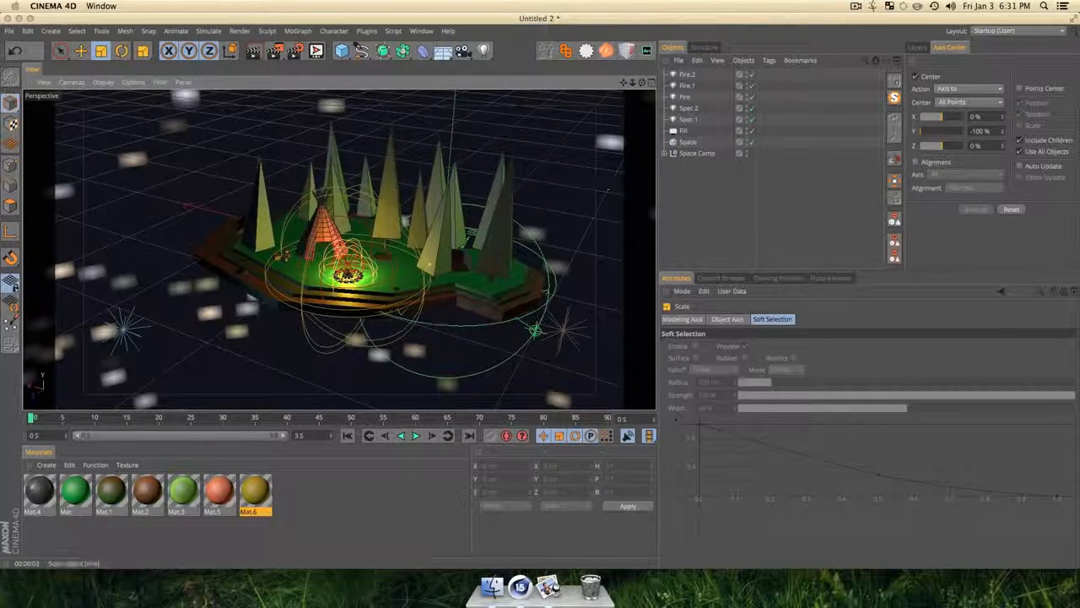
pyautogui.click(687, 85)
pyautogui.press('e')
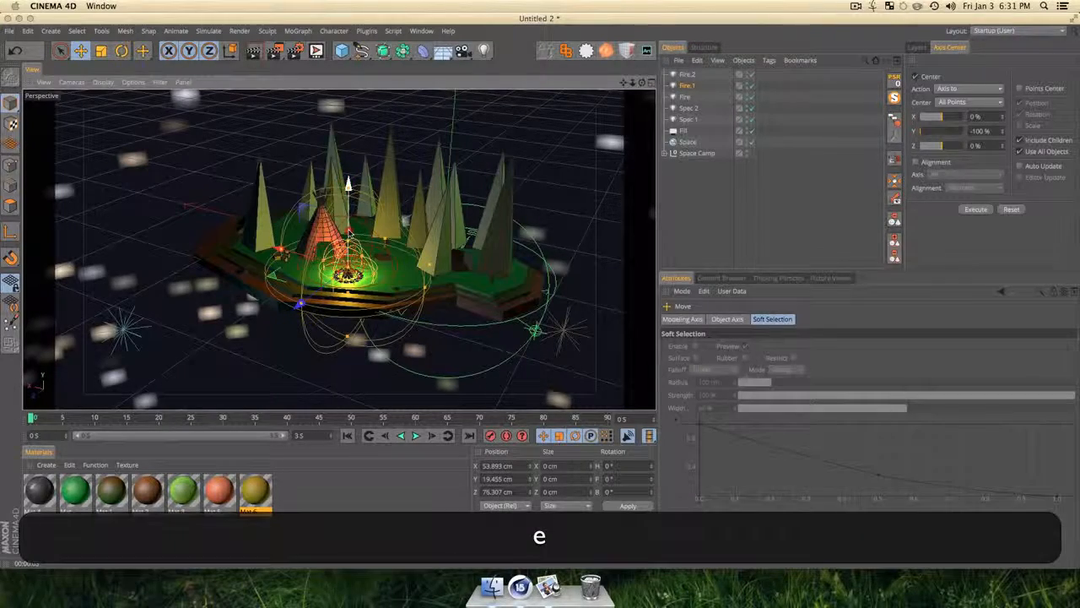
pyautogui.moveTo(347, 183); pyautogui.dragTo(347, 238)
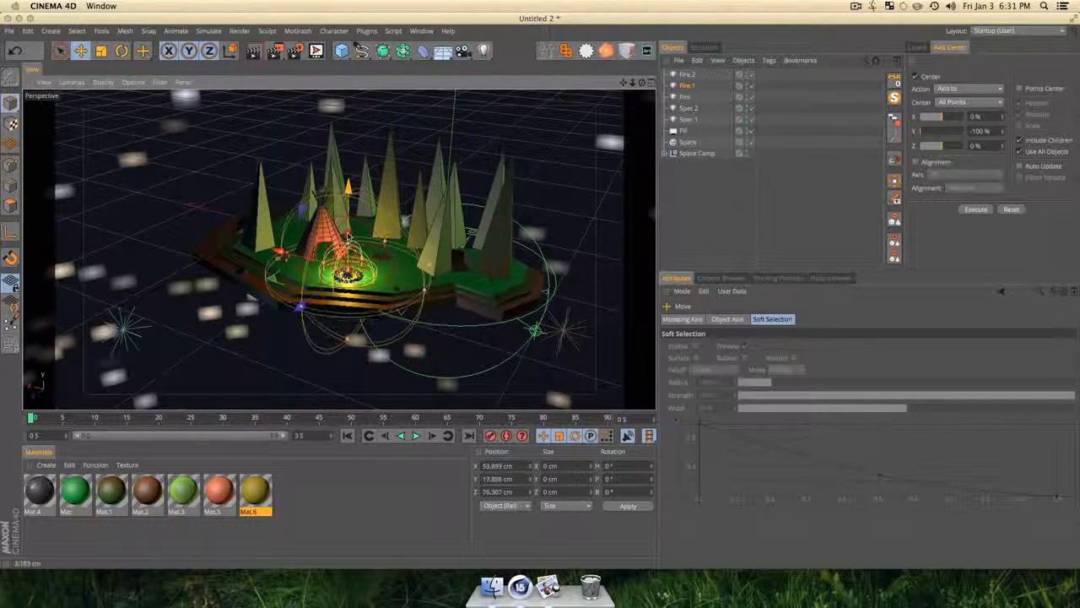
pyautogui.press('t')
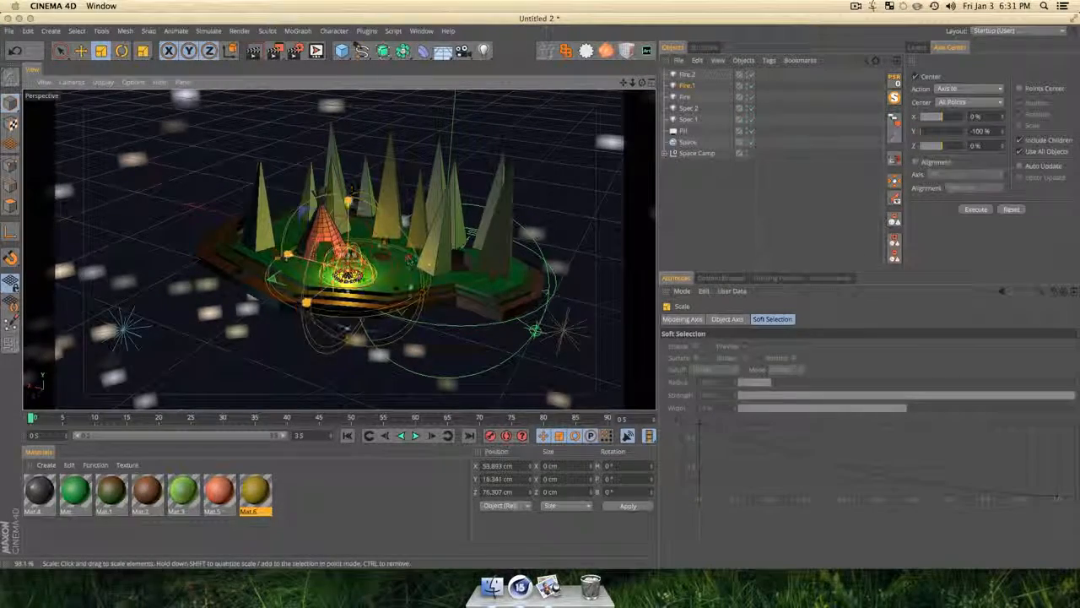
# Set the Fire.1 light's intensity to 71 % and raise the Fire.2 light's intensity, rendering the view after each change.
pyautogui.click(688, 86)
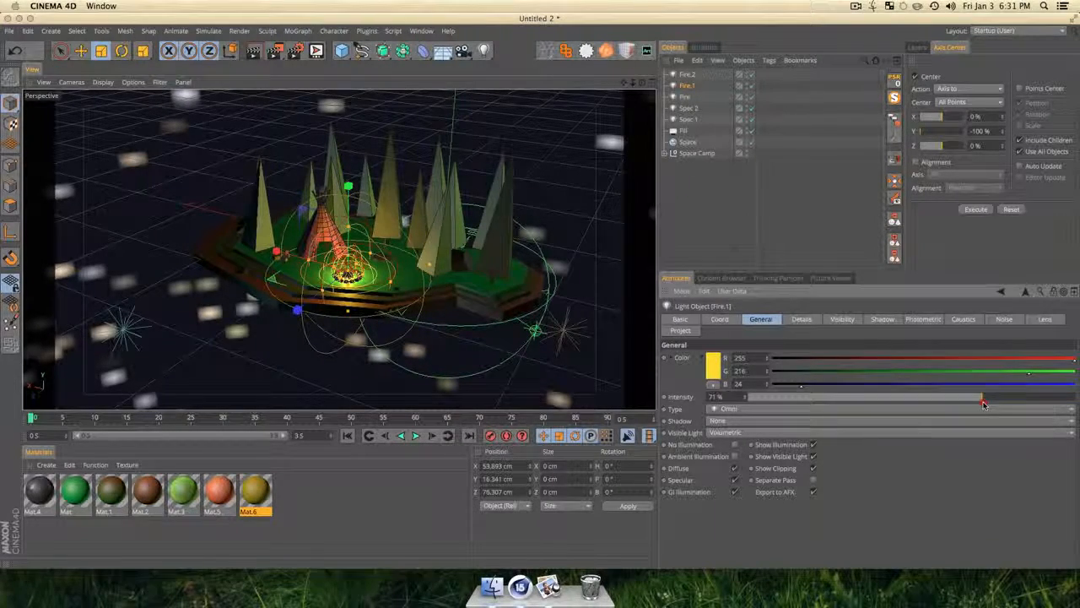
pyautogui.press('super+r')
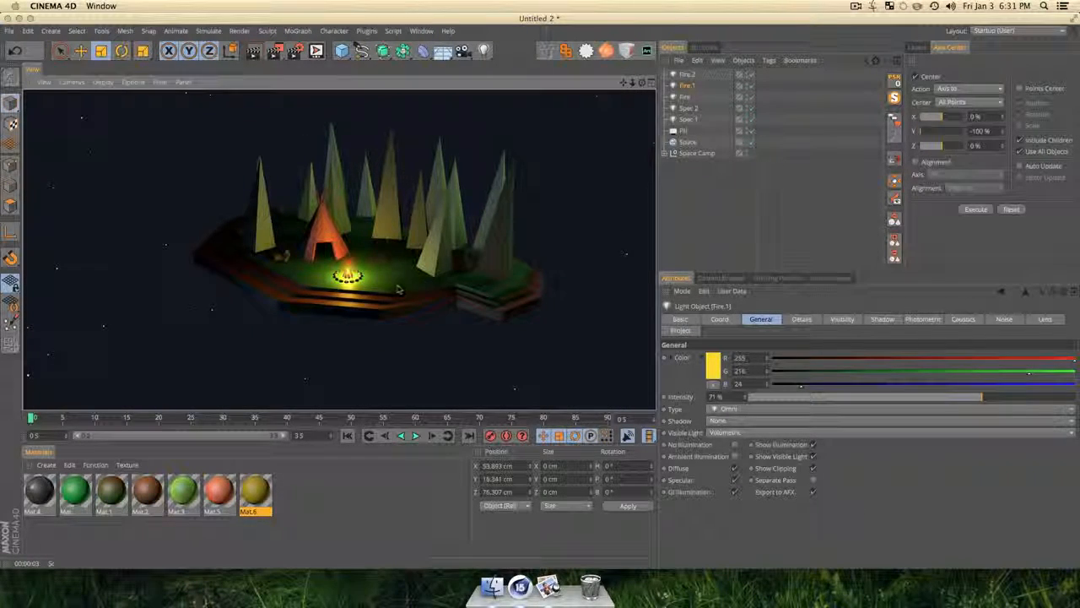
pyautogui.click(687, 74)
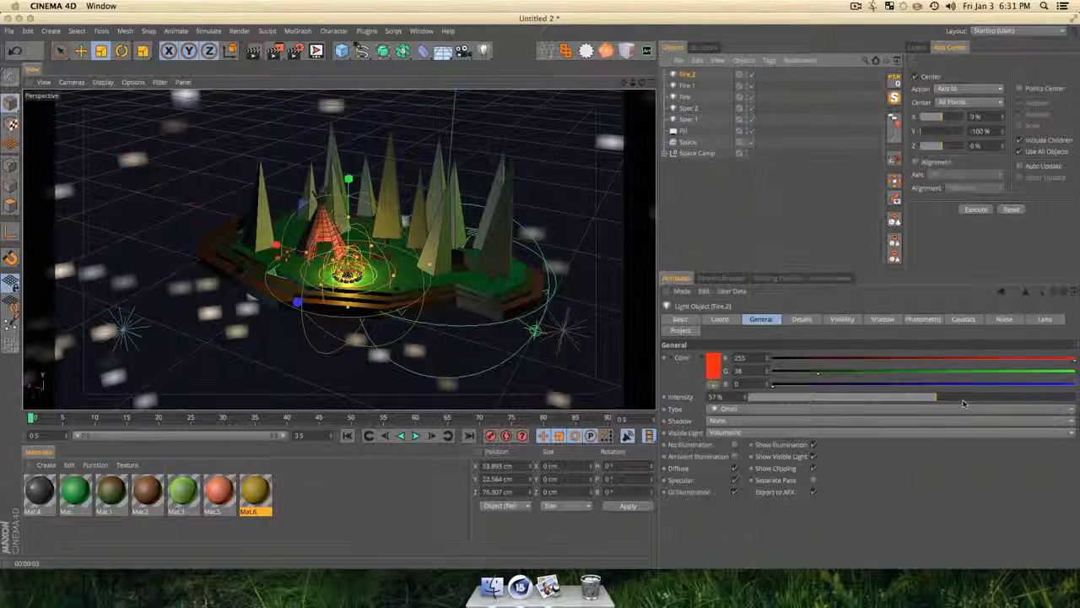
pyautogui.moveTo(964, 403); pyautogui.dragTo(999, 397)
pyautogui.press('super+r')
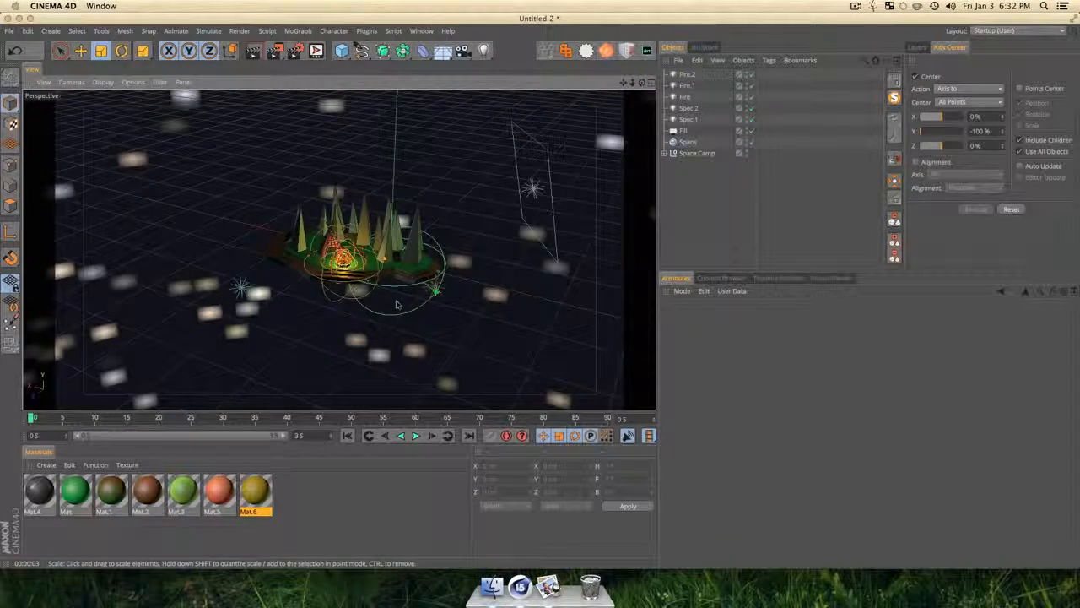
# Turn off Ambient Occlusion in the render settings and render the whole island.
pyautogui.press('3')
pyautogui.moveTo(382, 309); pyautogui.dragTo(377, 306)
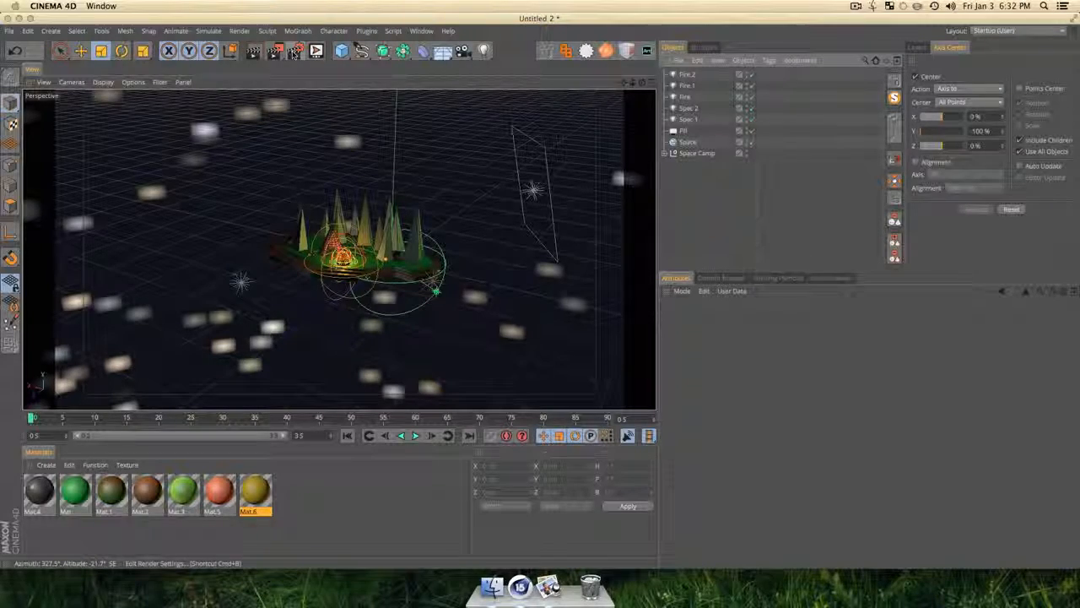
pyautogui.click(294, 50)
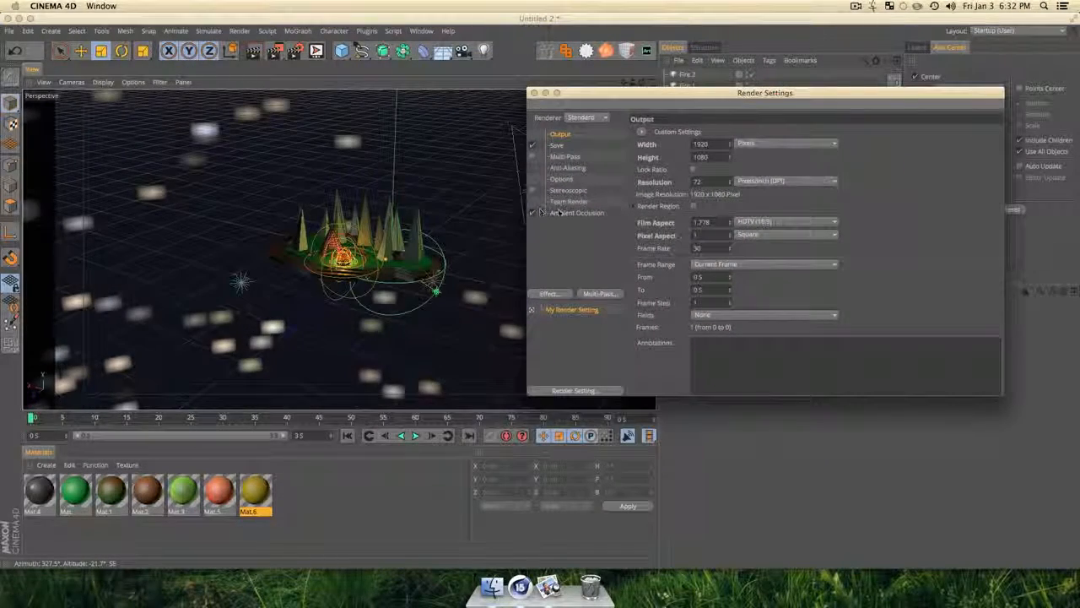
pyautogui.click(560, 212)
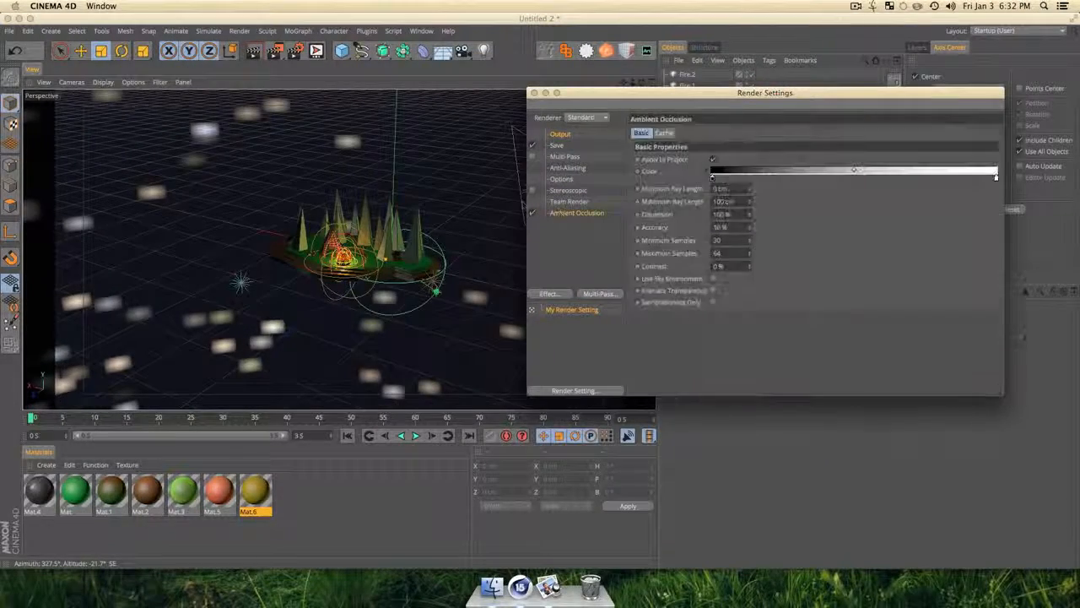
pyautogui.click(531, 214)
pyautogui.press('super+r')
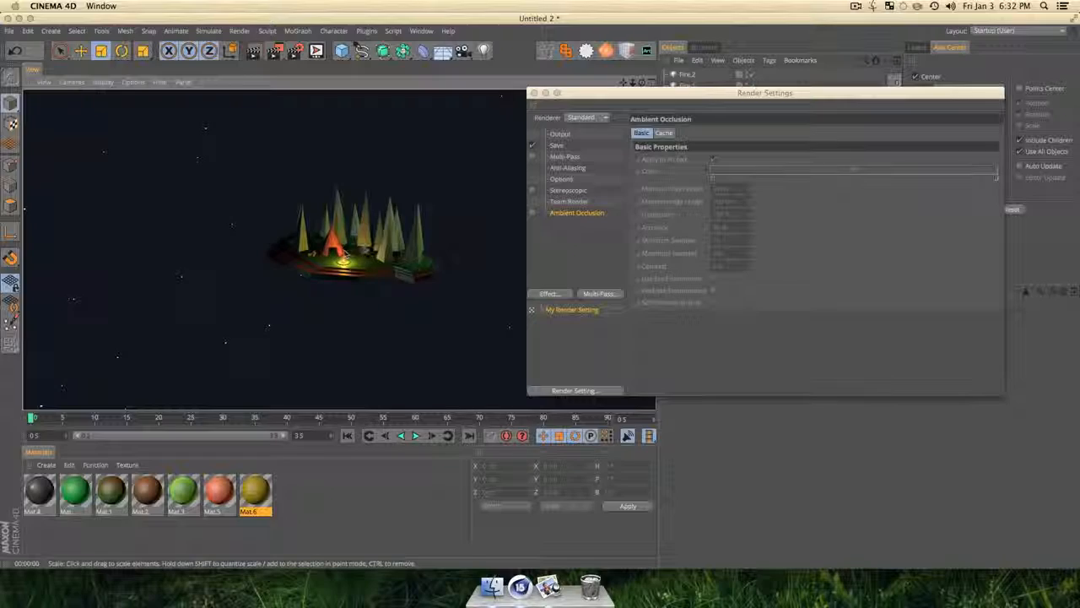
# Render the trees beside the campfire close up without Ambient Occlusion, and again with it turned back on.
pyautogui.scroll(12, 379, 271)
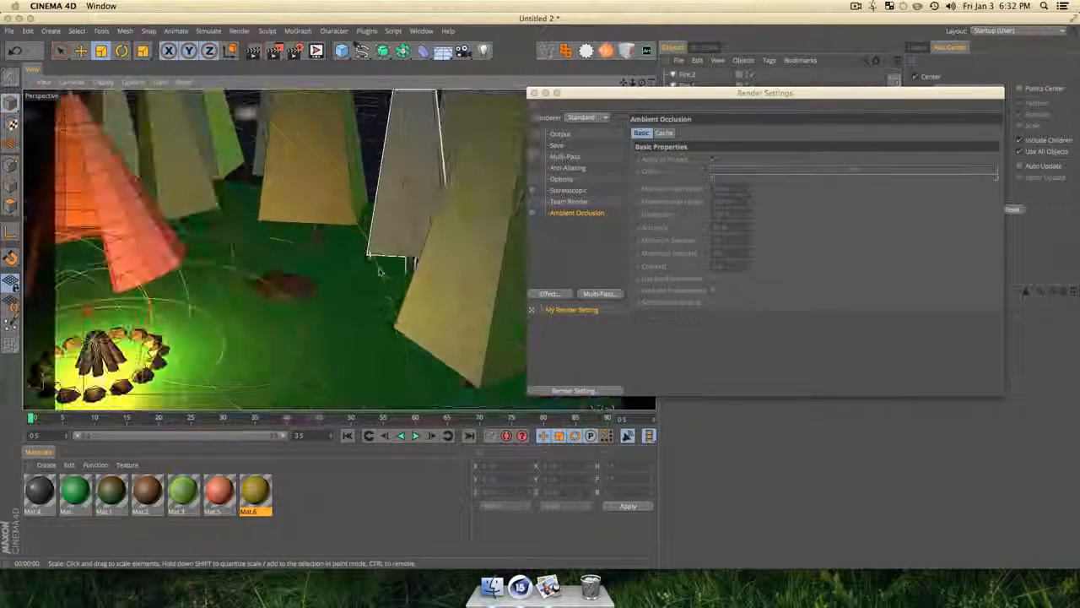
pyautogui.press('3')
pyautogui.moveTo(379, 271); pyautogui.dragTo(386, 273)
pyautogui.press('super+r')
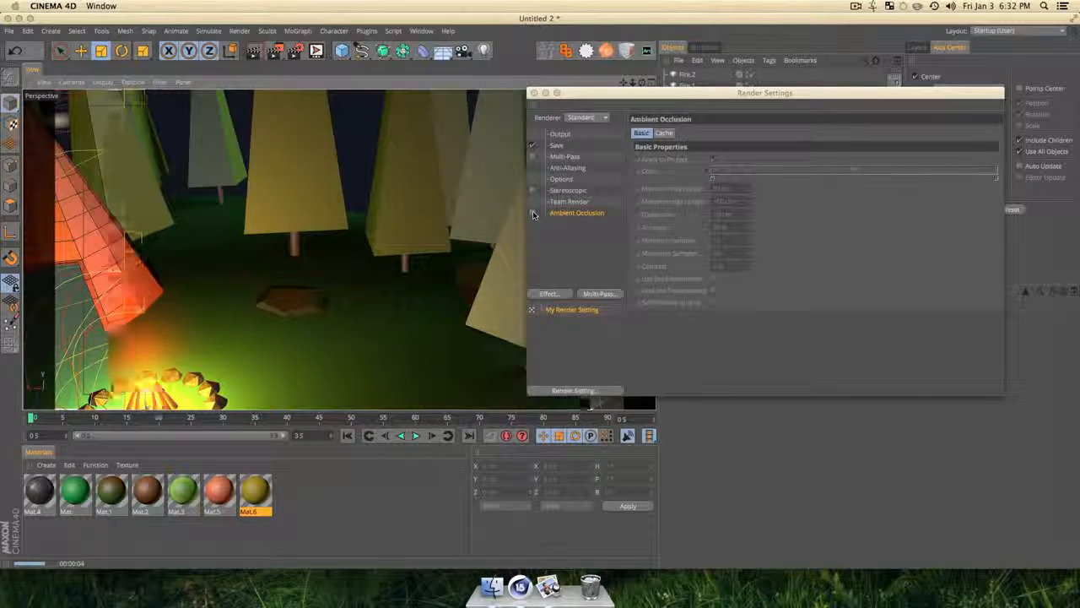
pyautogui.click(532, 213)
pyautogui.press('super+r')
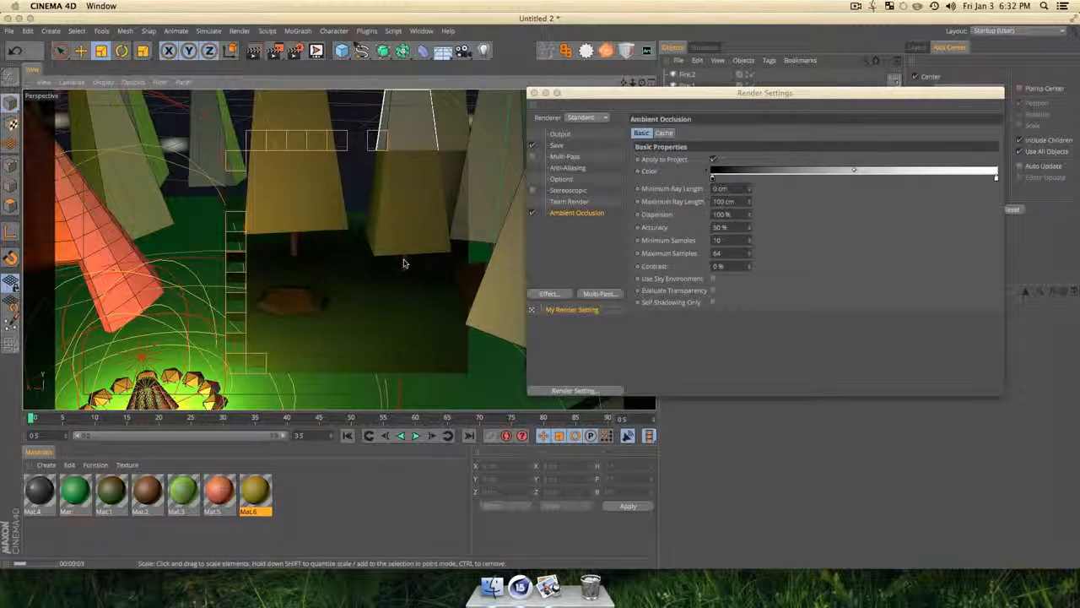
# Switch the renderer from Standard to Physical and render the whole island.
pyautogui.scroll(-10, 313, 283)
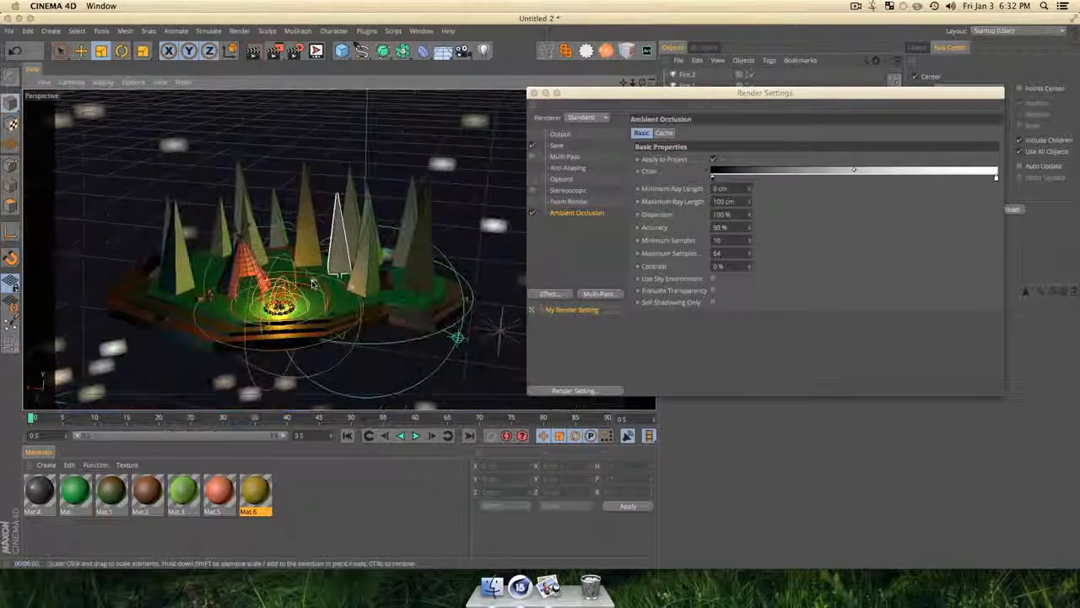
pyautogui.press('3')
pyautogui.moveTo(316, 324)
pyautogui.mouseDown()
pyautogui.moveTo(287, 338)
pyautogui.moveTo(275, 315)
pyautogui.moveTo(313, 315)
pyautogui.moveTo(305, 296)
pyautogui.mouseUp()
pyautogui.press('1')
pyautogui.press('3')
pyautogui.press('2')
pyautogui.press('3')
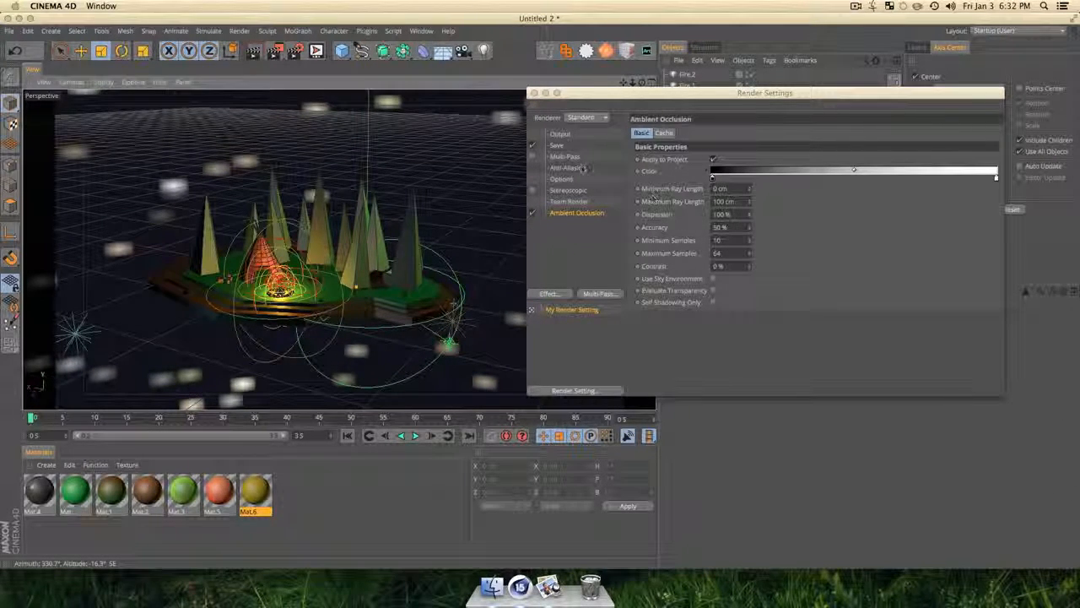
pyautogui.click(585, 117)
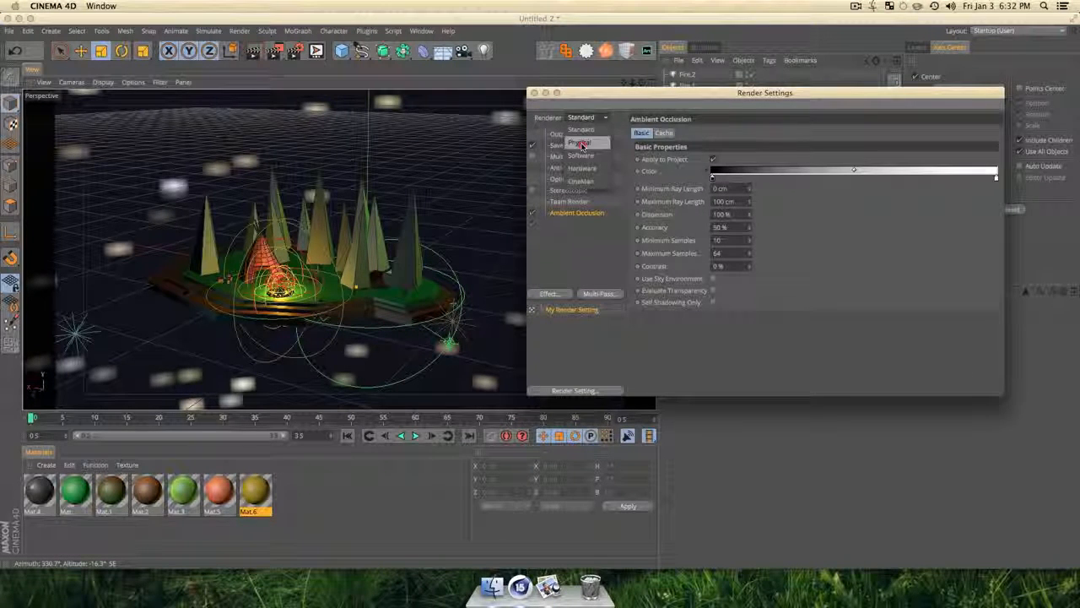
pyautogui.click(582, 145)
pyautogui.click(353, 321)
pyautogui.press('super+r')
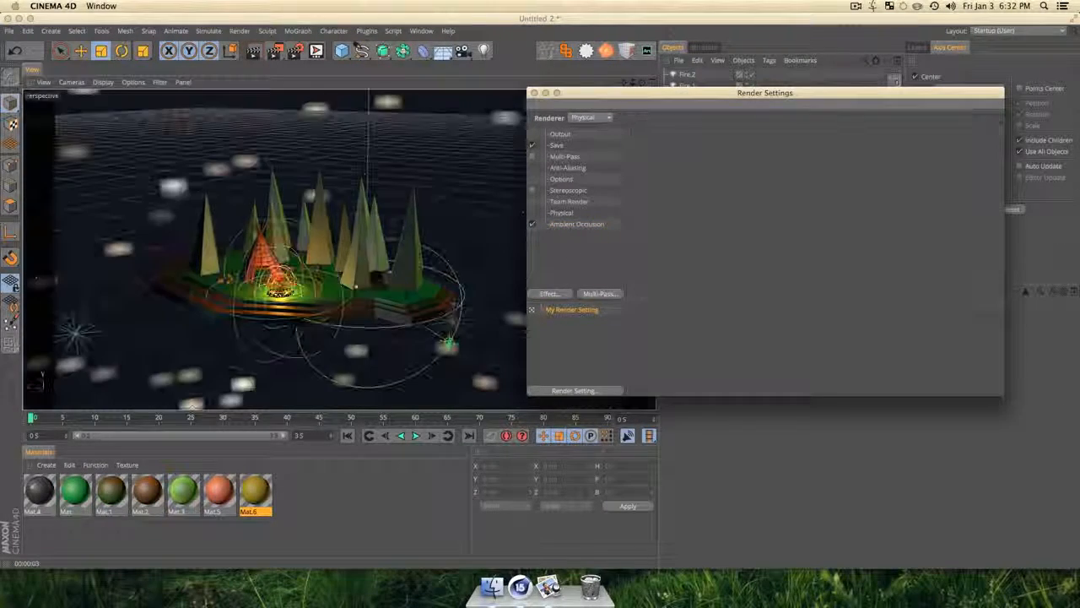
# Add the Global Illumination effect to the render settings and render the island from farther away.
pyautogui.click(551, 294)
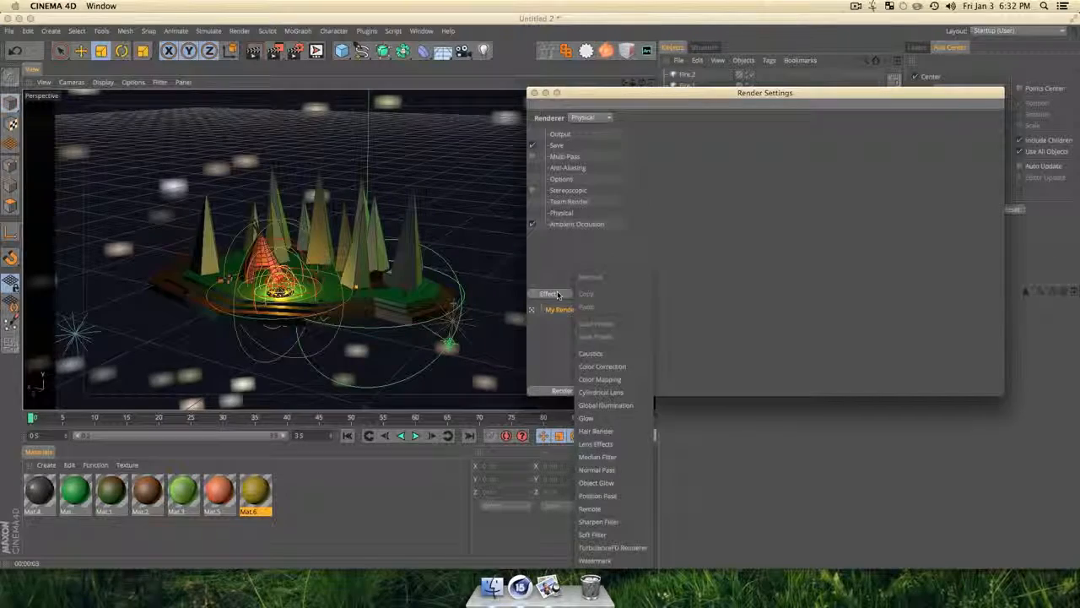
pyautogui.click(606, 405)
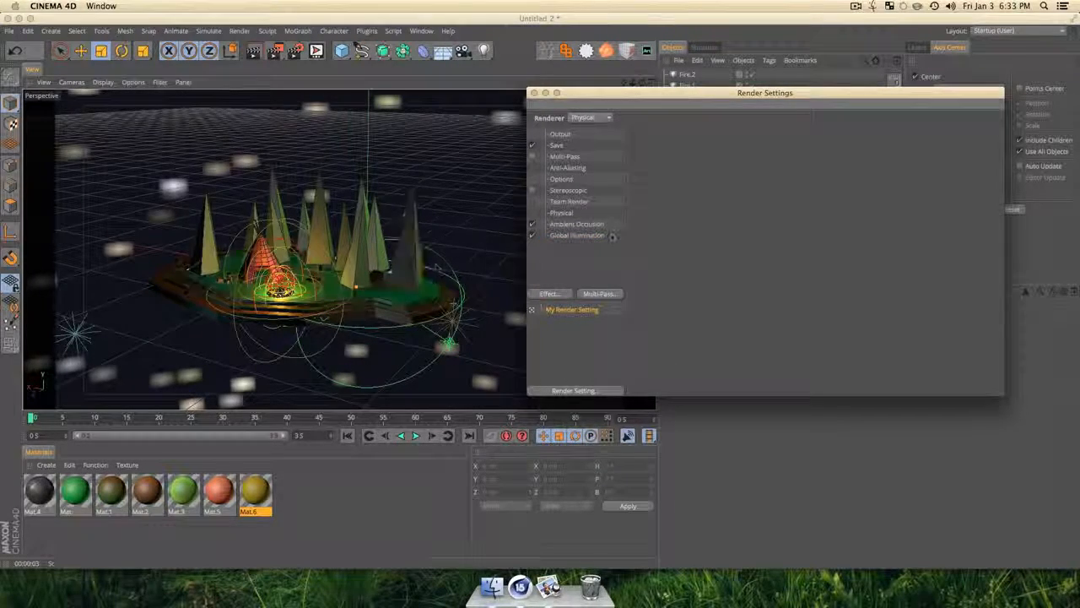
pyautogui.click(577, 234)
pyautogui.scroll(-3, 308, 335)
pyautogui.keyDown('alt'); pyautogui.moveTo(308, 335); pyautogui.dragTo(320, 295, button='middle'); pyautogui.keyUp('alt')
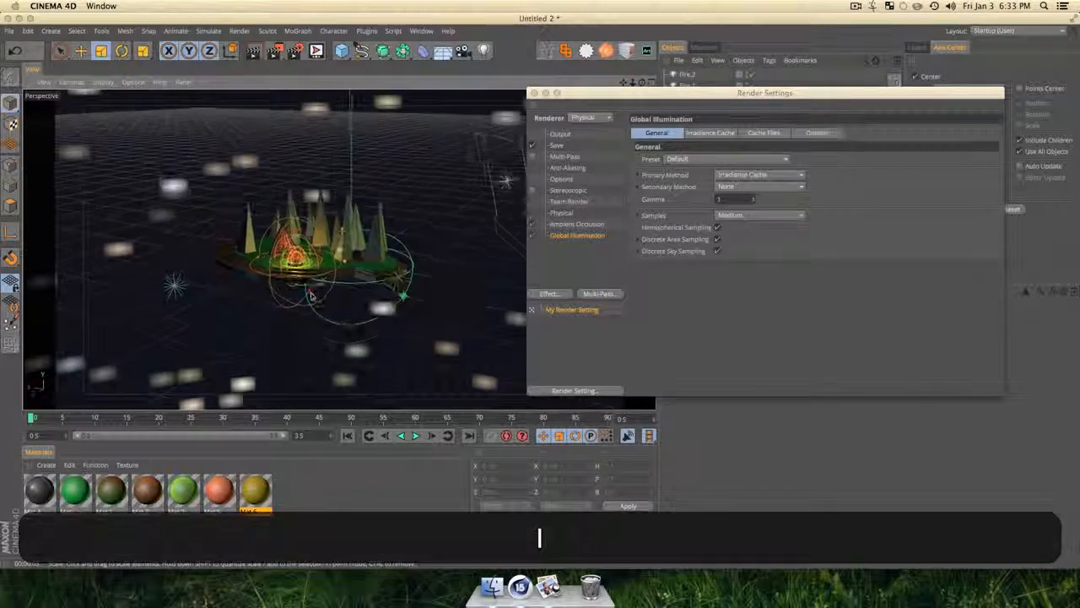
pyautogui.press('super+r')
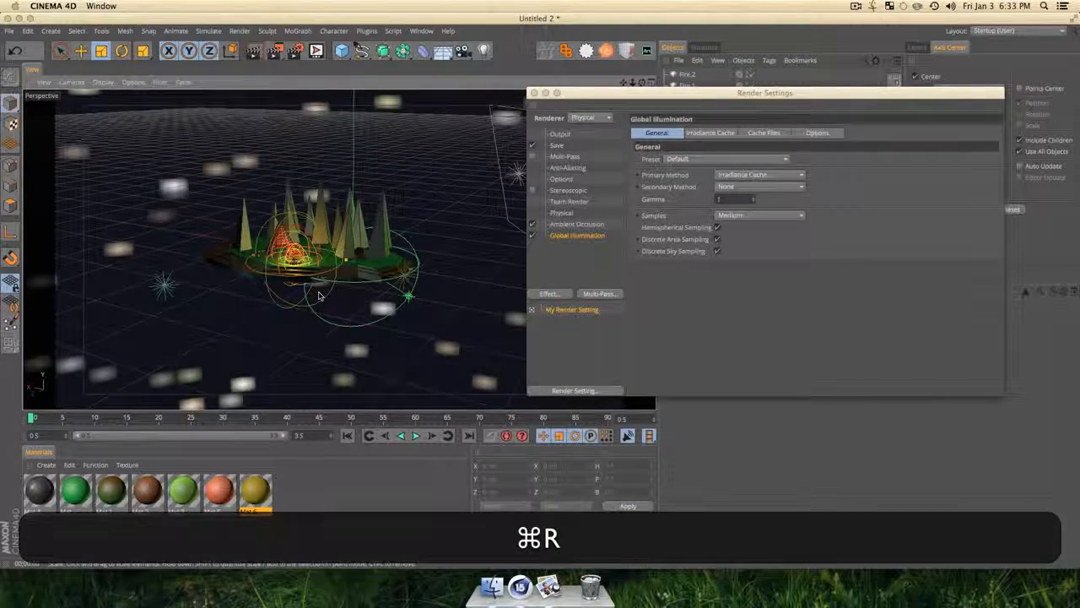
# Close the render settings and render the whole island from a slightly turned viewpoint with Global Illumination.
pyautogui.click(534, 93)
pyautogui.press('3')
pyautogui.moveTo(369, 240); pyautogui.dragTo(361, 250)
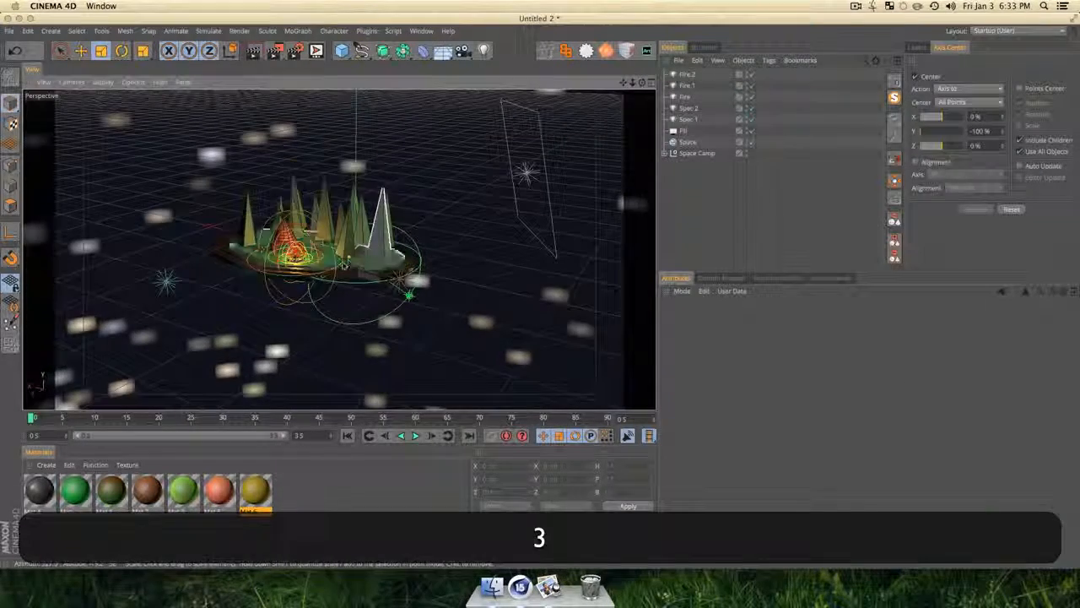
pyautogui.press('1')
pyautogui.click(361, 250)
pyautogui.press('super+z')
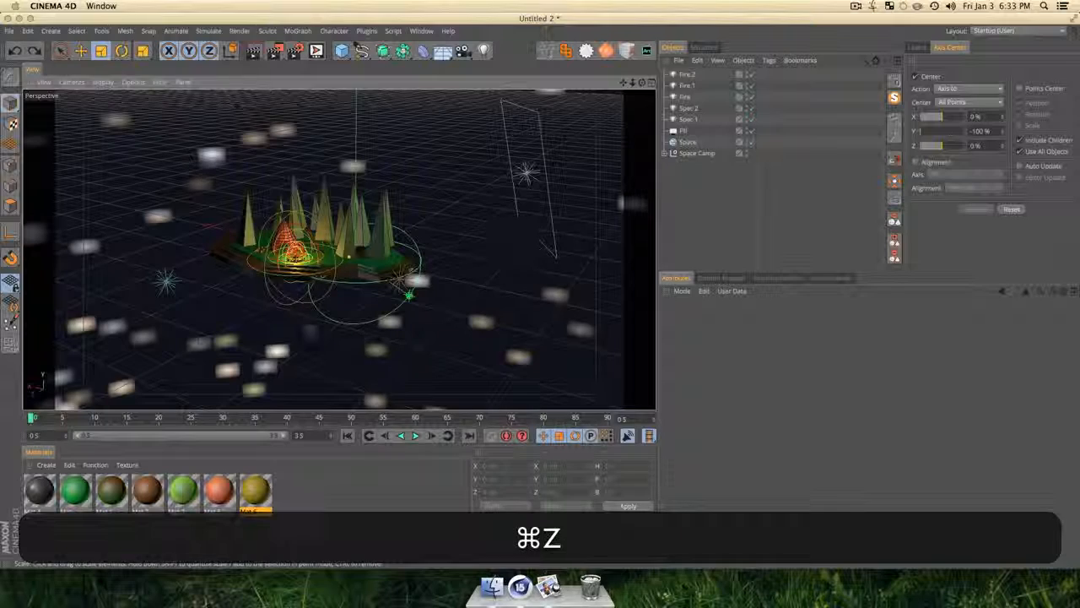
pyautogui.press('1')
pyautogui.moveTo(291, 309); pyautogui.dragTo(310, 306)
pyautogui.press('super+r')
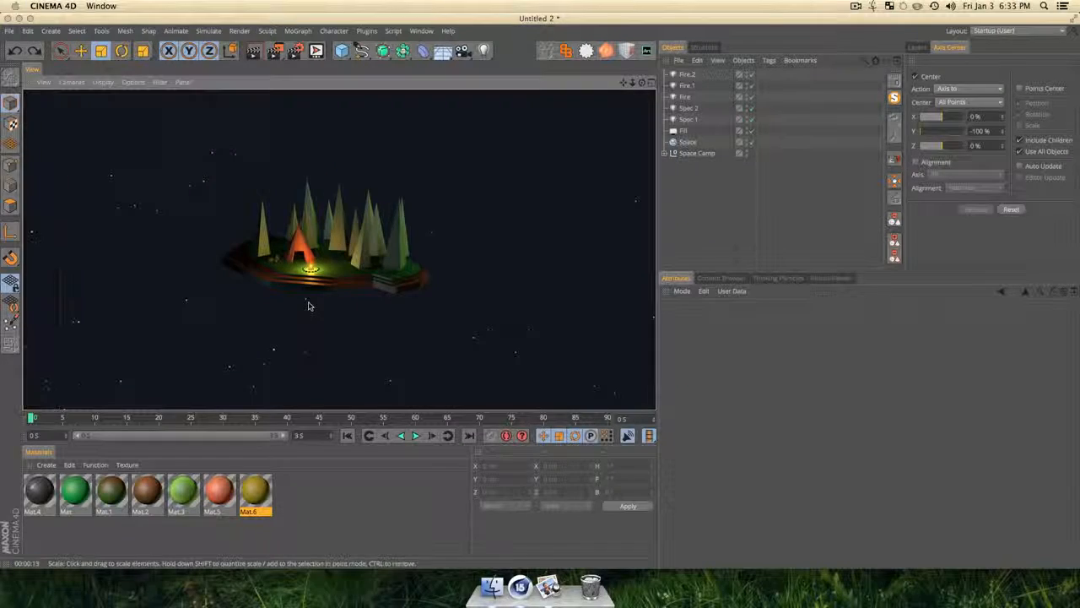
# Render the island again from closer up.
pyautogui.click(269, 289)
pyautogui.scroll(3, 271, 276)
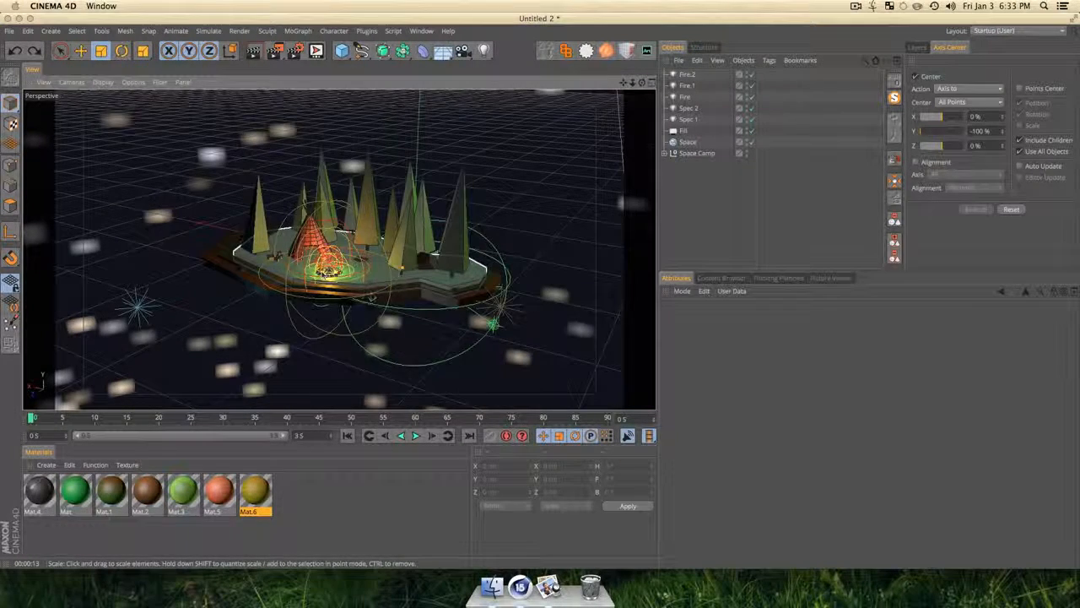
pyautogui.keyDown('alt'); pyautogui.moveTo(271, 278); pyautogui.dragTo(340, 291); pyautogui.keyUp('alt')
pyautogui.press('super+r')
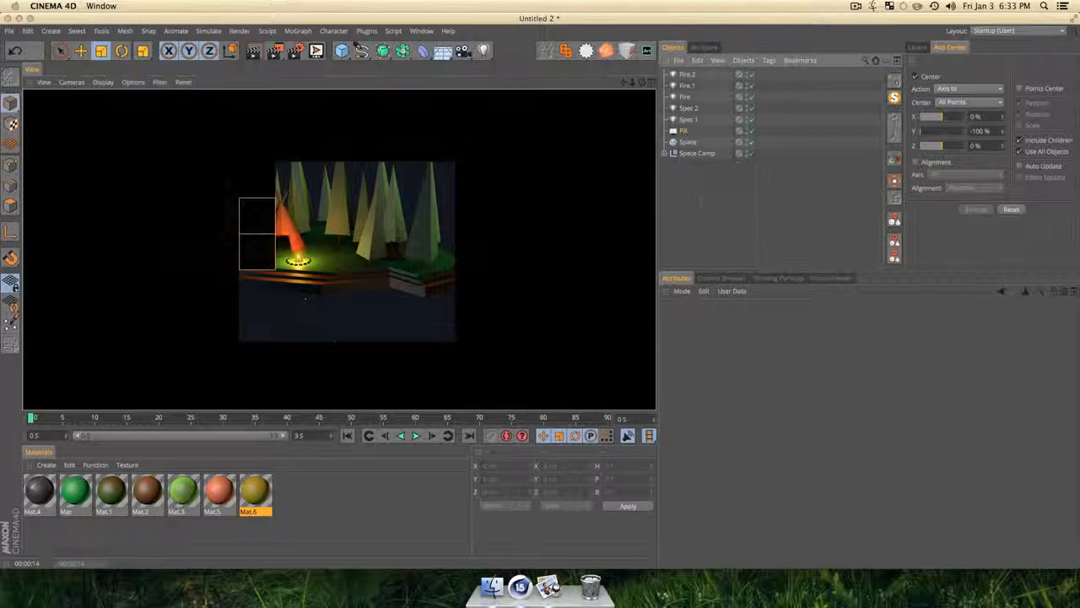
# Set the Fill light's intensity to 20% and render the island.
pyautogui.click(686, 132)
pyautogui.moveTo(878, 398); pyautogui.dragTo(854, 398)
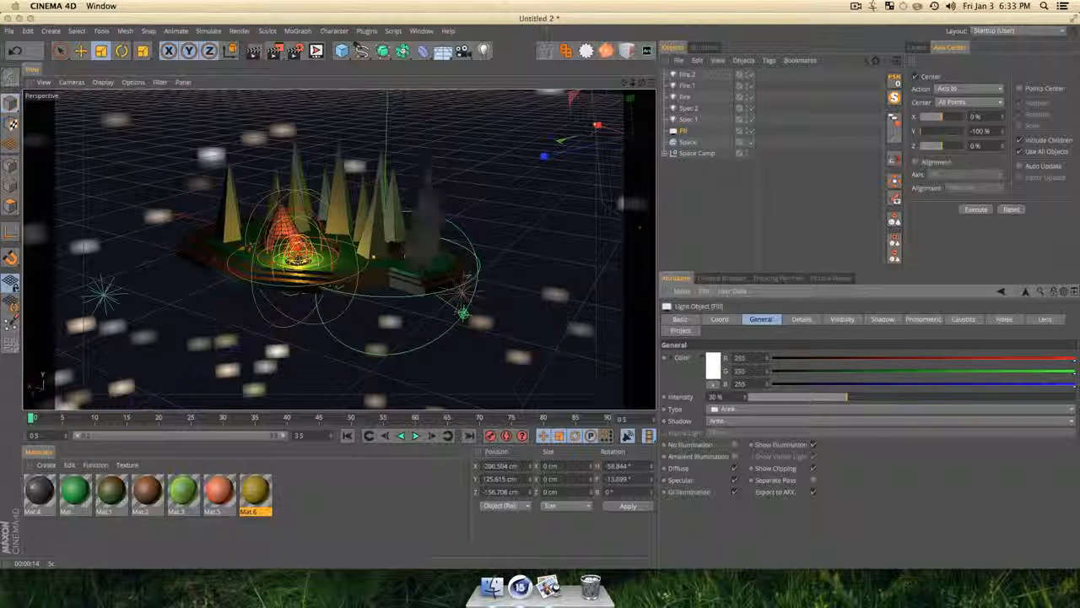
pyautogui.moveTo(828, 397); pyautogui.dragTo(815, 397)
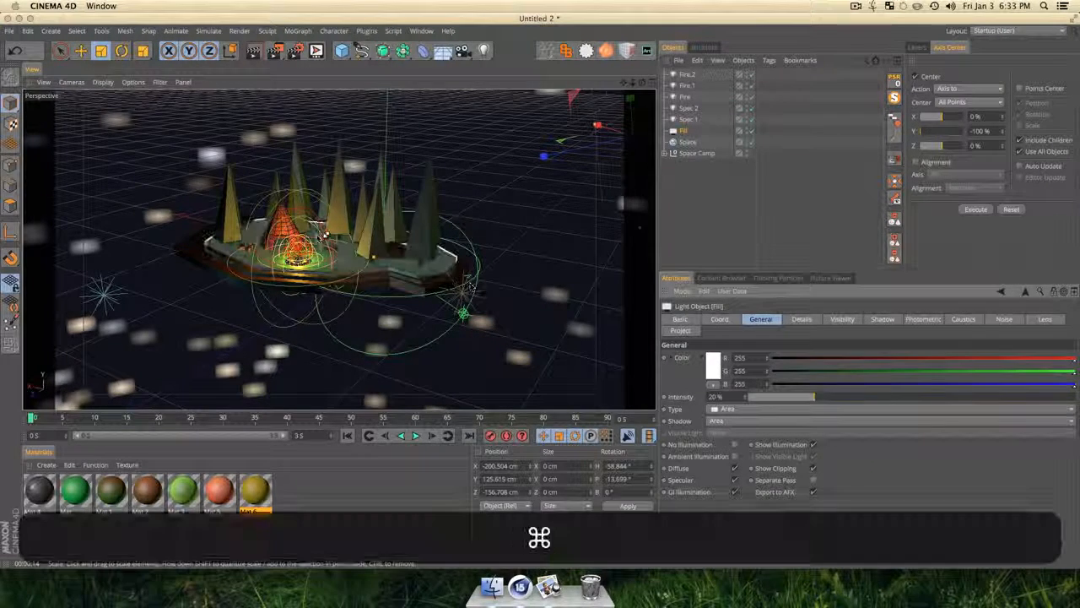
pyautogui.press('super+r')
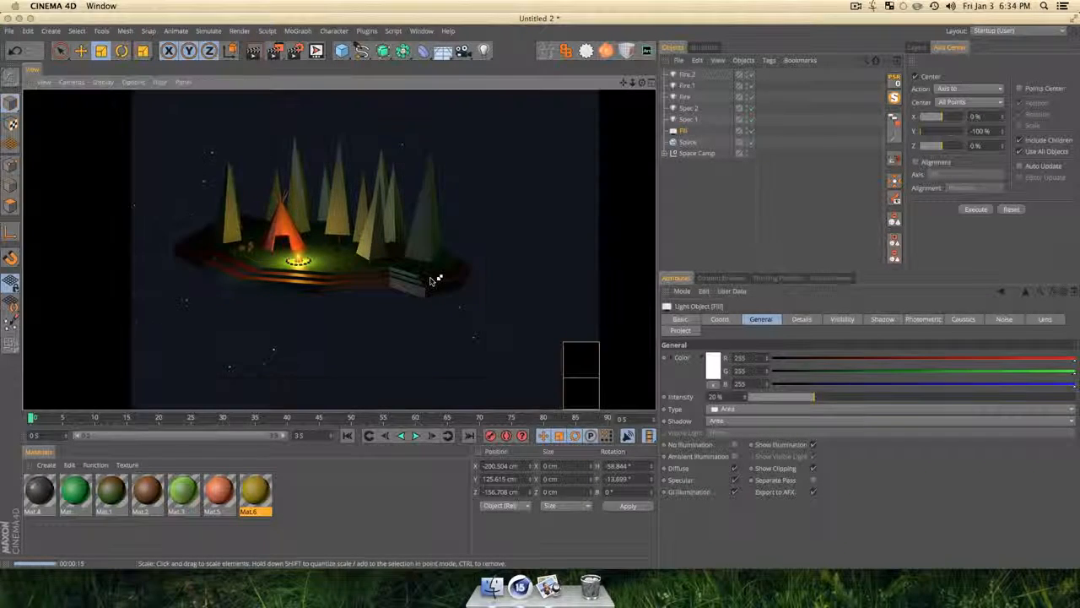
pyautogui.click(717, 198)
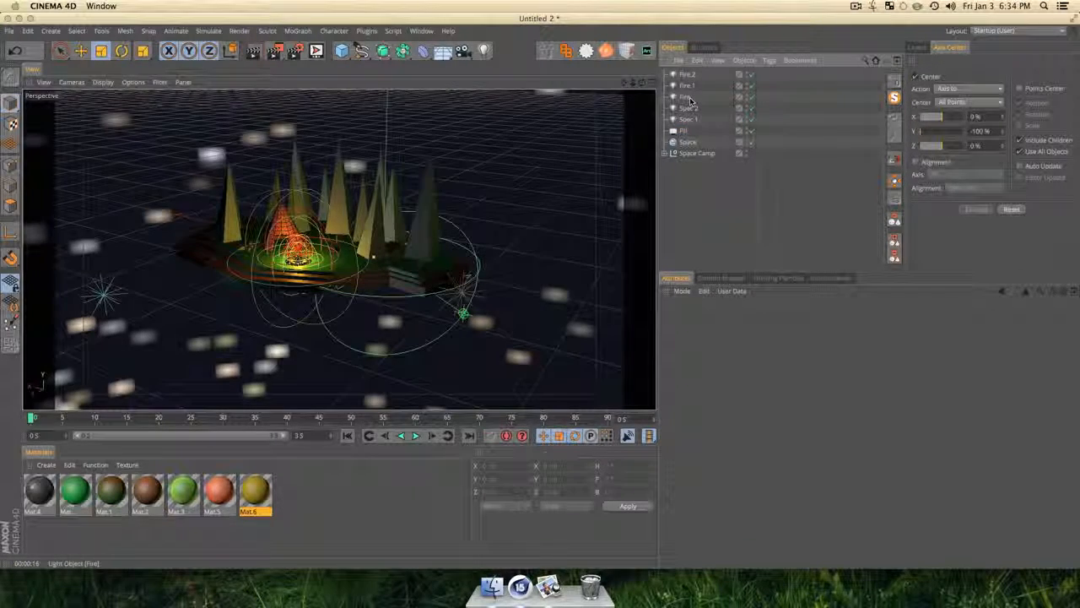
# Lower the intensity of the Fill, Spec 1 and Spec 2 lights.
pyautogui.click(685, 130)
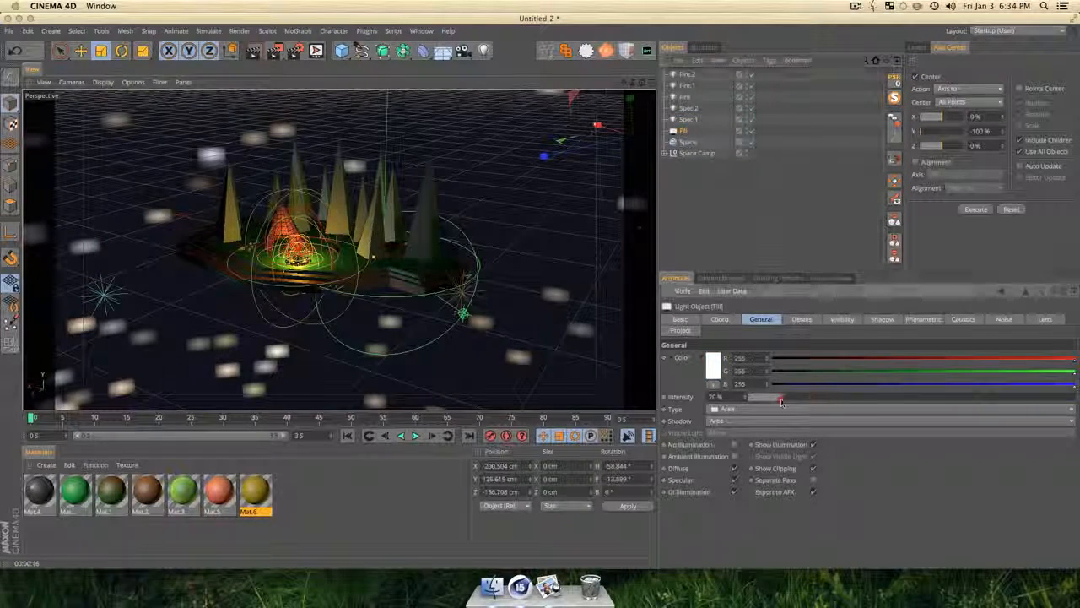
pyautogui.click(694, 120)
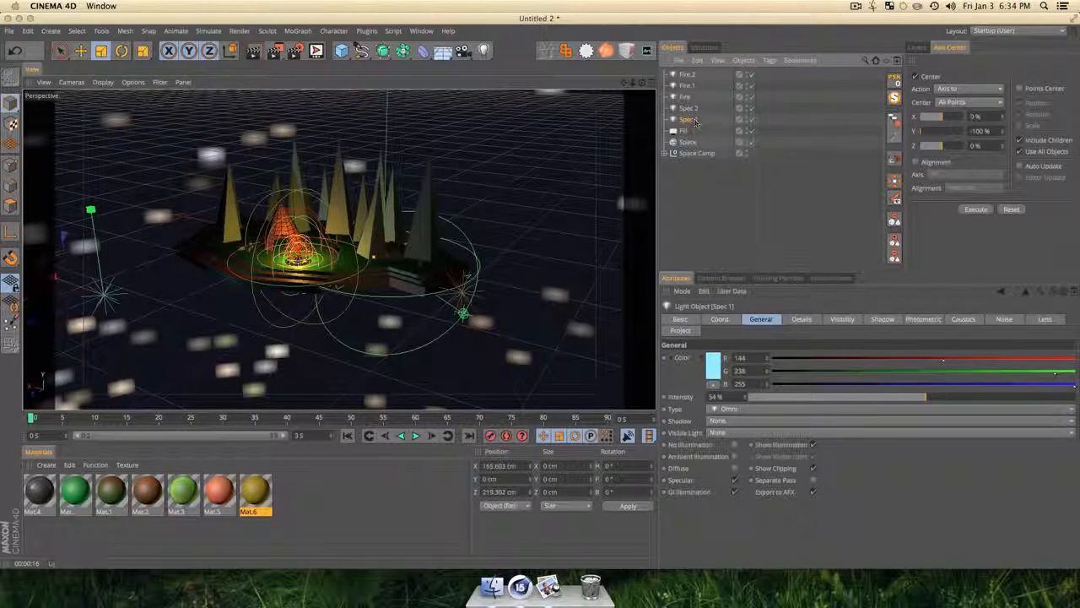
pyautogui.click(777, 397)
pyautogui.click(719, 196)
pyautogui.click(692, 107)
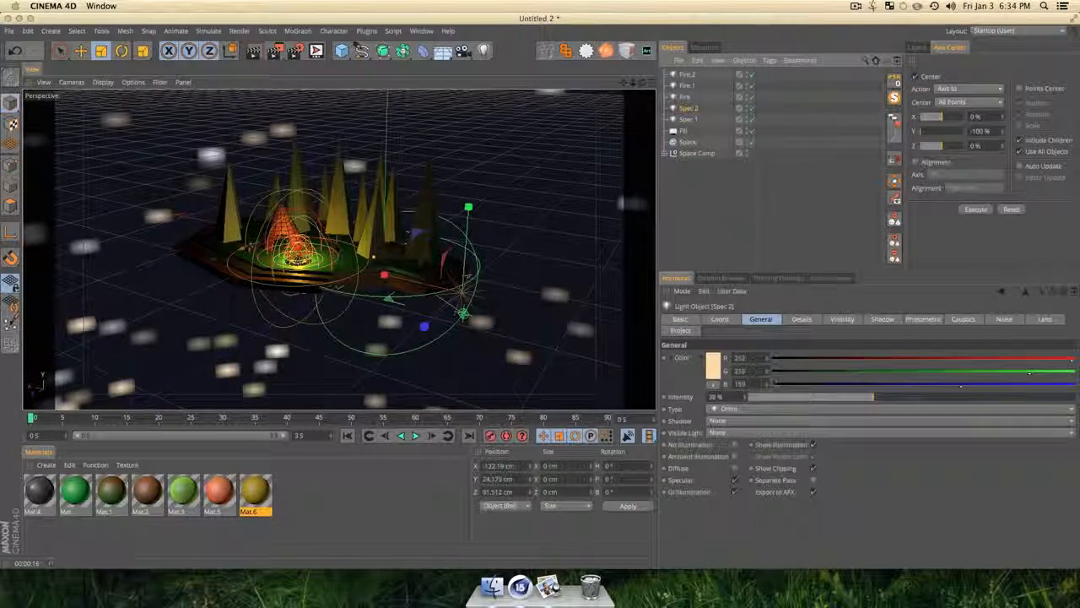
pyautogui.click(696, 61)
# Scale the Fire.1 light down to about half its size and shrink the Fire.2 light.
pyautogui.click(687, 85)
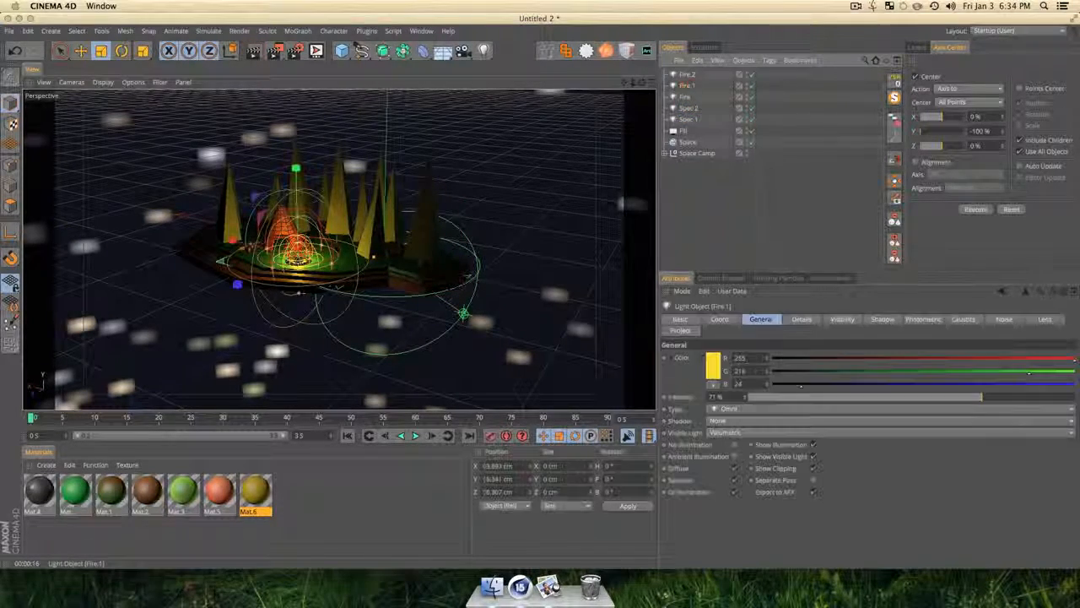
pyautogui.press('t')
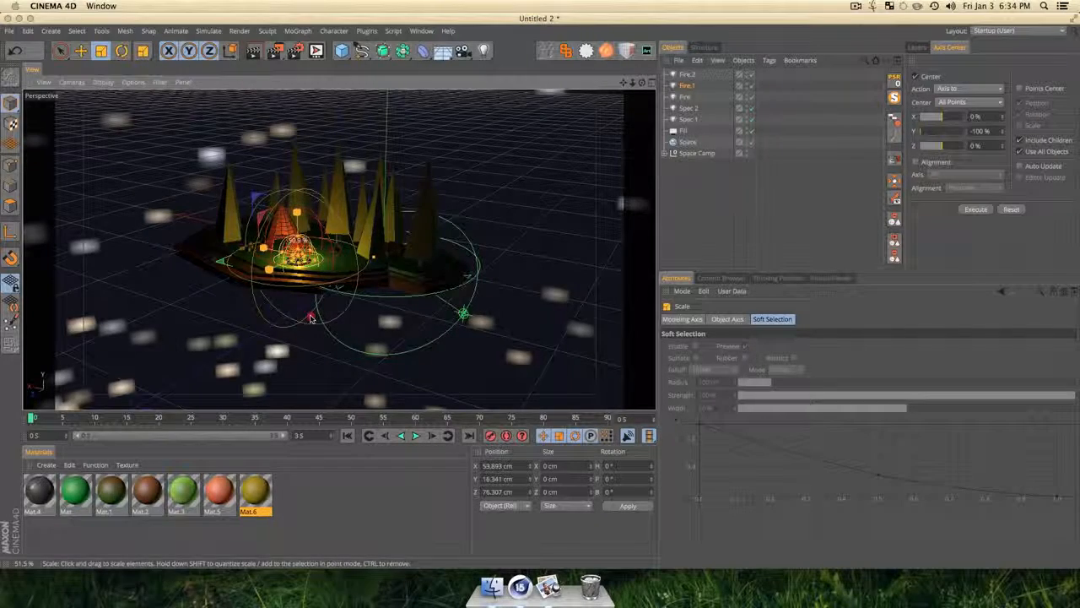
pyautogui.click(321, 314)
pyautogui.press('t')
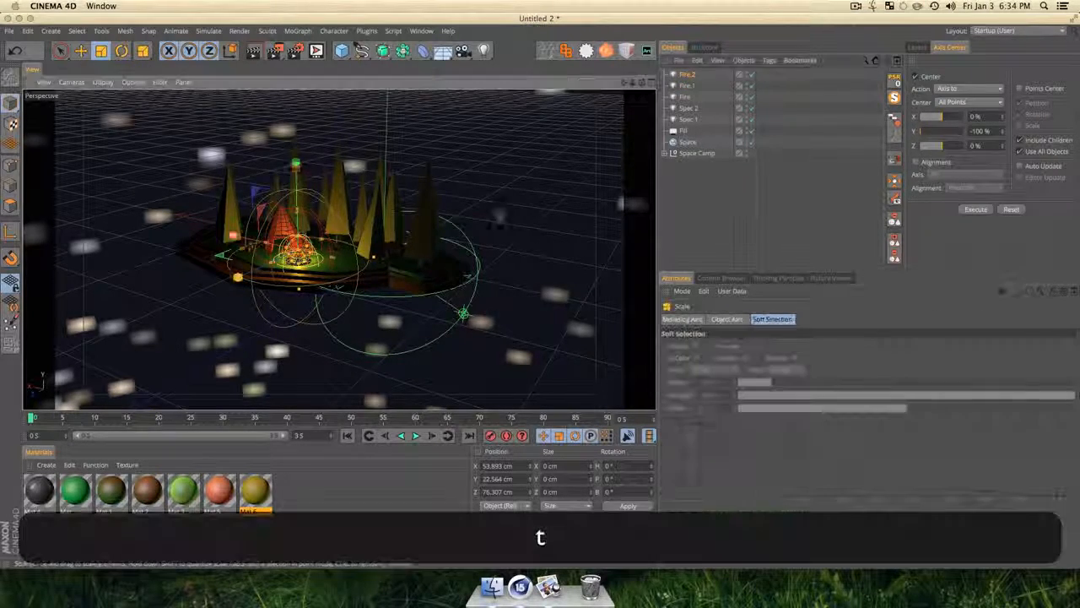
# Scale the Fire light down to about 47% and render the island.
pyautogui.click(690, 108)
pyautogui.click(685, 97)
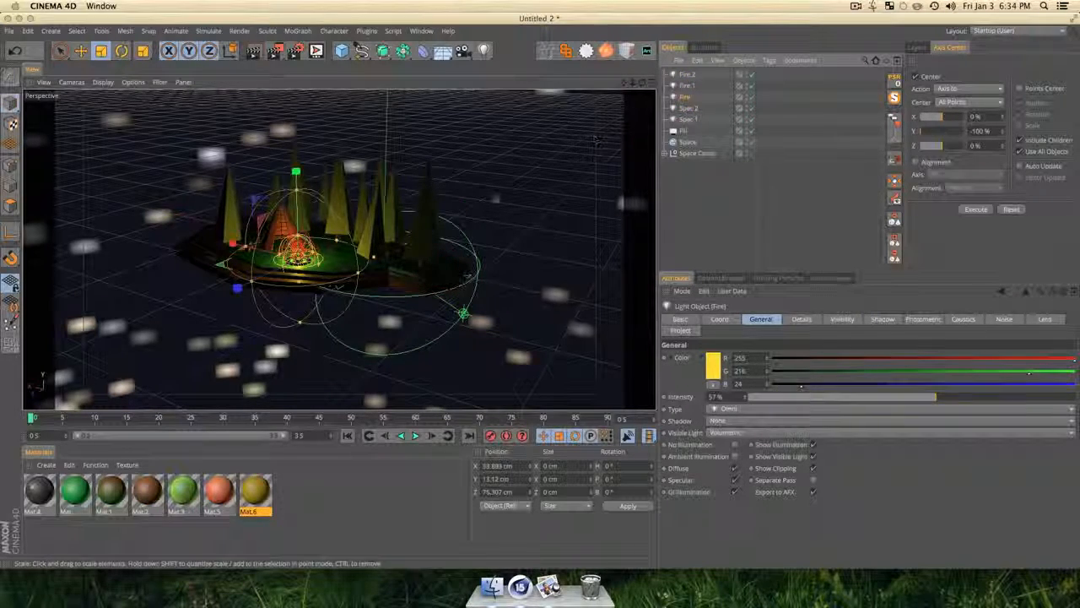
pyautogui.press('t')
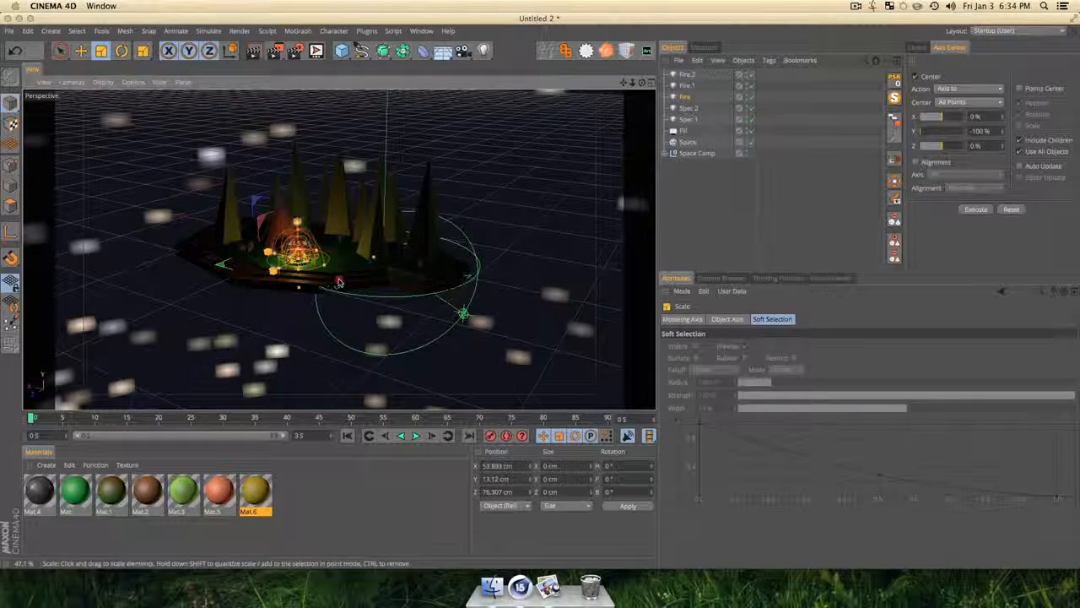
pyautogui.press('super+r')
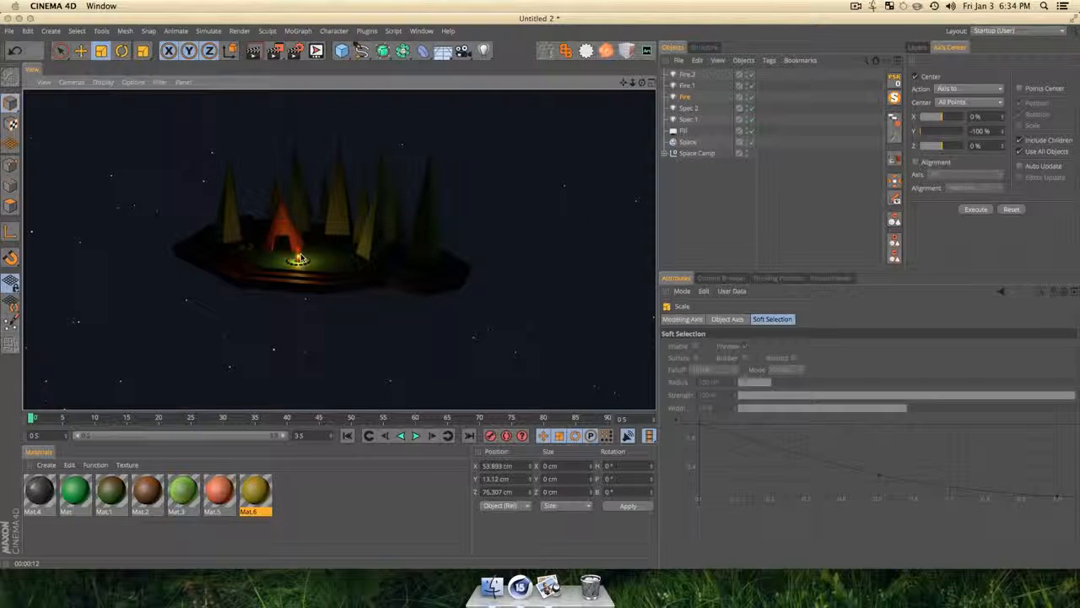
# Scale the Fire light up until its outer falloff extends well beyond the island, and render the scene.
pyautogui.click(299, 257)
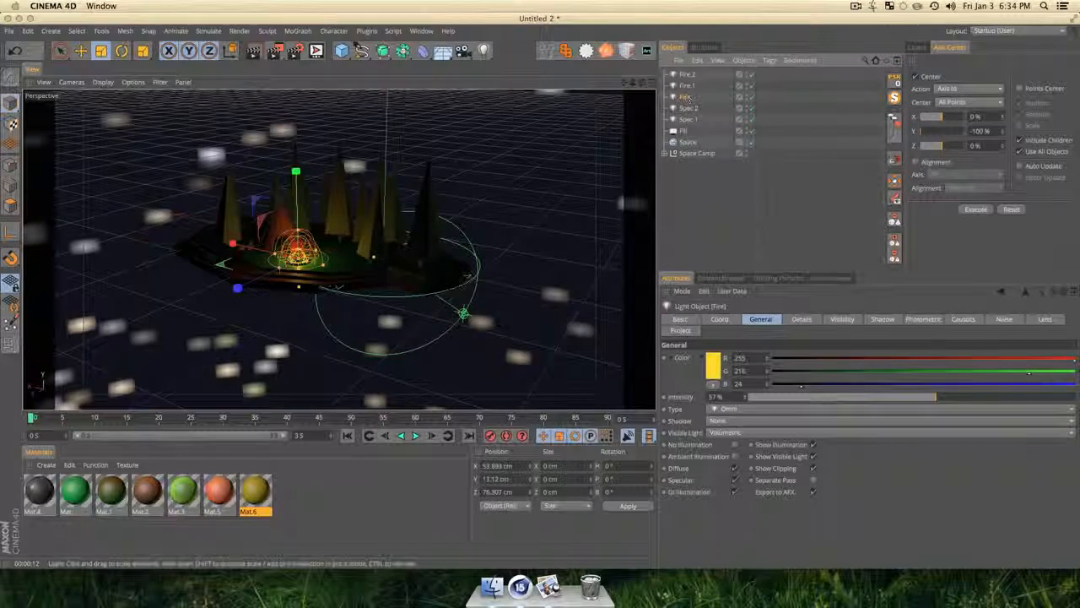
pyautogui.press('t')
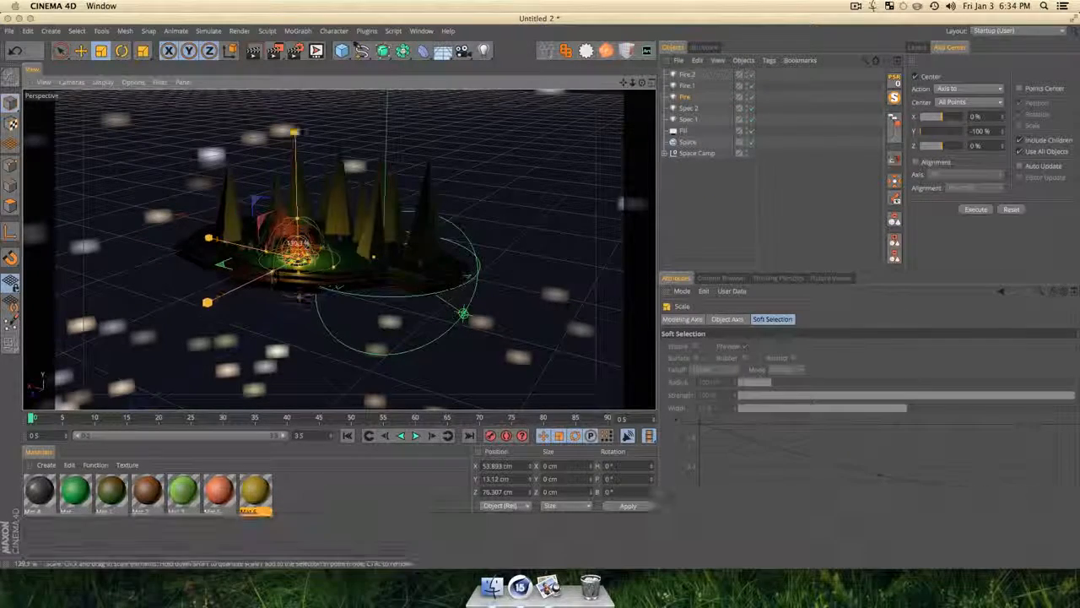
pyautogui.moveTo(326, 287); pyautogui.dragTo(553, 256)
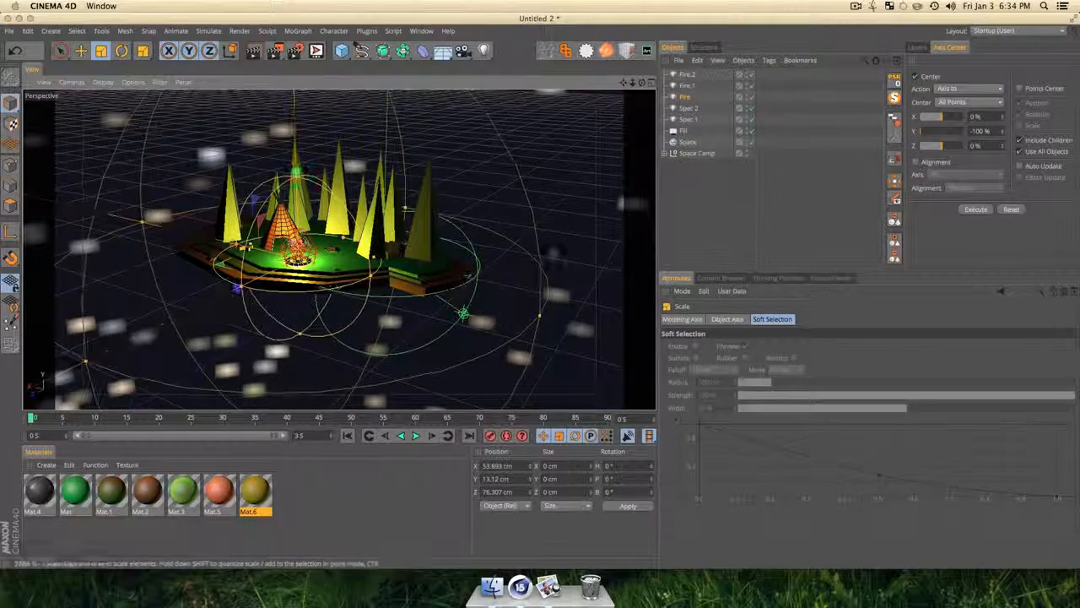
pyautogui.press('super+r')
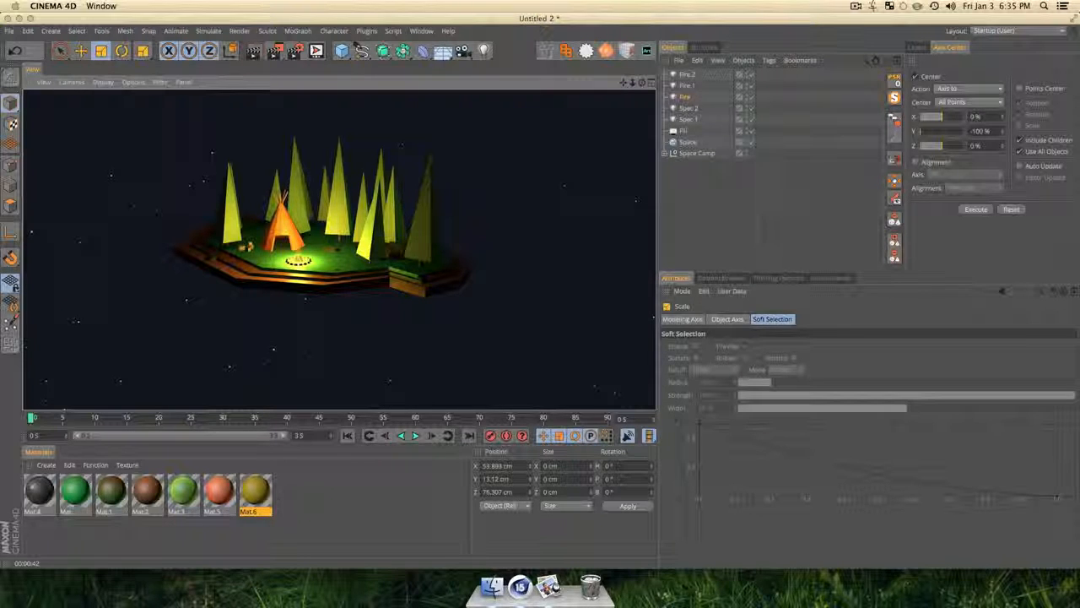
pyautogui.click(857, 6)
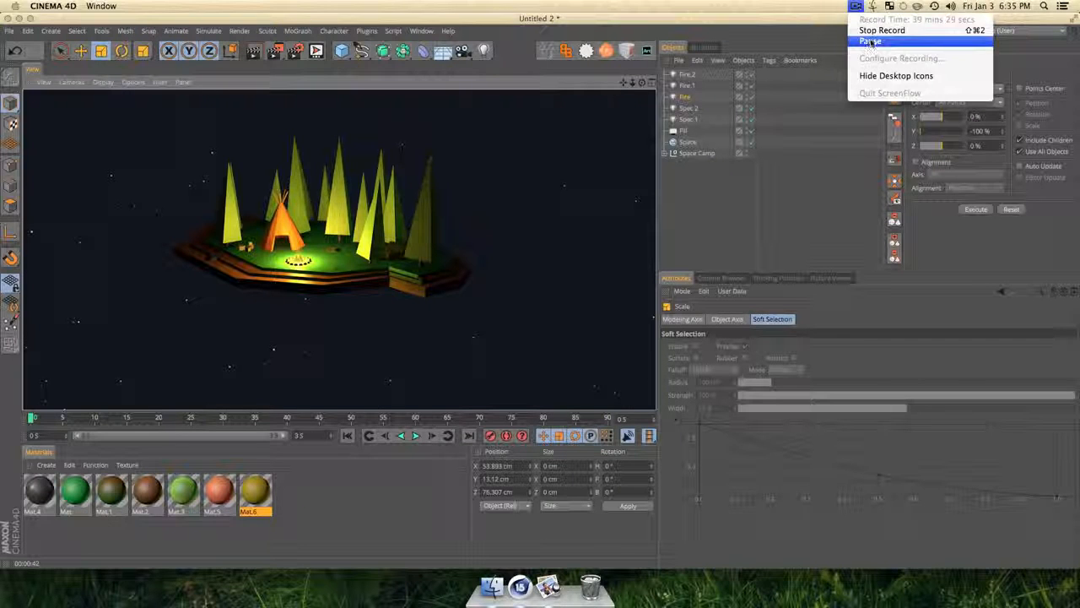